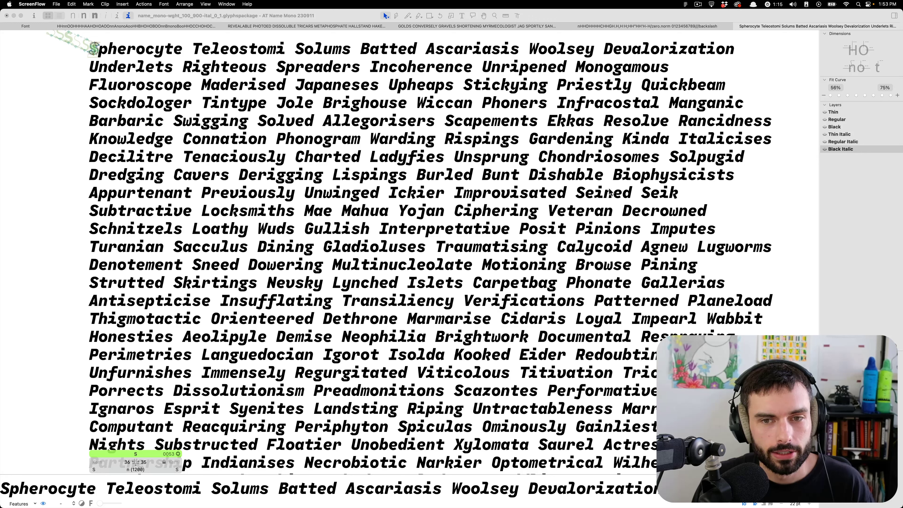
Step: Switch to Glyphs and view the sample word text in the Black and Regular Italic masters
click(753, 211)
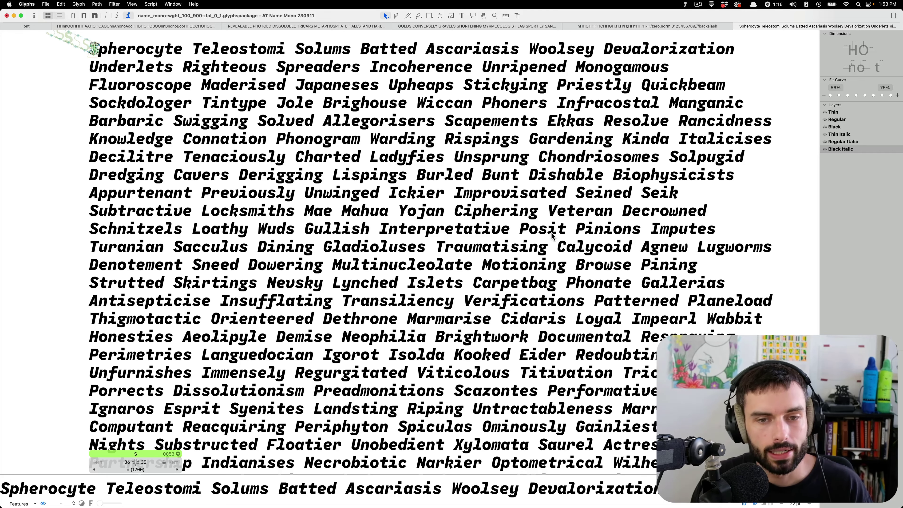
click(95, 16)
scroll(377, 56, up, 3)
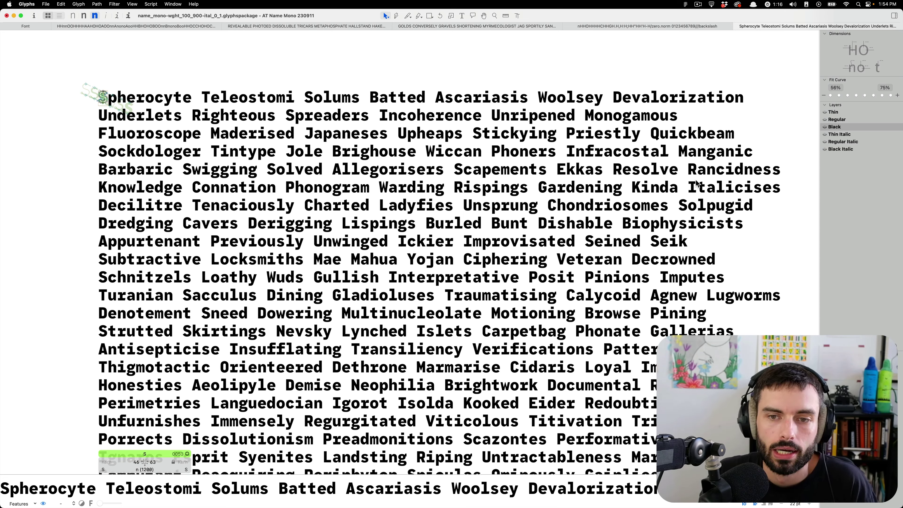
click(117, 16)
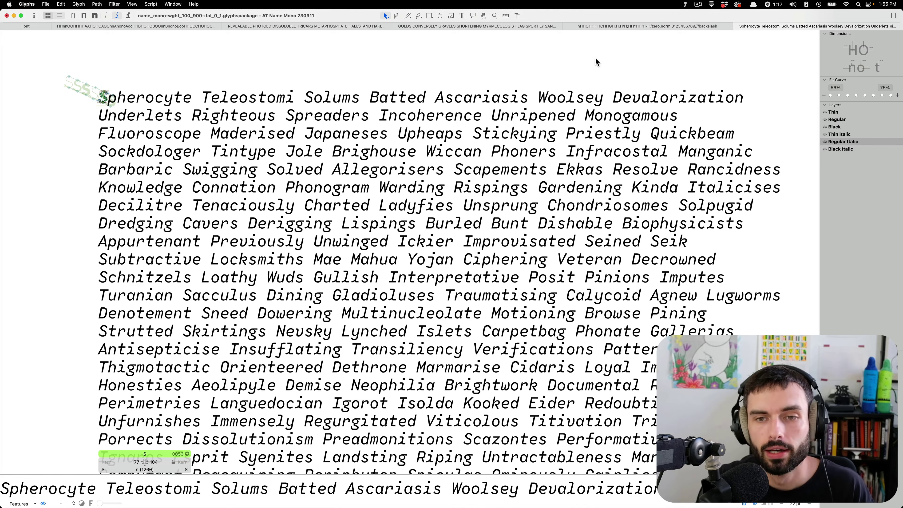
Step: Show all glyphs in the font overview and look through the whole character set
click(46, 26)
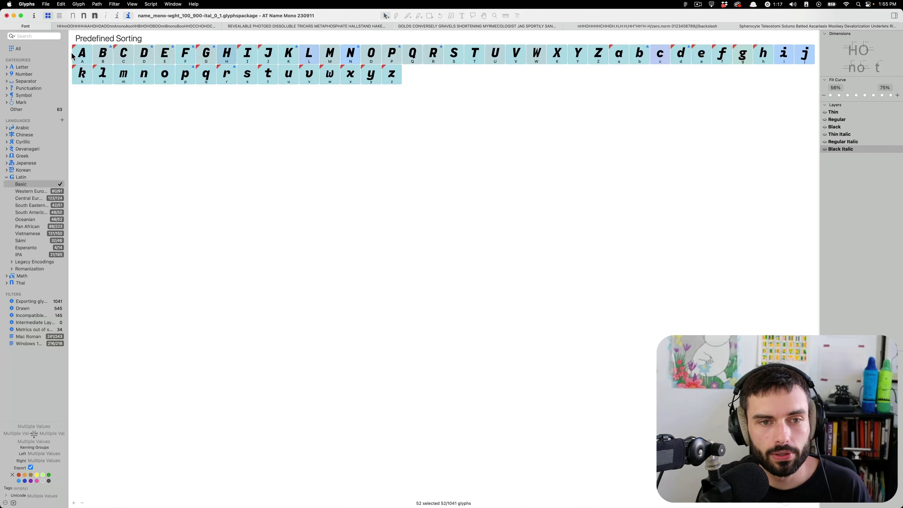
click(19, 49)
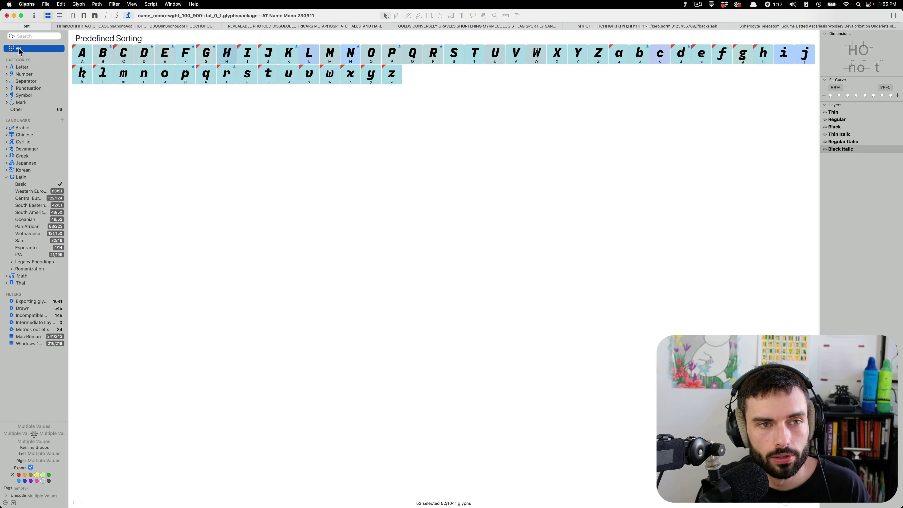
scroll(377, 158, down, 1)
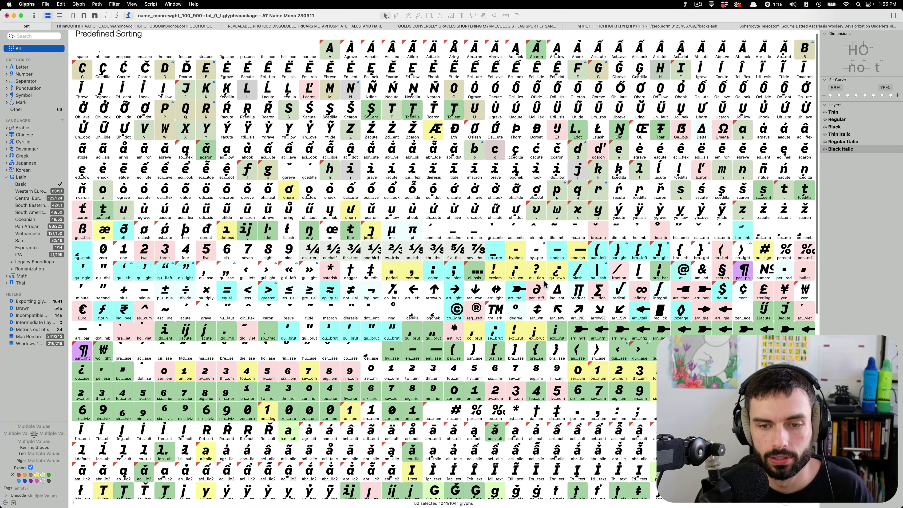
scroll(543, 285, down, 5)
scroll(577, 279, down, 5)
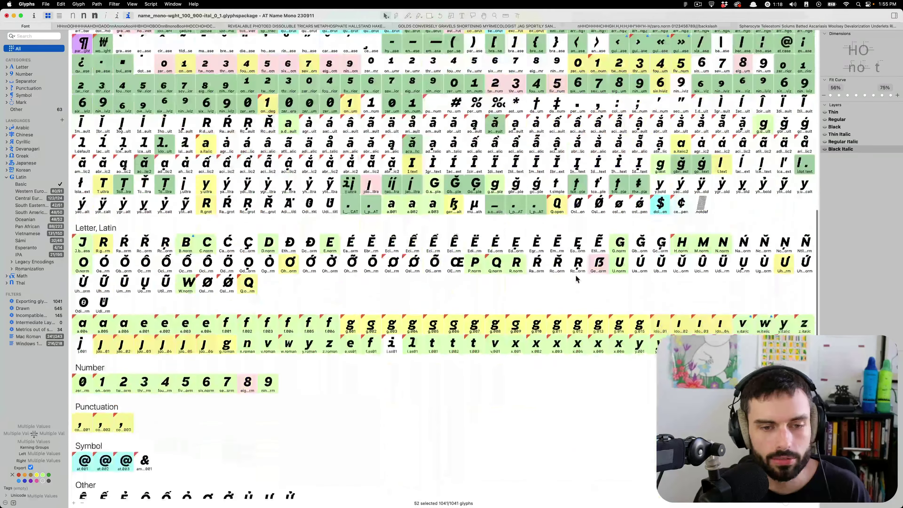
scroll(543, 295, up, 5)
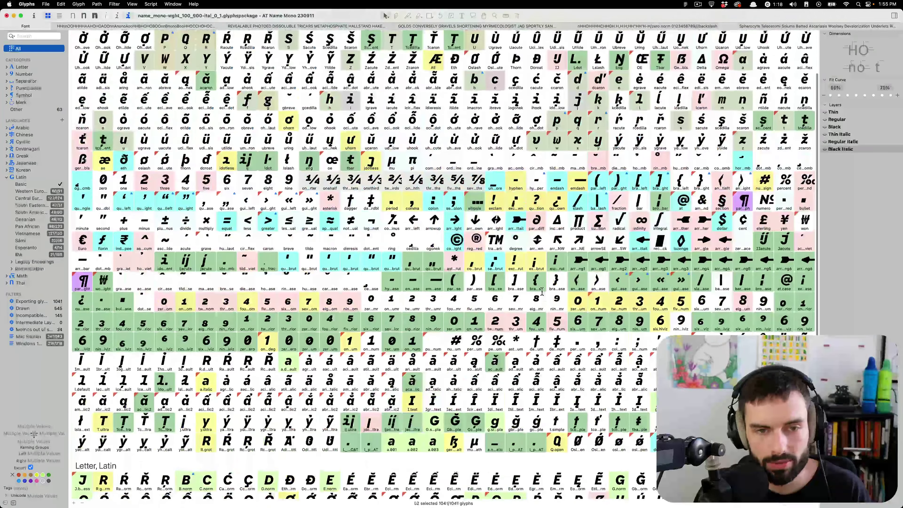
scroll(542, 295, up, 3)
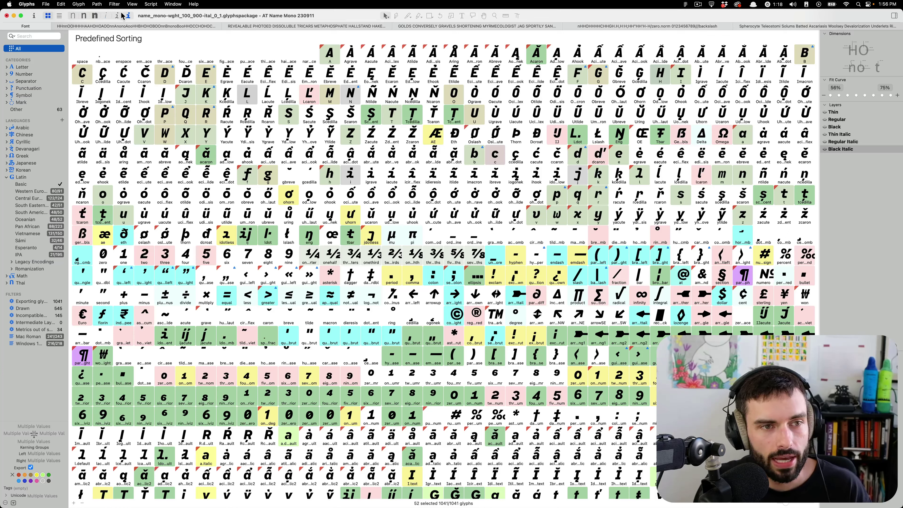
Step: Open a new edit tab from the sample word text and replace its content with the numerals 01234568
click(800, 26)
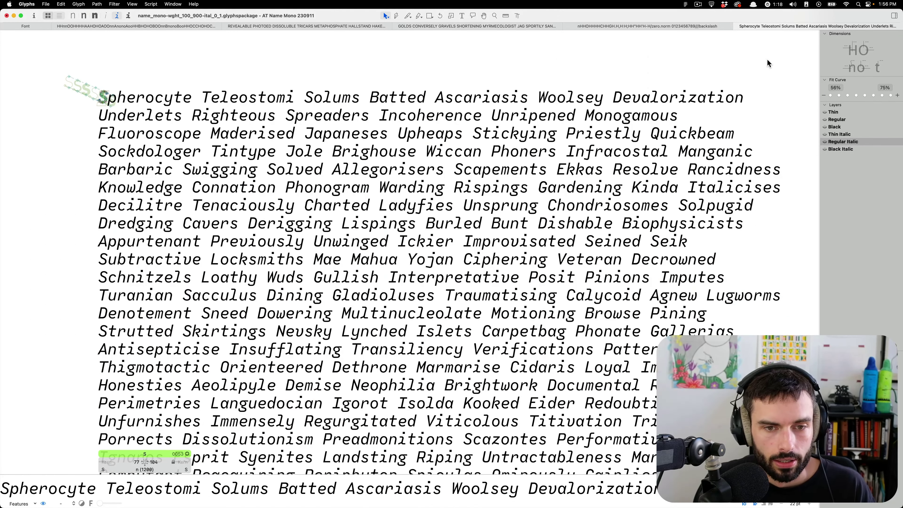
scroll(767, 63, down, 3)
scroll(766, 64, down, 5)
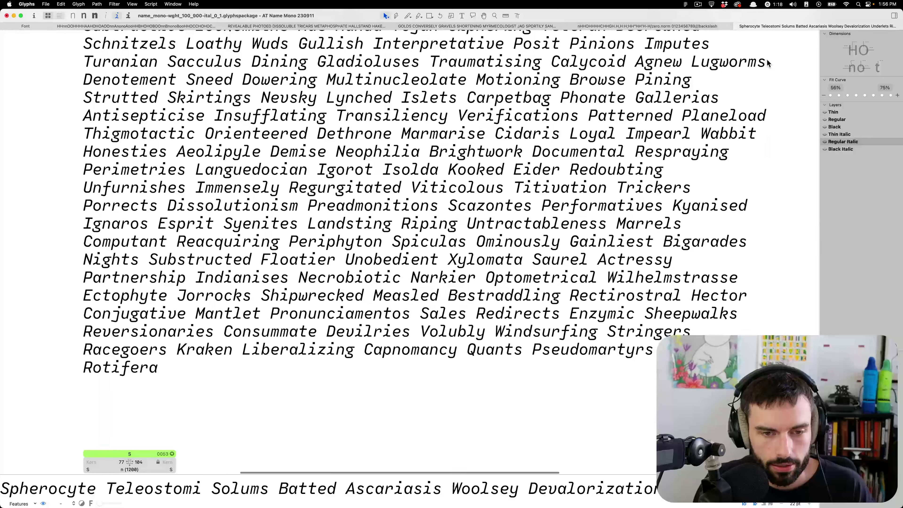
key(super+t)
key(t)
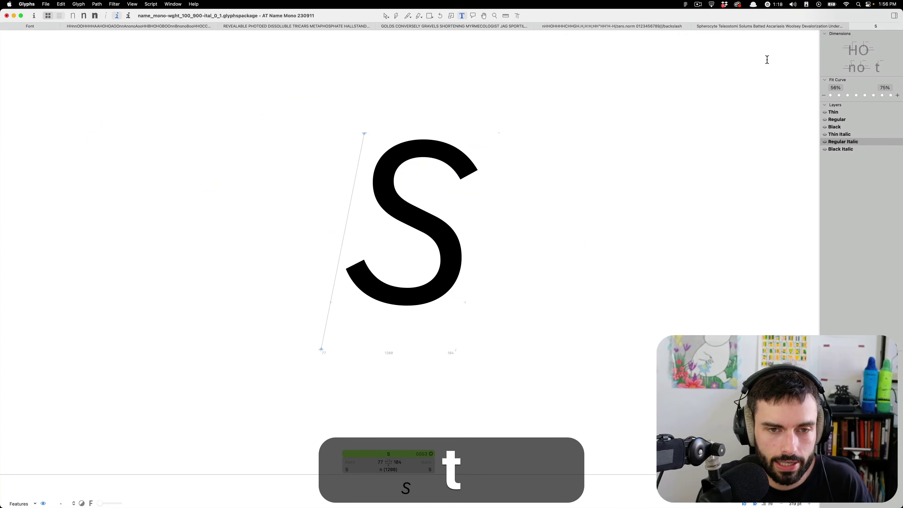
key(Right)
key(BackSpace)
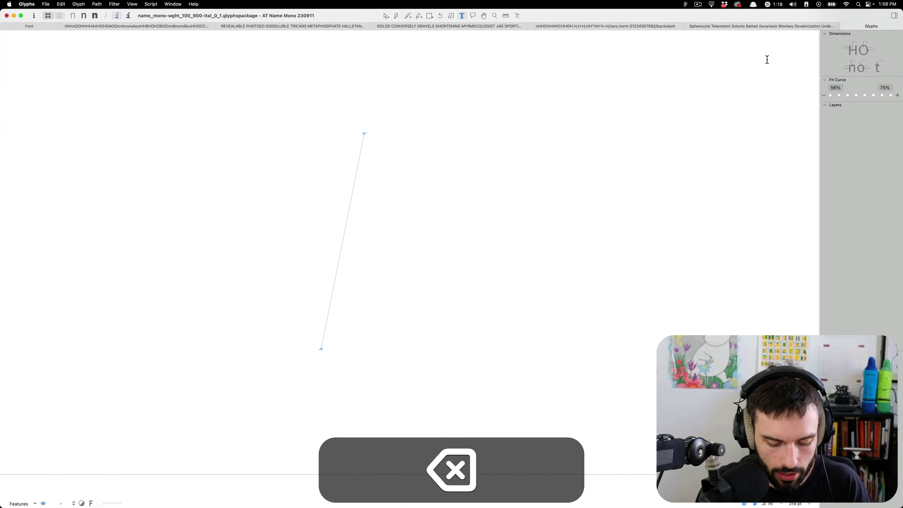
text(01234568)
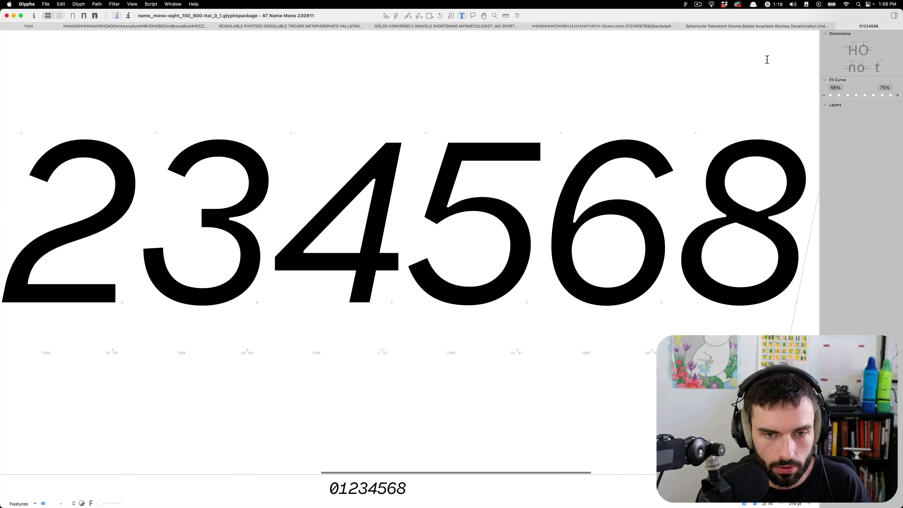
Step: Select the default figures zero to nine in the Number category and run ArrowType's script that makes a numeral spacing string tab
click(43, 25)
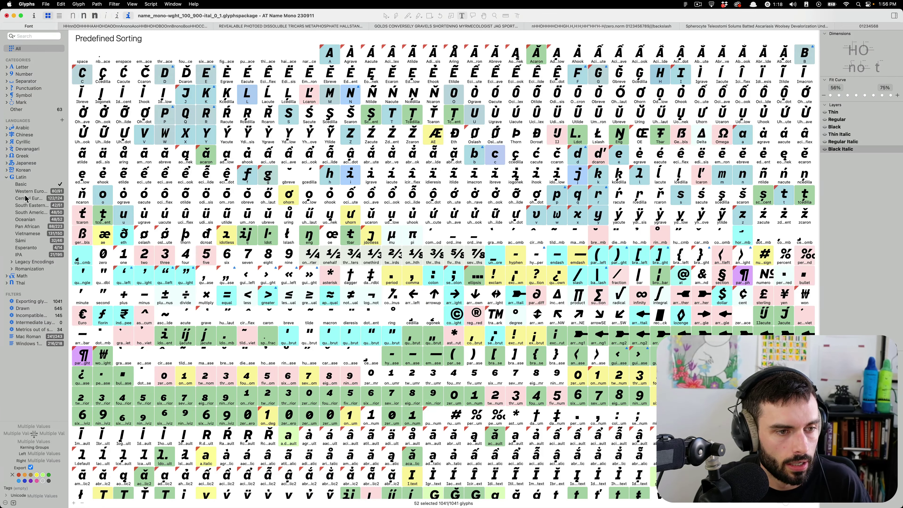
click(28, 74)
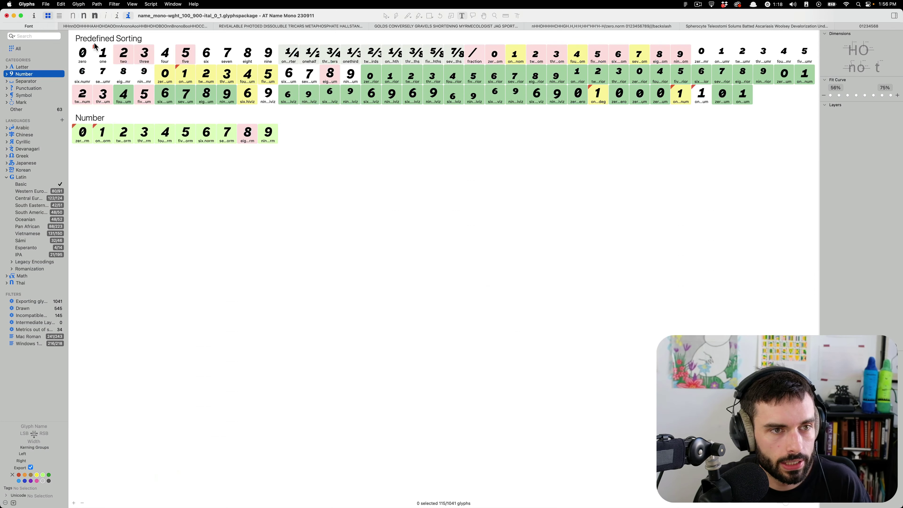
click(84, 52)
shift+click(274, 57)
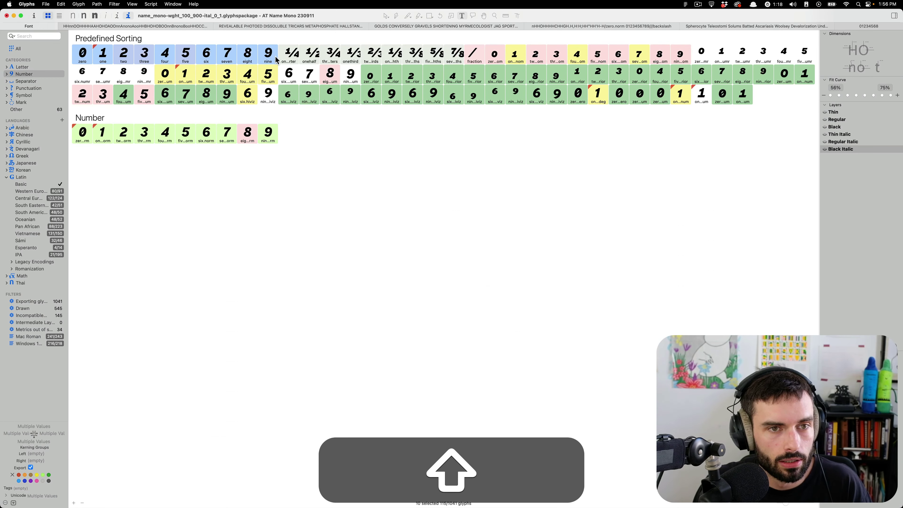
click(160, 4)
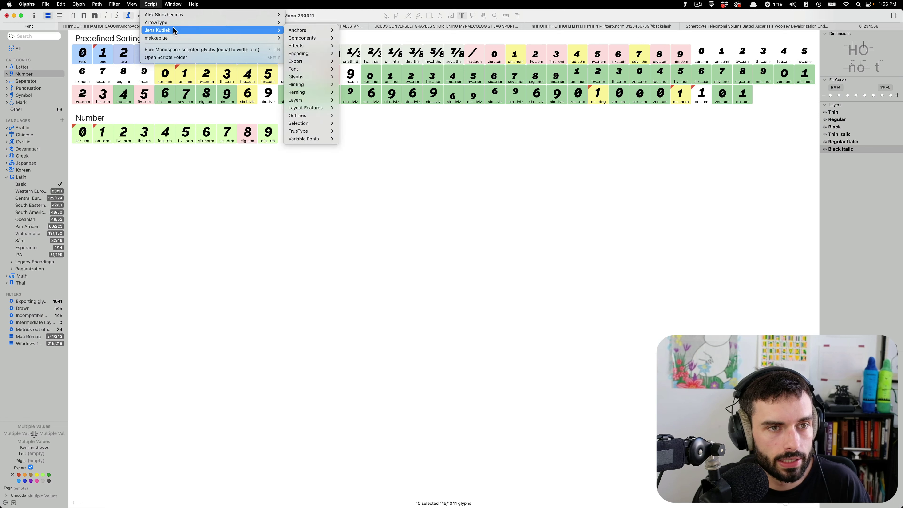
mouse_move(231, 25)
mouse_move(308, 46)
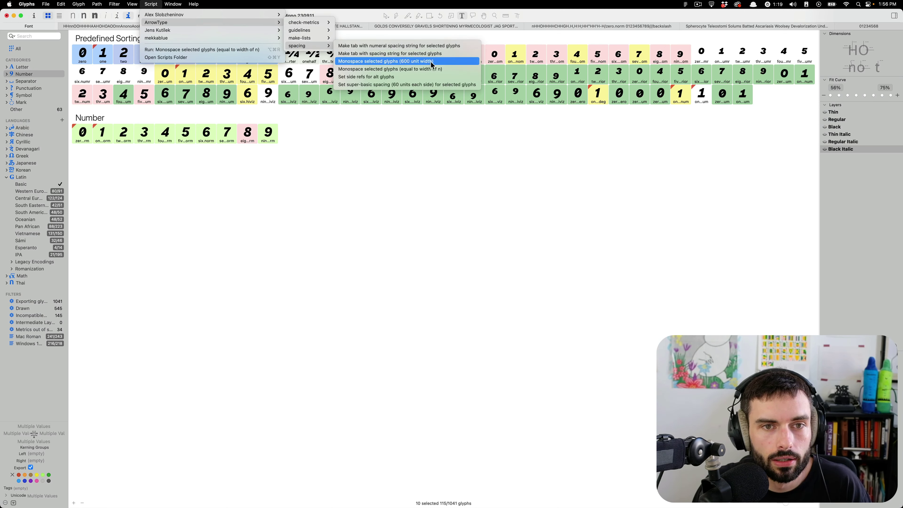
click(441, 46)
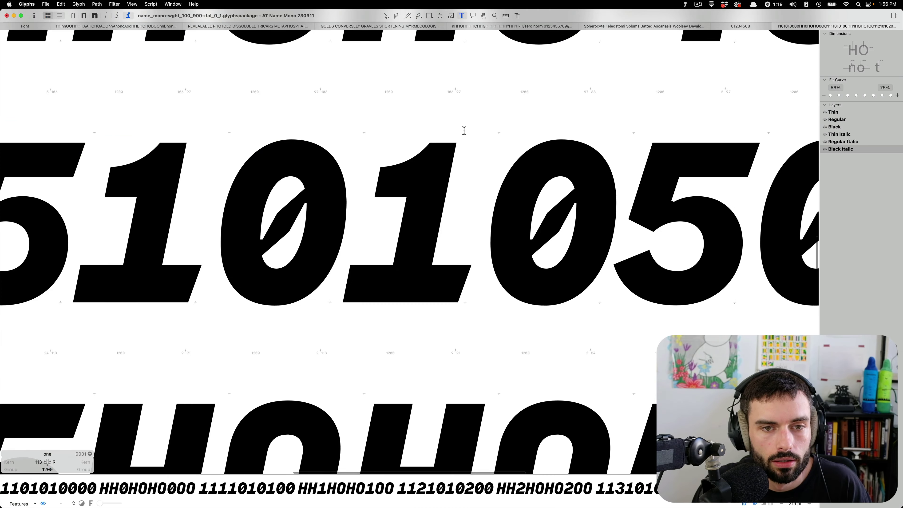
Step: Examine the spacing of each numeral from 0 to 9 against 1, 0, H and O in the generated spacing strings
scroll(463, 131, down, 3)
scroll(463, 131, down, 5)
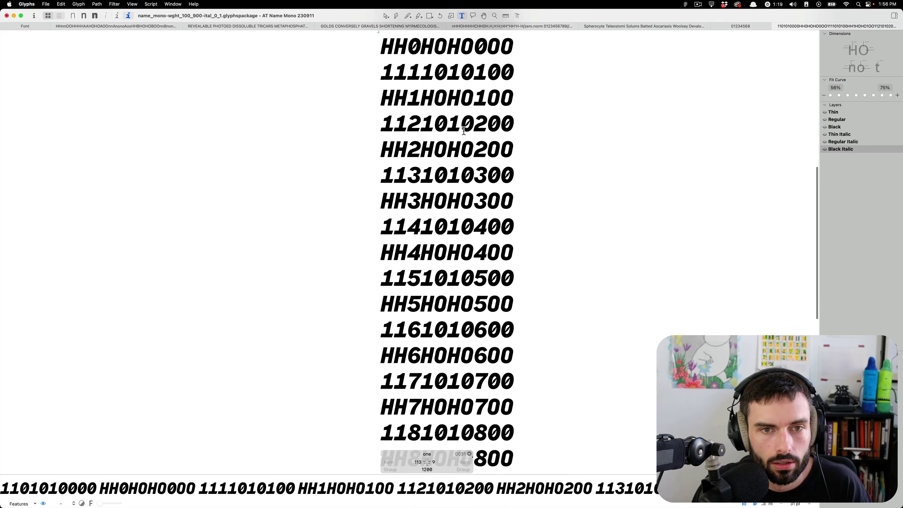
scroll(462, 405, up, 5)
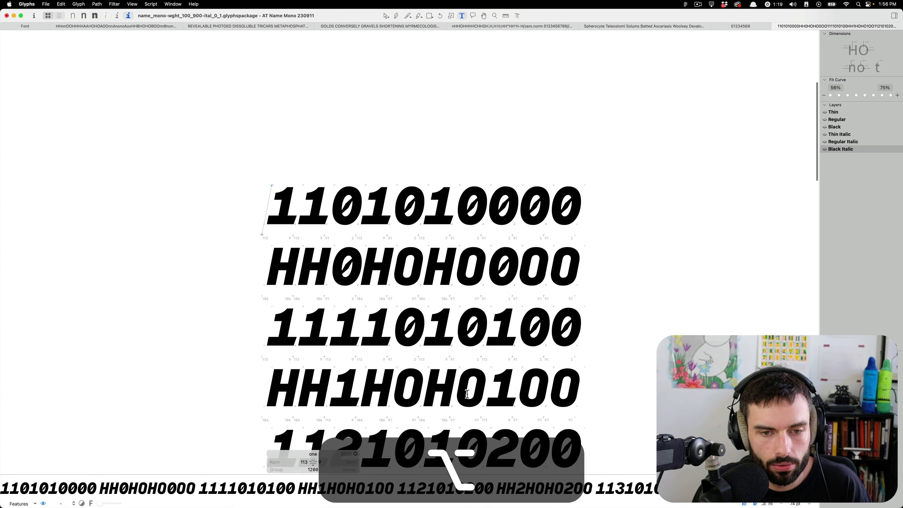
scroll(476, 349, down, 4)
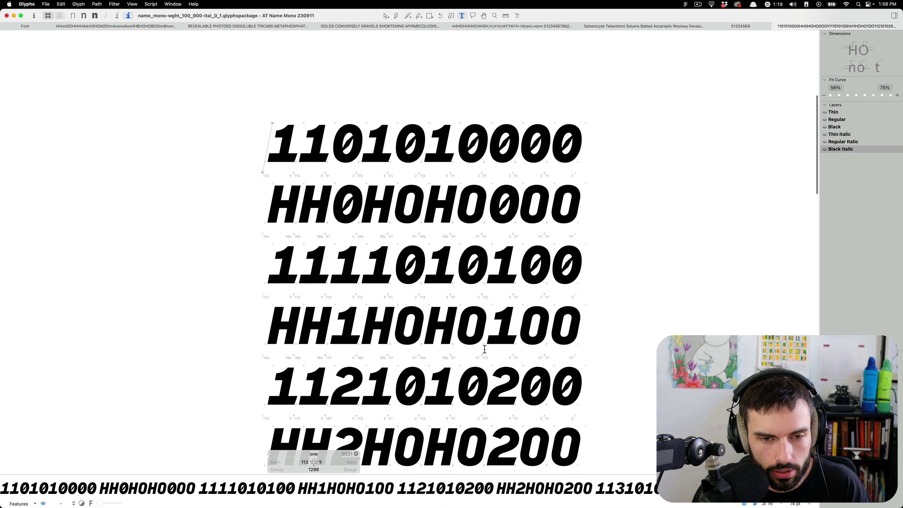
scroll(487, 347, down, 8)
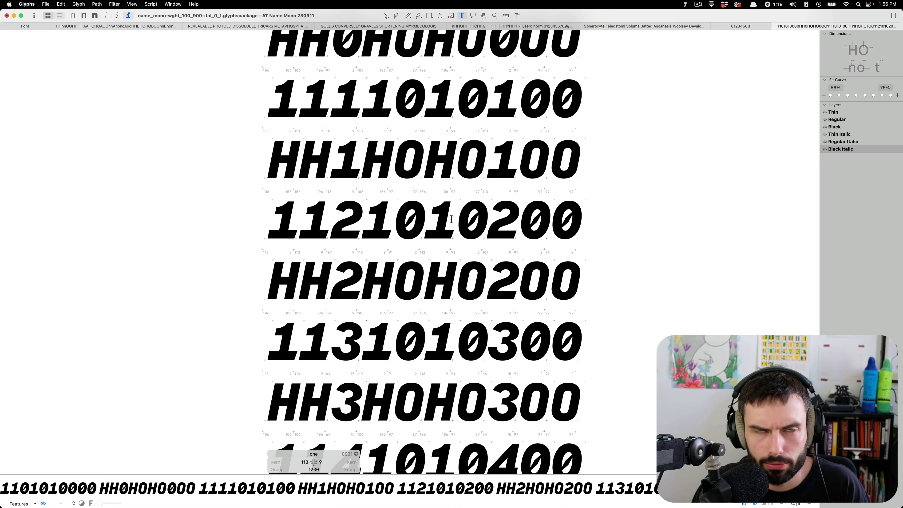
click(585, 220)
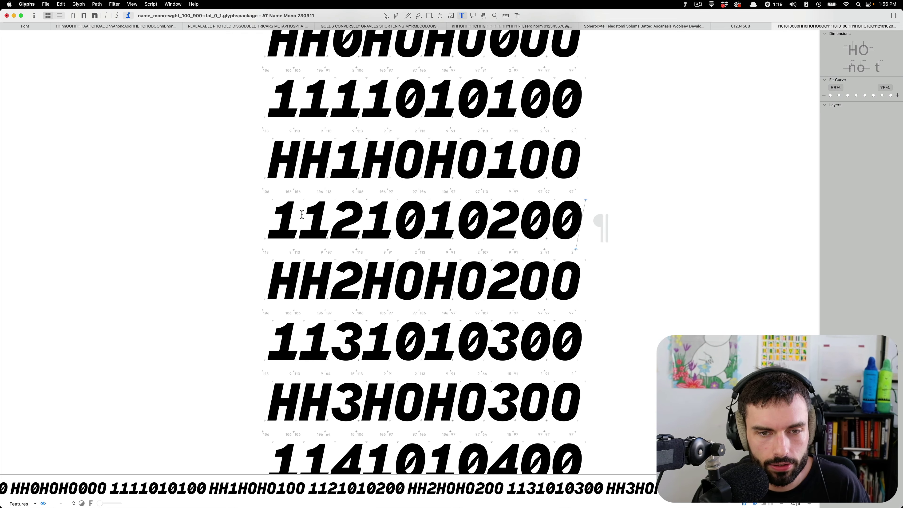
scroll(445, 217, down, 5)
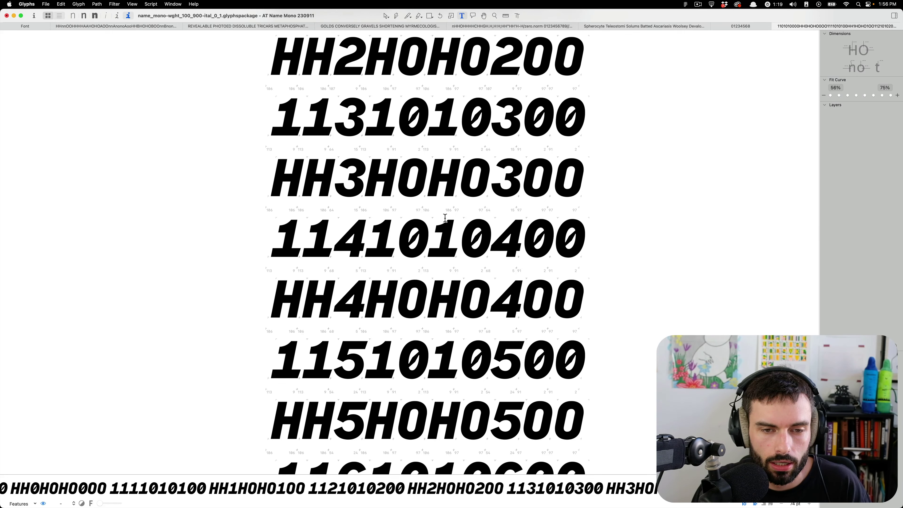
scroll(445, 218, down, 3)
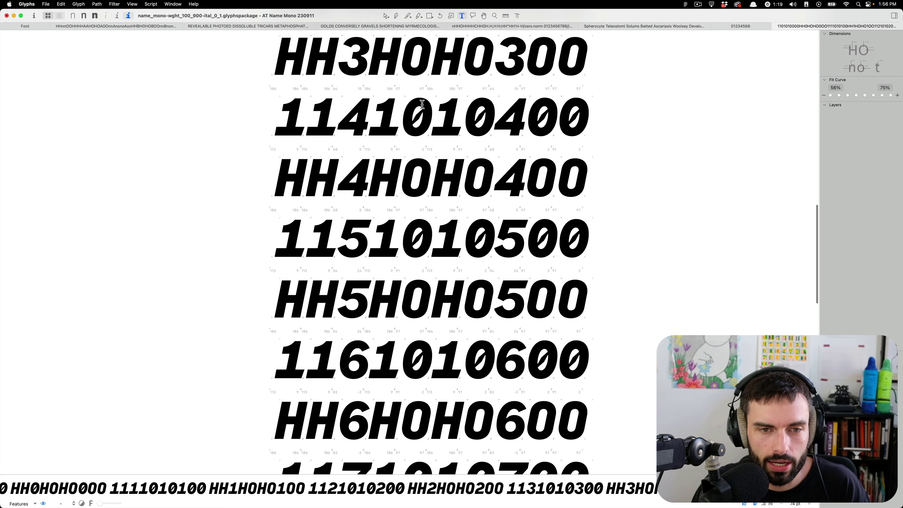
scroll(422, 103, down, 5)
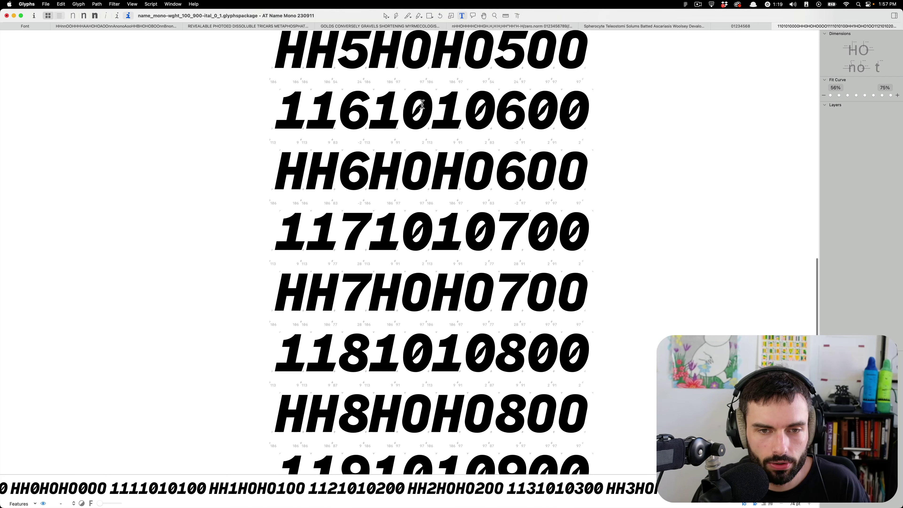
scroll(422, 104, down, 3)
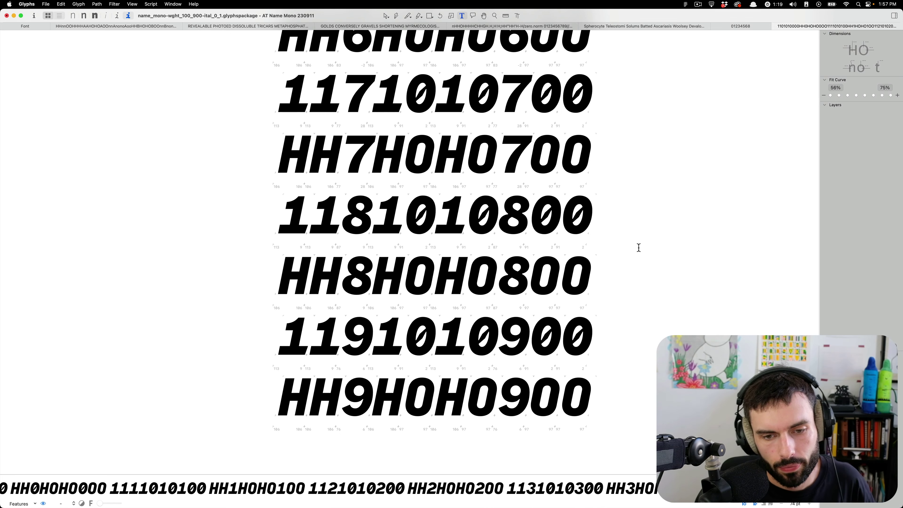
scroll(637, 246, up, 10)
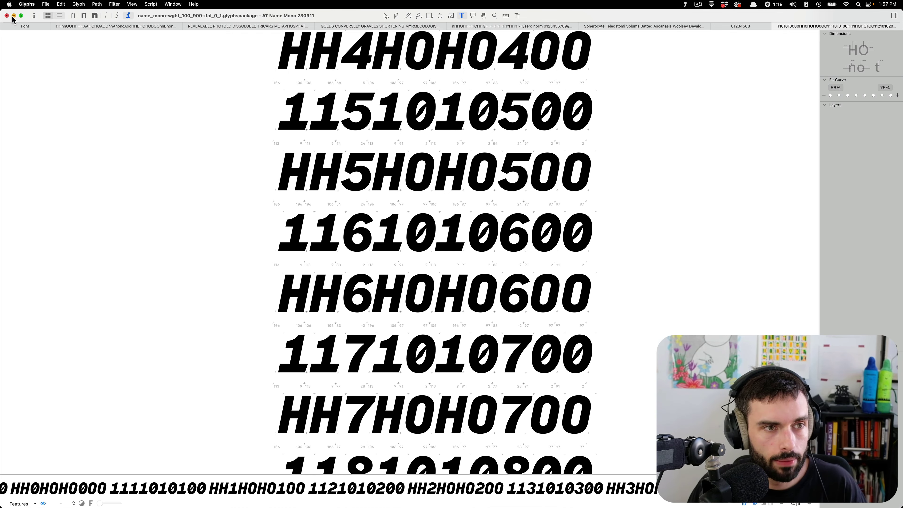
Step: In the Punctuation category, select the parentheses, brackets and braces, and add the hyphen, en dash and em dash to the selection
click(22, 27)
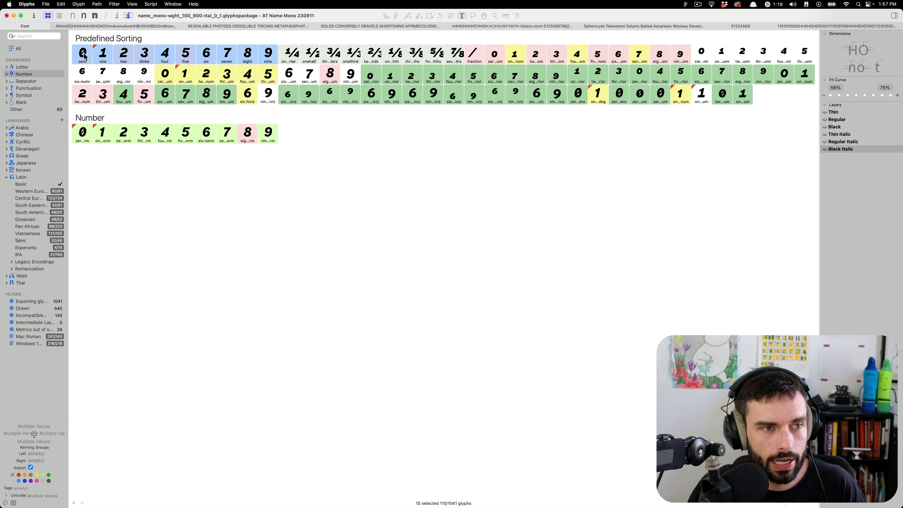
click(22, 89)
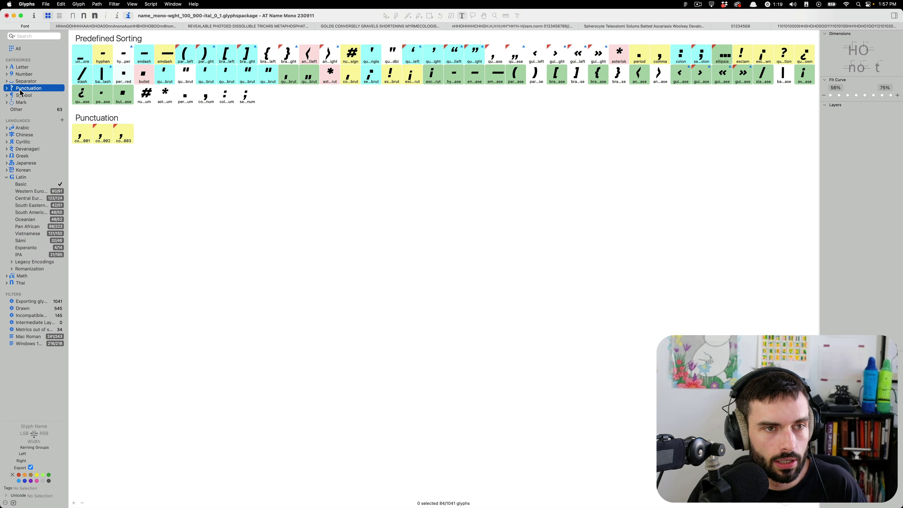
click(188, 55)
shift+click(288, 57)
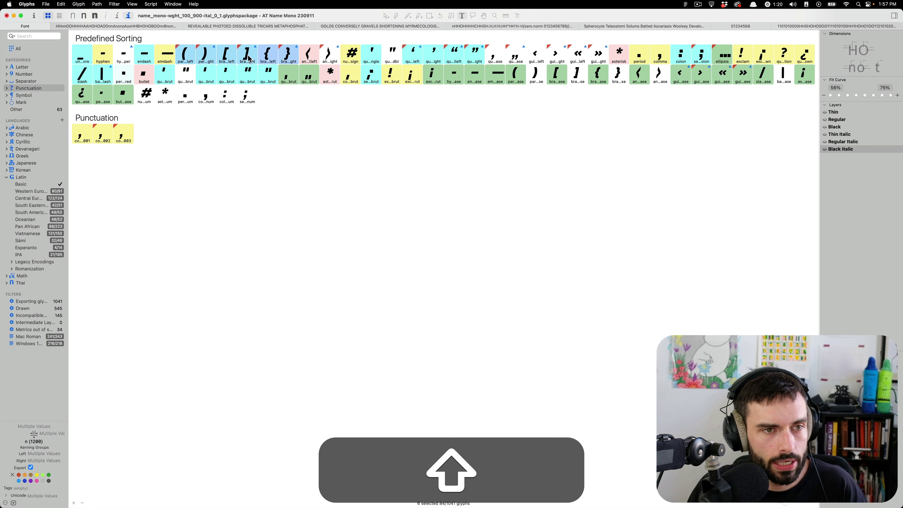
super+click(103, 56)
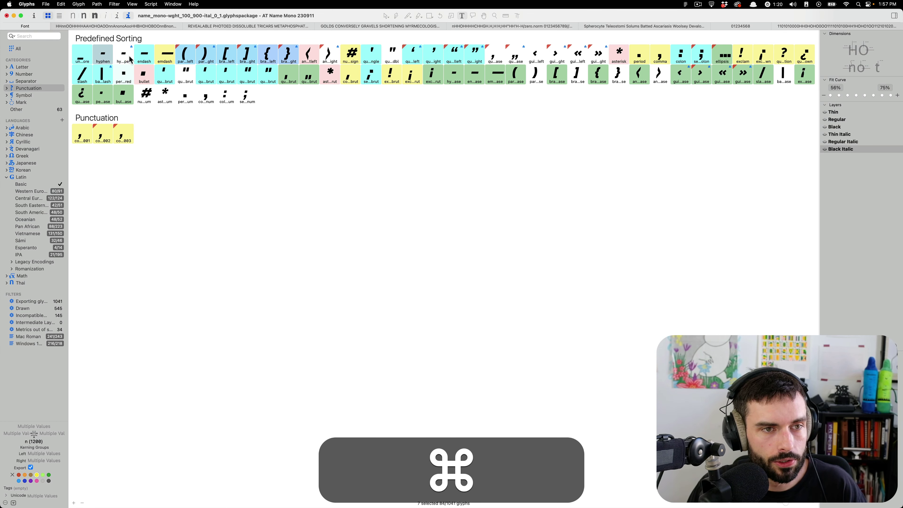
super+click(145, 59)
super+click(161, 59)
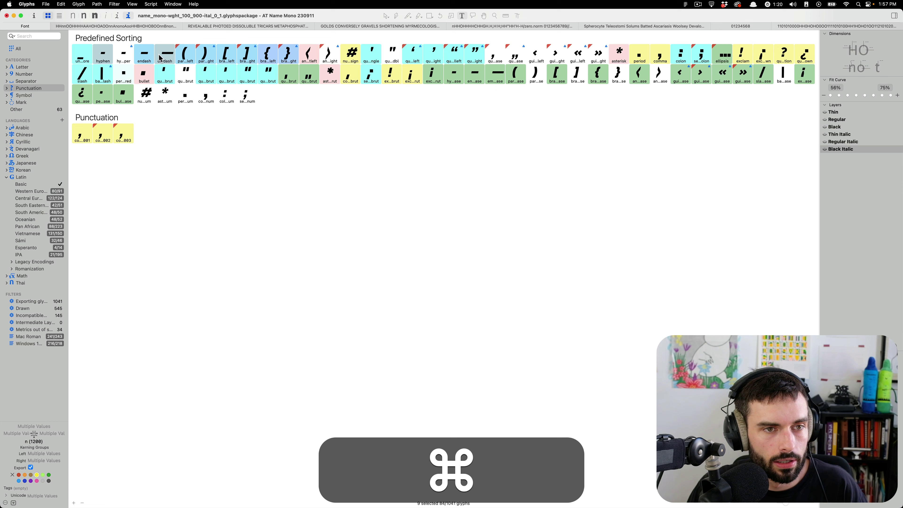
super+click(170, 79)
super+click(164, 80)
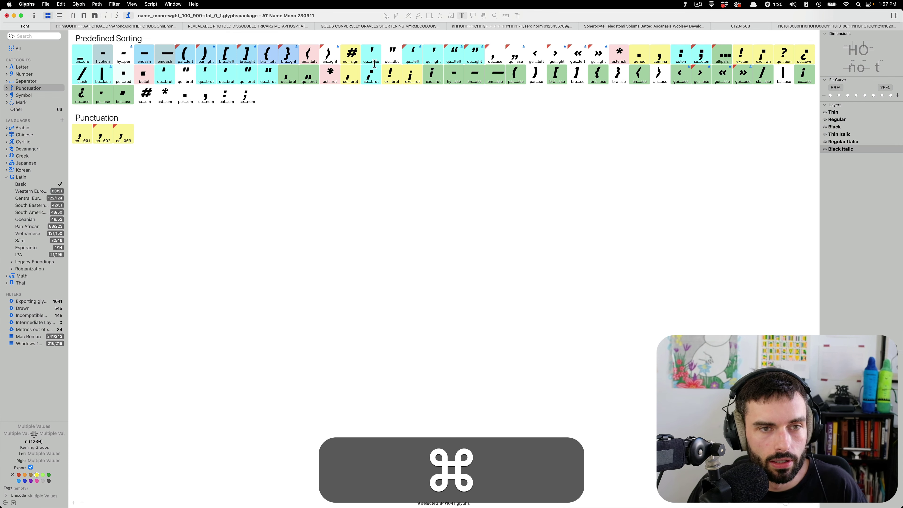
Step: Add the straight single and double quotes and the curly left and right single and double quotes to the selection
super+click(377, 59)
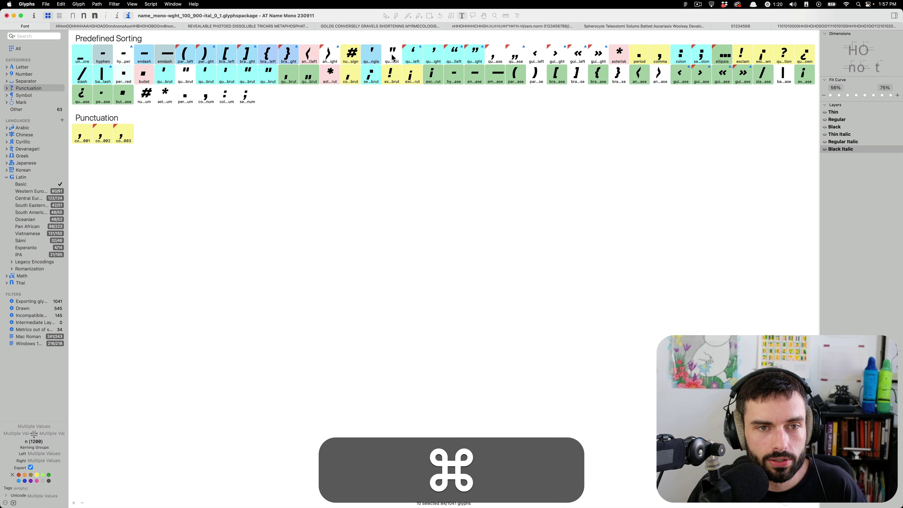
super+click(393, 57)
super+click(417, 57)
super+click(439, 57)
super+click(458, 57)
super+click(472, 57)
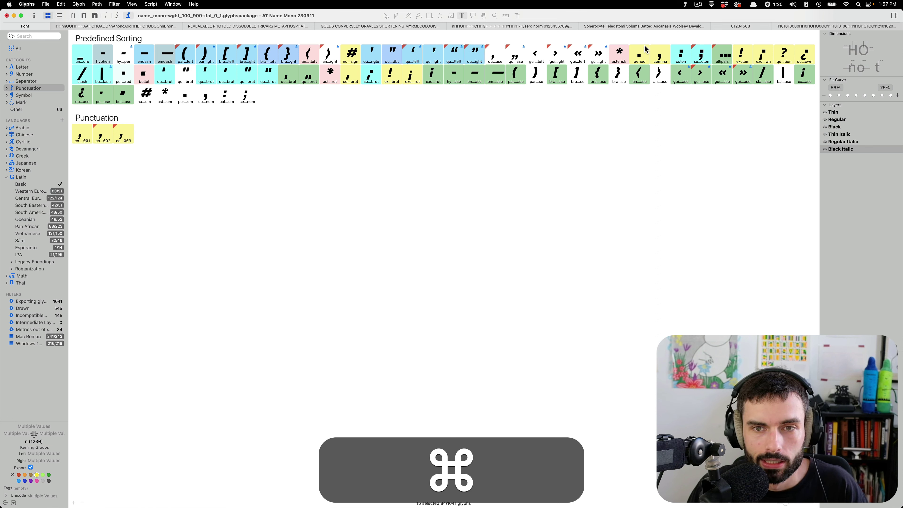
Step: Add the asterisk, period, comma, colon, semicolon, and the upright and inverted exclamation and question marks to the selection
super+click(625, 60)
super+click(639, 58)
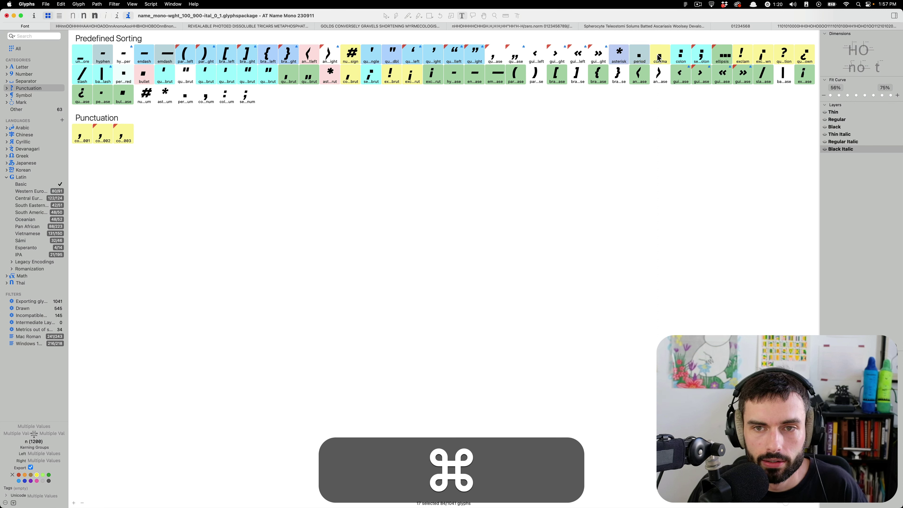
super+click(659, 57)
super+click(681, 57)
super+click(701, 58)
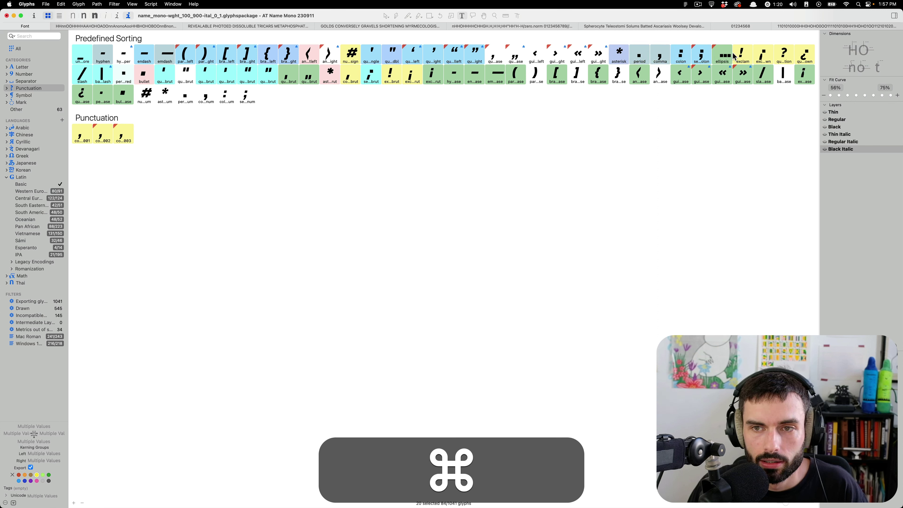
super+click(743, 57)
super+click(763, 56)
super+click(784, 57)
super+click(804, 57)
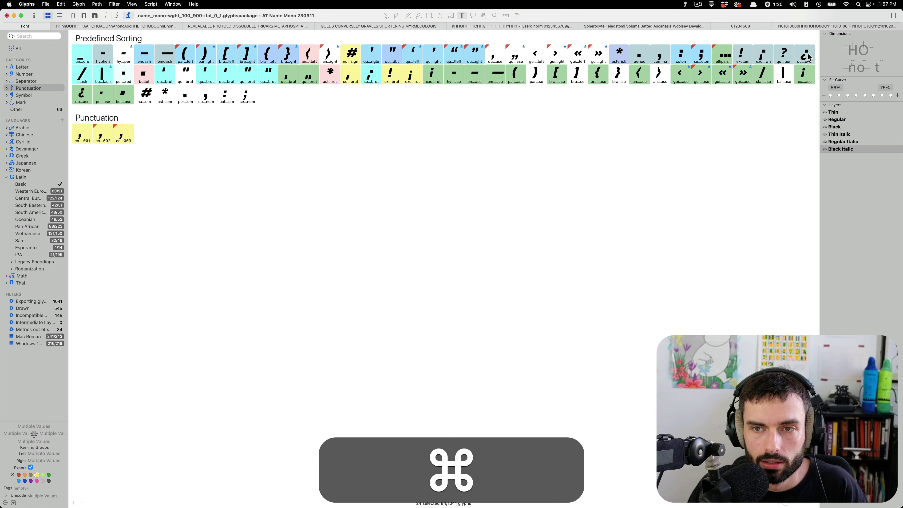
super+click(766, 75)
super+click(786, 75)
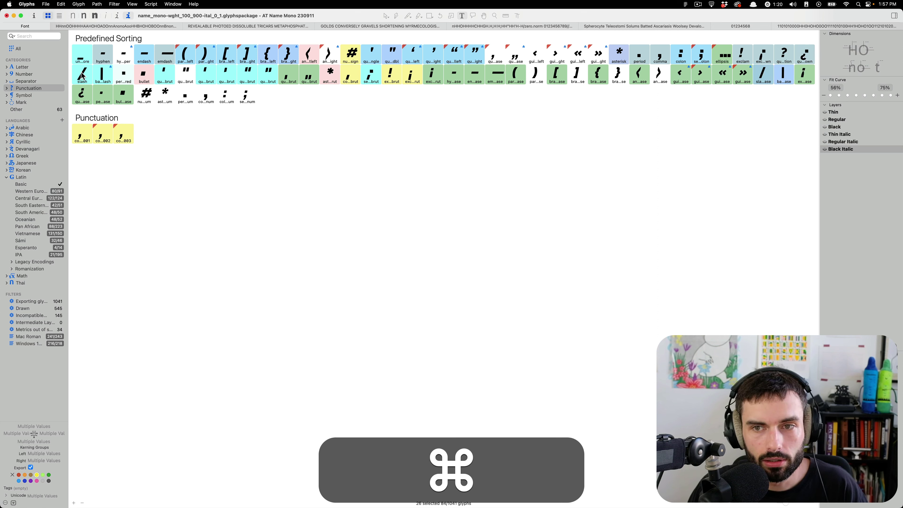
super+click(762, 80)
super+click(782, 75)
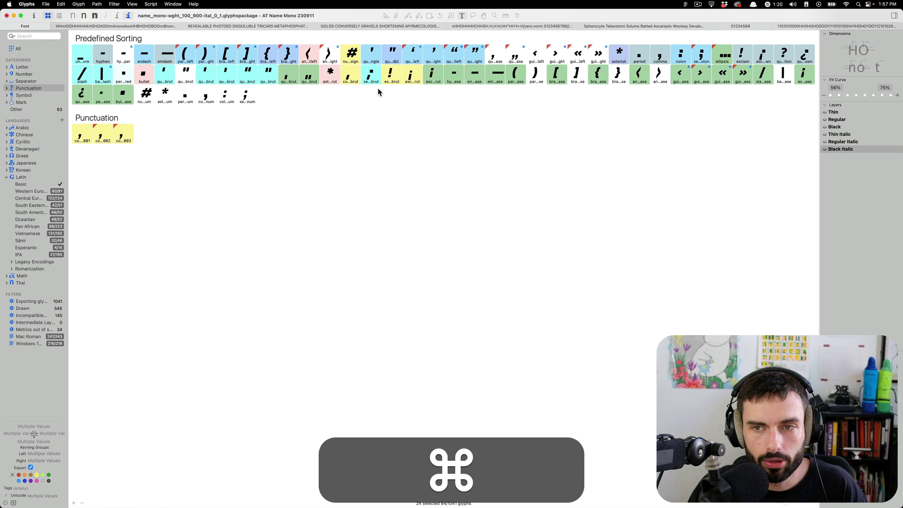
Step: Add the default slash, backslash, centered period, bullet and number sign to the selected punctuation
super+click(103, 77)
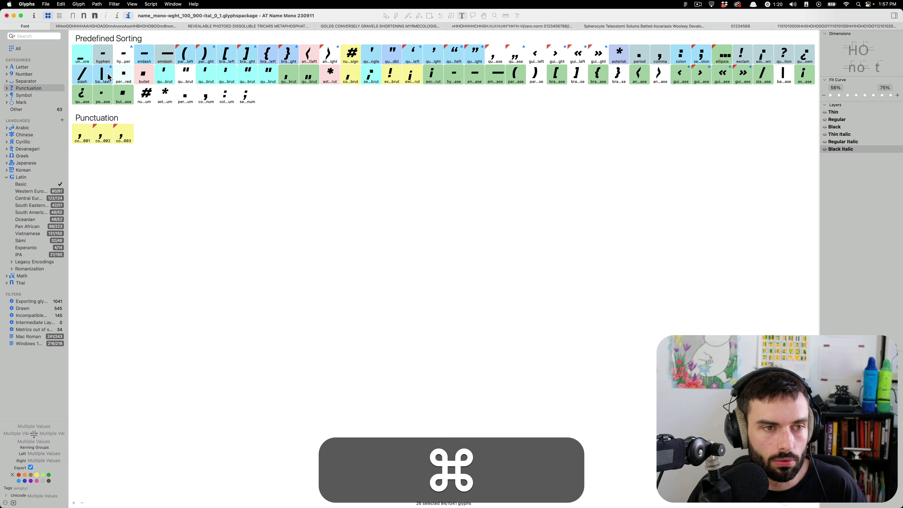
super+click(122, 76)
super+click(143, 76)
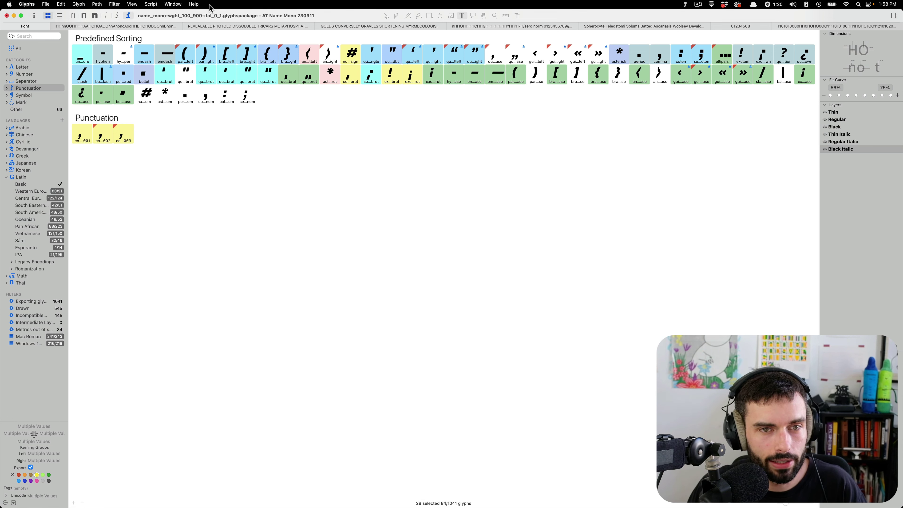
super+click(352, 55)
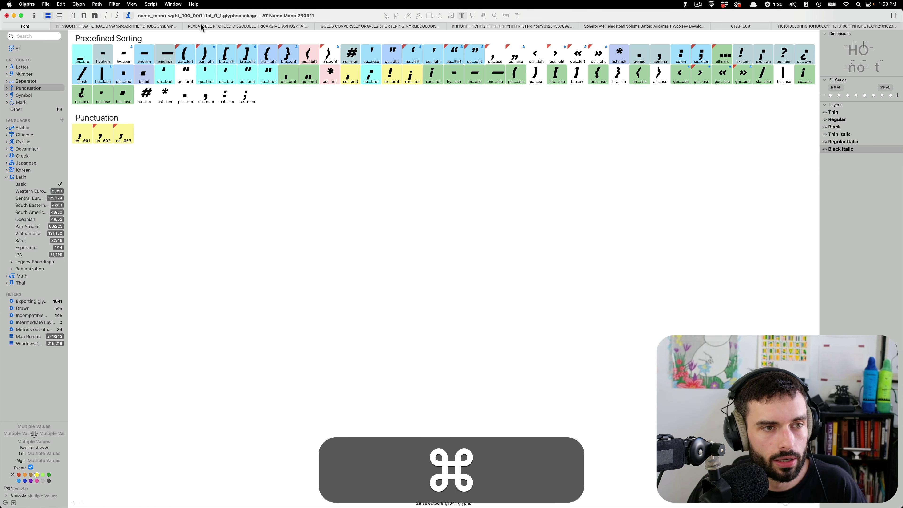
Step: Run ArrowType's script that makes a spacing string tab for the selected glyphs, and look over the generated punctuation strings
click(151, 4)
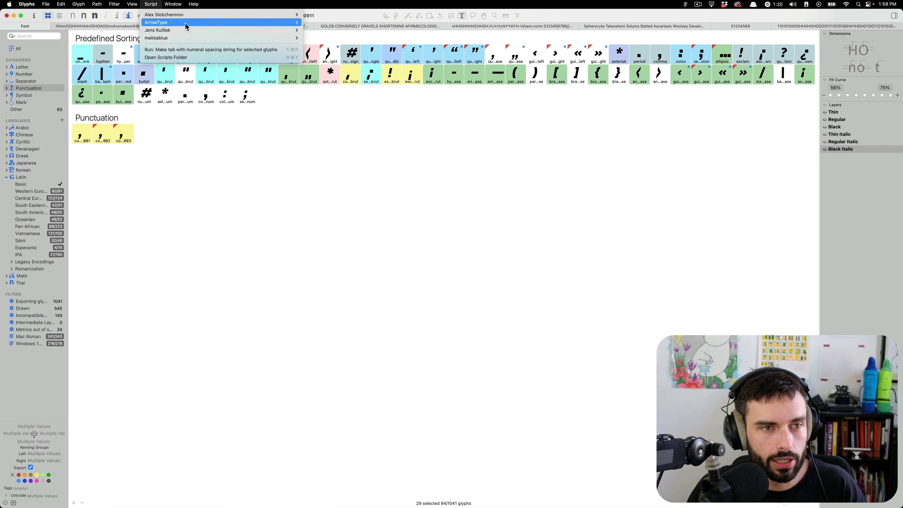
mouse_move(186, 27)
mouse_move(325, 45)
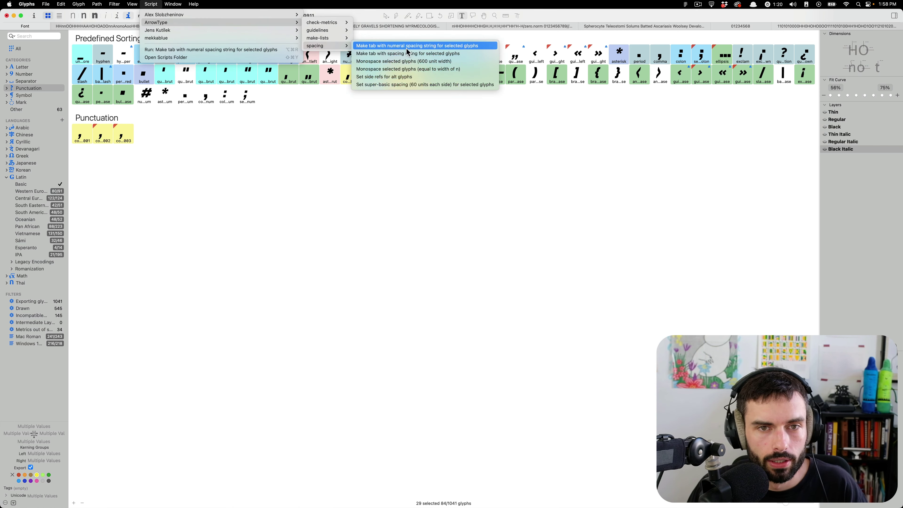
click(409, 54)
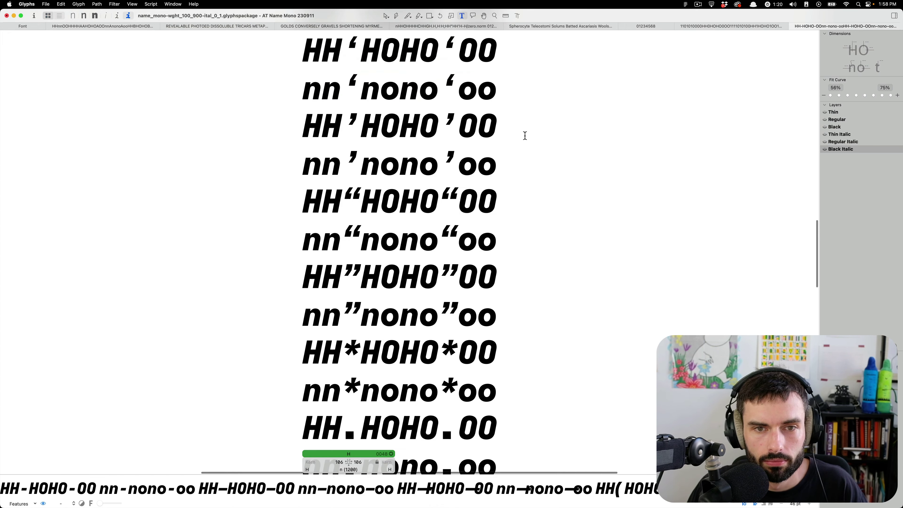
scroll(465, 150, down, 10)
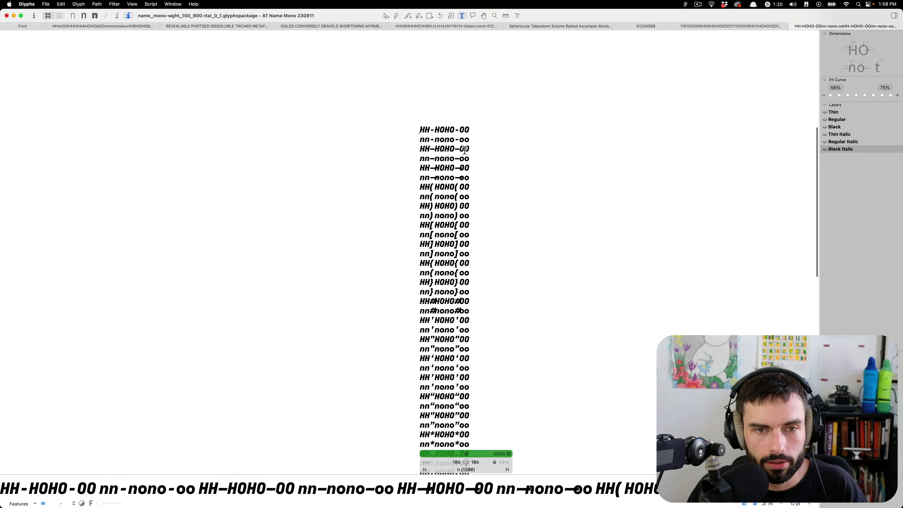
scroll(465, 150, up, 4)
Step: Open the sample word text and compare it in the Regular, Black, Regular Italic and Black Italic masters
click(587, 26)
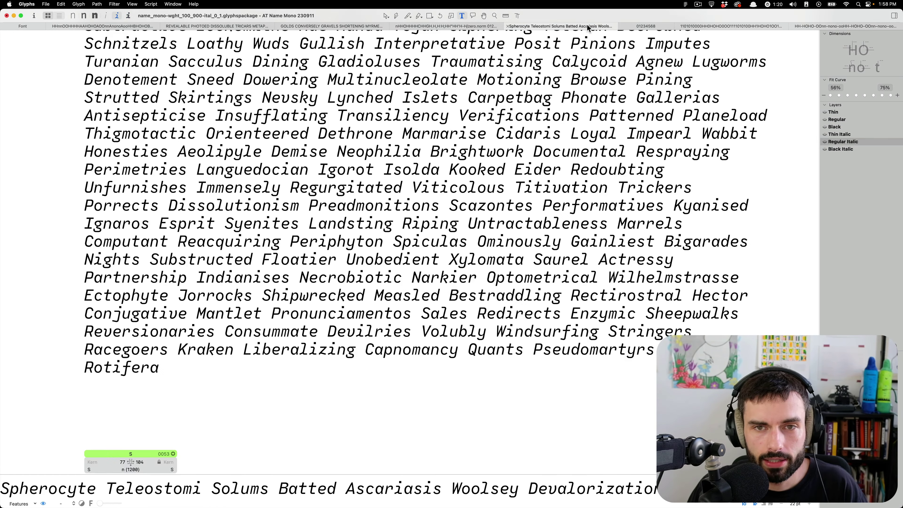
scroll(510, 116, up, 10)
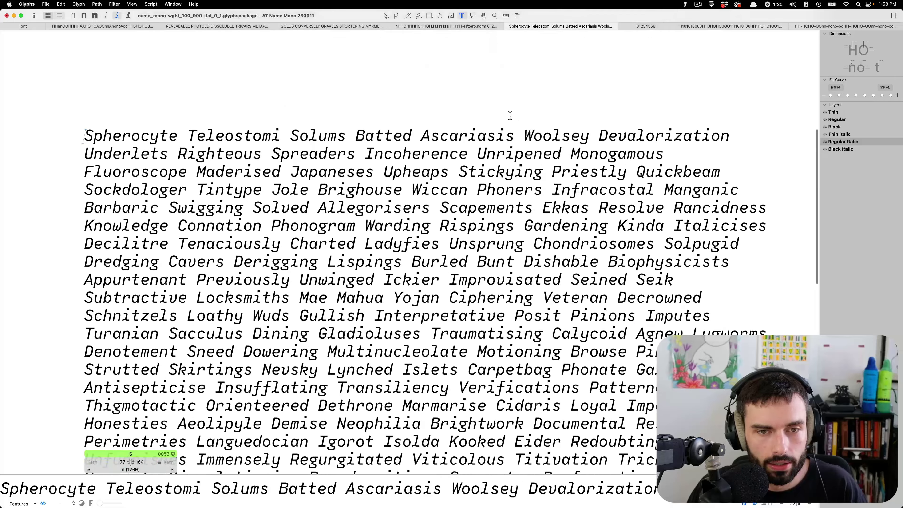
scroll(510, 116, down, 5)
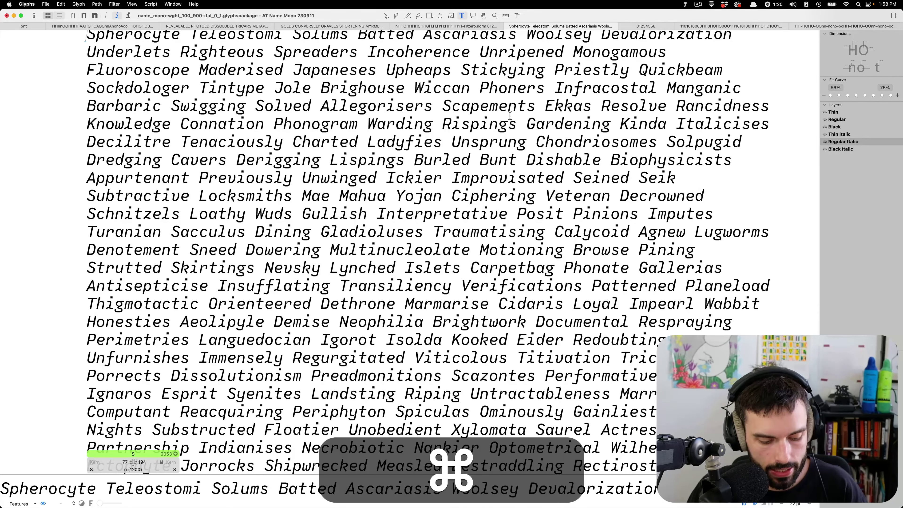
key(super+2)
key(super+3)
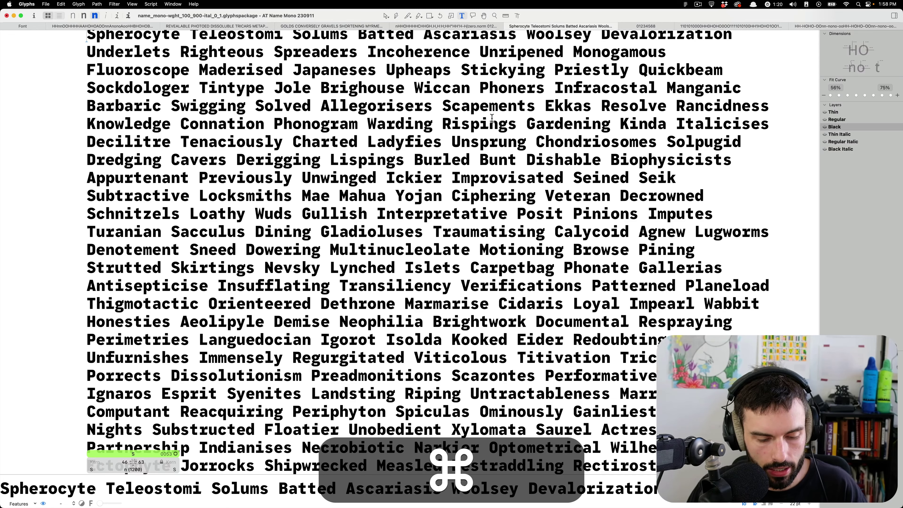
key(super+5)
key(super+6)
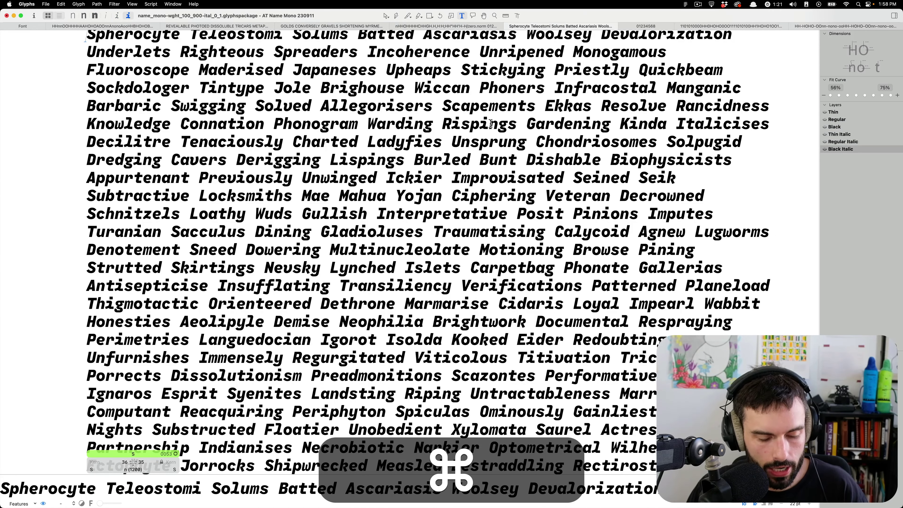
Step: Examine the letterforms and spacing of the sample text in the Thin and Thin Italic masters
key(super+1)
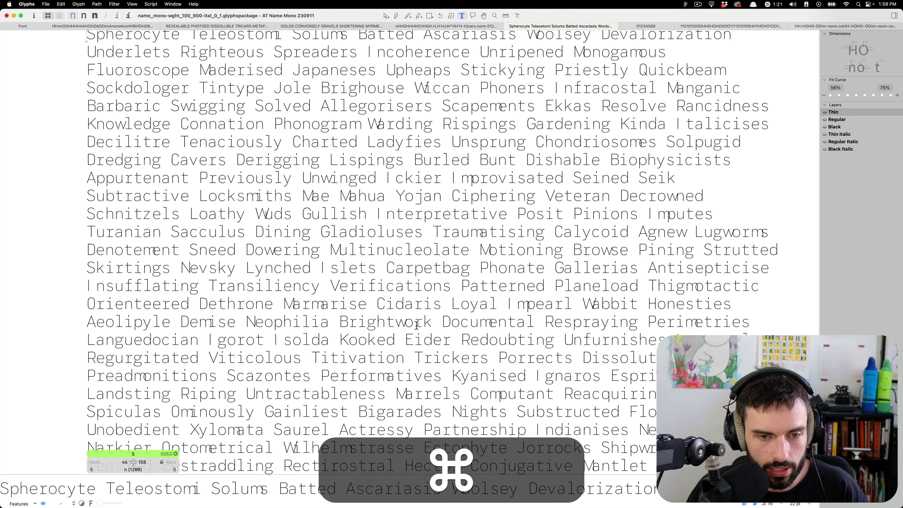
scroll(417, 325, up, 3)
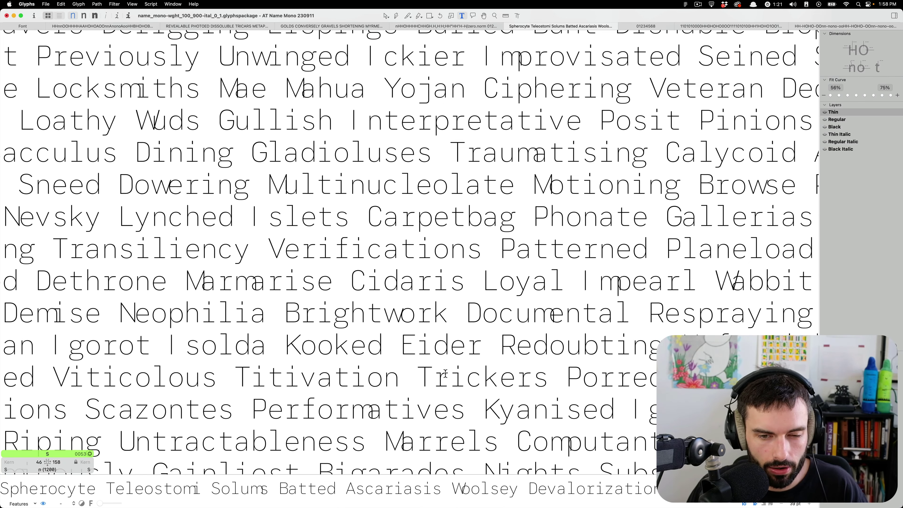
key(super+4)
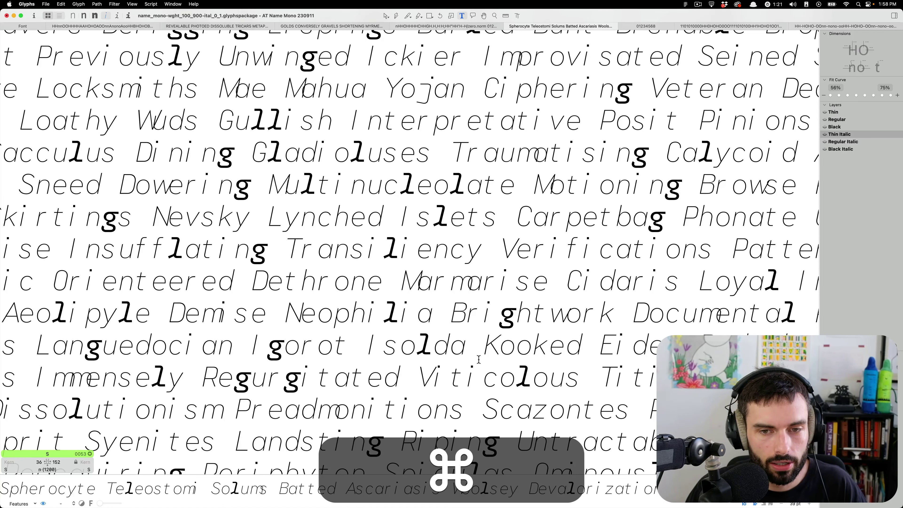
scroll(464, 242, down, 3)
scroll(464, 242, down, 2)
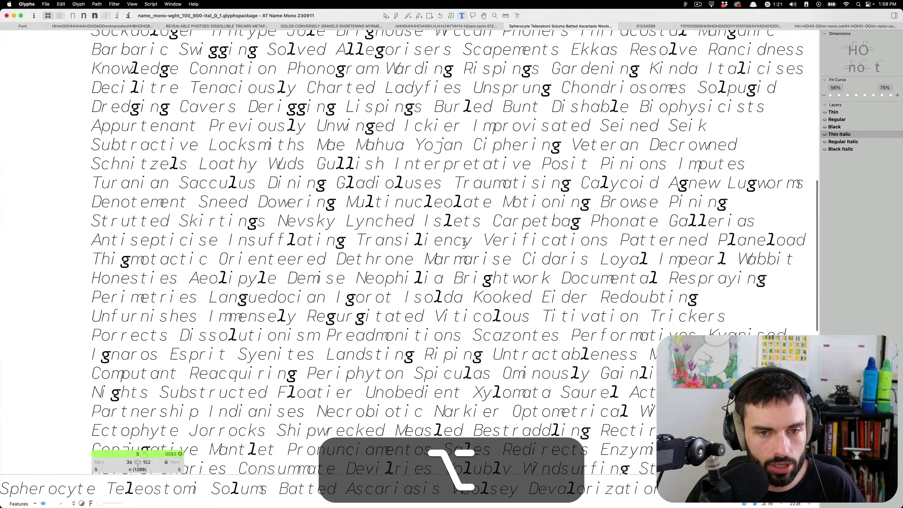
scroll(518, 245, up, 3)
scroll(548, 183, up, 3)
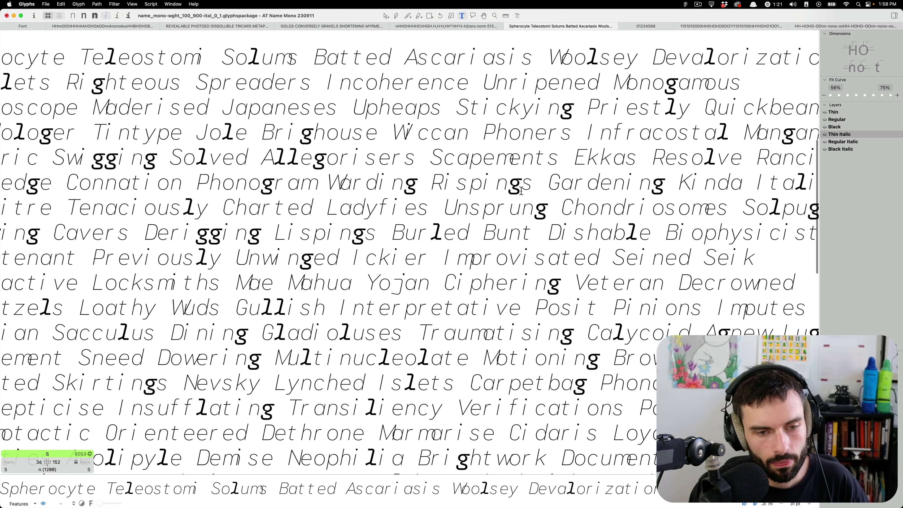
scroll(464, 215, down, 5)
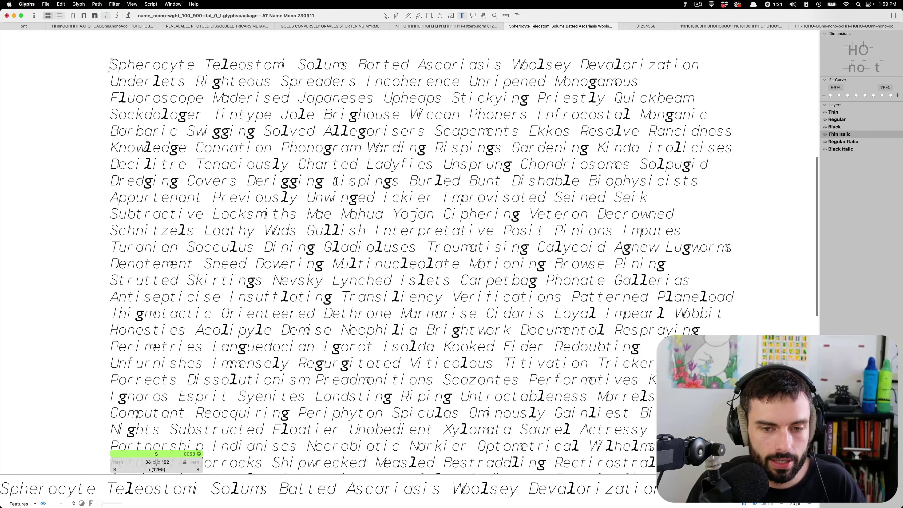
scroll(336, 181, down, 5)
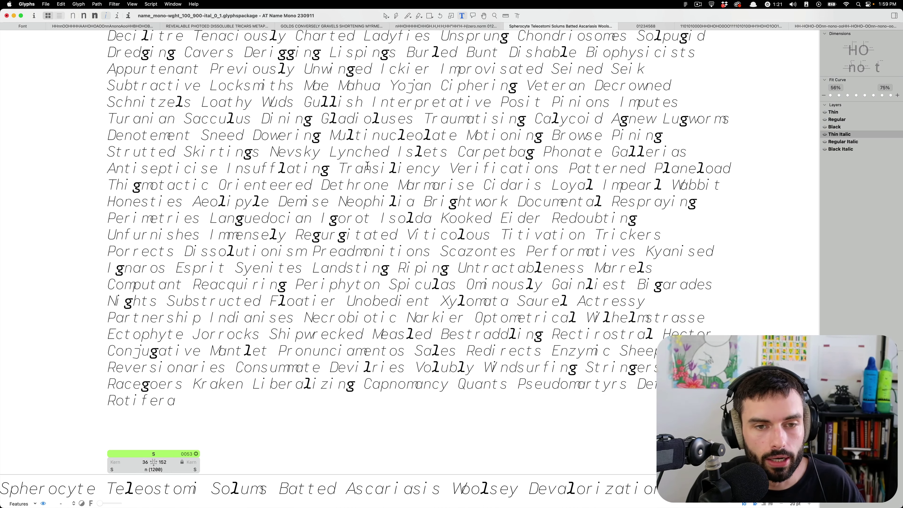
Step: Show the sample text in the Regular Italic master and read through it from the beginning
click(118, 16)
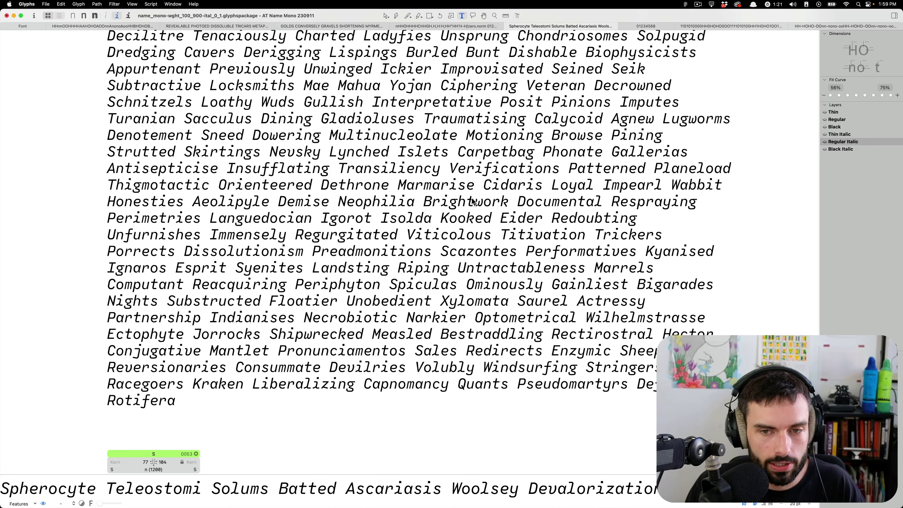
scroll(620, 352, up, 6)
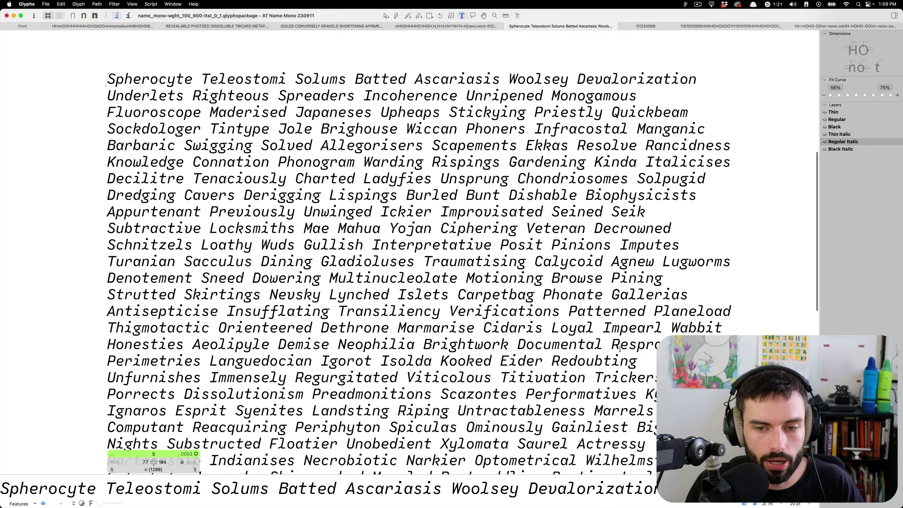
scroll(645, 333, down, 2)
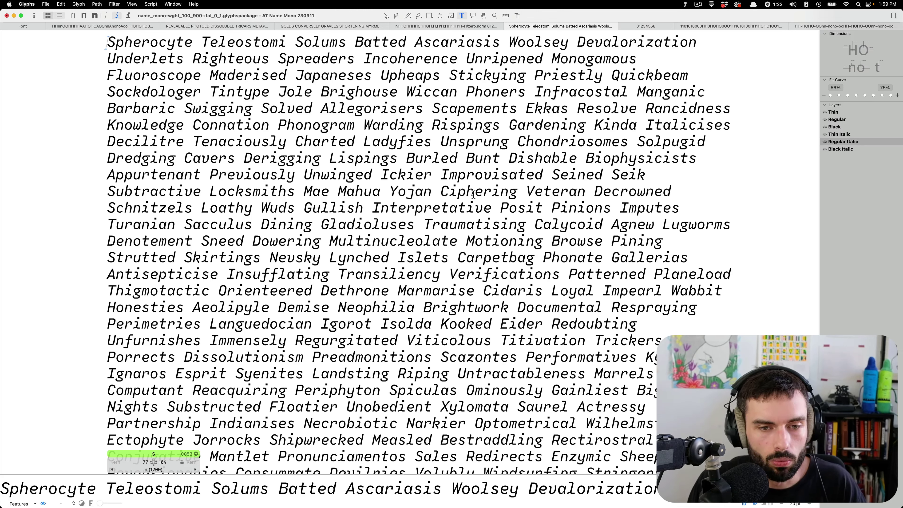
Step: Insert the alternate glyph g.002 directly after the g of "Carpetbag" in the Regular Italic sample text
alt+scroll(603, 289, up, 3)
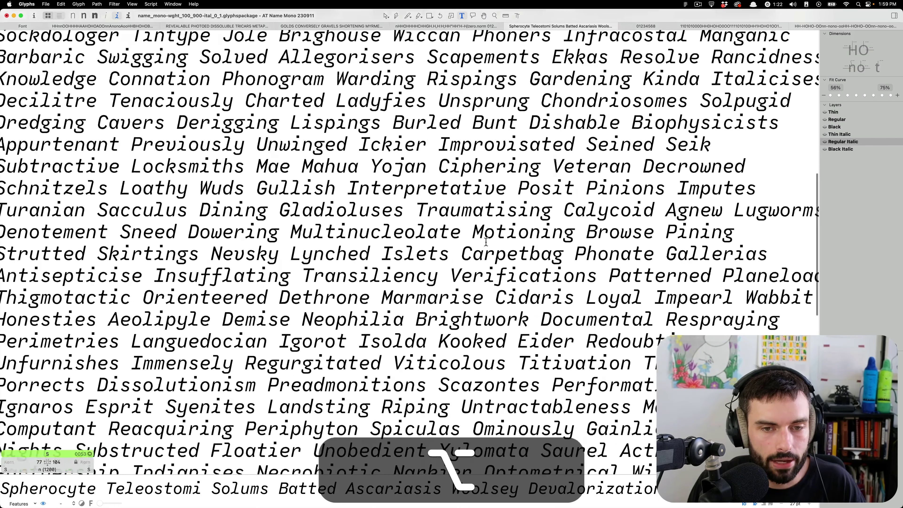
alt+scroll(480, 259, up, 5)
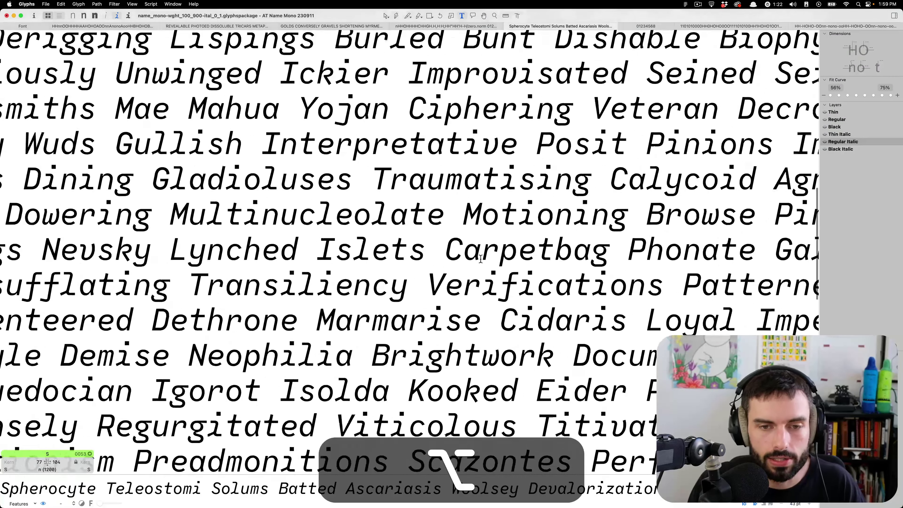
alt+scroll(593, 284, up, 1)
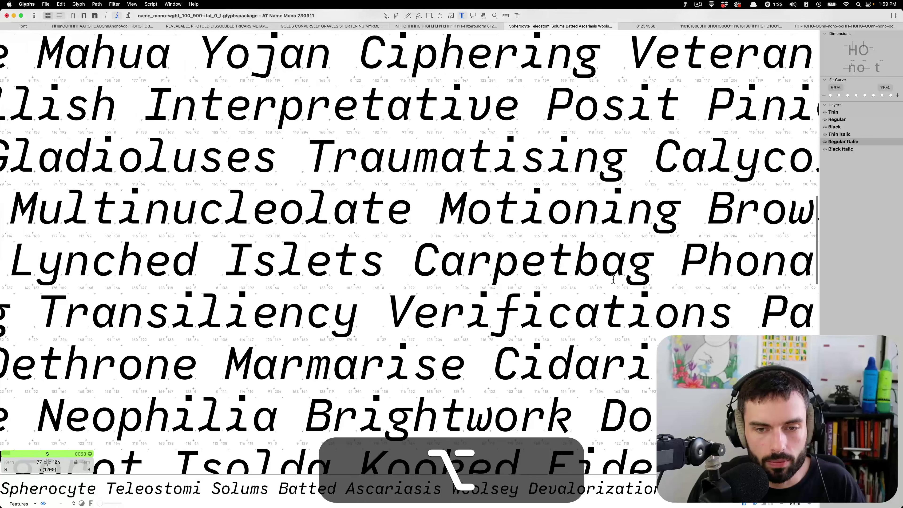
scroll(613, 279, right, 2)
scroll(612, 278, right, 2)
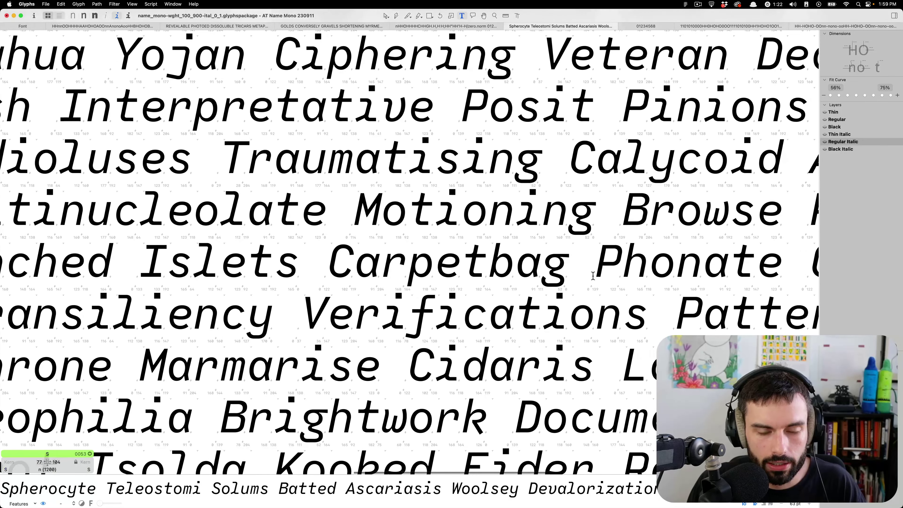
alt+scroll(492, 294, up, 5)
scroll(492, 294, left, 1)
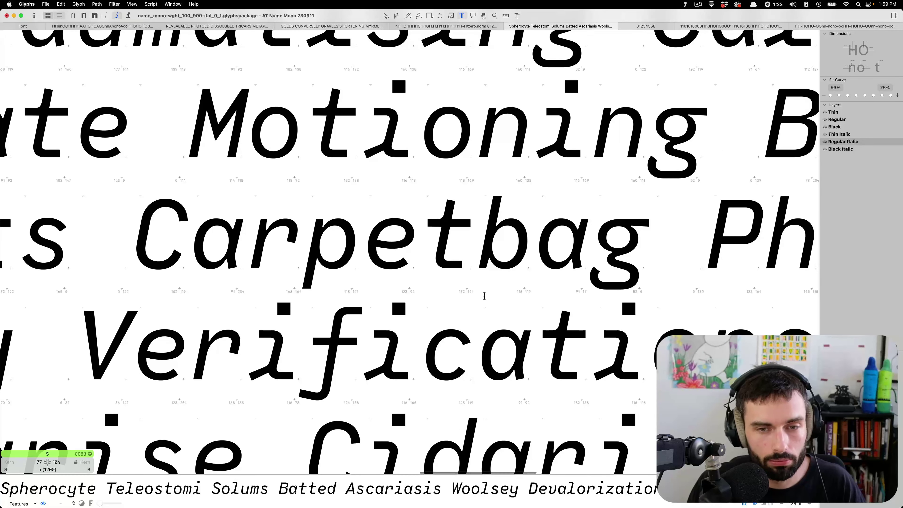
click(628, 241)
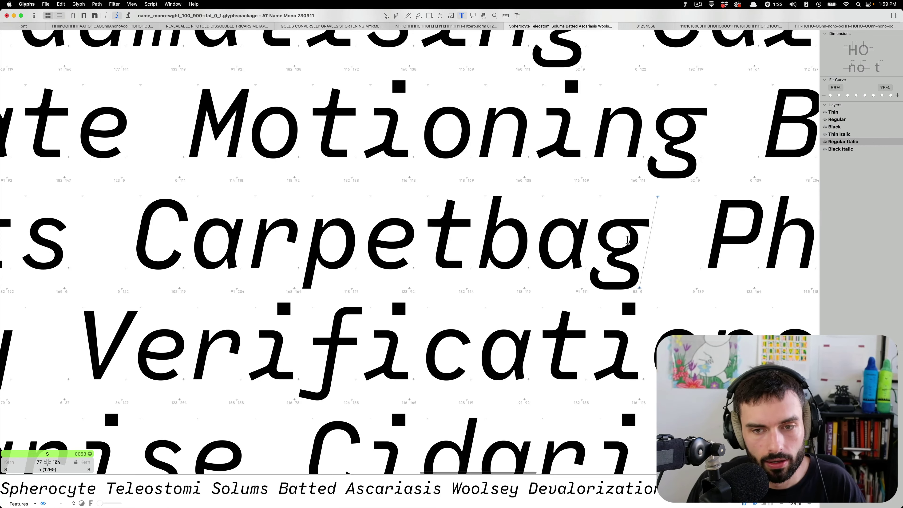
key(super+g)
text(g.)
key(Down)
key(Down)
key(Down)
key(Up)
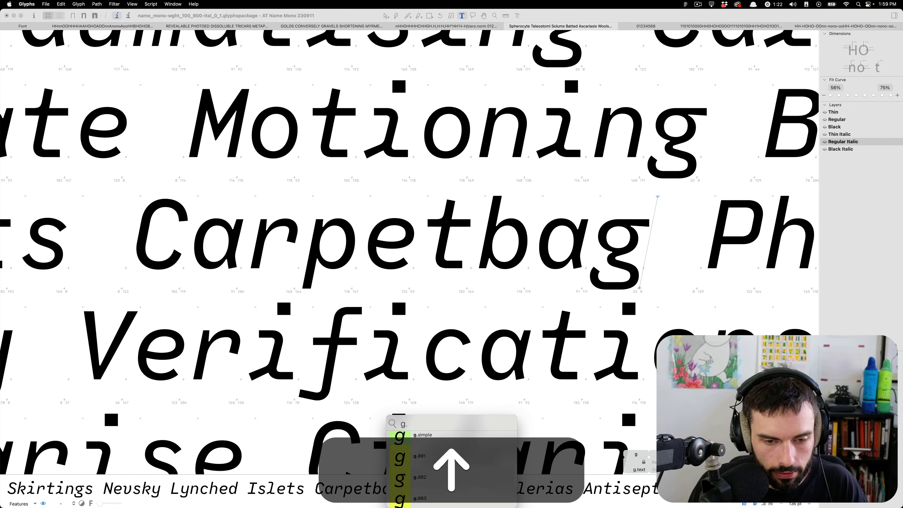
key(Return)
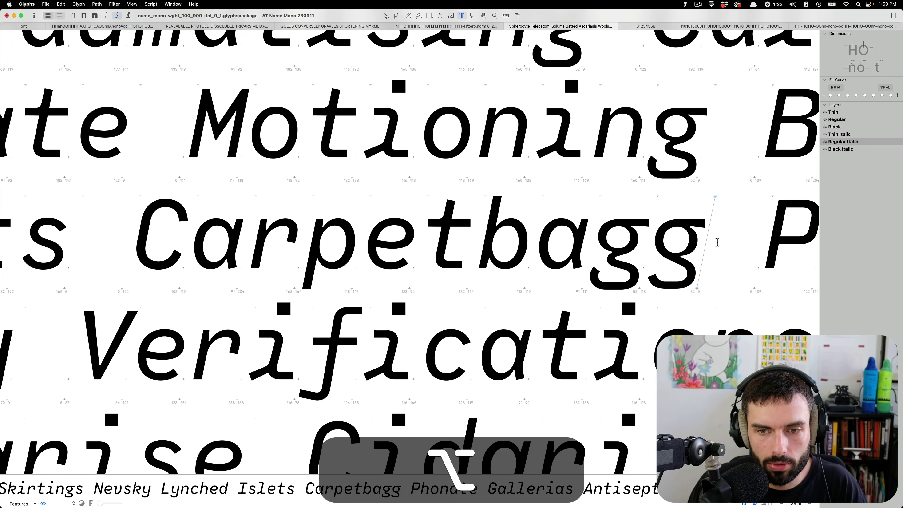
Step: Compare the alternate g.002 with the default g at several sizes and delete it from "Carpetbag"
scroll(712, 241, up, 5)
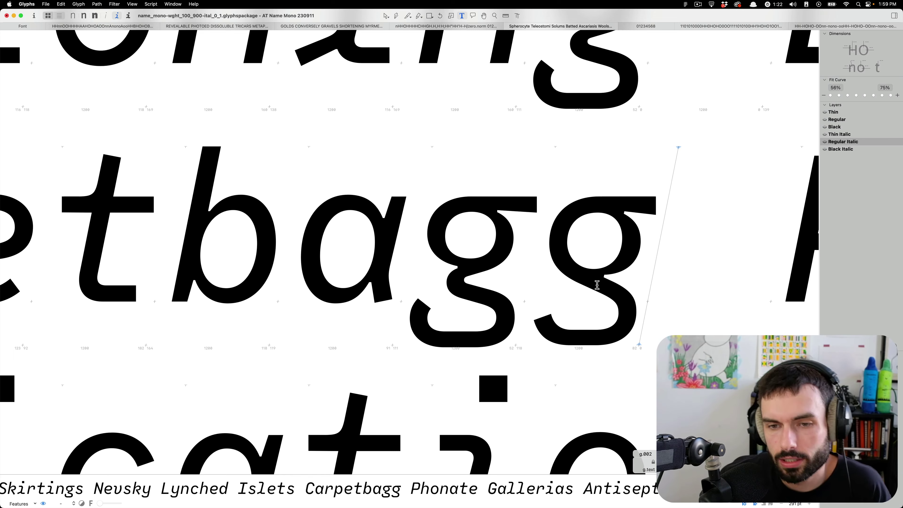
scroll(593, 278, down, 5)
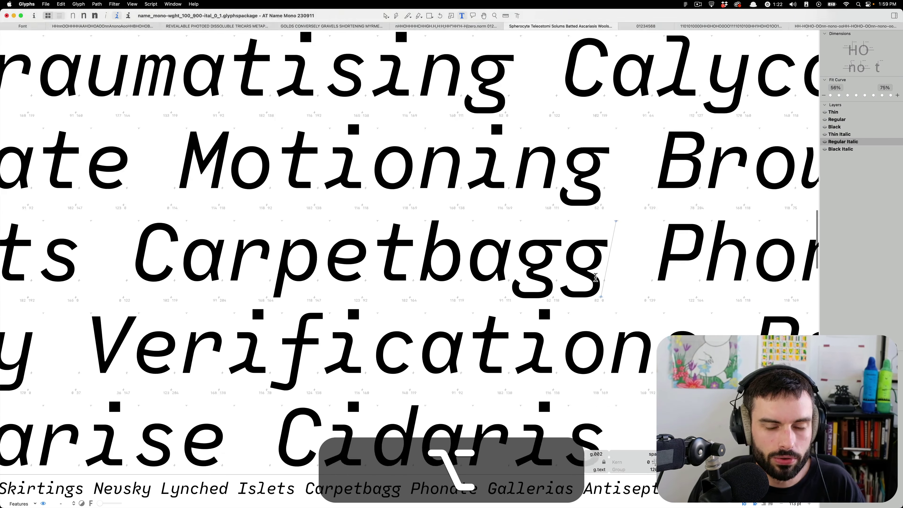
scroll(595, 277, down, 2)
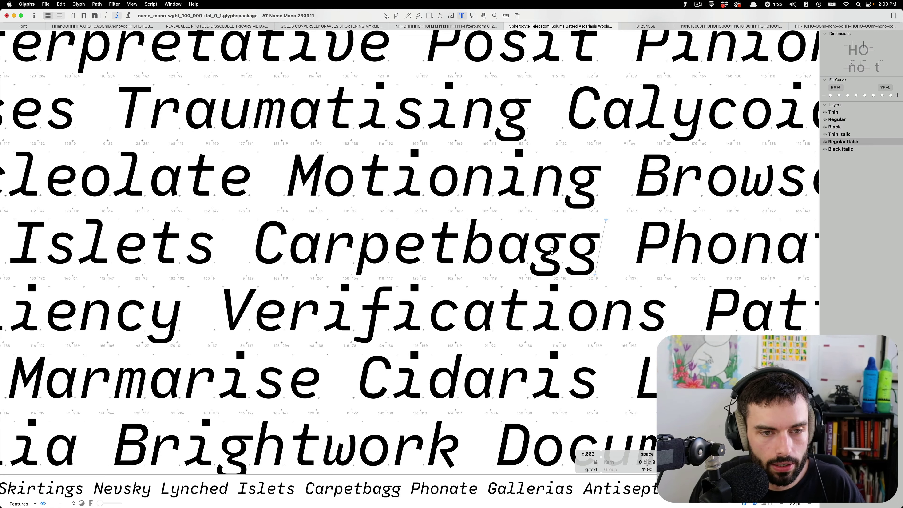
key(BackSpace)
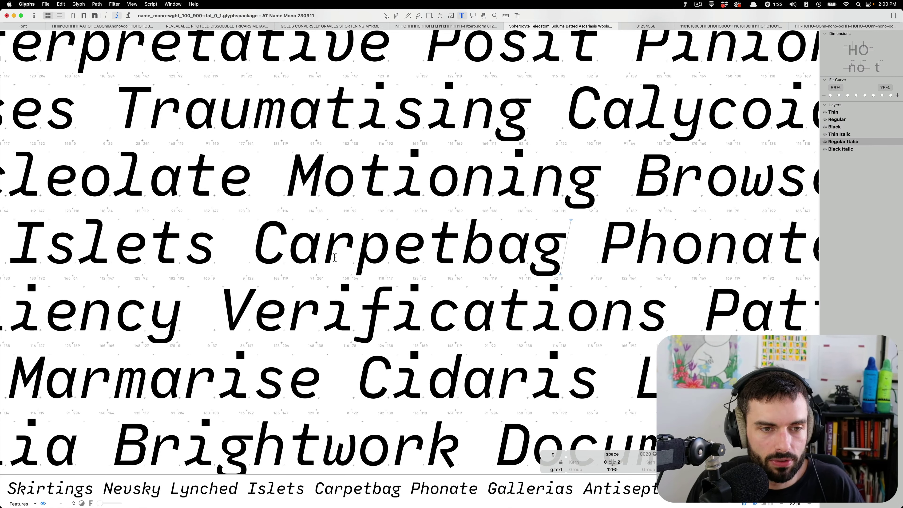
Step: Examine the l and its spacing within the word "Islets" in the Regular Italic master
scroll(352, 242, down, 3)
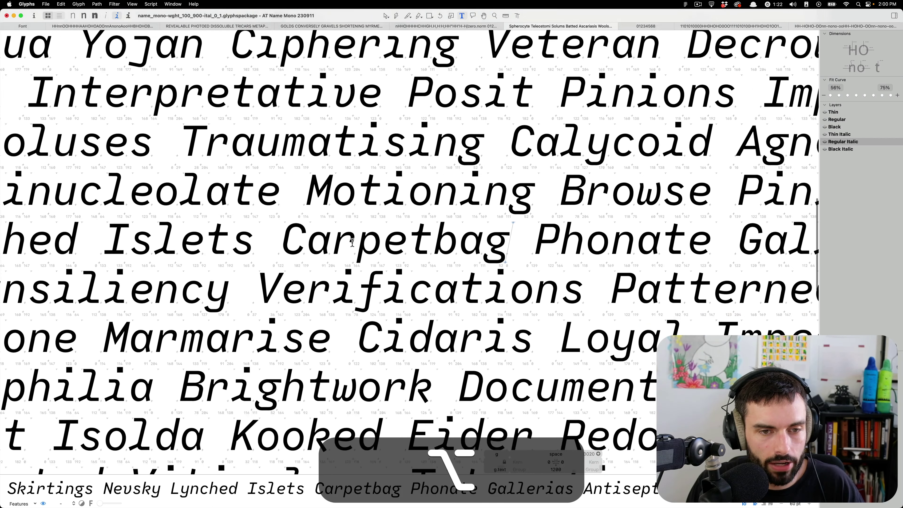
scroll(341, 242, left, 4)
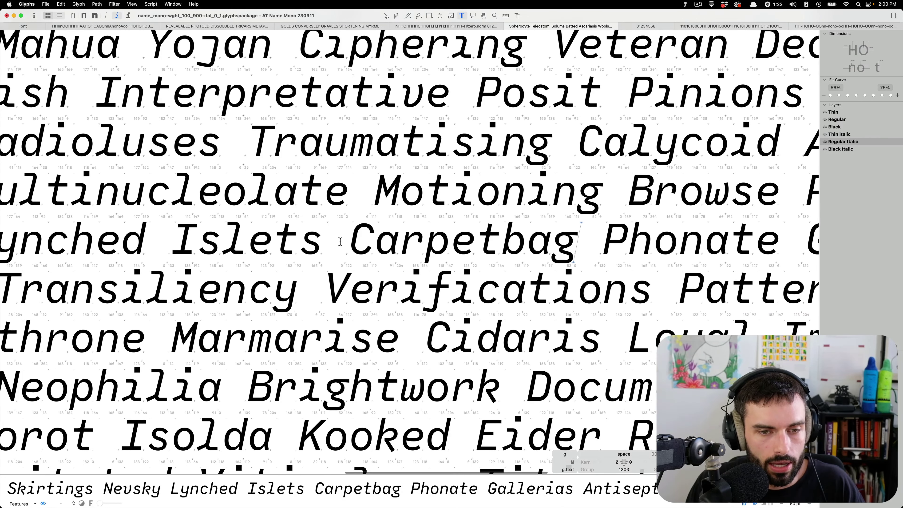
scroll(217, 239, up, 2)
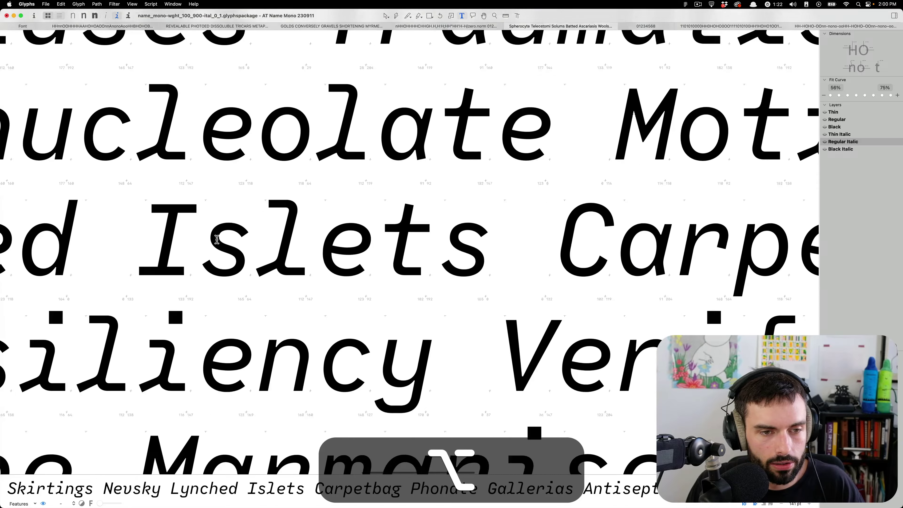
scroll(263, 231, up, 5)
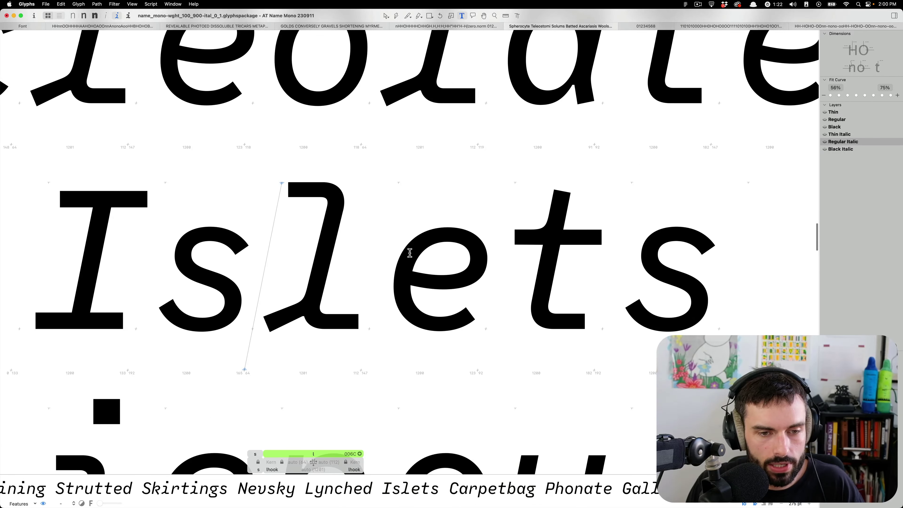
scroll(405, 249, down, 5)
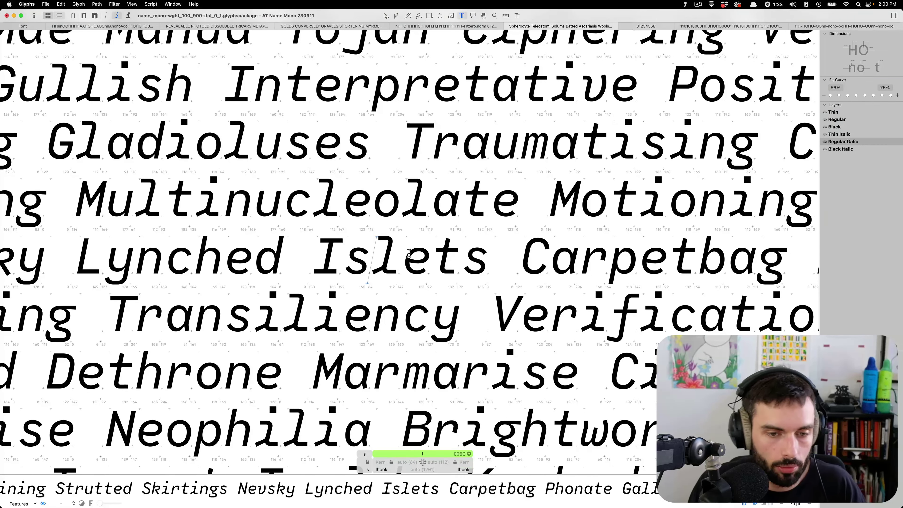
Step: Look over the full block of Regular Italic sample words at small text sizes
scroll(409, 252, down, 4)
scroll(415, 252, down, 1)
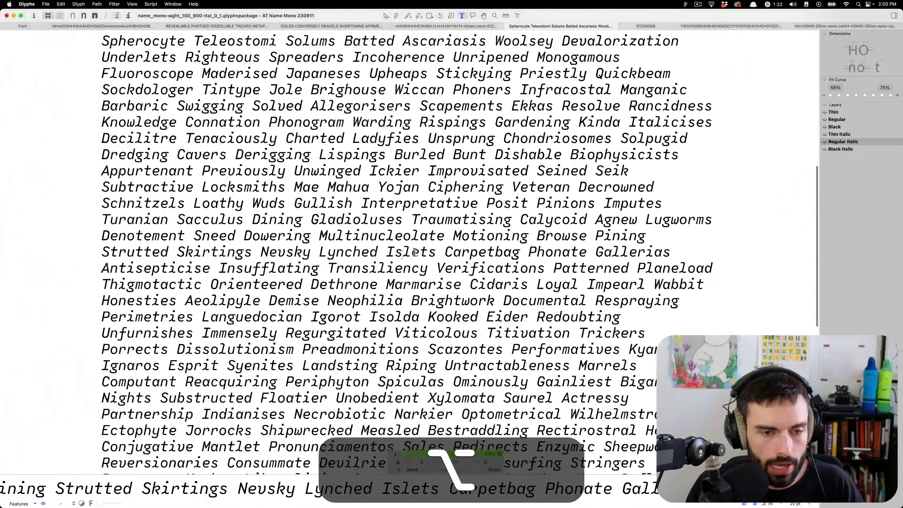
scroll(410, 246, up, 2)
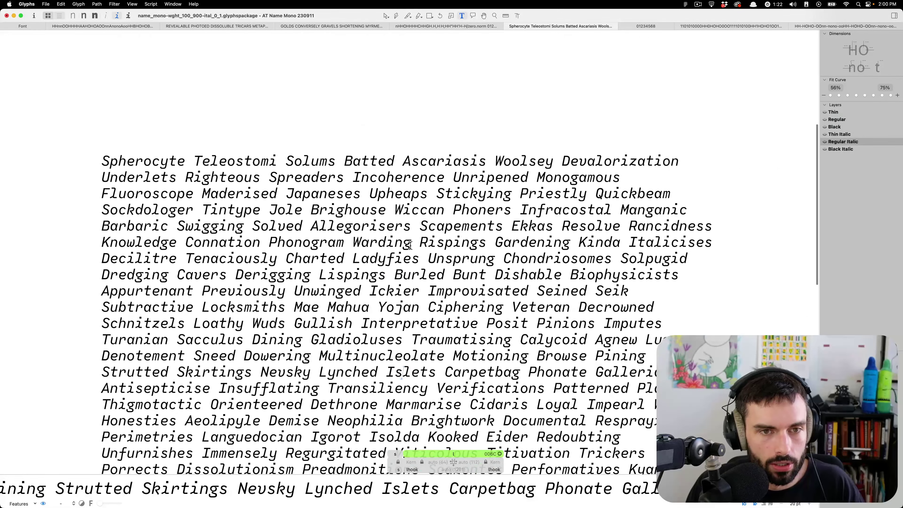
scroll(369, 265, down, 3)
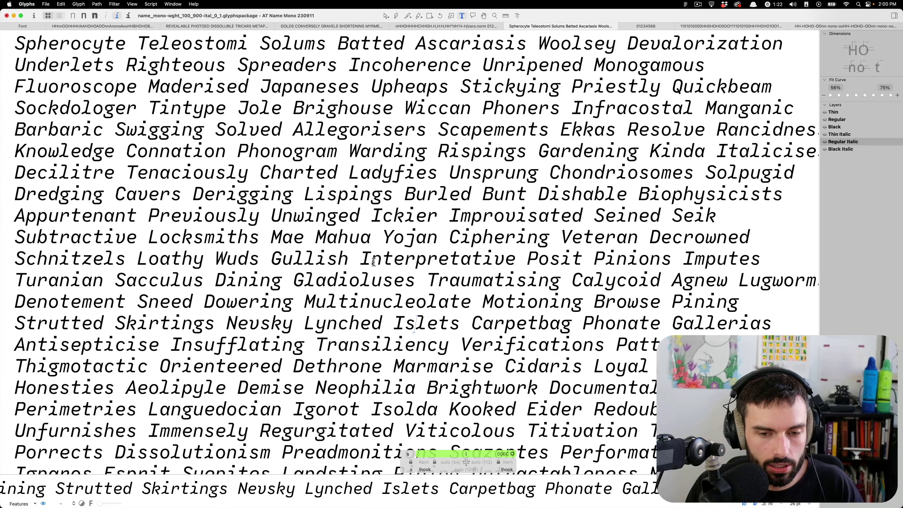
scroll(549, 258, down, 2)
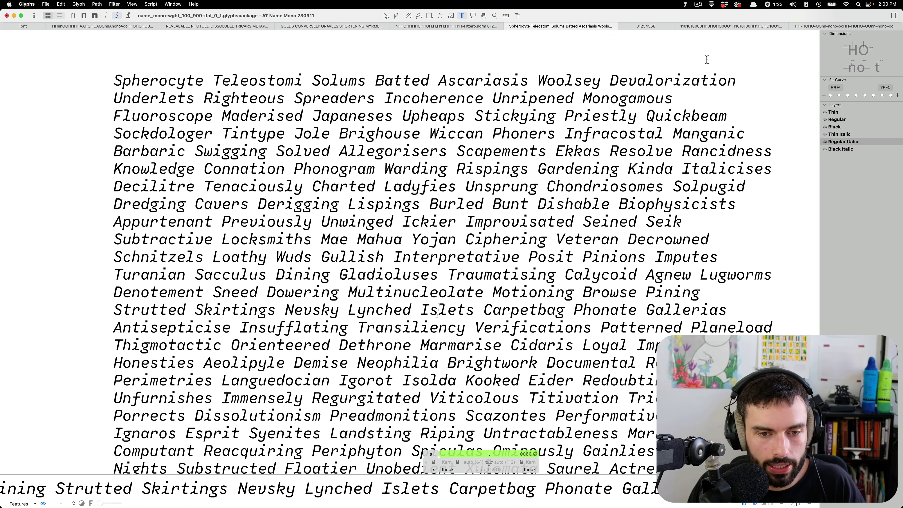
scroll(711, 63, left, 1)
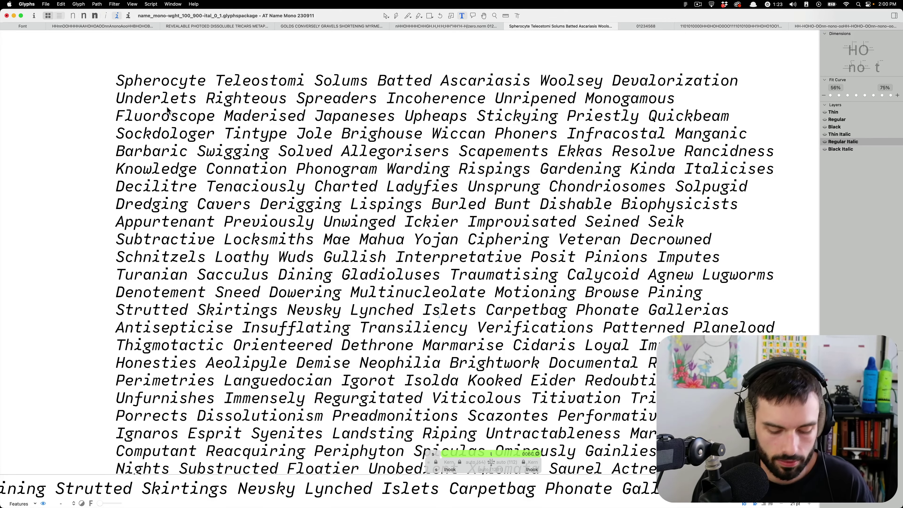
Step: Open the font info and review the master settings of Thin, Black Italic and Black
key(super+i)
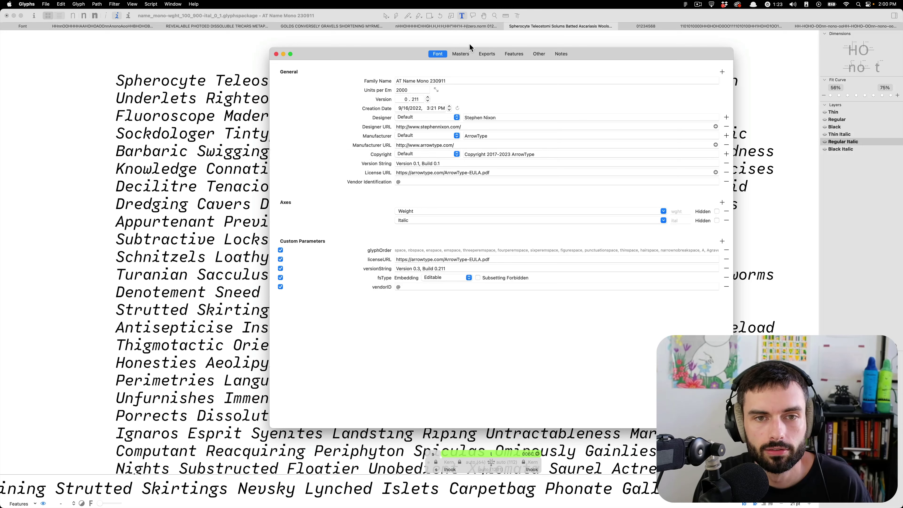
click(464, 53)
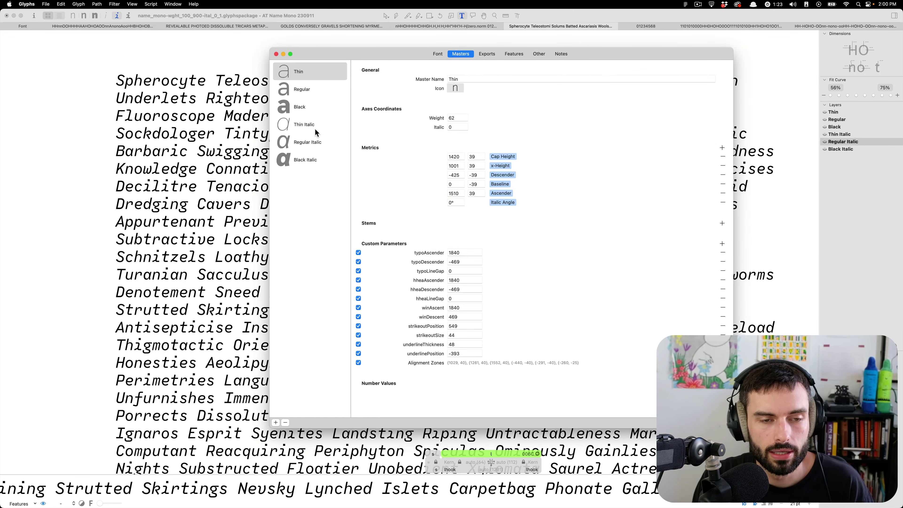
click(312, 162)
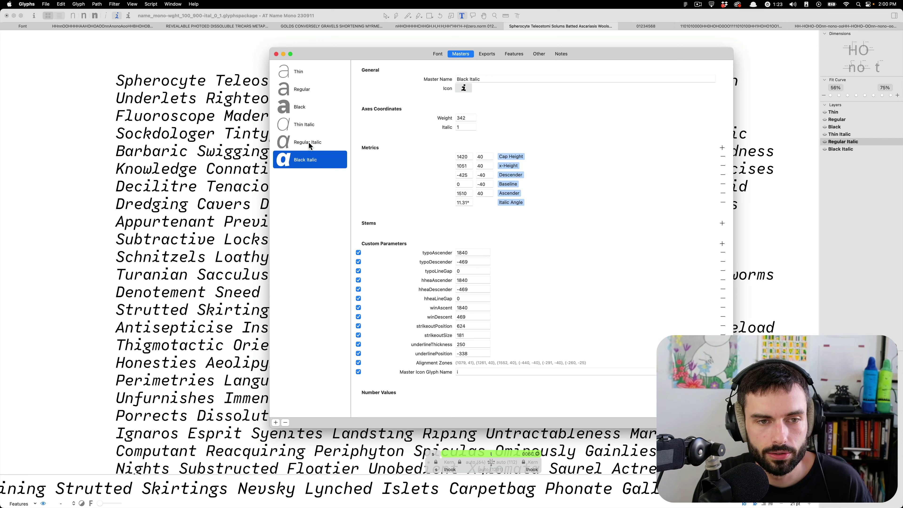
click(305, 108)
Step: Review the export instances, from Thin and Thin Italic through Regular, Medium, Bold and Black, and move the font info window aside
click(485, 54)
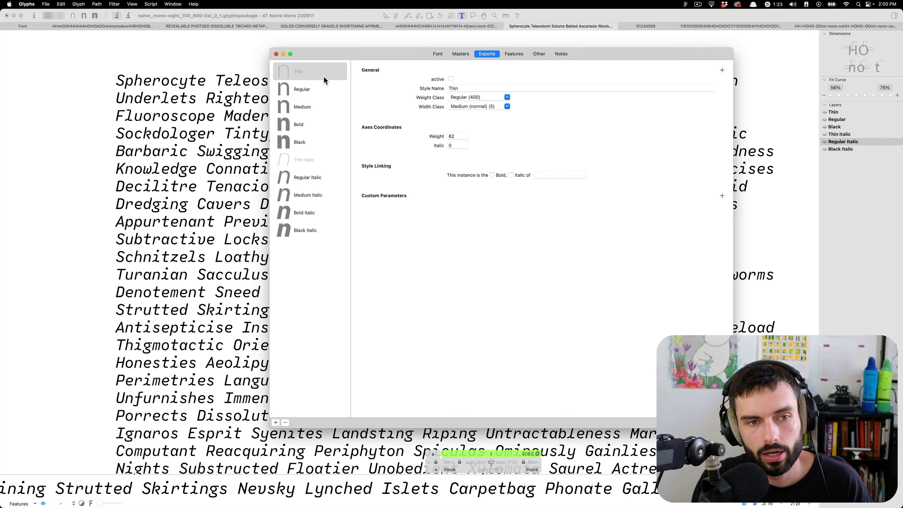
click(310, 156)
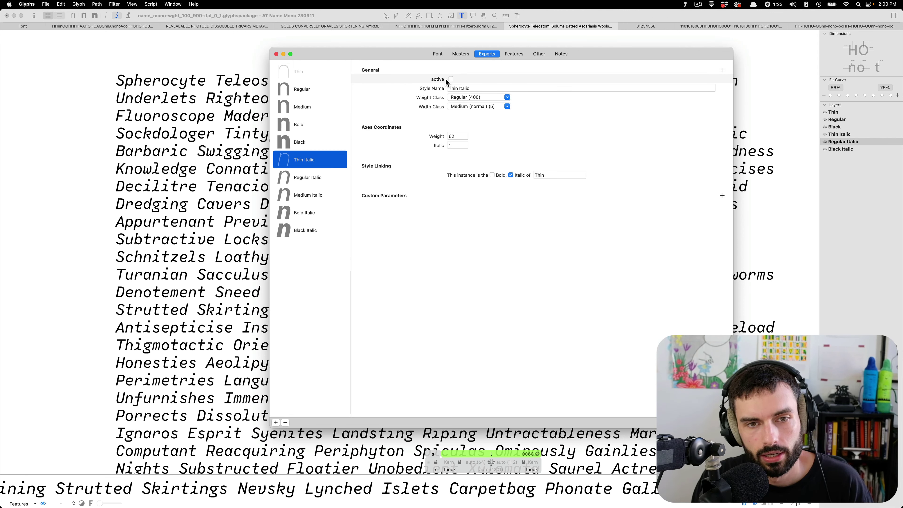
click(327, 90)
click(317, 111)
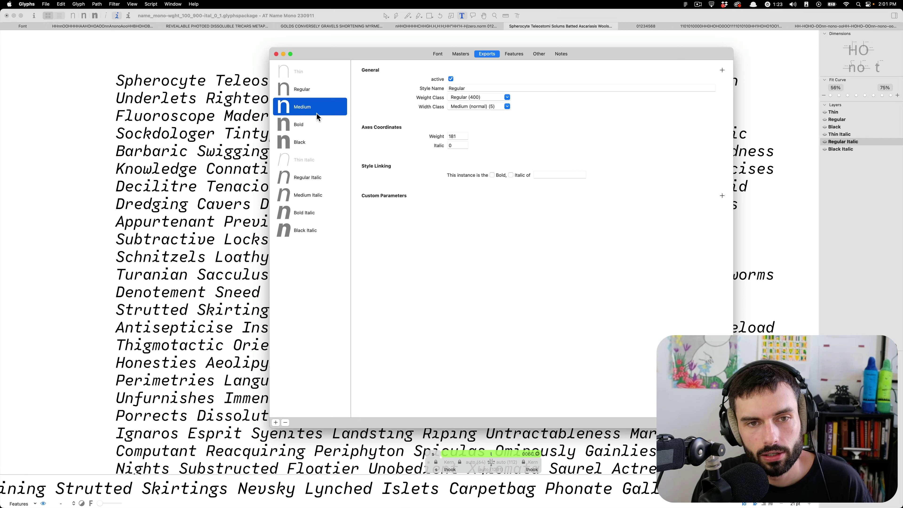
click(312, 129)
click(309, 142)
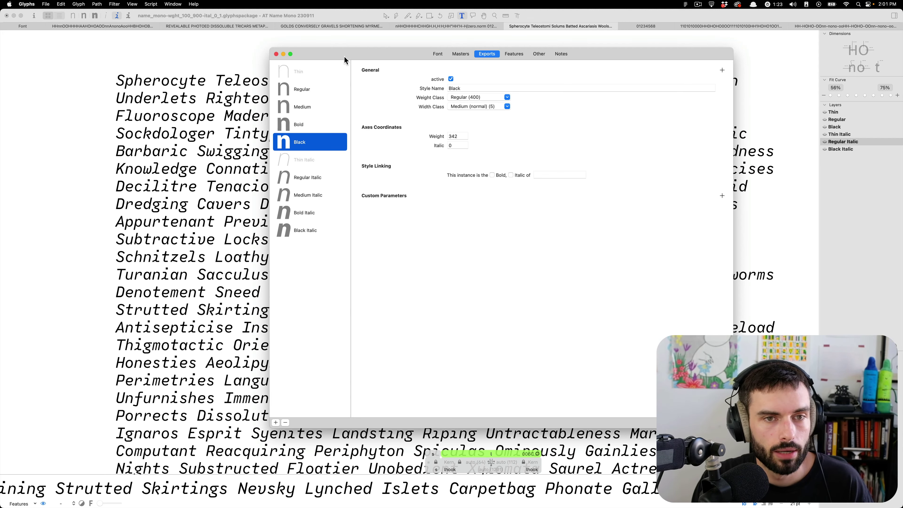
drag(341, 55, 178, 50)
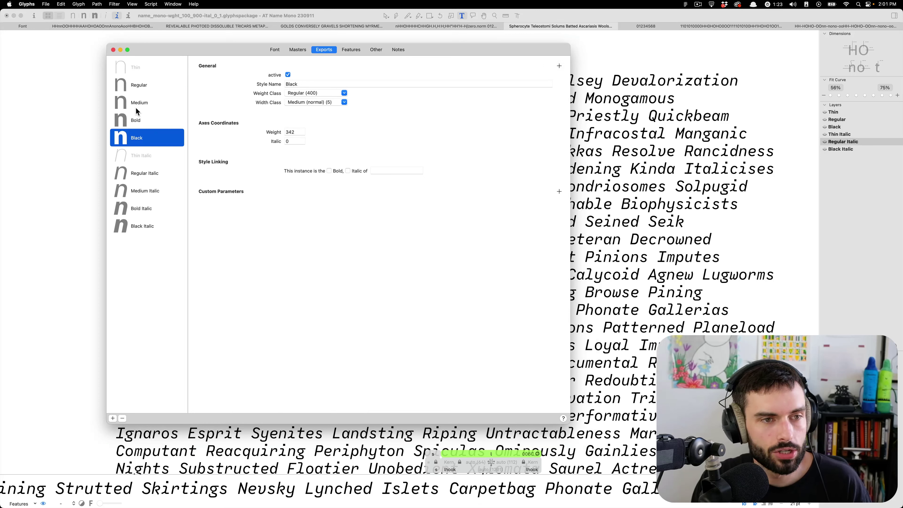
click(143, 89)
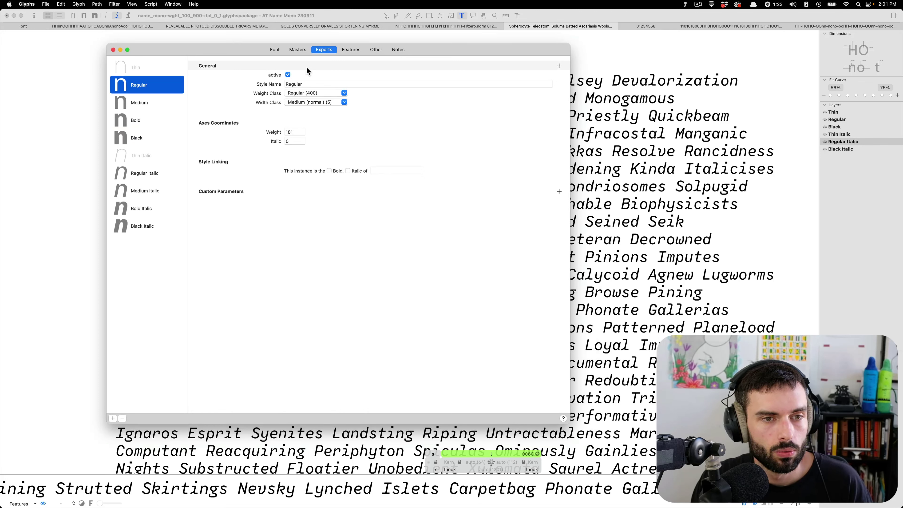
Step: Compare the axis coordinates and metrics of the Thin, Regular and Black masters
click(299, 52)
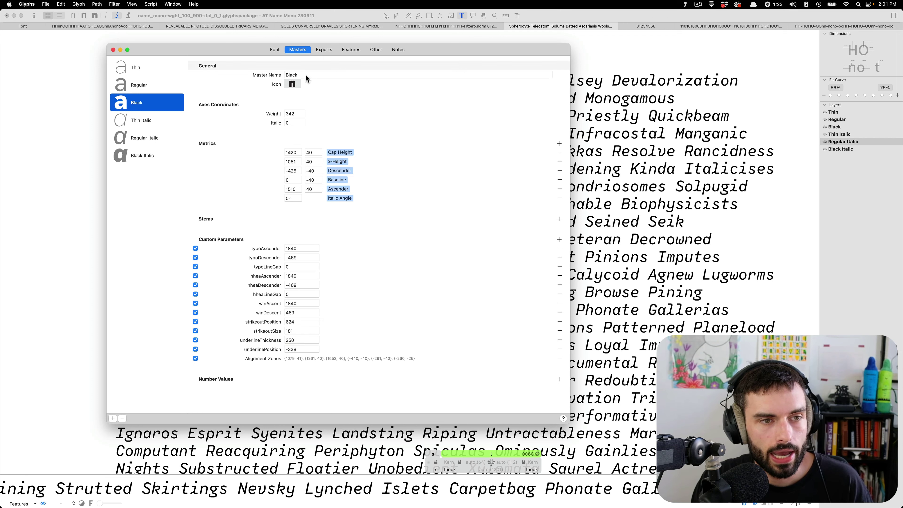
click(142, 86)
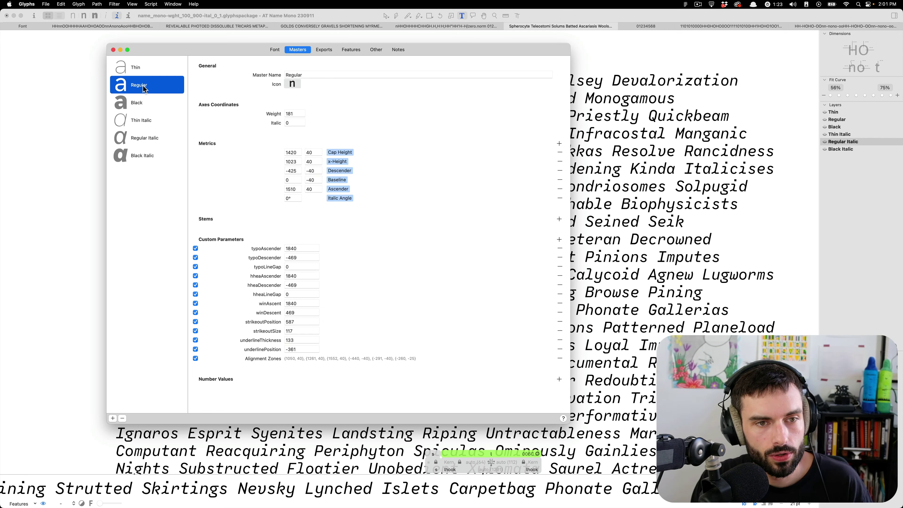
click(144, 74)
click(144, 86)
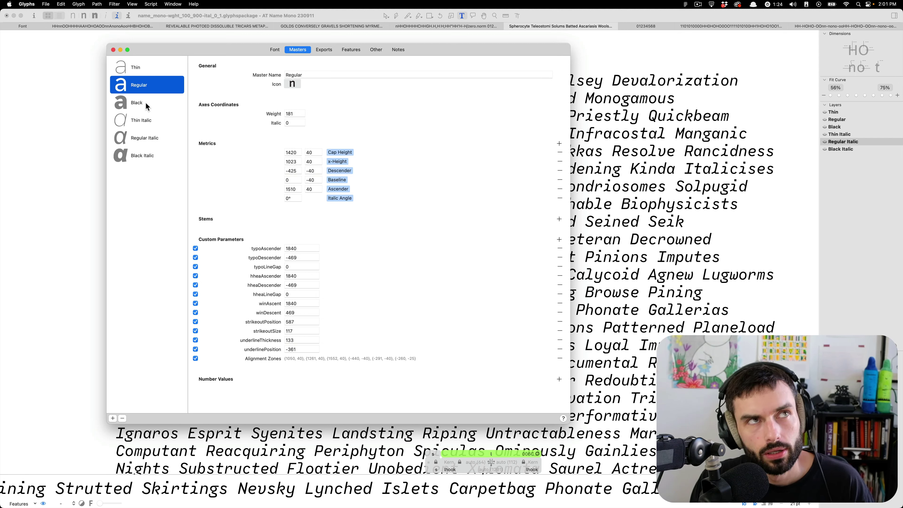
click(147, 105)
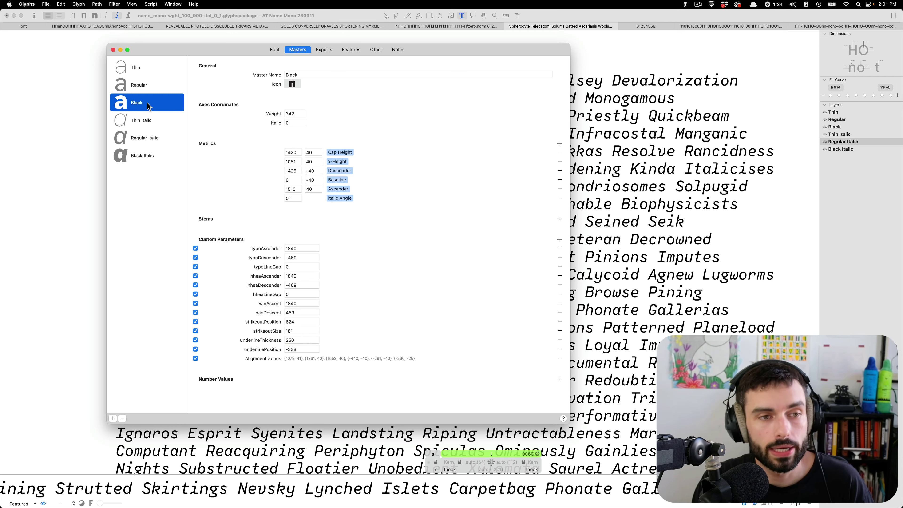
Step: Check the Regular master's settings and compare the weight coordinates of the Bold, Black and Regular export instances
click(159, 90)
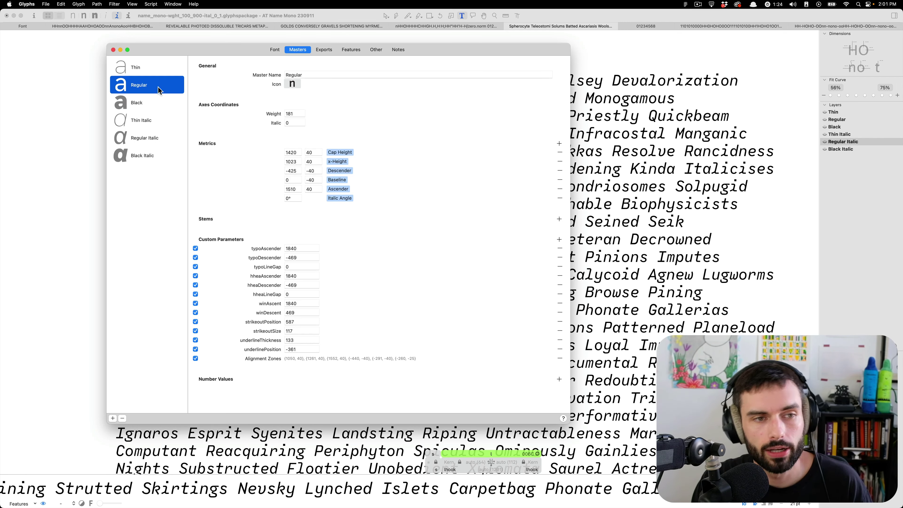
click(316, 51)
click(156, 121)
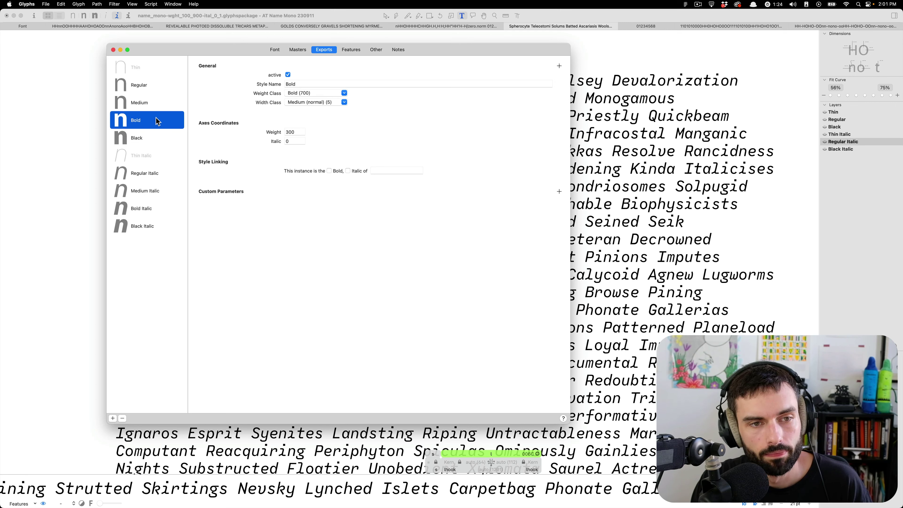
click(159, 143)
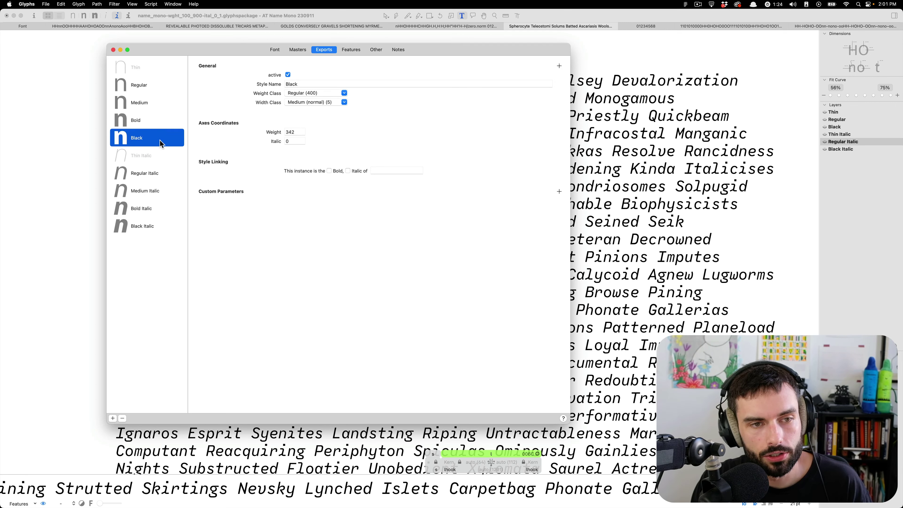
click(163, 121)
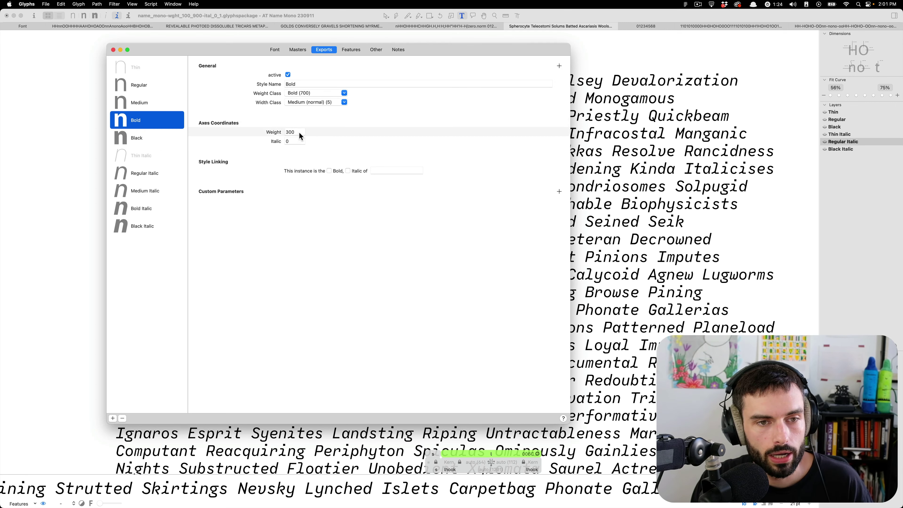
mouse_move(406, 506)
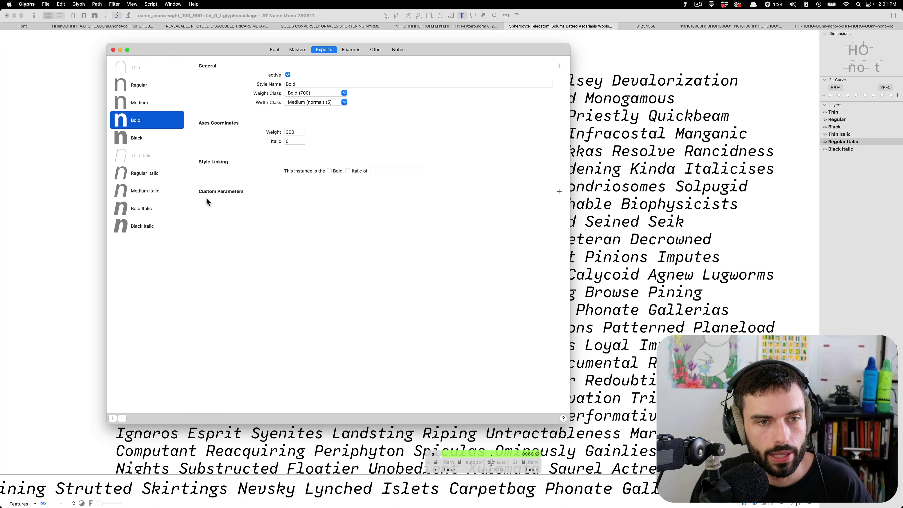
click(154, 85)
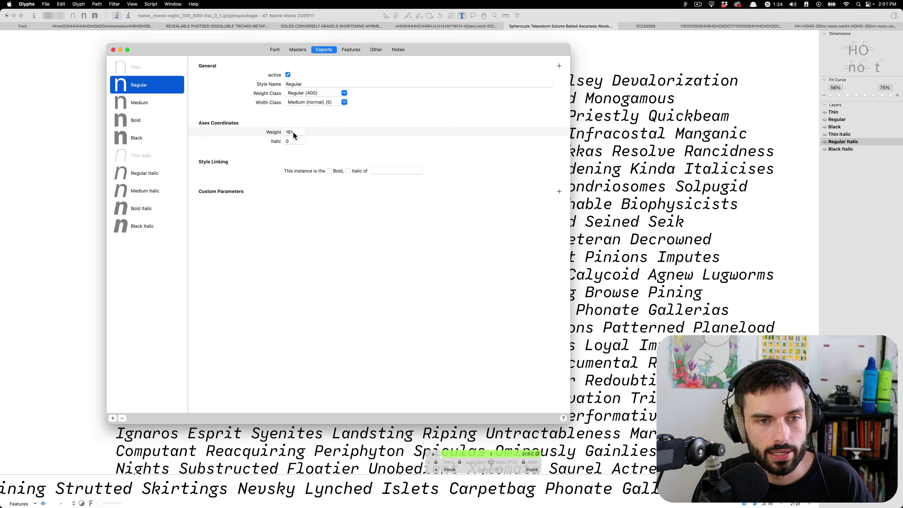
Step: Close the font info and examine the sample words in the Regular master at larger text sizes
key(super+w)
key(super+2)
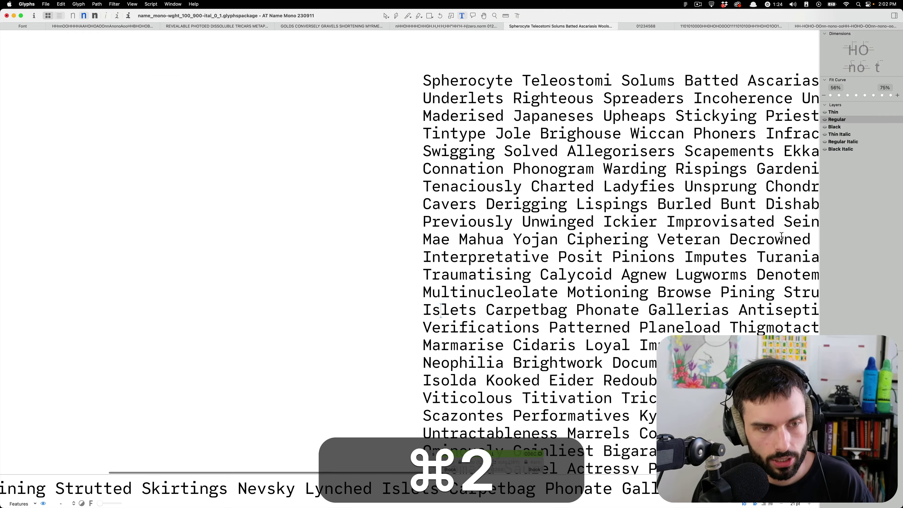
scroll(533, 86, up, 5)
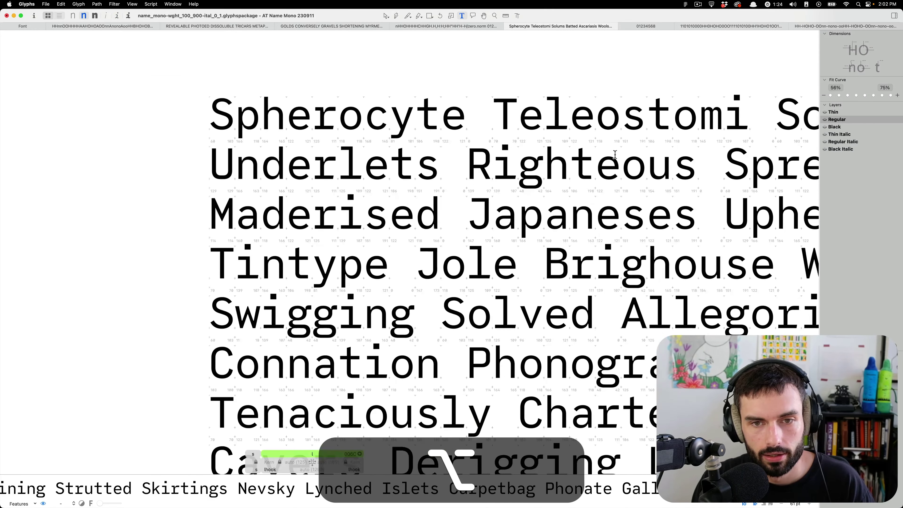
scroll(533, 86, up, 4)
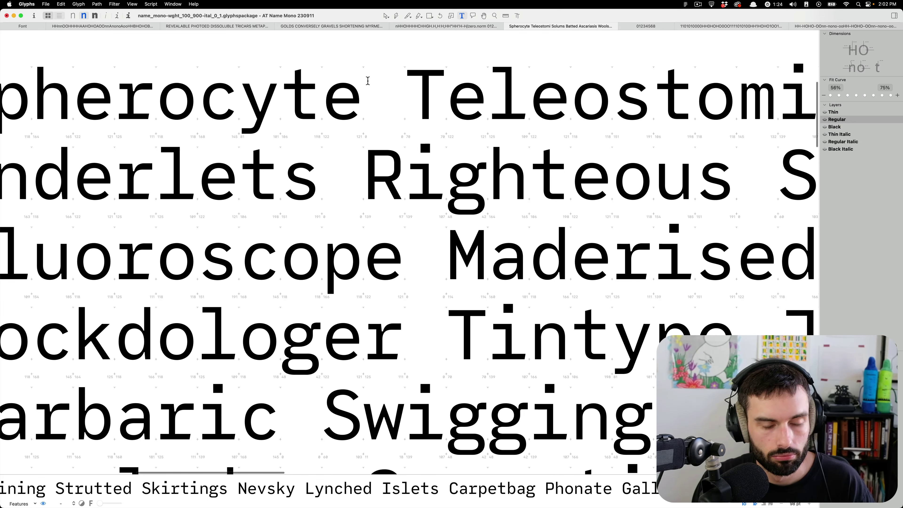
Step: Set the text "Hno" in a new edit tab at a large size in the Regular master
key(super+t)
key(Right)
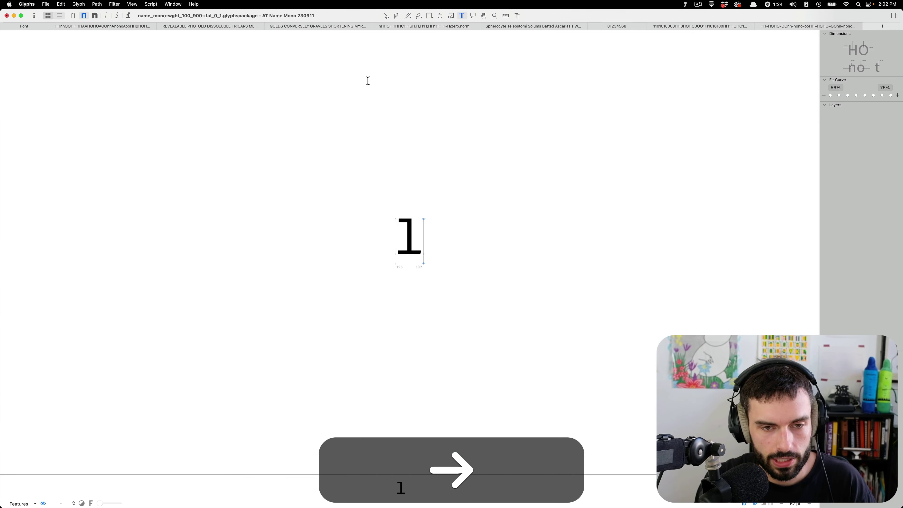
text(n)
scroll(413, 230, up, 6)
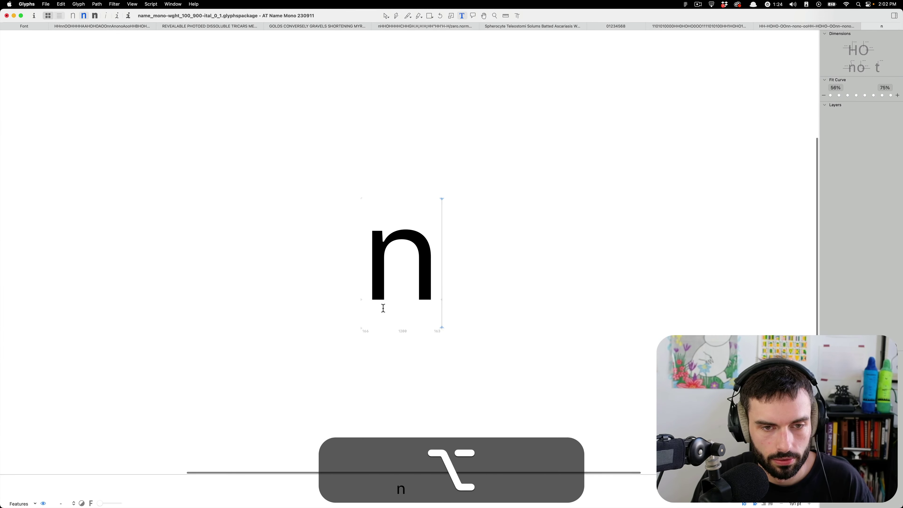
text(o)
scroll(384, 297, up, 4)
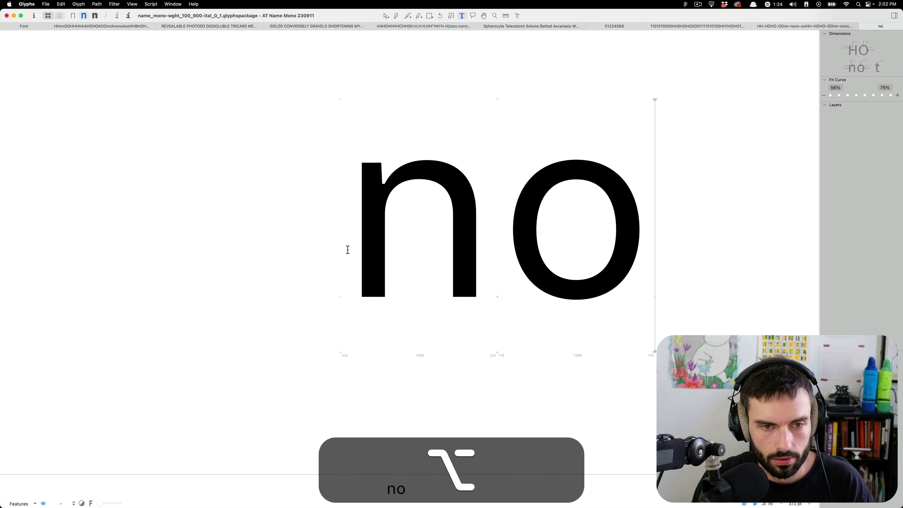
text(H)
Step: Measure the stem thickness of the lowercase n in the Regular master and check the Regular export instance's weight coordinate
click(493, 277)
key(Escape)
key(ctrl+alt+super)
key(ctrl+alt+shift+super)
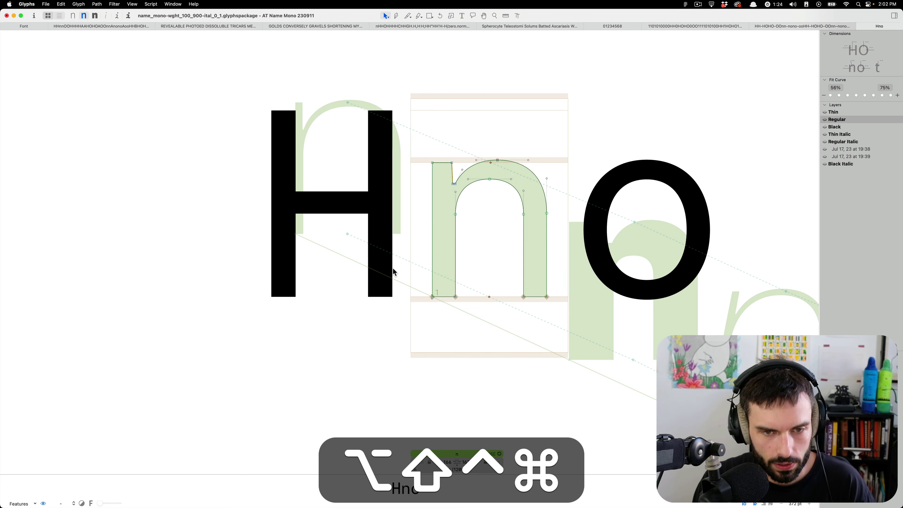
key(super+i)
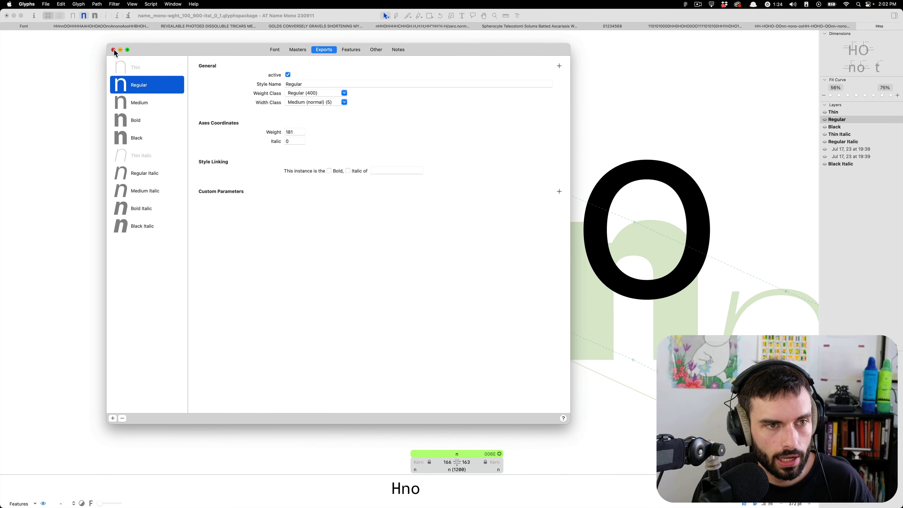
click(121, 50)
key(ctrl+alt+super)
key(ctrl+alt+shift+super)
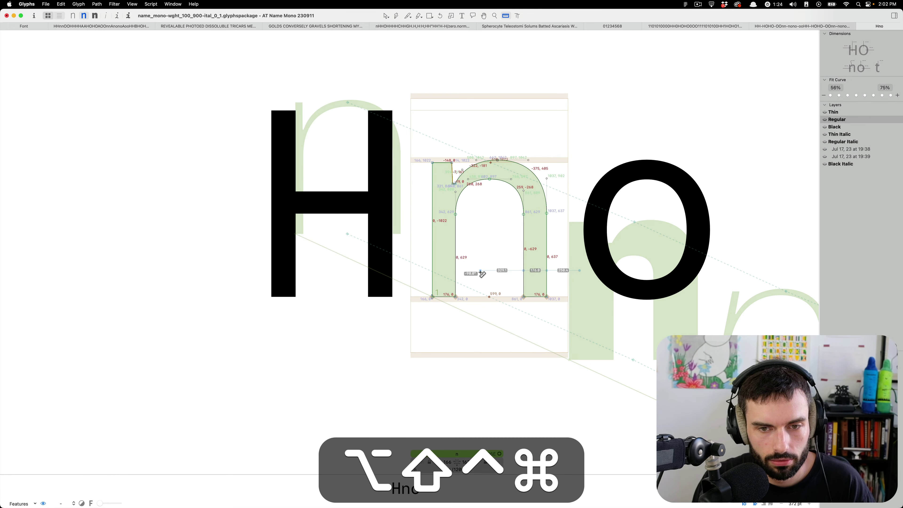
key(ctrl+alt+shift+super+t)
scroll(484, 266, down, 3)
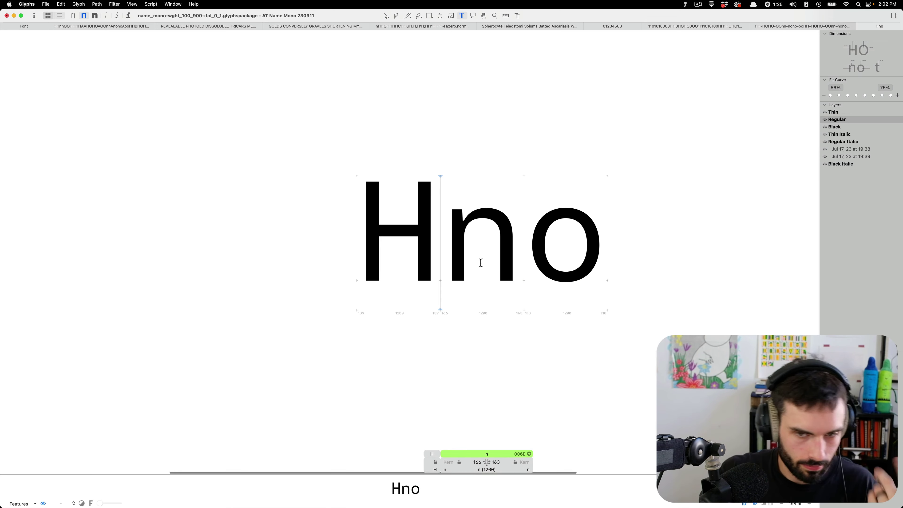
Step: Open the recent font AT-NameSansText-Regular.otf and measure the stems of its lowercase n
mouse_move(224, 503)
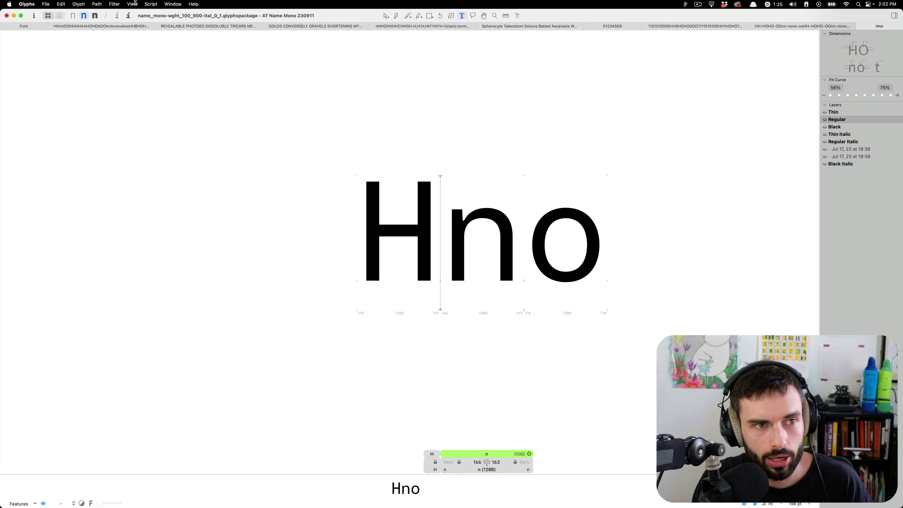
click(44, 4)
mouse_move(59, 46)
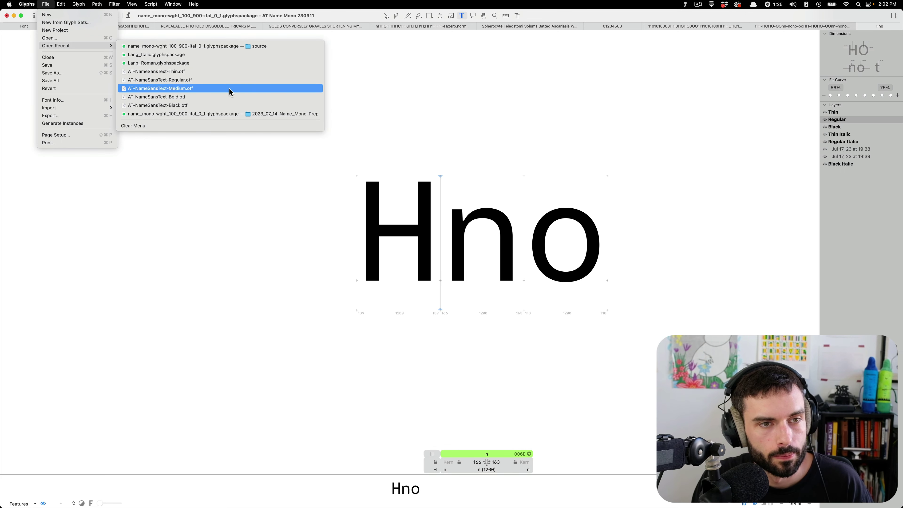
click(163, 84)
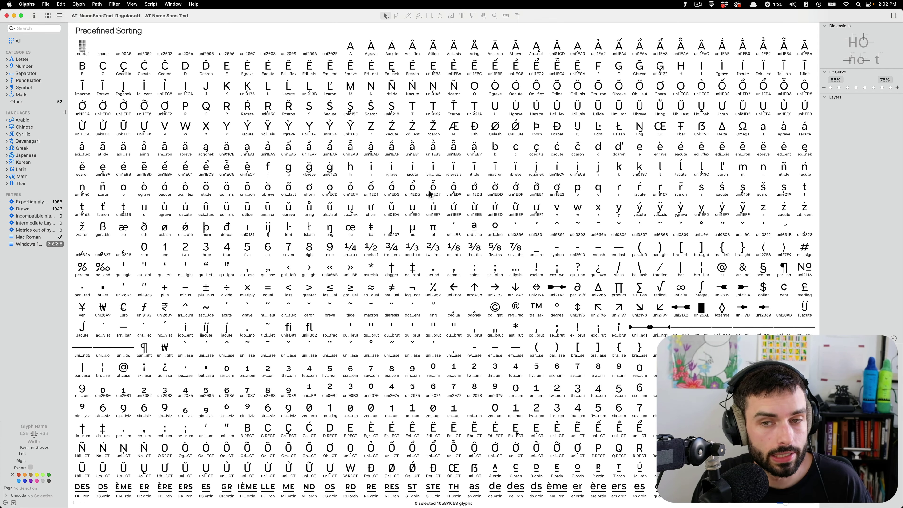
double_click(764, 168)
scroll(359, 282, up, 5)
key(ctrl+alt+shift+super)
drag(450, 292, 286, 295)
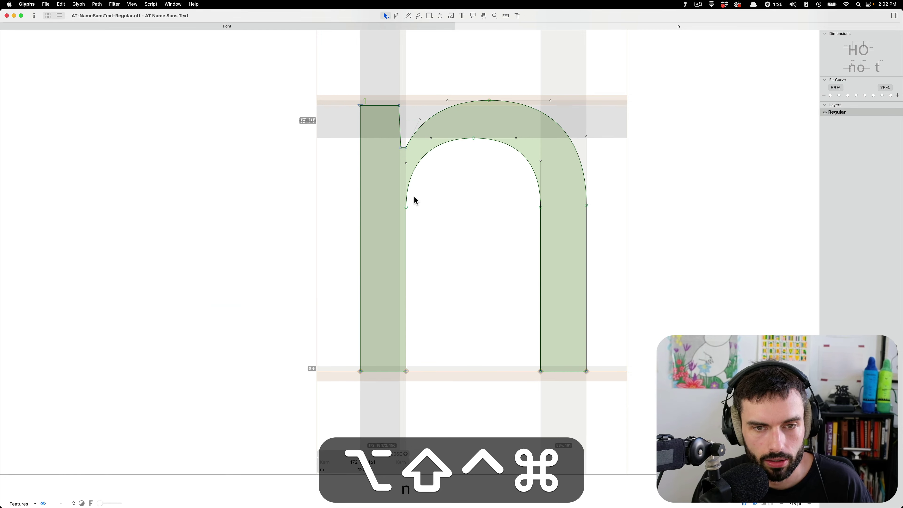
key(ctrl+super+f)
key(ctrl+super+f)
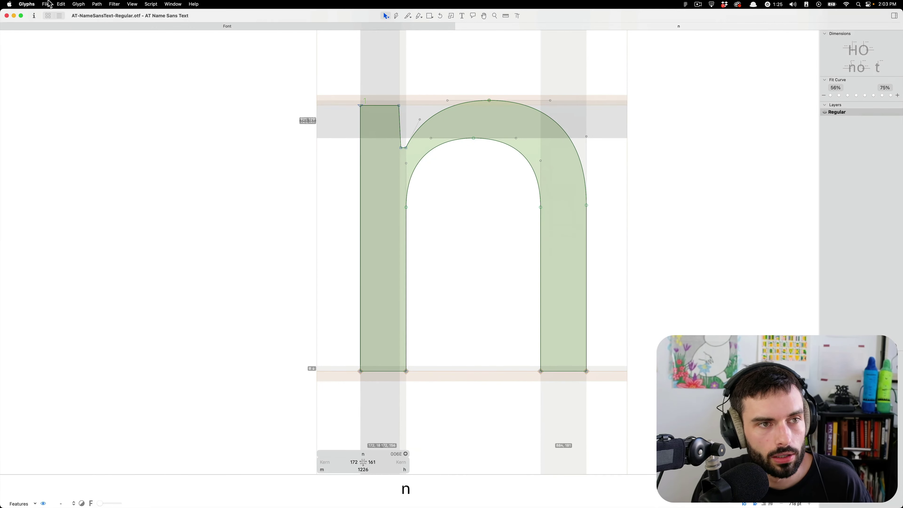
Step: Open the recent font AT-NameSansText-Bold.otf, set an n in a new edit tab and measure its stems
click(46, 4)
mouse_move(68, 46)
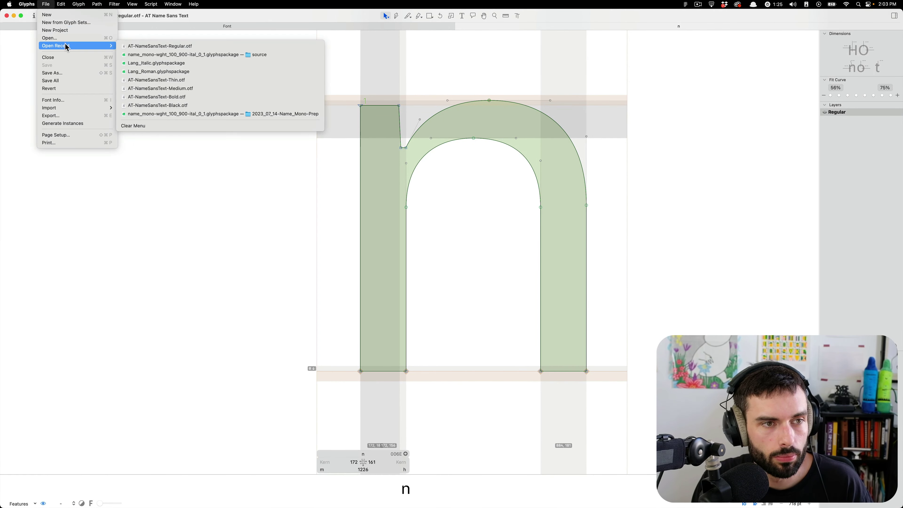
click(181, 97)
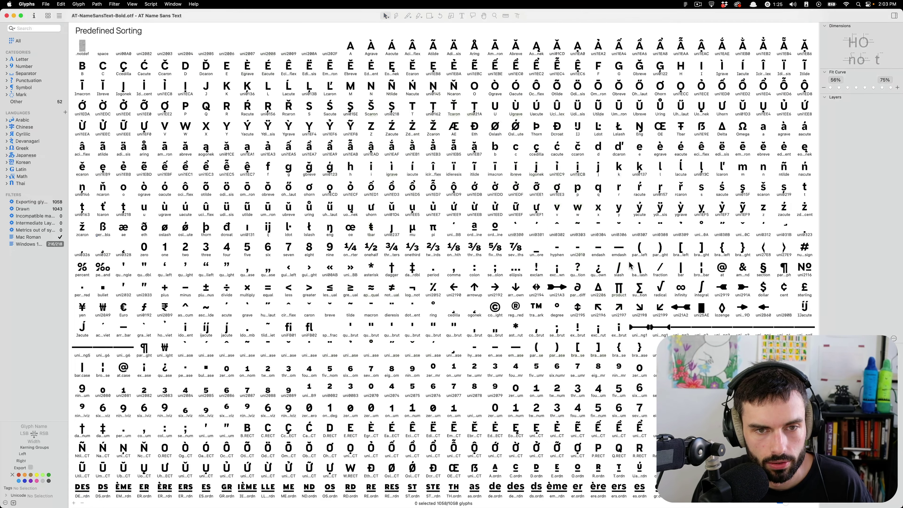
key(super+t)
text(n)
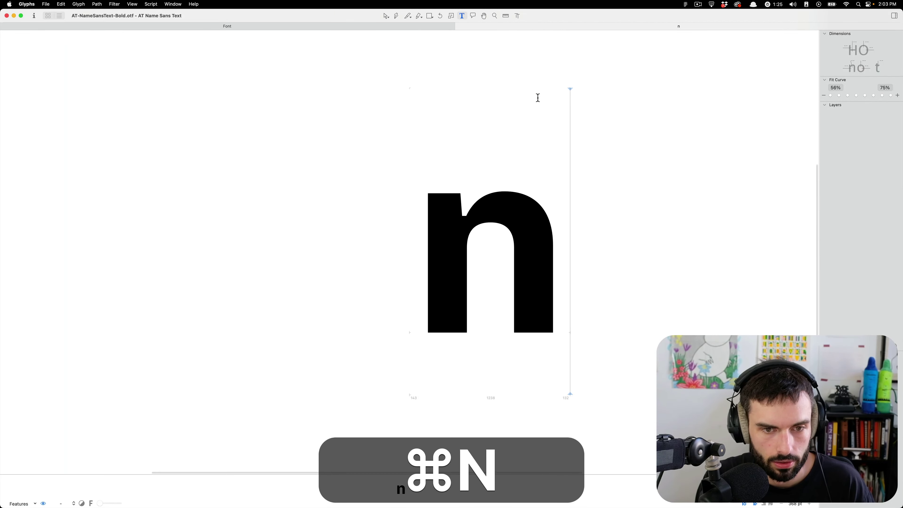
key(ctrl+alt+shift+super)
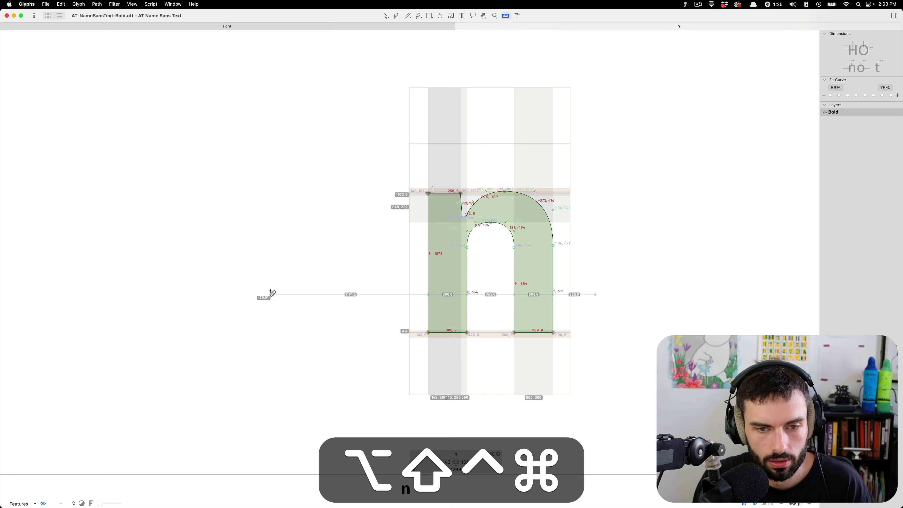
Step: Look at the Name Sans Regular n again, return to the mono font and compare its Regular, Black and Bold export weight coordinates
key(ctrl+Up)
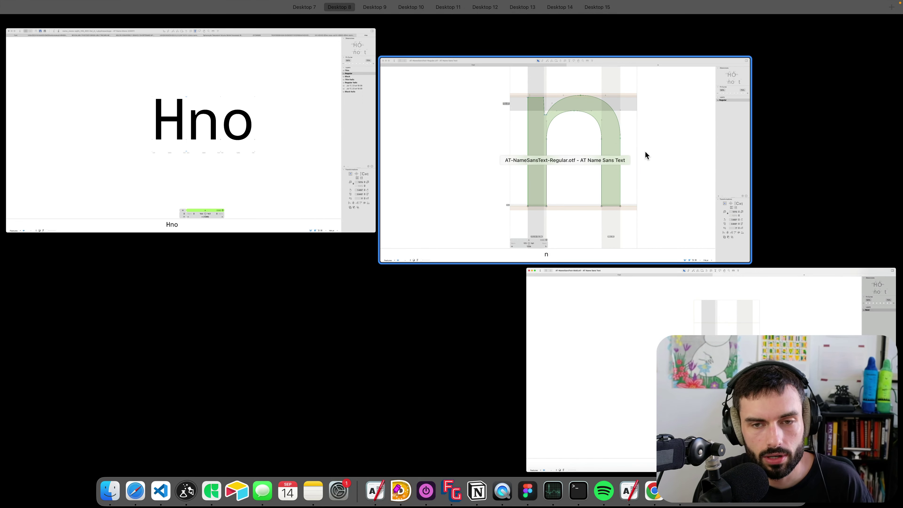
click(645, 152)
key(ctrl+Up)
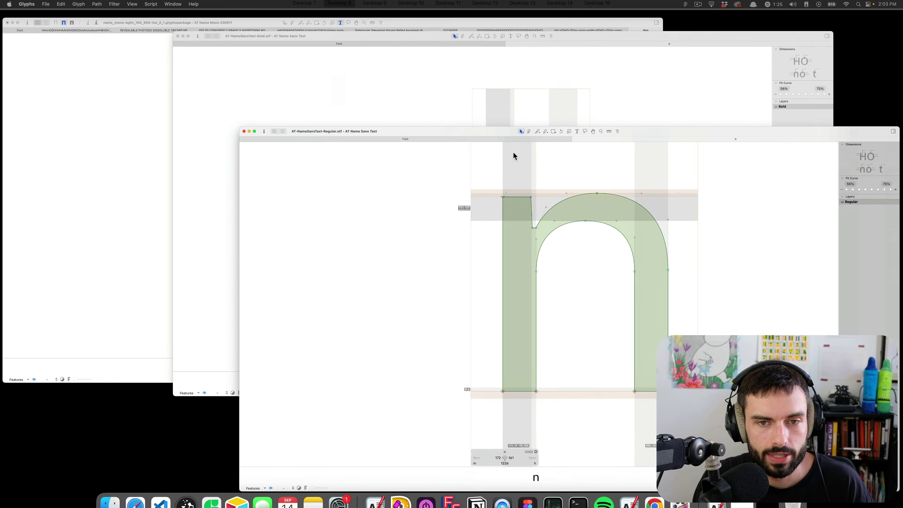
click(302, 159)
key(super+i)
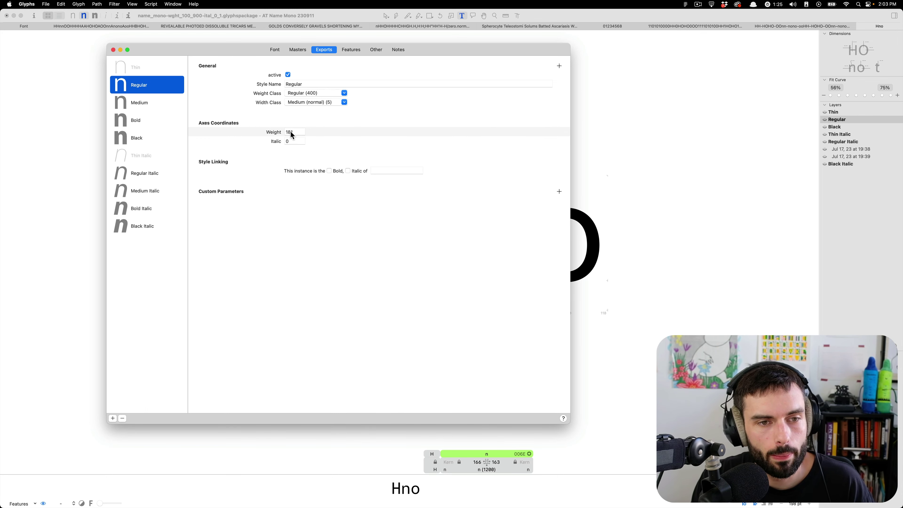
click(148, 138)
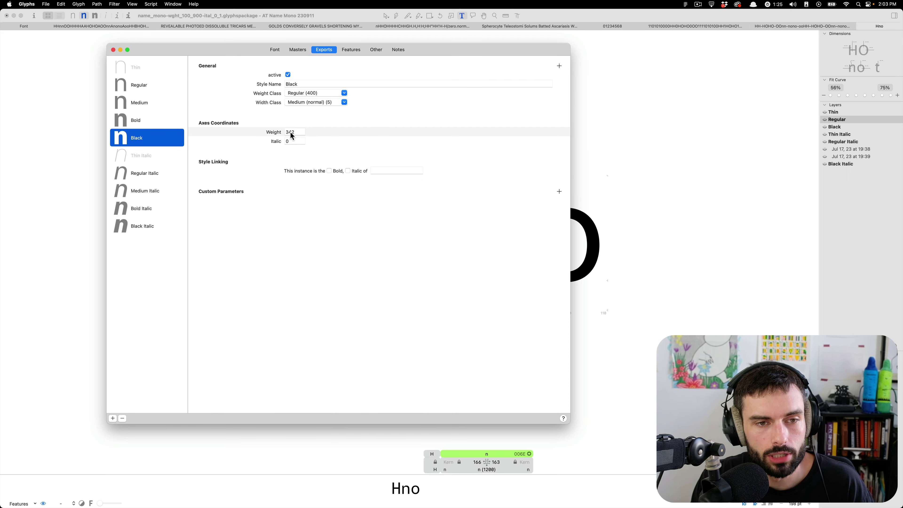
click(158, 121)
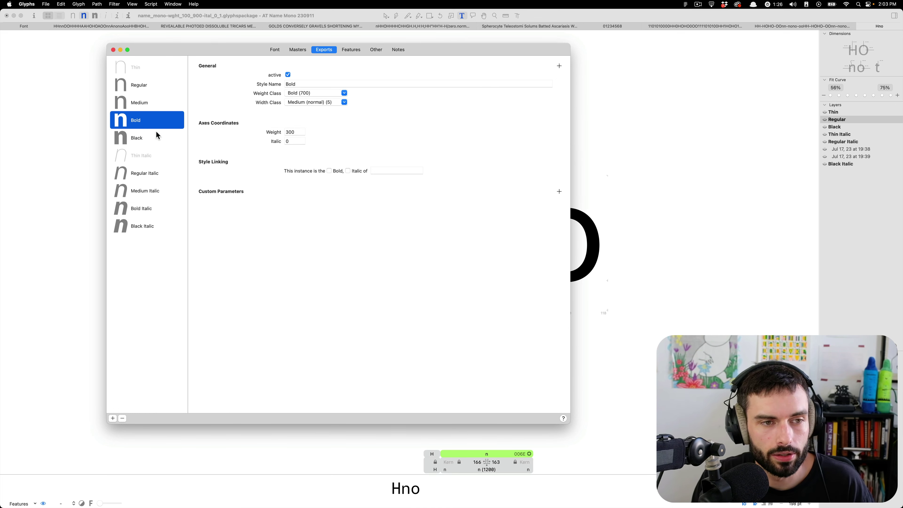
Step: Compare the axis coordinates of the mono font's Black and Regular masters
click(297, 50)
click(141, 107)
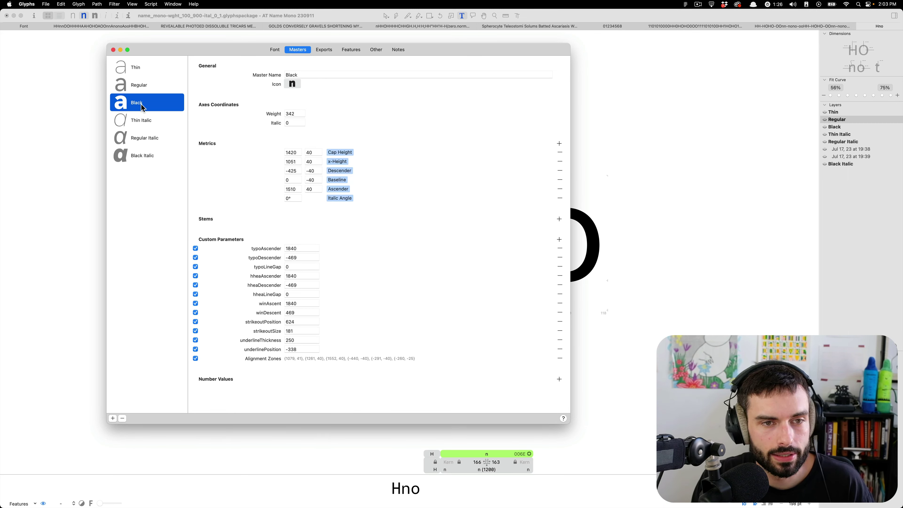
click(155, 91)
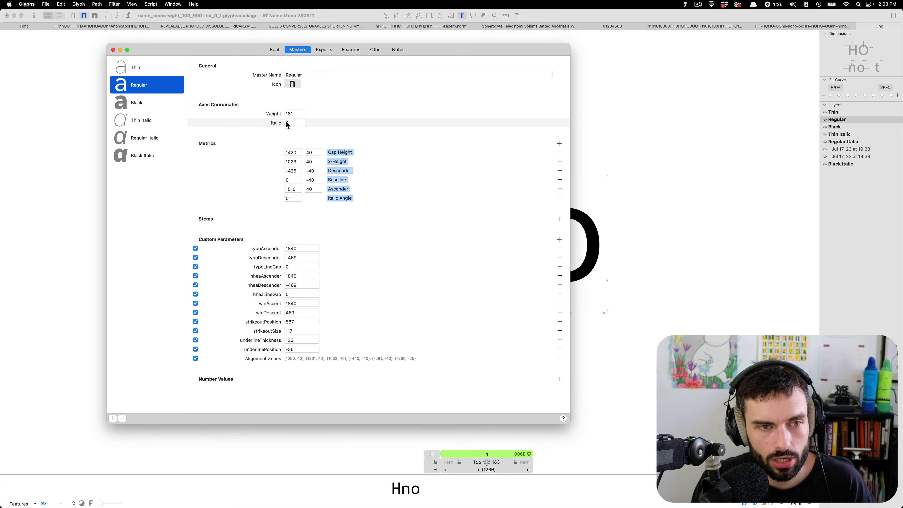
Step: Review the mono font's general font information, then check the weight classes of its Bold and Regular exports
click(275, 52)
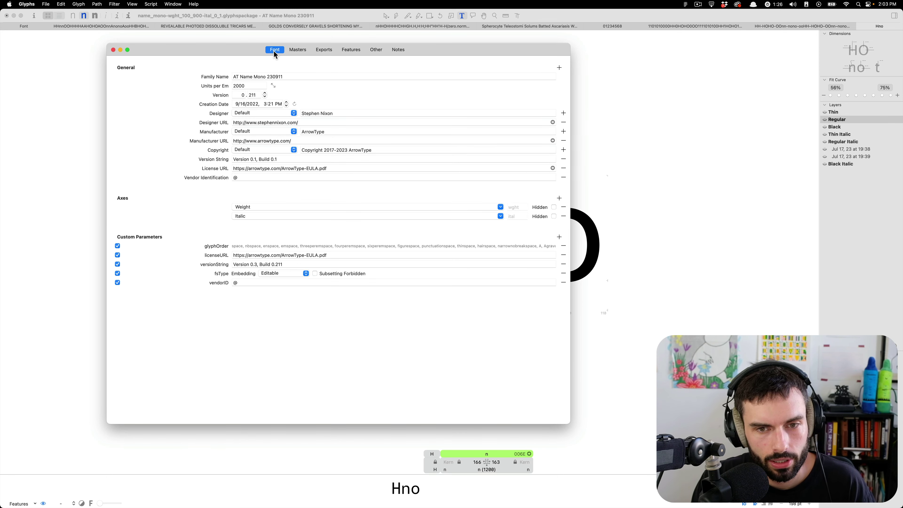
click(297, 49)
click(323, 49)
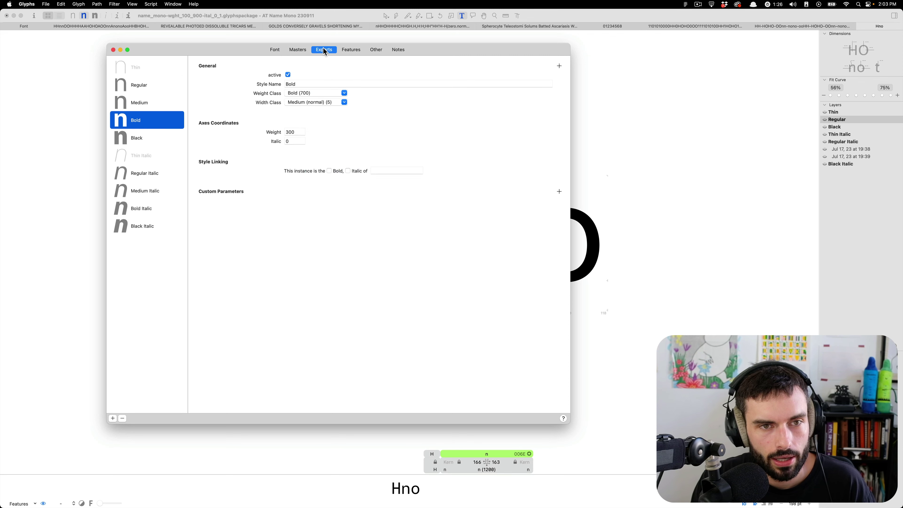
click(323, 92)
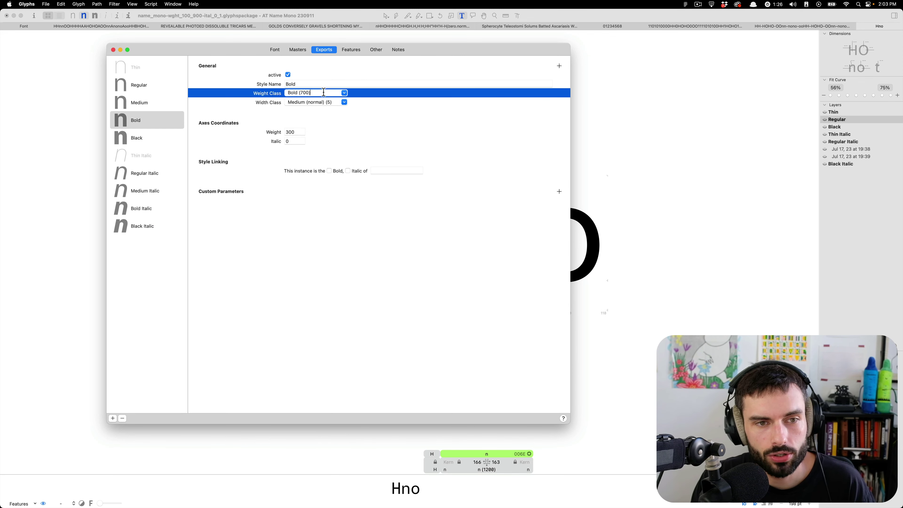
click(154, 100)
click(150, 87)
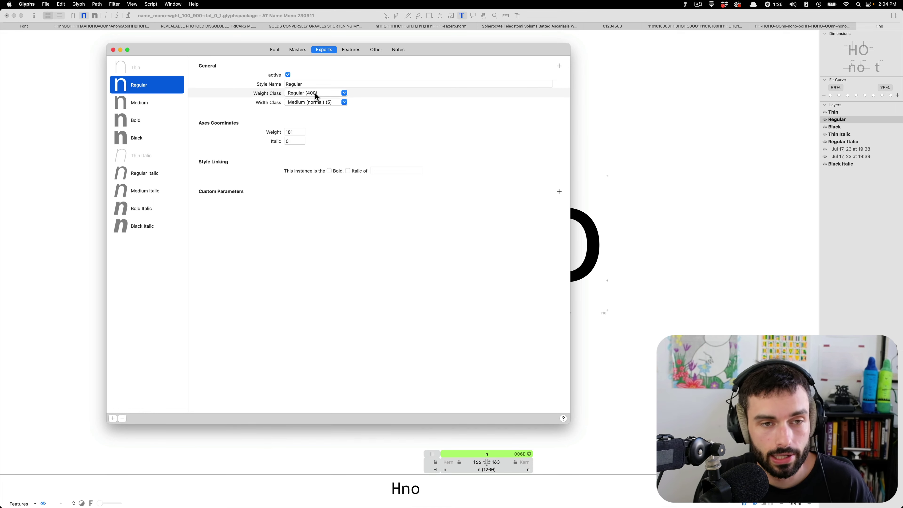
Step: Compare the weight class and weight coordinate of the upright Regular, Medium, Bold and Black exports
click(156, 104)
click(148, 122)
click(152, 135)
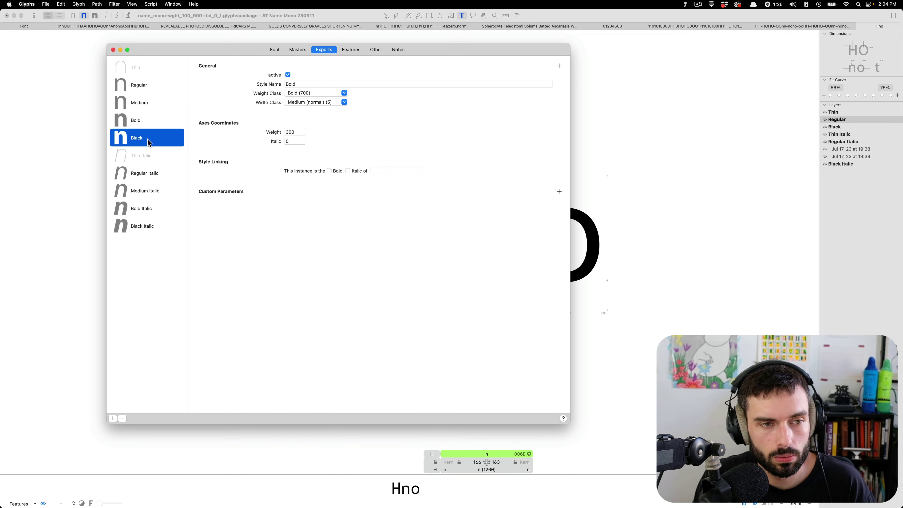
click(154, 120)
click(160, 101)
click(159, 94)
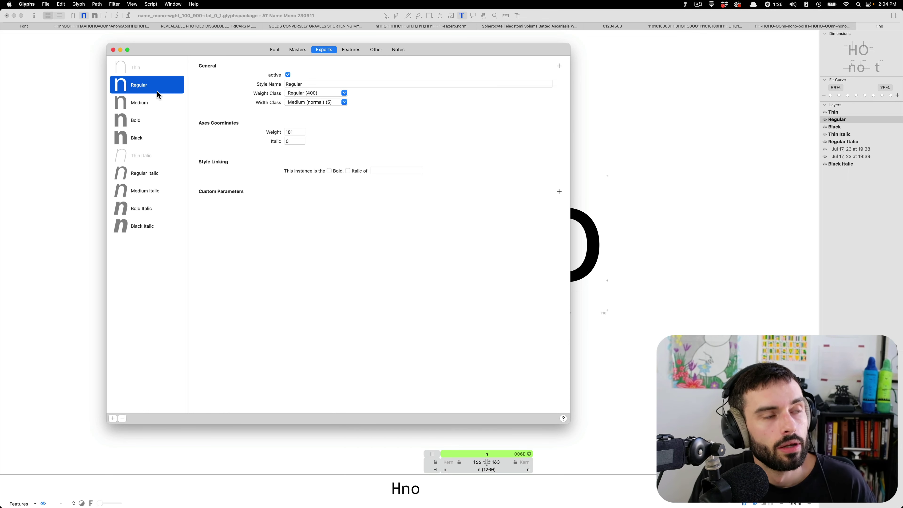
click(167, 106)
click(151, 127)
click(148, 139)
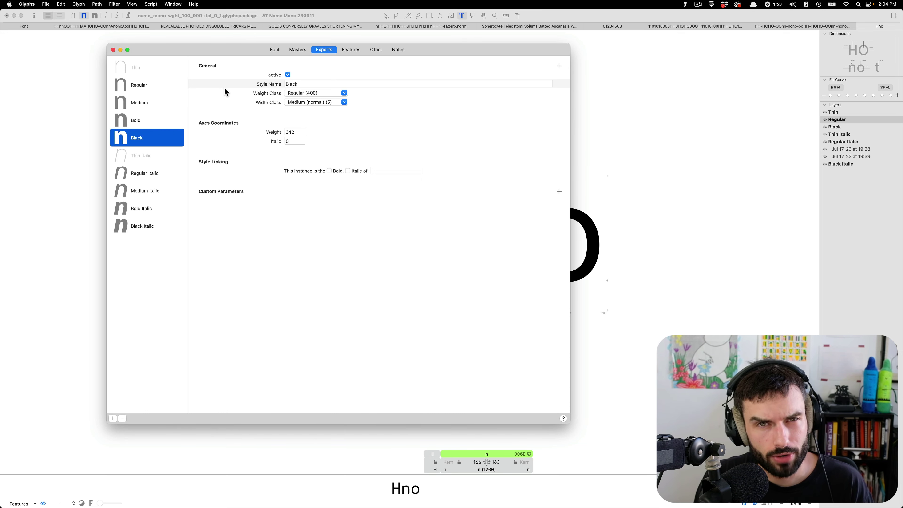
Step: Check the weight settings and style linking of the Medium Italic, Bold Italic and Black Italic exports and close the font information
click(169, 125)
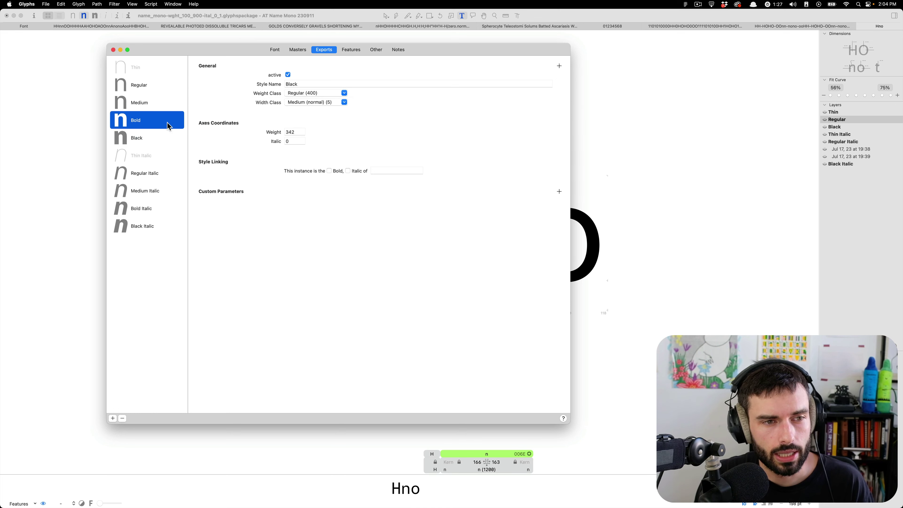
click(161, 107)
click(152, 196)
click(152, 208)
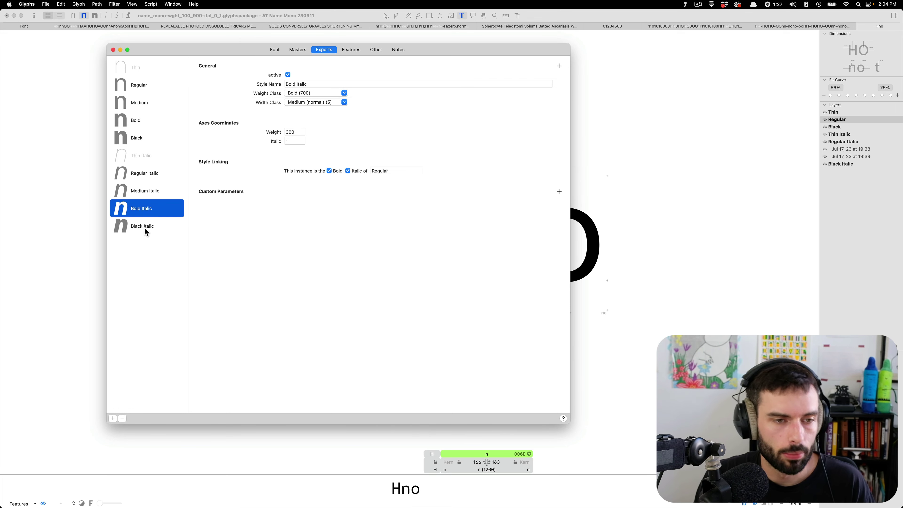
click(144, 228)
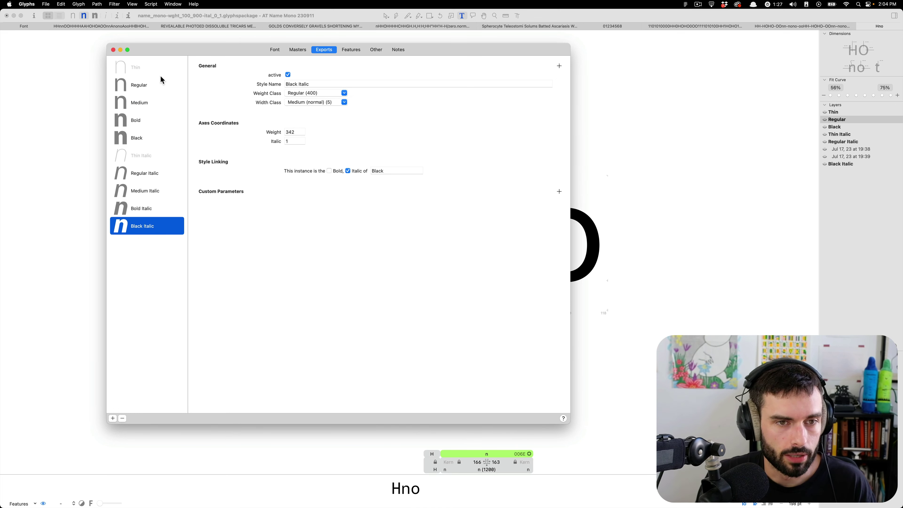
click(113, 51)
Step: Examine the outlines of the Regular o and n in the Hno edit view, up close
click(526, 224)
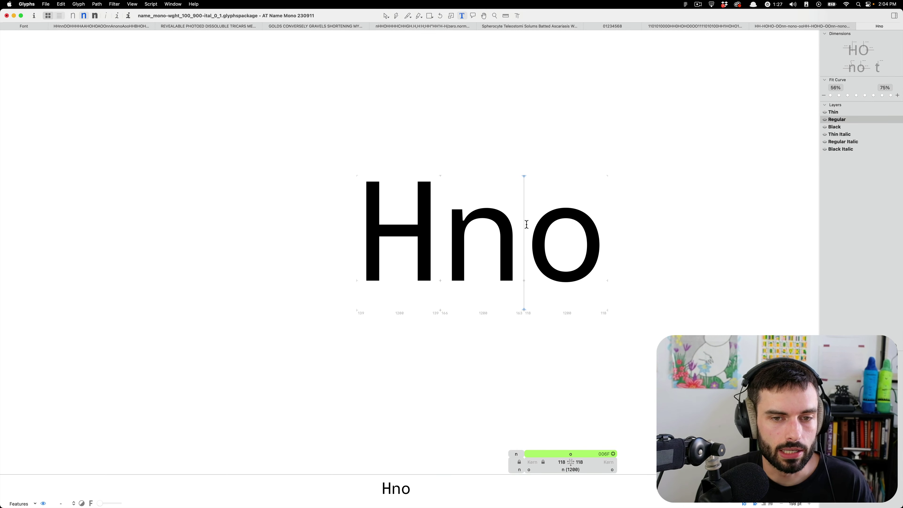
click(652, 209)
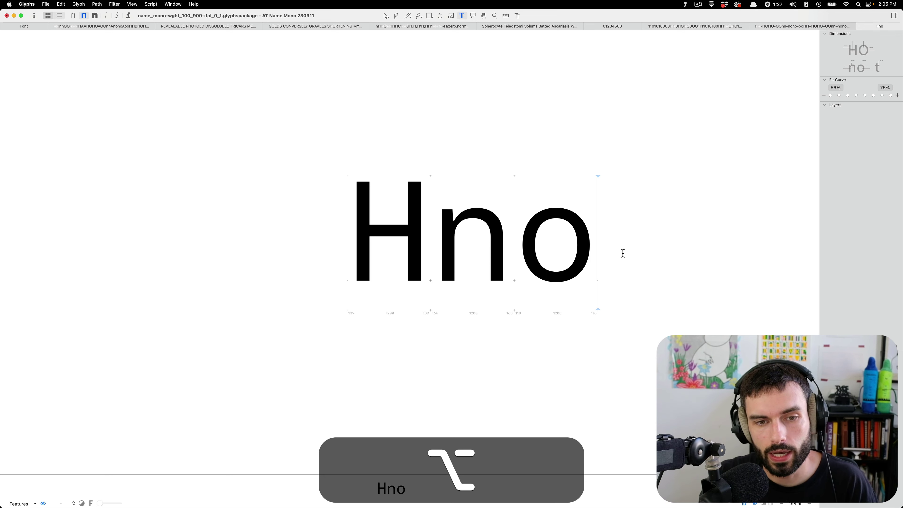
alt+scroll(624, 253, up, 3)
click(431, 227)
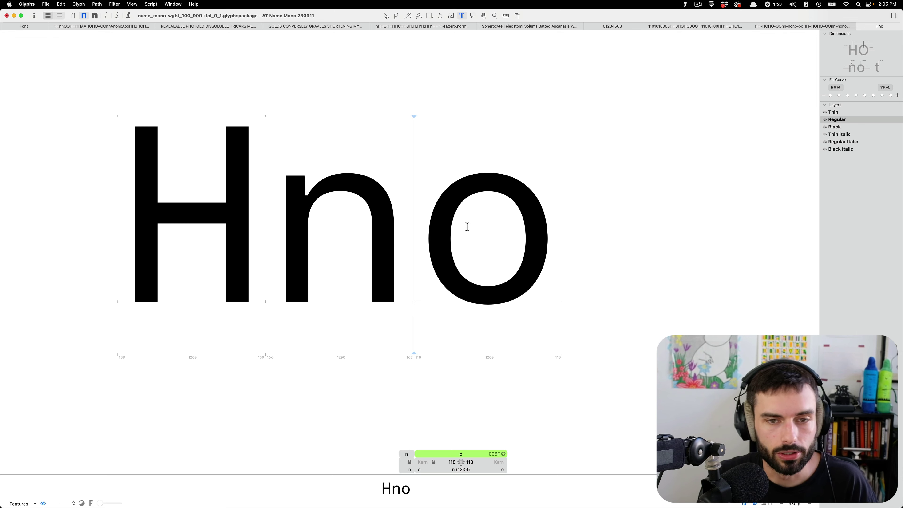
key(Escape)
scroll(486, 225, right, 1)
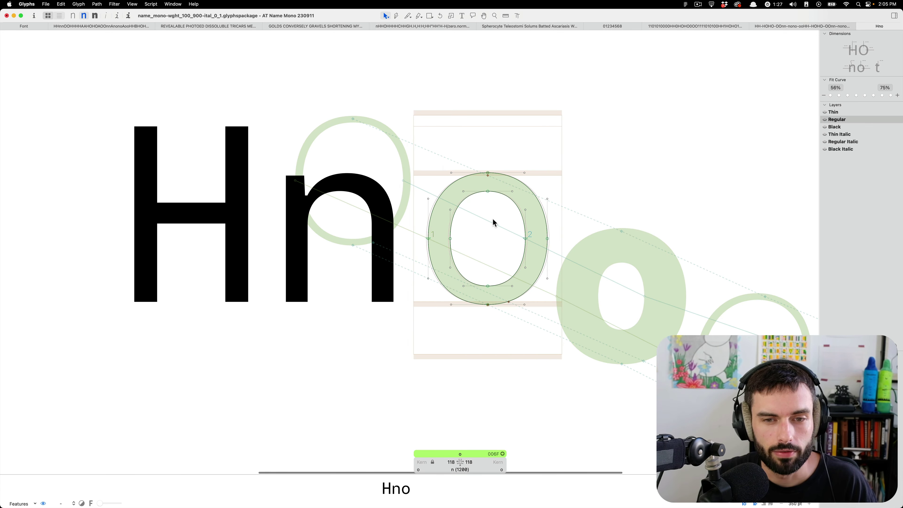
double_click(348, 252)
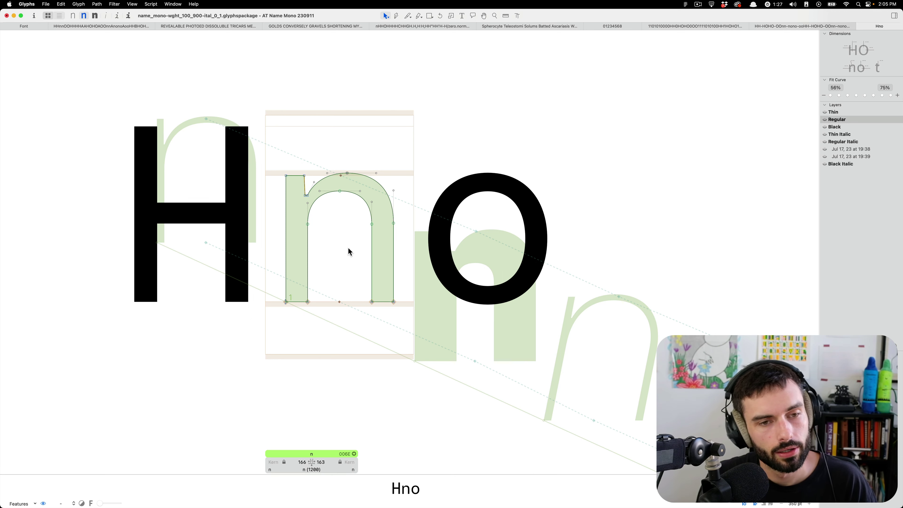
scroll(348, 249, right, 2)
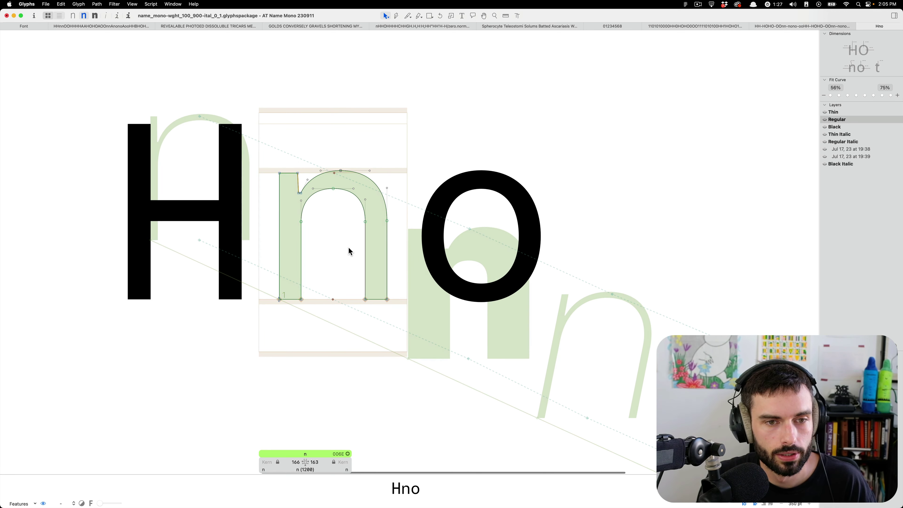
Step: Update the date in the font's family name so it reads AT Name Mono 230914
key(super+i)
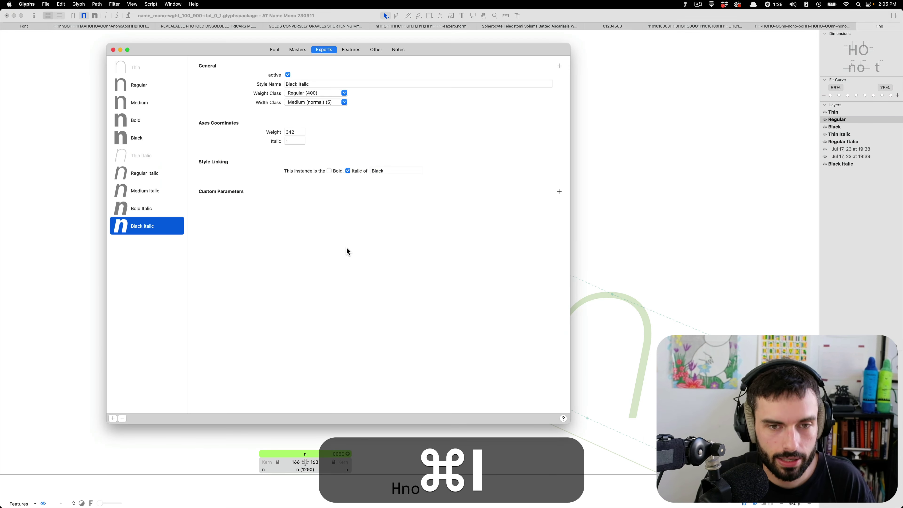
click(276, 50)
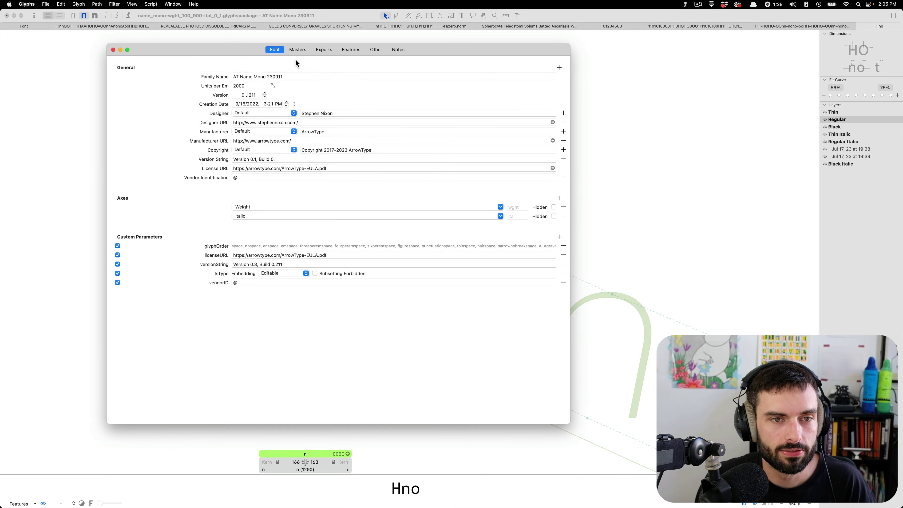
click(293, 76)
key(BackSpace)
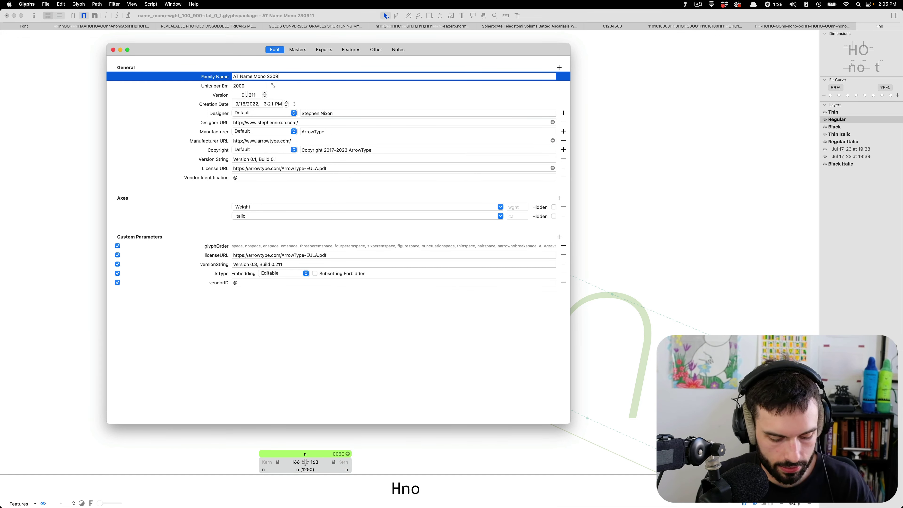
text(14)
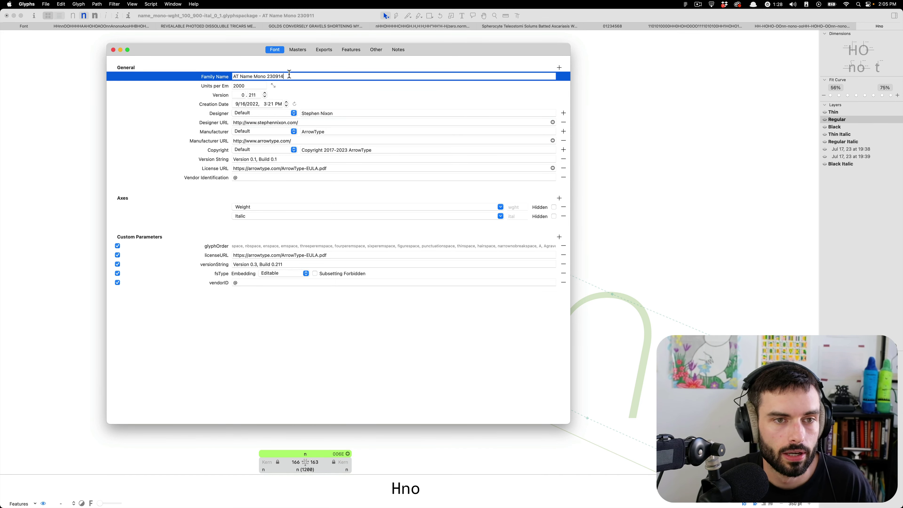
drag(288, 76, 264, 77)
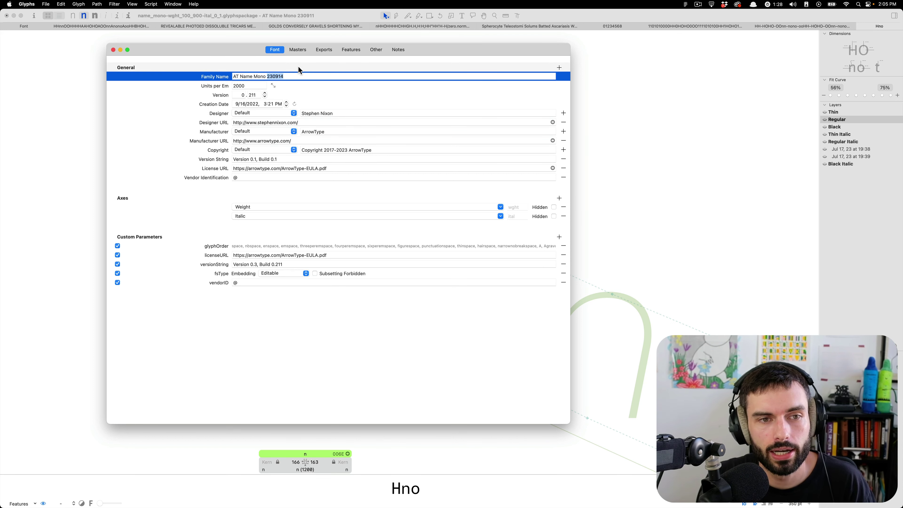
click(290, 77)
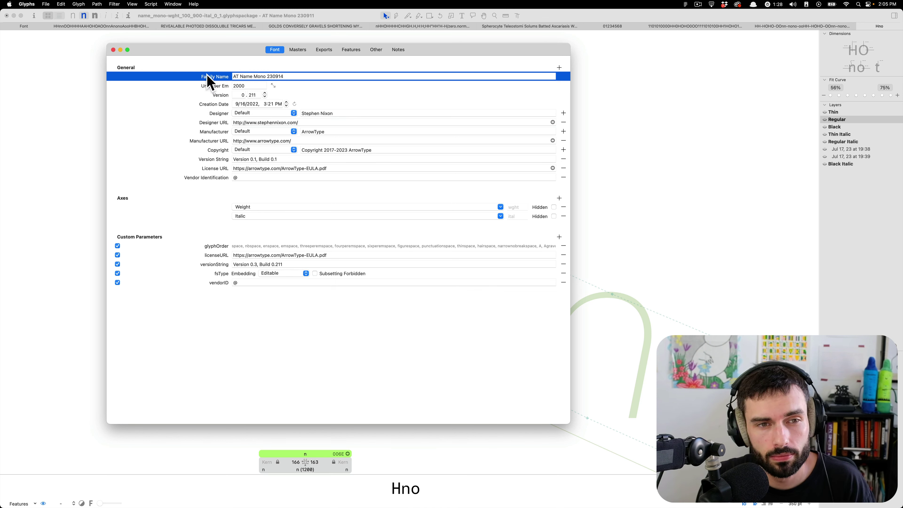
key(Tab)
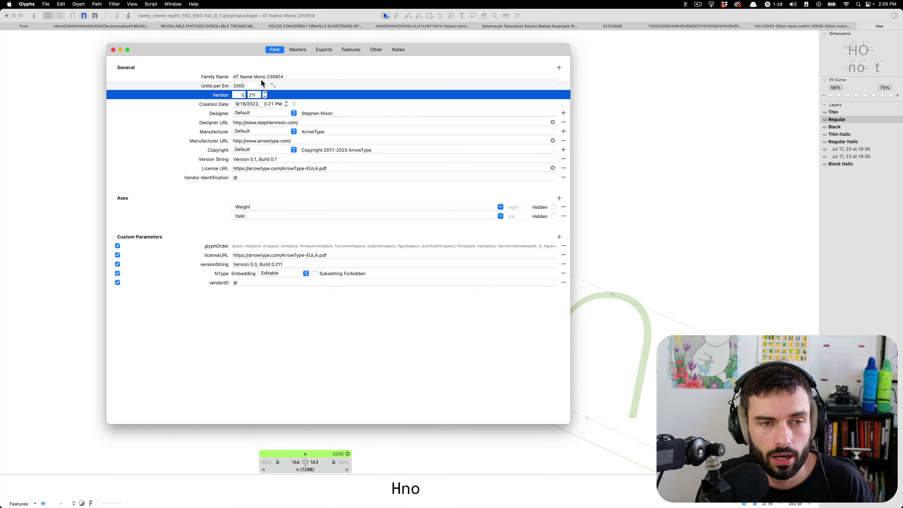
Step: Try appending a letter suffix such as c to the date in the family name
click(308, 77)
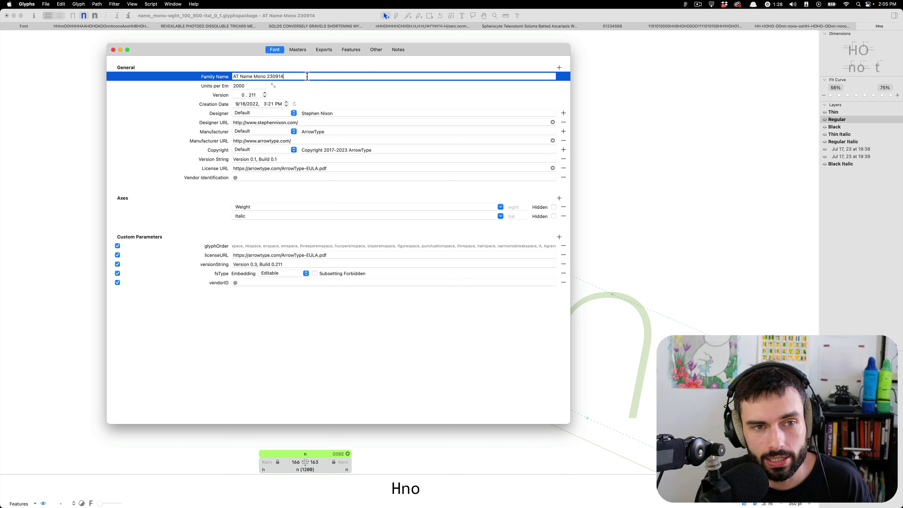
text(a)
key(BackSpace)
text(bc)
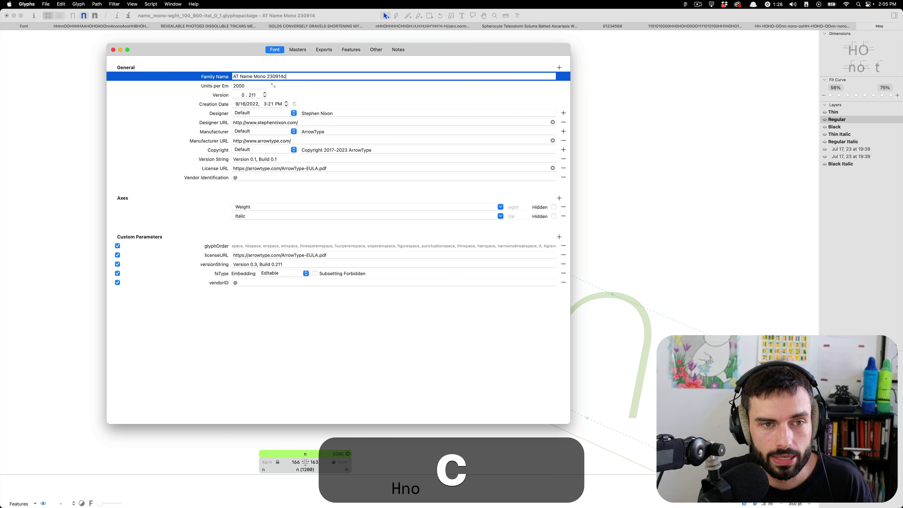
key(BackSpace)
key(BackSpace)
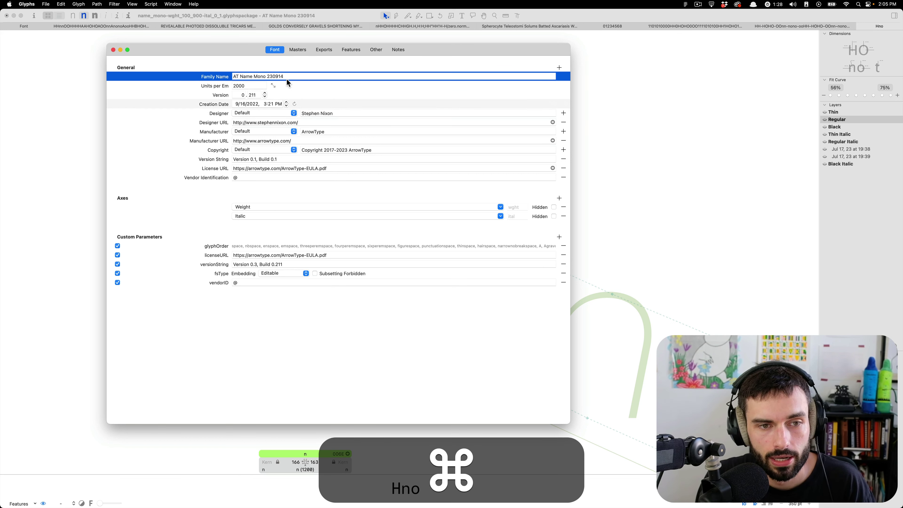
Step: Save the font file and close the font information
key(super+s)
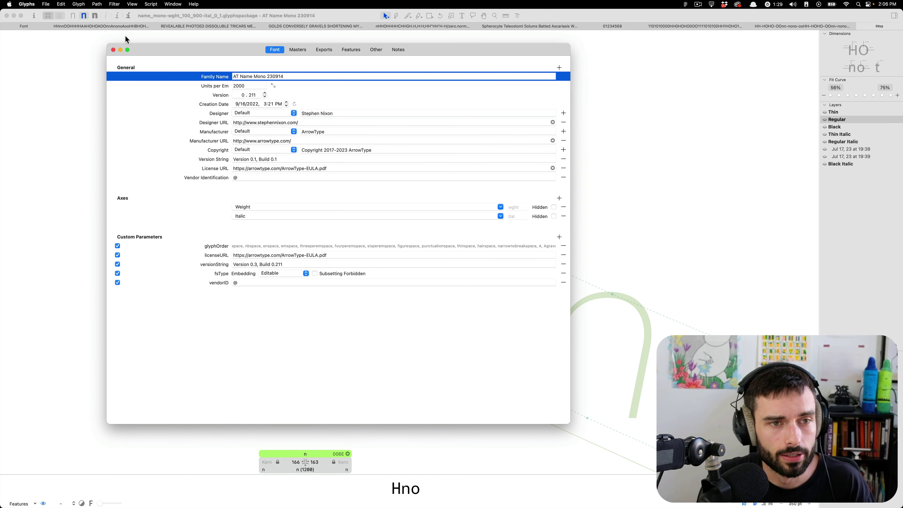
key(Tab)
click(113, 50)
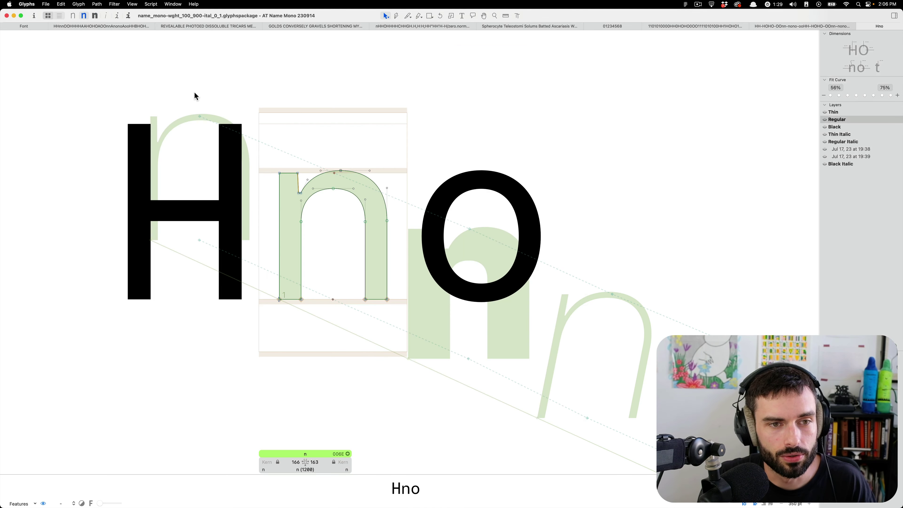
Step: Switch to Safari and open the Medium article "Nuking Font Caches From Orbit" in a new tab
mouse_move(161, 493)
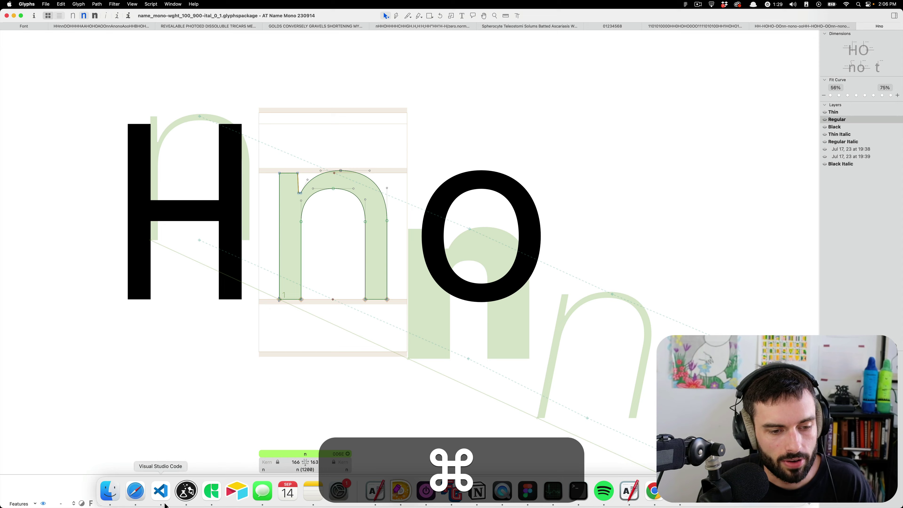
click(136, 492)
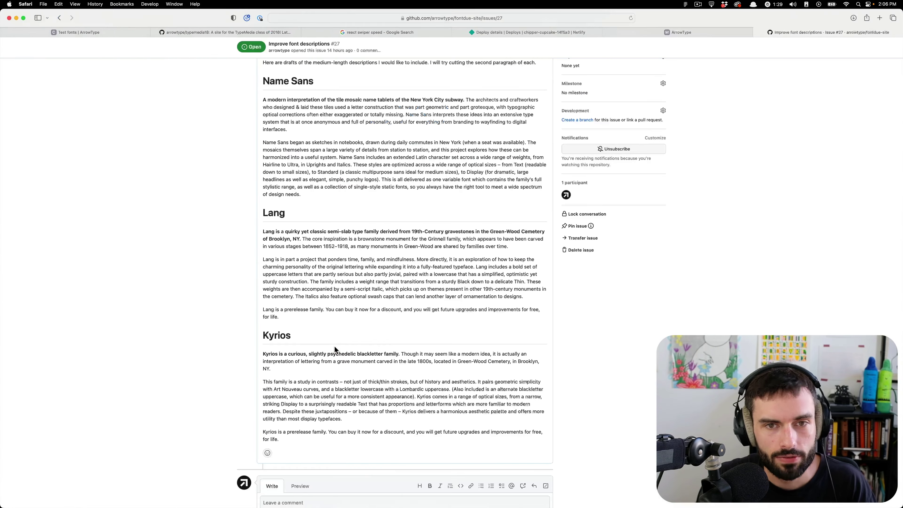
key(cmd+t)
text(ken)
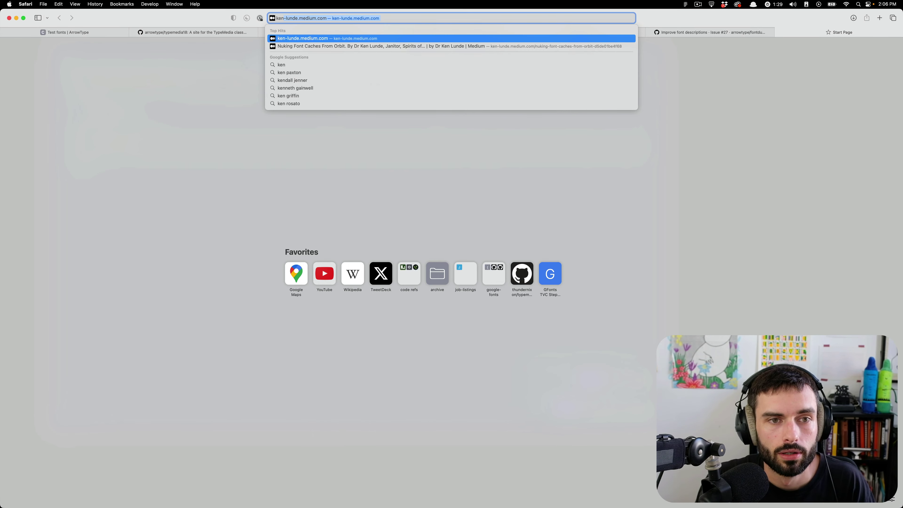
key(Down)
key(Return)
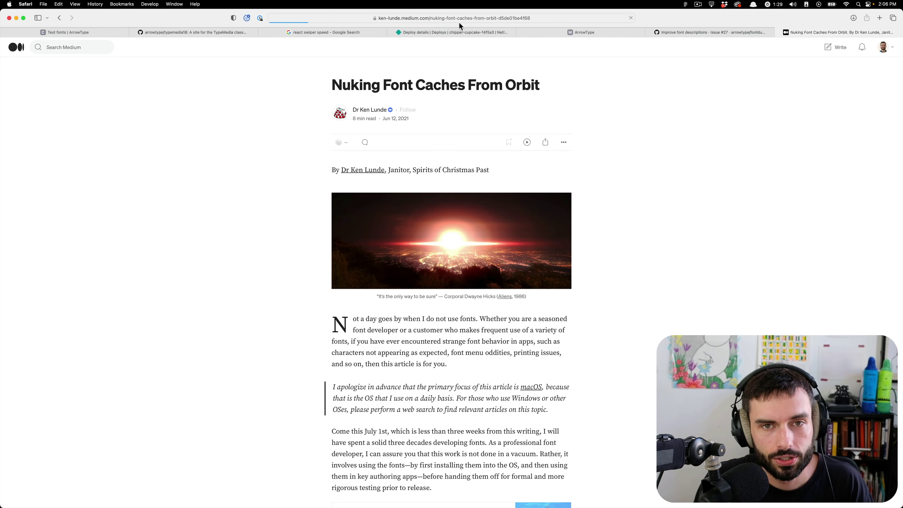
Step: Skim the article's title, font cache record example and instructions for clearing font cache files
drag(554, 95, 333, 100)
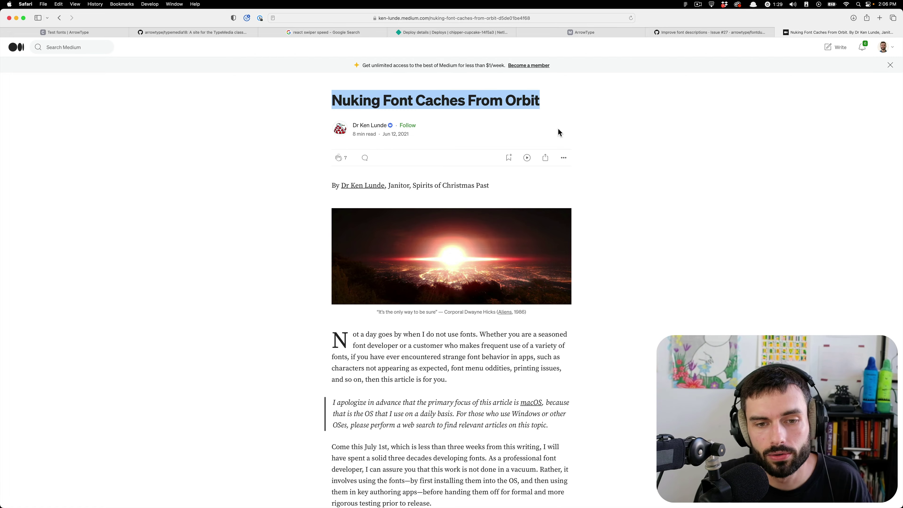
scroll(559, 132, down, 15)
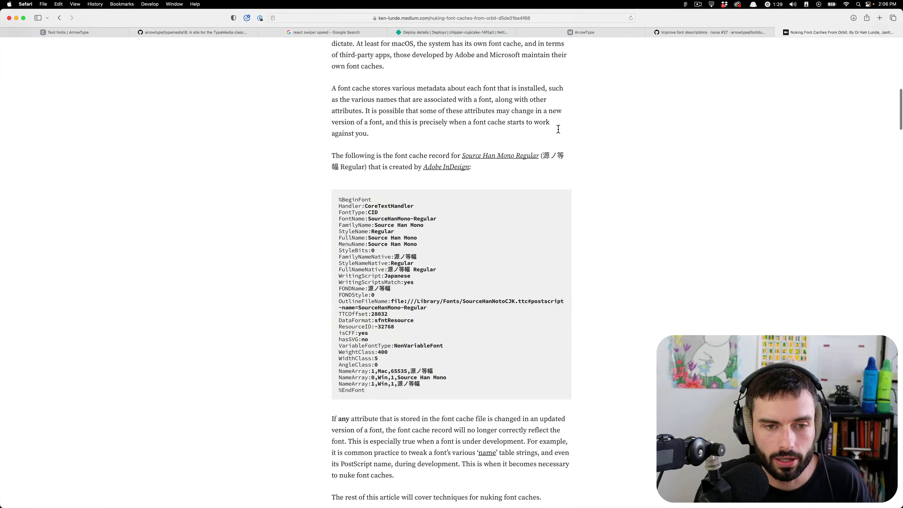
scroll(558, 132, down, 20)
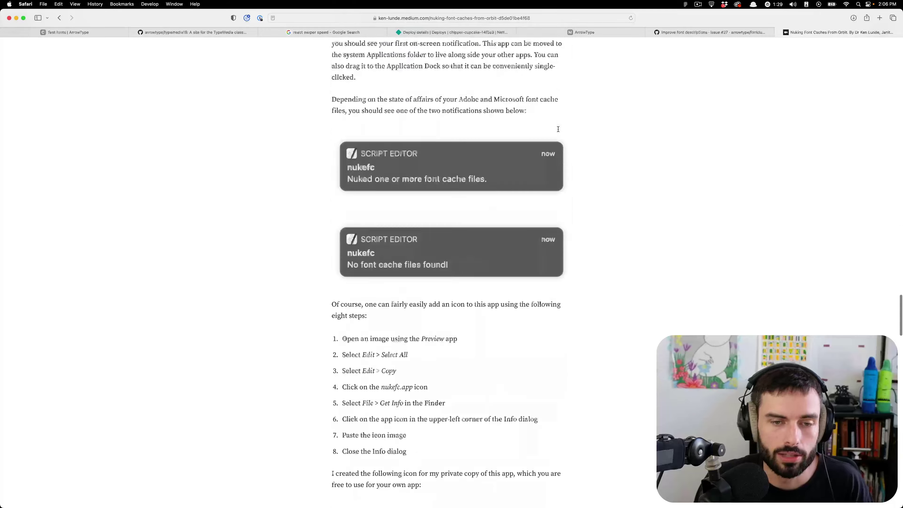
Step: Skim the rest of the font cache article back up to its title, close its tab and return to Glyphs
scroll(634, 206, down, 8)
scroll(634, 205, up, 20)
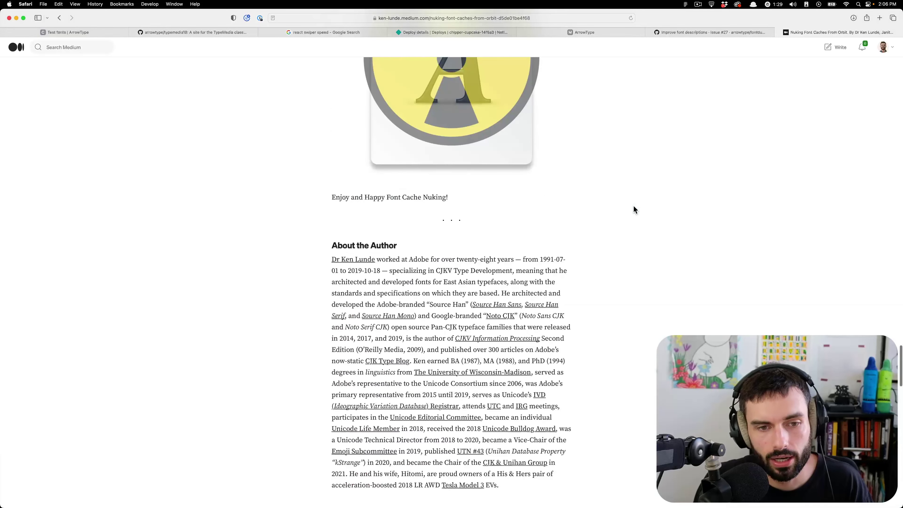
scroll(634, 207, up, 20)
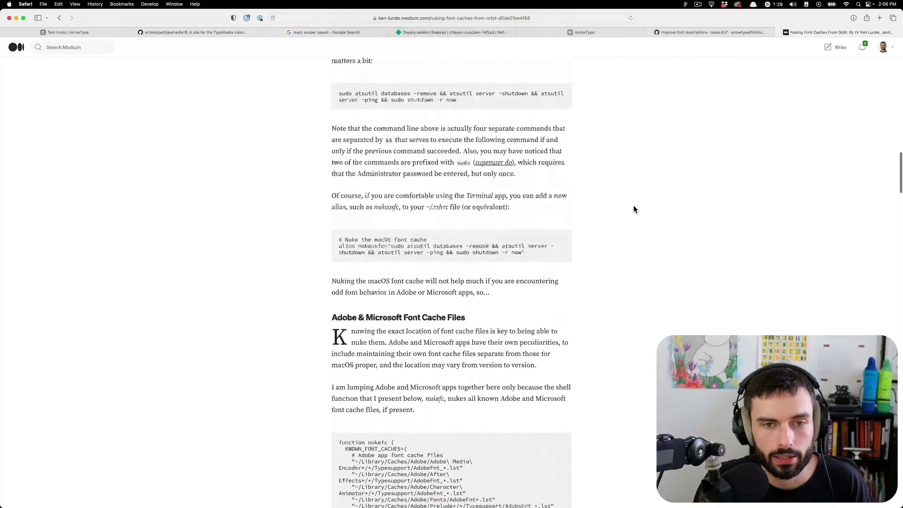
scroll(633, 206, up, 10)
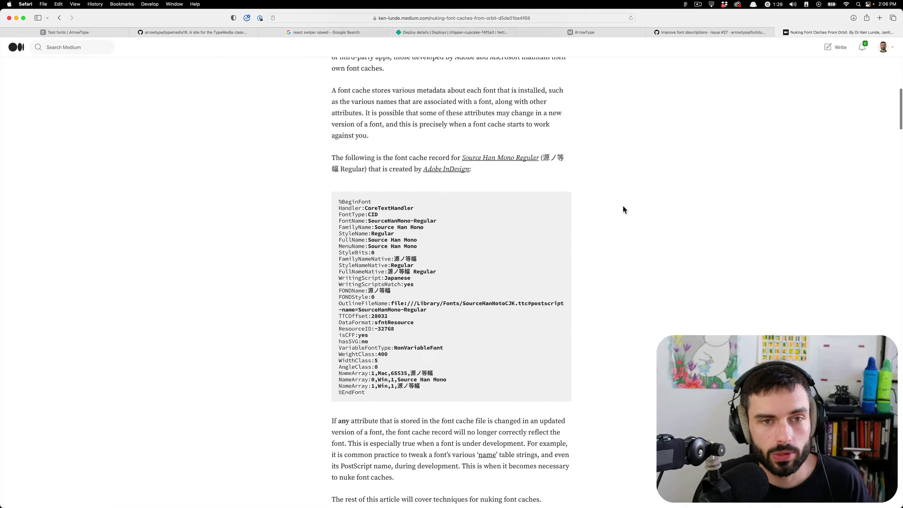
scroll(623, 205, up, 10)
triple_click(548, 84)
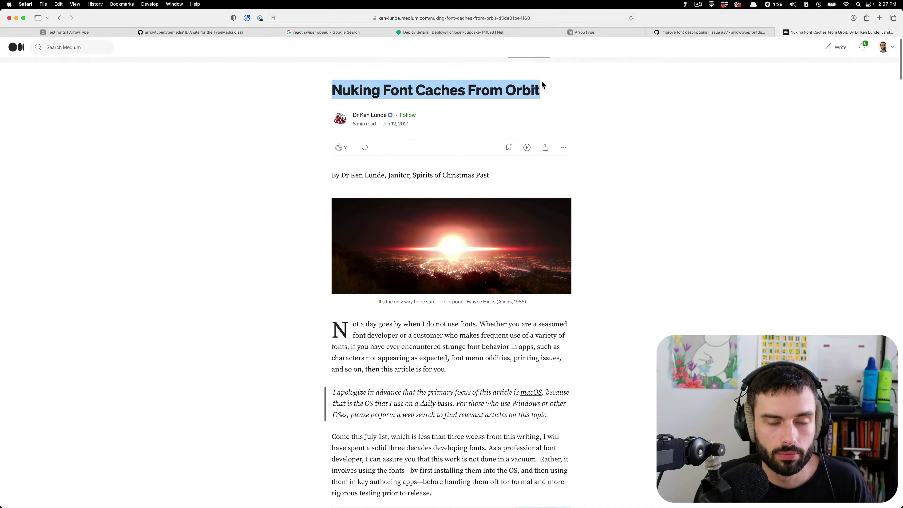
click(640, 194)
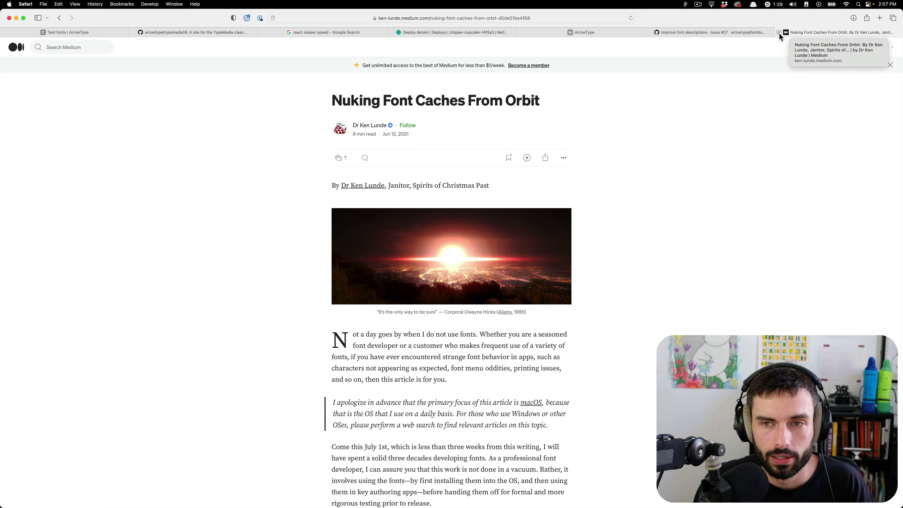
click(779, 32)
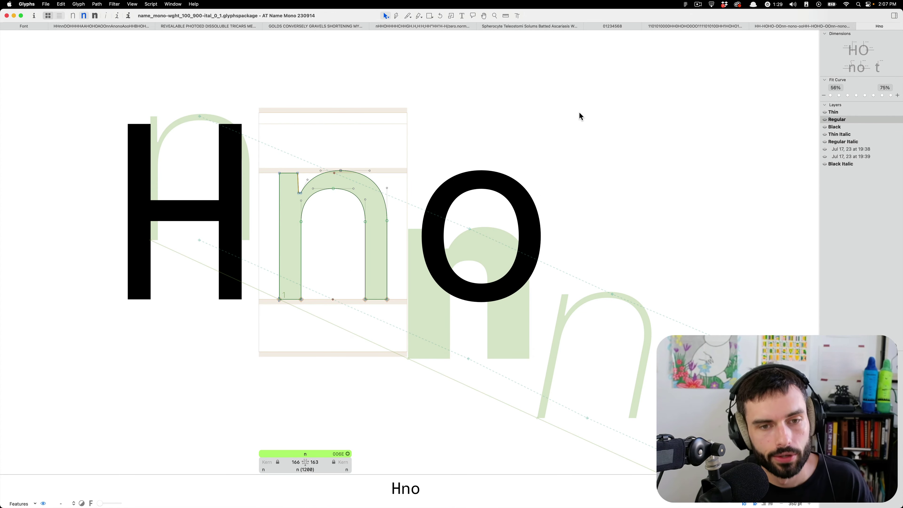
Step: Export the font instances as TrueType in .ttf format instead of .woff2 to the v00 folder, with Remove Overlap and Autohint enabled
key(t)
key(alt+t)
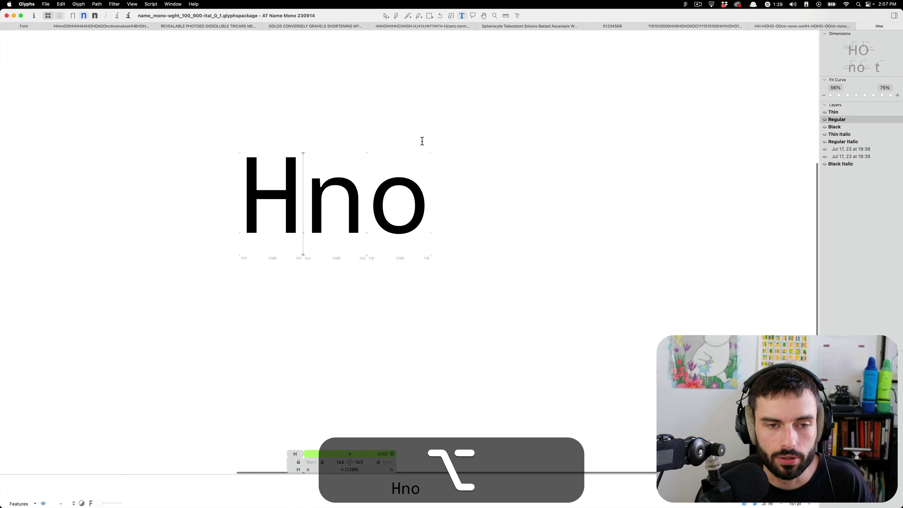
scroll(290, 167, up, 5)
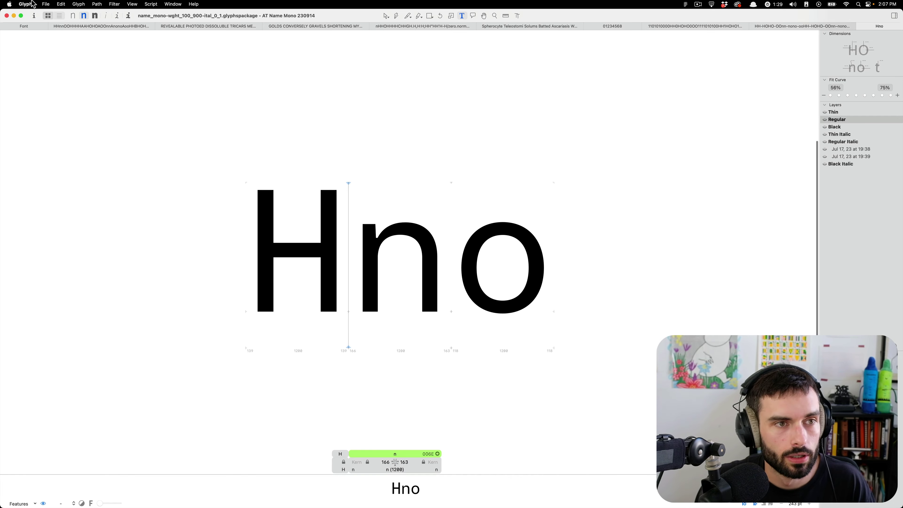
click(47, 4)
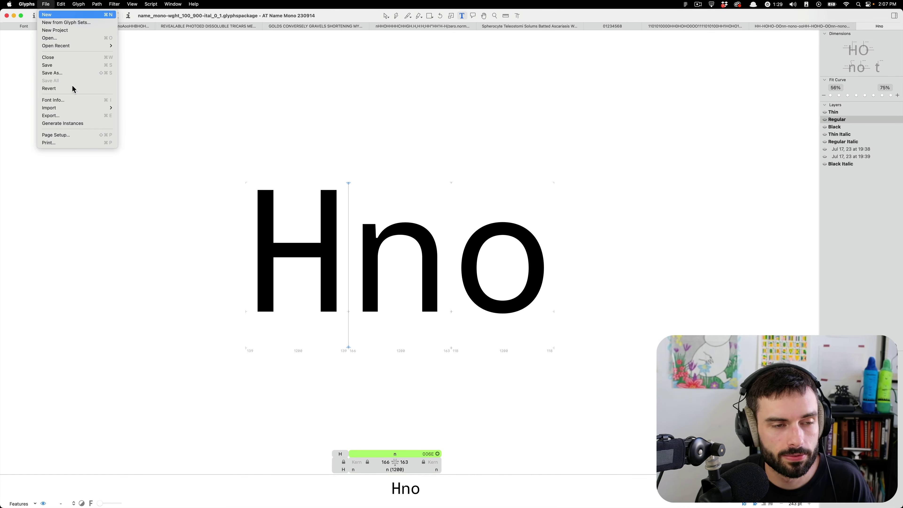
click(81, 117)
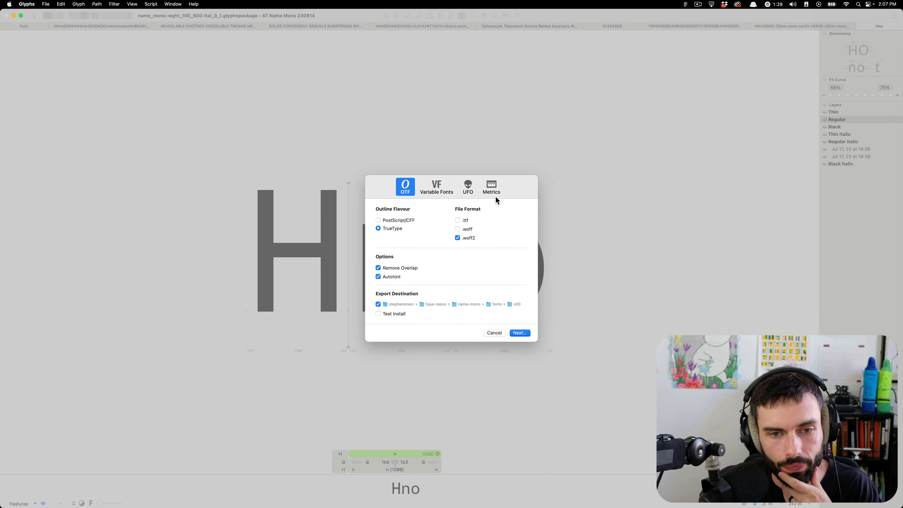
click(465, 222)
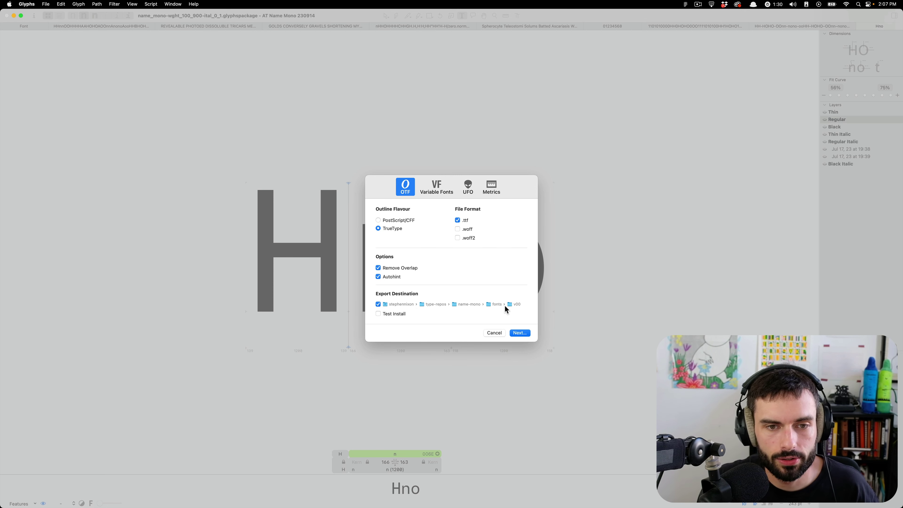
click(514, 334)
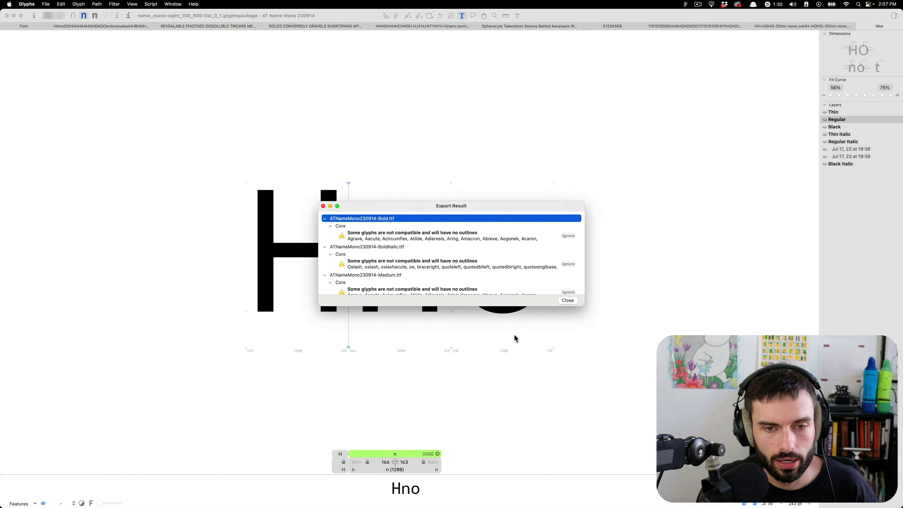
Step: Enlarge the export result report to read the incompatible glyph warnings for each font, and close it
drag(585, 304, 865, 370)
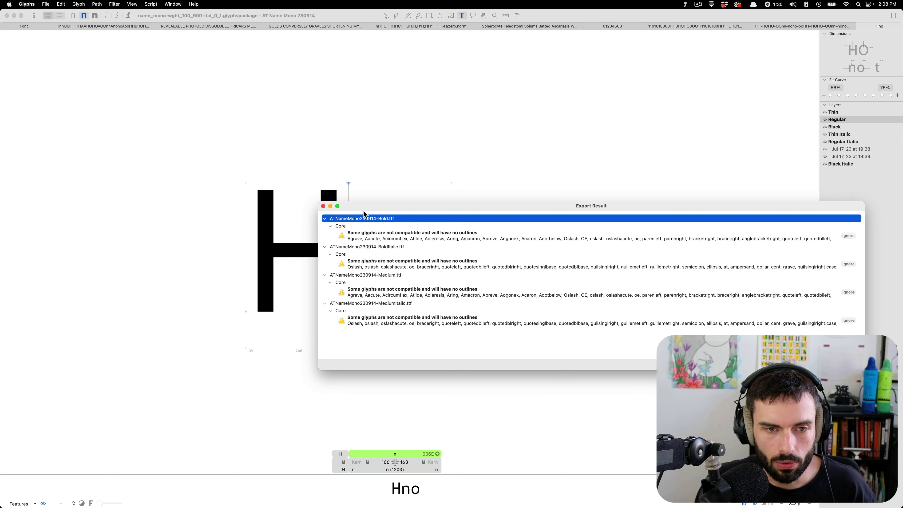
click(323, 206)
click(506, 130)
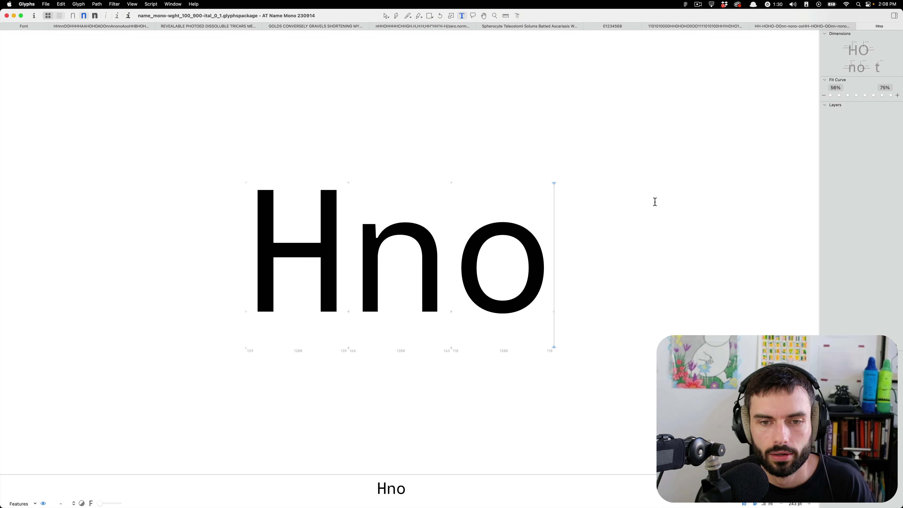
Step: Switch to Finder at the name-mono project folder and open fonts/v00 to look over the exported .ttf files
mouse_move(448, 504)
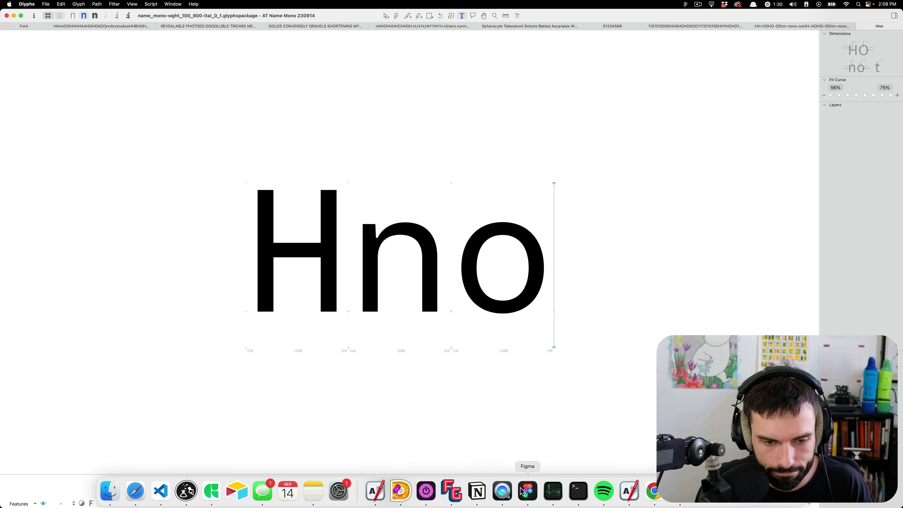
super+click(195, 16)
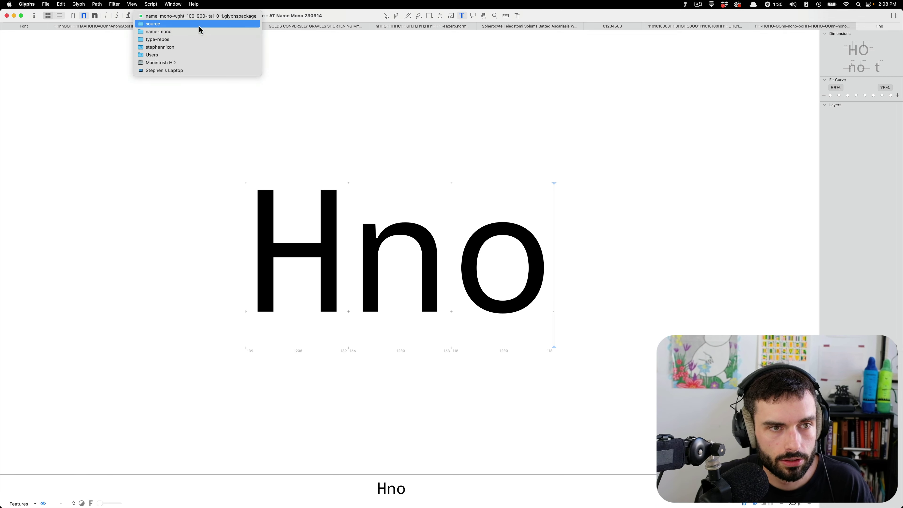
click(195, 32)
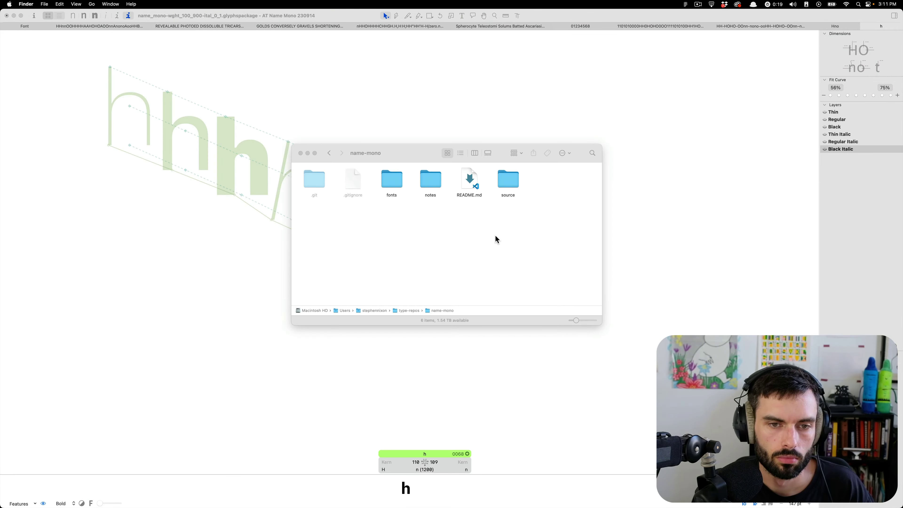
double_click(387, 182)
double_click(317, 185)
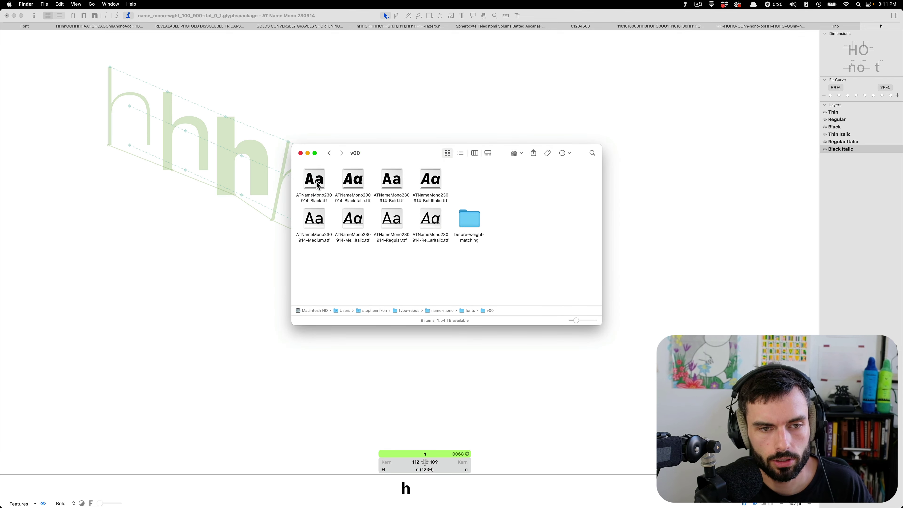
drag(444, 261, 298, 167)
click(503, 196)
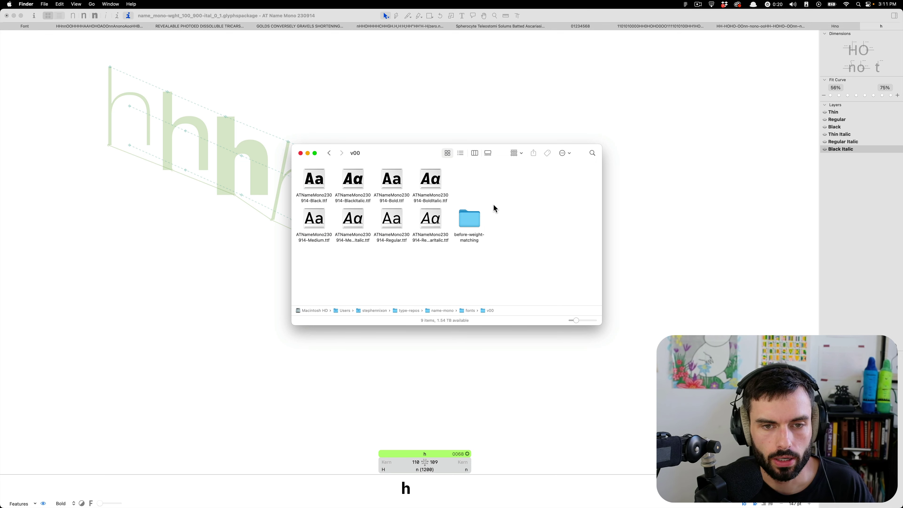
Step: Open the ATNameMono230911 Bold and Regular fonts from the before-weight-matching folder in FontGoggles
double_click(469, 224)
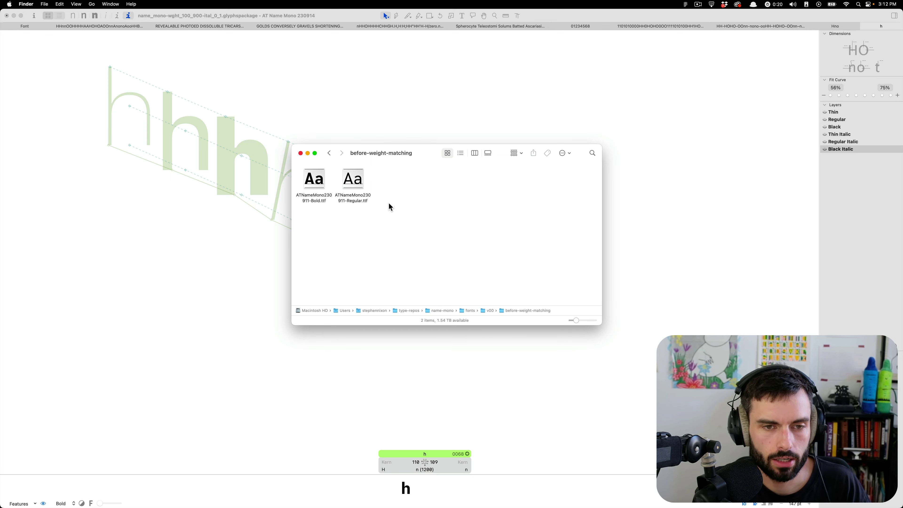
drag(393, 209, 296, 166)
right_click(316, 173)
mouse_move(363, 192)
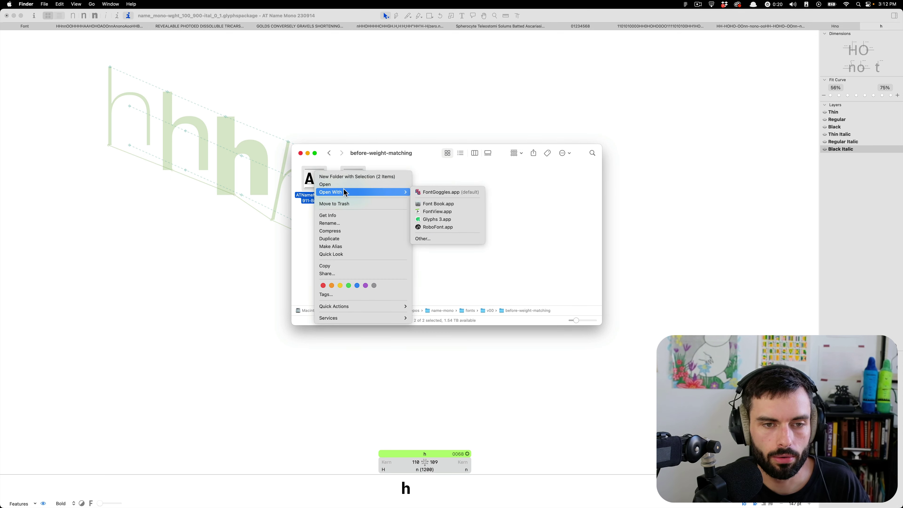
click(445, 193)
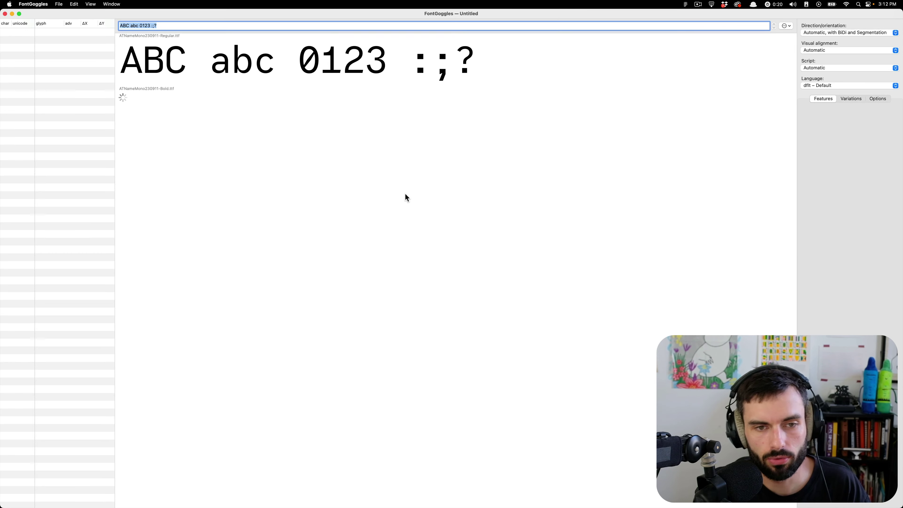
Step: Add ATNameMono230914 Bold and Regular from v00 to the FontGoggles comparison, placing each directly below its 230911 counterpart
key(super+Tab)
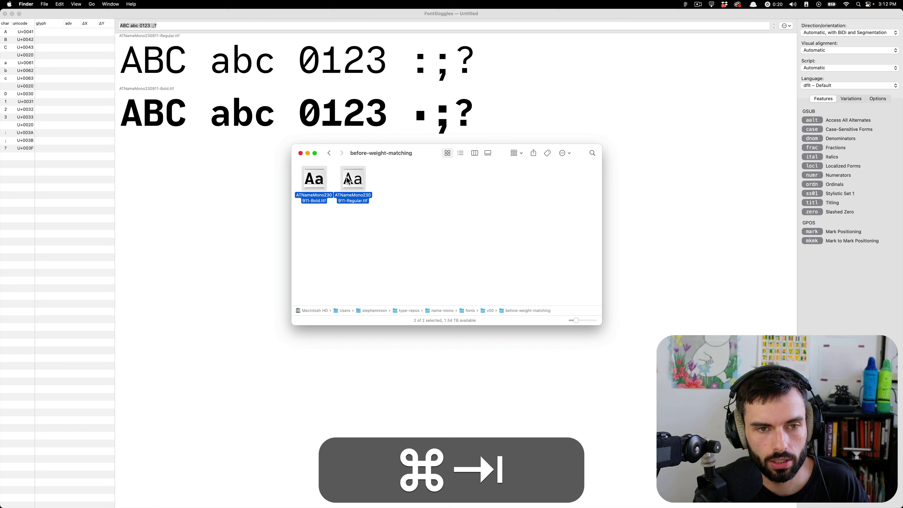
click(329, 154)
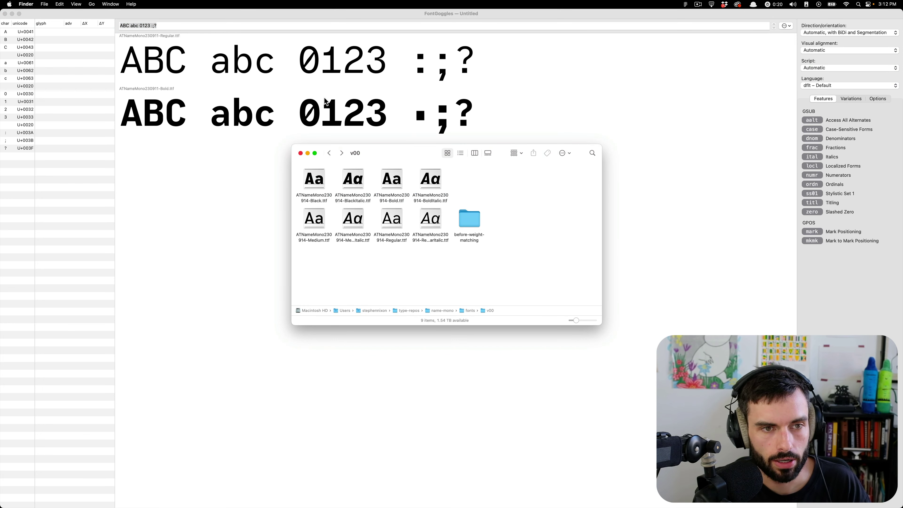
click(393, 184)
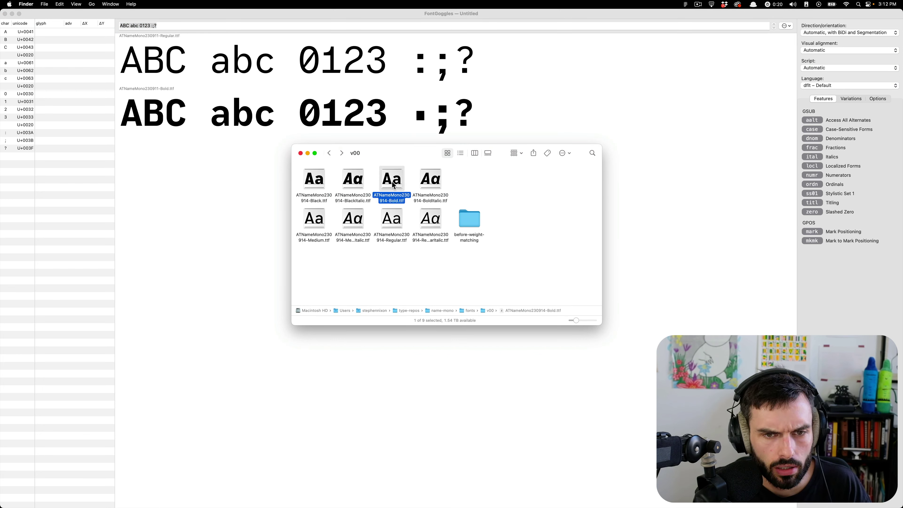
super+click(403, 226)
drag(399, 225, 234, 289)
click(296, 185)
drag(294, 183, 288, 96)
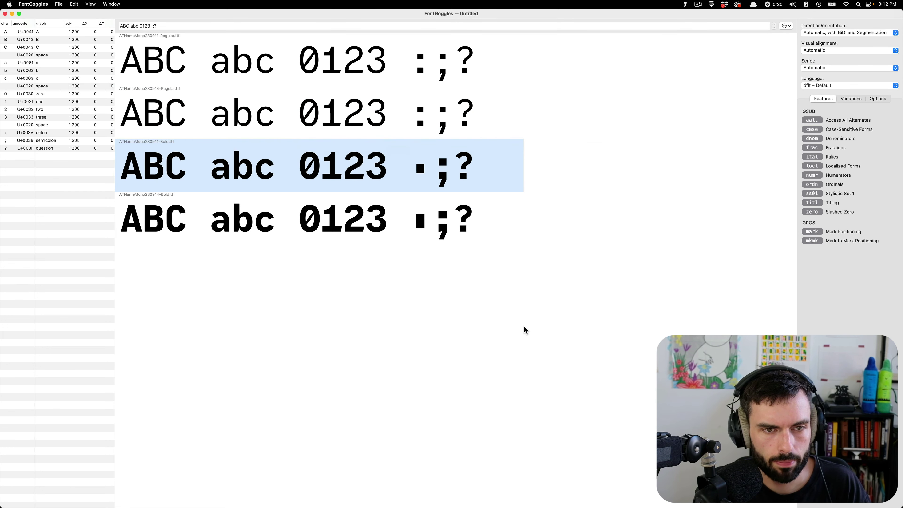
click(525, 331)
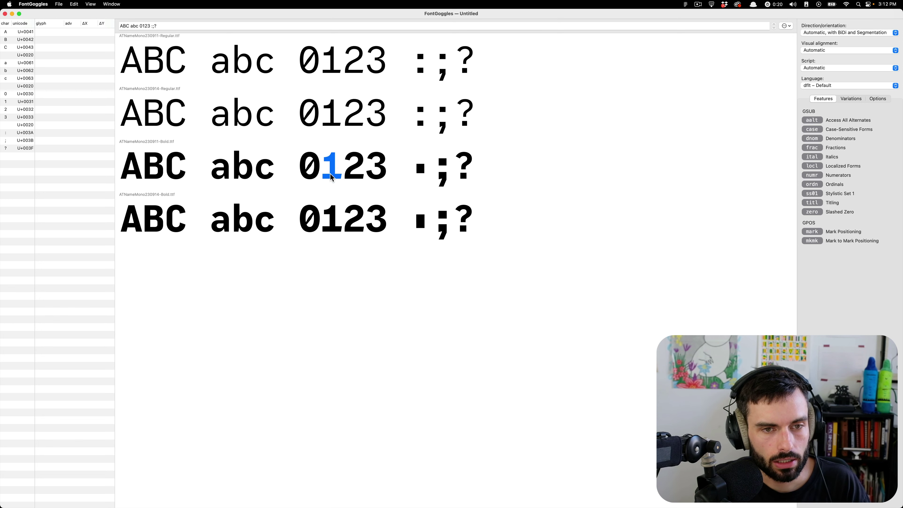
Step: Compare the 230911 and 230914 weights of Regular and Bold at larger sizes, and return to the v00 folder in Finder
key(alt)
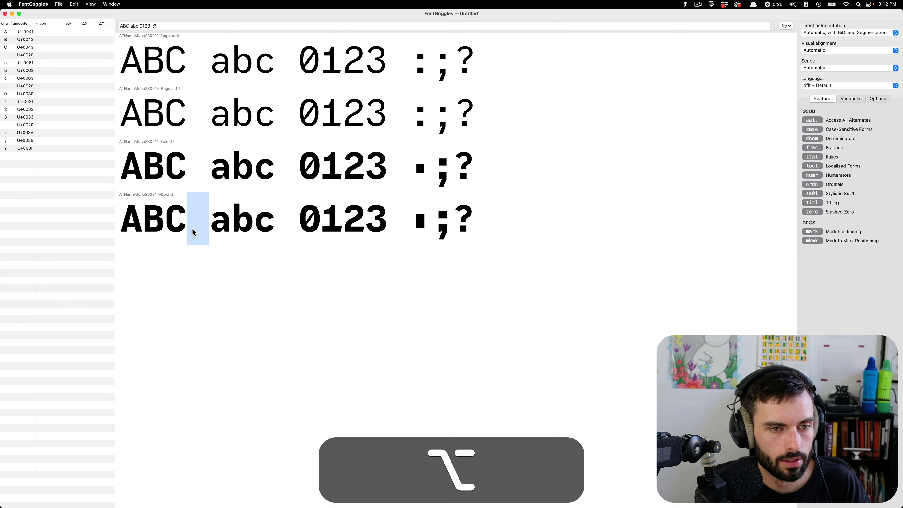
scroll(181, 241, up, 5)
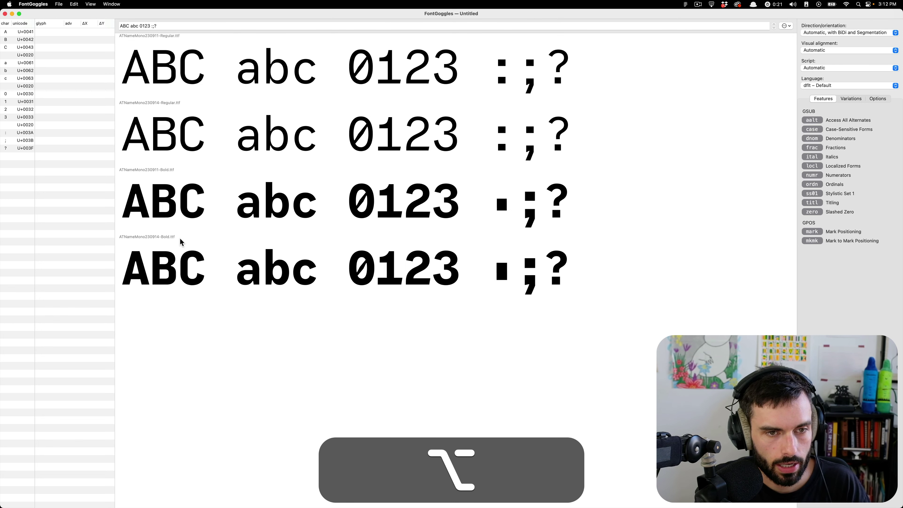
scroll(182, 242, up, 2)
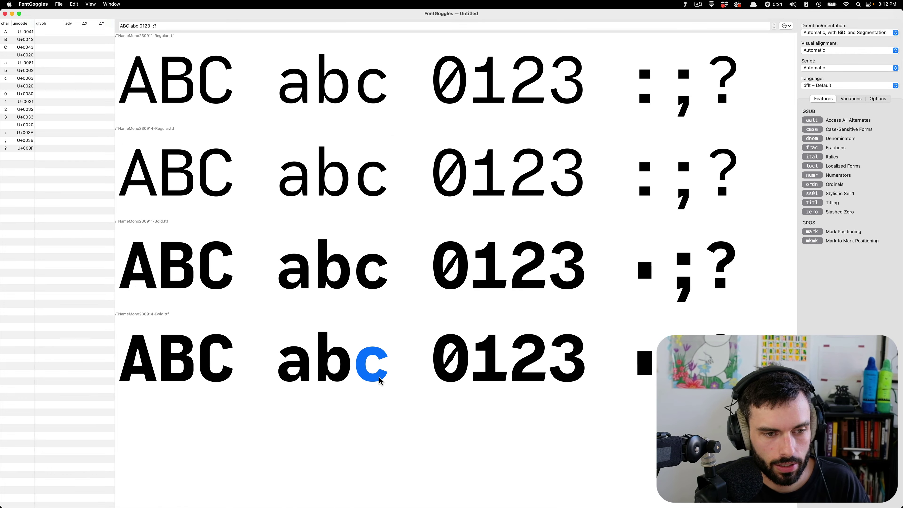
scroll(354, 329, down, 4)
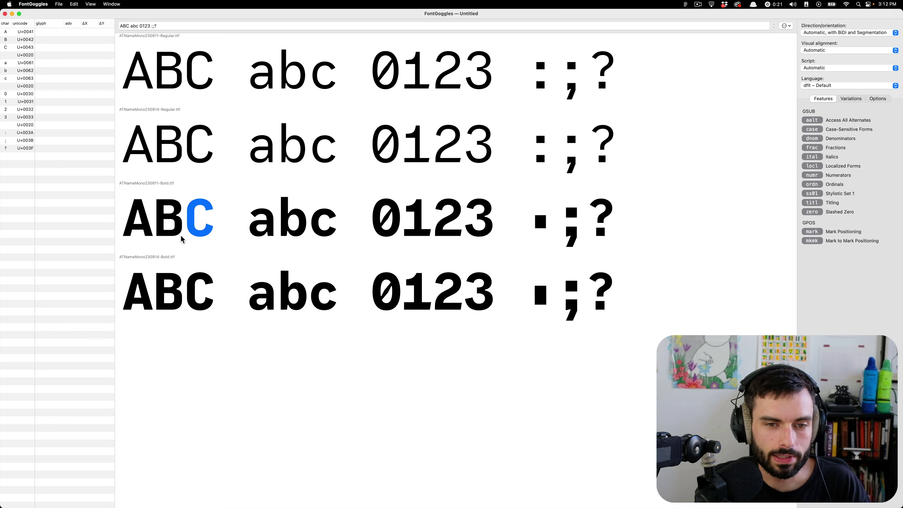
key(alt)
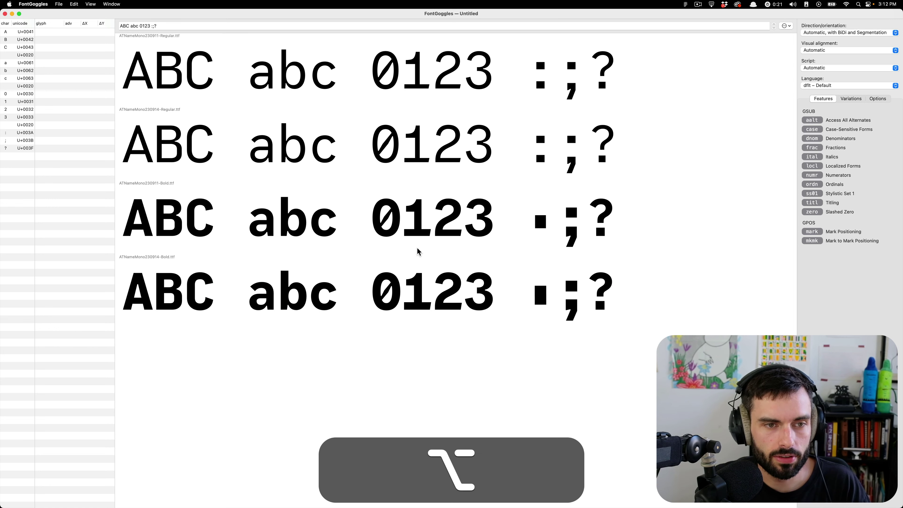
scroll(433, 265, down, 2)
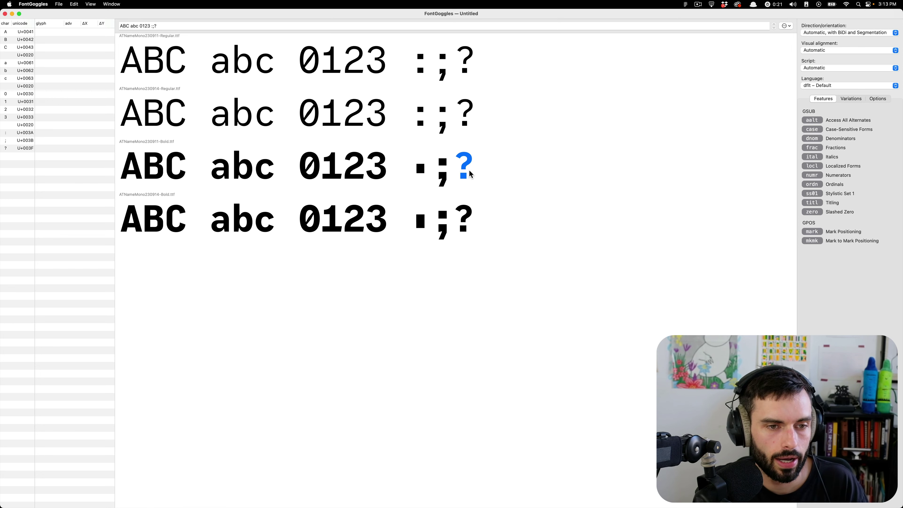
key(super+Tab)
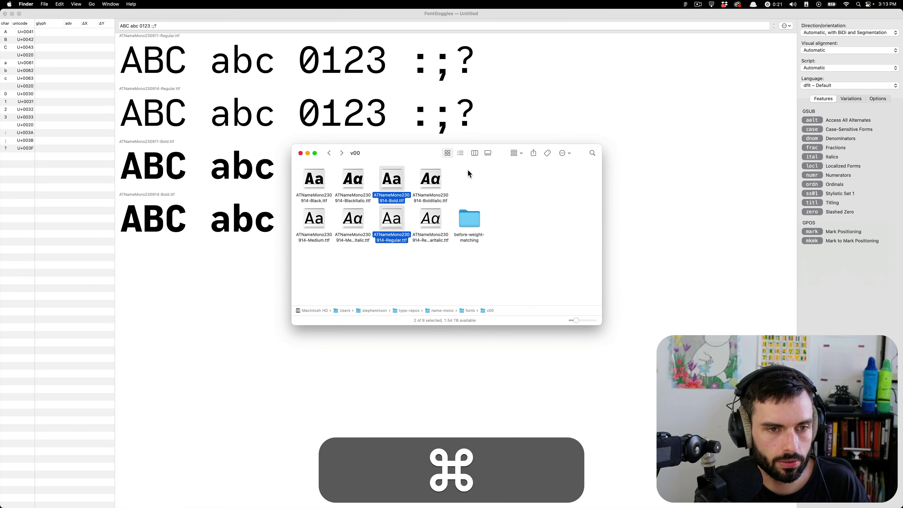
click(548, 210)
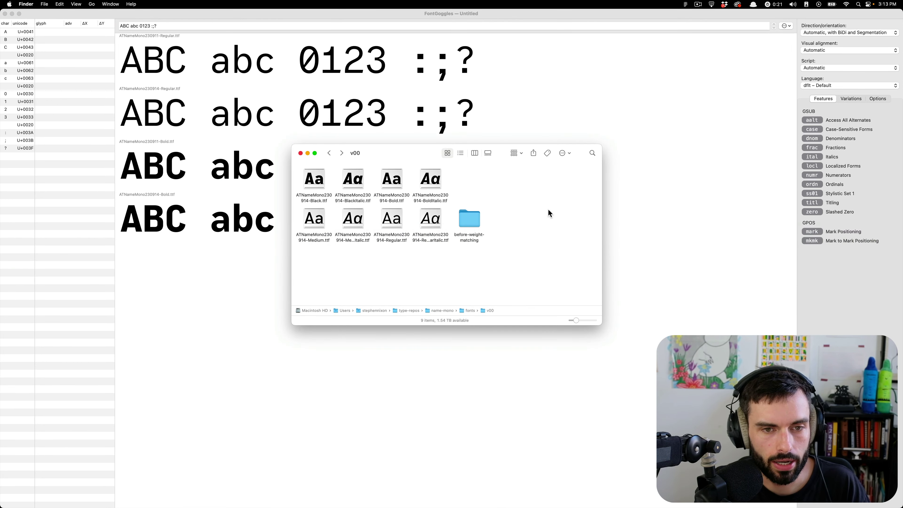
Step: Show the v00 folder as a list, widen its window, and open ATNameMono230914-Bold.ttf and ATNameMono230911-Bold.ttf together in Glyphs
click(460, 153)
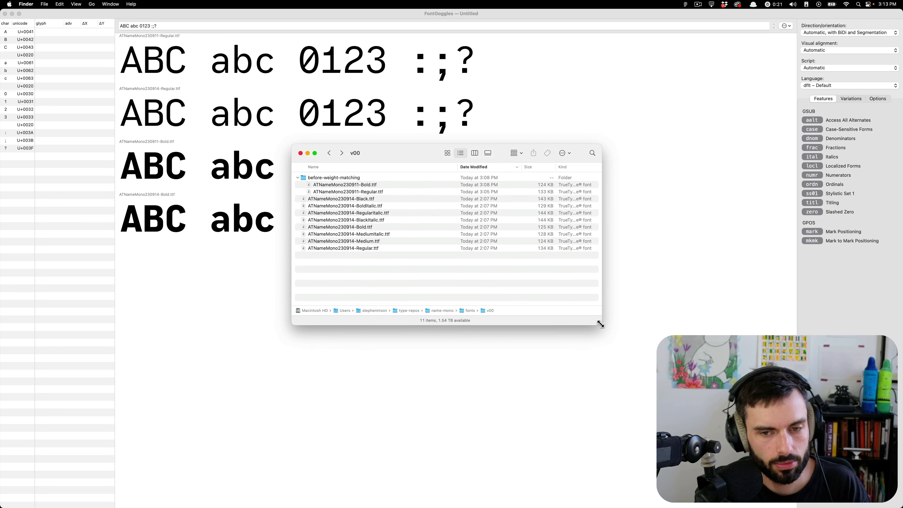
drag(600, 323, 631, 331)
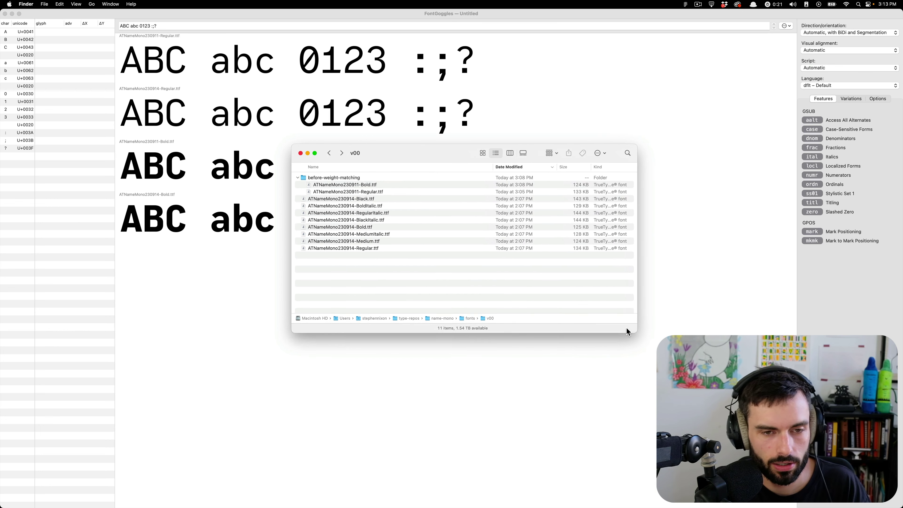
click(362, 229)
super+click(372, 186)
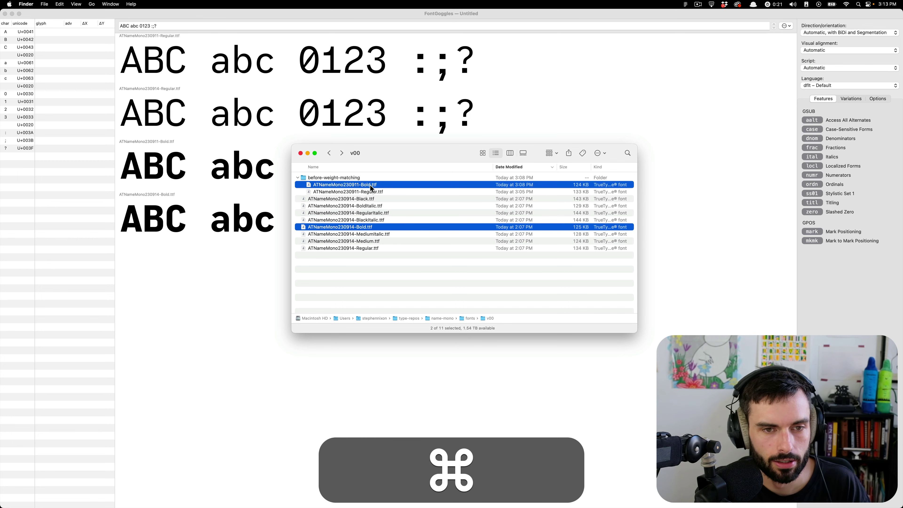
drag(371, 188, 198, 492)
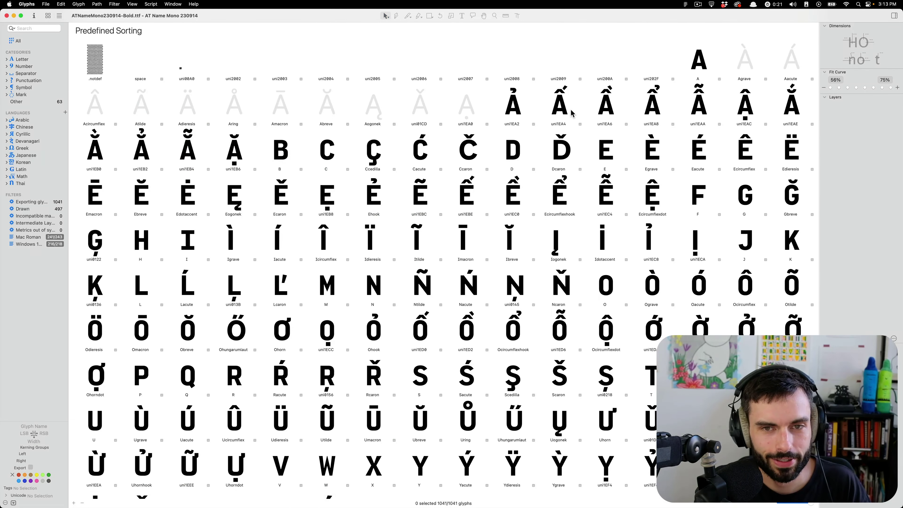
Step: Show the lowercase n of the 230914 Bold in a new edit tab and measure its stems
key(ctrl+t)
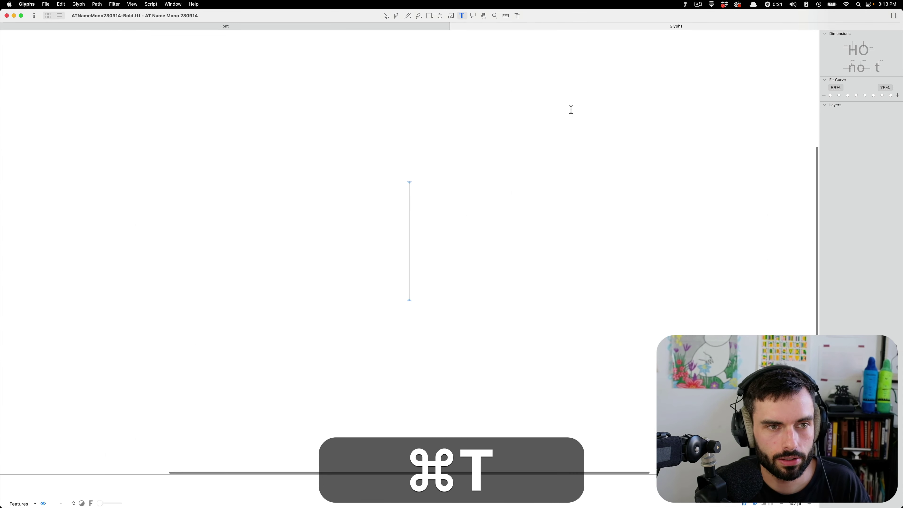
text(n)
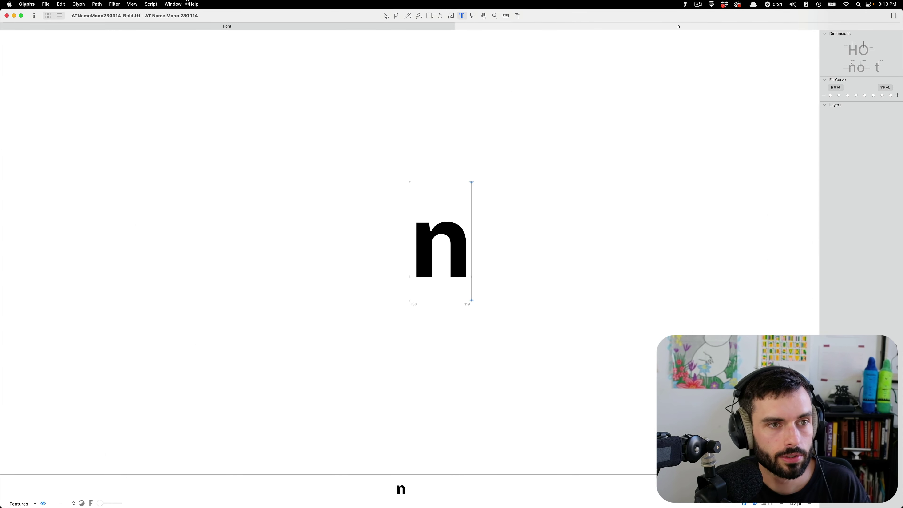
scroll(448, 261, up, 10)
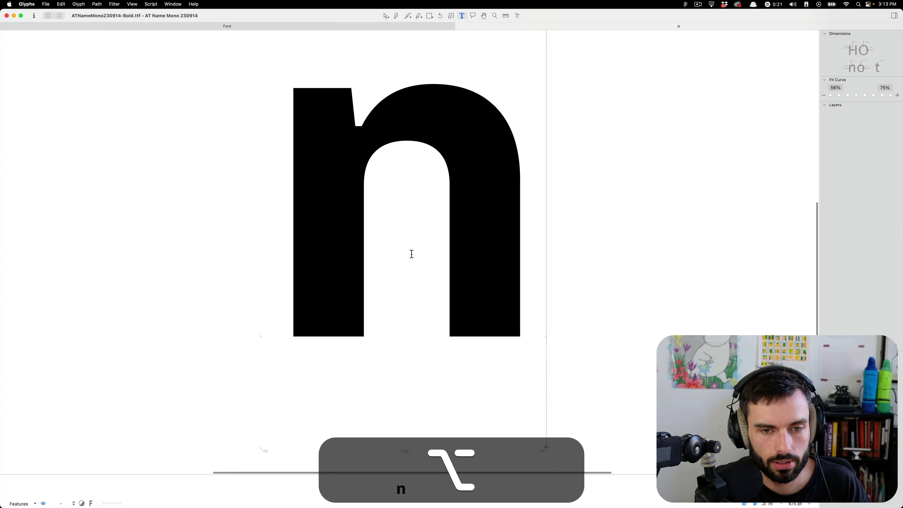
double_click(412, 252)
key(ctrl+alt+shift+super)
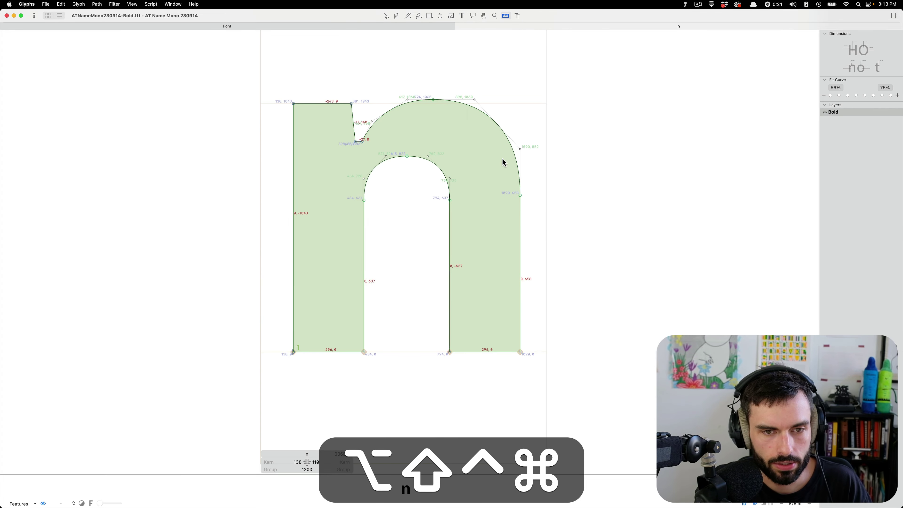
Step: Switch to the 230911 Bold font, show its lowercase n in a new edit tab and measure its stems
key(ctrl+Up)
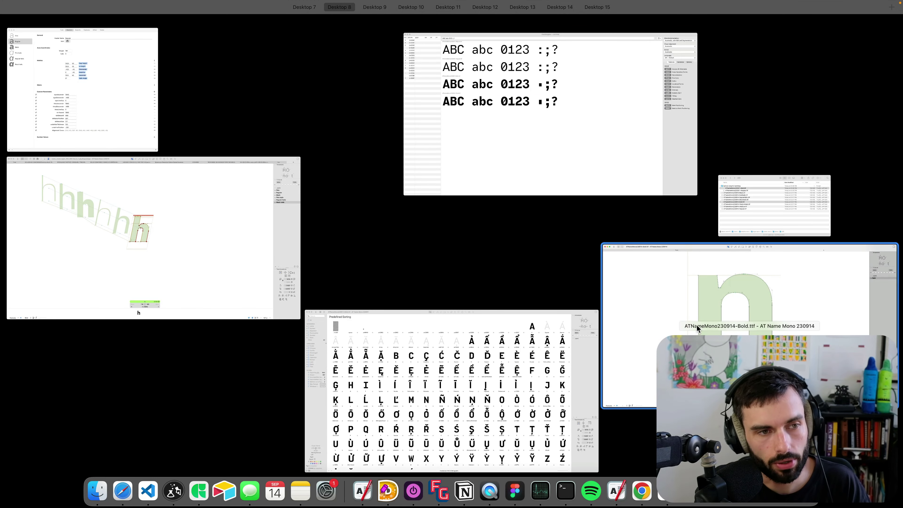
click(570, 352)
key(super+t)
text(n)
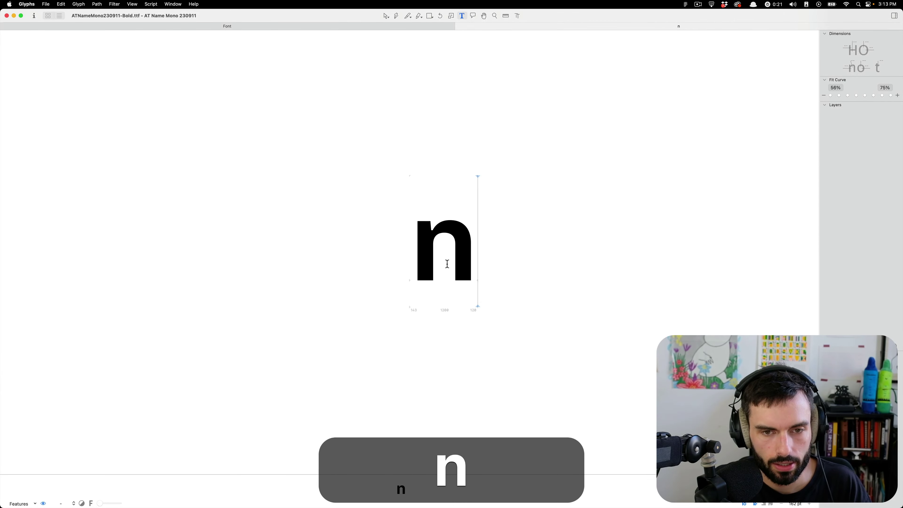
key(Escape)
scroll(447, 268, up, 5)
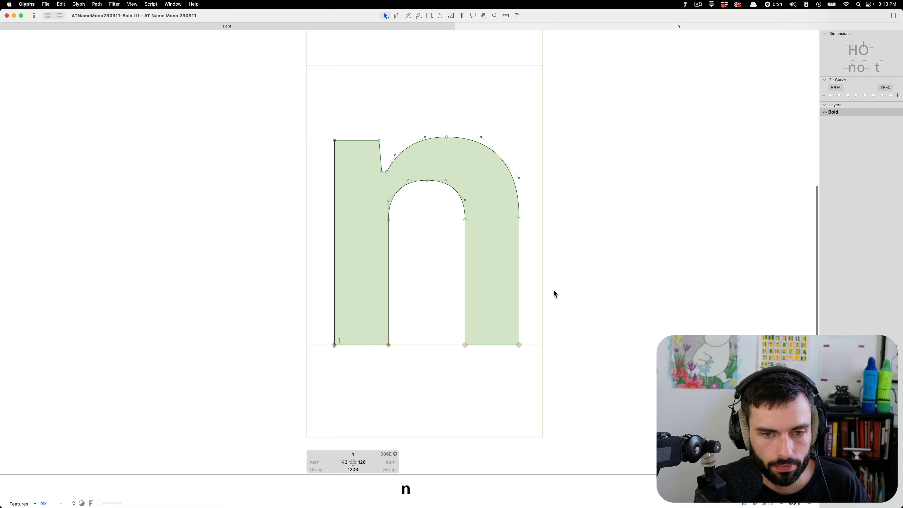
scroll(462, 292, up, 2)
key(ctrl+alt+shift+super)
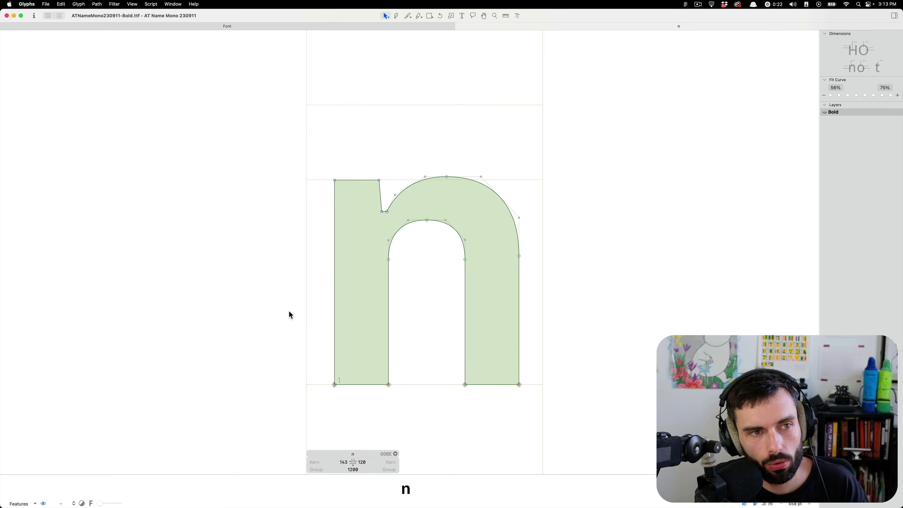
Step: Recheck the n stems of the 230911 Bold against the measurements in the 230914 Bold window
scroll(298, 308, down, 5)
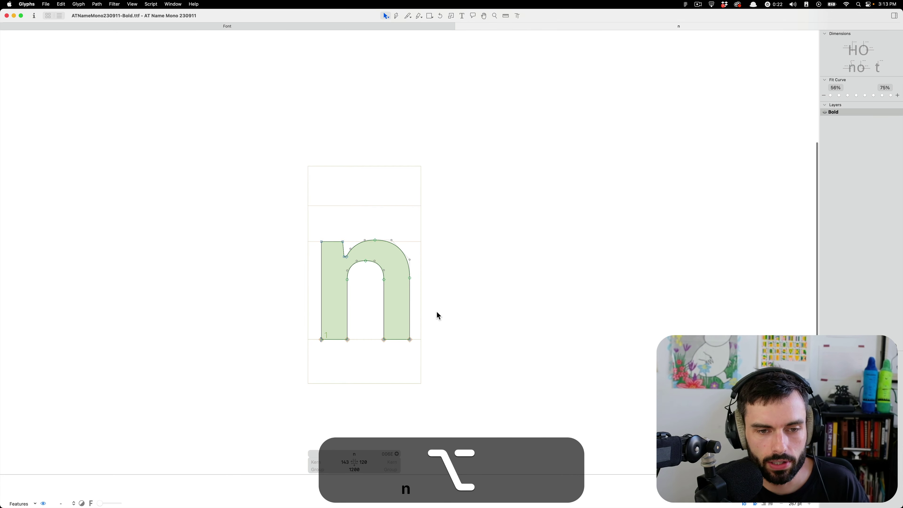
key(ctrl+alt+shift+super)
key(ctrl+Up)
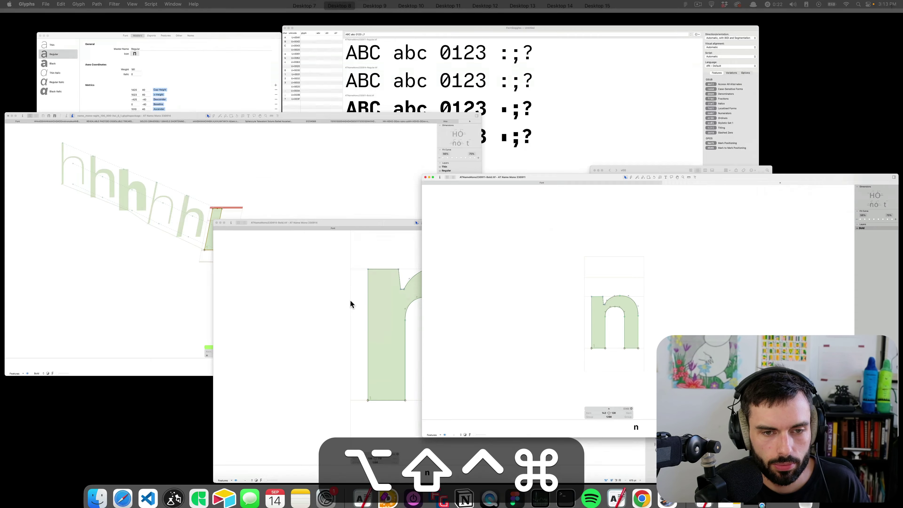
click(449, 365)
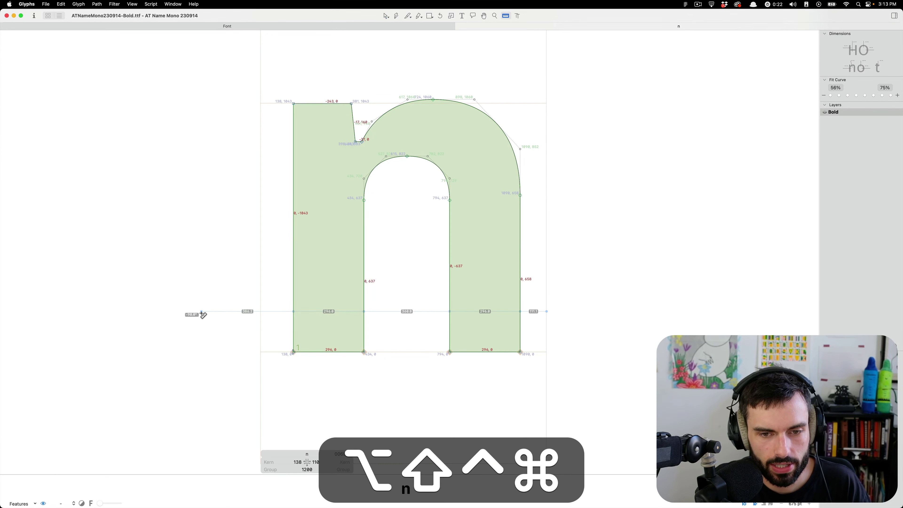
Step: Return to the 230911 Bold window and add a capital H after the n in its edit tab
key(ctrl+Up)
click(410, 382)
key(t)
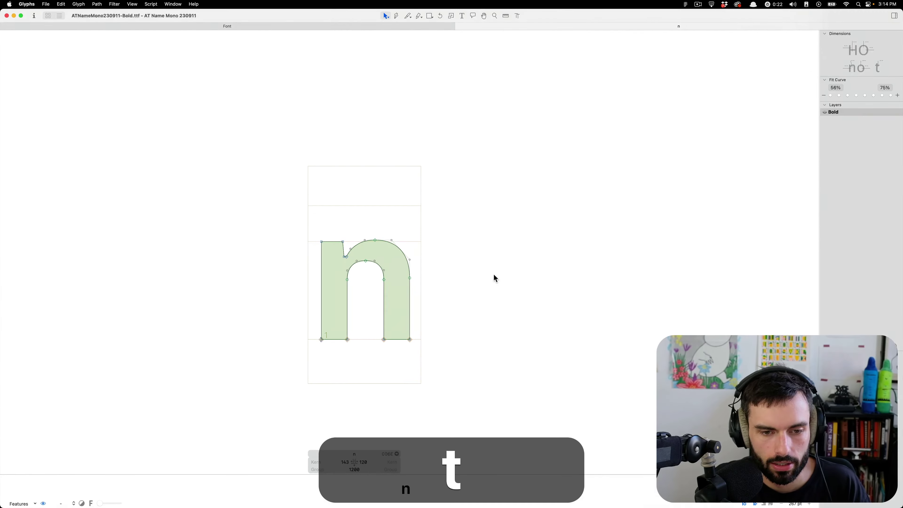
text(t)
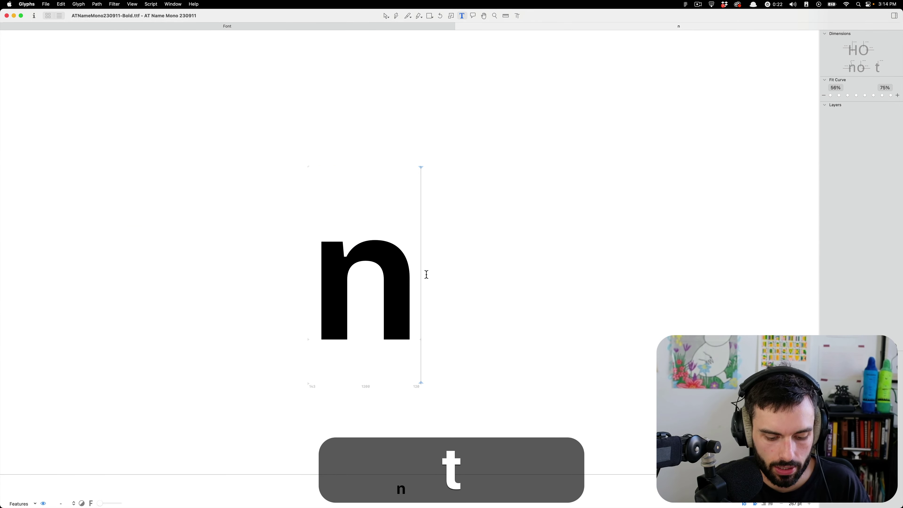
text(H)
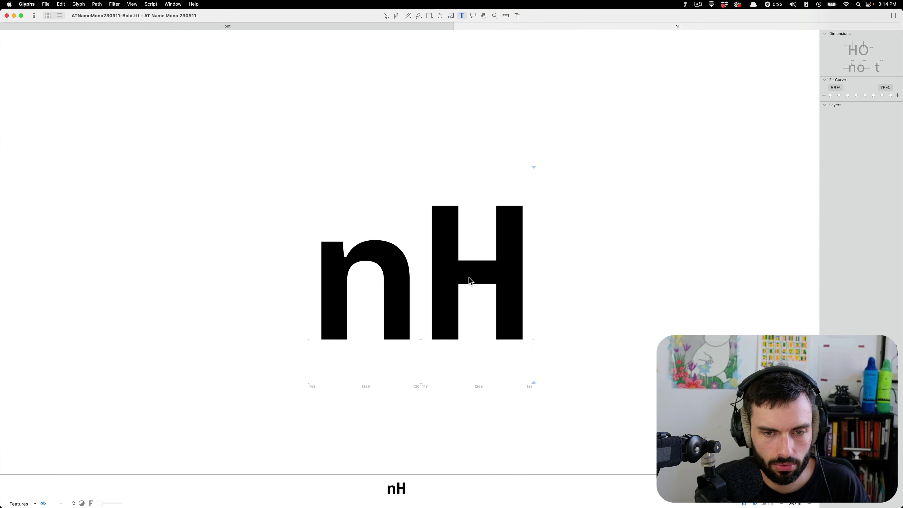
Step: Take a last look at the n in the 230914 Bold, and close both exported Bold font windows
key(ctrl+Up)
click(451, 337)
key(t)
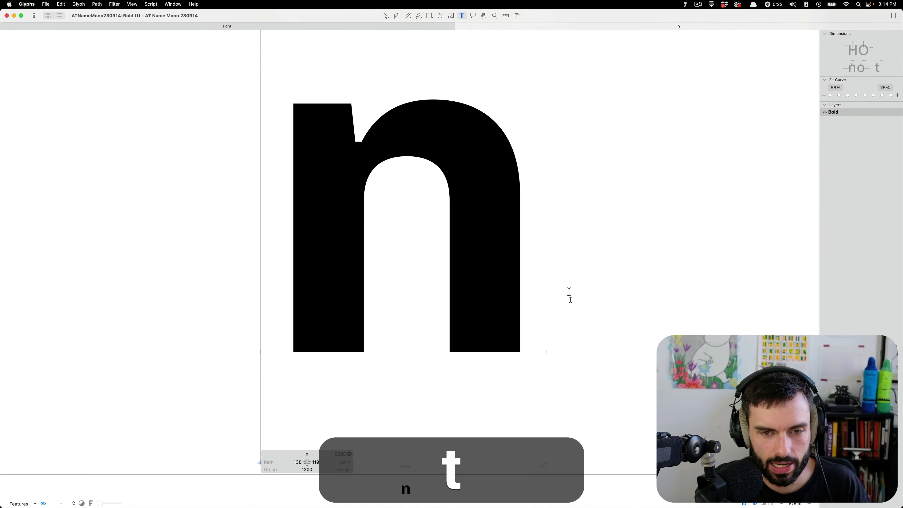
scroll(366, 237, down, 5)
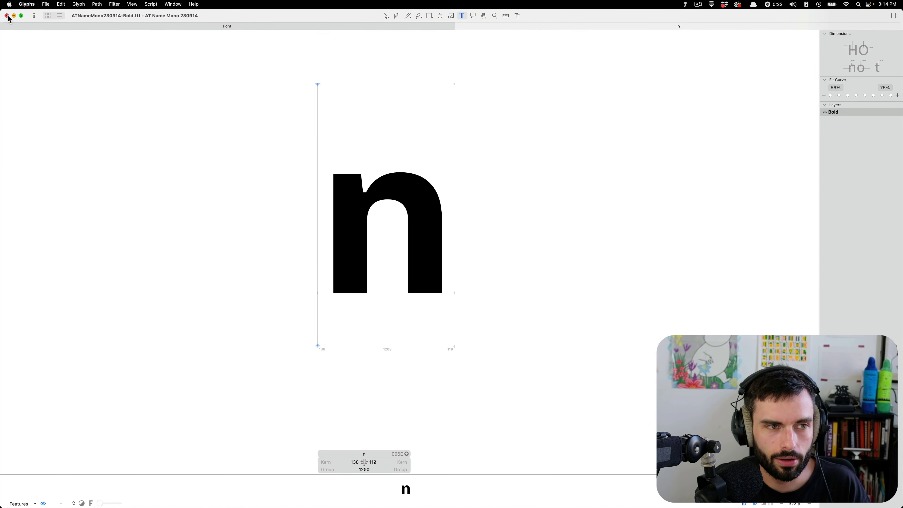
click(6, 15)
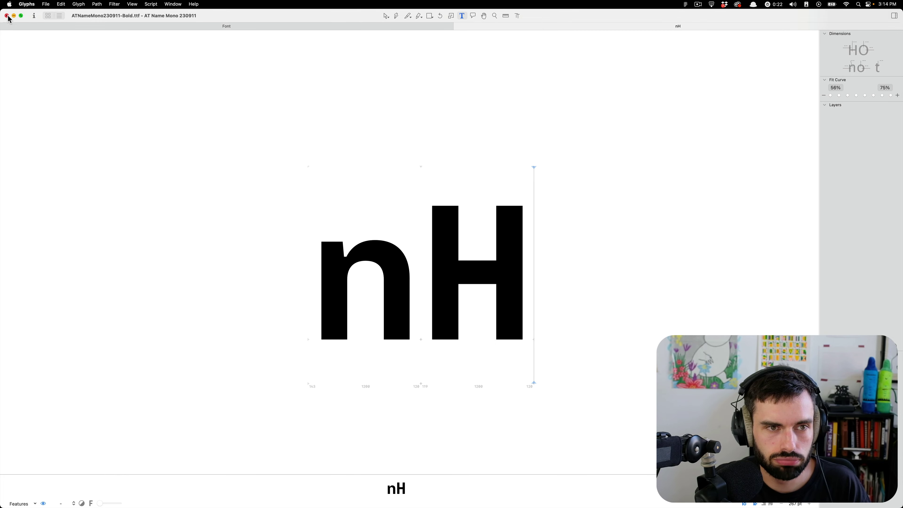
click(7, 16)
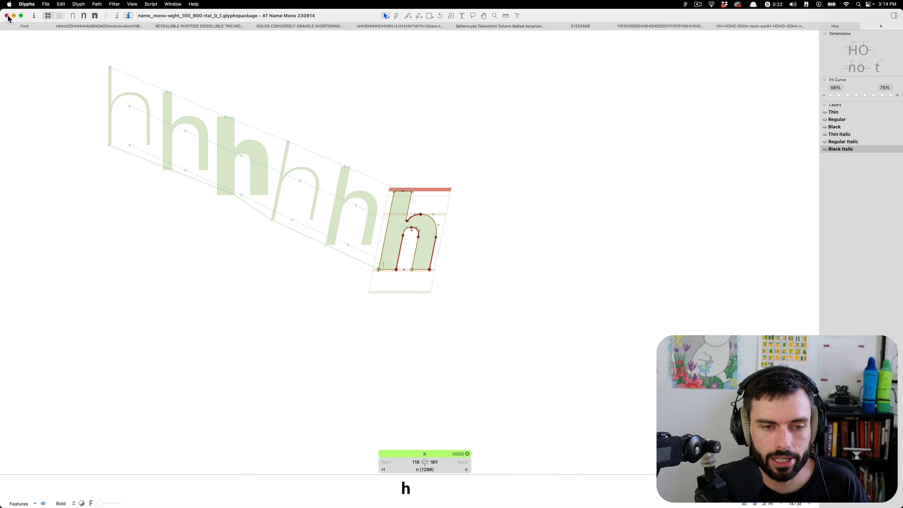
Step: Switch to FontGoggles, enlarge the samples and insert an n before "abc" in the comparison text
key(ctrl+Up)
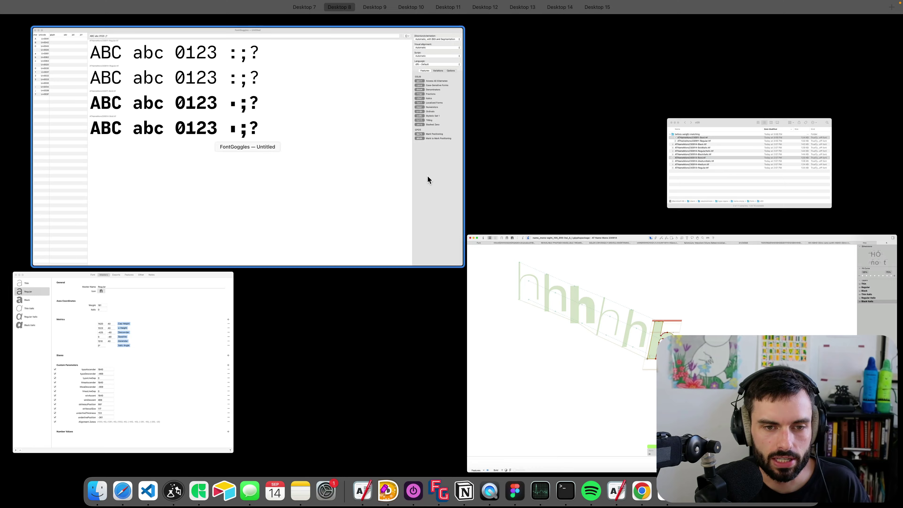
click(368, 143)
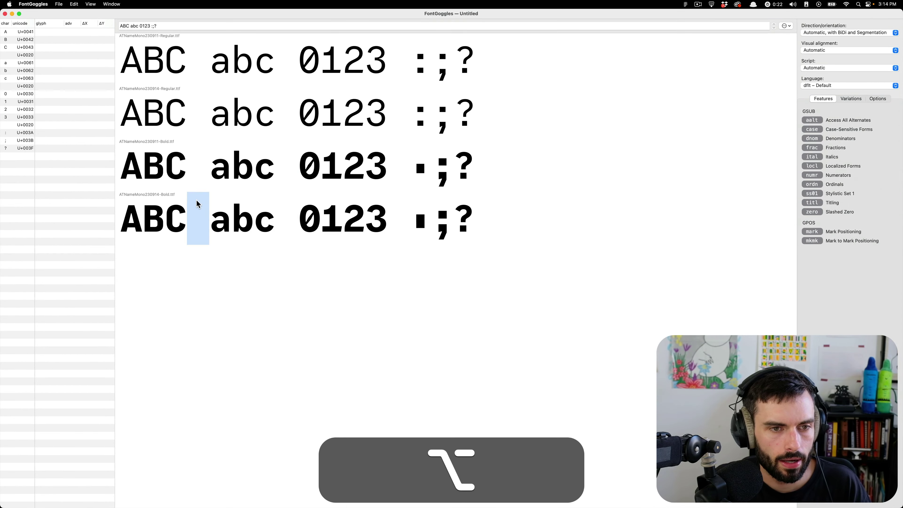
scroll(197, 205, up, 3)
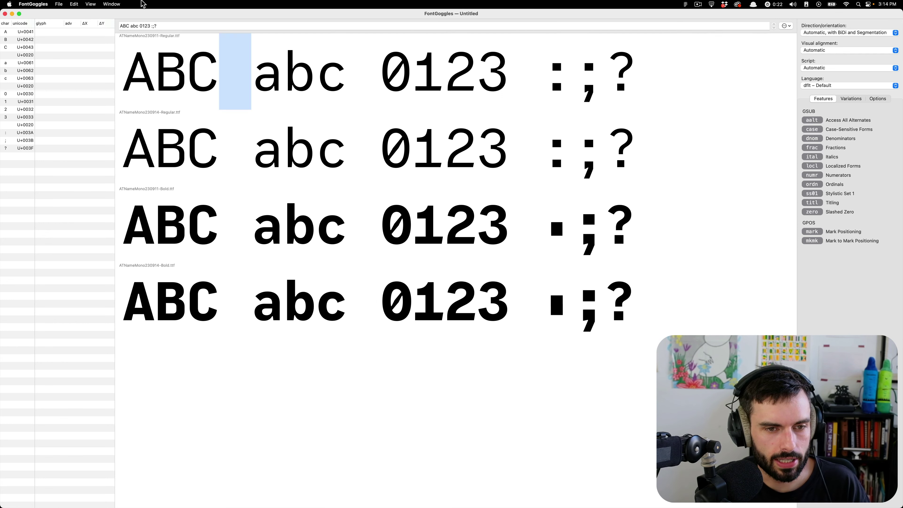
click(120, 24)
key(Right)
key(Right)
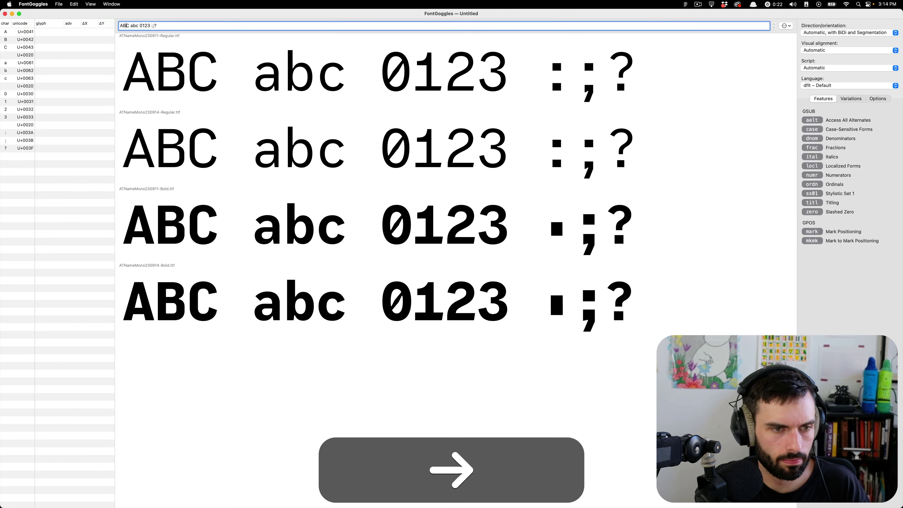
text(n)
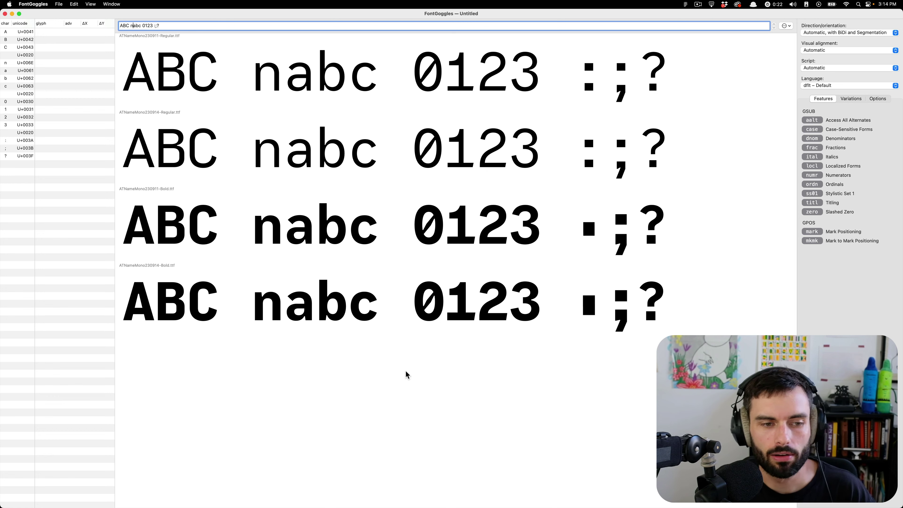
Step: Close the FontGoggles comparison and, back in the Glyphs source file, close the h and Hno edit tabs
click(5, 14)
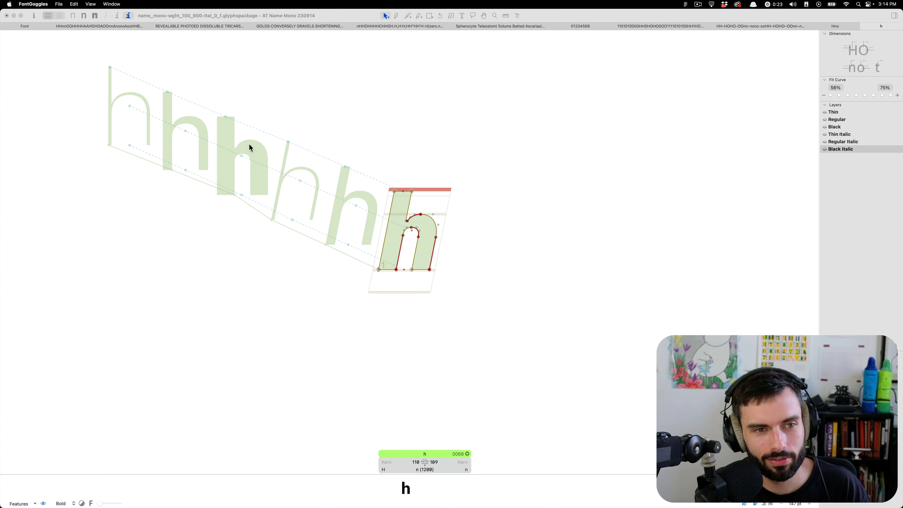
click(425, 160)
key(alt)
key(ctrl+Up)
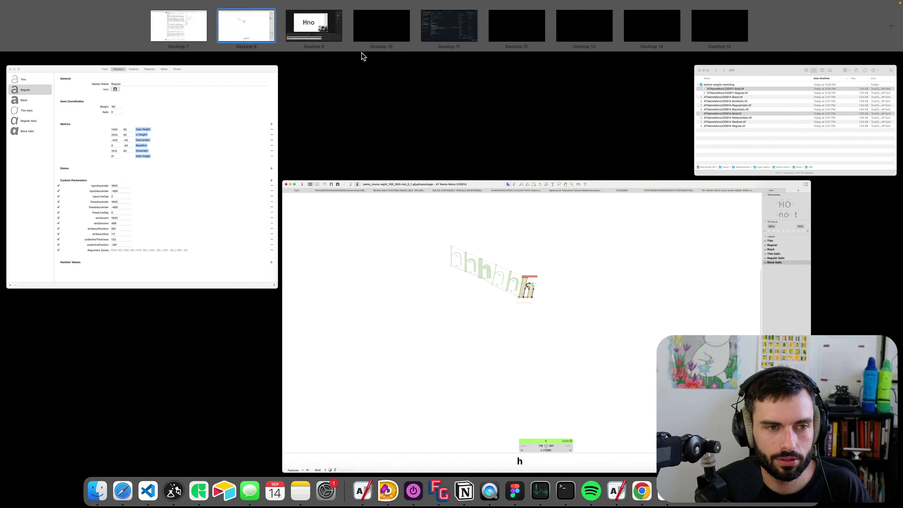
click(419, 265)
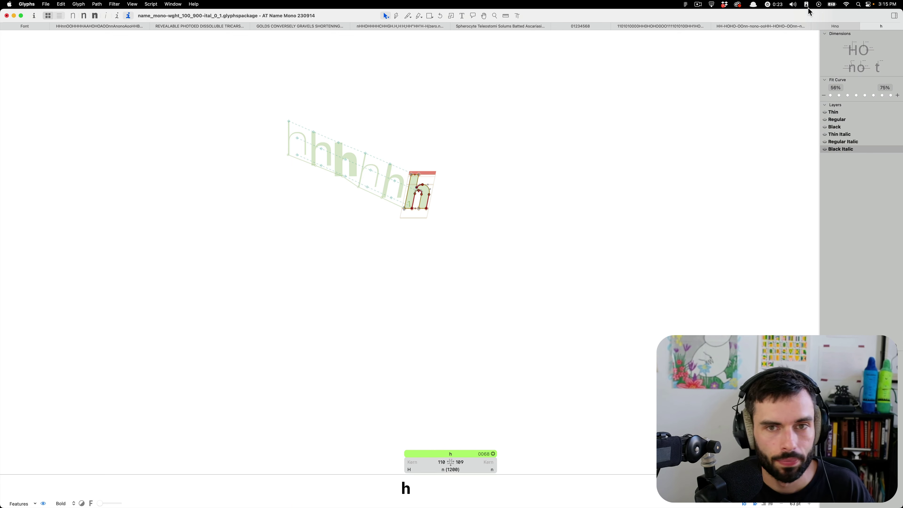
click(865, 27)
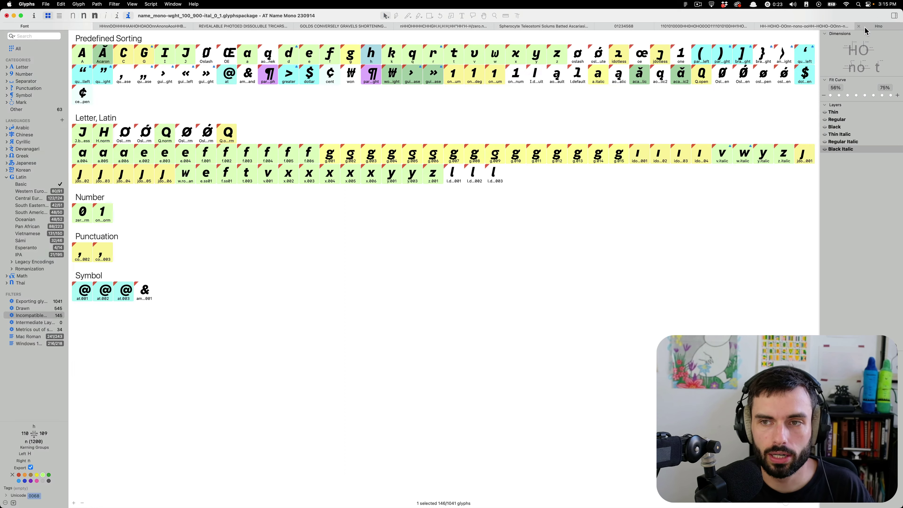
click(862, 27)
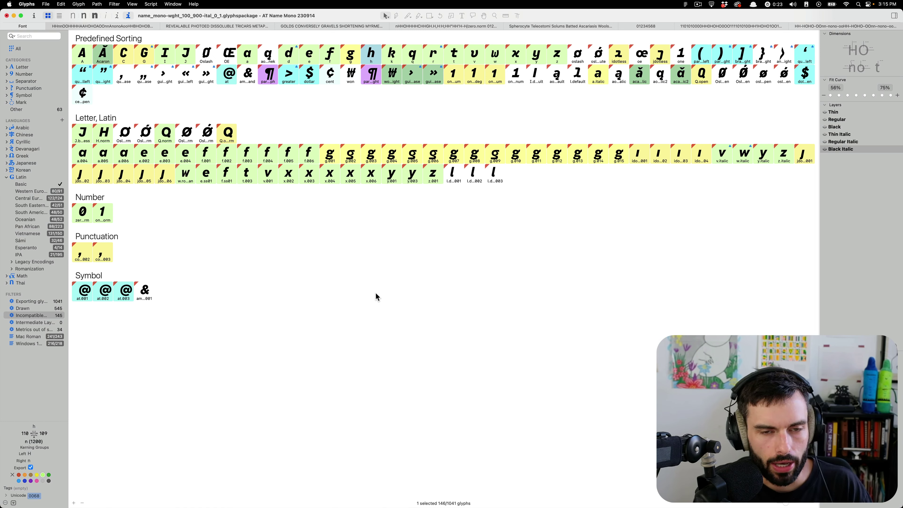
Step: Switch to Finder, select only ATNameMono230914-Bold.ttf in the v00 folder, and return to the Glyphs source file
key(super+Tab)
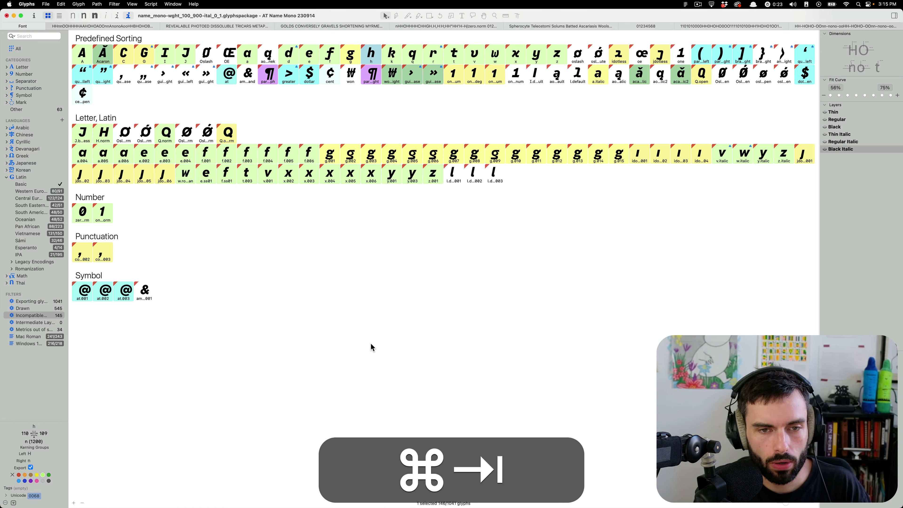
key(super+Tab)
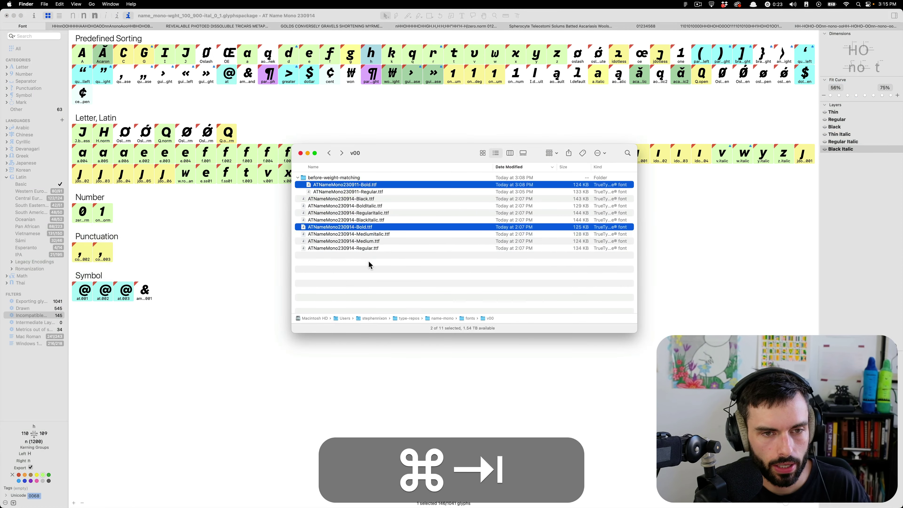
click(366, 230)
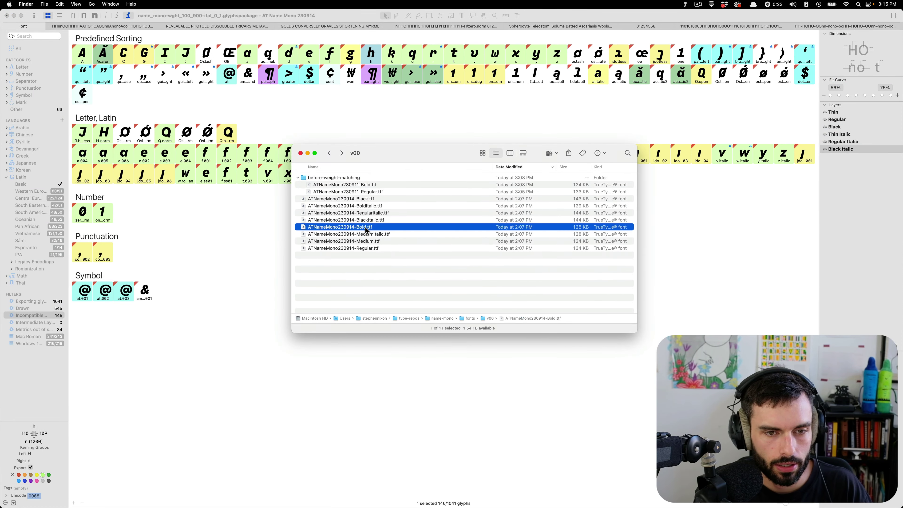
click(204, 318)
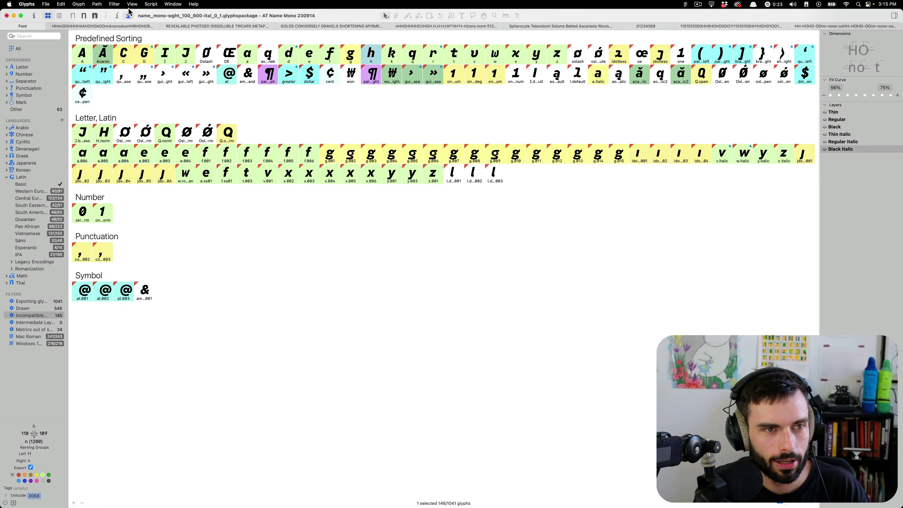
Step: Show the Regular master in the font overview and widen the sidebar until the Incompatible masters filter name is fully readable
click(94, 17)
click(85, 16)
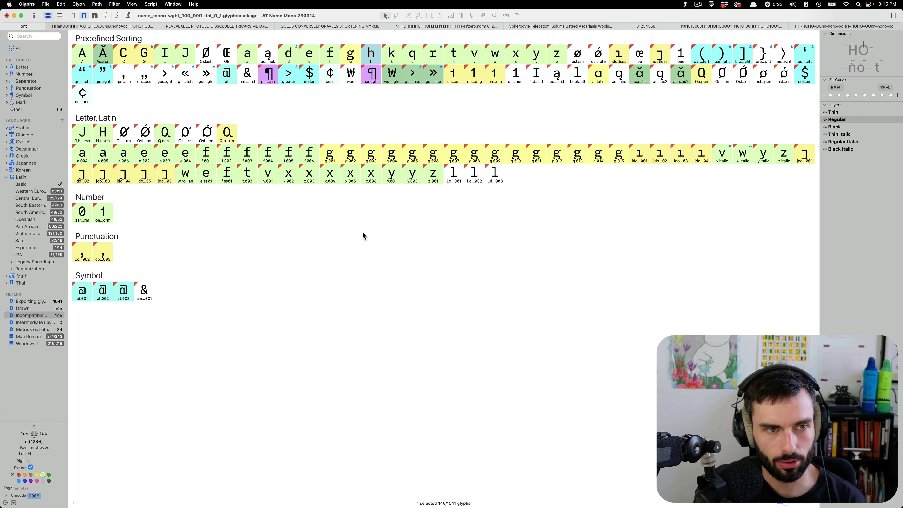
click(50, 317)
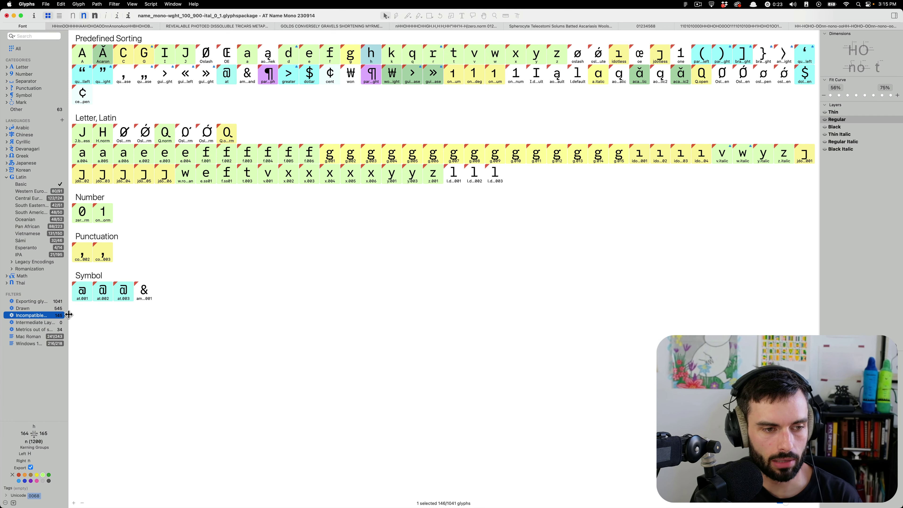
mouse_move(69, 313)
mouse_down()
mouse_move(137, 311)
mouse_move(82, 315)
mouse_up()
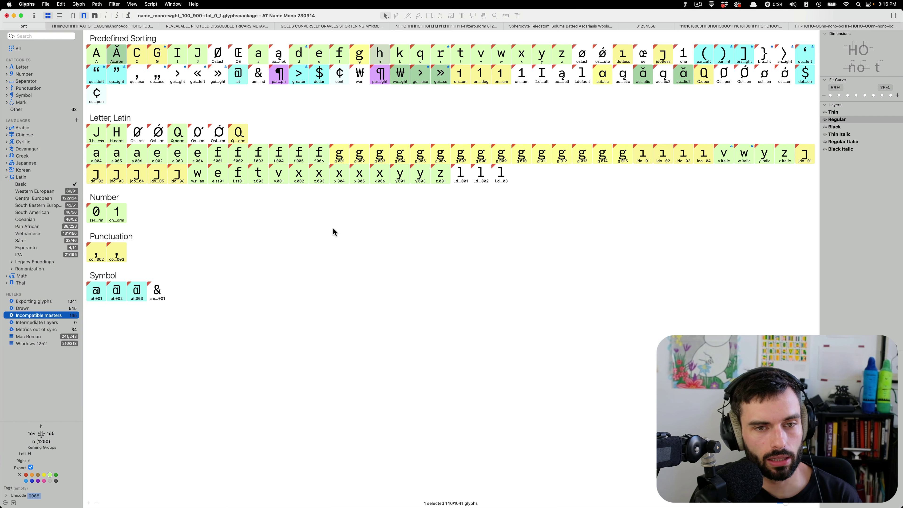
Step: Compare the incompatible glyphs in the Thin and Thin Italic masters, ending on the Thin master
click(75, 16)
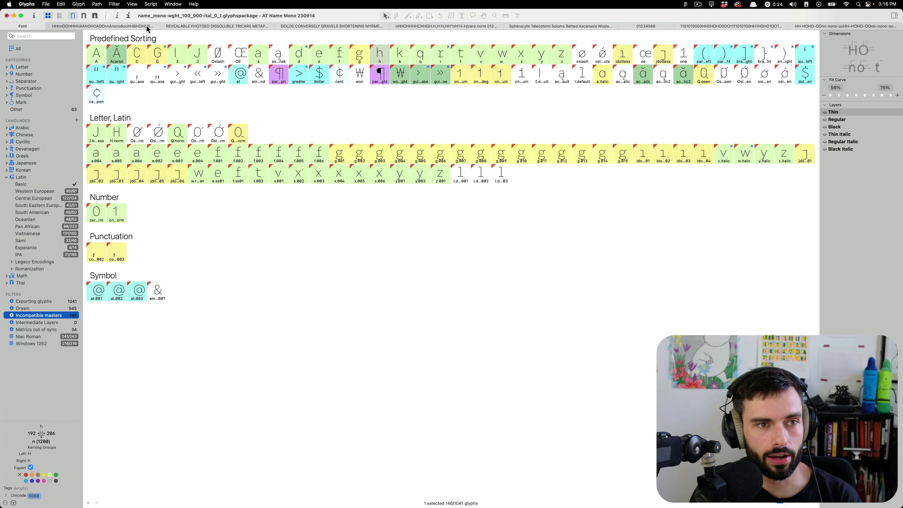
click(107, 16)
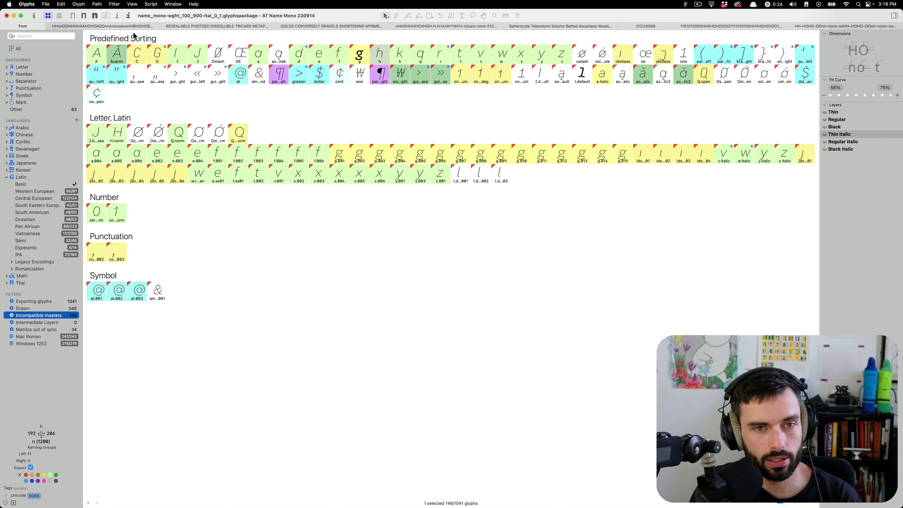
click(73, 16)
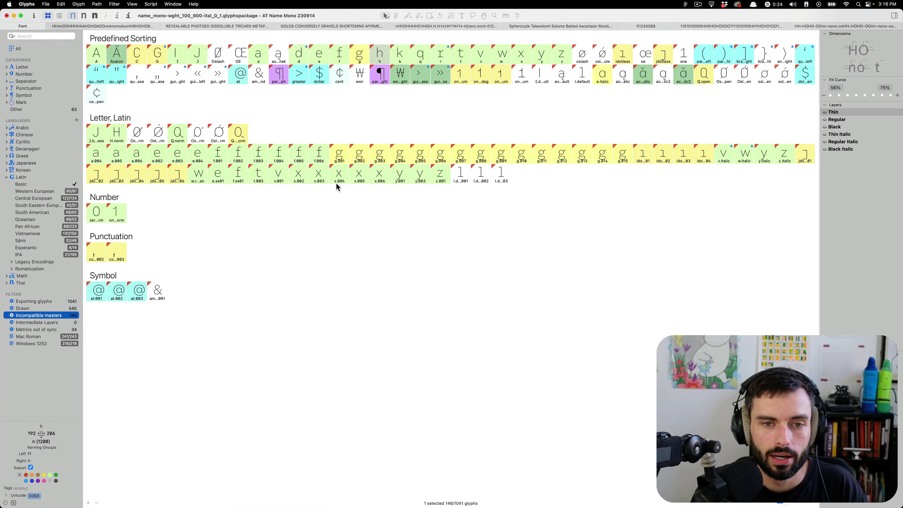
Step: Open ATNameMono230914-Bold.ttf from the v00 folder in Glyphs and list only its Basic Latin glyphs
key(ctrl+Up)
click(719, 118)
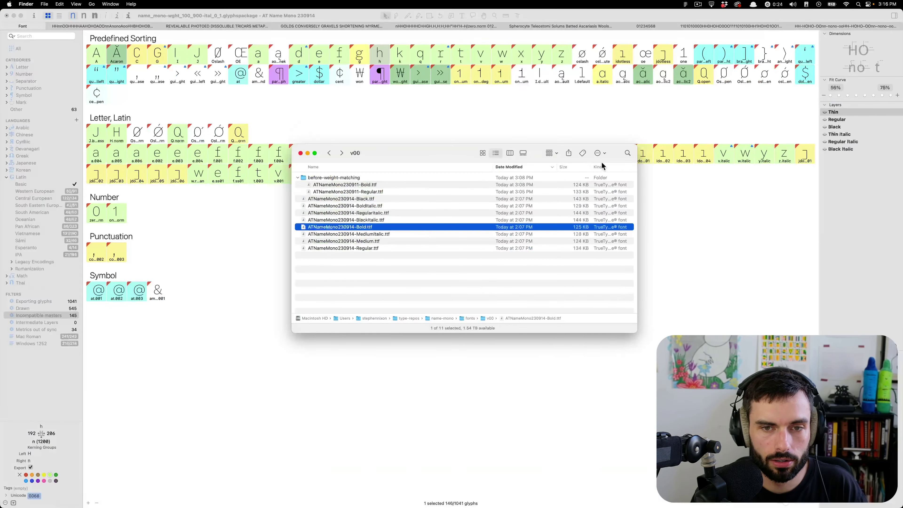
drag(365, 229, 173, 493)
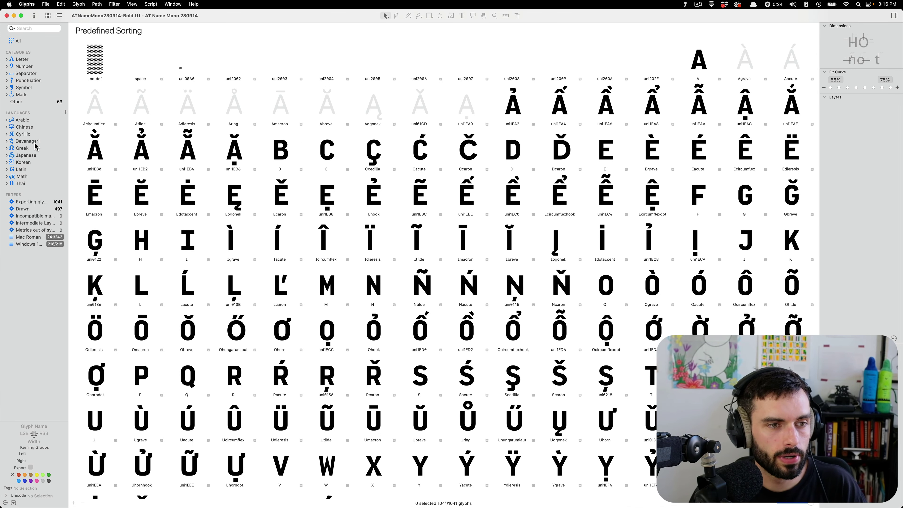
click(7, 170)
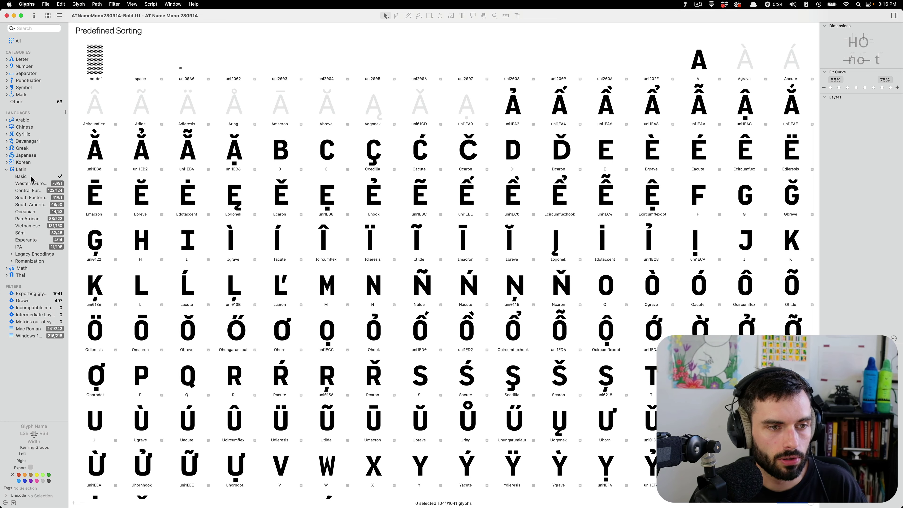
click(32, 177)
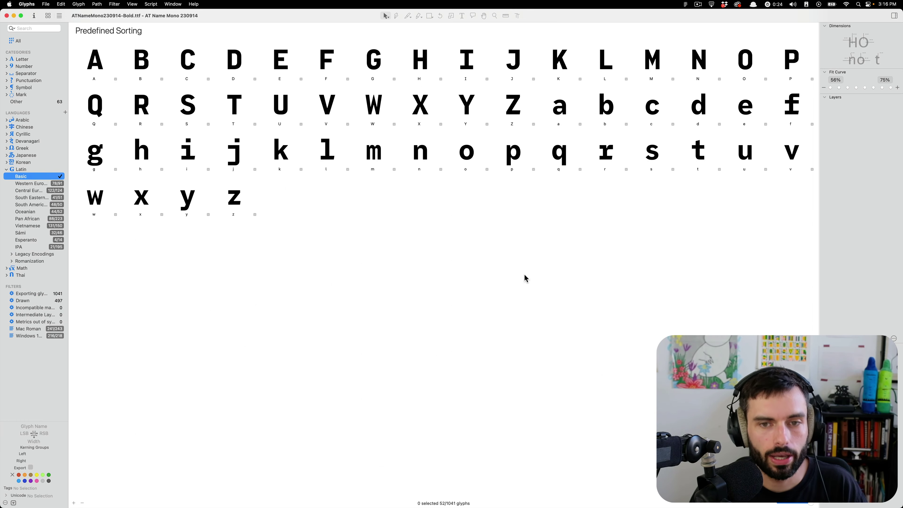
Step: Open ATNameMono230914-BoldItalic.ttf from the v00 folder in Glyphs and list only its Basic Latin glyphs
key(ctrl+Up)
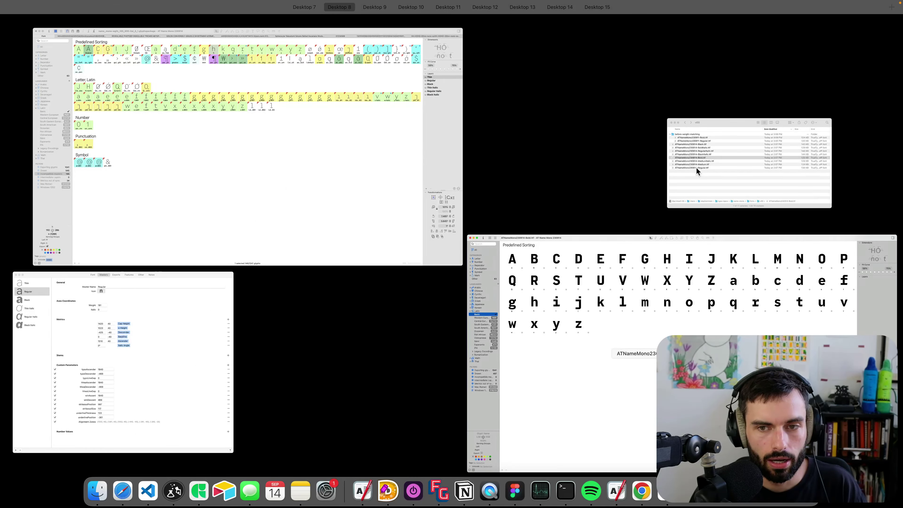
click(703, 163)
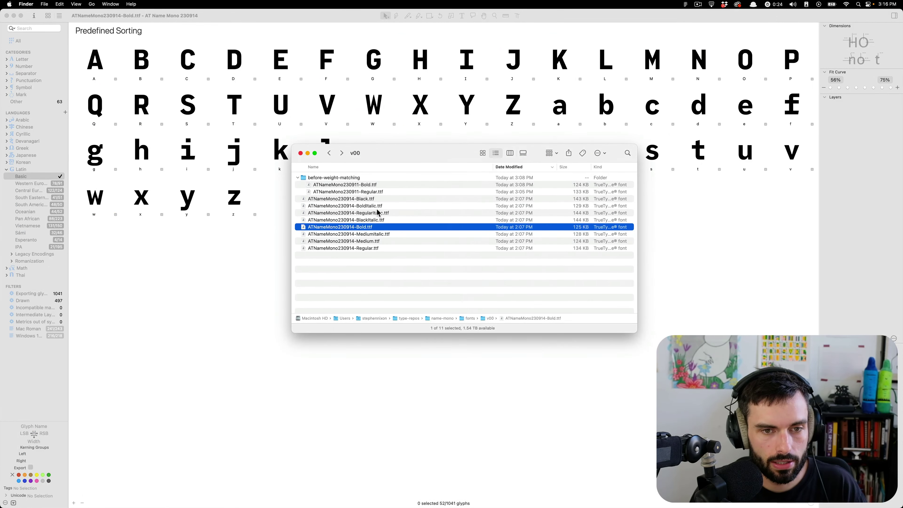
drag(375, 206, 199, 489)
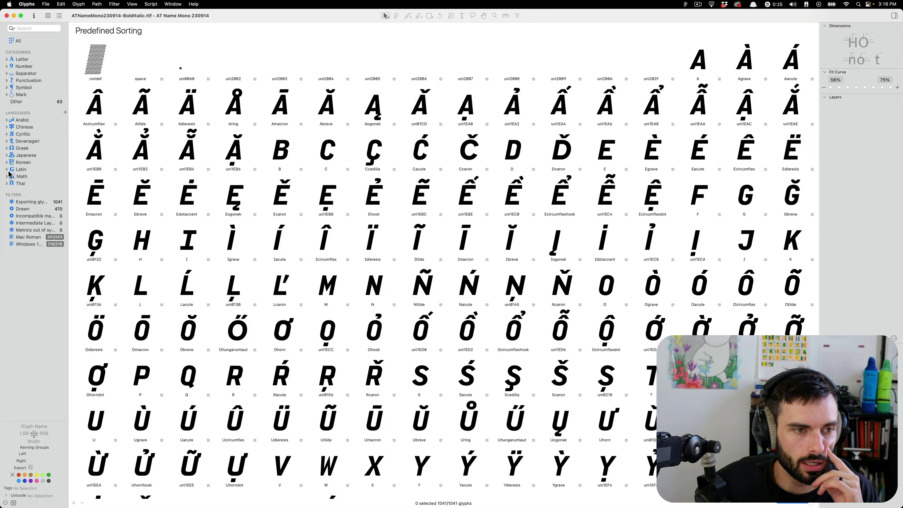
click(7, 170)
click(25, 176)
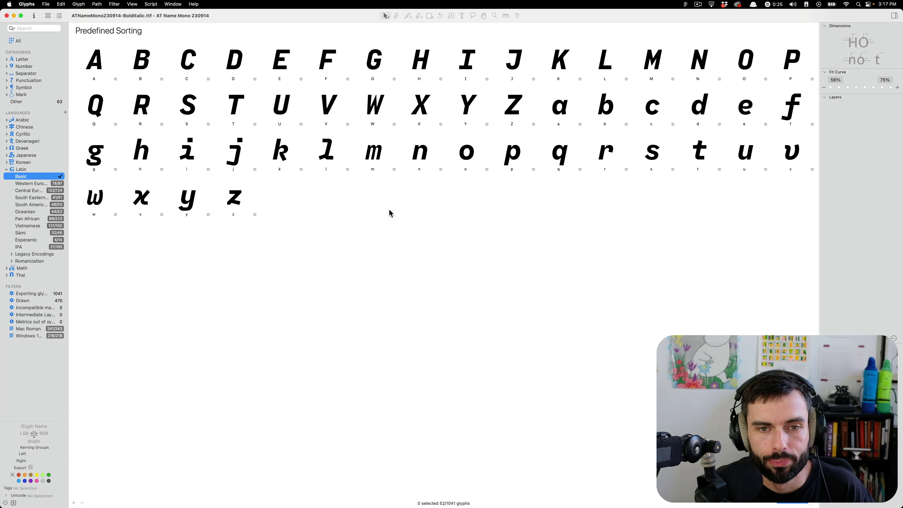
Step: Filter the Bold Italic font's overview to the Decimal Digit glyphs to review its figures
key(ctrl+Up)
click(94, 264)
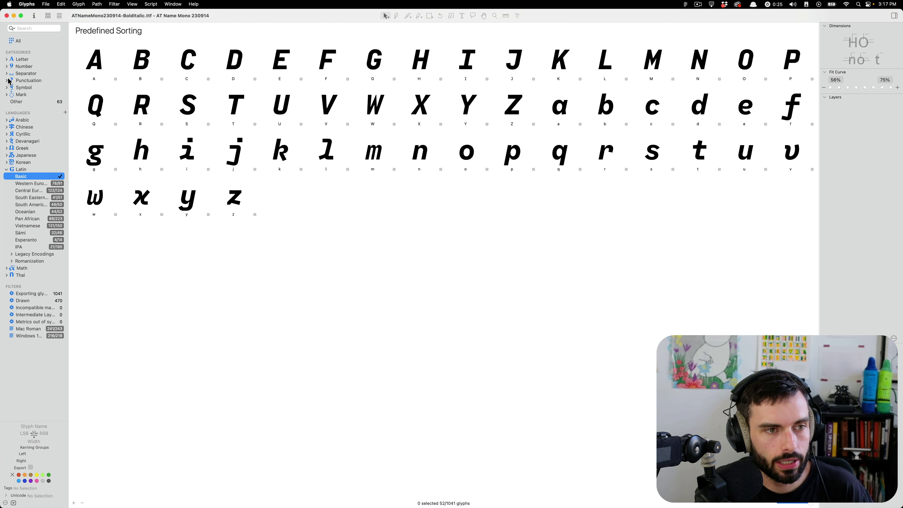
click(11, 67)
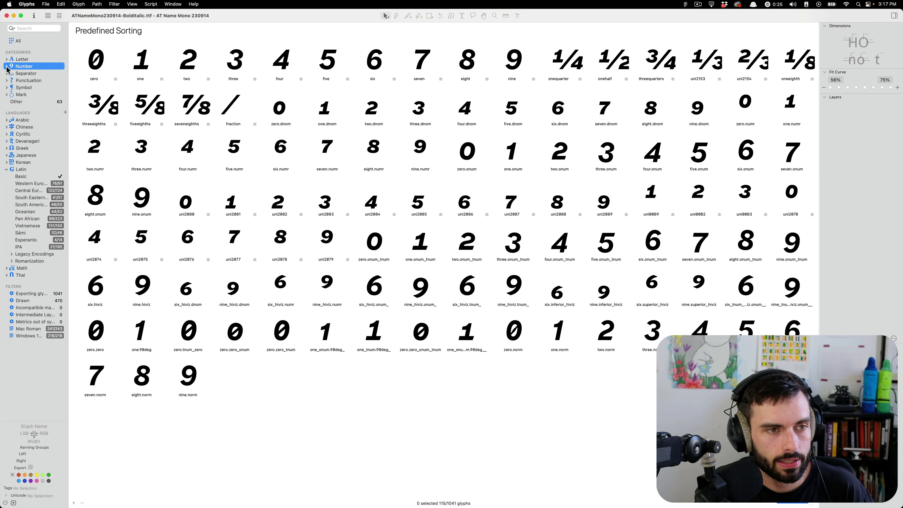
click(6, 66)
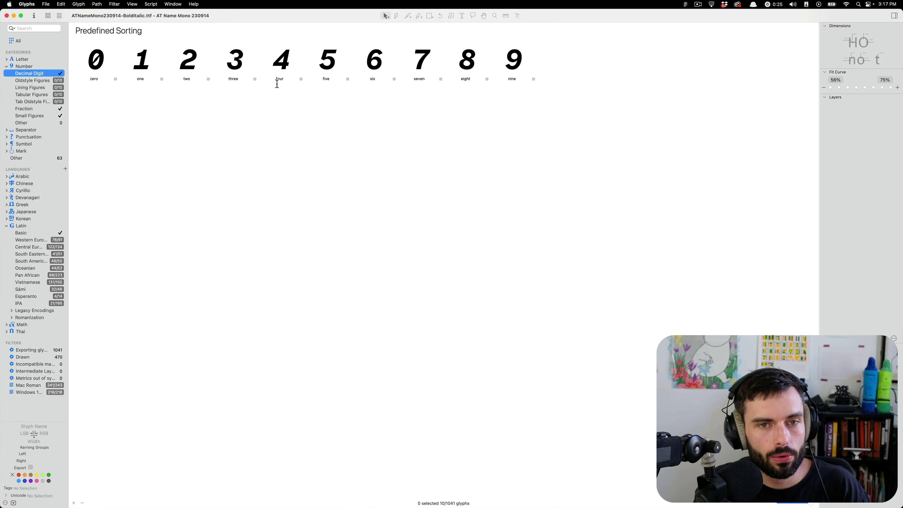
Step: Switch to the 230914 Bold window and show its Decimal Digit glyphs for comparison with the italic
key(ctrl+Up)
click(258, 327)
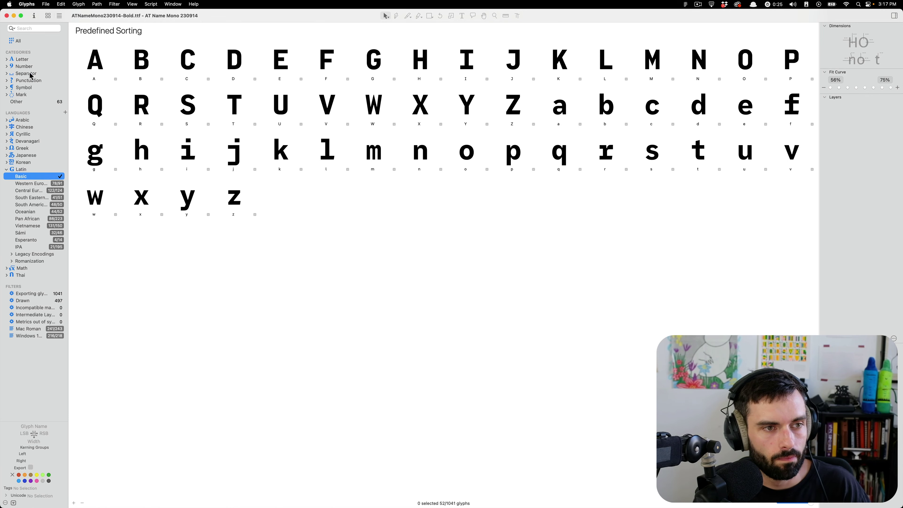
click(7, 67)
click(30, 73)
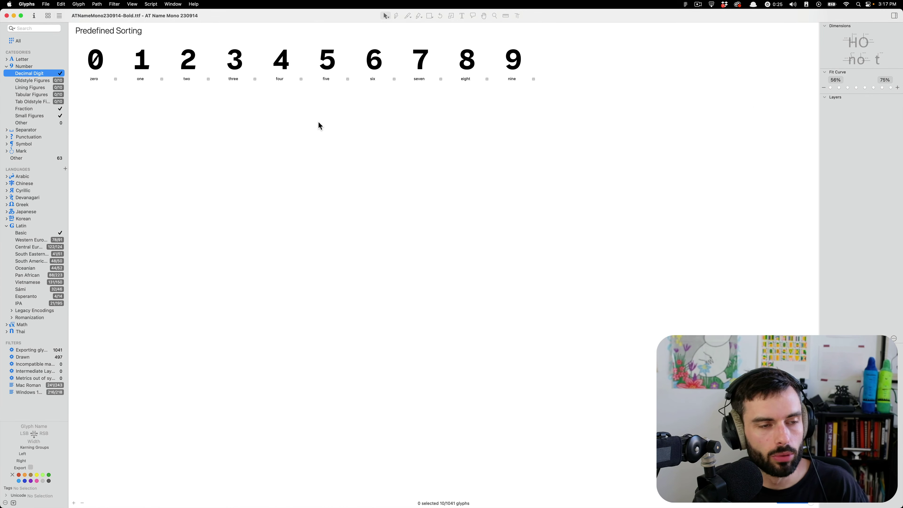
Step: Show the Punctuation glyphs in the Bold window, and do the same in the Bold Italic window
click(7, 138)
click(26, 137)
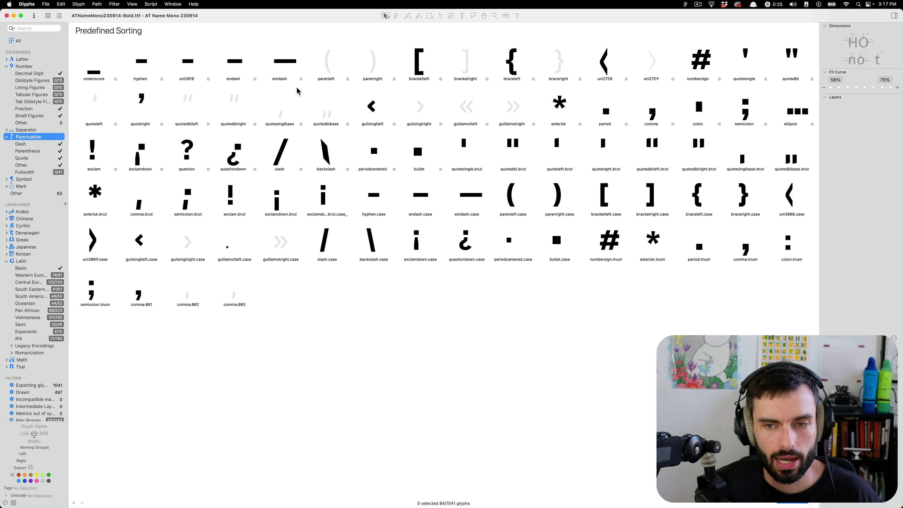
key(ctrl+Up)
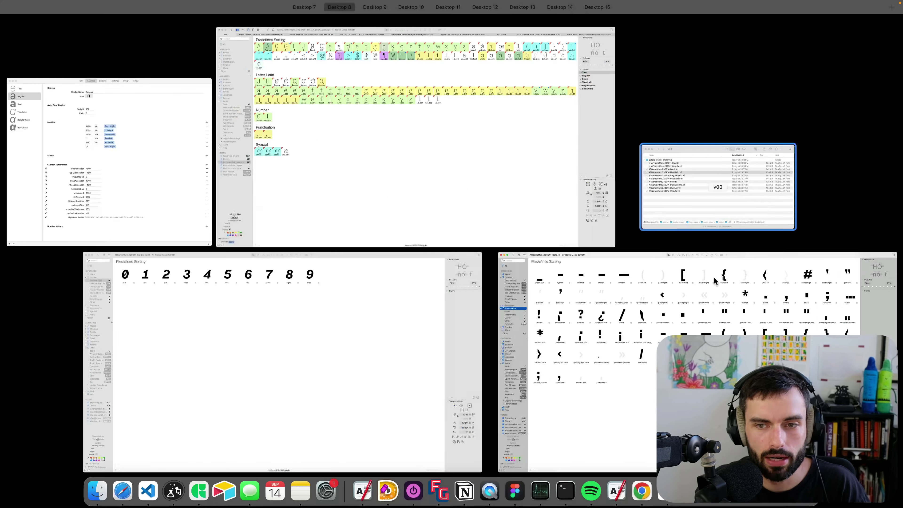
click(283, 346)
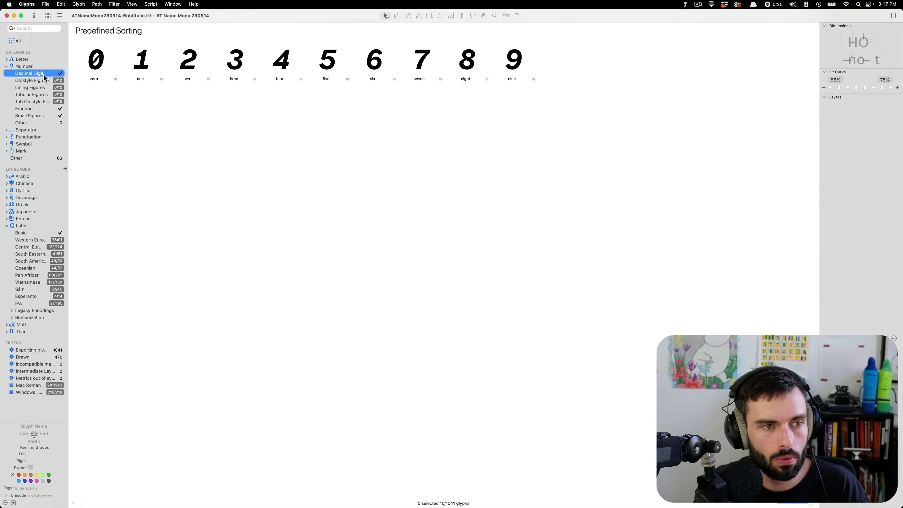
click(24, 137)
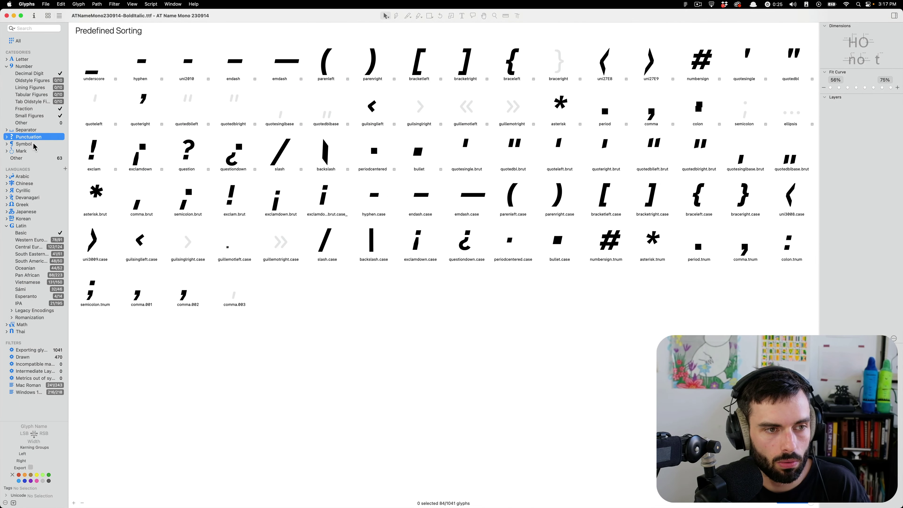
click(6, 137)
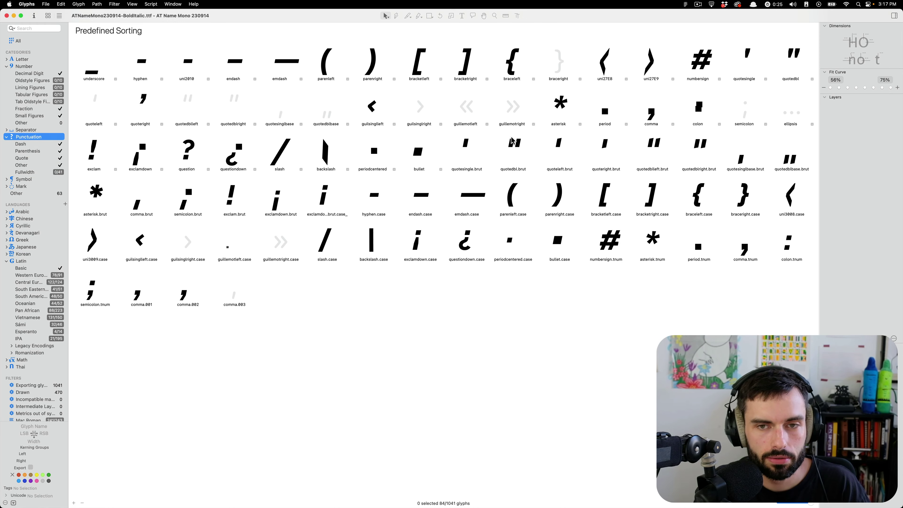
Step: Bring the Finder window of the v00 folder forward and move it slightly up and to the left
key(ctrl+Up)
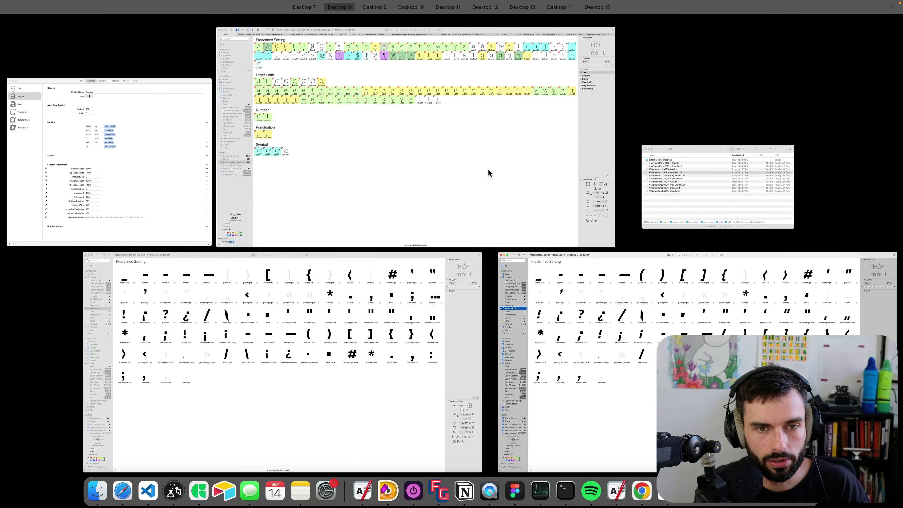
click(751, 201)
drag(449, 153, 411, 127)
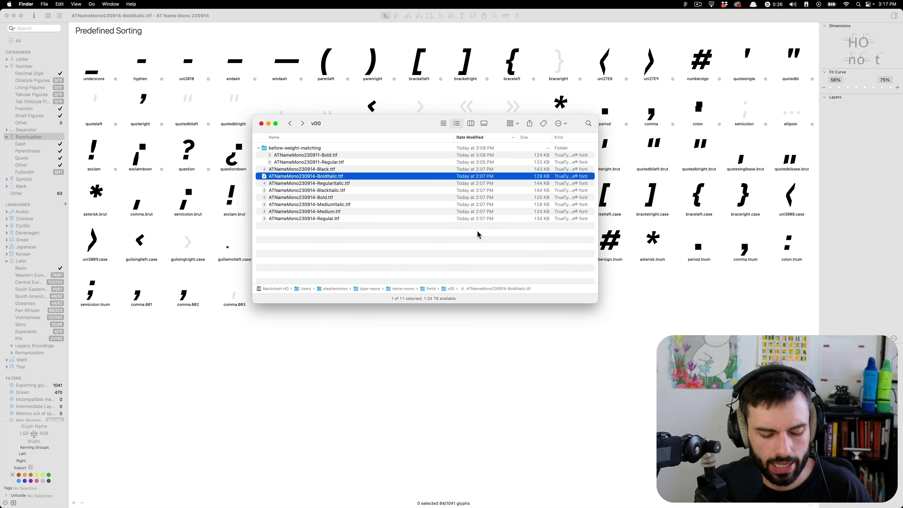
Step: Launch Font Proofer so that its start window for creating or opening a proof appears
key(alt)
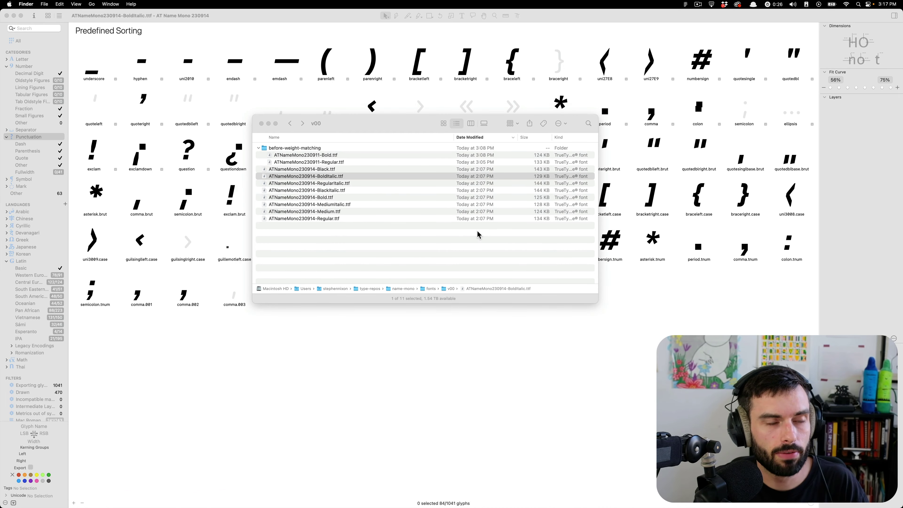
key(t)
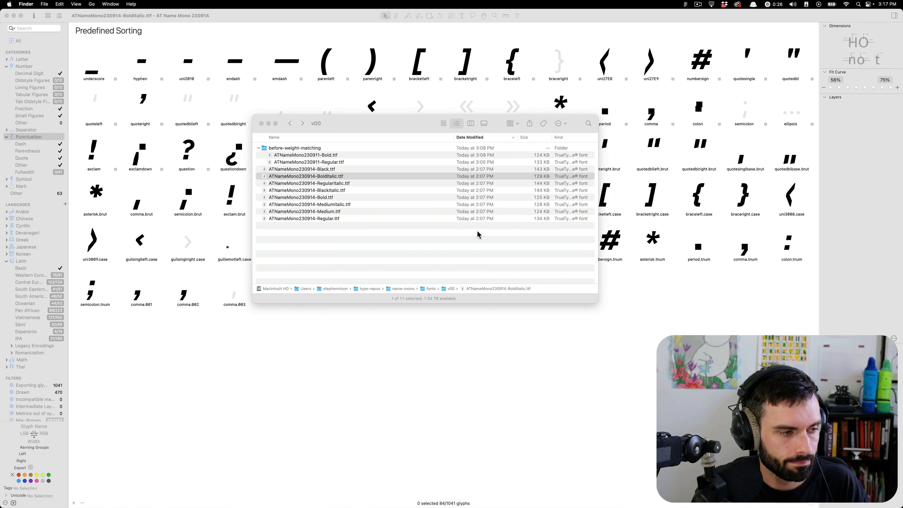
key(Escape)
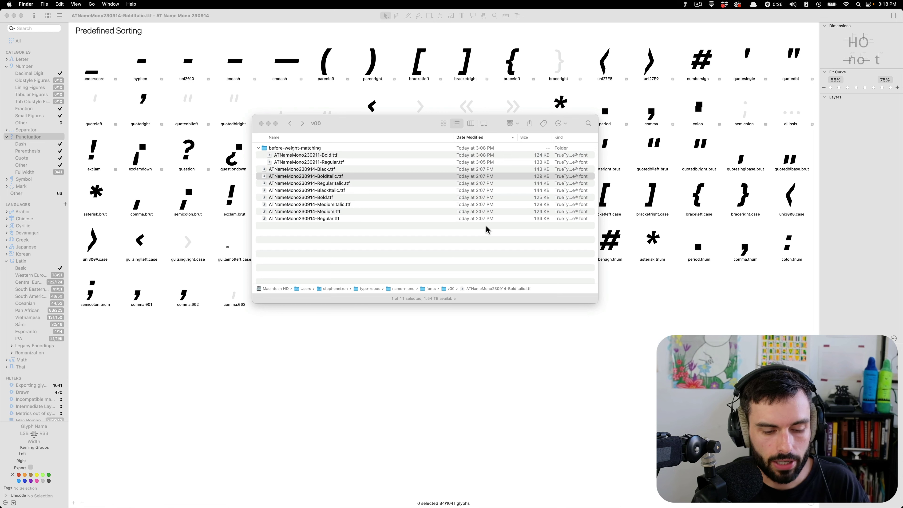
key(alt)
key(t)
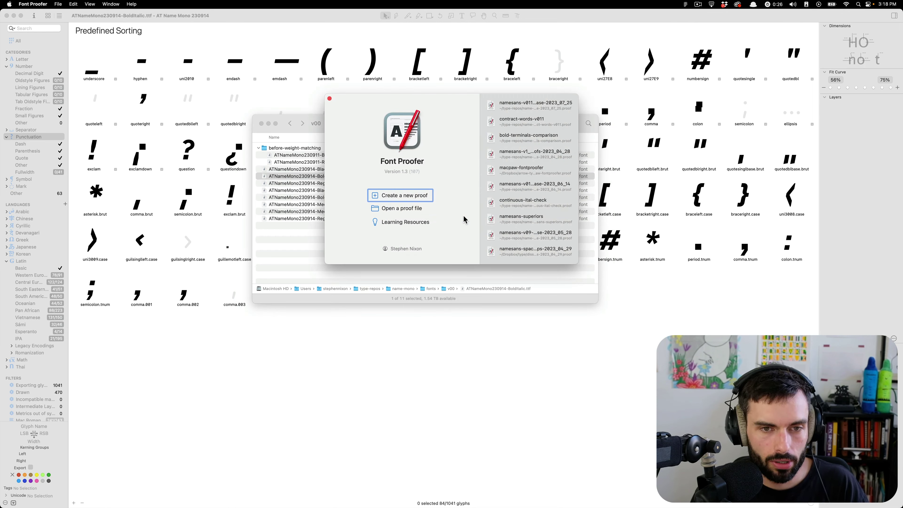
mouse_move(146, 505)
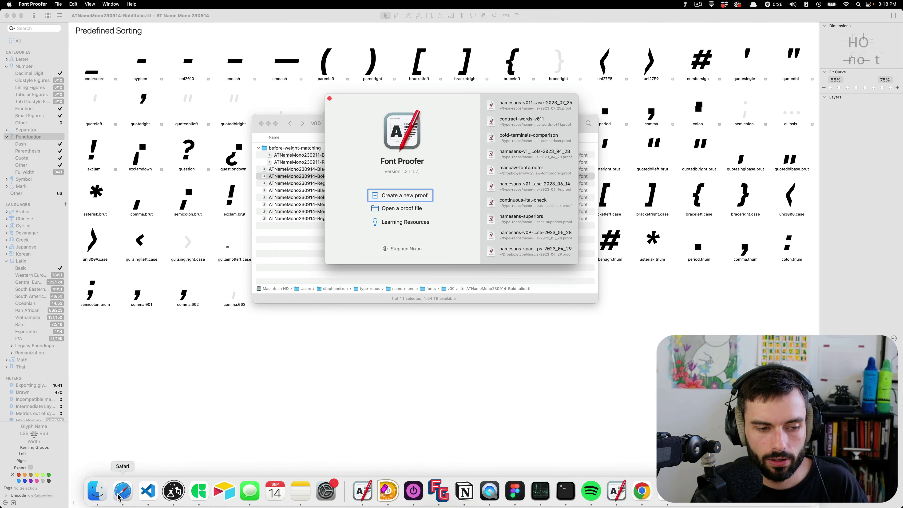
Step: Switch to Safari and open the fontproofer.com website in a new tab
click(122, 491)
key(super+t)
text(fontproof)
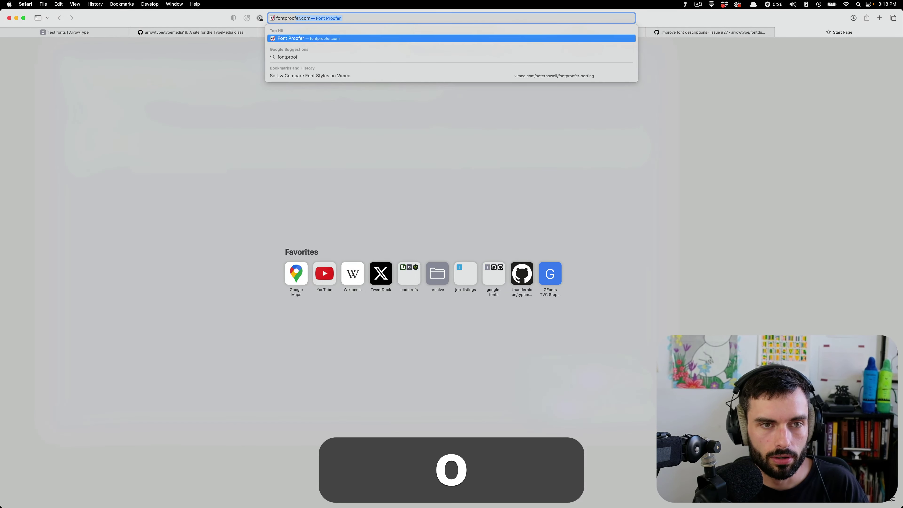
key(Return)
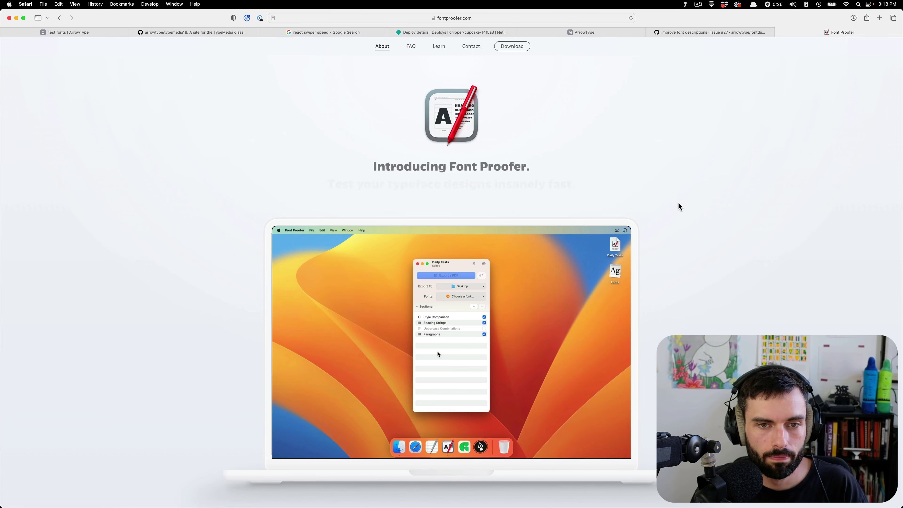
Step: Look through the Font Proofer home page, including its proof layouts, Glyphs and RoboFont integration, and planned features
scroll(679, 207, down, 5)
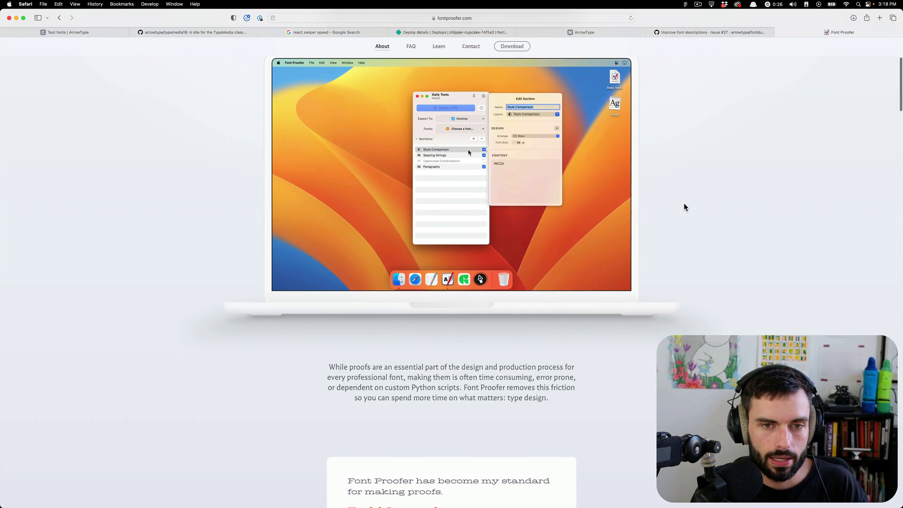
scroll(685, 204, down, 3)
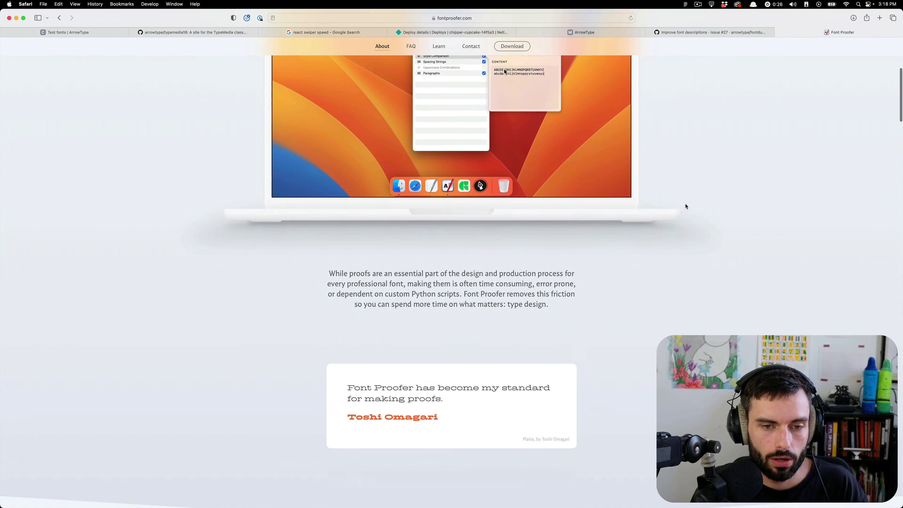
scroll(685, 206, down, 15)
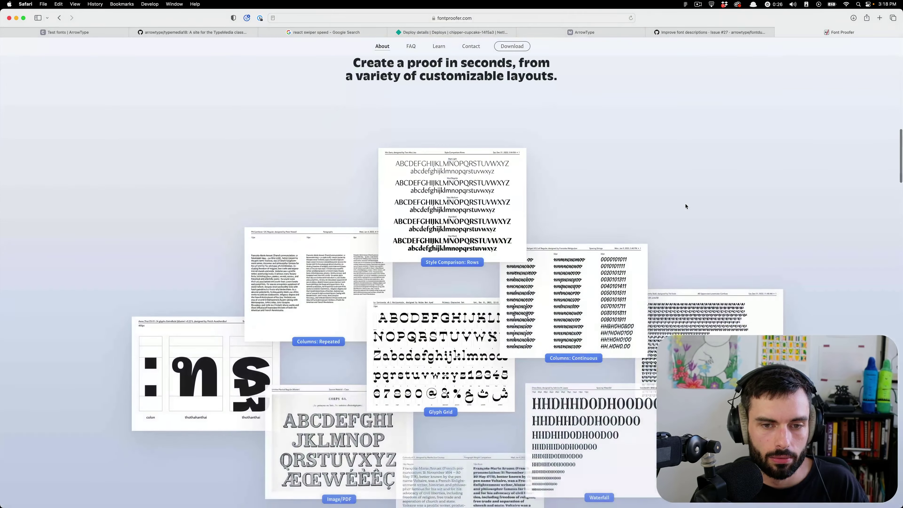
scroll(686, 206, down, 4)
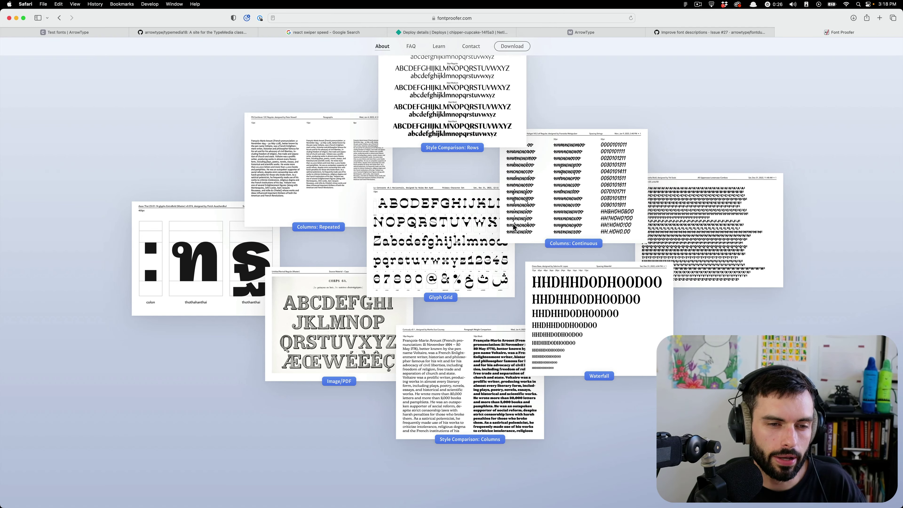
scroll(514, 227, down, 20)
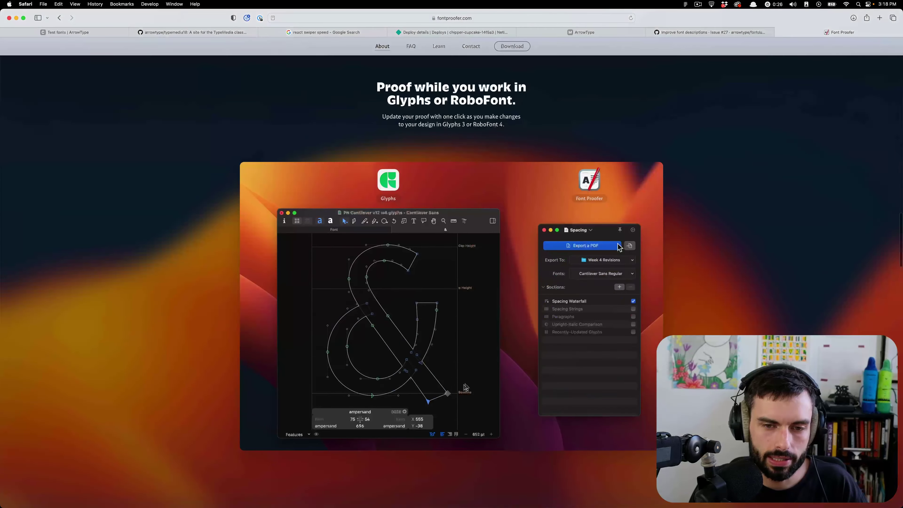
scroll(674, 250, down, 15)
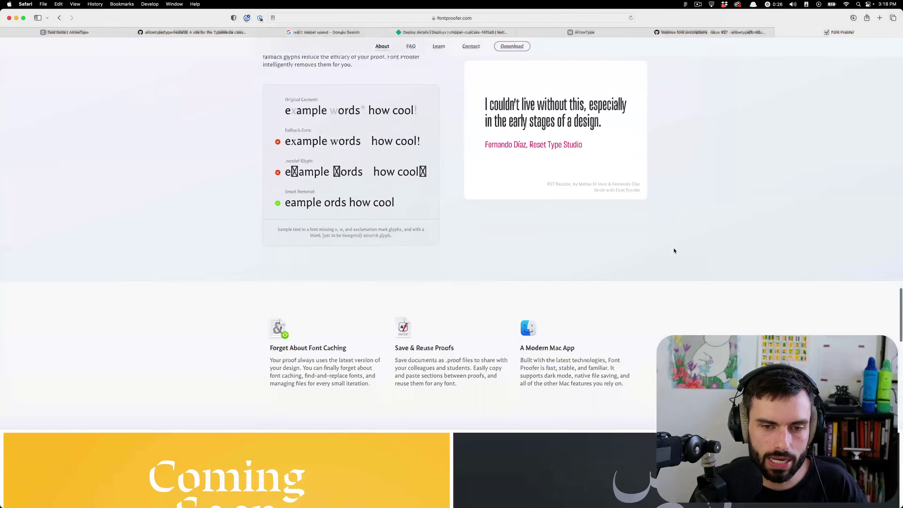
scroll(674, 251, down, 10)
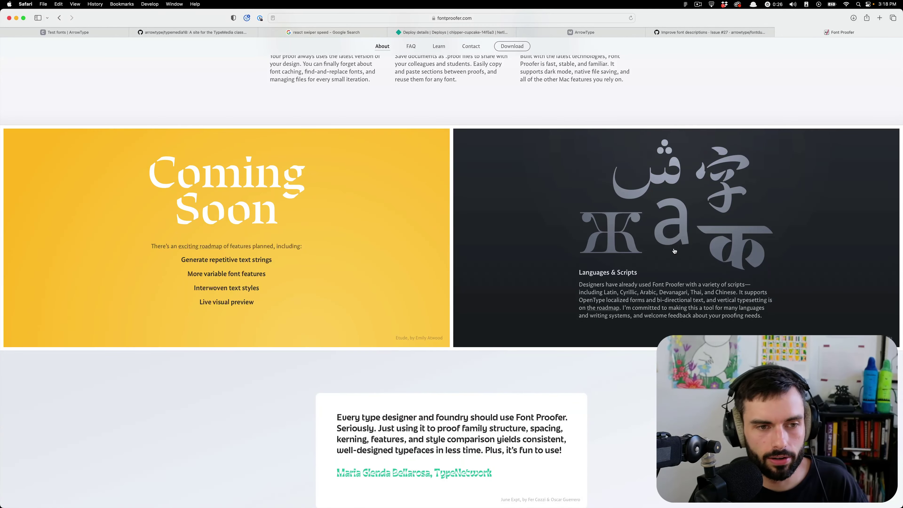
scroll(675, 251, down, 10)
scroll(674, 250, up, 20)
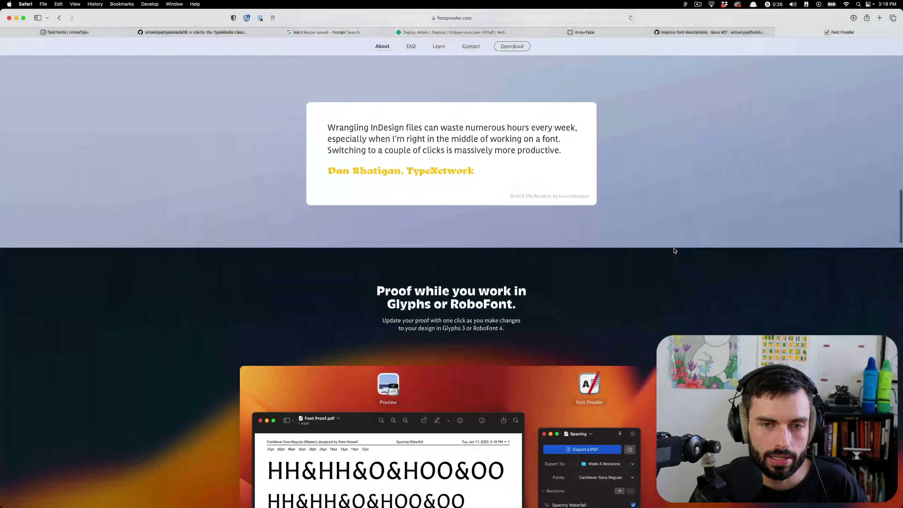
scroll(674, 250, up, 20)
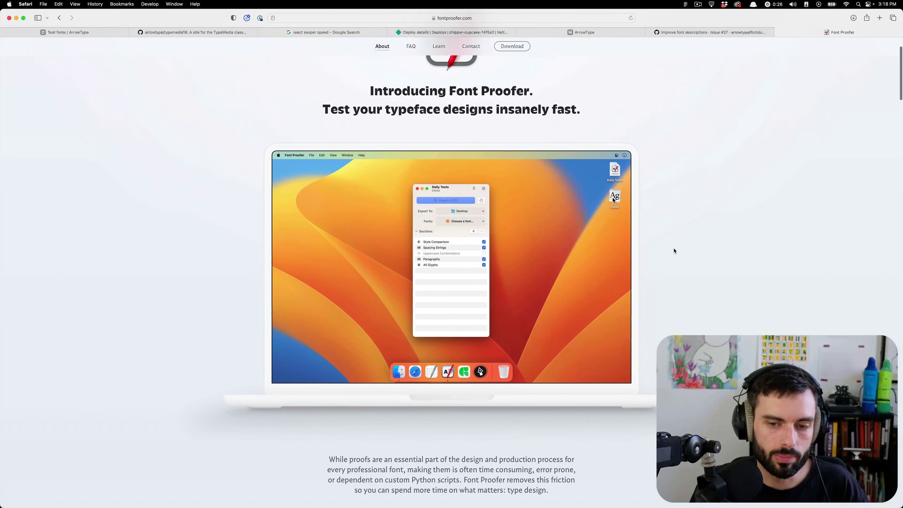
scroll(678, 239, up, 3)
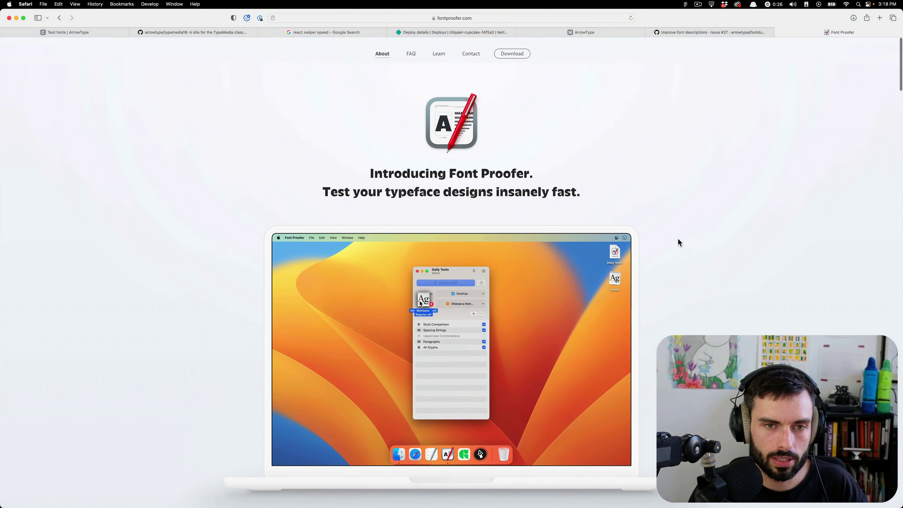
scroll(678, 239, down, 1)
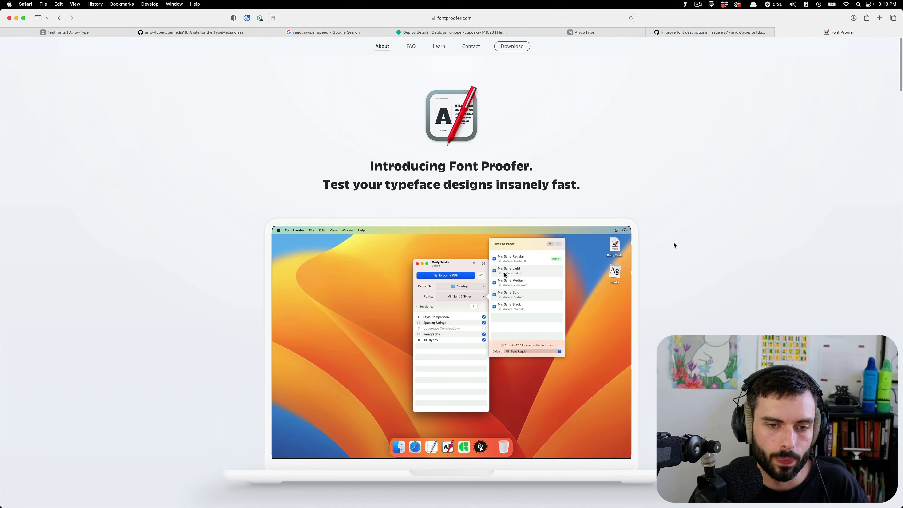
Step: Return to Font Proofer and create a new proof with the Bold export of the six-master AT Name Mono 230914 project open in Glyphs
key(ctrl+Right)
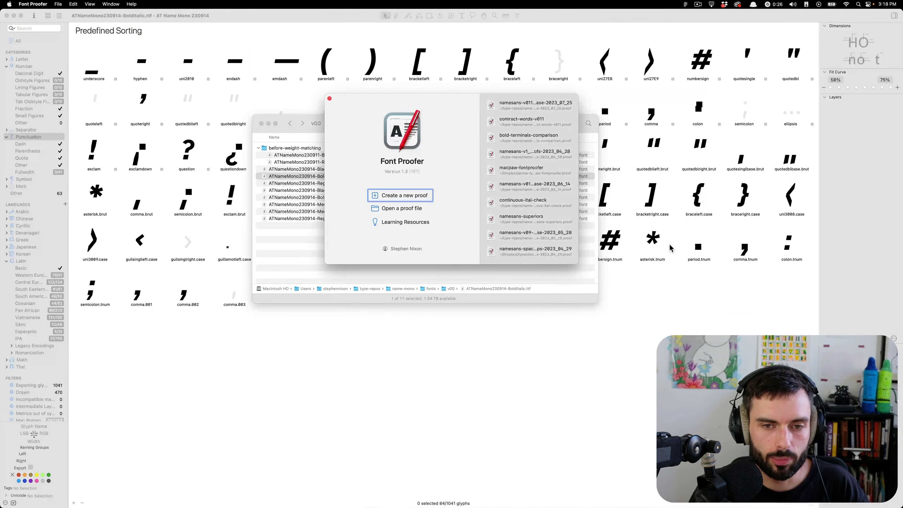
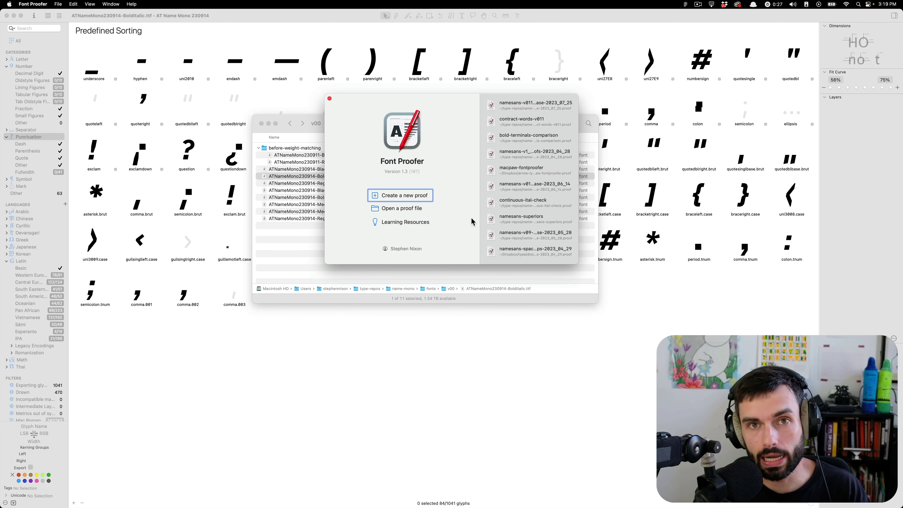
click(416, 198)
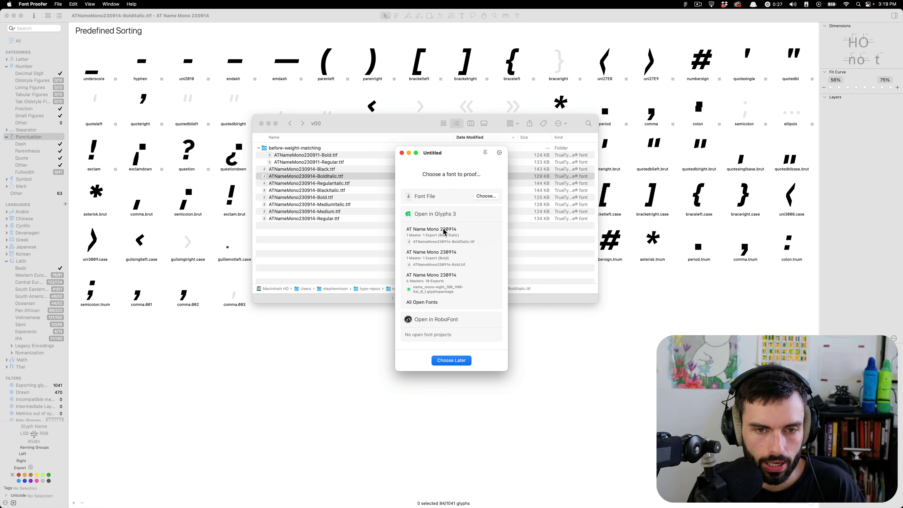
scroll(442, 283, down, 1)
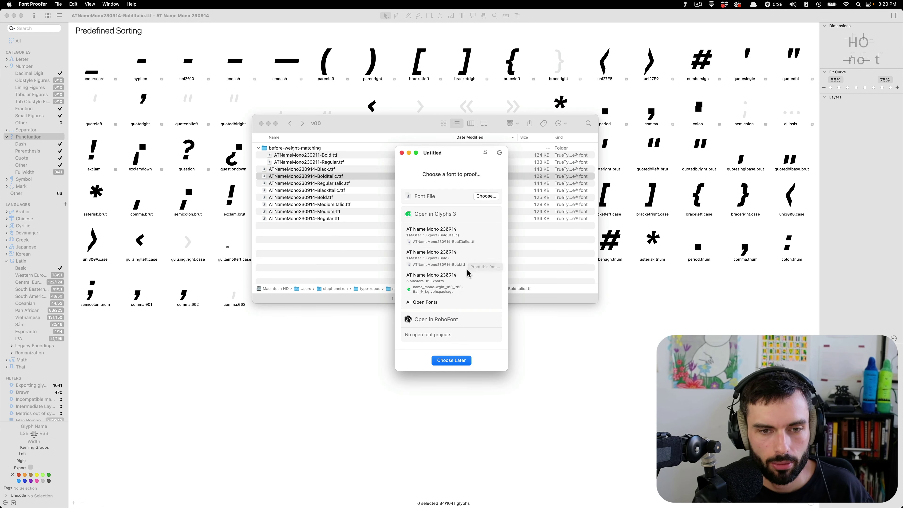
click(467, 295)
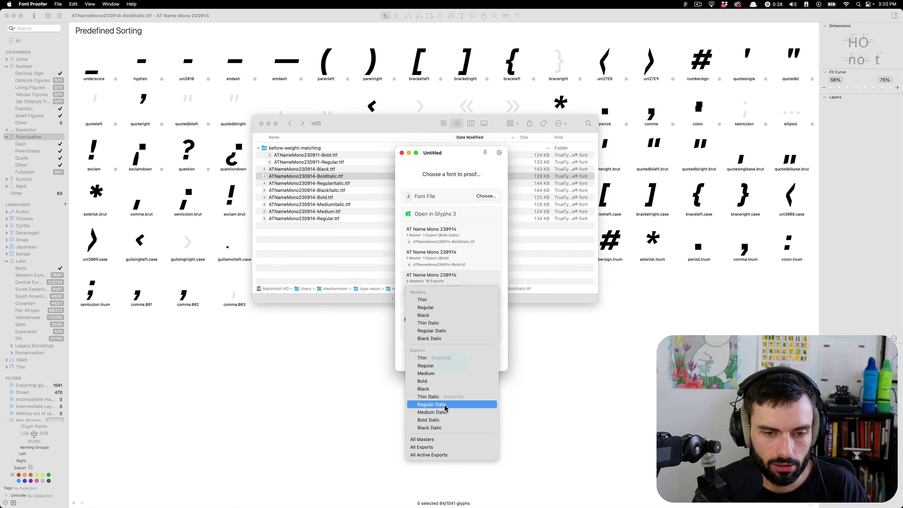
click(436, 386)
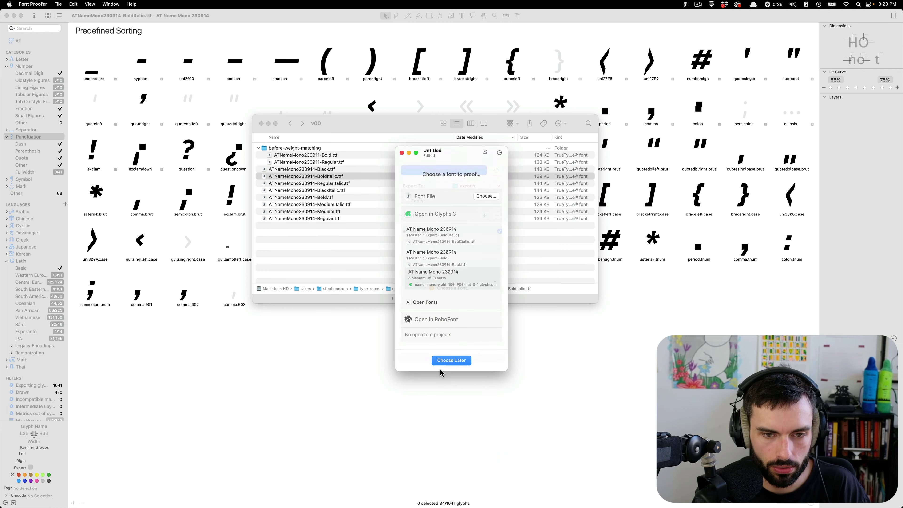
Step: Add the Bold Italic export of the same AT Name Mono 230914 Glyphs project to the fonts to proof
click(496, 202)
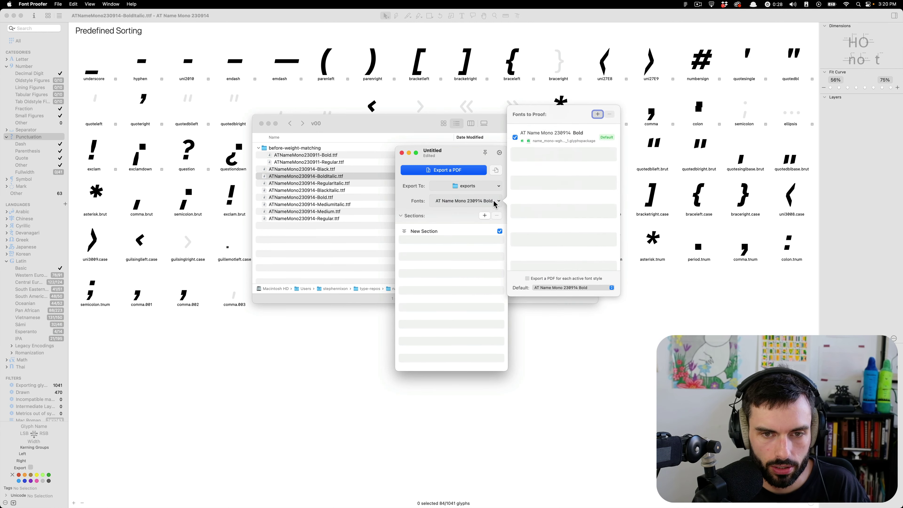
click(597, 115)
mouse_move(682, 204)
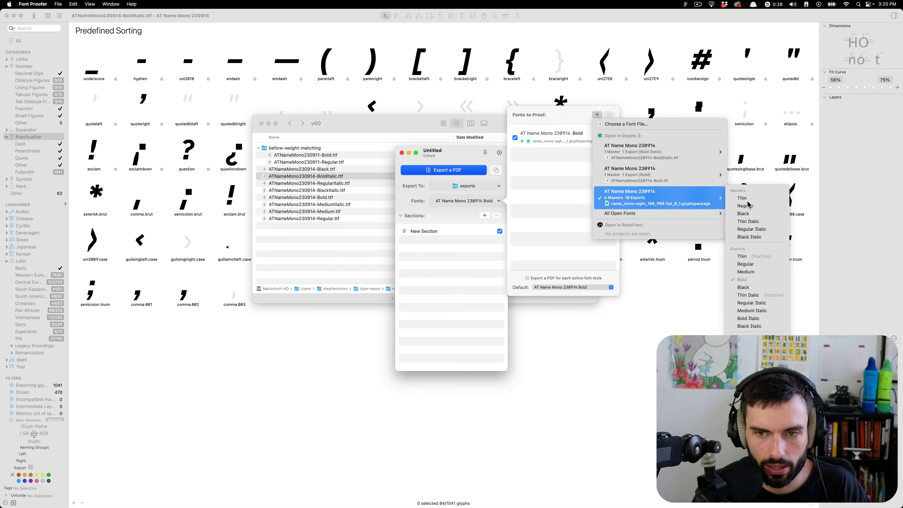
click(756, 318)
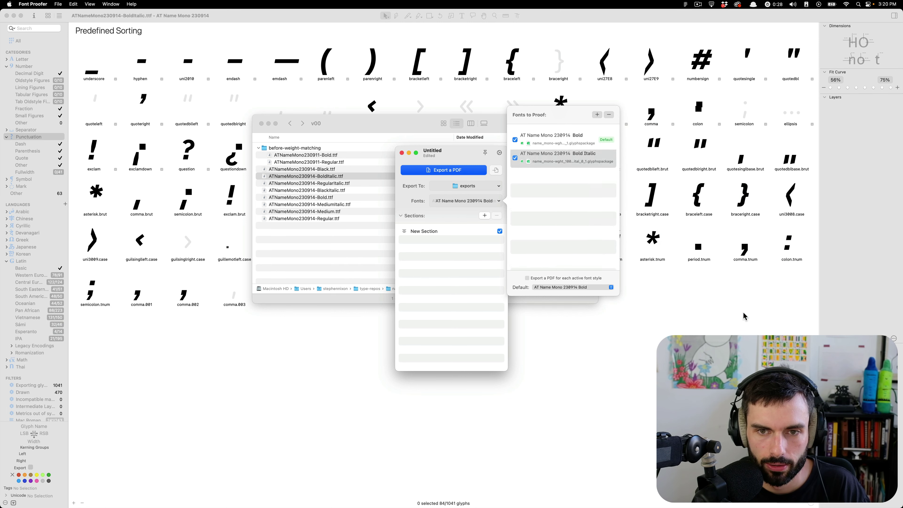
click(570, 210)
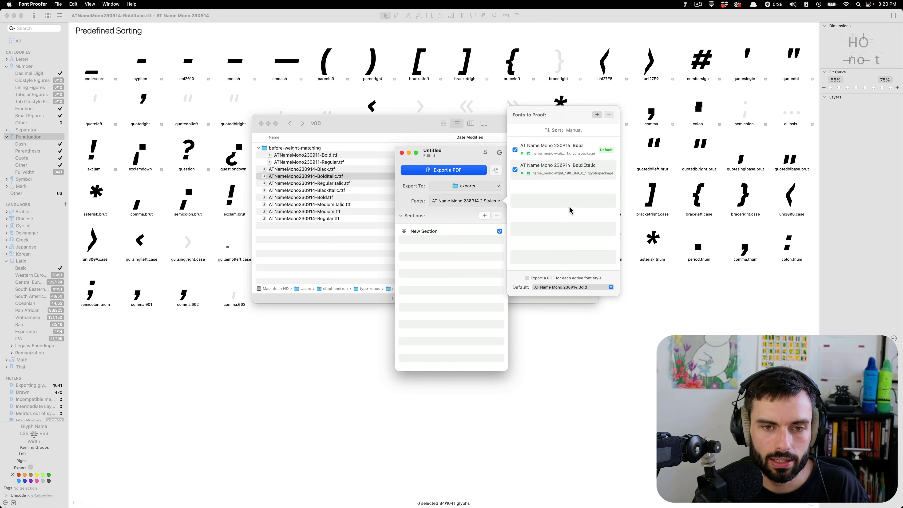
click(487, 266)
Step: Move the proof window slightly down and to the left, and close the v00 Finder window behind it
click(456, 234)
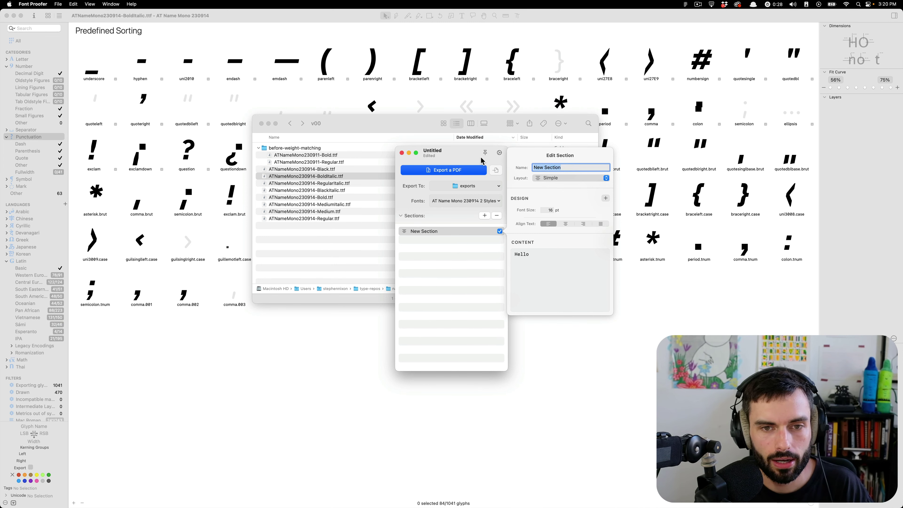
drag(470, 156, 426, 174)
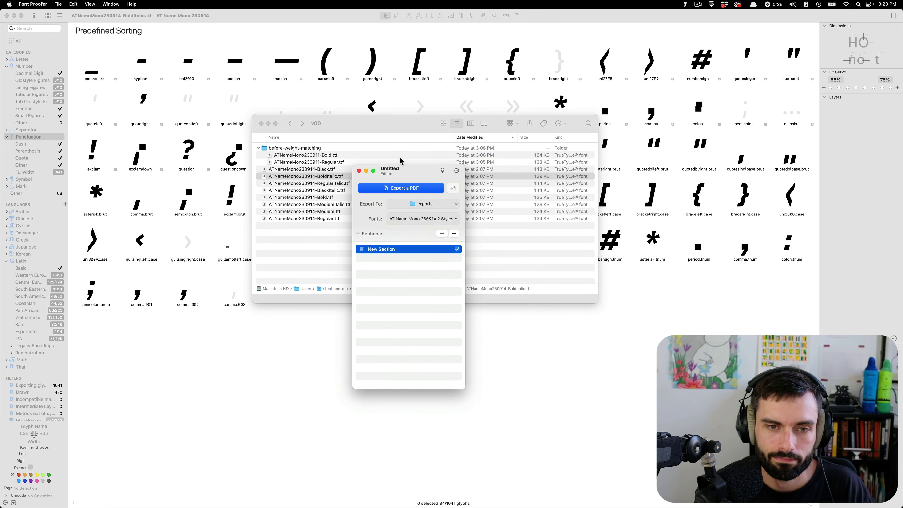
click(263, 123)
click(444, 220)
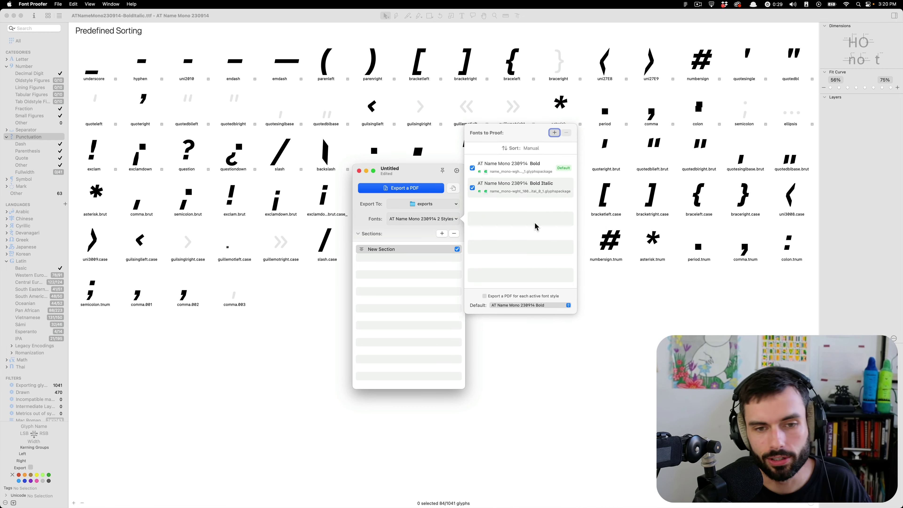
Step: Set the new section's layout to Glyph Grid and clear its sample content so that all glyphs are included
double_click(416, 250)
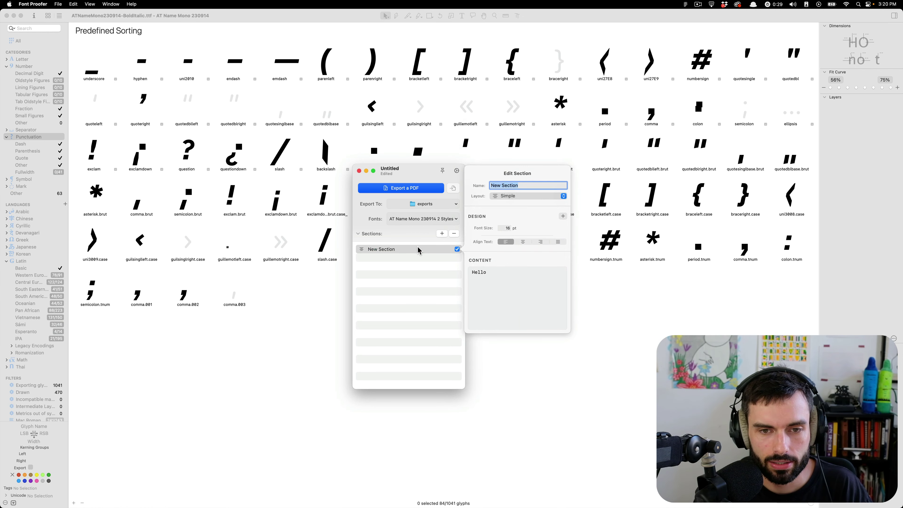
key(Tab)
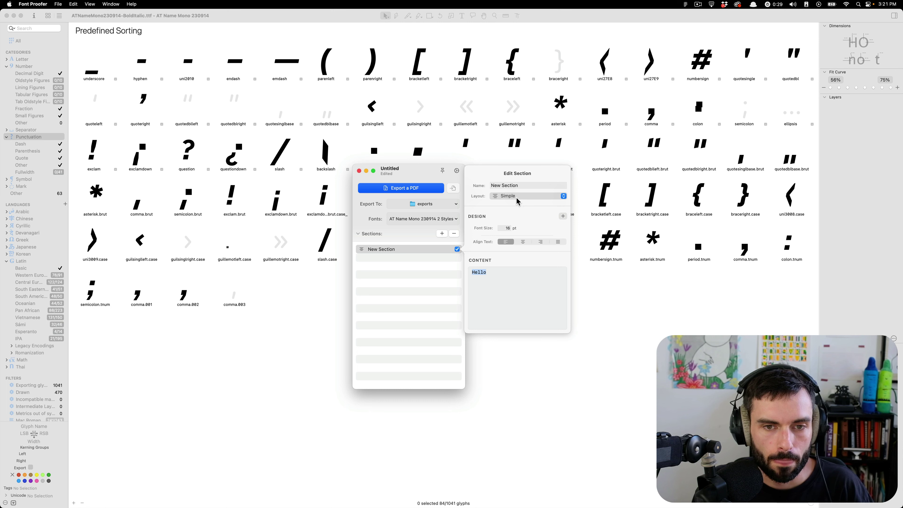
click(517, 201)
click(516, 235)
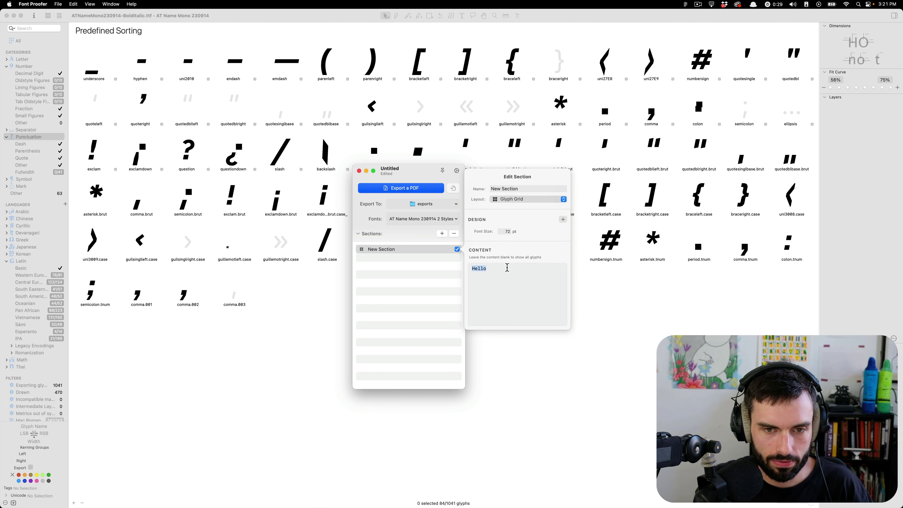
key(BackSpace)
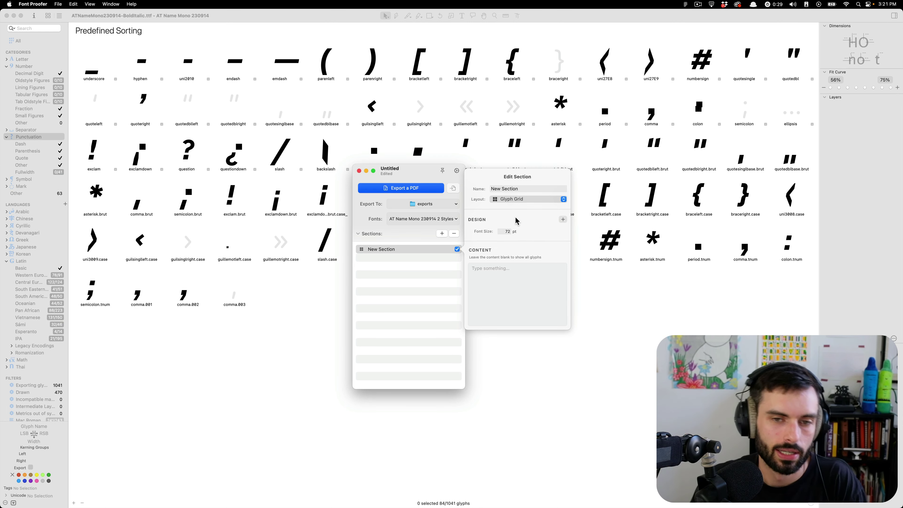
Step: Rename the glyph grid section as "All Glyphs"
triple_click(523, 188)
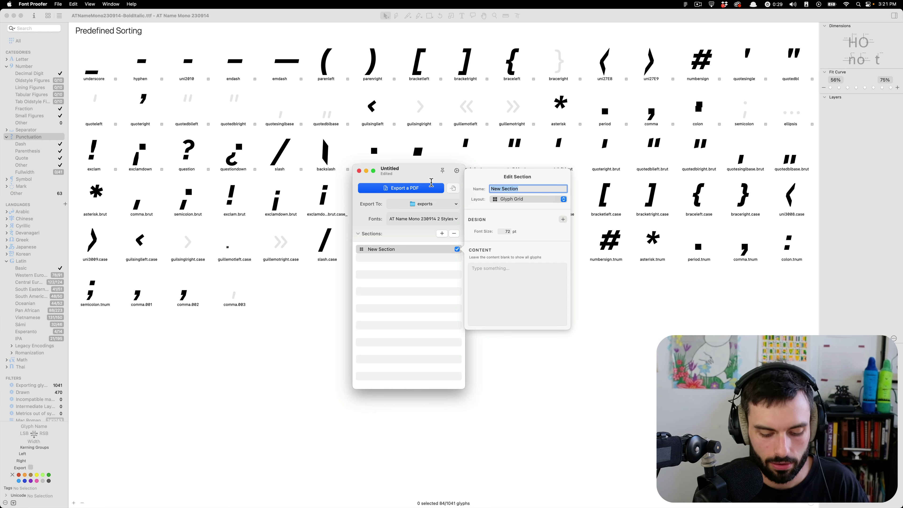
text(AkllL)
key(BackSpace)
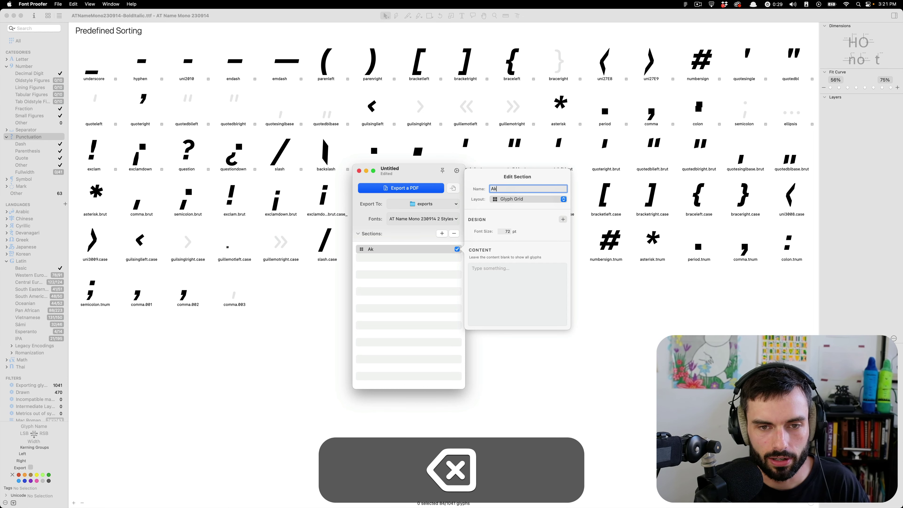
text(l Glyphs)
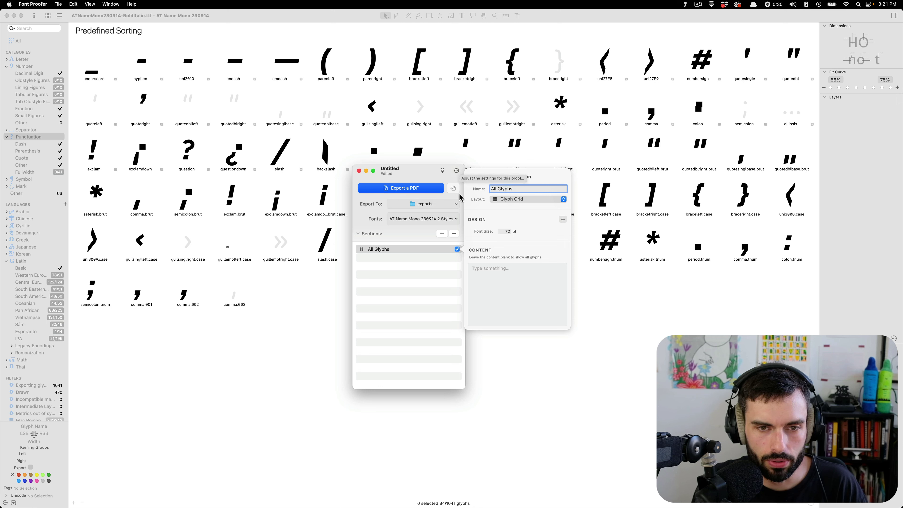
Step: In the proof settings, enable adding the style name to the exported PDF's file name
click(457, 172)
click(457, 172)
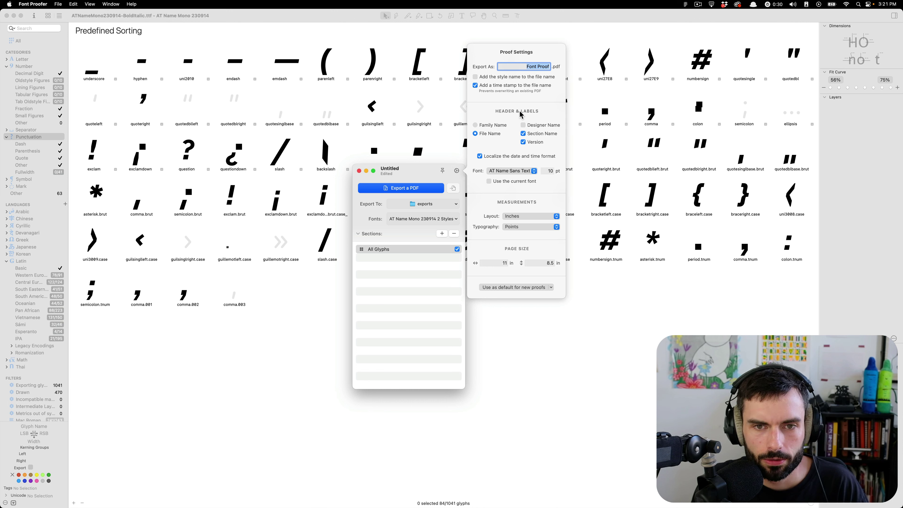
click(515, 78)
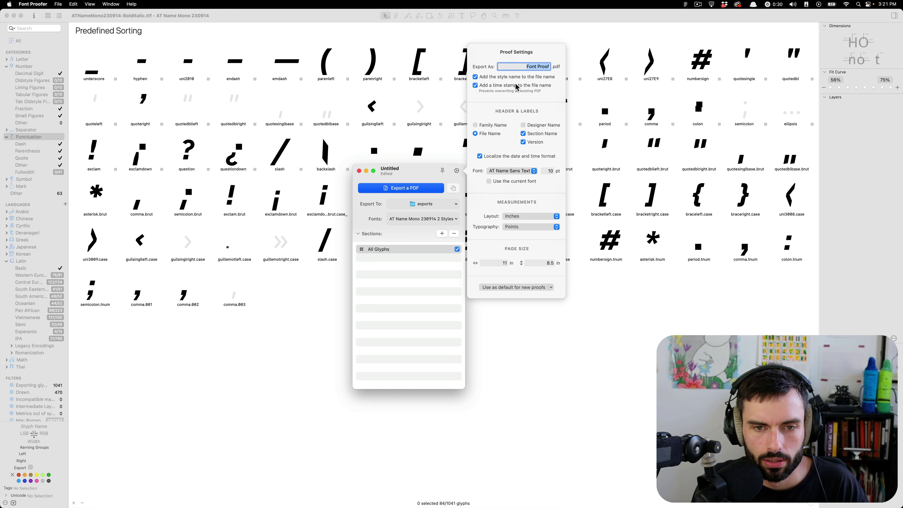
Step: Create a folder named "proofs" inside name-mono and set it as the proof's export destination
click(427, 205)
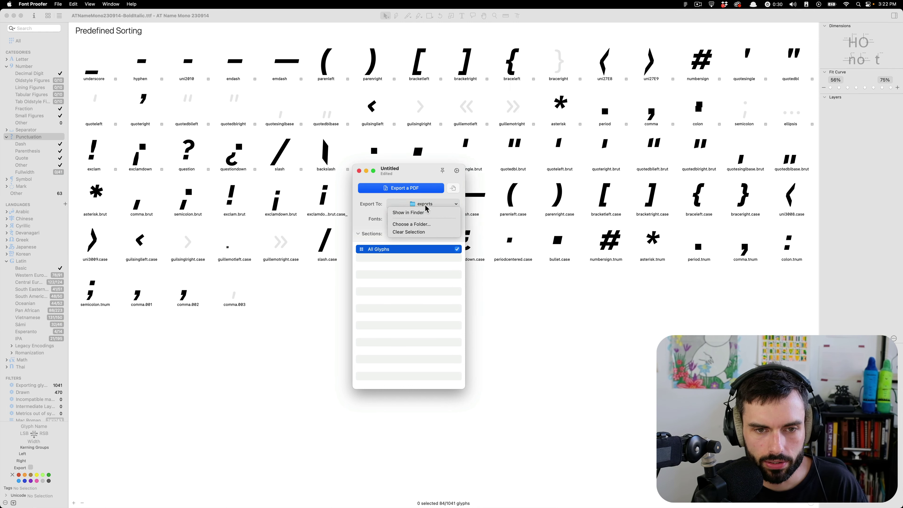
click(420, 225)
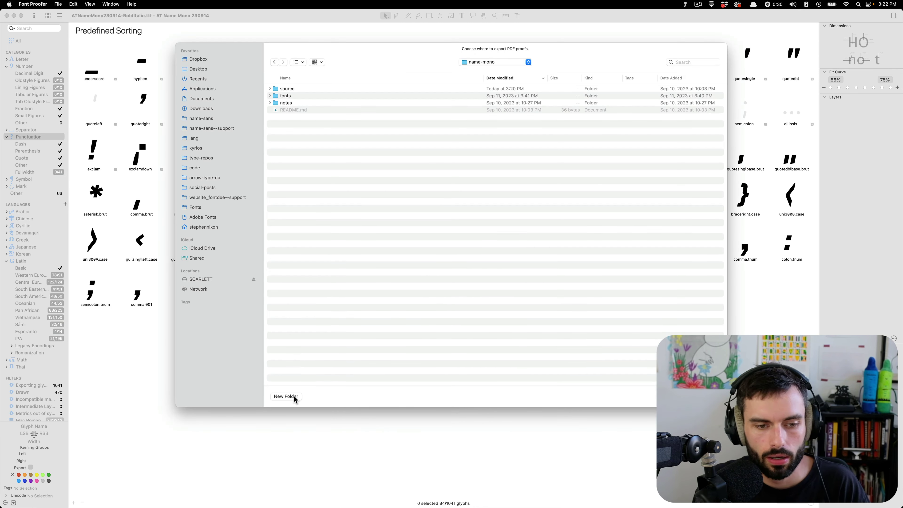
click(295, 397)
text(pro)
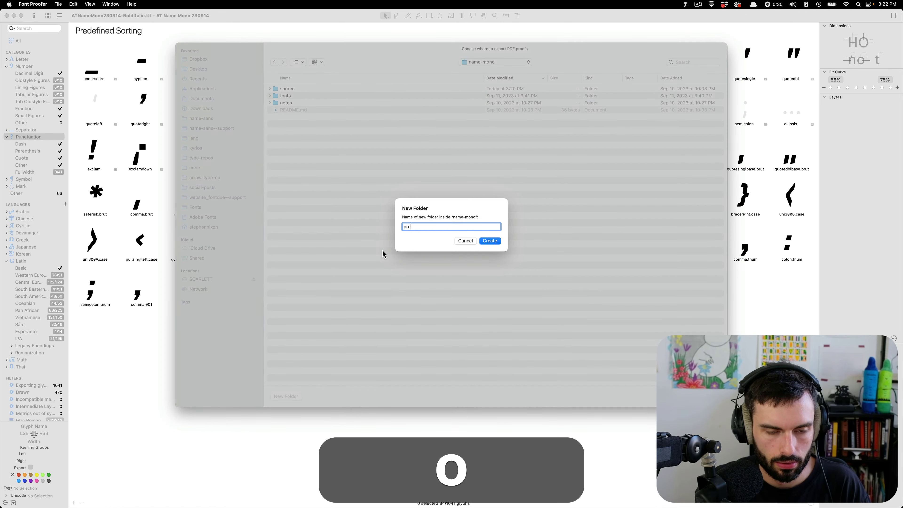
text(ofs)
key(Return)
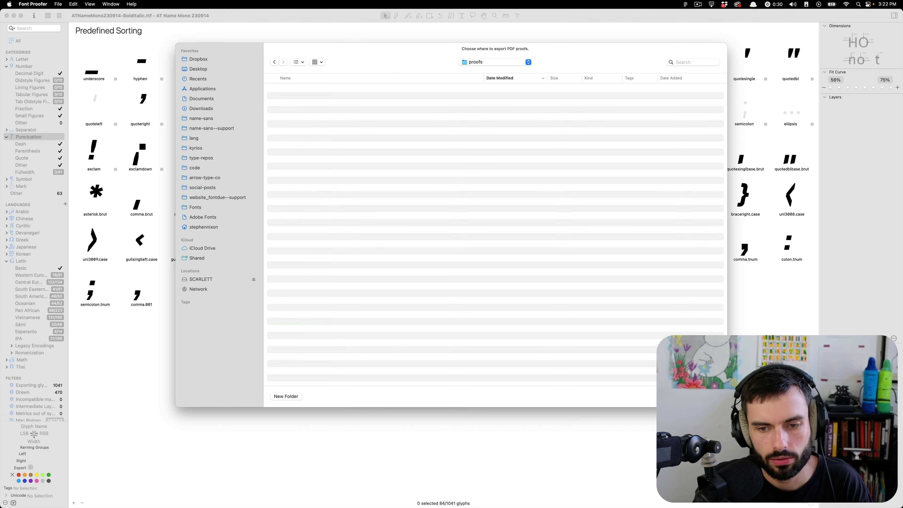
key(Return)
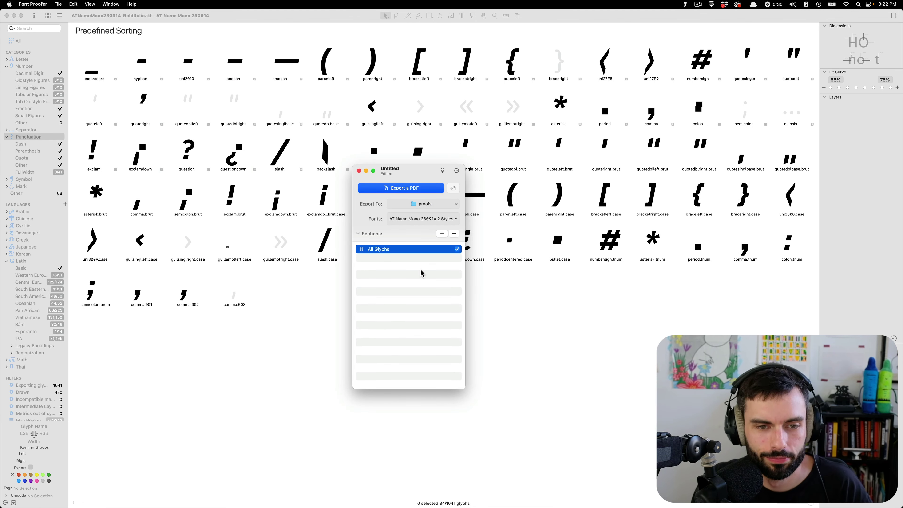
Step: Export the proof as a PDF, skim its page thumbnails, and show the file's proofs folder in Finder
click(415, 188)
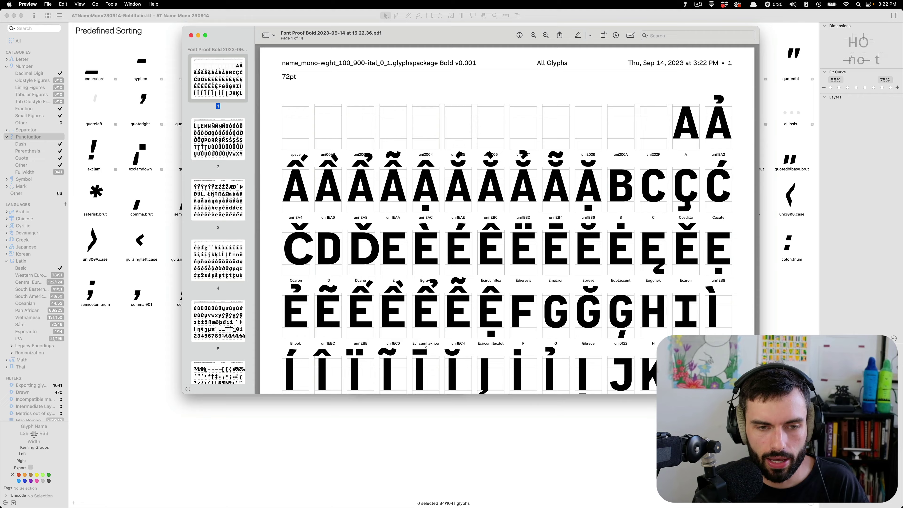
scroll(220, 371, down, 5)
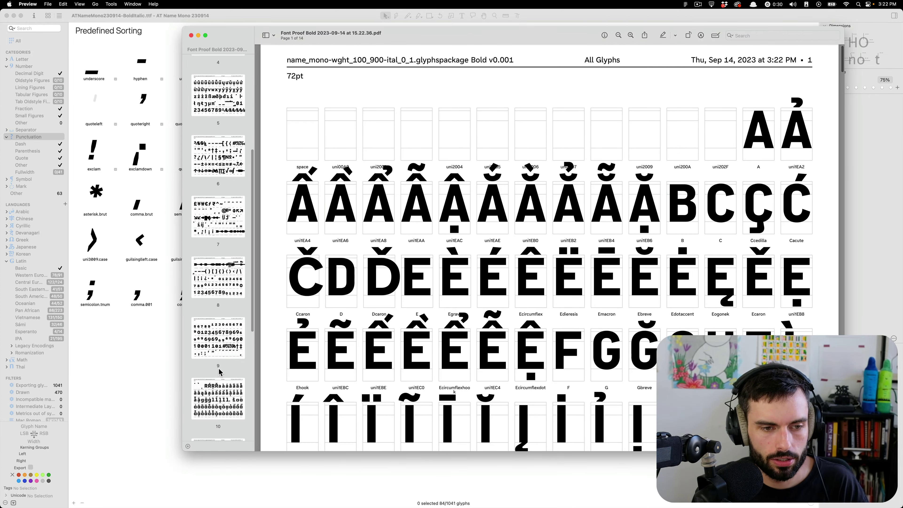
key(ctrl+Up)
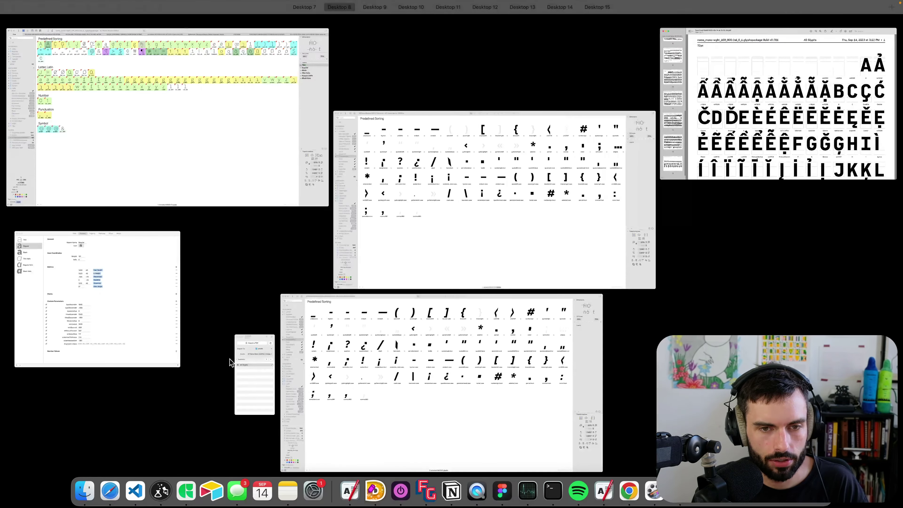
click(821, 120)
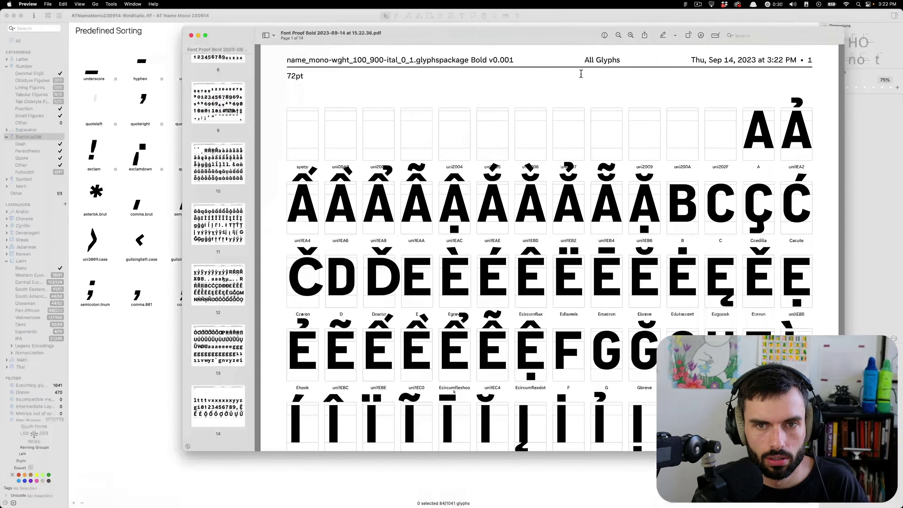
super+click(365, 36)
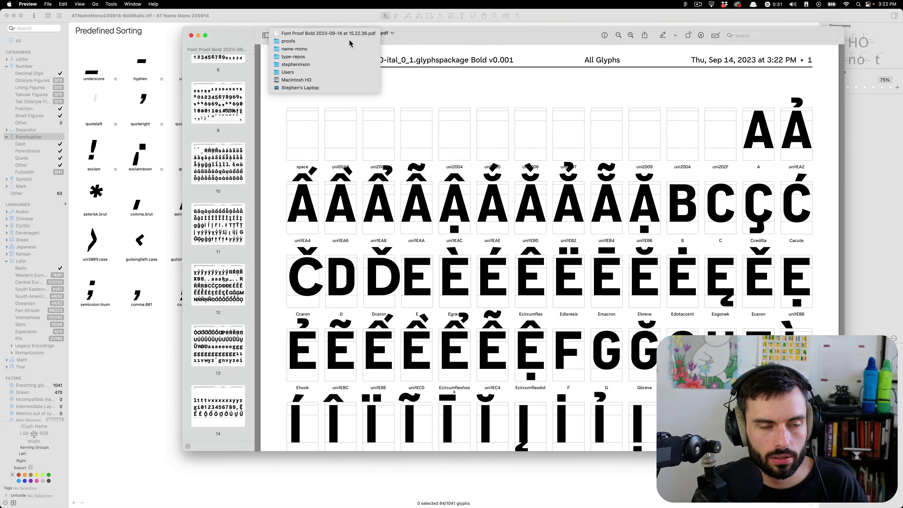
click(349, 44)
Step: Switch back to the Font Proofer proof, enable exporting a PDF for each active font style, and export the PDFs
key(ctrl+Up)
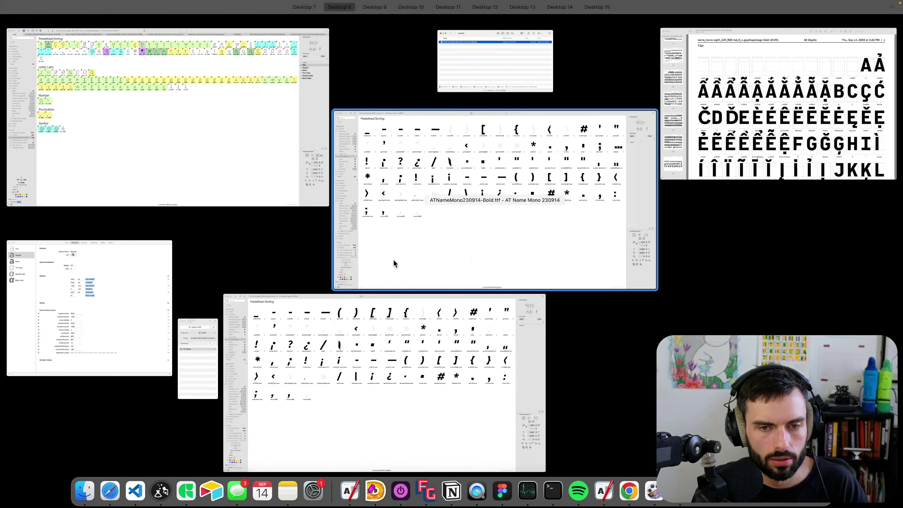
click(190, 358)
click(457, 170)
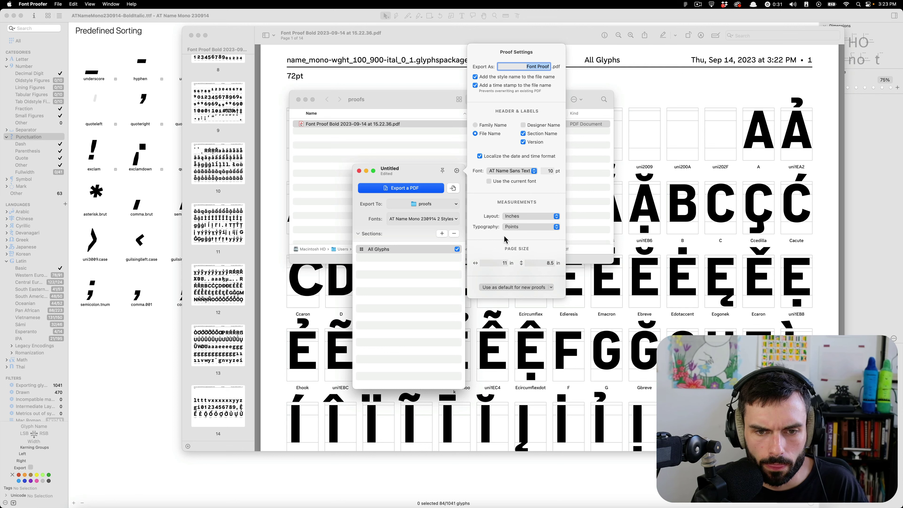
click(440, 232)
click(435, 219)
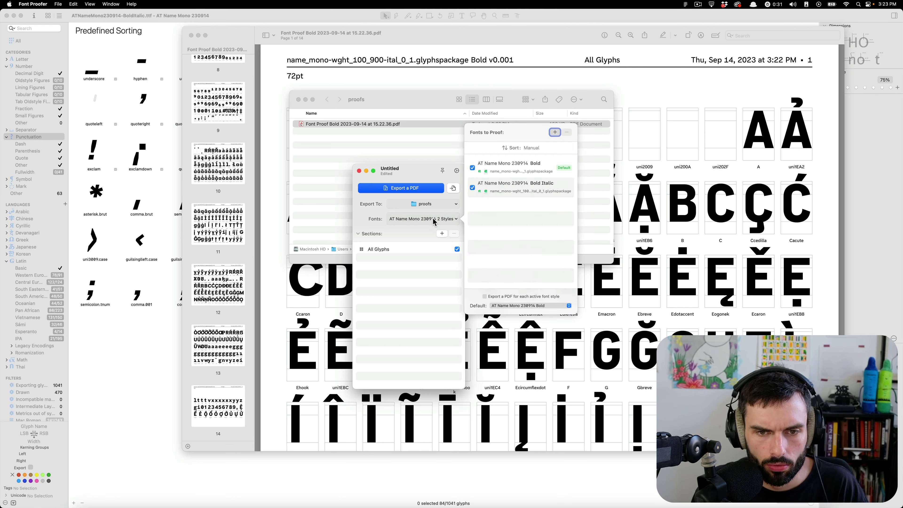
click(496, 298)
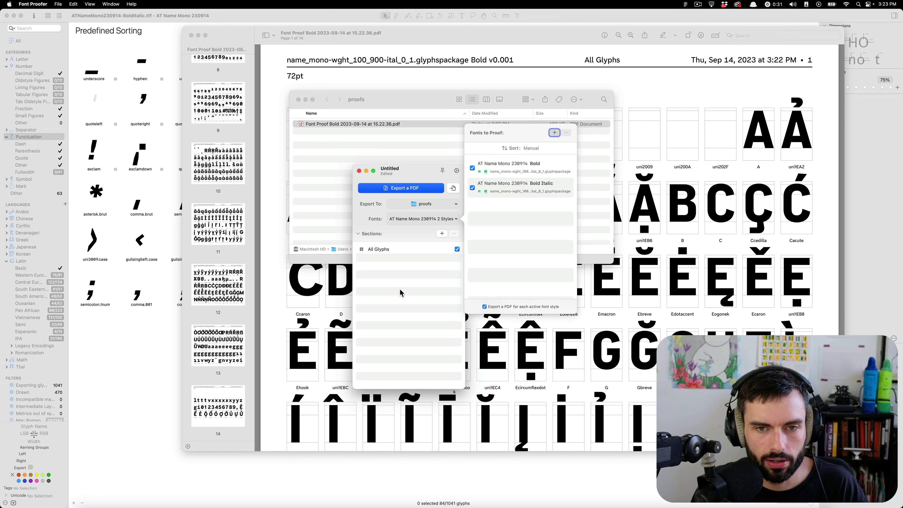
click(388, 320)
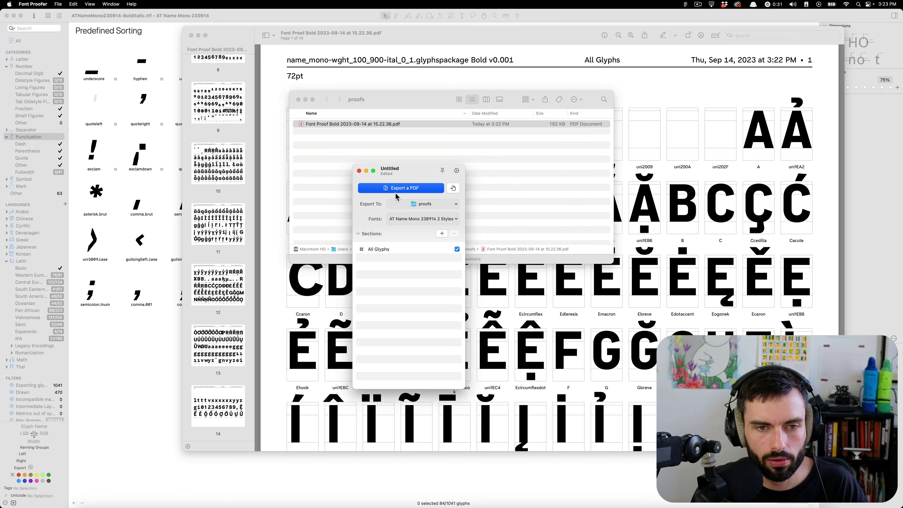
click(404, 190)
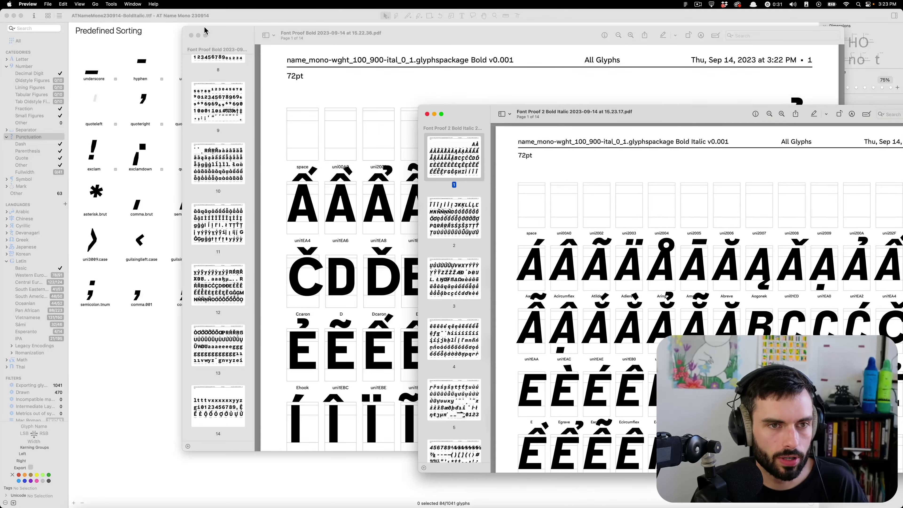
Step: Close the first exported Bold PDF, delete "Font Proof Bold 2023-09-14 at 15.22.36.pdf" from the proofs folder, and close that folder's window
click(191, 36)
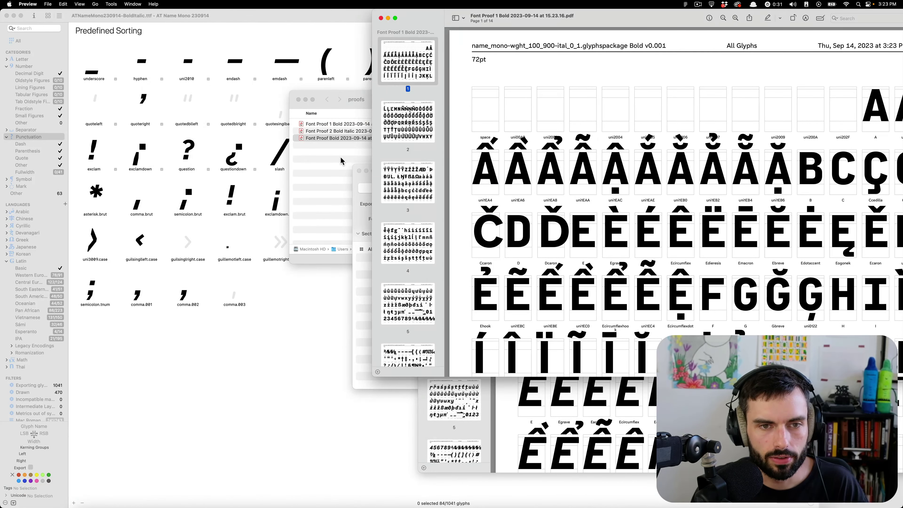
click(356, 104)
double_click(363, 97)
click(388, 133)
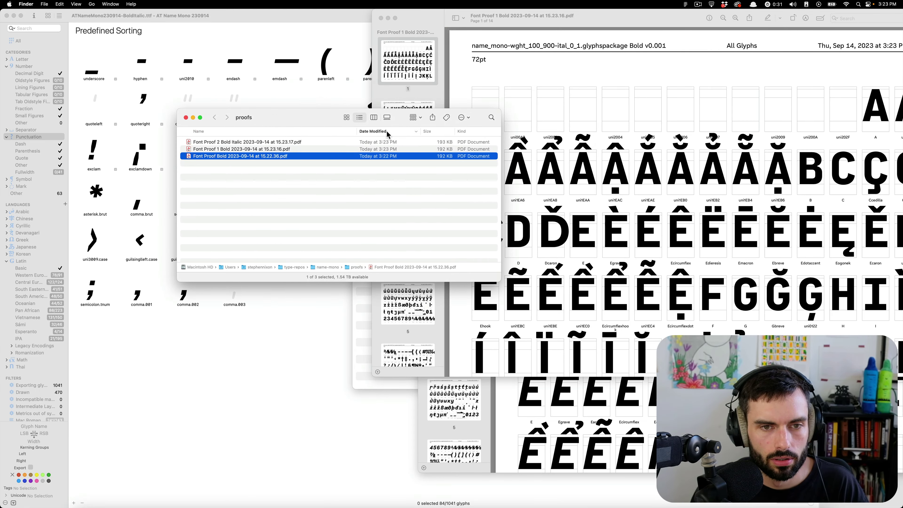
key(super+BackSpace)
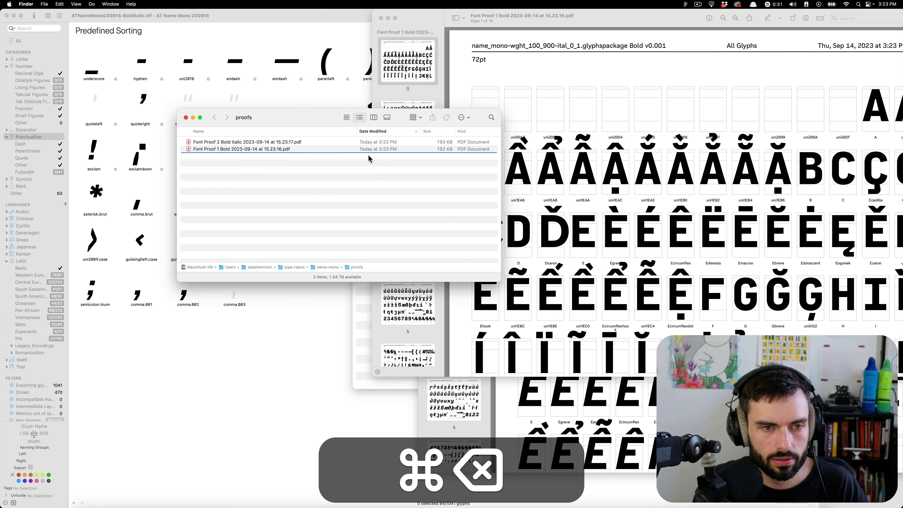
key(super+w)
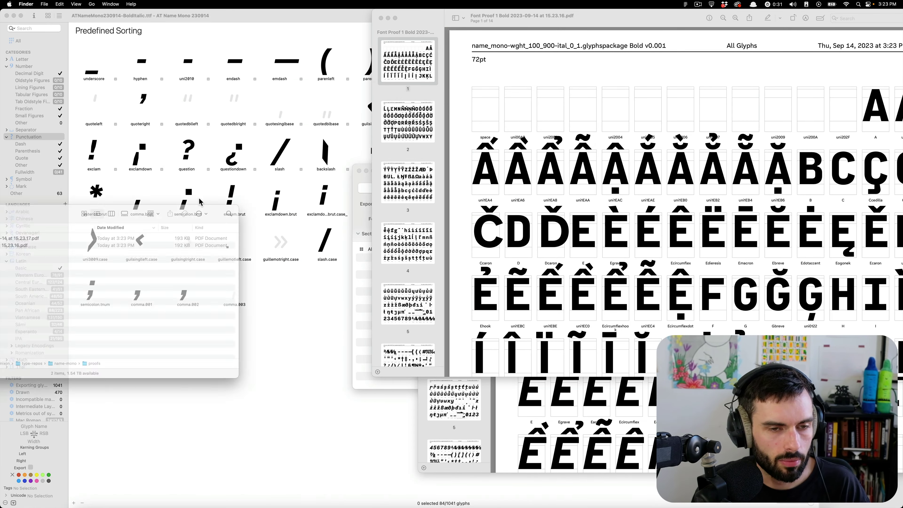
Step: Enlarge the Font Proof 1 Bold PDF window, zoom out to see whole pages, and examine the glyph grids through page 14
click(662, 26)
double_click(662, 26)
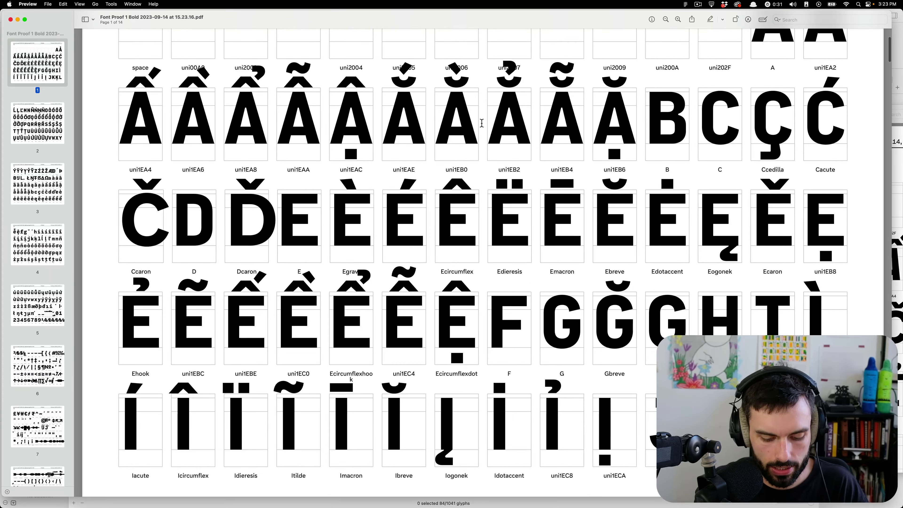
key(shift+super+minus)
key(shift+super+minus)
key(alt+Down)
key(alt+Down)
key(alt+Down)
key(alt+Down)
key(alt+Down)
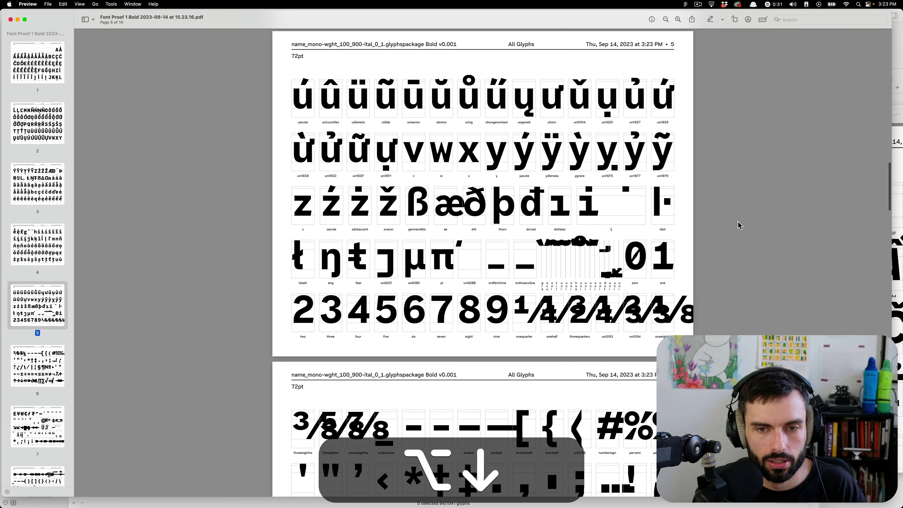
key(alt+Down)
key(alt+Down)
key(alt+Down)
key(alt+Down)
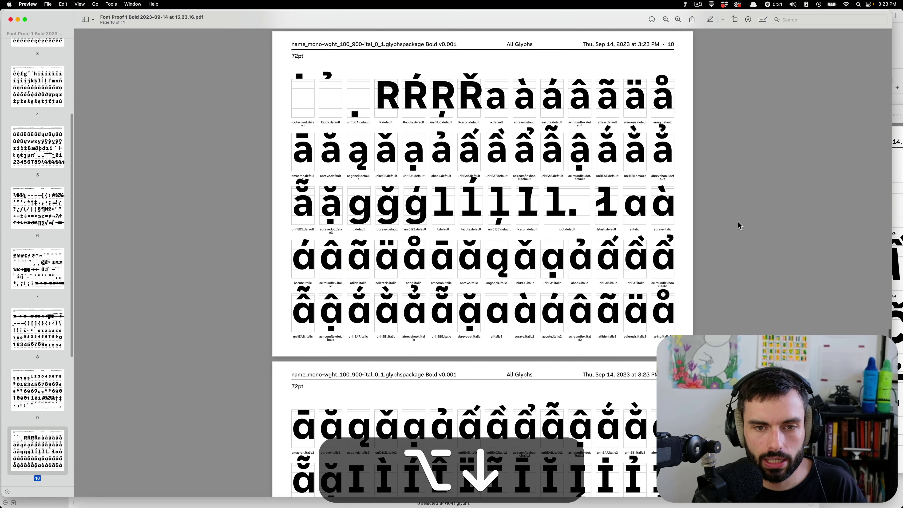
key(alt+Down)
key(alt+Down)
key(alt+Down)
key(alt+Down)
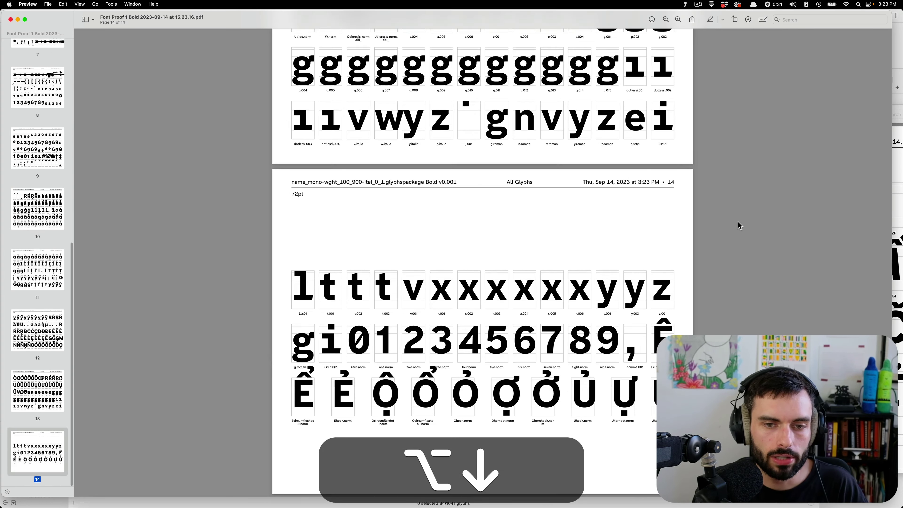
Step: Review the Bold proof's glyph grids backwards from page 14 to page 1
key(alt+Up)
key(alt+Up)
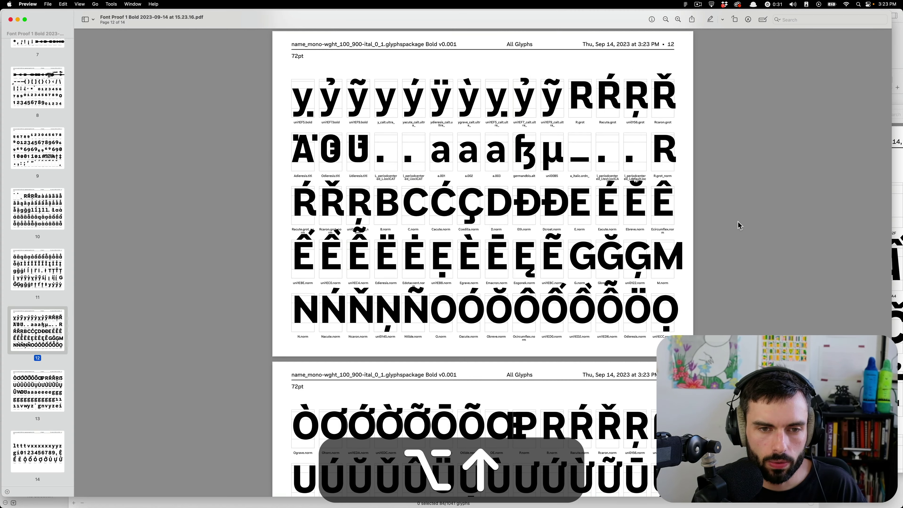
key(alt+Up)
key(alt+Up)
key(alt+Up)
key(alt+Up)
key(alt+Up)
key(alt+Up)
key(alt+Up)
key(alt+Up)
key(alt+Up)
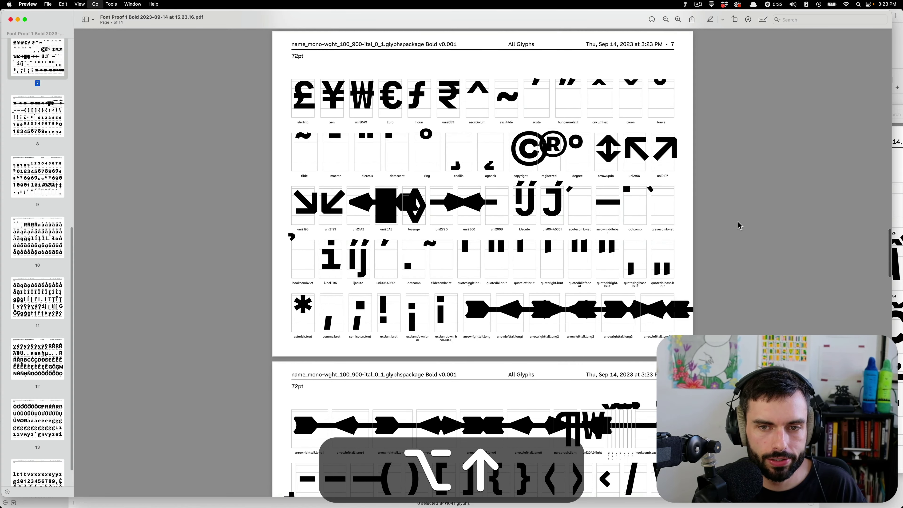
key(alt+Up)
key(alt+Up)
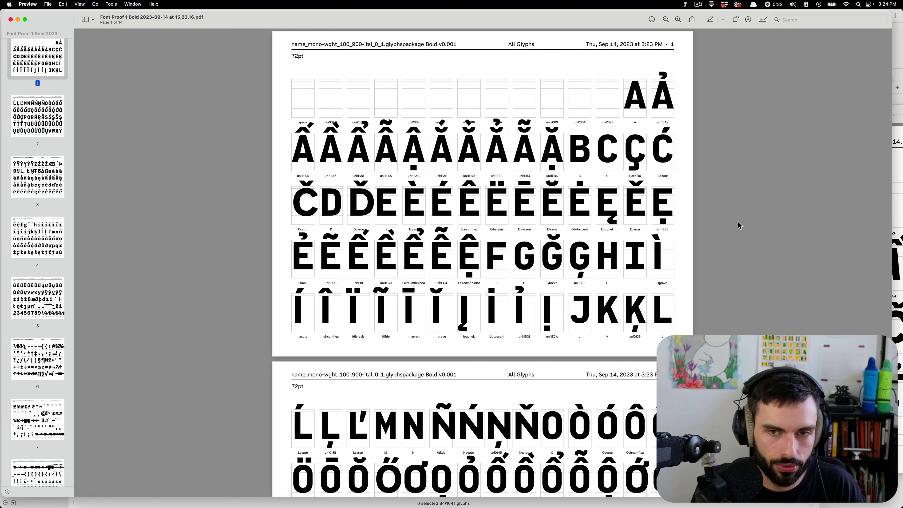
Step: Examine the Bold proof's letters, punctuation, symbols and figures again from page 1 to page 9
key(alt+Down)
key(alt+Down)
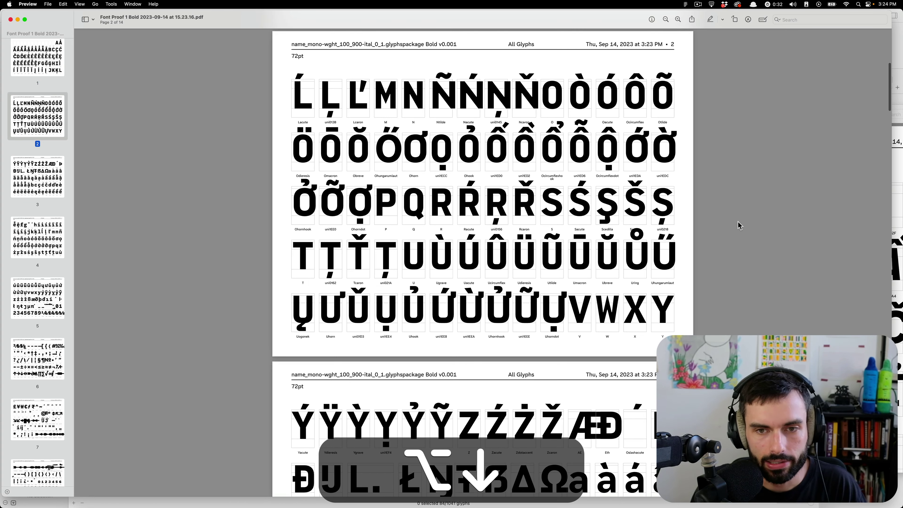
key(alt+Down)
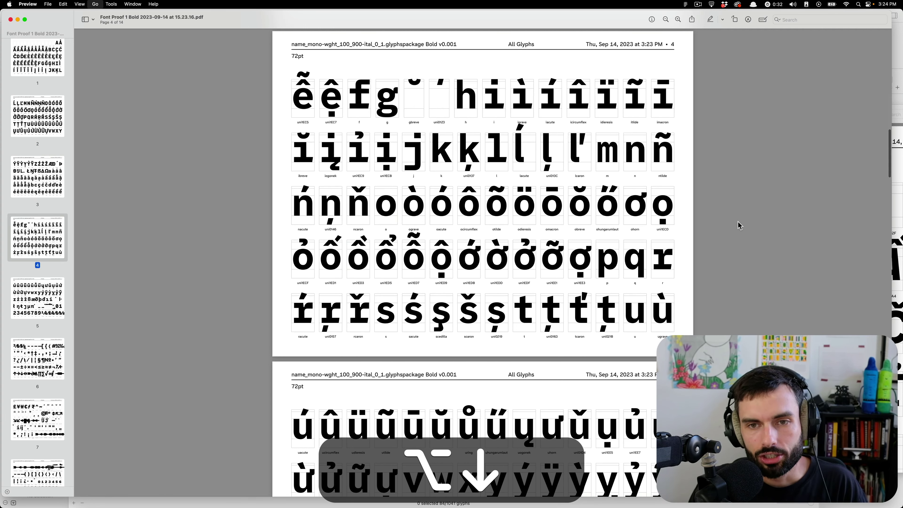
key(alt+Down)
key(alt+Down)
key(alt+Down)
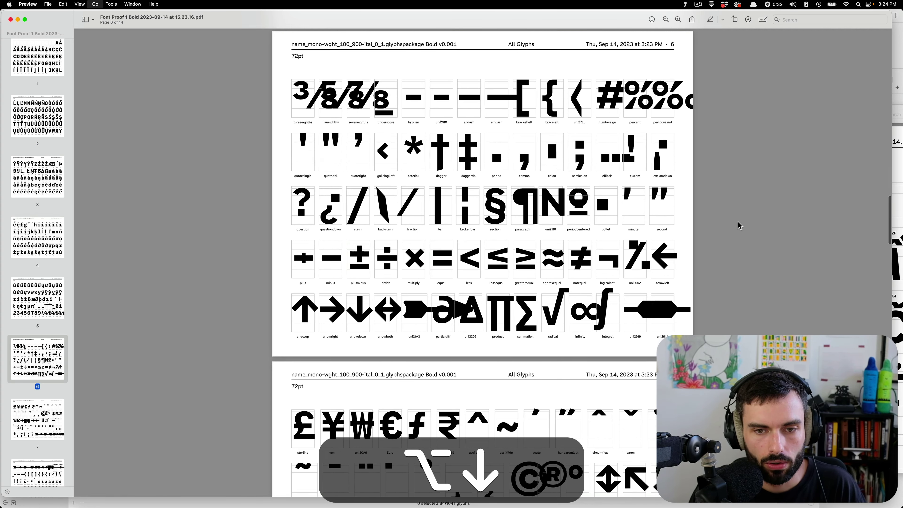
key(alt+Down)
key(alt+Down)
key(alt+Down)
key(alt+Down)
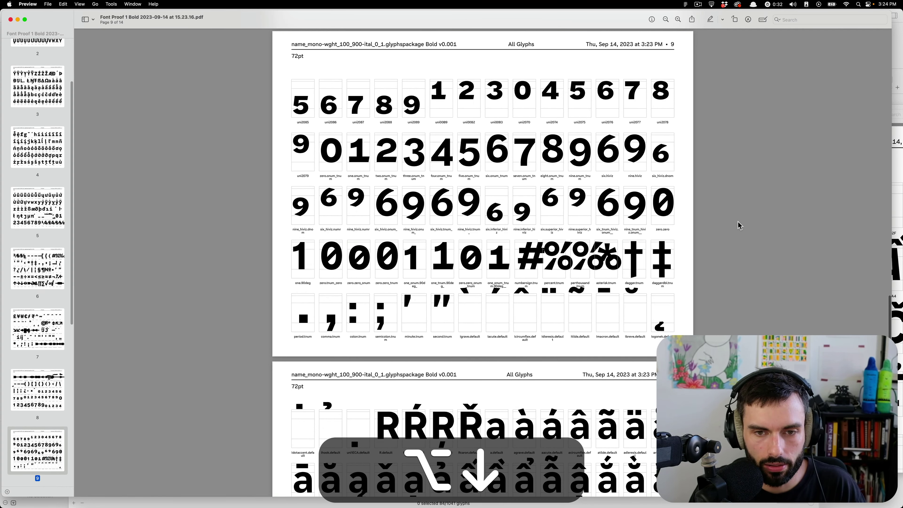
Step: Review the glyph pages of the Bold proof PDF, then close both the Bold and Bold Italic proofs
key(alt+Down)
key(alt+Down)
key(alt+Down)
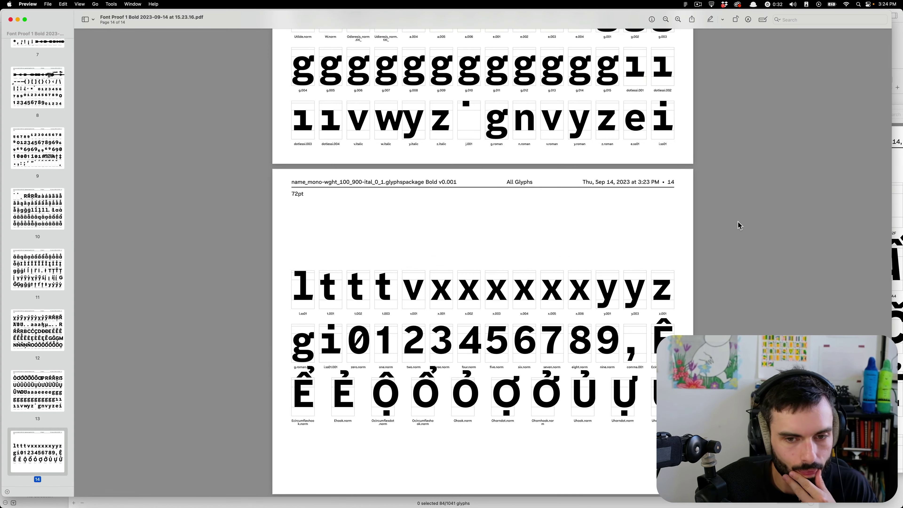
scroll(739, 226, up, 20)
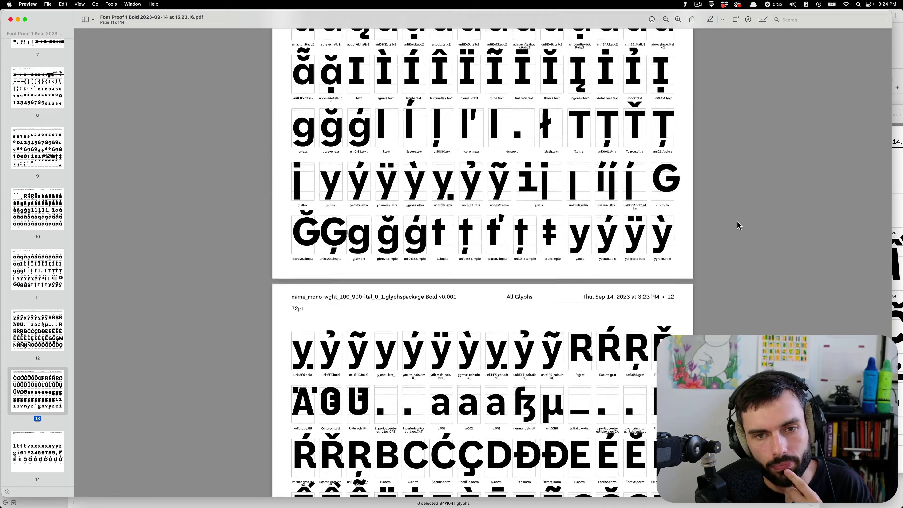
scroll(735, 224, up, 20)
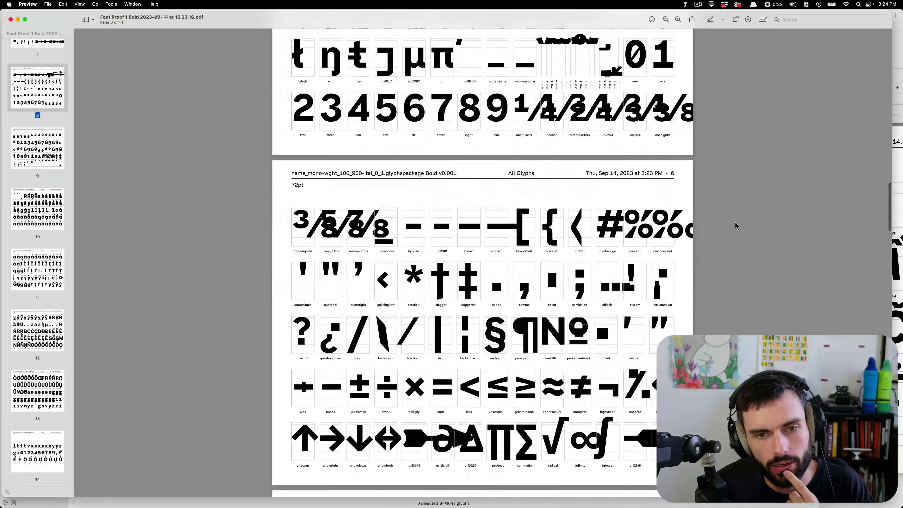
scroll(713, 212, up, 20)
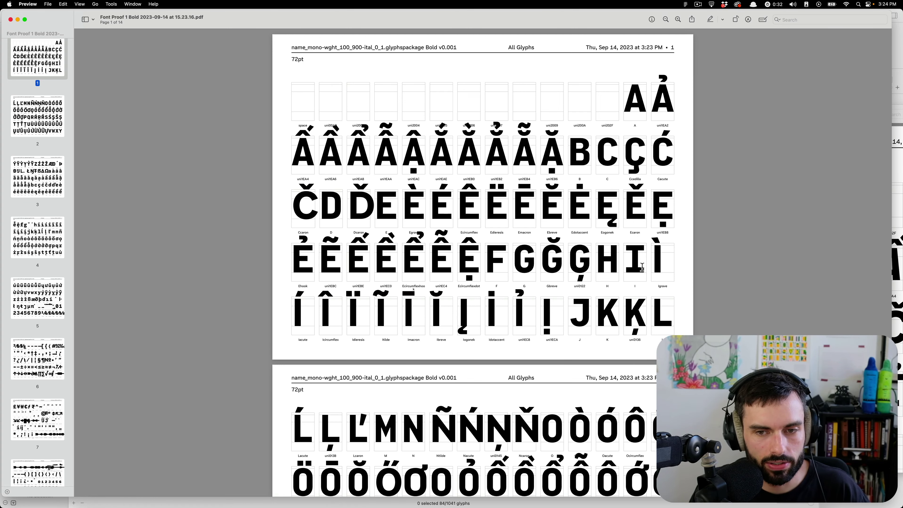
click(11, 20)
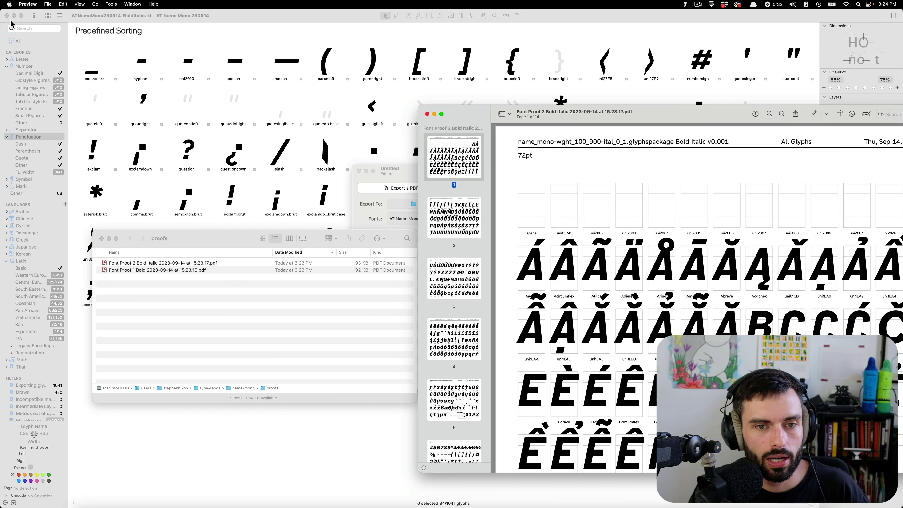
click(427, 114)
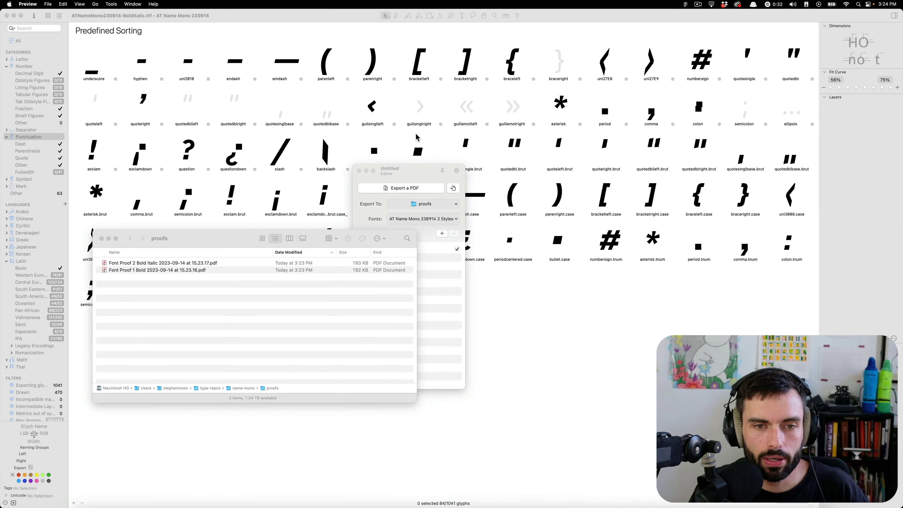
Step: Switch to Font Proofer and look over the proof settings
click(407, 170)
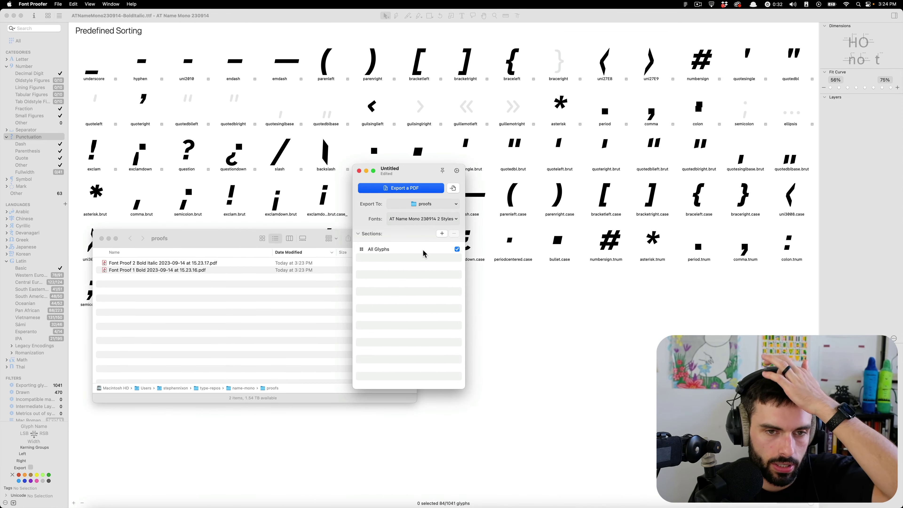
double_click(400, 172)
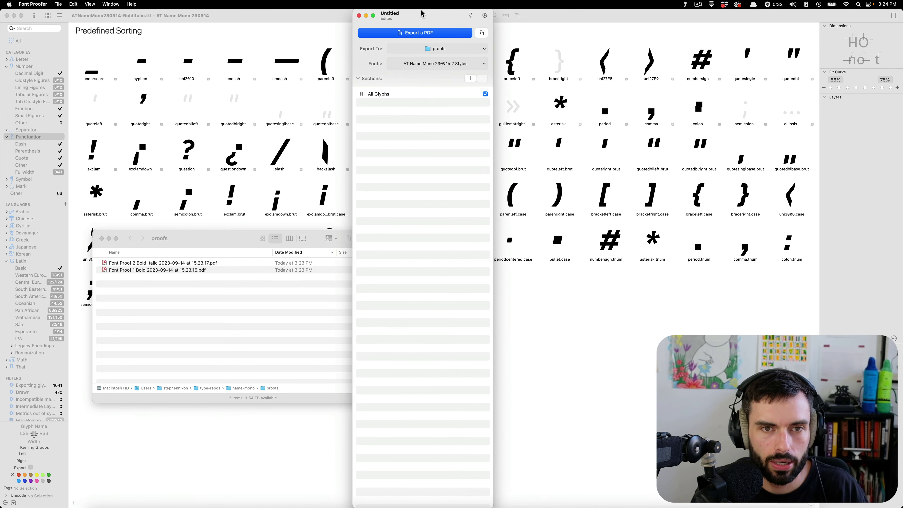
alt+double_click(423, 14)
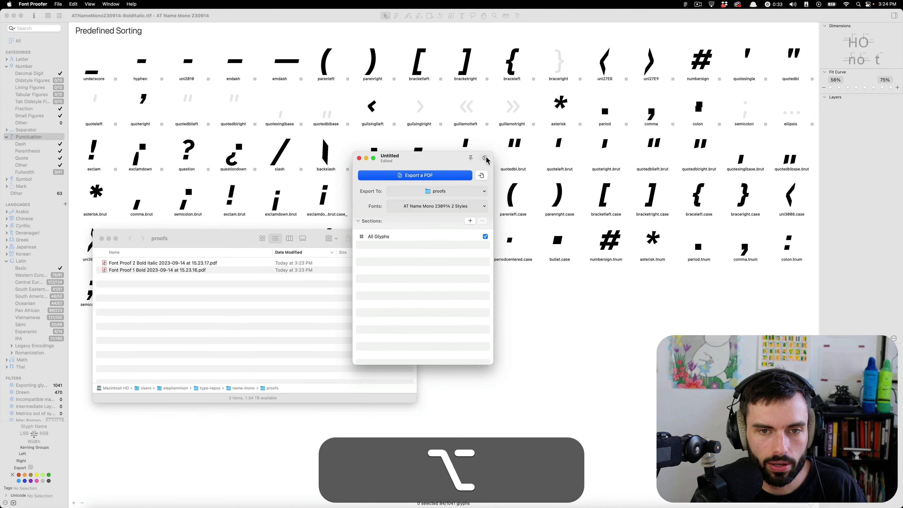
click(485, 158)
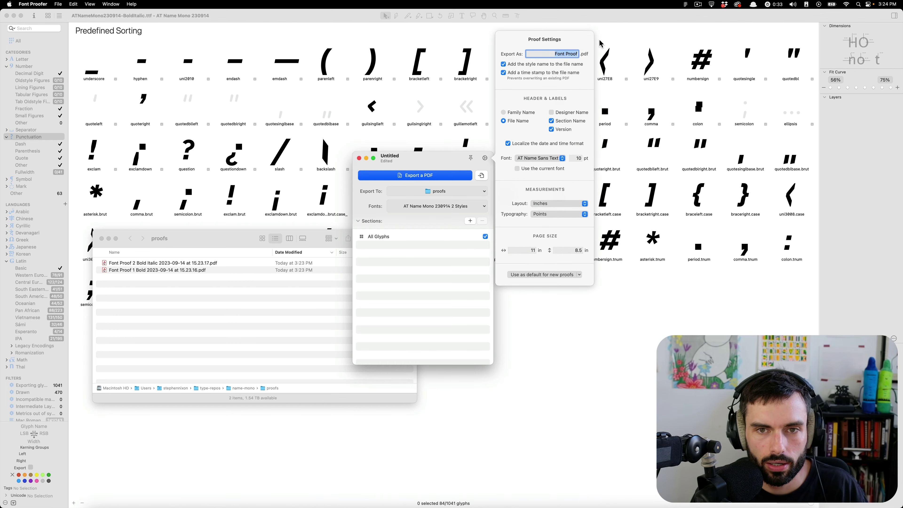
super+click(456, 269)
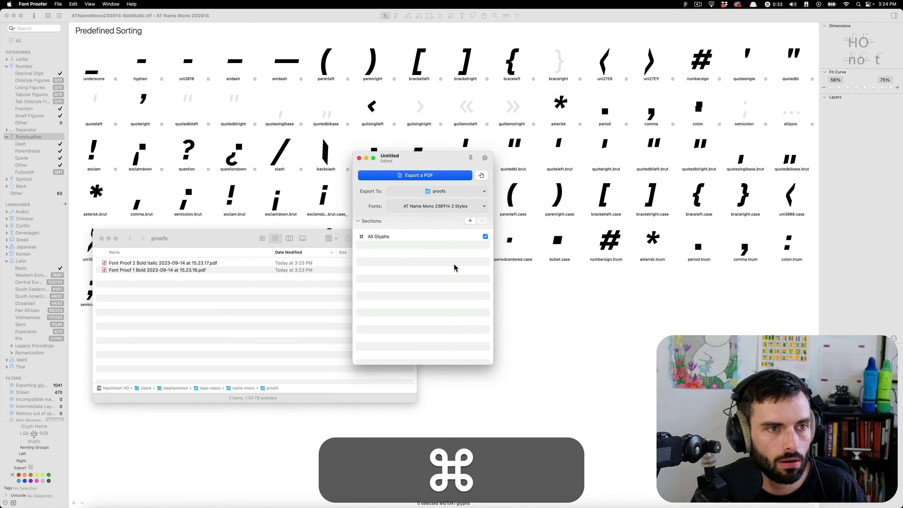
Step: Save the proof document as name_mono-2023_09_14.proof in the proofs folder and check the file in Finder
key(super+s)
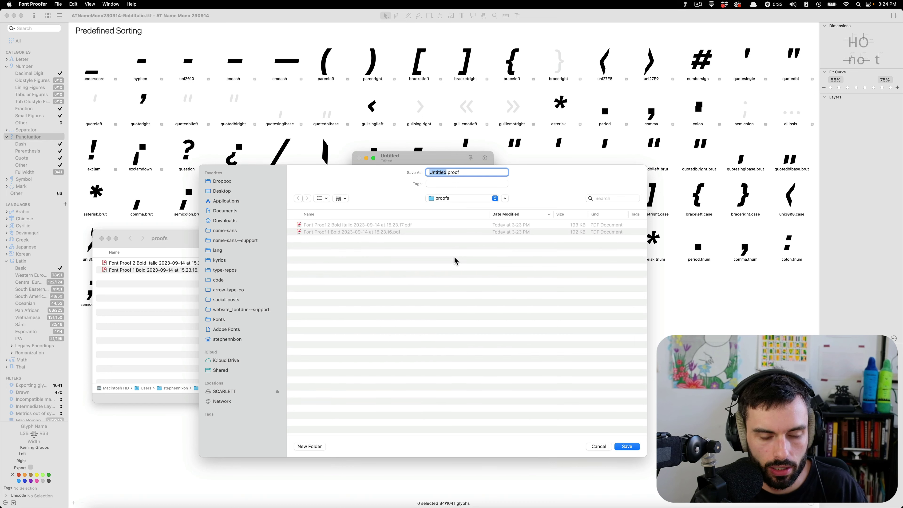
text(na)
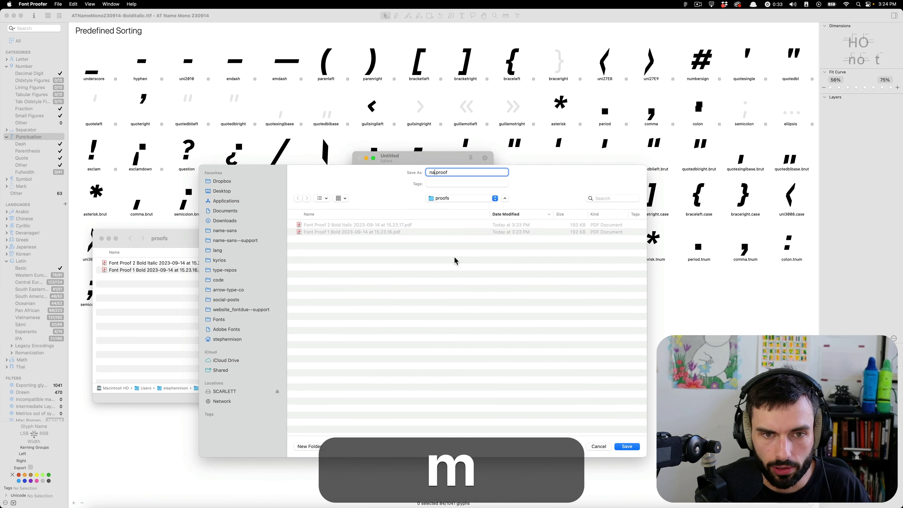
text(me_mon)
text(o-2)
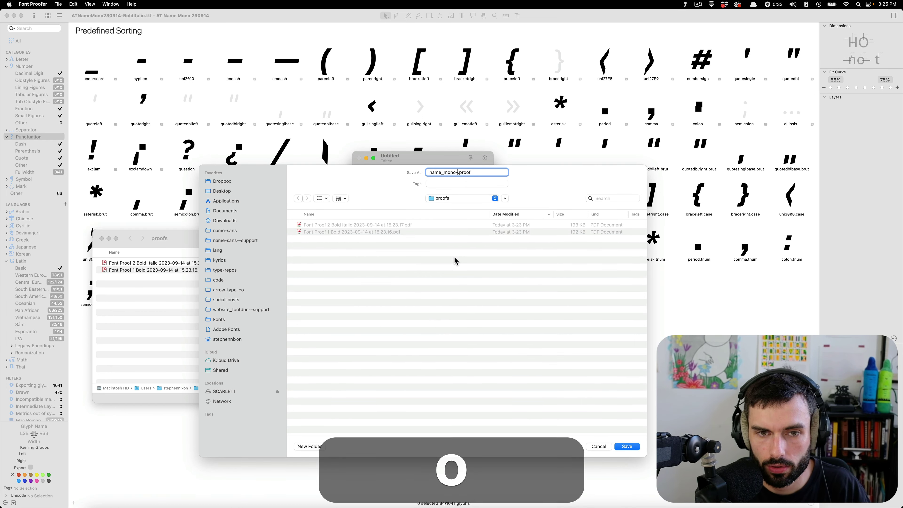
text(023_09_)
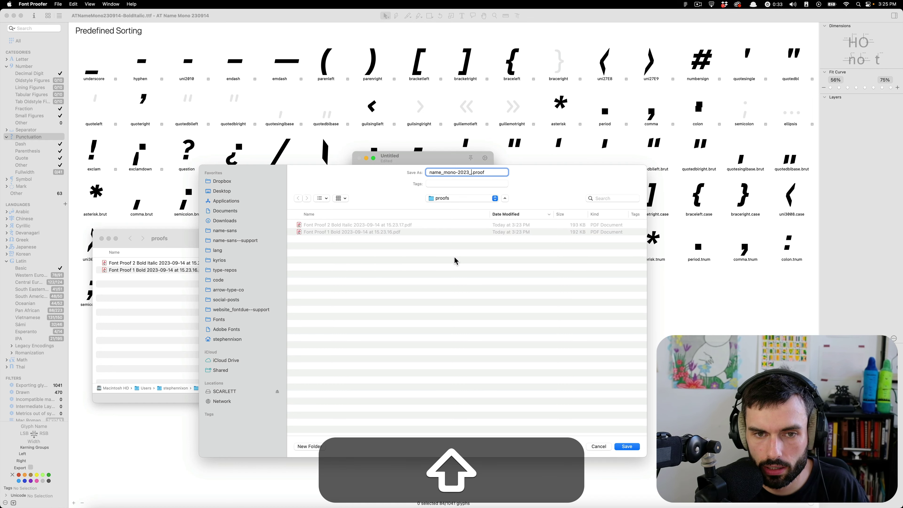
text(14)
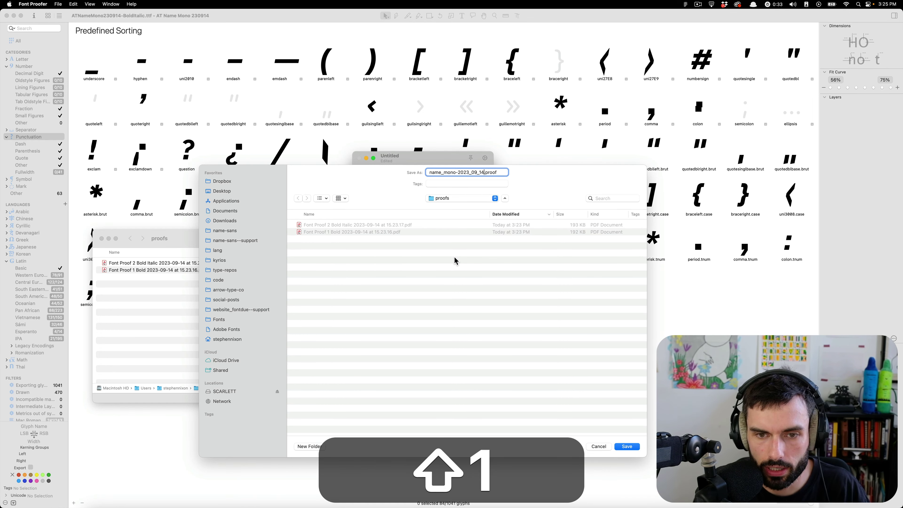
key(Return)
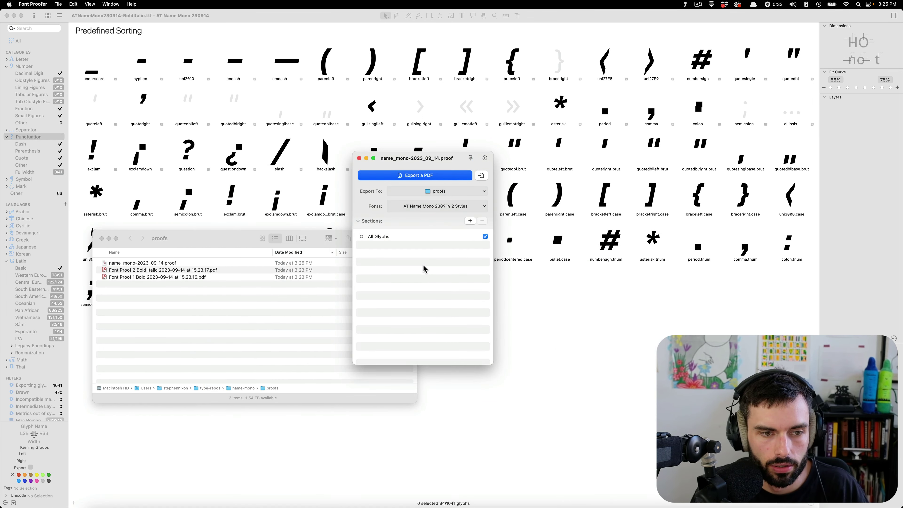
click(150, 266)
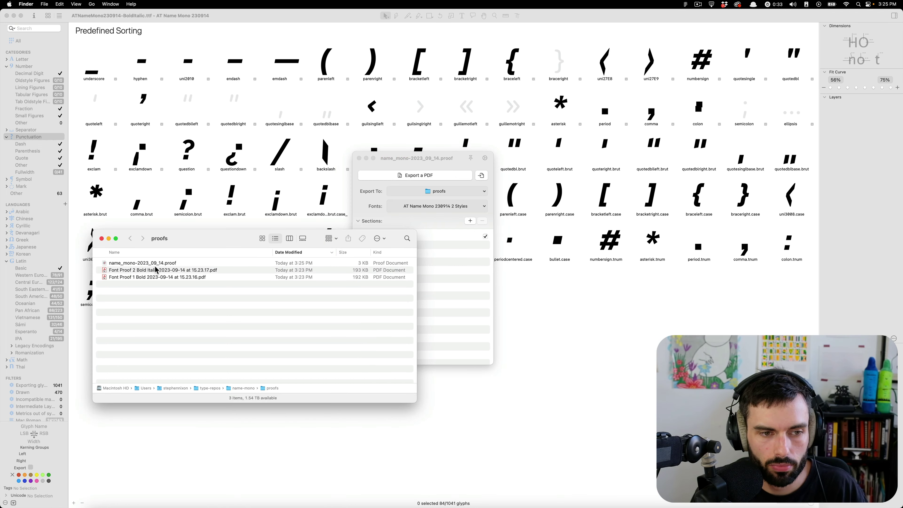
click(458, 290)
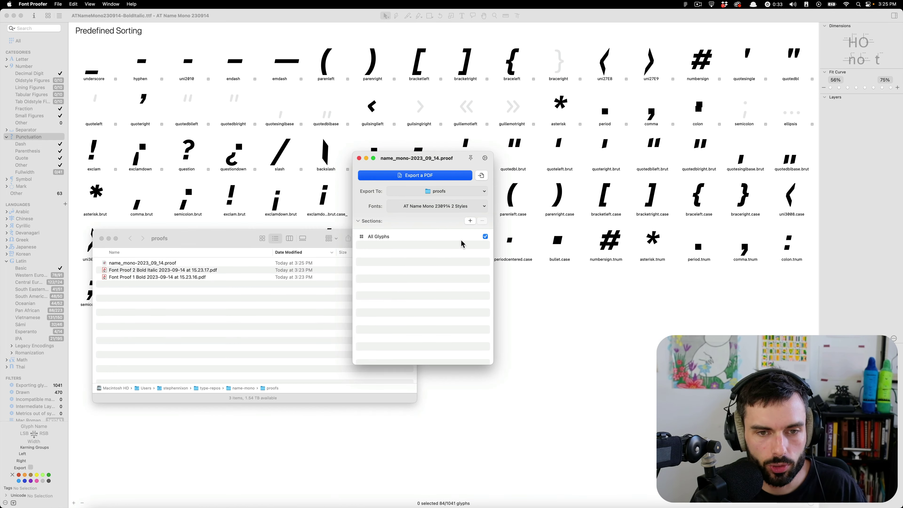
Step: Exclude the All Glyphs section and add a new section named Basic Characters, selecting its placeholder content
click(485, 236)
click(470, 221)
click(402, 246)
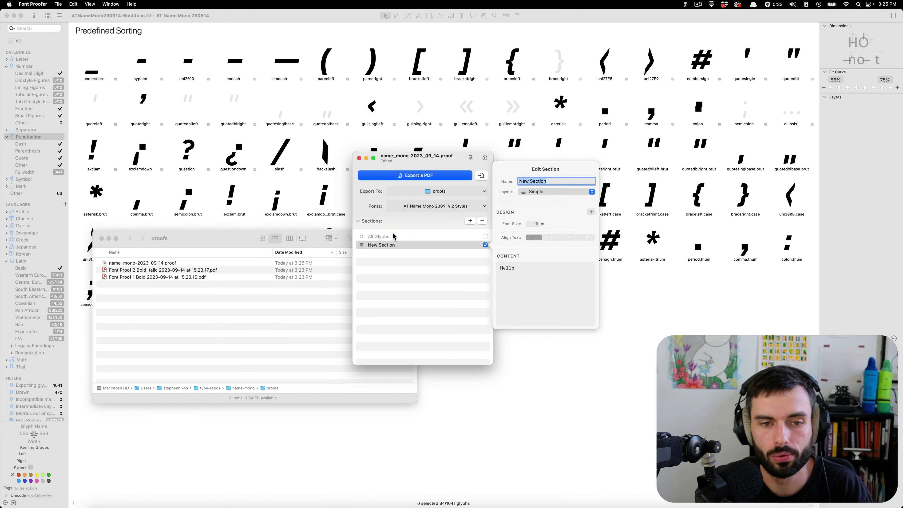
text(B)
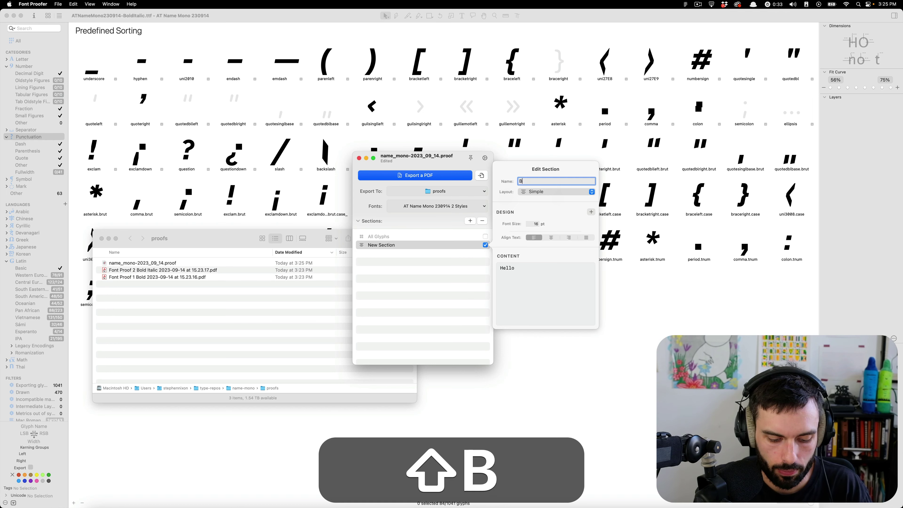
text(asic Chars)
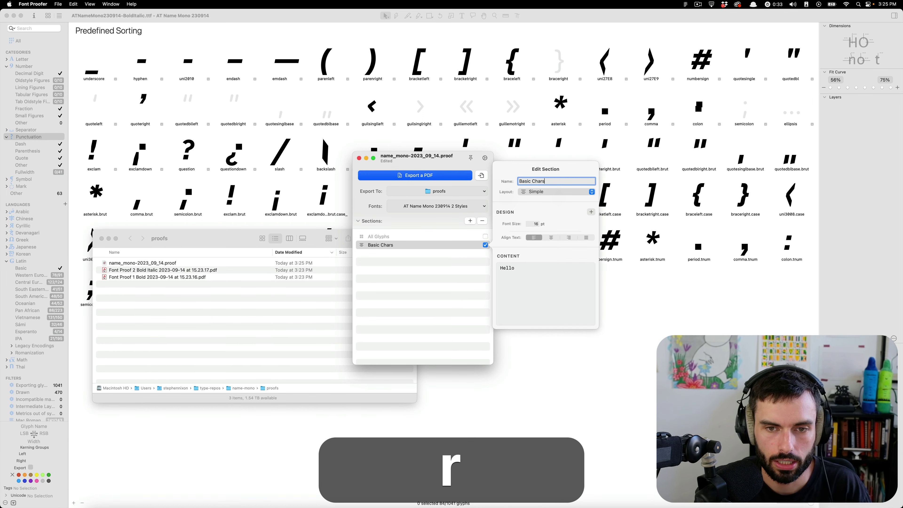
key(BackSpace)
text(acters)
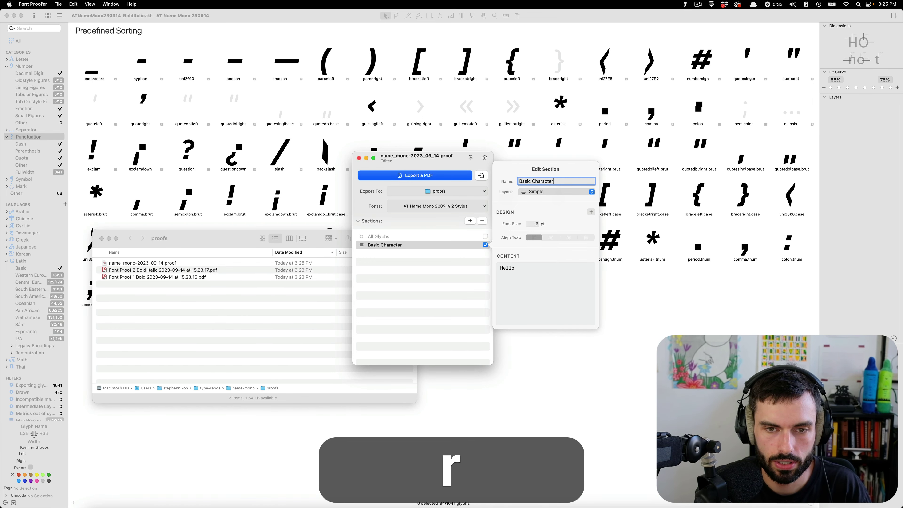
click(550, 278)
key(super+a)
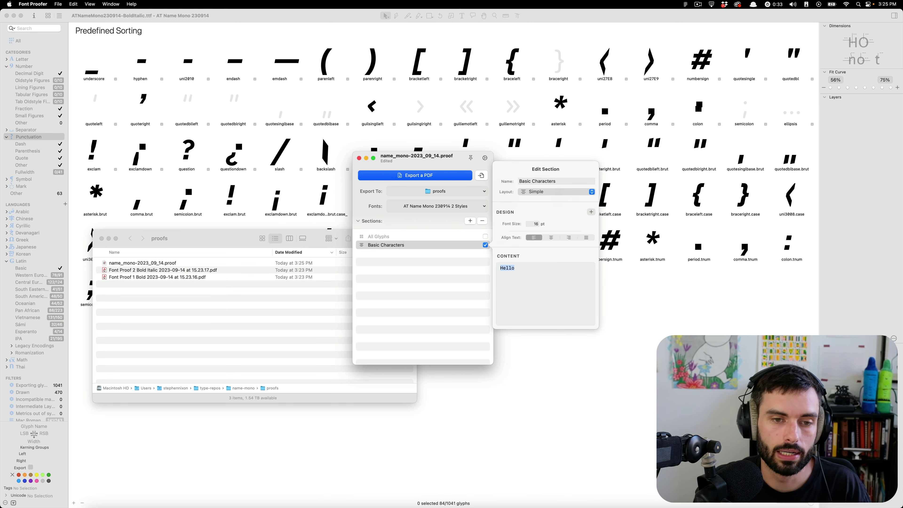
Step: Switch to Glyphs, select all Basic Latin glyphs from A to z, and copy their names space-separated
click(623, 292)
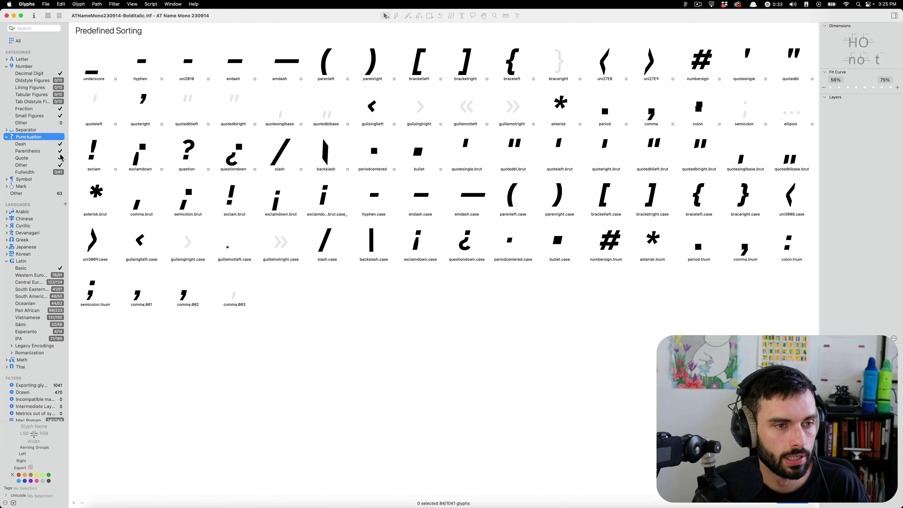
click(23, 269)
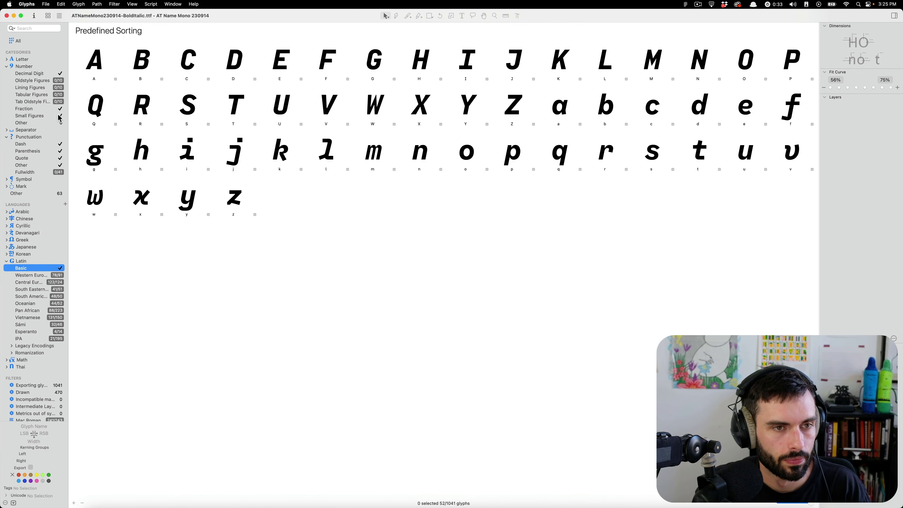
click(91, 60)
shift+click(230, 198)
right_click(230, 195)
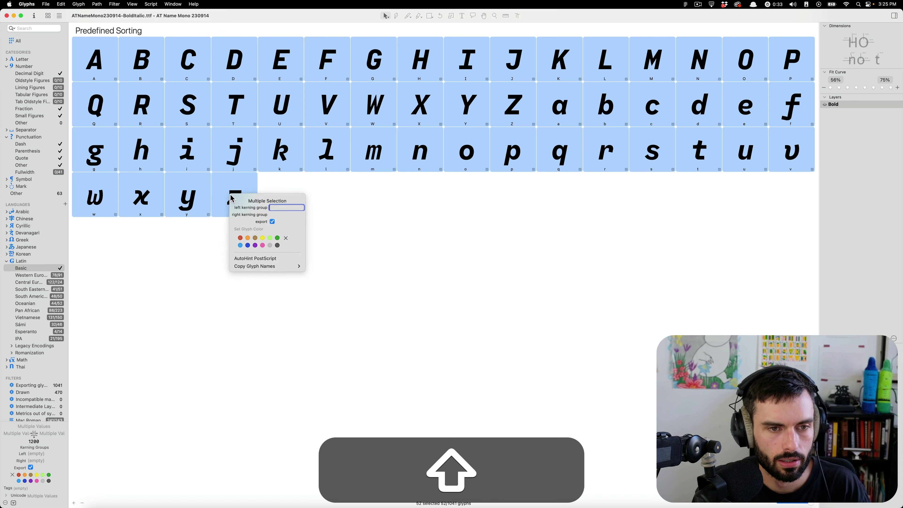
mouse_move(273, 270)
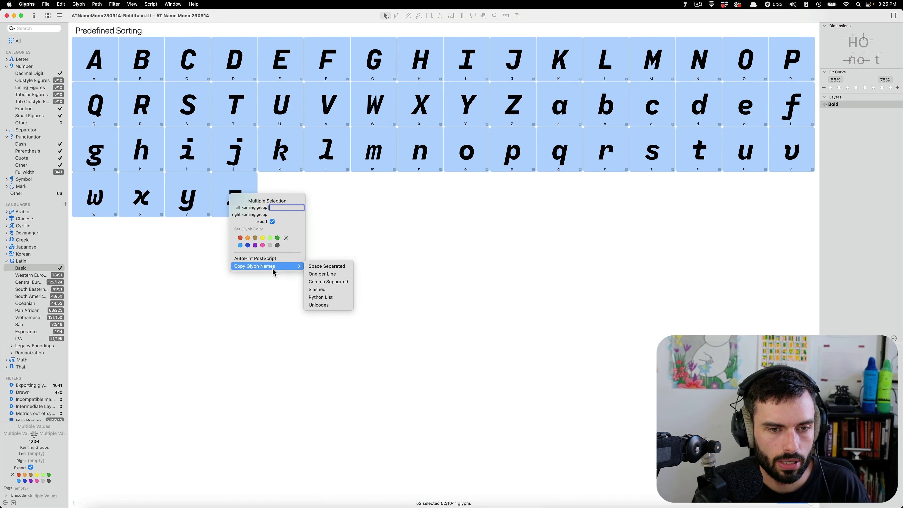
click(347, 270)
Step: Switch back to Font Proofer and replace the Basic Characters section's content with the copied glyph names
key(cmd+Tab)
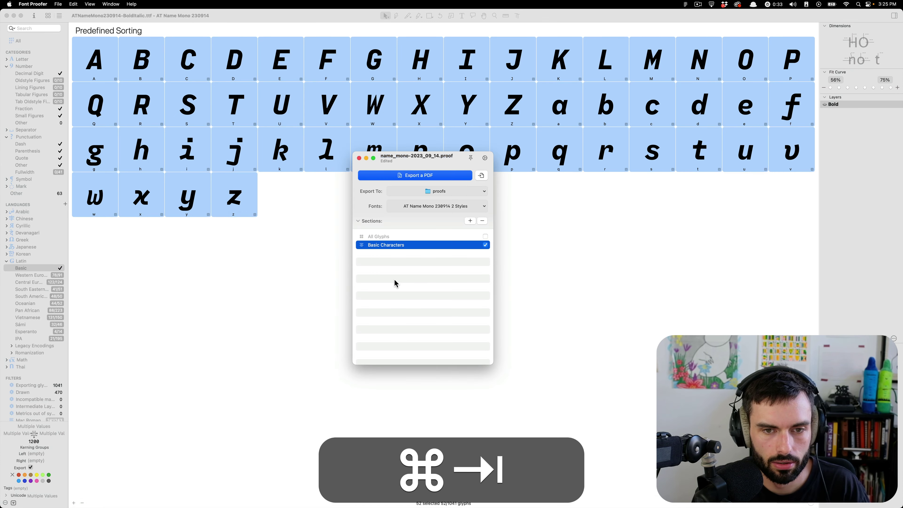
double_click(429, 248)
click(524, 277)
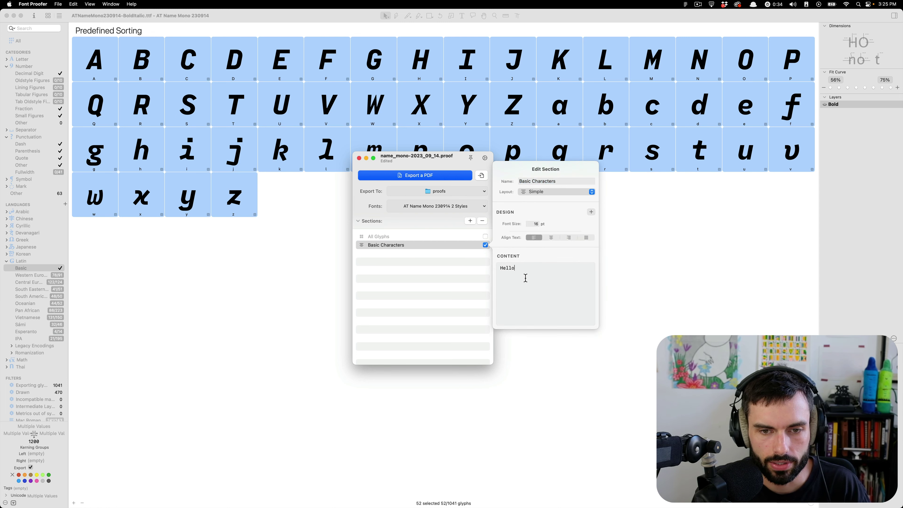
key(cmd+v)
Step: In Glyphs, open the decimal digits zero to nine together in an edit view and copy them as text
click(39, 67)
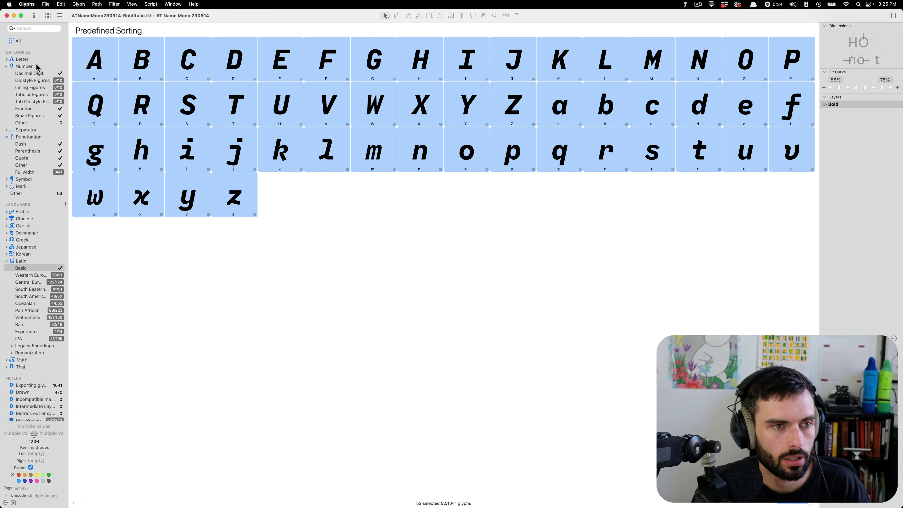
click(30, 74)
click(96, 65)
shift+click(512, 66)
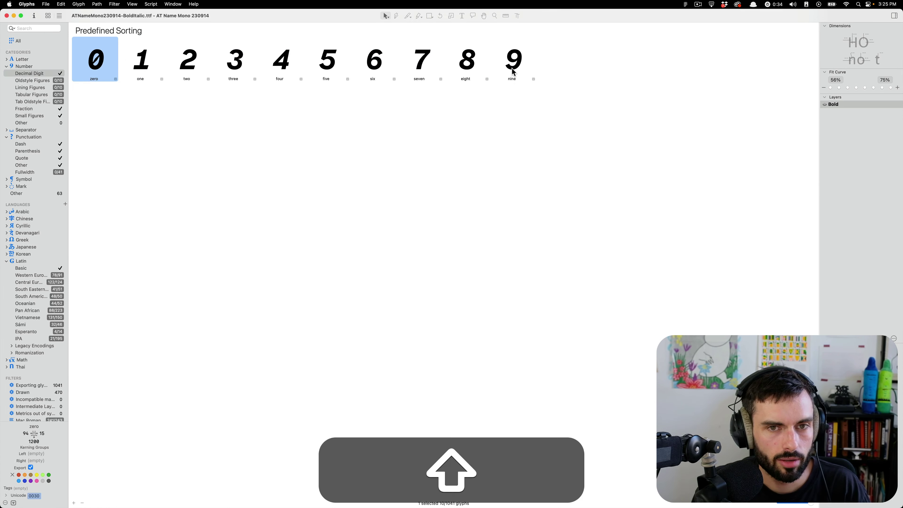
double_click(511, 68)
key(t)
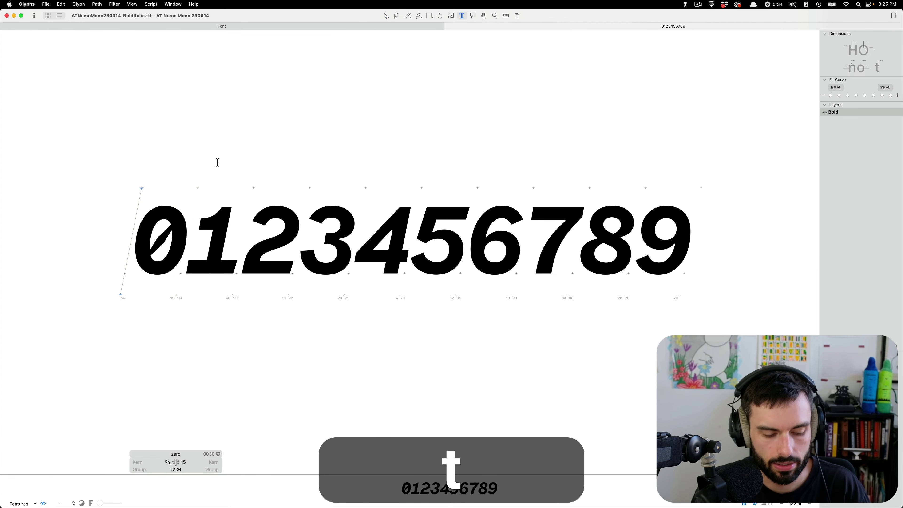
key(super+a)
key(super+c)
key(super+Tab)
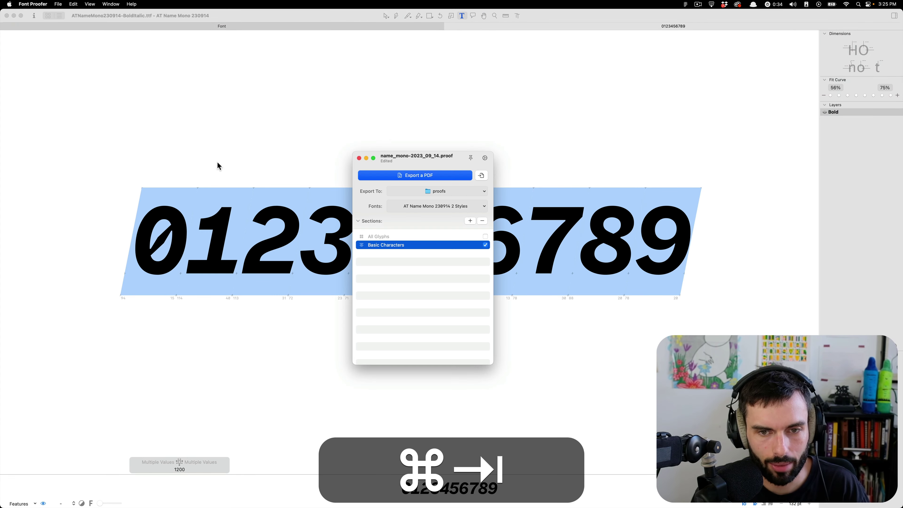
double_click(433, 248)
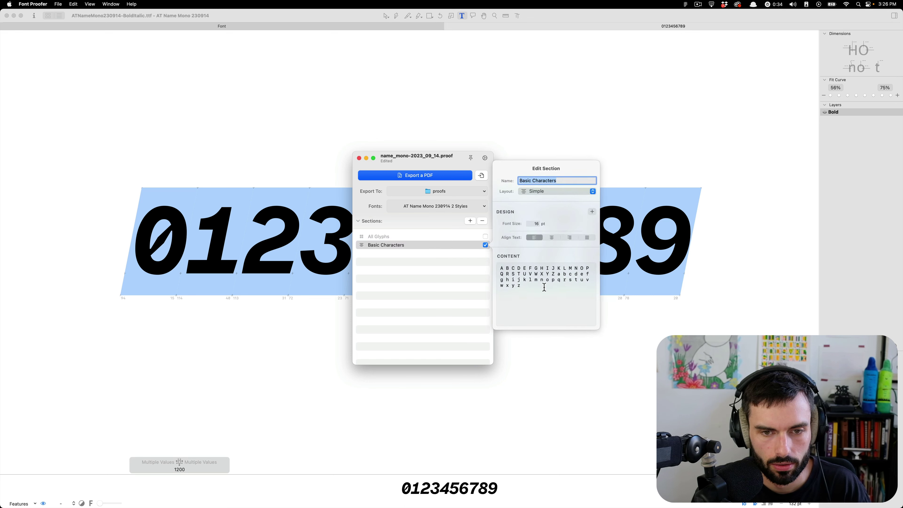
click(538, 285)
key(Return)
key(super+v)
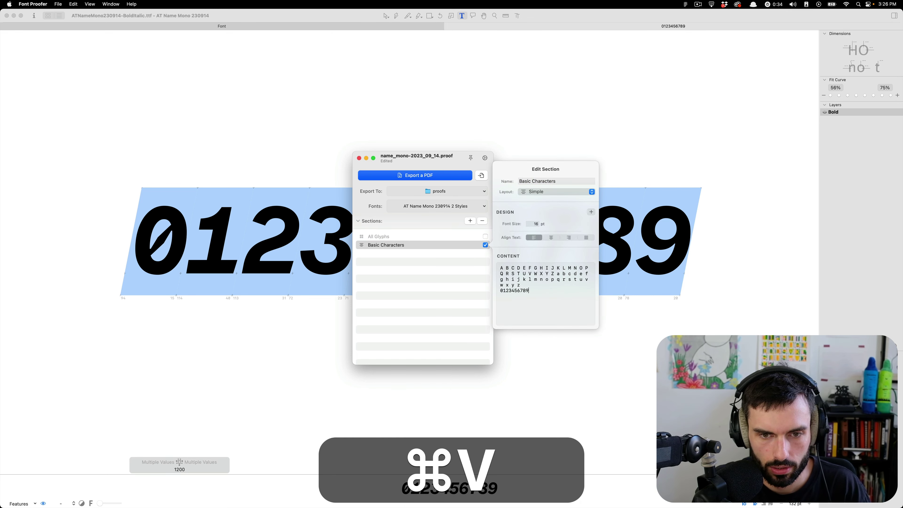
Step: Separate the digits 0 to 9 with single spaces and start the lowercase letters on their own line
click(504, 290)
key(space)
key(Right)
key(space)
key(Right)
key(space)
key(Right)
key(space)
key(Right)
key(space)
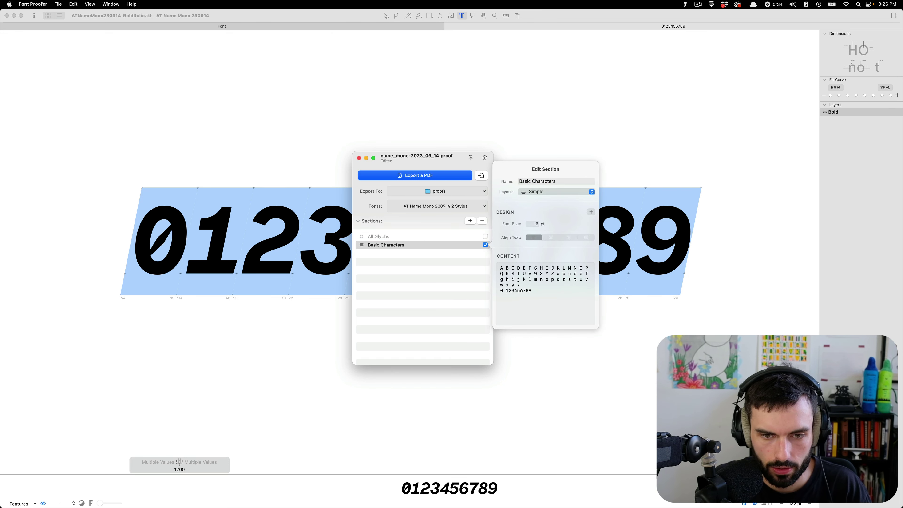
key(Right)
key(space)
key(Right)
key(space)
key(Right)
key(space)
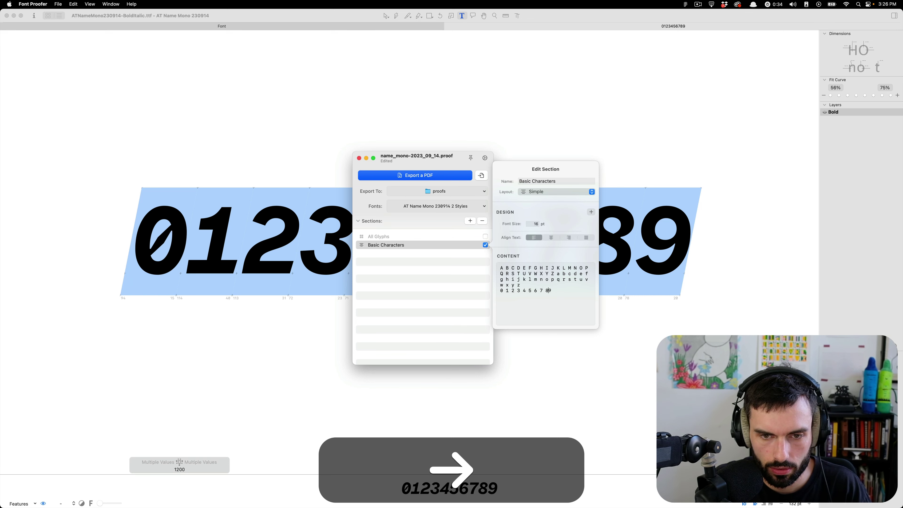
click(557, 273)
key(Return)
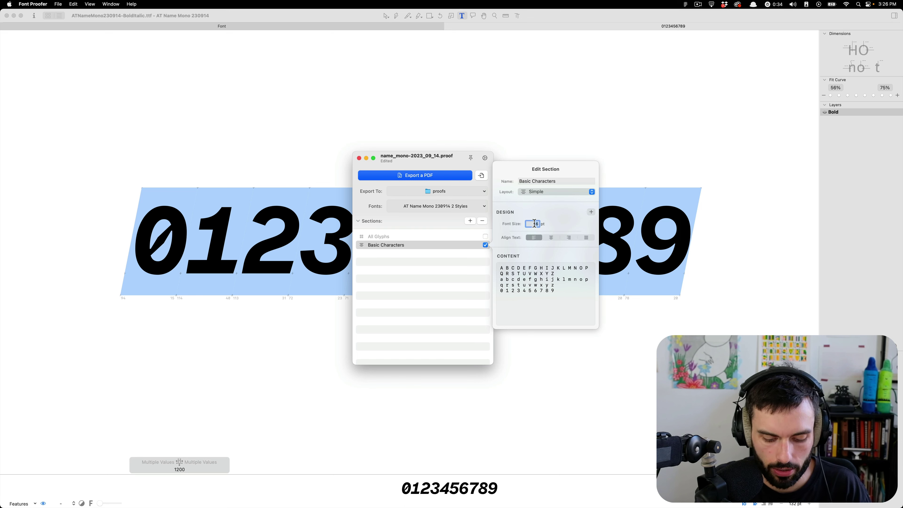
Step: Set the Basic Characters font size to 48 pt and export the proof as a PDF, moving its preview aside
text(48)
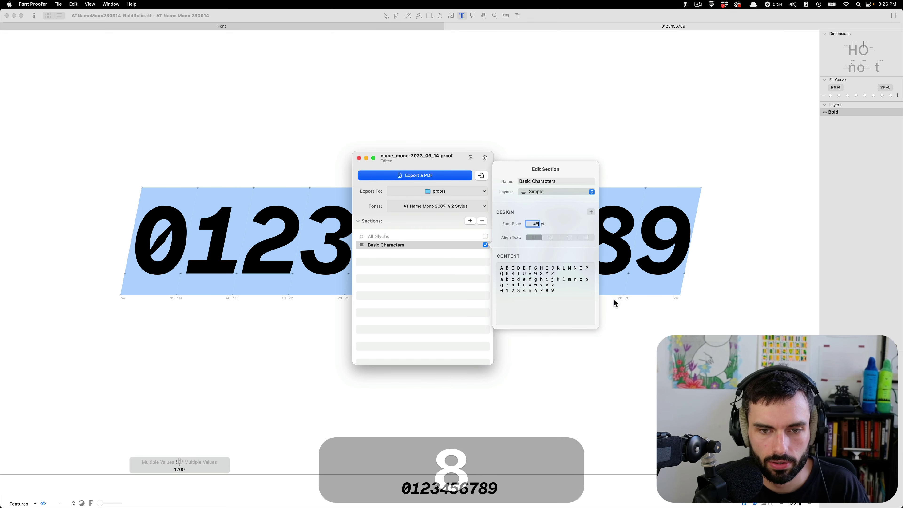
click(579, 299)
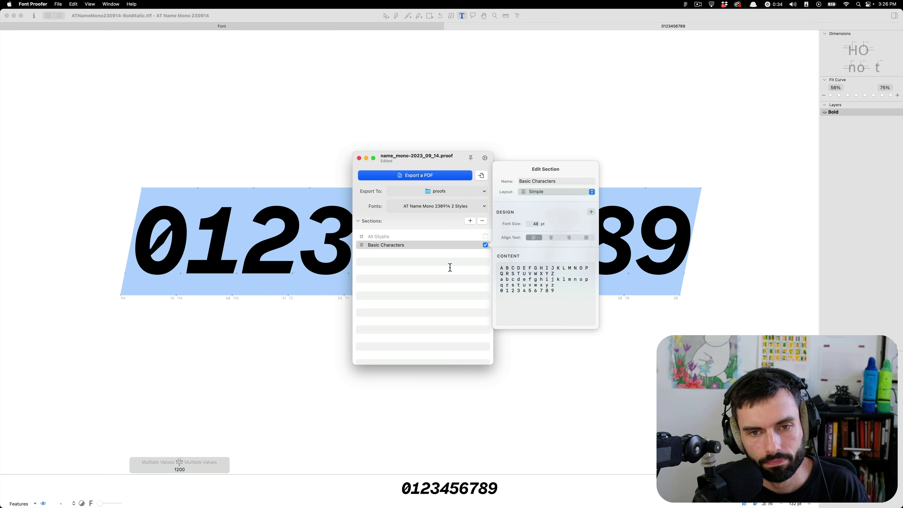
click(452, 176)
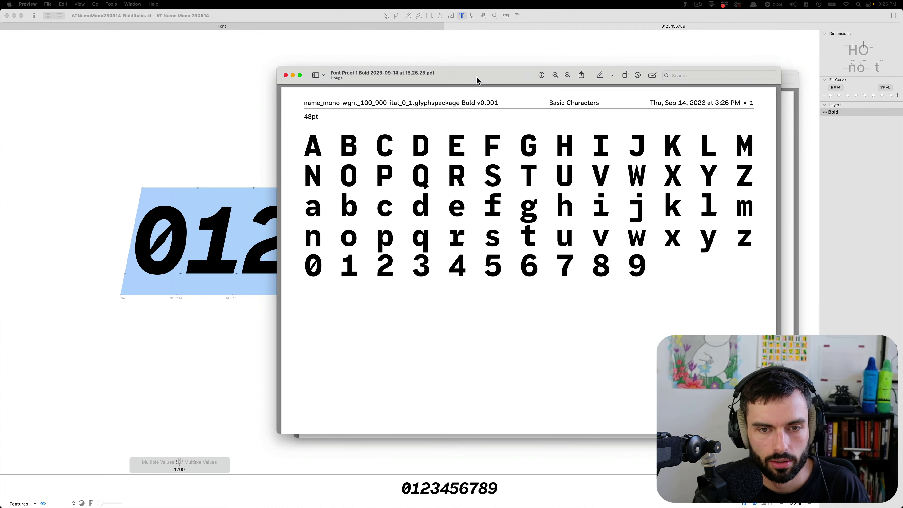
drag(476, 76, 362, 63)
Step: Return to the proof document, set the Basic Characters font size to 64 pt, and export a PDF to review
key(ctrl+Up)
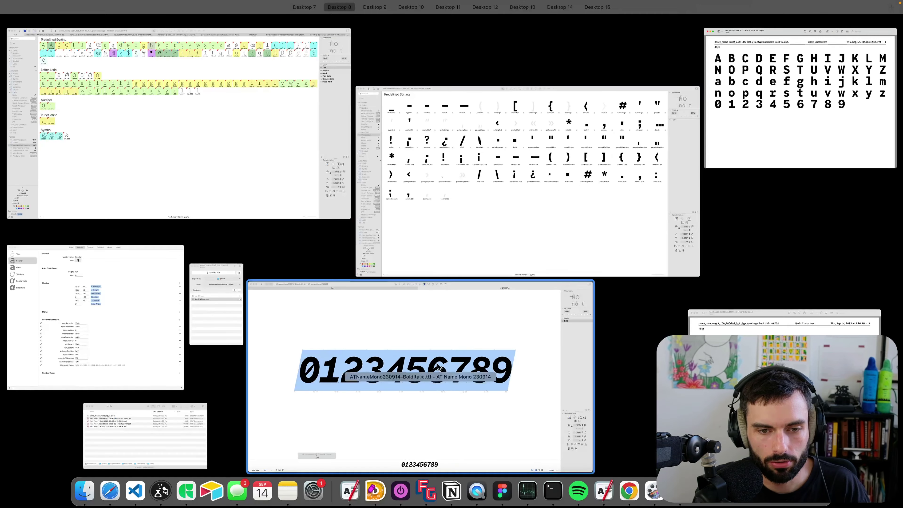
click(203, 319)
double_click(438, 245)
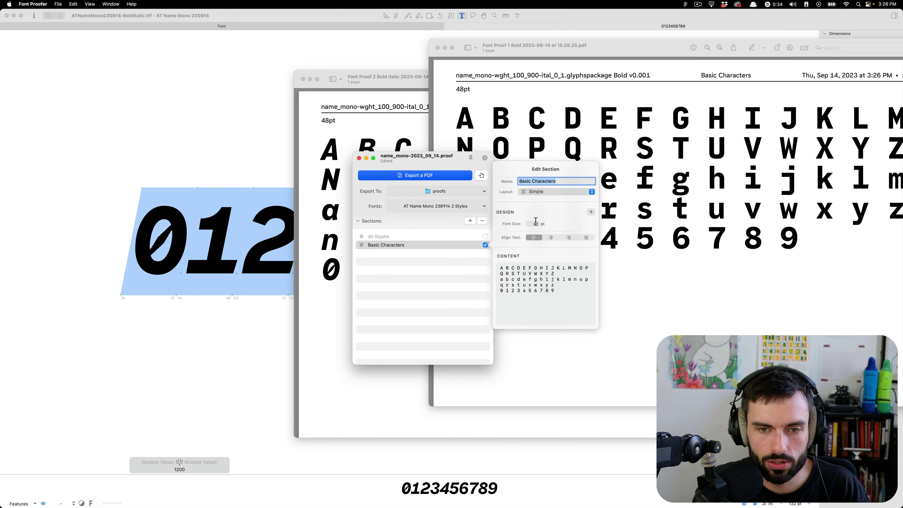
double_click(535, 223)
text(64)
key(Tab)
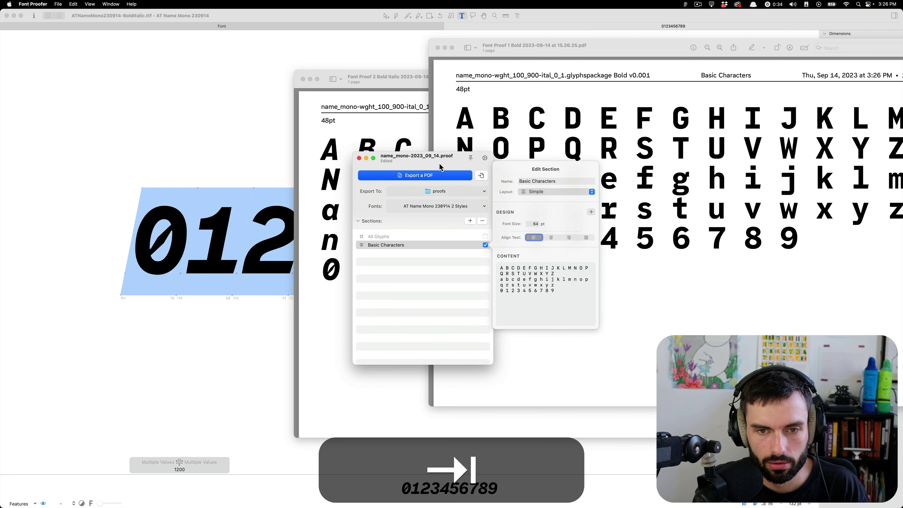
click(445, 175)
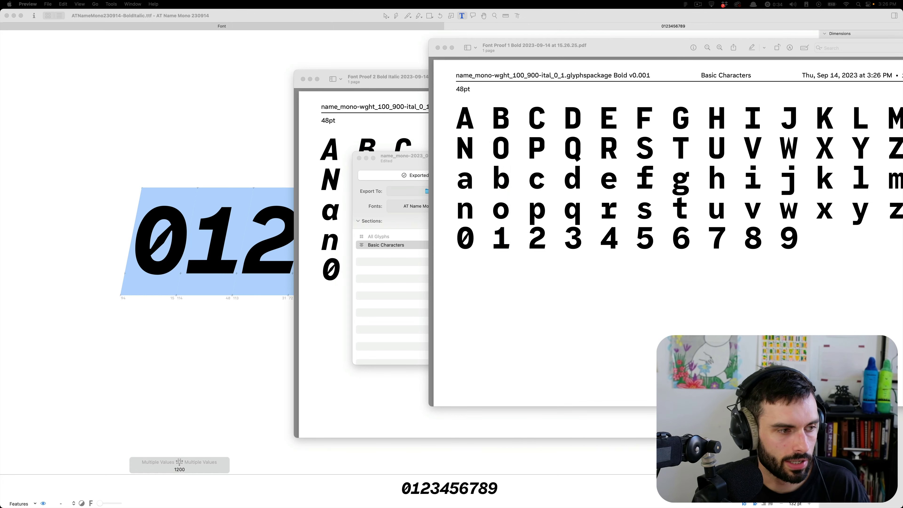
scroll(654, 377, down, 3)
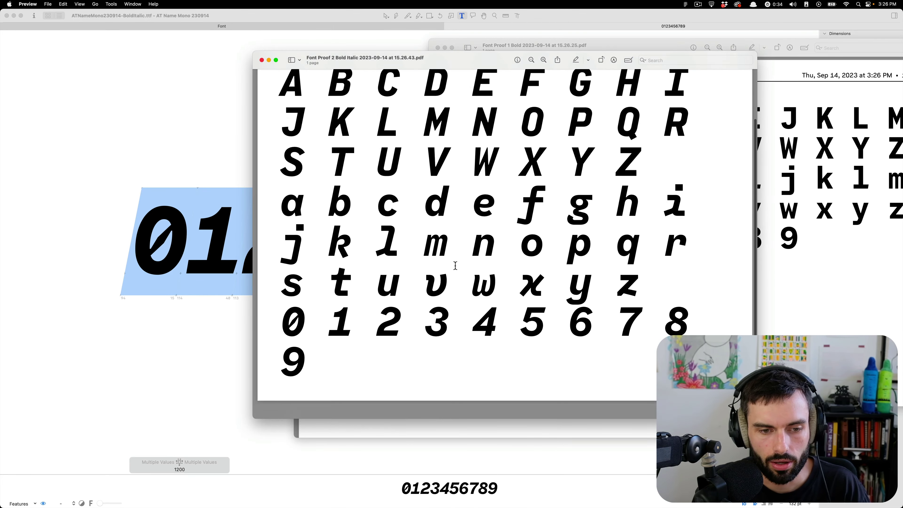
scroll(619, 337, up, 2)
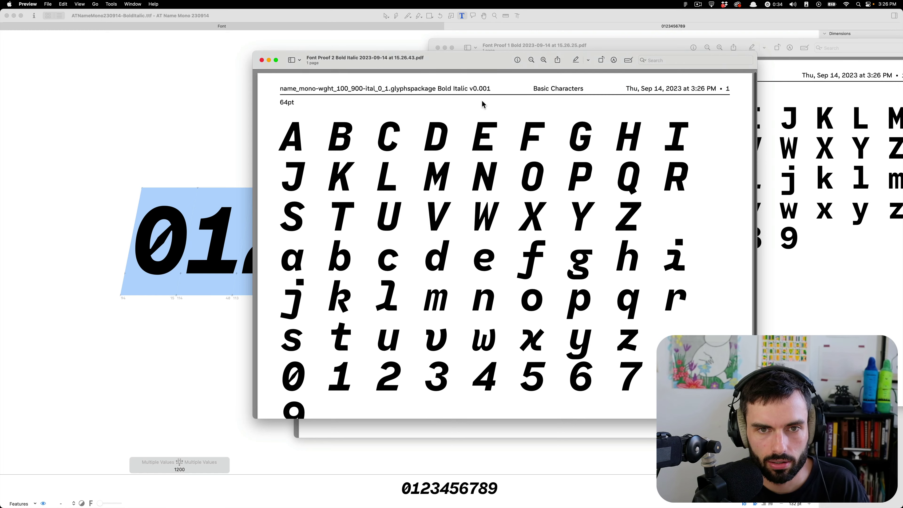
scroll(483, 104, down, 2)
scroll(482, 104, up, 1)
drag(427, 59, 696, 41)
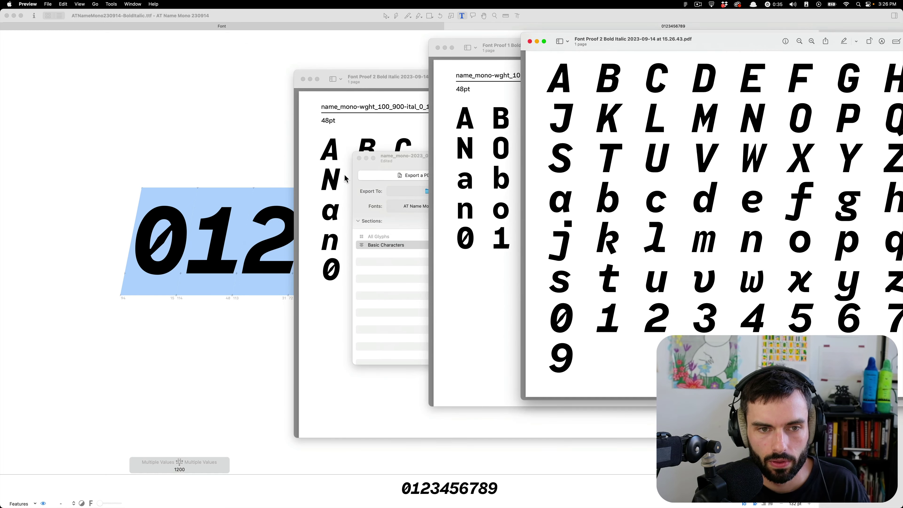
Step: Set the Basic Characters font size to 72 pt in Font Proofer and export another PDF to review
click(405, 158)
click(455, 243)
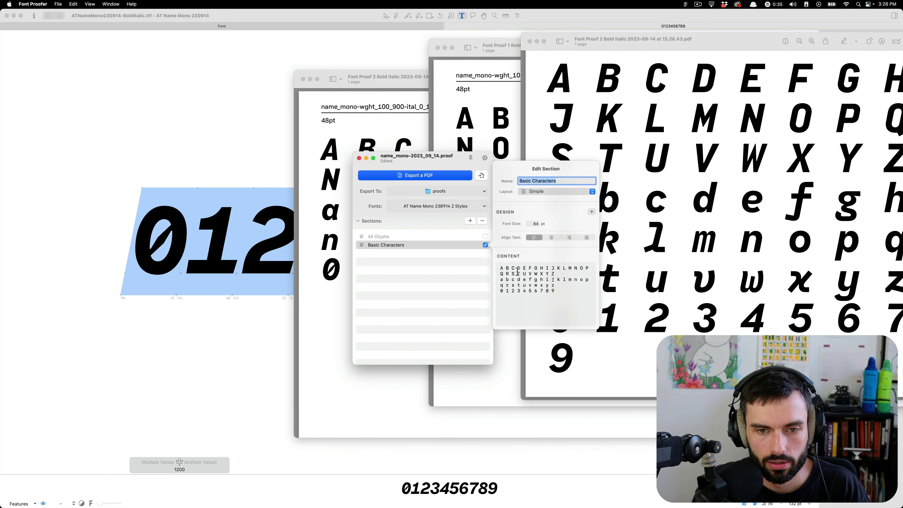
double_click(532, 224)
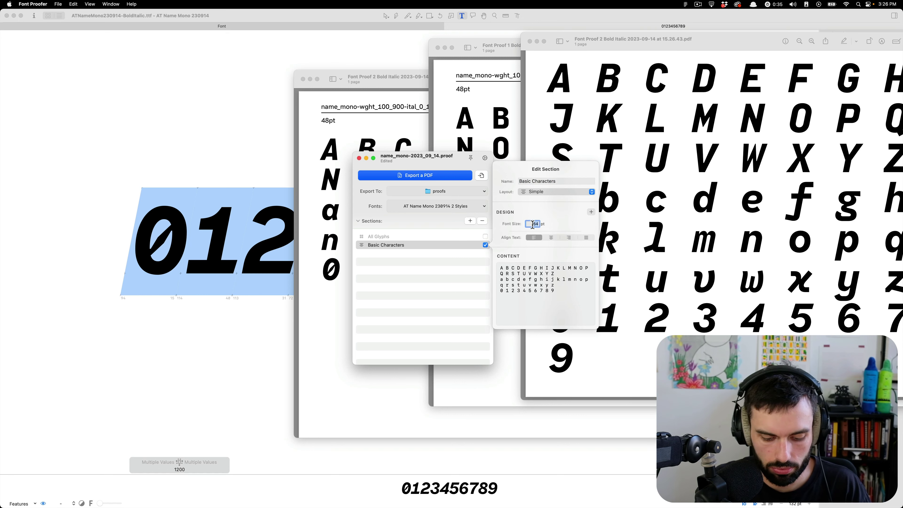
text(72)
key(Tab)
click(456, 176)
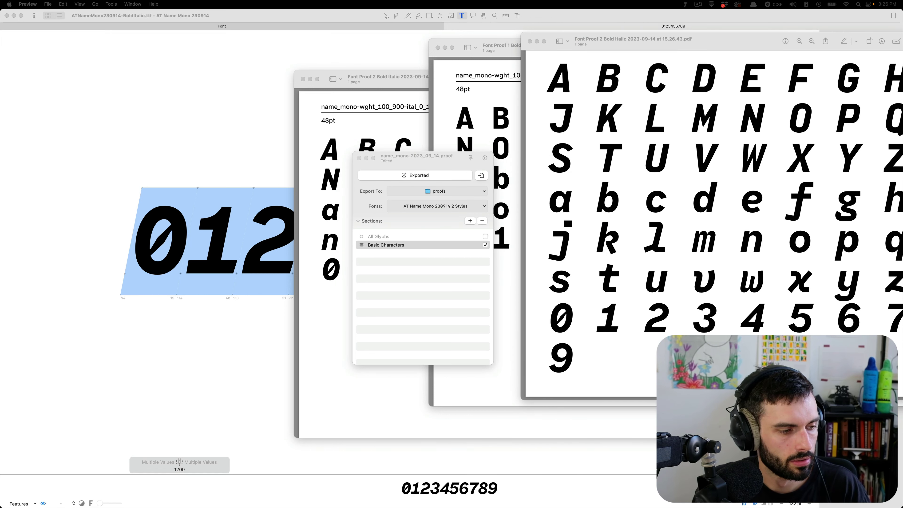
scroll(516, 190, down, 10)
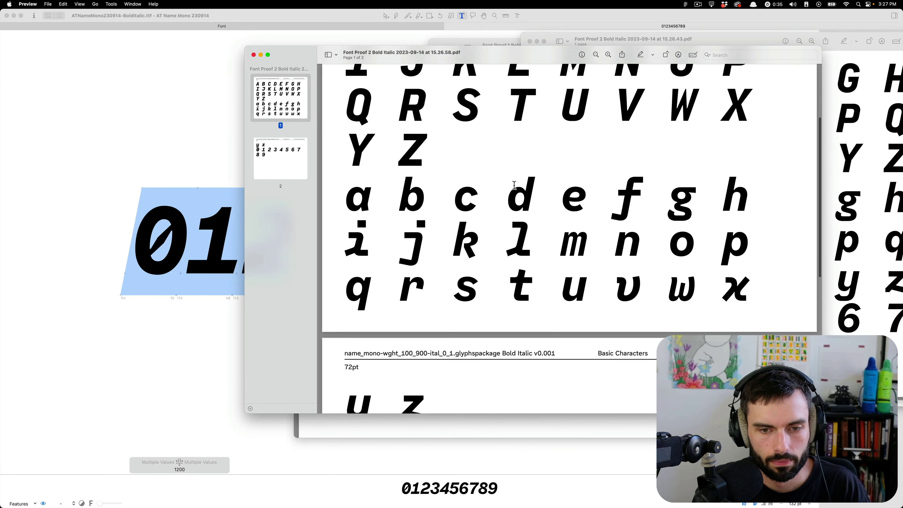
scroll(516, 190, up, 10)
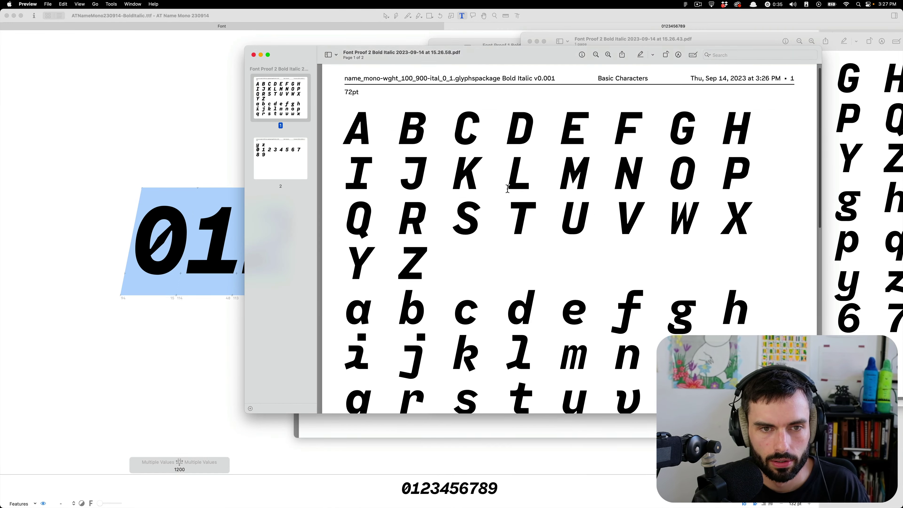
Step: Back in Font Proofer, remove the line breaks before the lowercase letters and before the digits in the Basic Characters content
key(ctrl+Up)
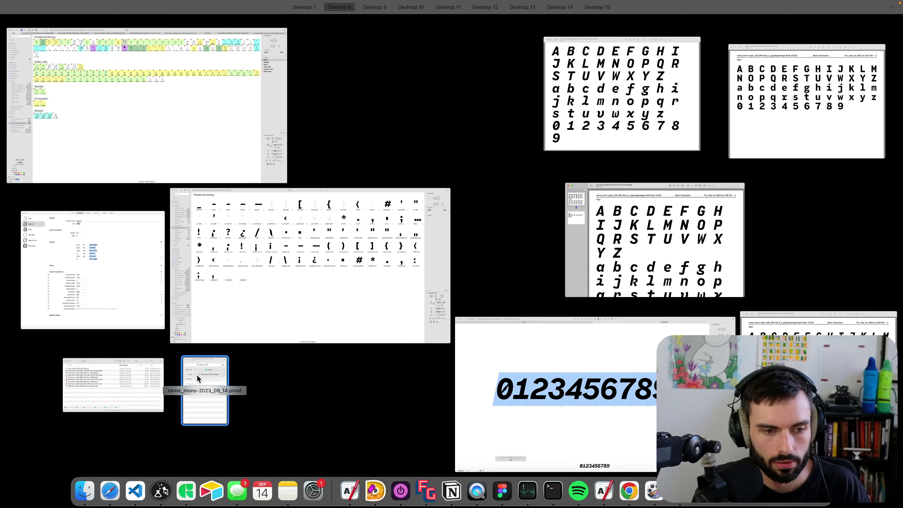
click(198, 376)
double_click(419, 244)
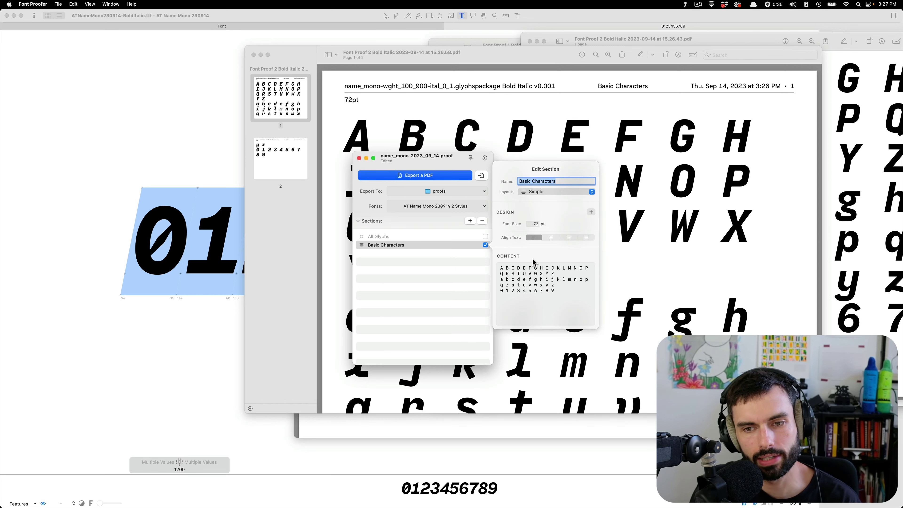
click(504, 280)
key(Left)
key(BackSpace)
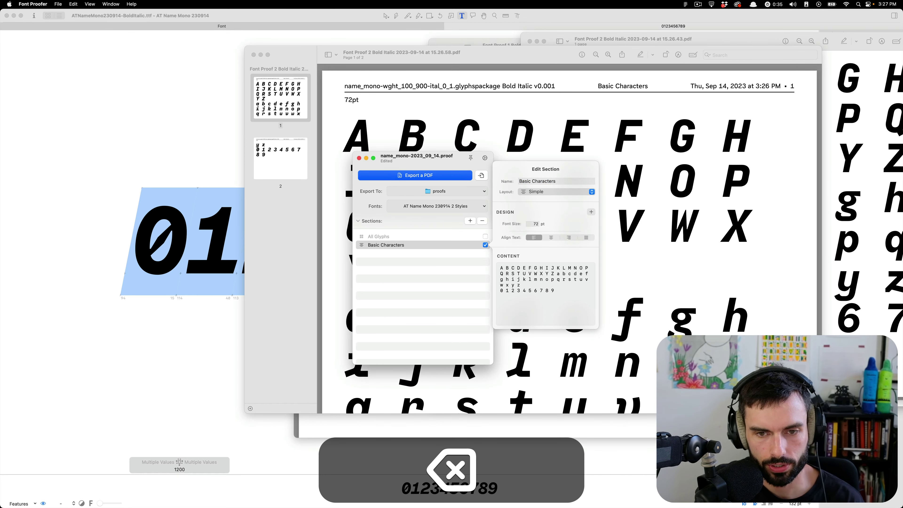
key(Left)
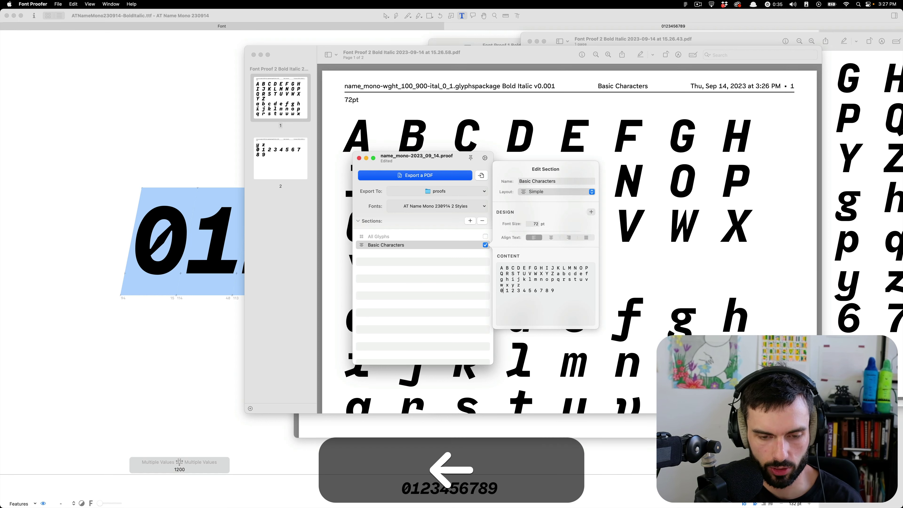
key(BackSpace)
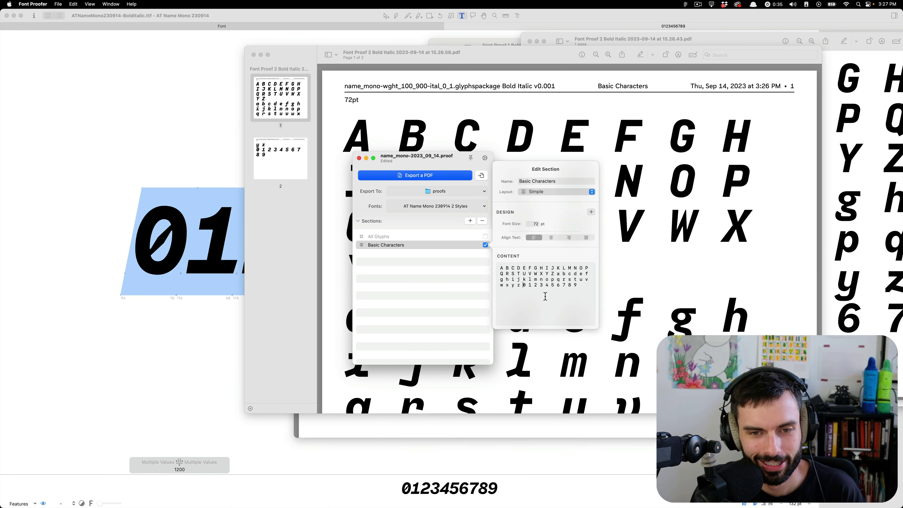
click(447, 297)
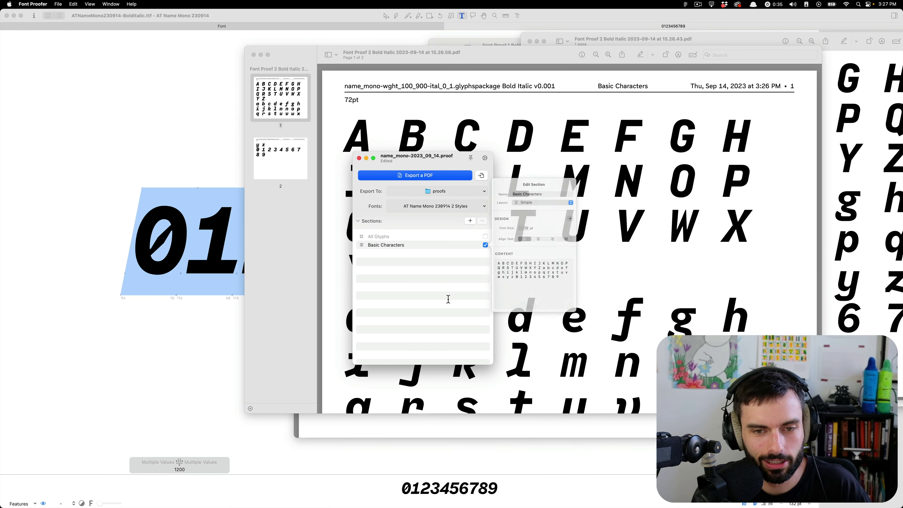
Step: Export the proof with the continuous character text as a PDF and look through its pages
click(432, 175)
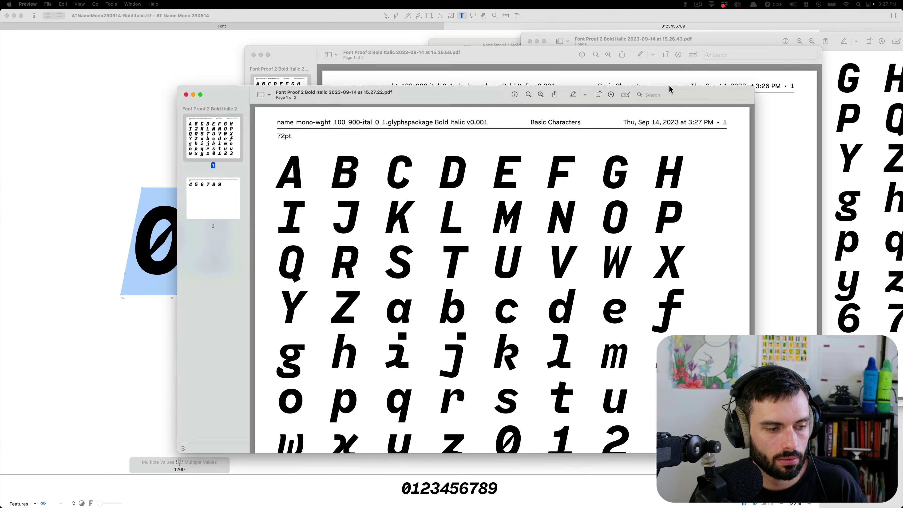
scroll(669, 289, down, 10)
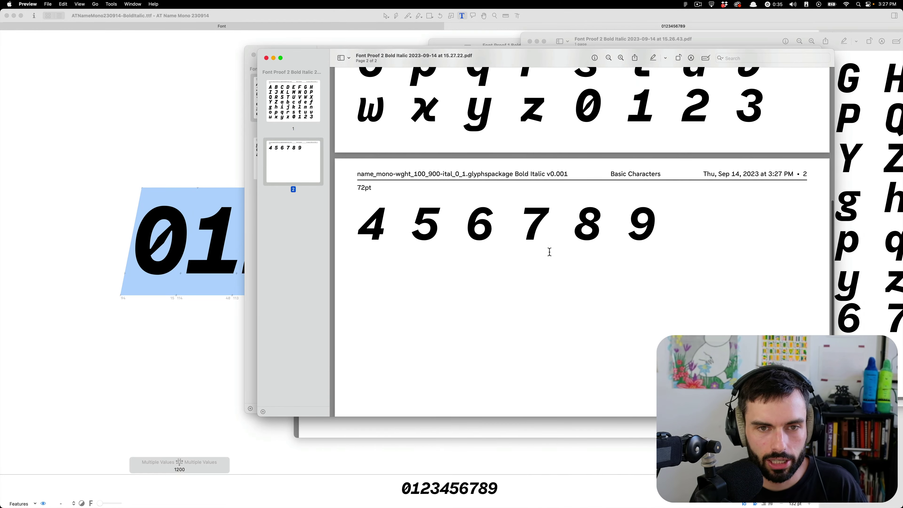
scroll(548, 240, up, 10)
Step: Set the Basic Characters font size to 68 pt in Font Proofer, export the PDF, and enlarge its preview window
key(ctrl+Up)
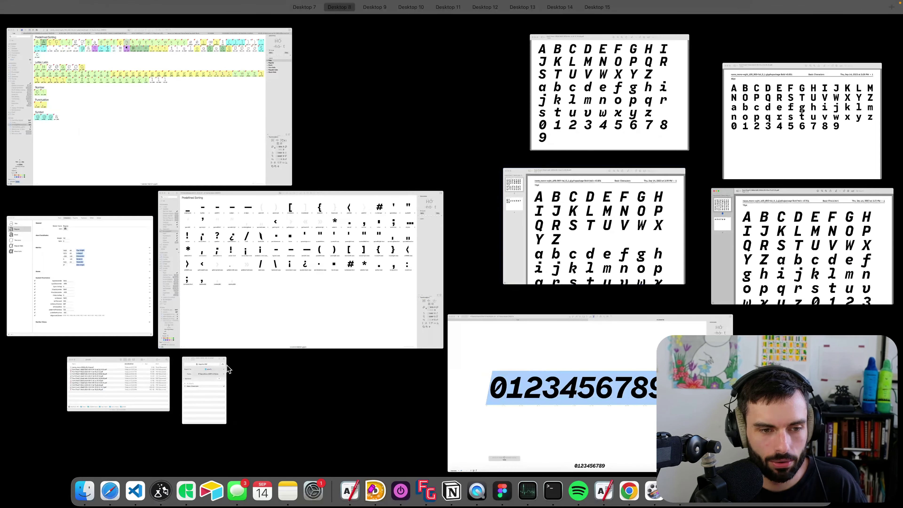
click(214, 372)
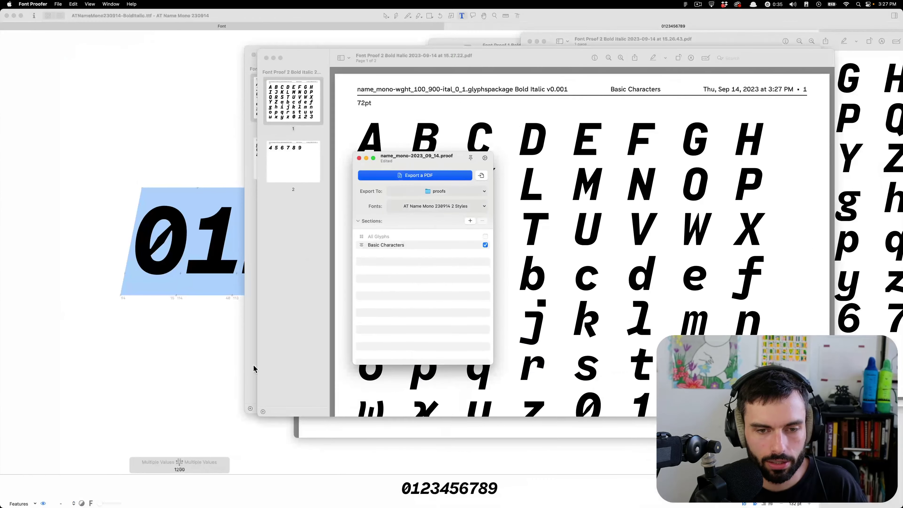
double_click(442, 246)
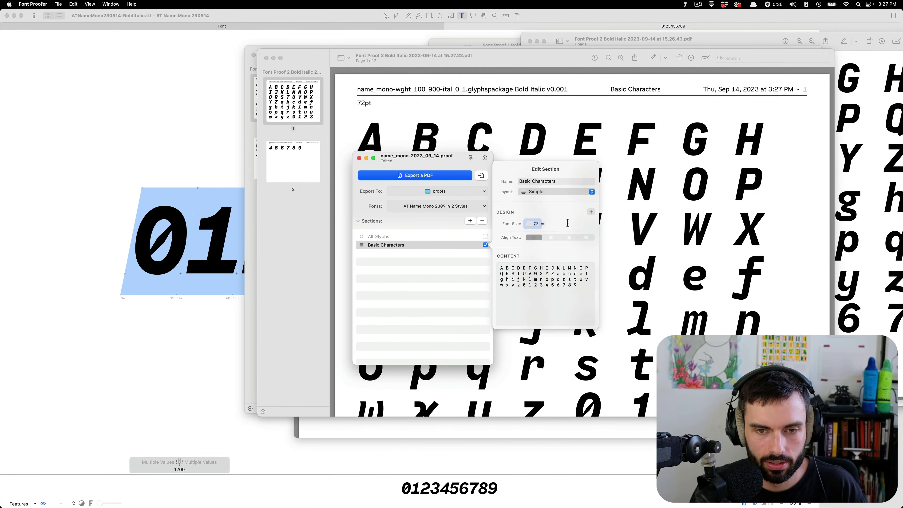
double_click(534, 223)
text(68)
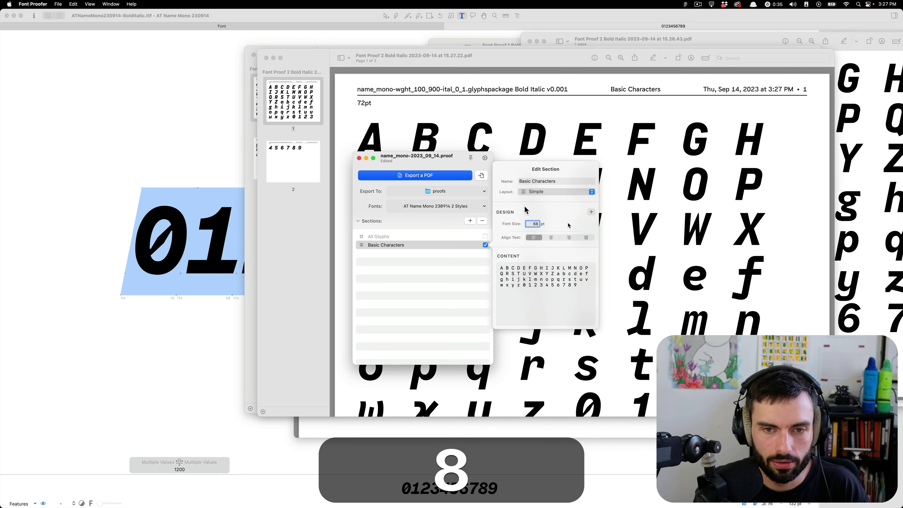
click(423, 176)
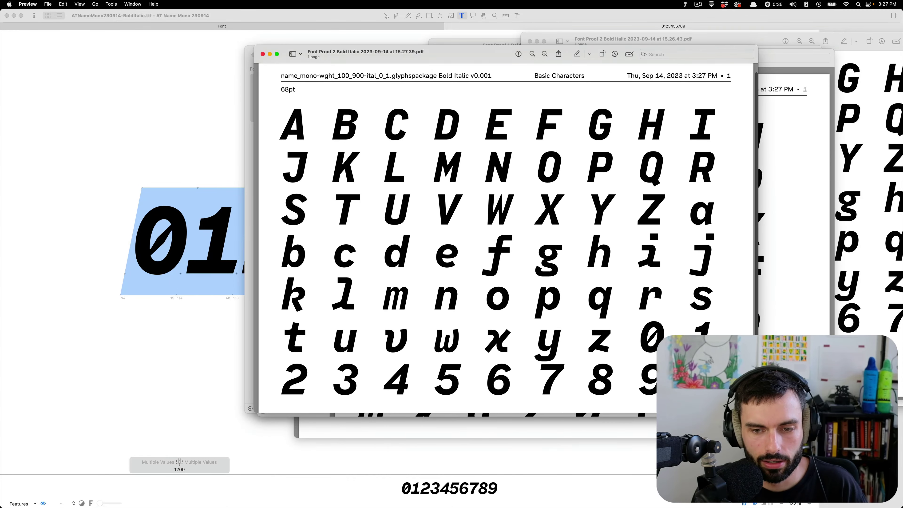
key(alt)
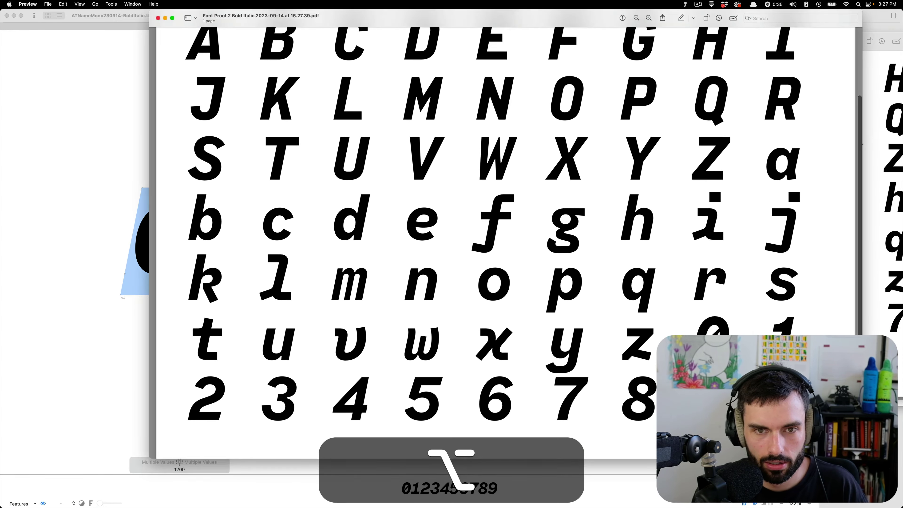
Step: Close the reviewed PDF previews and add a new section to the proof document in Font Proofer
key(super+alt+minus)
key(super+minus)
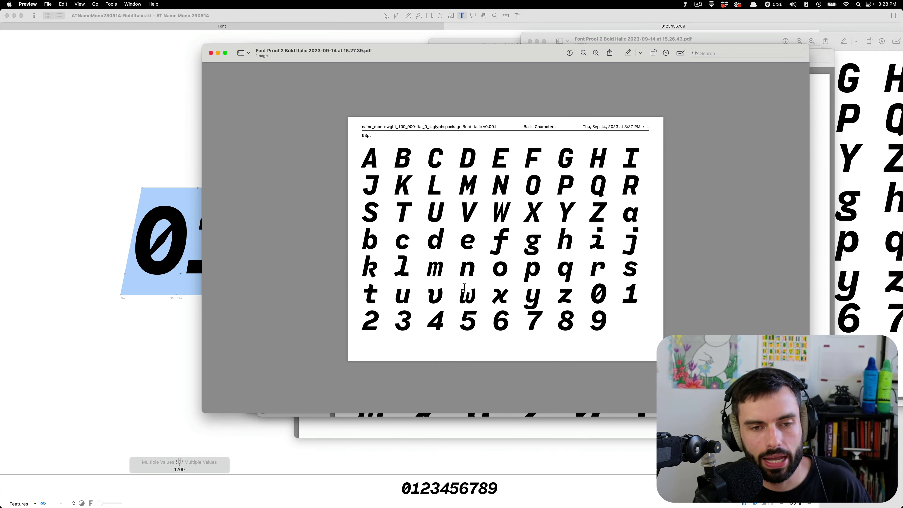
key(ctrl+Up)
click(477, 142)
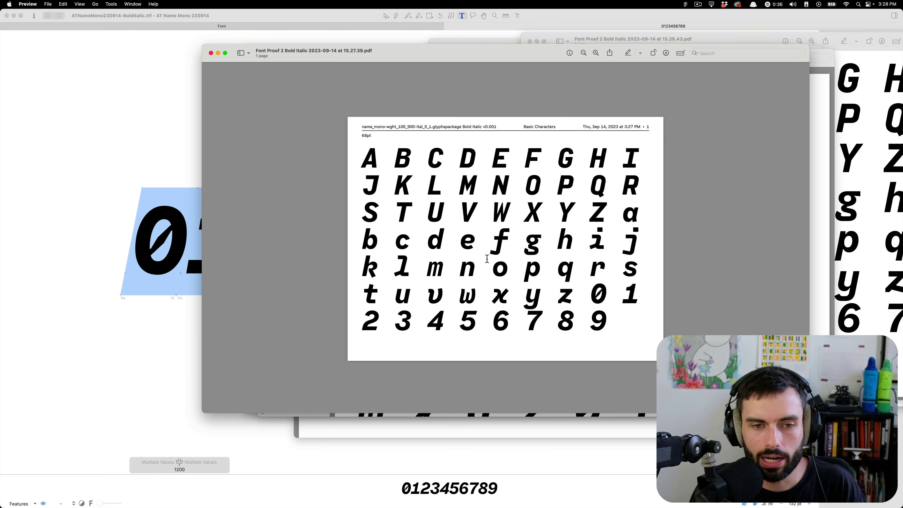
key(alt+super+w)
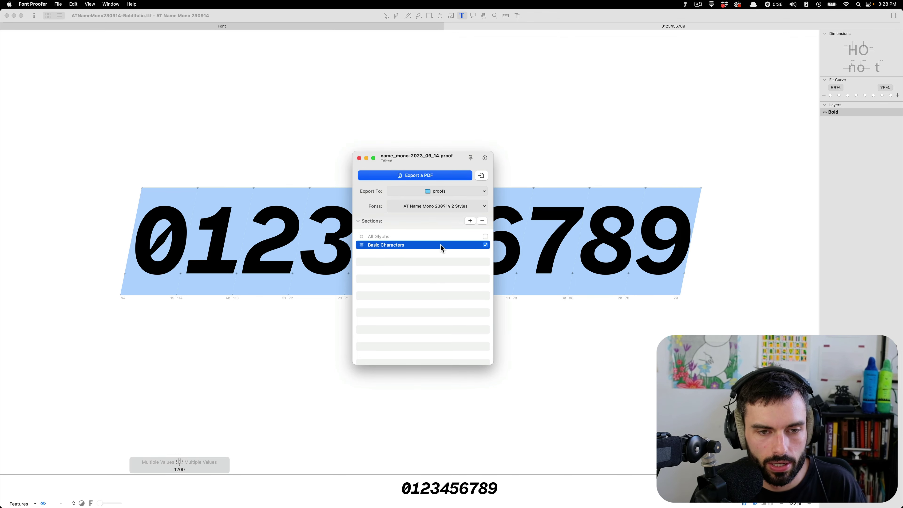
click(470, 221)
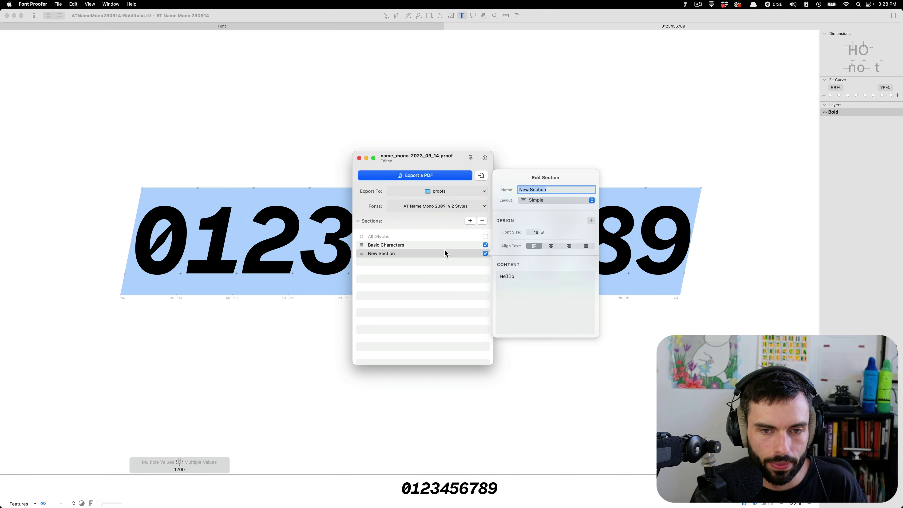
Step: Switch to Safari and look through the arrowtype/spacing README for spacing test strings and proofing resources
key(super+Tab)
scroll(401, 202, down, 15)
scroll(401, 202, up, 20)
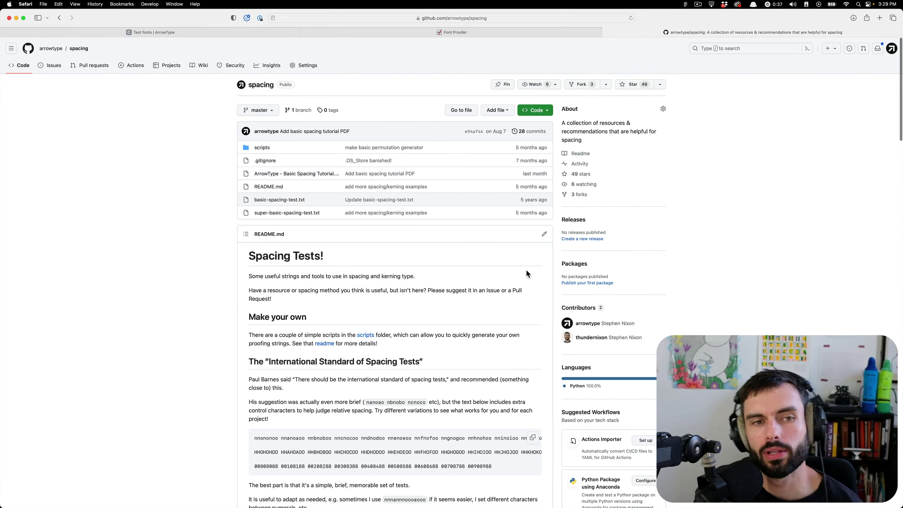
scroll(526, 270, down, 1)
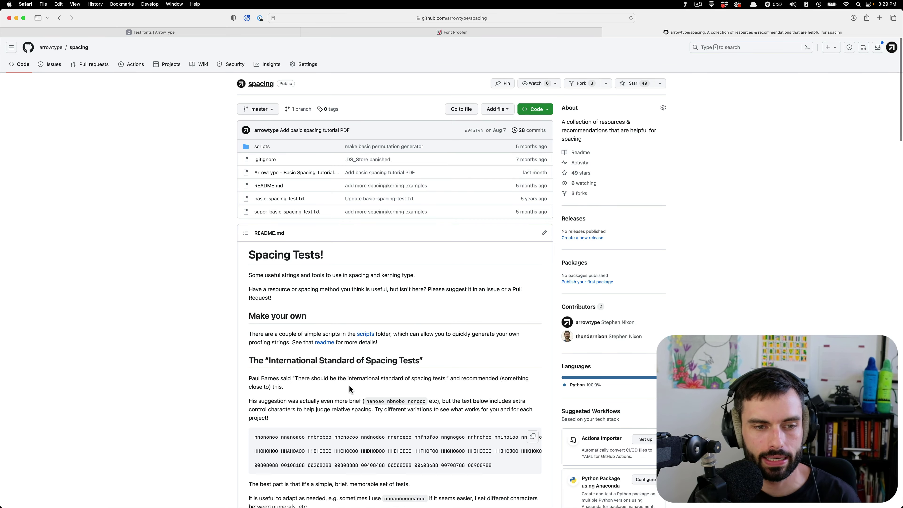
scroll(412, 431, down, 5)
scroll(413, 431, down, 12)
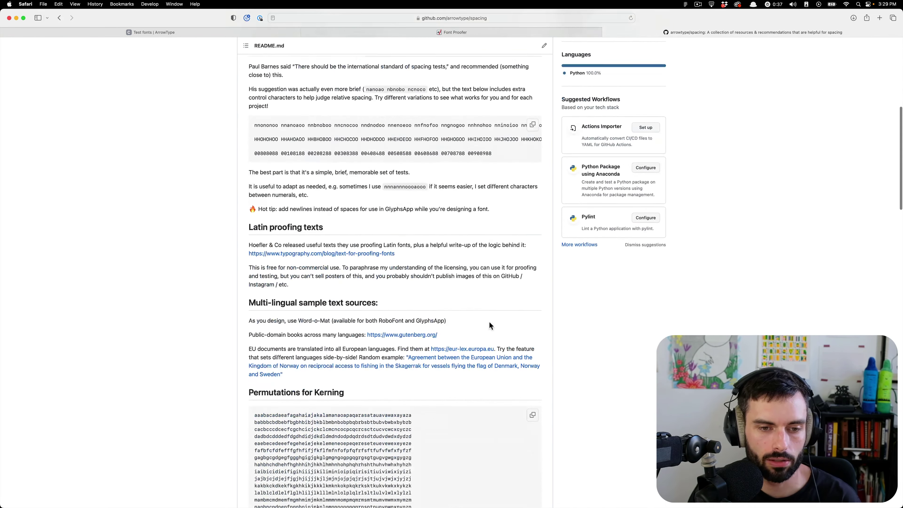
scroll(438, 289, down, 20)
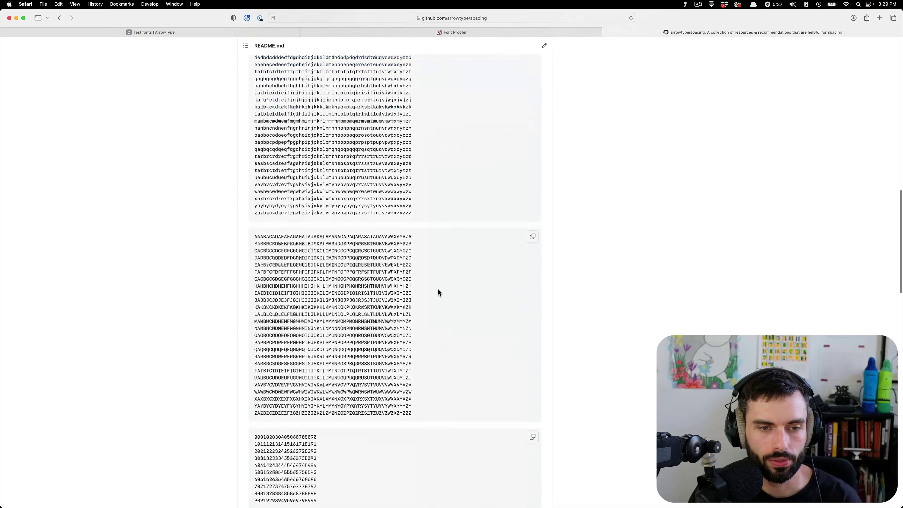
scroll(437, 288, down, 15)
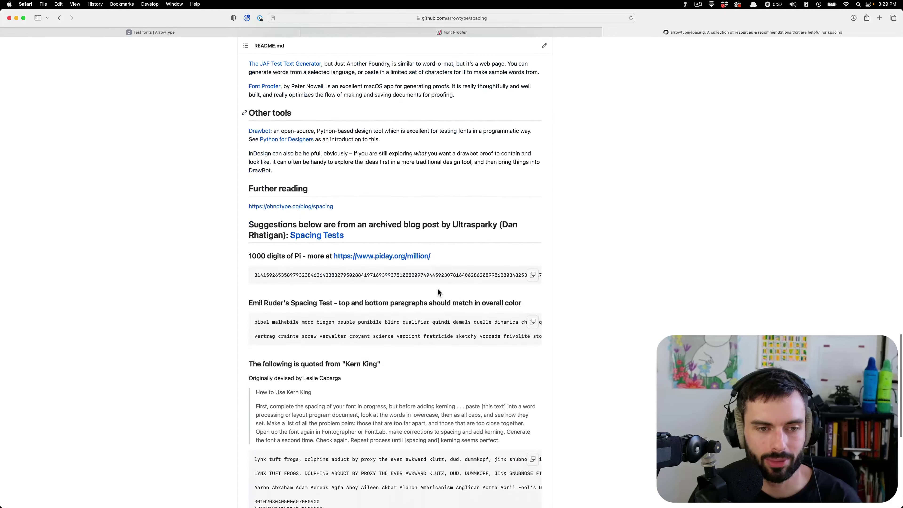
scroll(569, 319, up, 20)
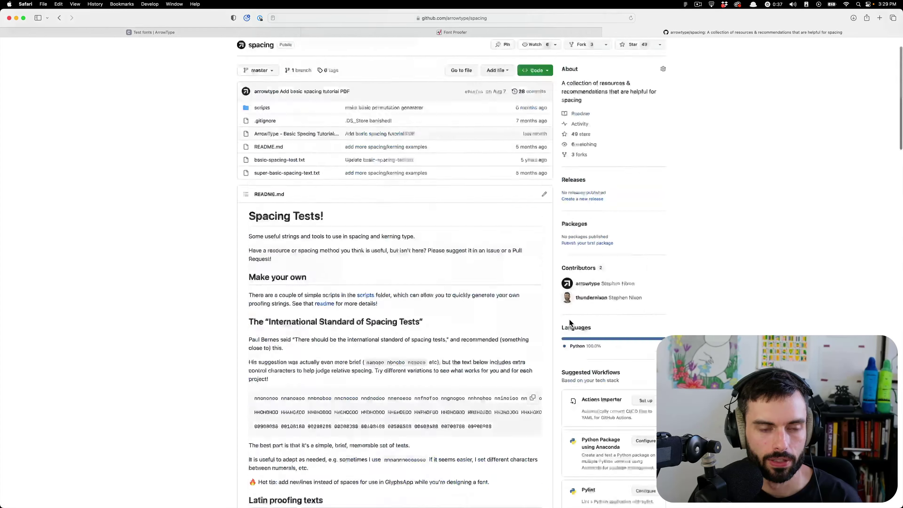
scroll(466, 291, down, 3)
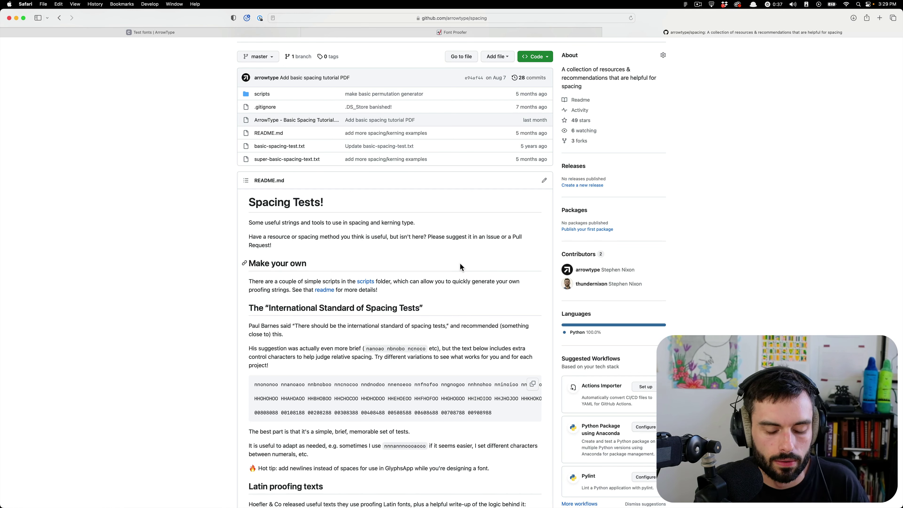
scroll(460, 263, down, 1)
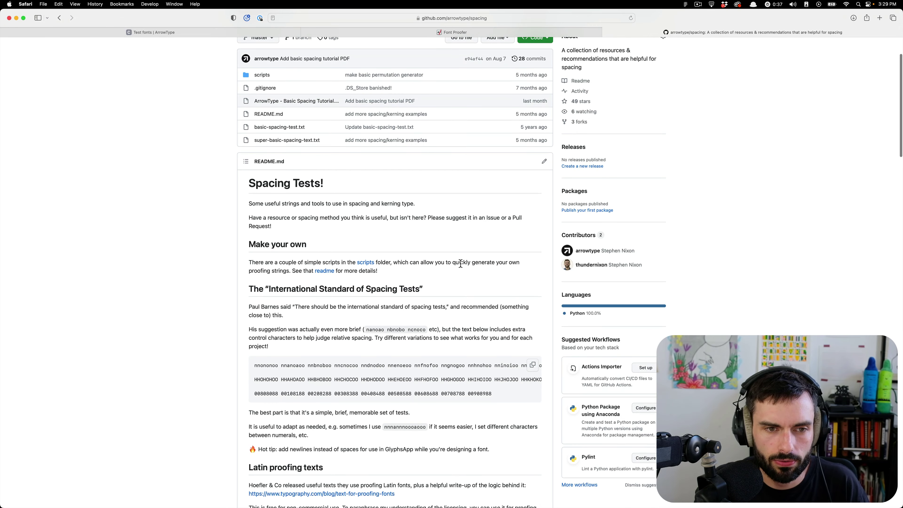
Step: Search the web for "ohnotype proofing" in a new tab and open the OH no Type Company article "Proof It!"
key(super+t)
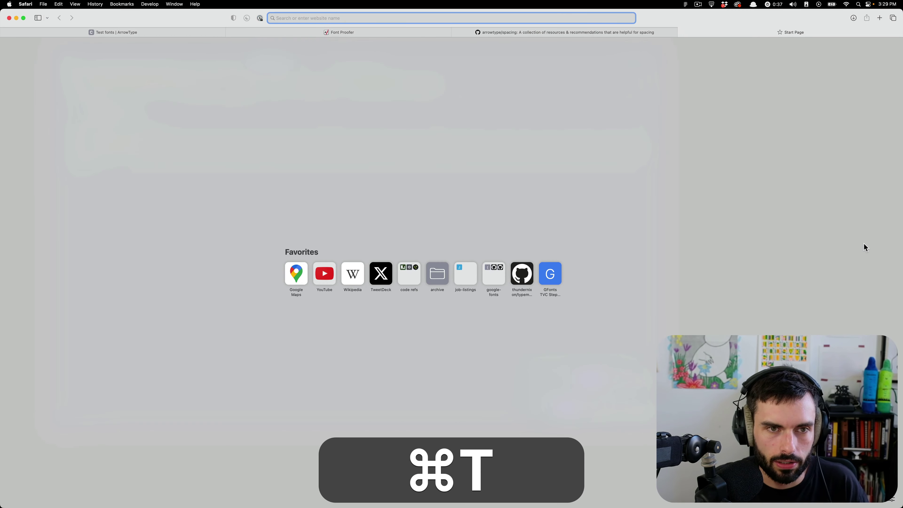
text(ohnotype proofing)
key(Return)
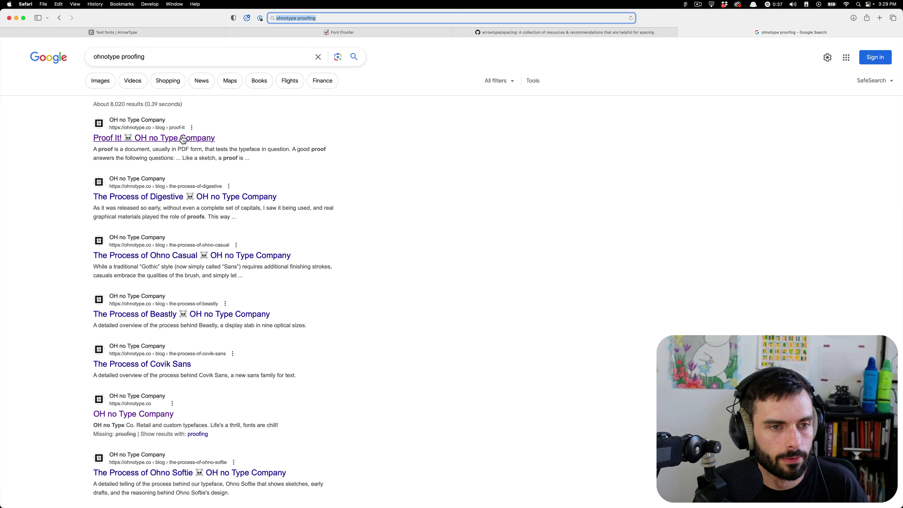
click(189, 138)
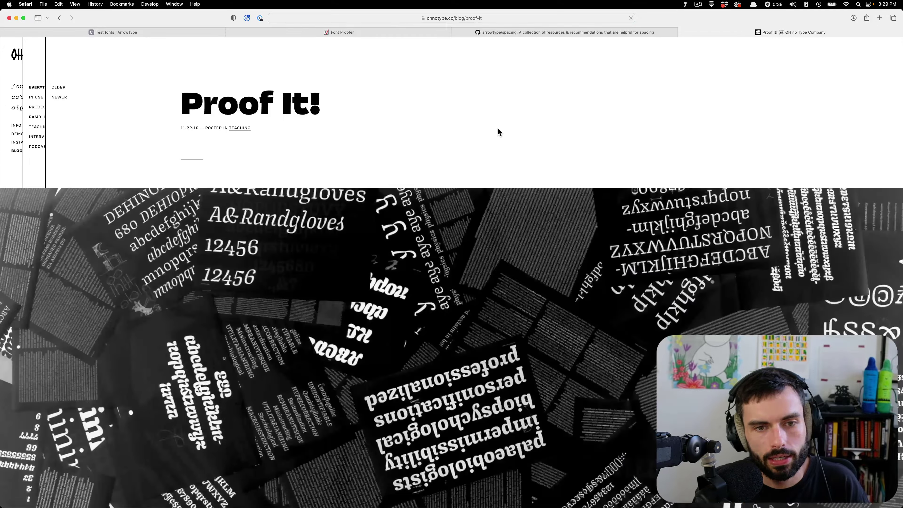
Step: Examine the article's proof checklist and its sample pages for every drawn character, paragraphs or headlines, and spacing strings
scroll(512, 136, down, 3)
scroll(513, 134, down, 15)
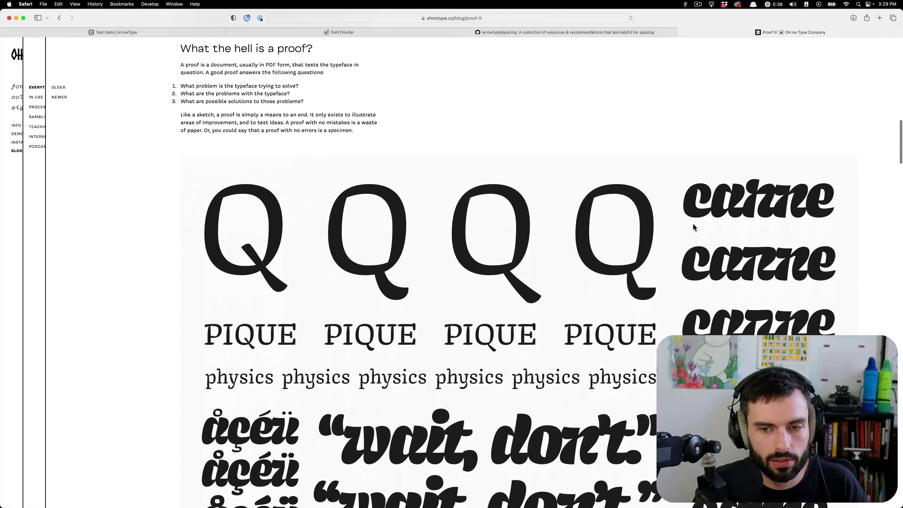
scroll(683, 220, down, 15)
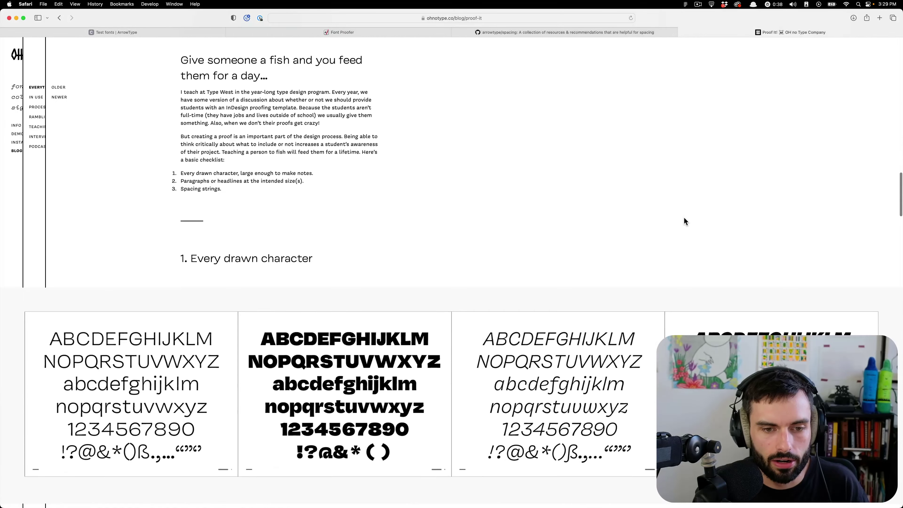
scroll(684, 219, down, 2)
scroll(684, 218, up, 4)
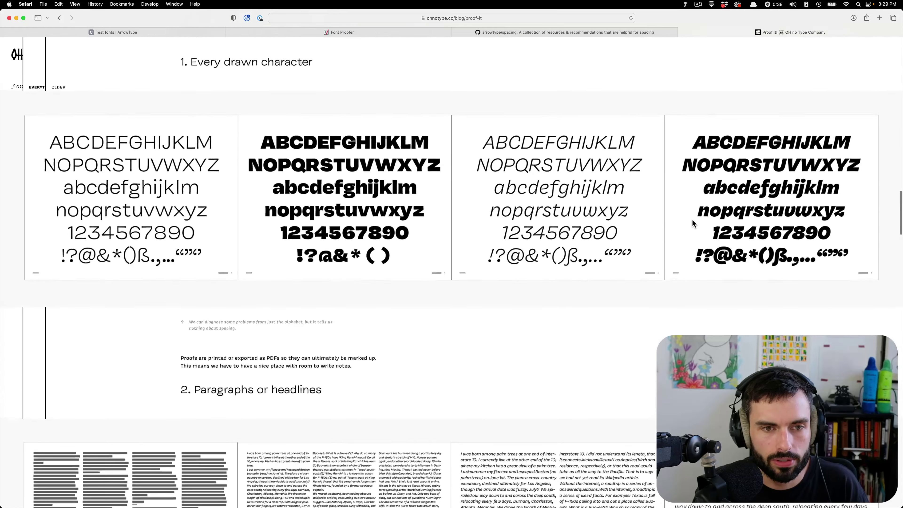
scroll(567, 247, down, 4)
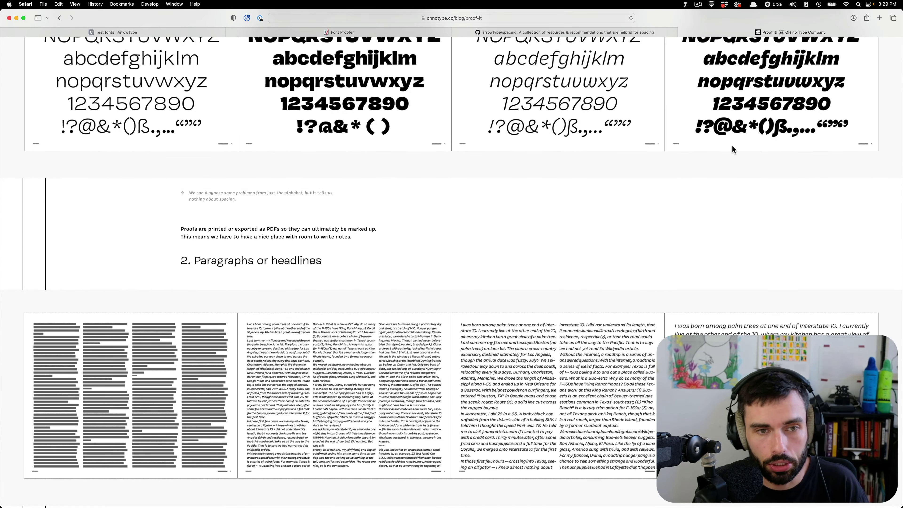
scroll(640, 180, down, 5)
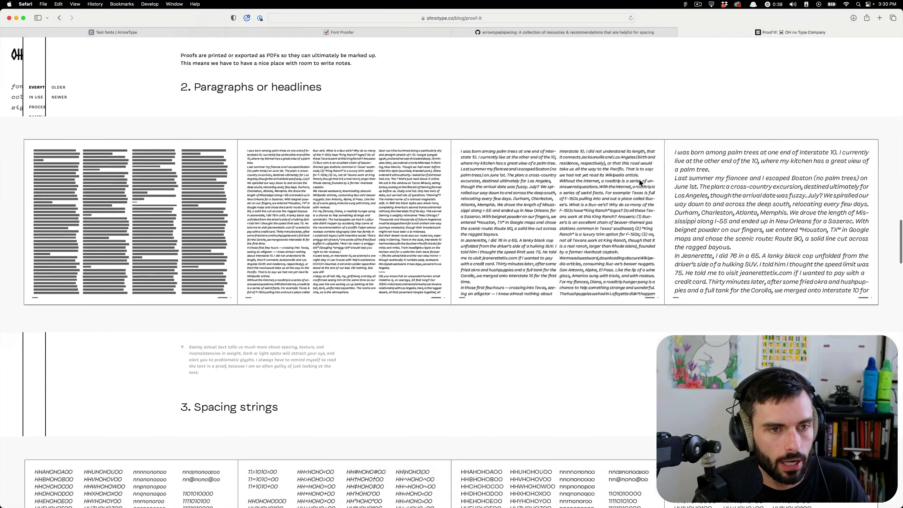
scroll(639, 179, down, 2)
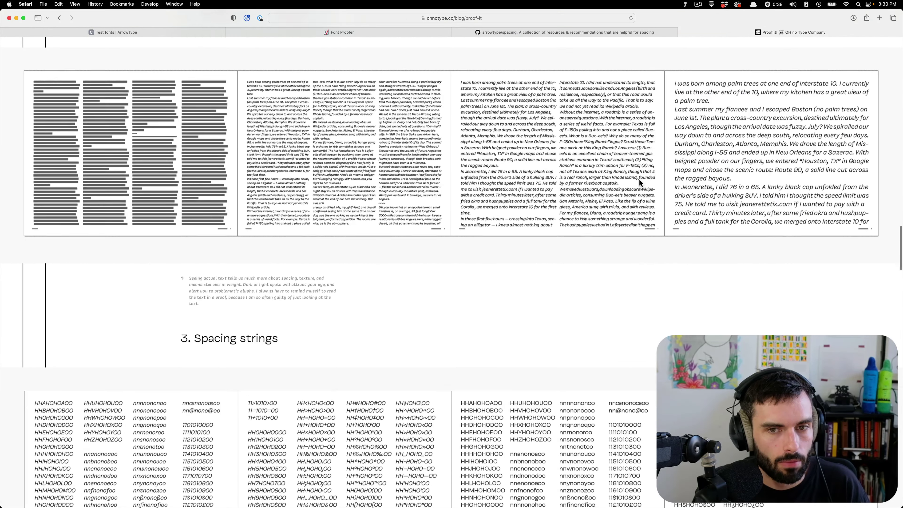
Step: Read on through the article's spacing explanation, italic tracking comparisons, other resources and proofing tips
scroll(639, 178, down, 12)
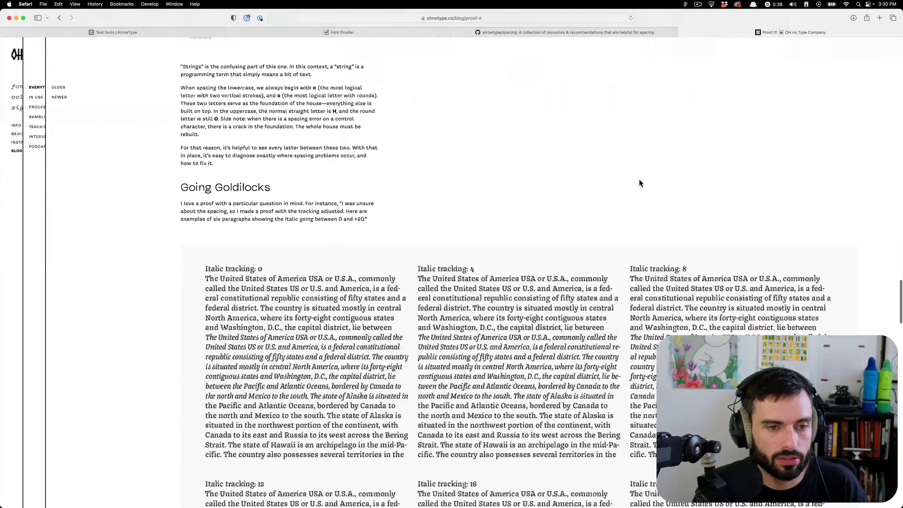
scroll(639, 179, down, 9)
scroll(639, 178, up, 4)
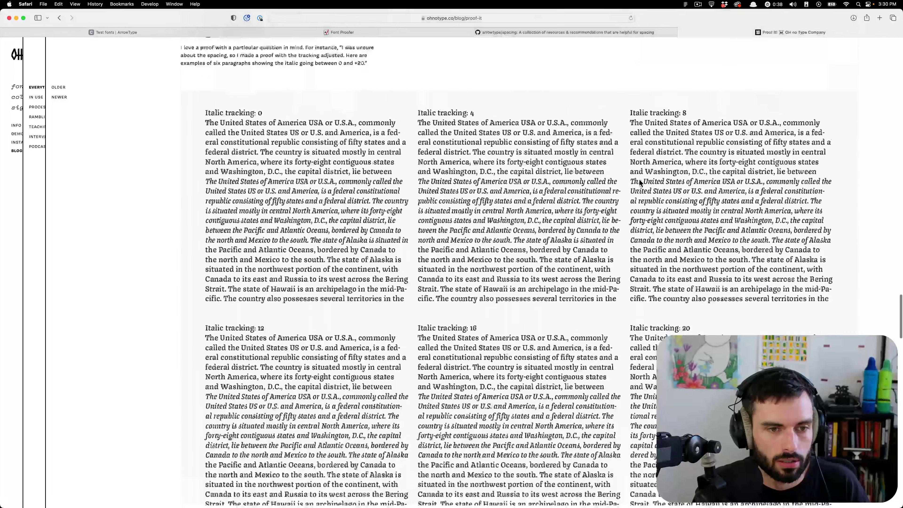
scroll(639, 178, up, 4)
scroll(639, 178, down, 13)
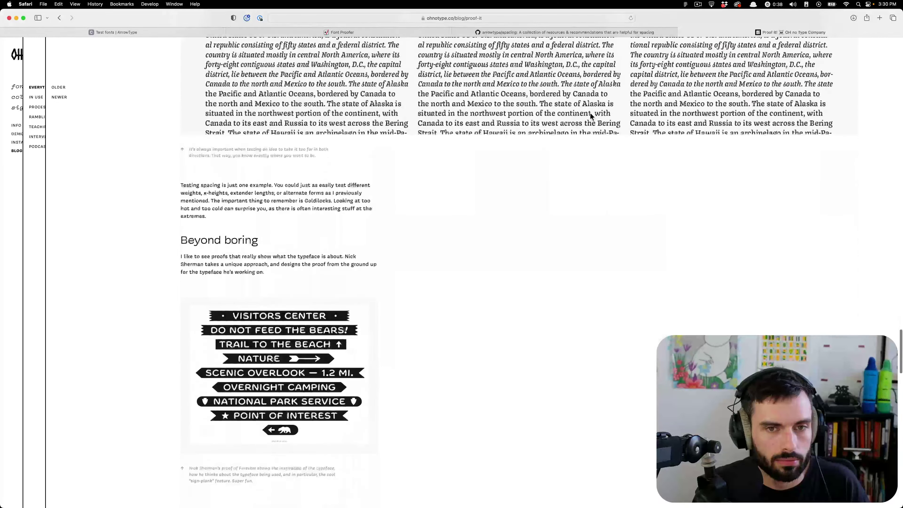
scroll(609, 114, down, 3)
scroll(646, 130, down, 3)
scroll(649, 171, down, 12)
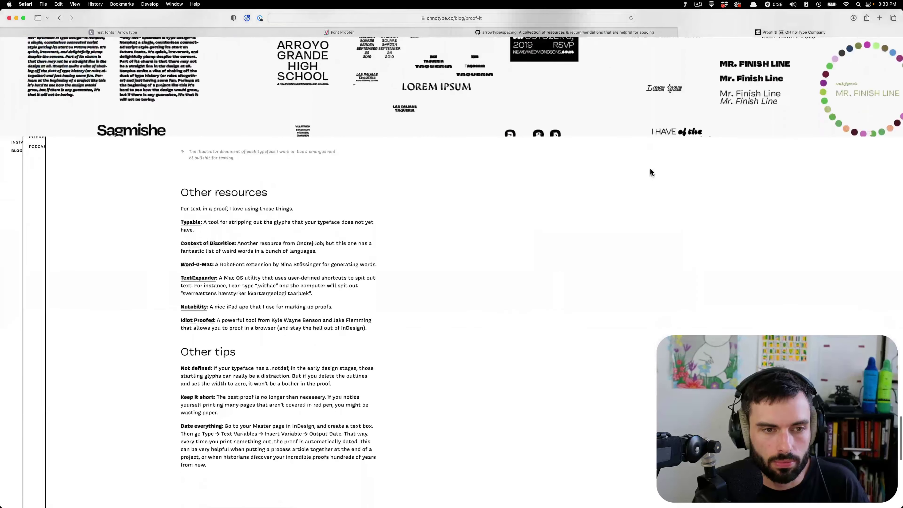
scroll(652, 172, down, 7)
Step: Copy the "International Standard of Spacing Tests" strings from the arrowtype/spacing README and paste them into the new Font Proofer section's content
click(607, 31)
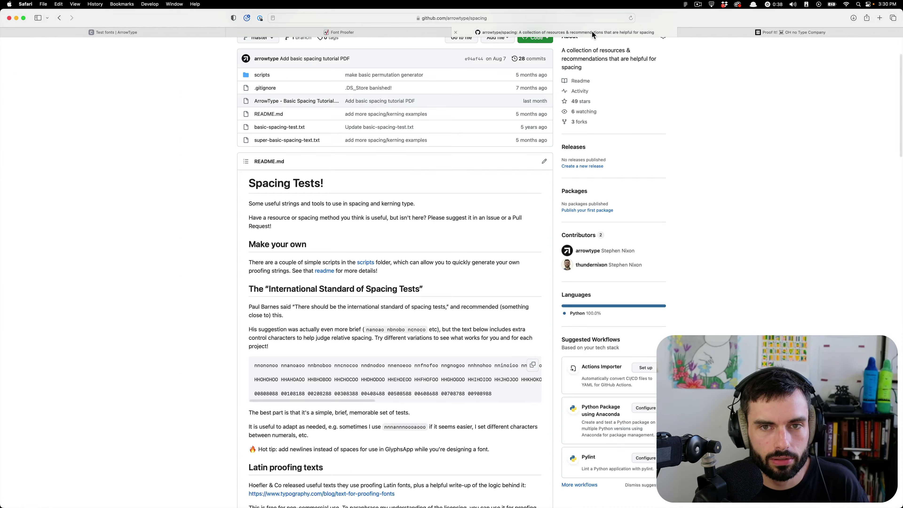
scroll(164, 278, down, 3)
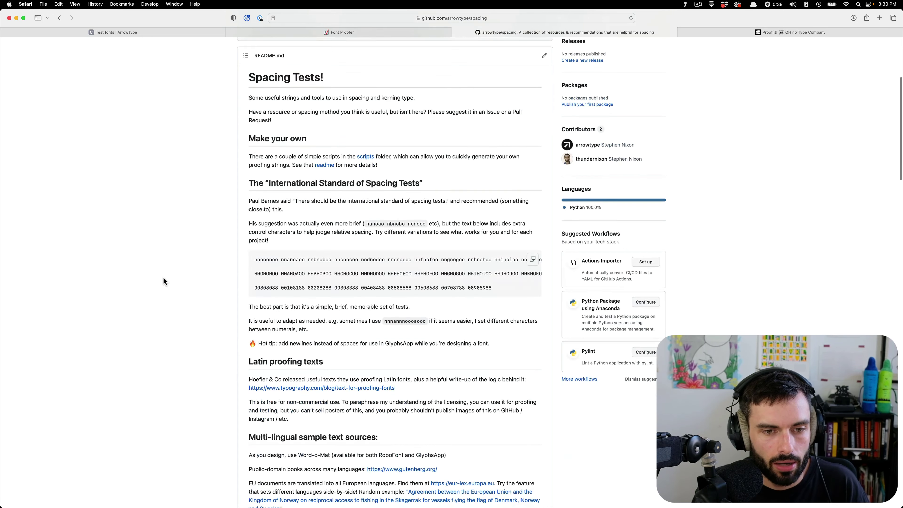
click(532, 258)
key(super+Tab)
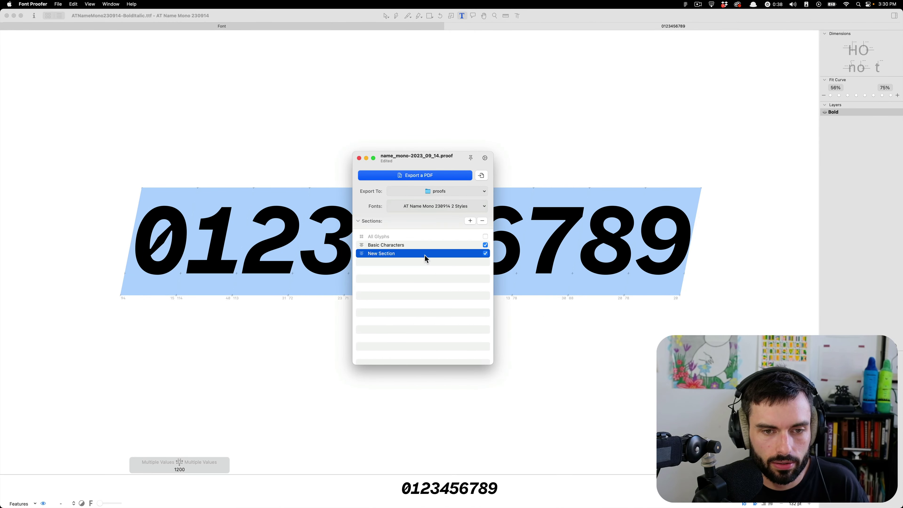
double_click(425, 255)
click(516, 276)
key(super+v)
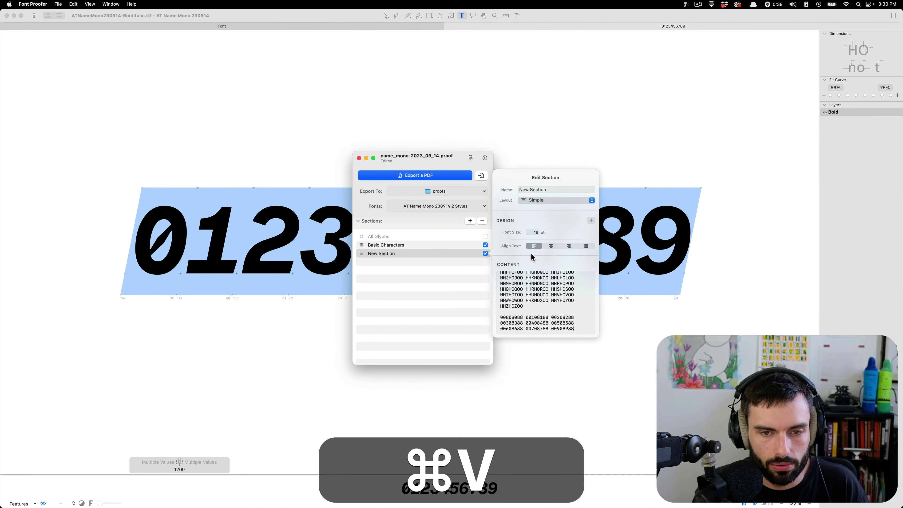
Step: Rename the new section as Basic Spacing and close its settings
triple_click(566, 189)
text(Basic )
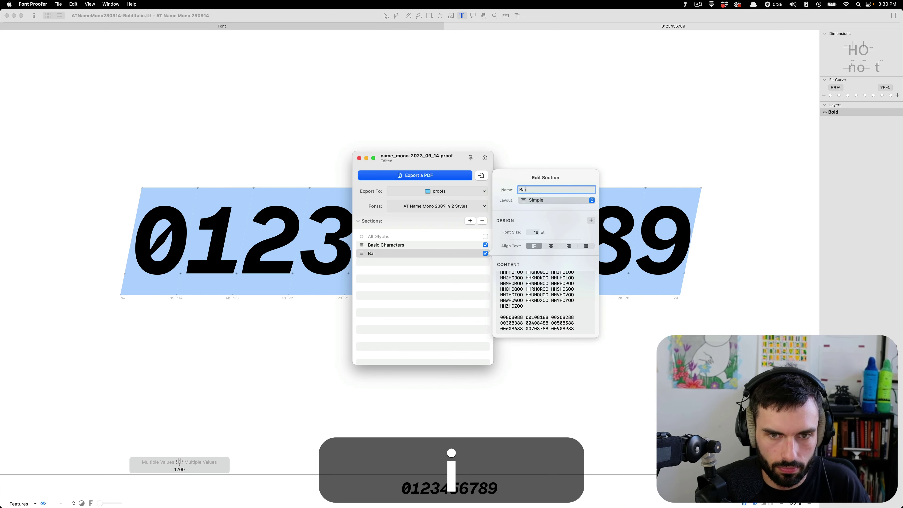
text(Spacing)
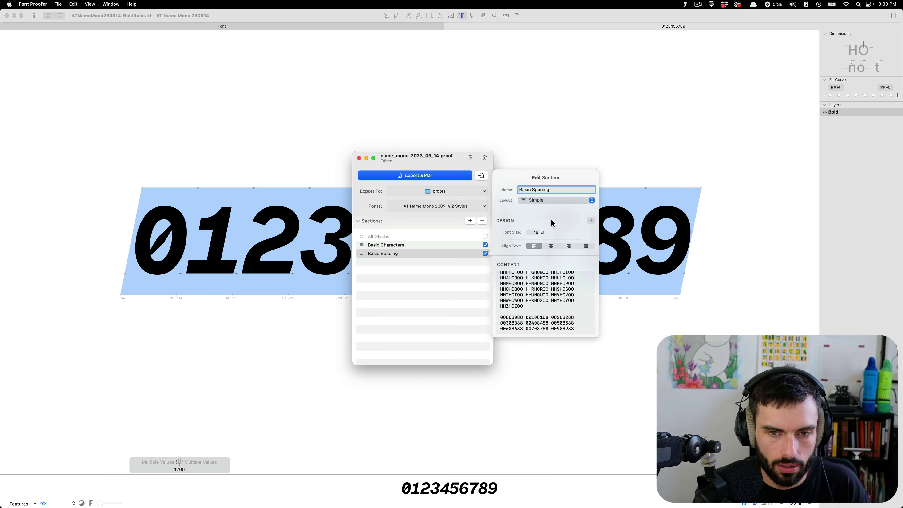
click(458, 288)
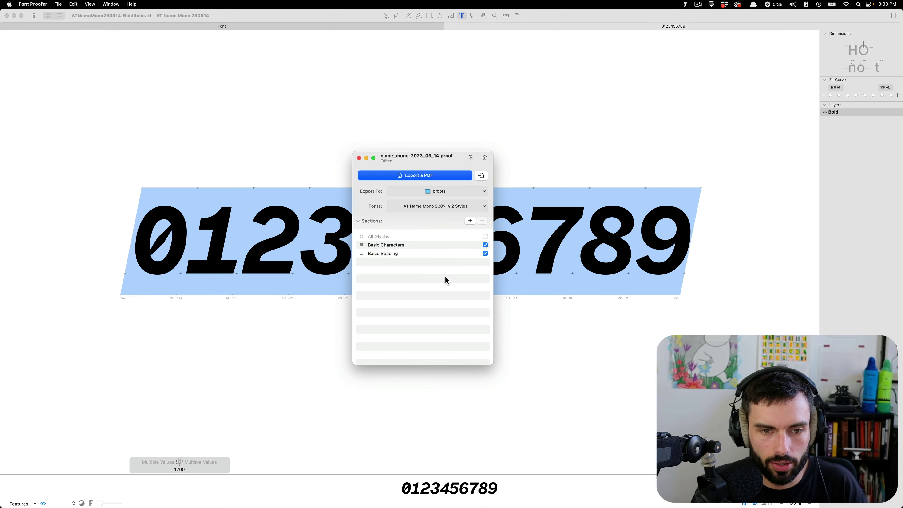
Step: Back in Safari, open the README's Hoefler & Co text-for-proofing-fonts link in a separate tab
key(super+Tab)
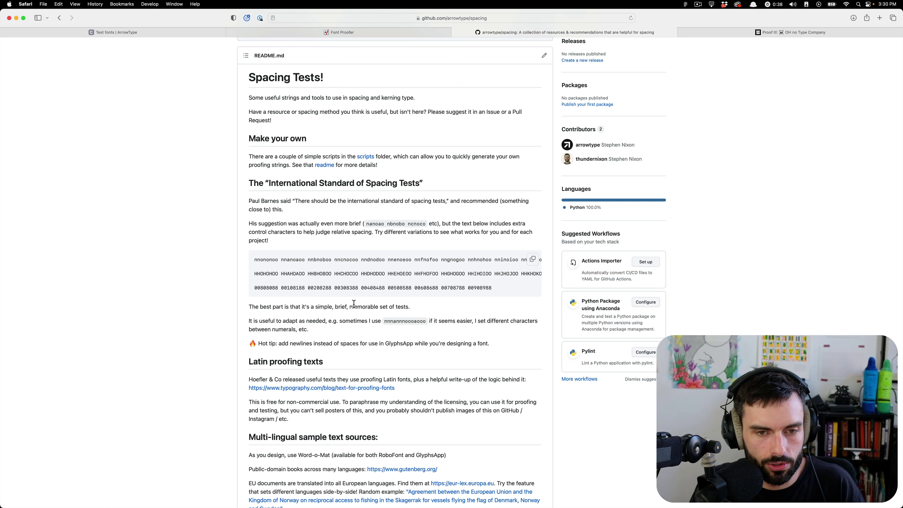
scroll(369, 306, down, 4)
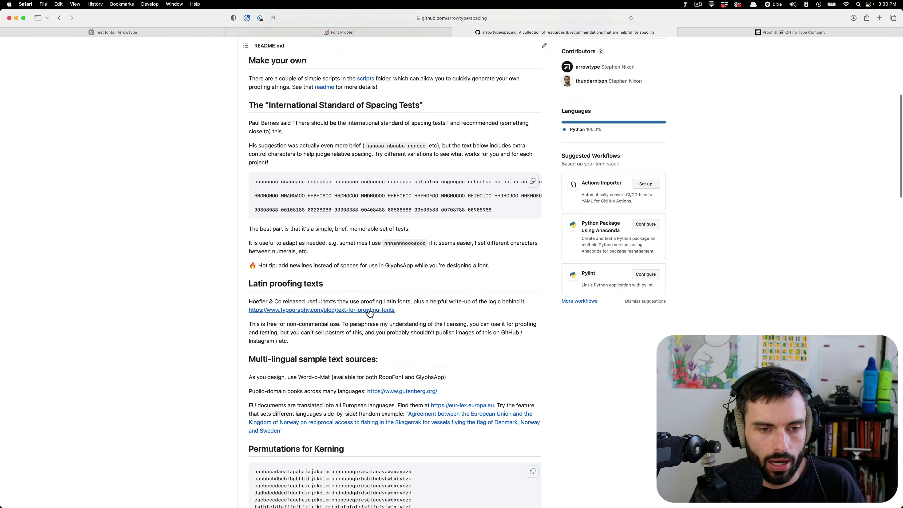
super+click(369, 310)
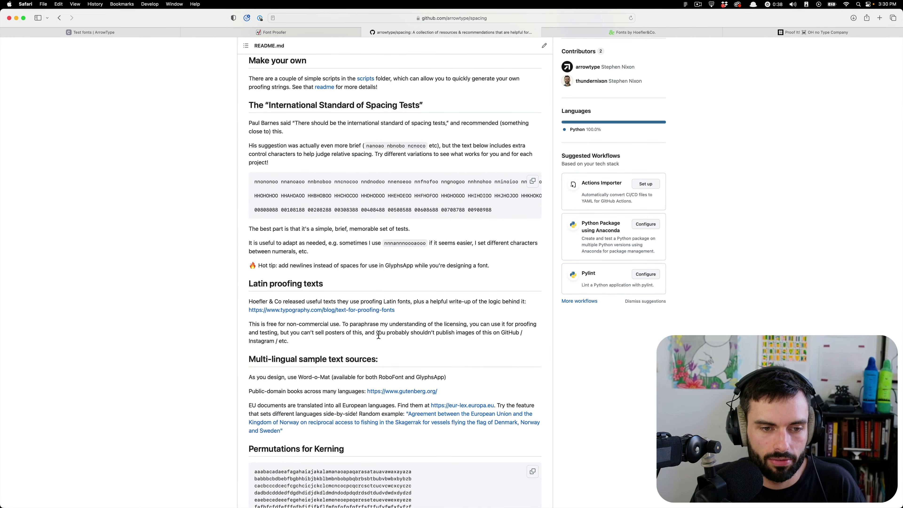
Step: Copy the full Hoefler's Proof: Lowercase 1.0 text from the Text for Proofing Fonts article
click(679, 34)
scroll(381, 237, down, 10)
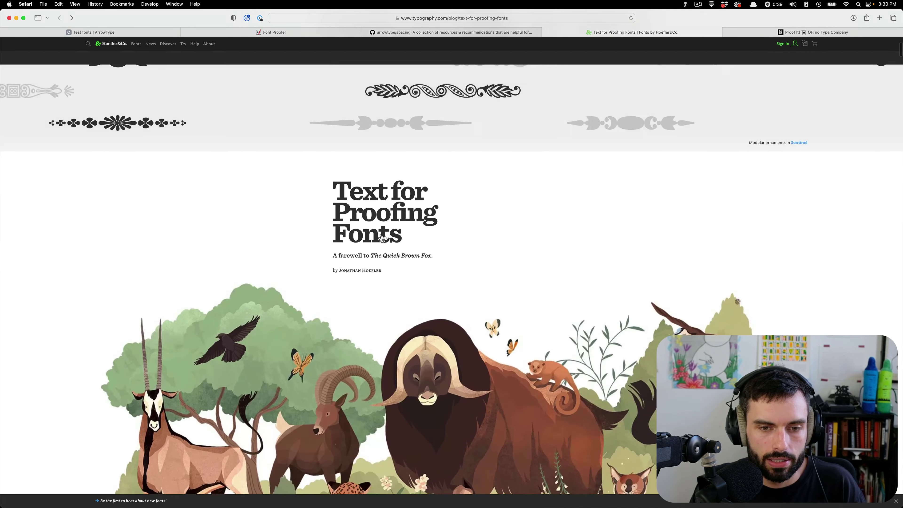
scroll(382, 238, down, 20)
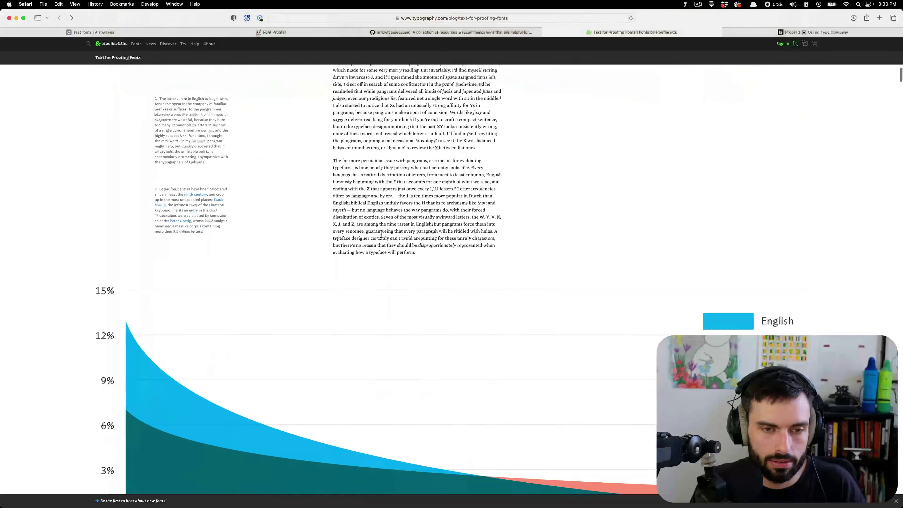
scroll(381, 237, down, 20)
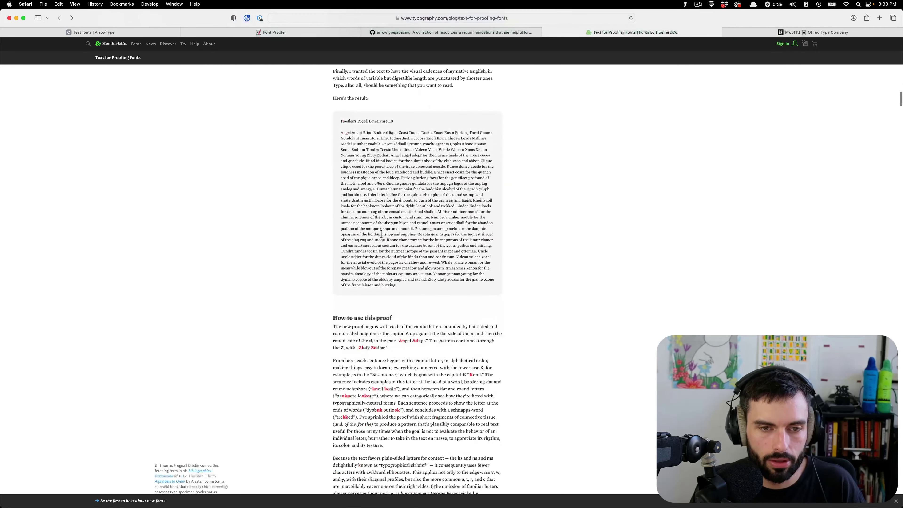
drag(404, 283, 336, 122)
key(super+c)
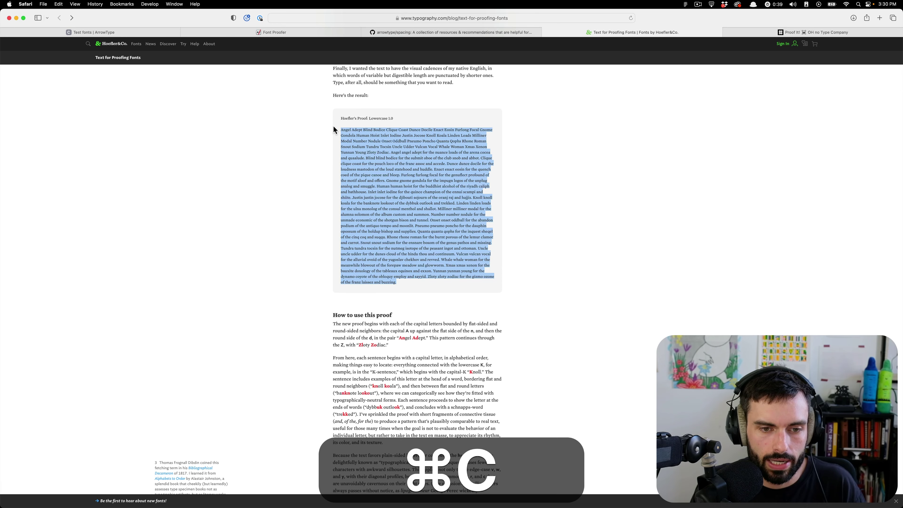
Step: Copy the Hoefler's Proof: Uppercase 1.0 text from further down the same article
scroll(334, 129, down, 15)
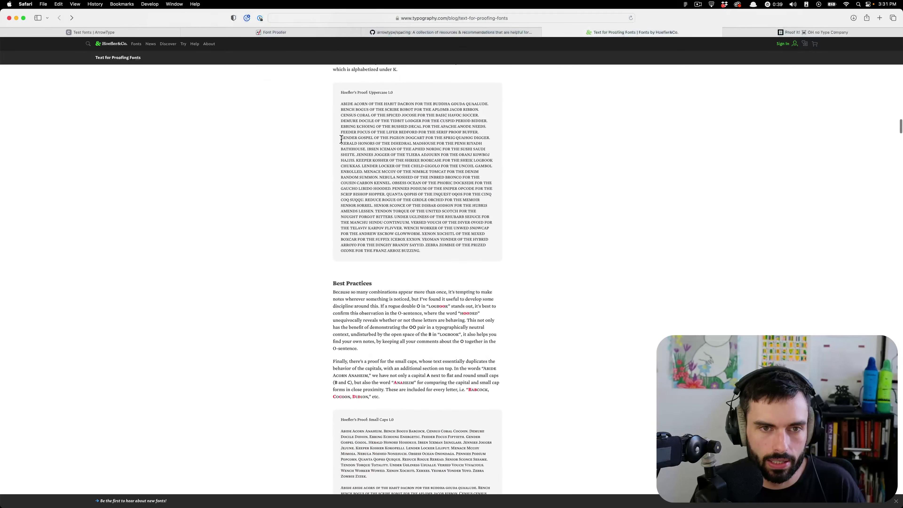
drag(434, 254, 330, 103)
key(super+c)
Step: Switch to Visual Studio Code, create an untitled file in place of the Welcome page and enlarge the window
key(super+Tab)
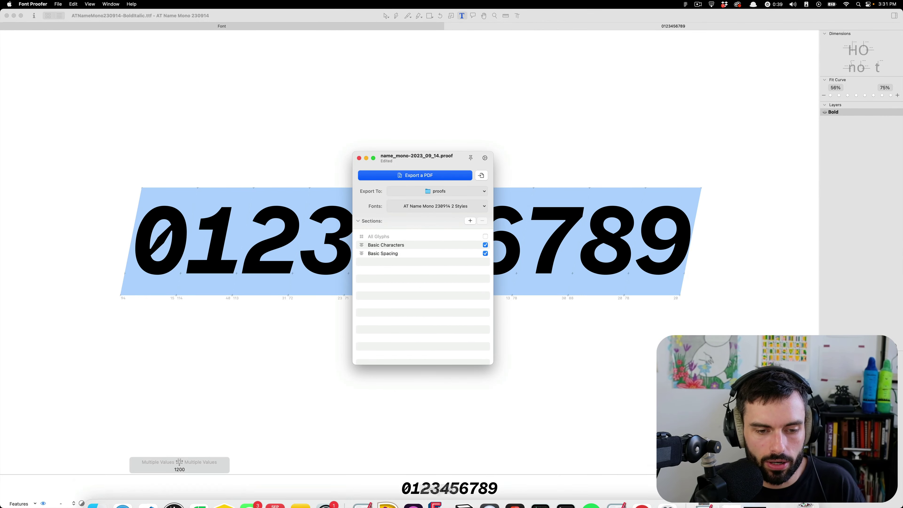
click(173, 490)
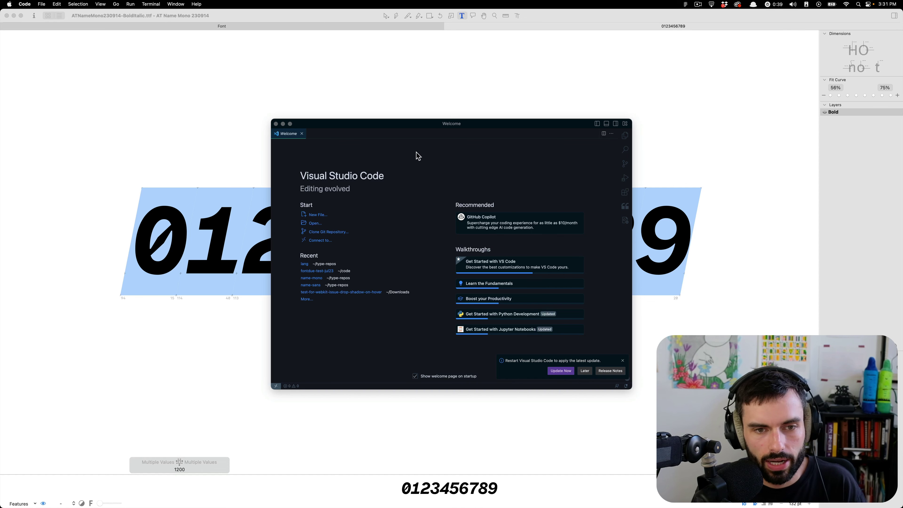
key(super+n)
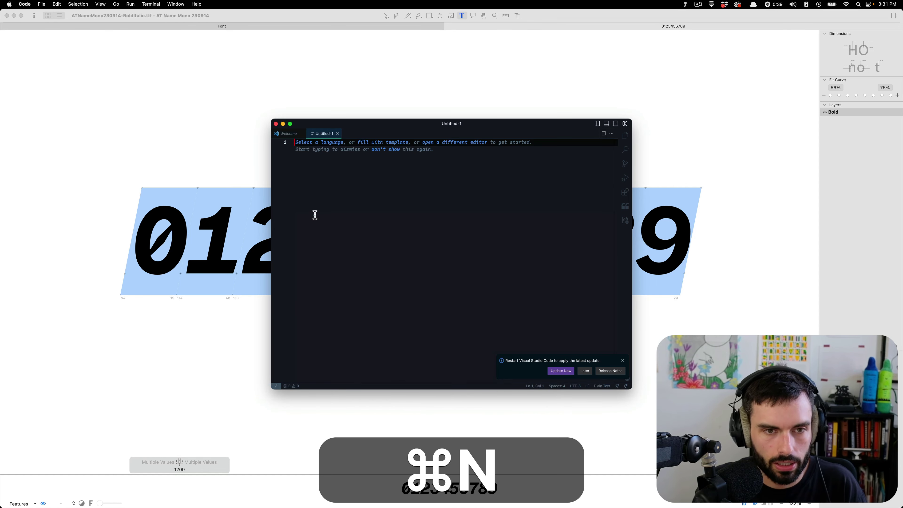
click(302, 134)
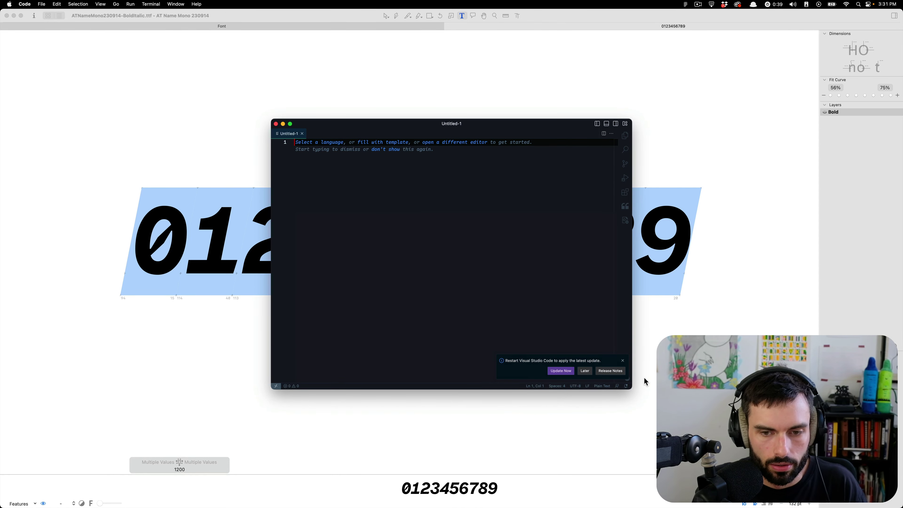
drag(628, 387, 798, 464)
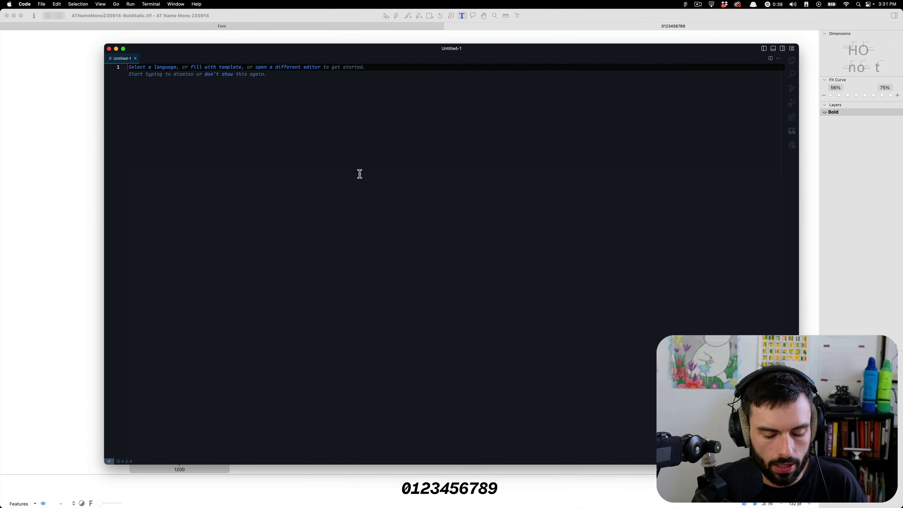
Step: Paste the uppercase proof text into the untitled file and magnify the editor, keeping the file open
key(super+v)
key(shift+super+p)
key(Return)
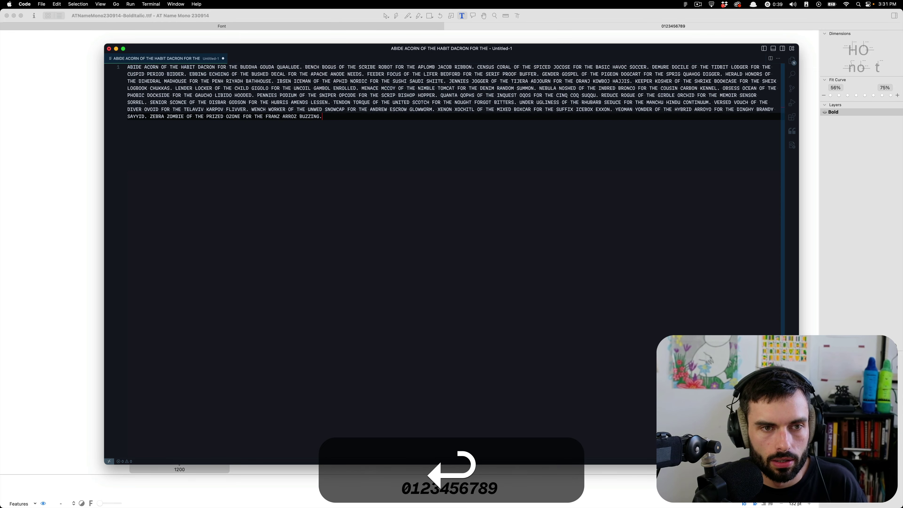
key(super+equal)
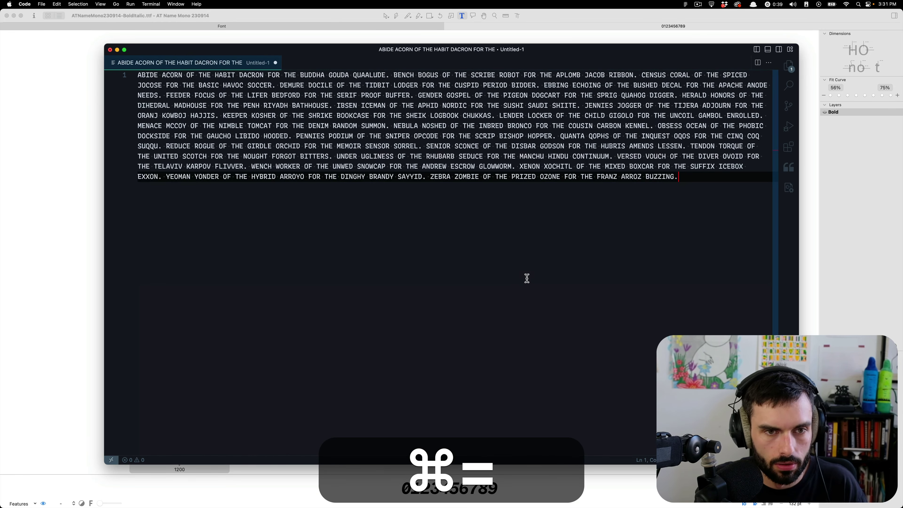
key(super)
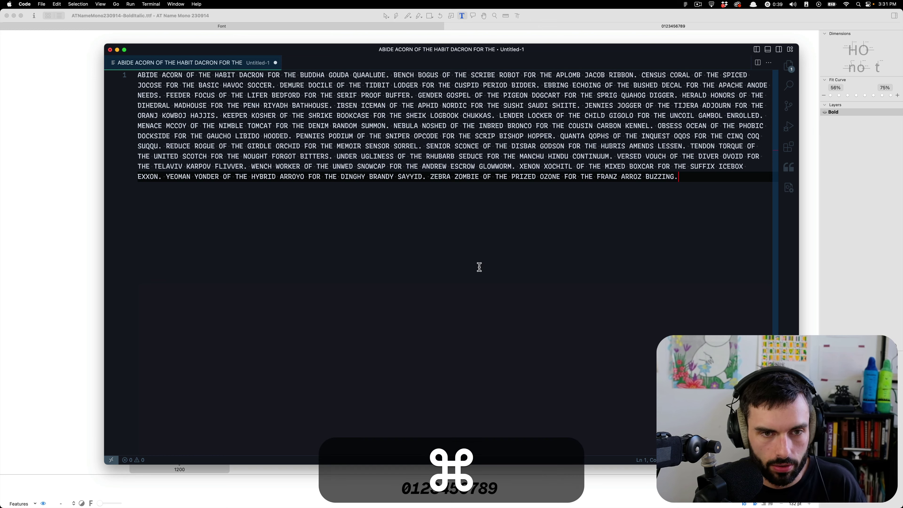
key(super+w)
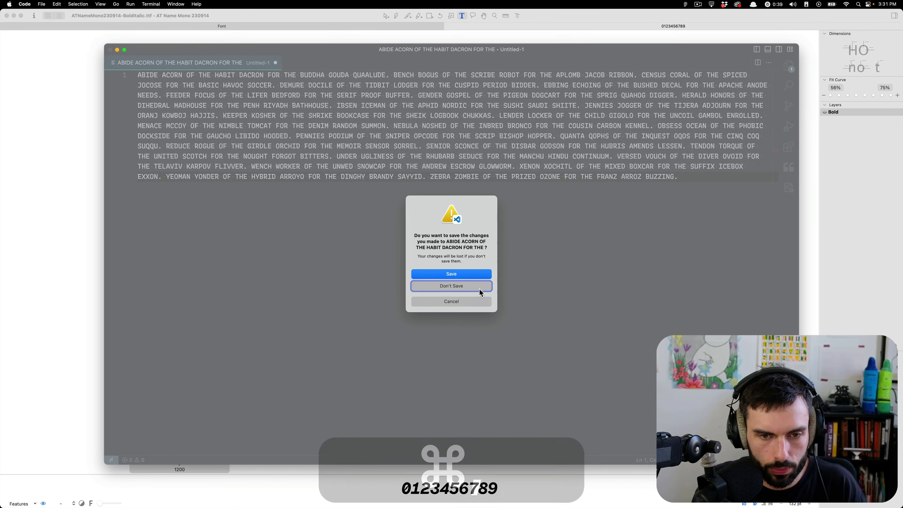
click(472, 300)
Step: Open the settings beside the text and add Name Mono ahead of Rec Code Semicasual in the editor's font family
key(super+2)
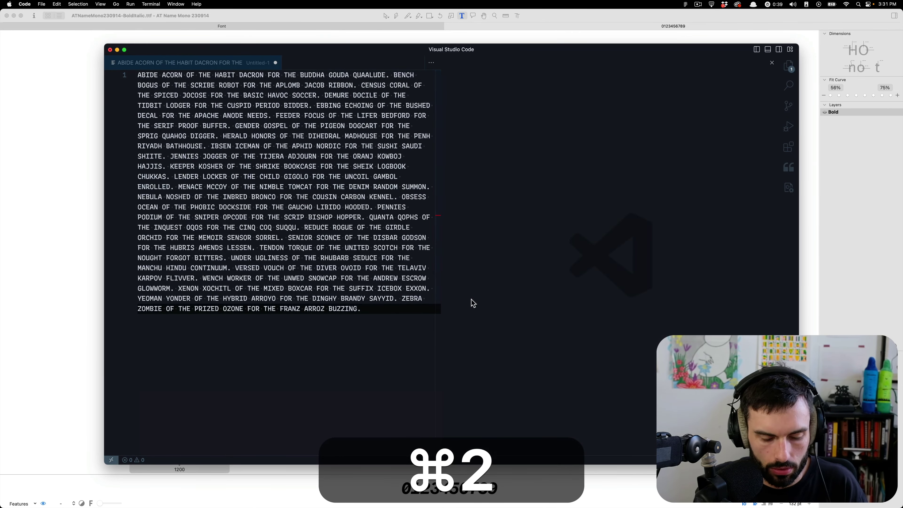
key(super+comma)
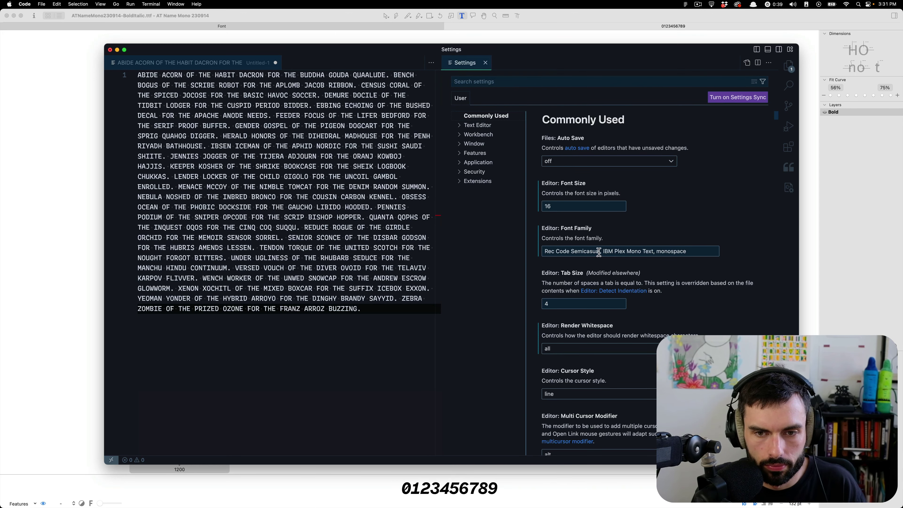
drag(600, 252, 517, 255)
key(Left)
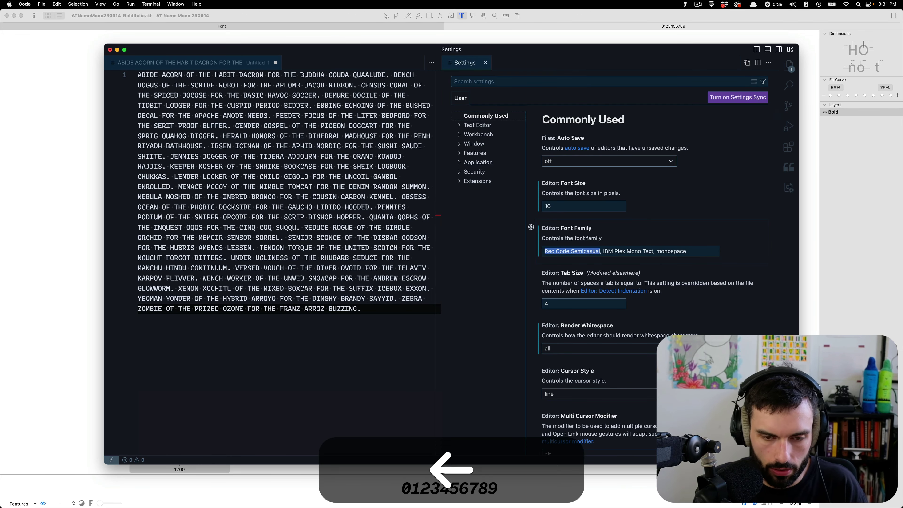
text(')
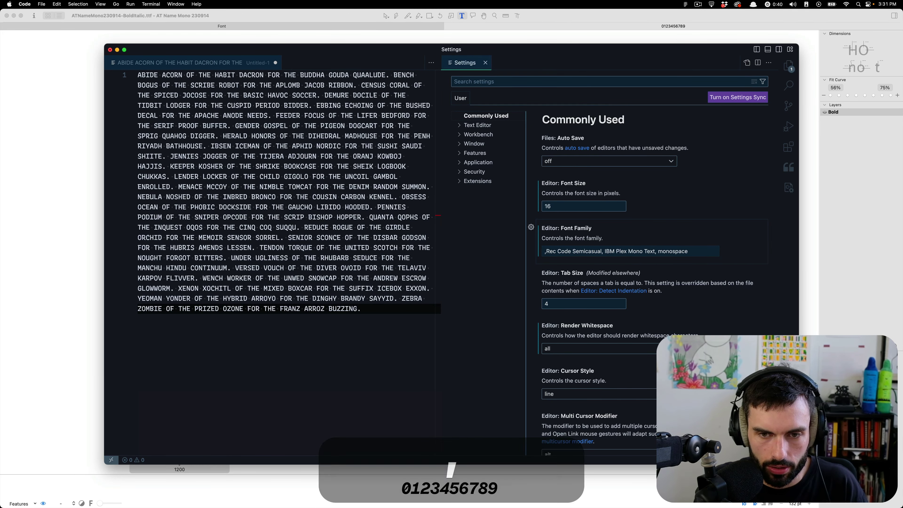
key(Left)
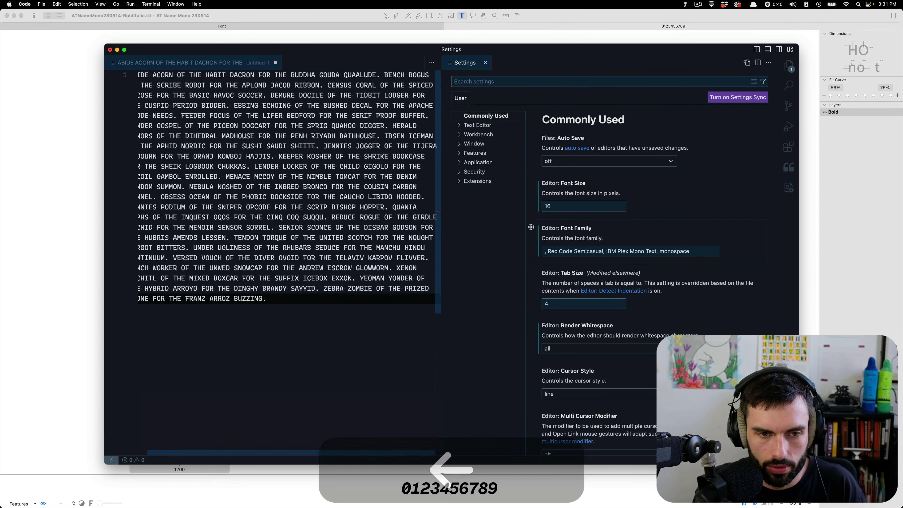
text(Name Mon)
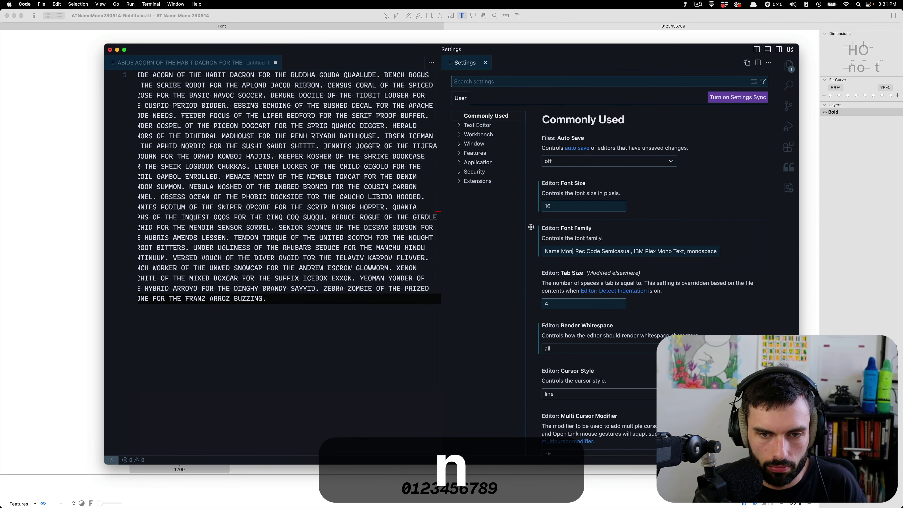
text(o)
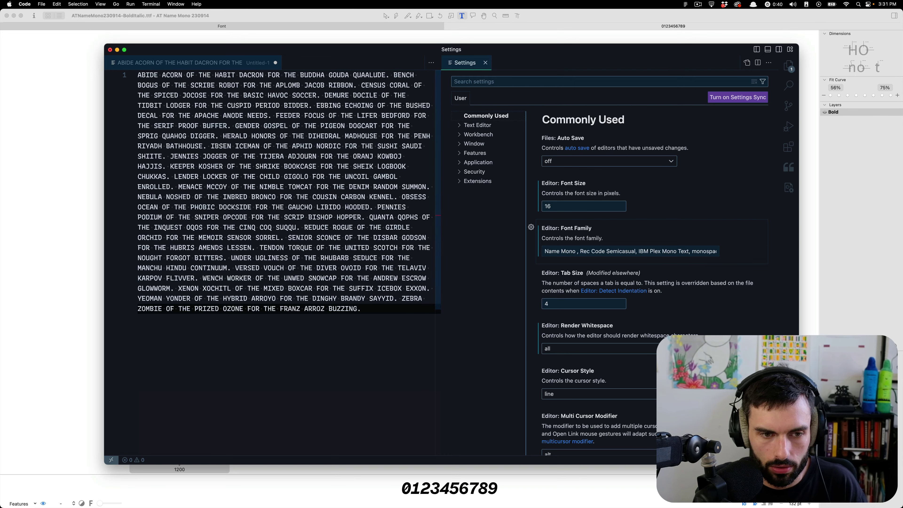
Step: Copy the family name AT Name Mono 230914 from the font info in Glyphs and replace Name Mono in the editor's font family with it
key(super+Tab)
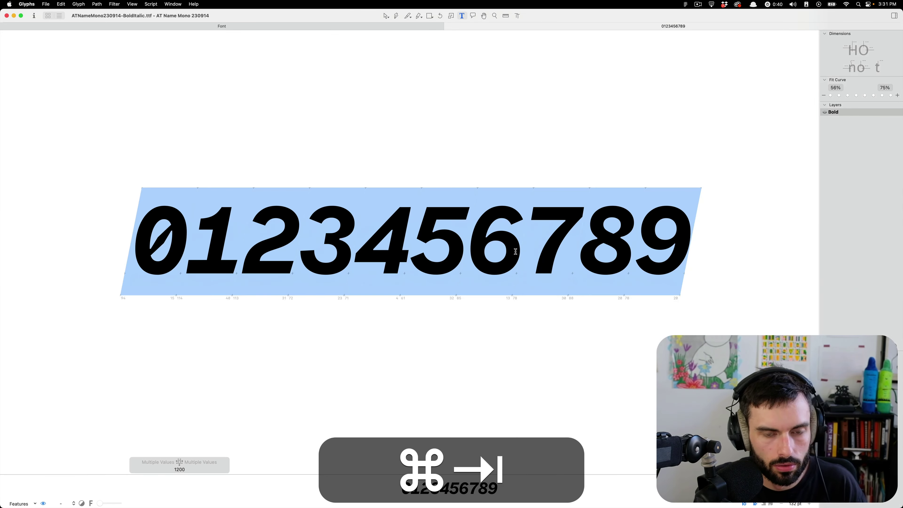
key(super+i)
drag(341, 80, 183, 77)
key(super+c)
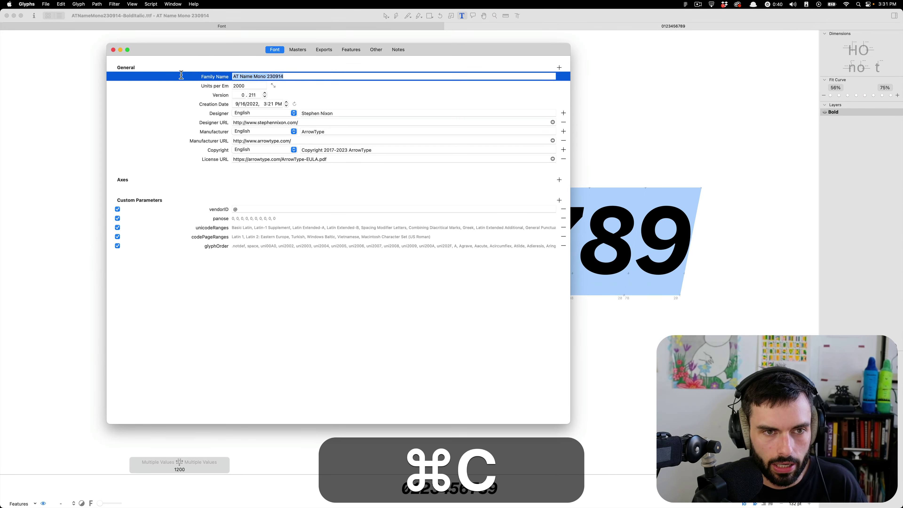
key(super+Tab)
key(shift+super+Left)
key(super+v)
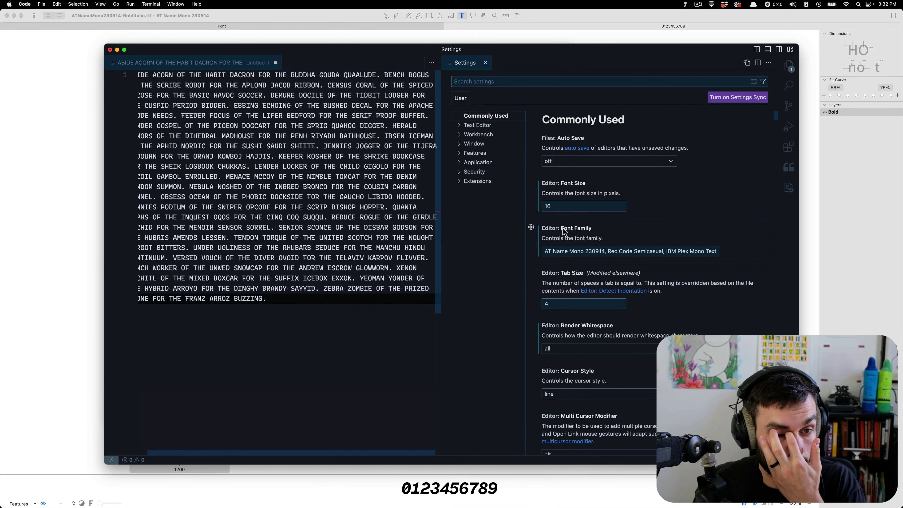
Step: Enclose AT Name Mono 230914 in single quotes in the editor's font family and close the settings
key(super+Left)
text(')
key(alt+Right)
key(alt+Right)
key(alt+Right)
key(alt+Right)
text(')
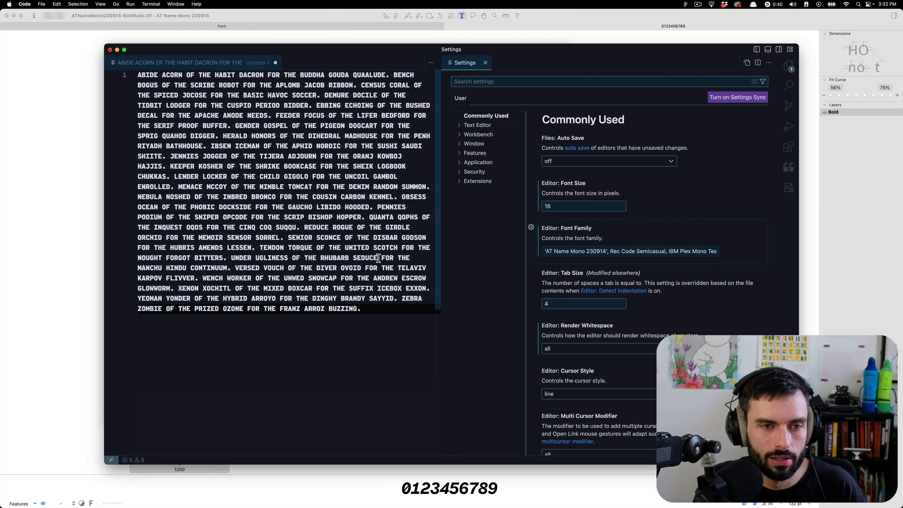
click(486, 62)
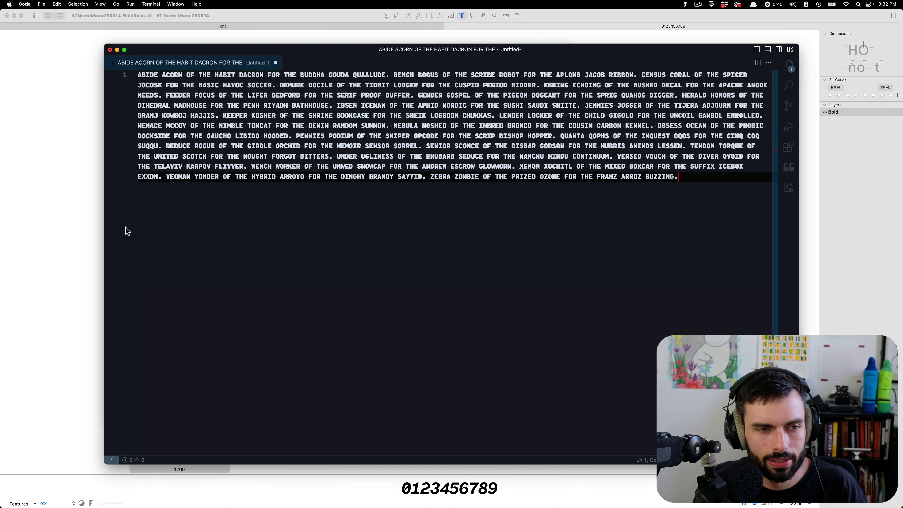
Step: Switch to Glyphs and check the Bold Italic font's export style name and weight class in its font info
click(76, 228)
key(super+i)
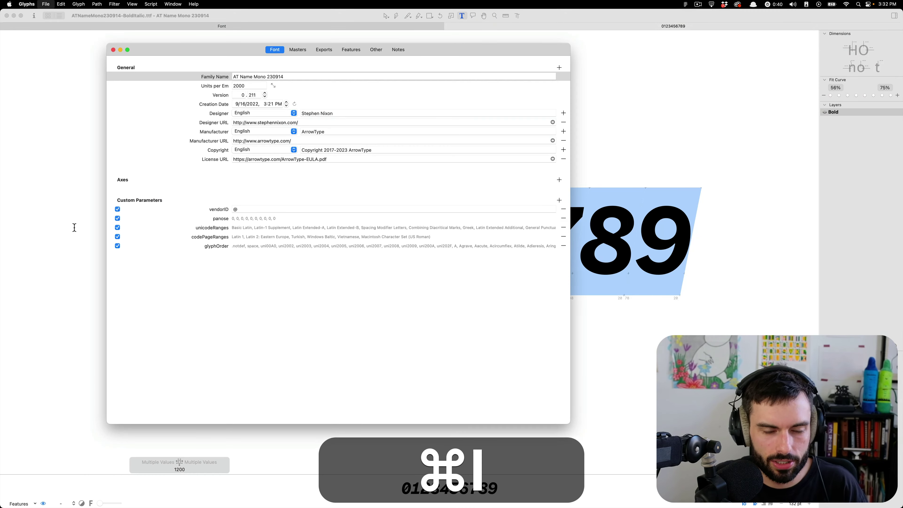
click(321, 49)
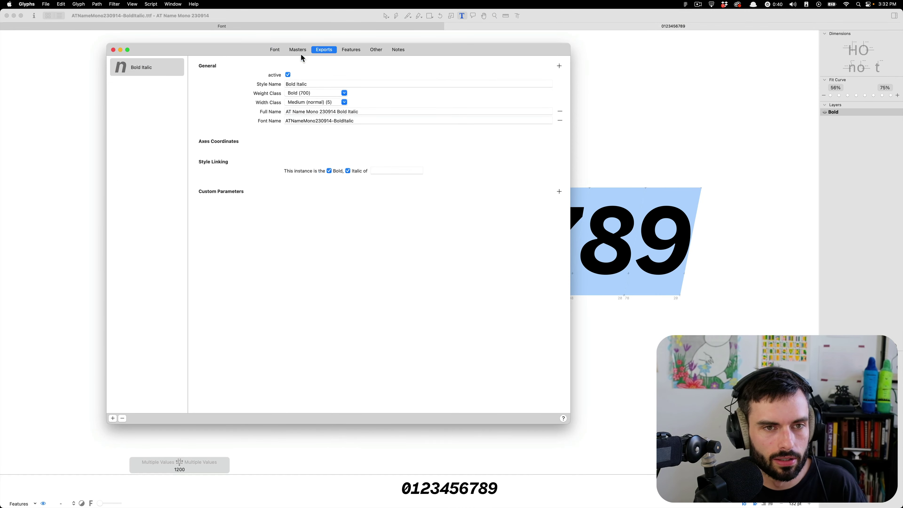
click(113, 49)
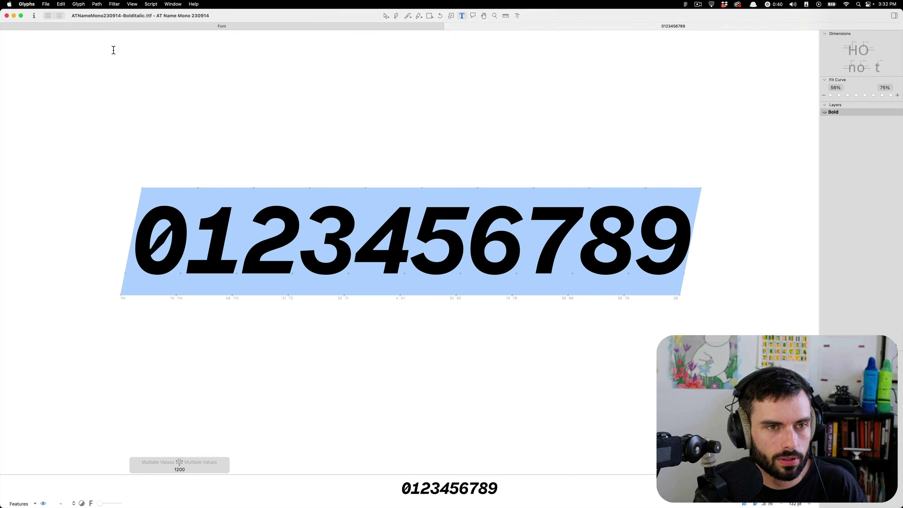
Step: Close the exported Bold font and, in the AT Name Mono source's export settings, set the Black style's weight class to Black (900)
key(super+grave)
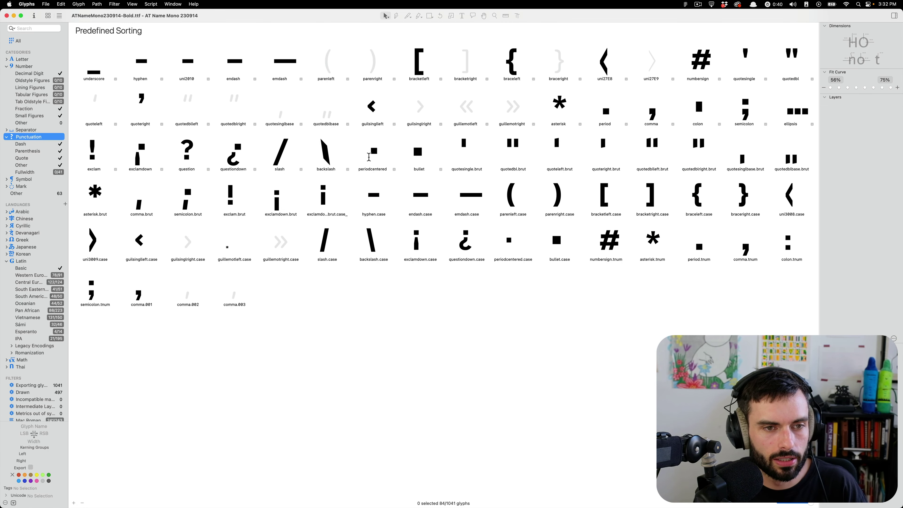
click(6, 16)
key(super+i)
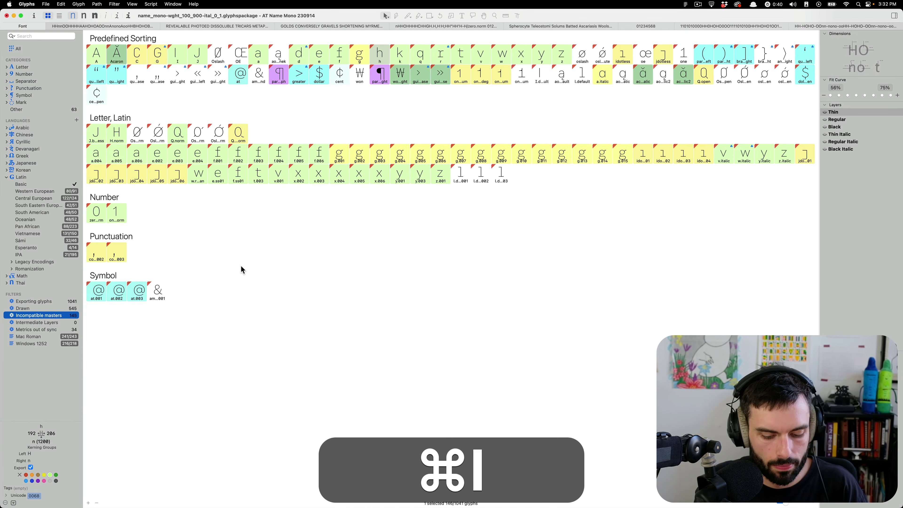
click(324, 50)
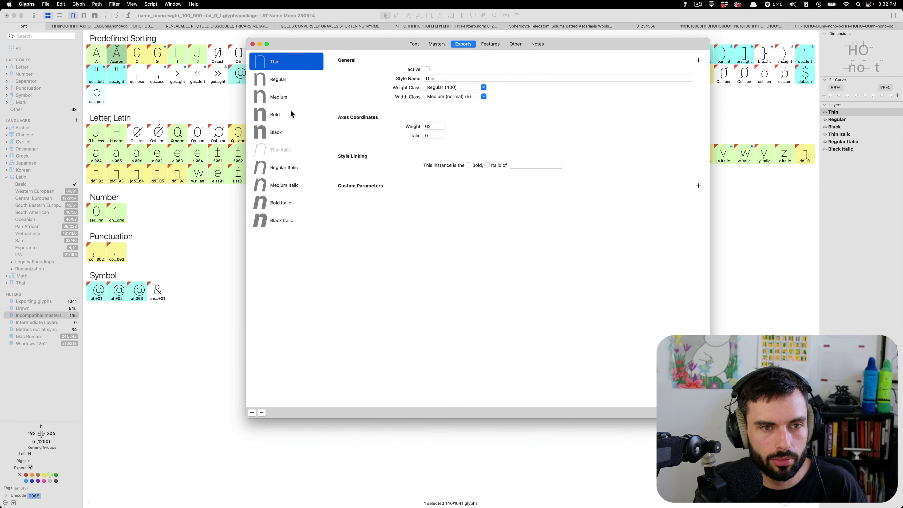
click(283, 140)
click(448, 88)
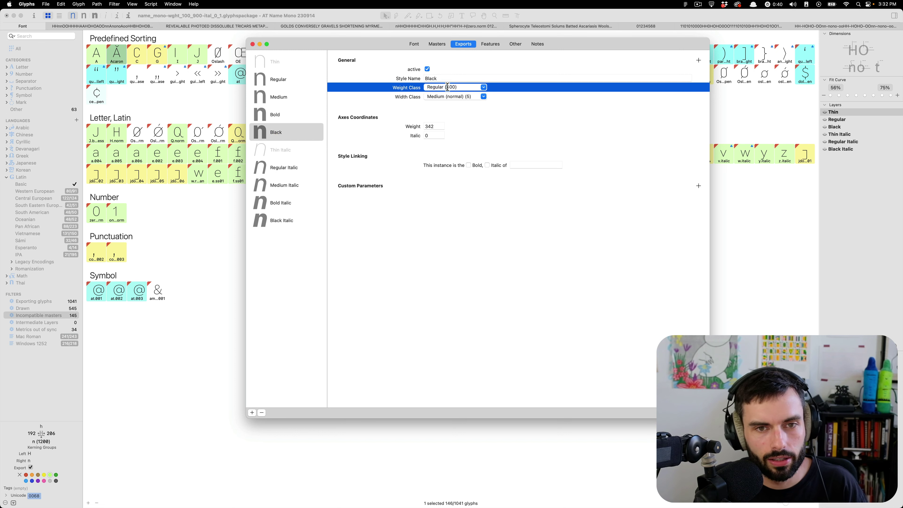
click(483, 88)
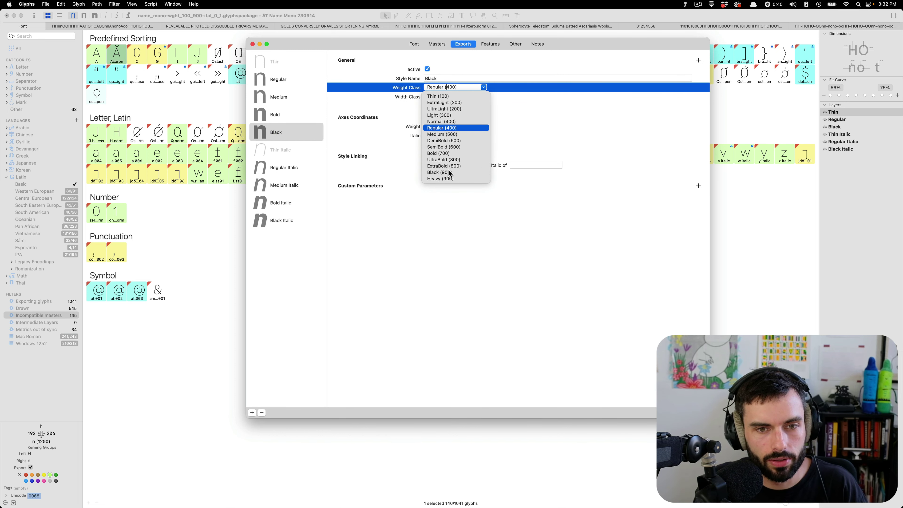
key(Escape)
Step: Set the Black Italic style's weight class to Black (900)
click(288, 221)
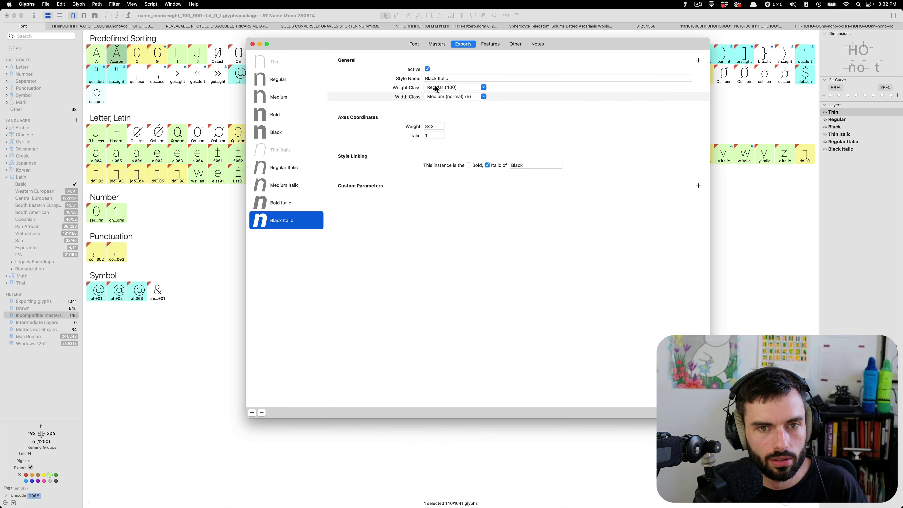
click(486, 88)
click(442, 173)
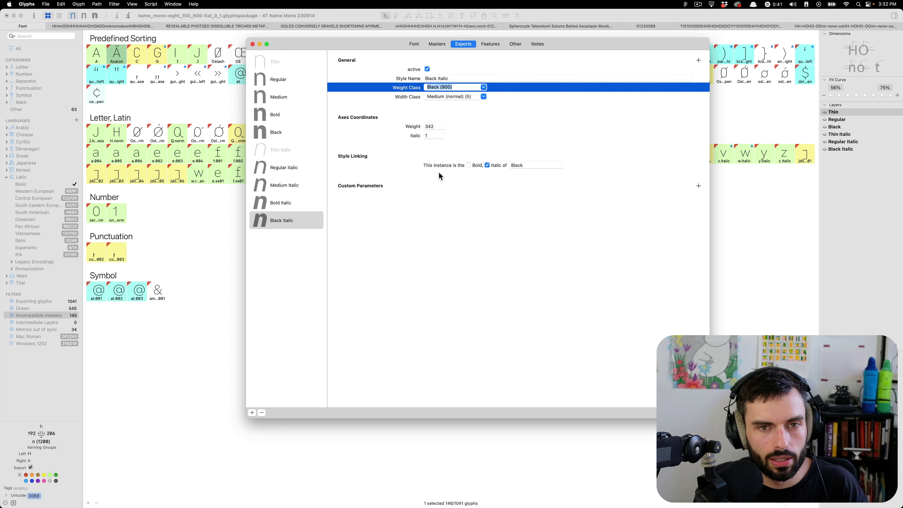
Step: Check the weight classes of the Bold Italic, Medium Italic, Regular Italic, Black, Bold, Medium and Regular export styles
click(300, 206)
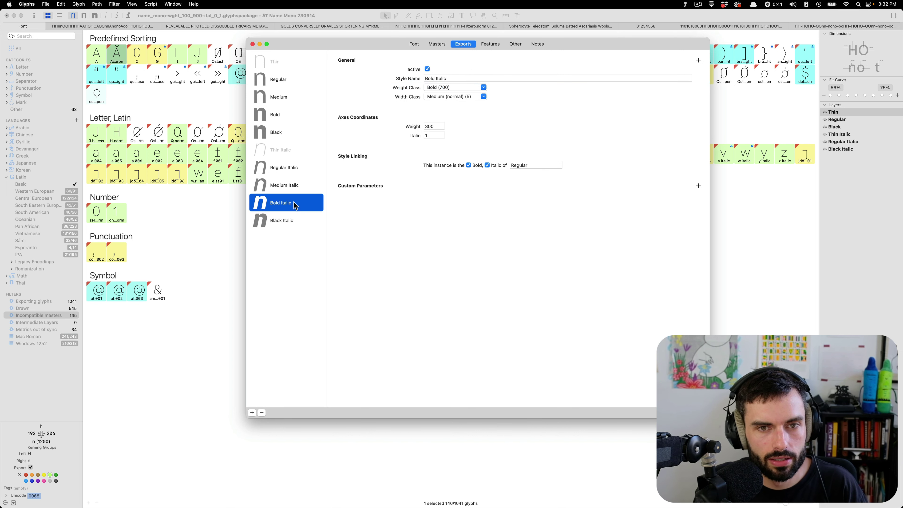
click(289, 189)
click(288, 170)
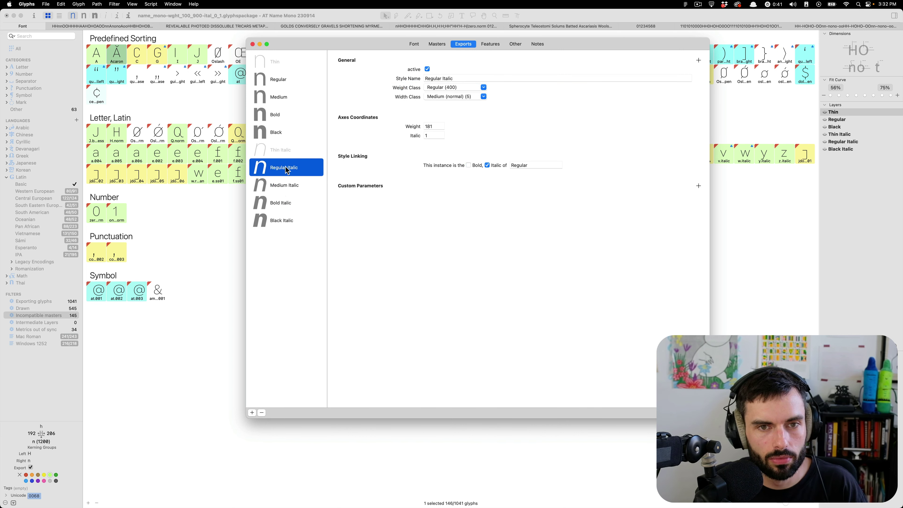
click(284, 136)
click(283, 117)
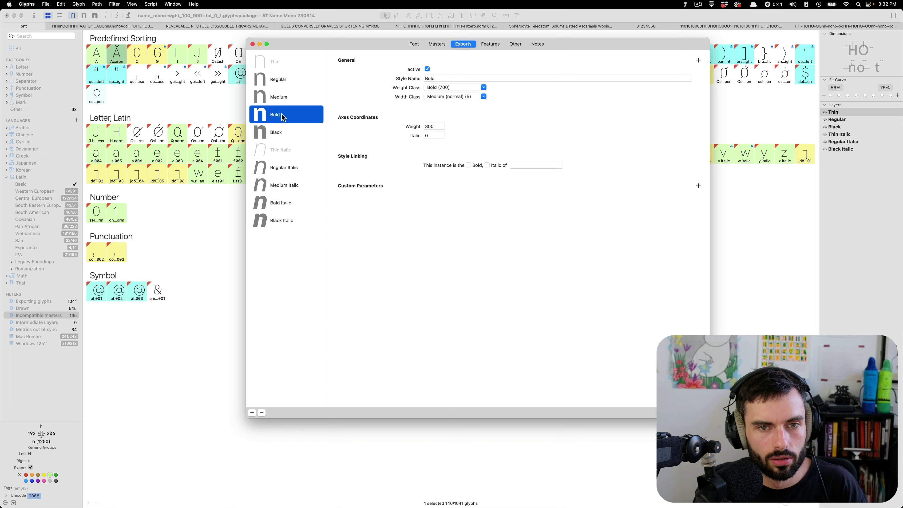
click(288, 101)
click(292, 82)
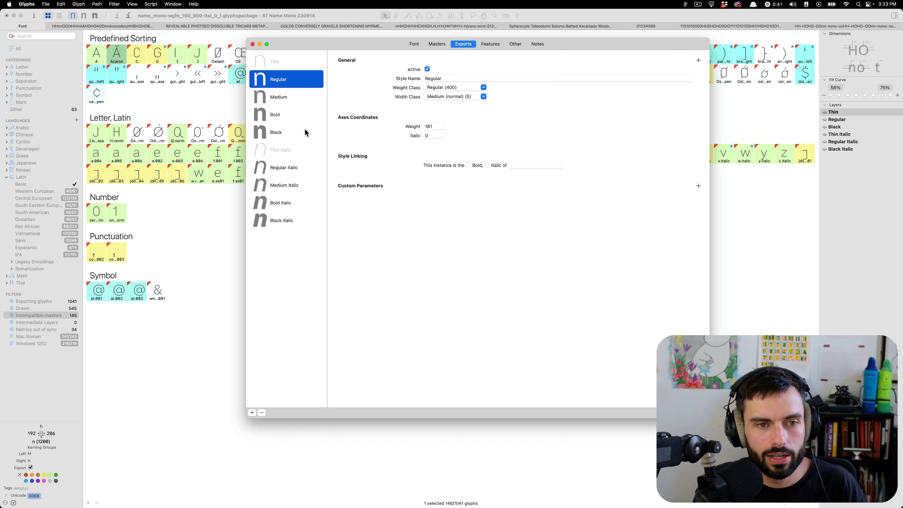
click(301, 135)
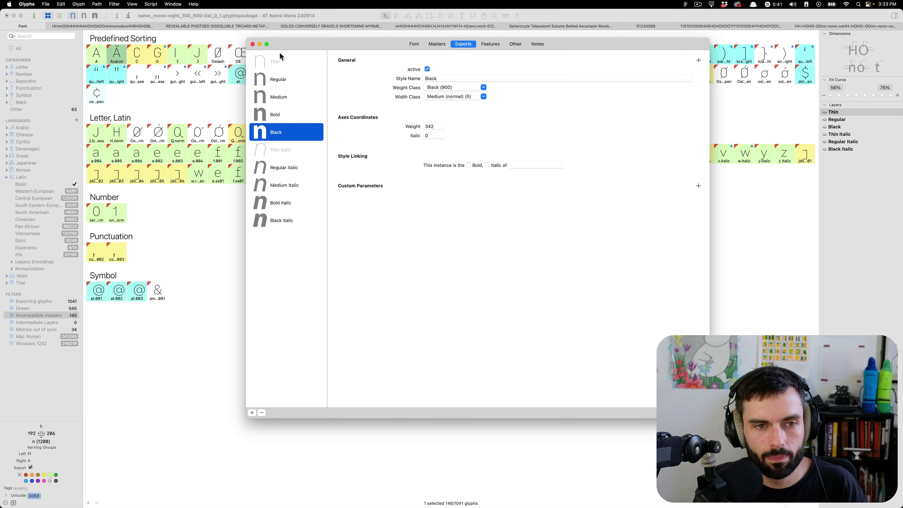
Step: Rename the font family to AT Name Mono 230914a, copy the new name and close the font info
key(super)
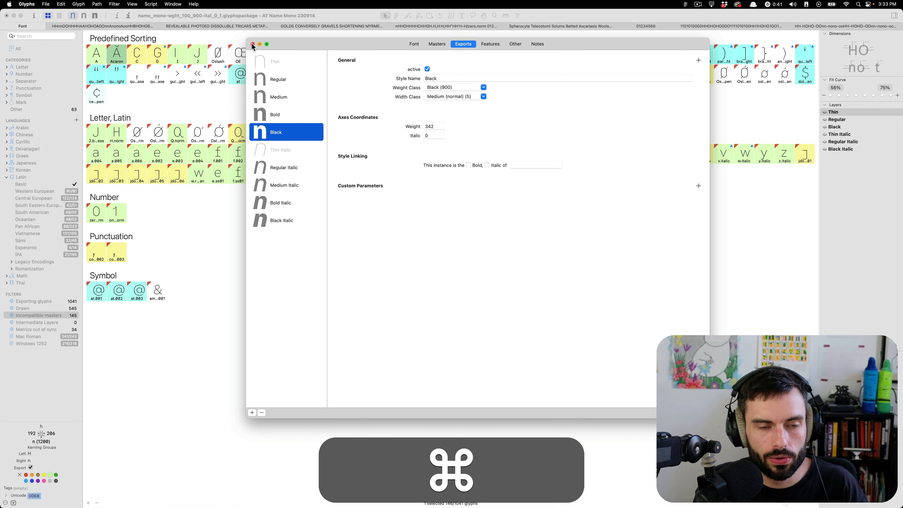
click(415, 45)
click(442, 69)
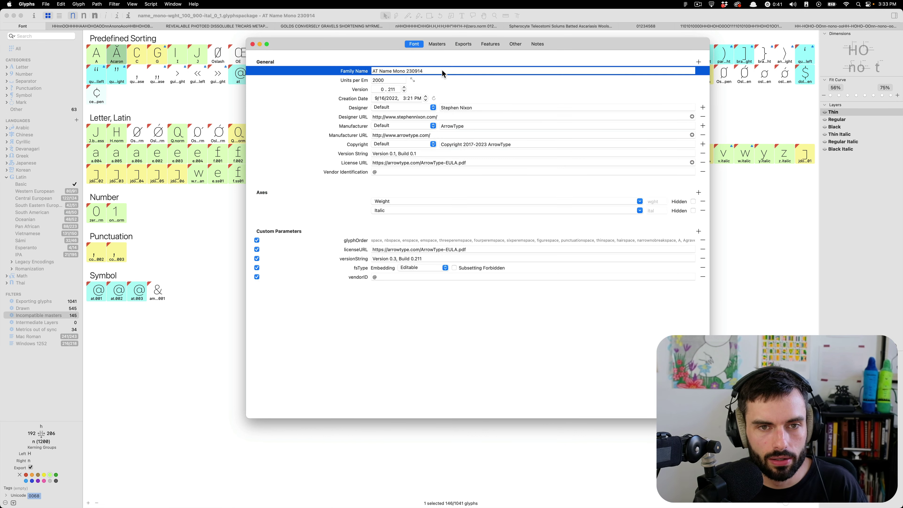
text(a)
drag(440, 73, 267, 68)
key(super+c)
click(253, 44)
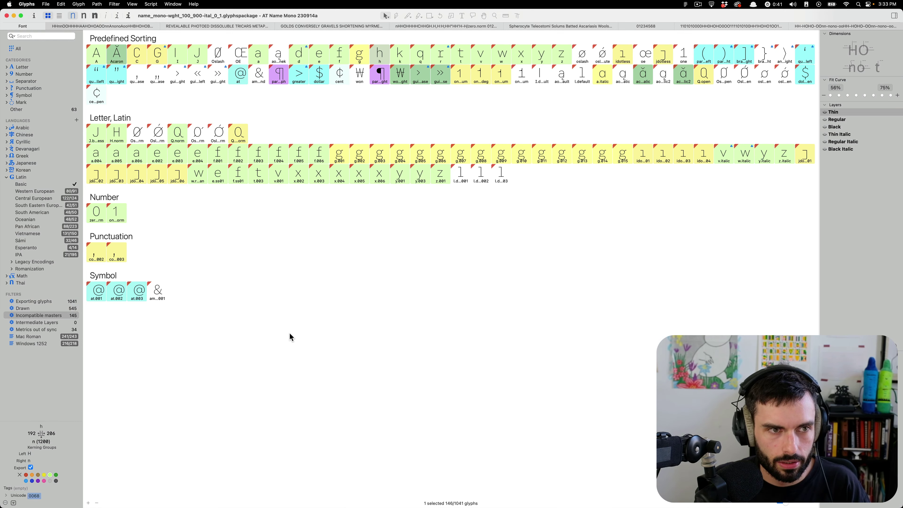
Step: Export the font as TrueType .ttf files to the v00 folder and dismiss the export results
key(super+e)
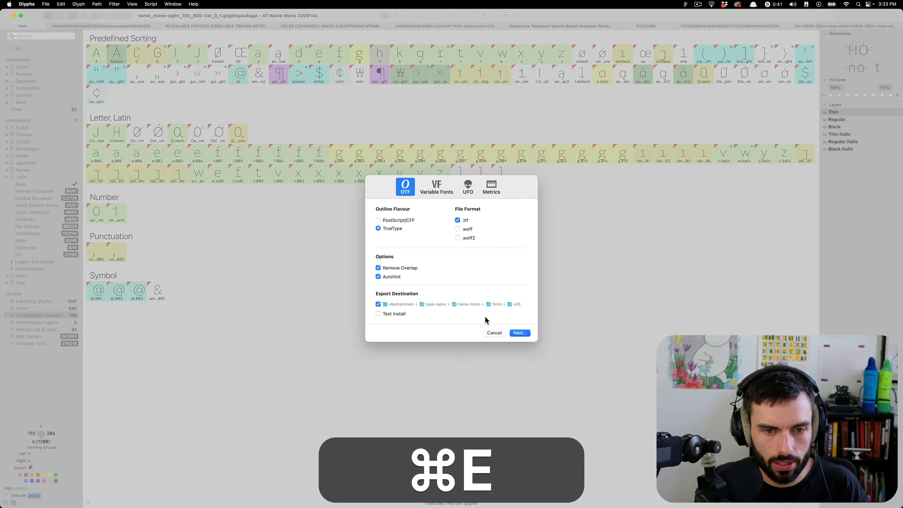
click(522, 332)
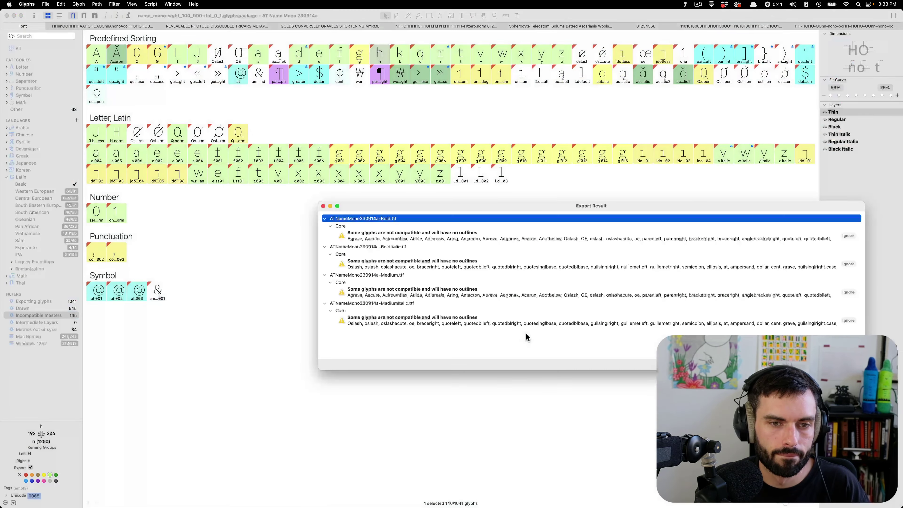
key(super+w)
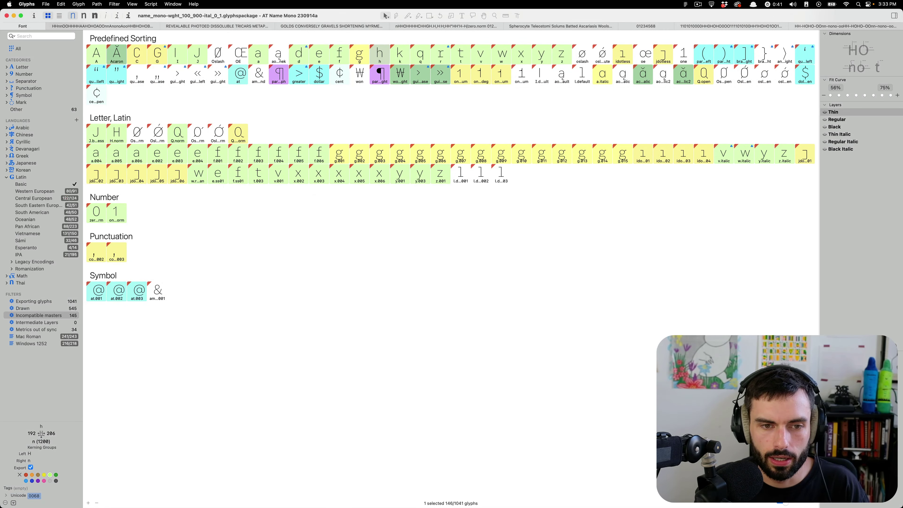
Step: Switch to Finder, go from proofs to the v00 folder inside name-mono's fonts folder, and enlarge the window
key(super+Tab)
key(super+Tab)
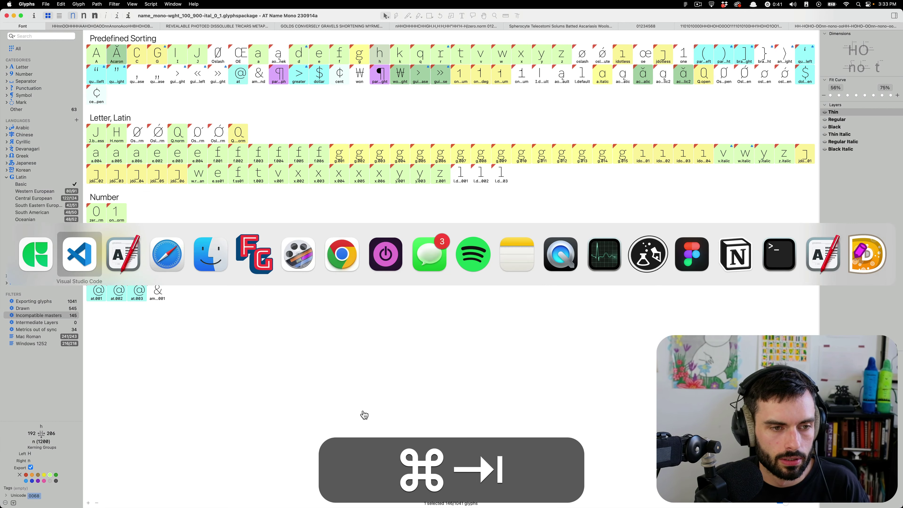
key(super+Tab)
key(super+Tab)
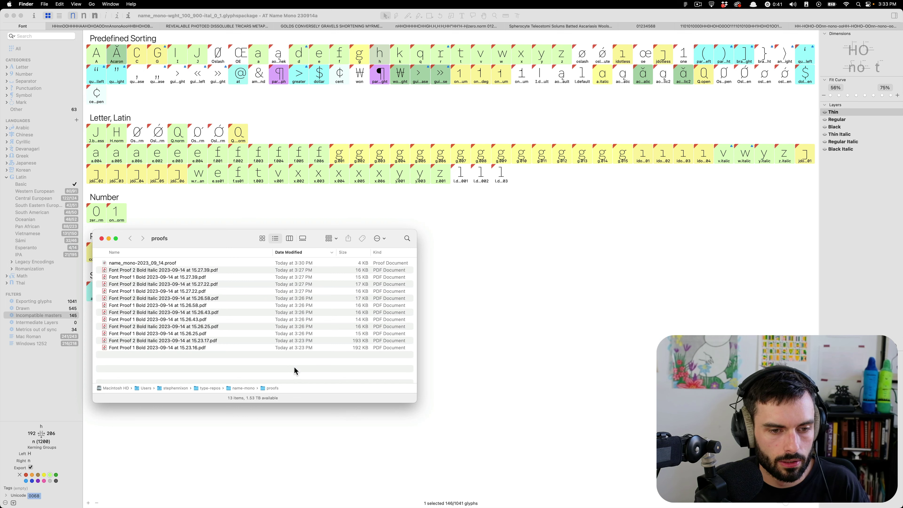
key(super)
key(super+Up)
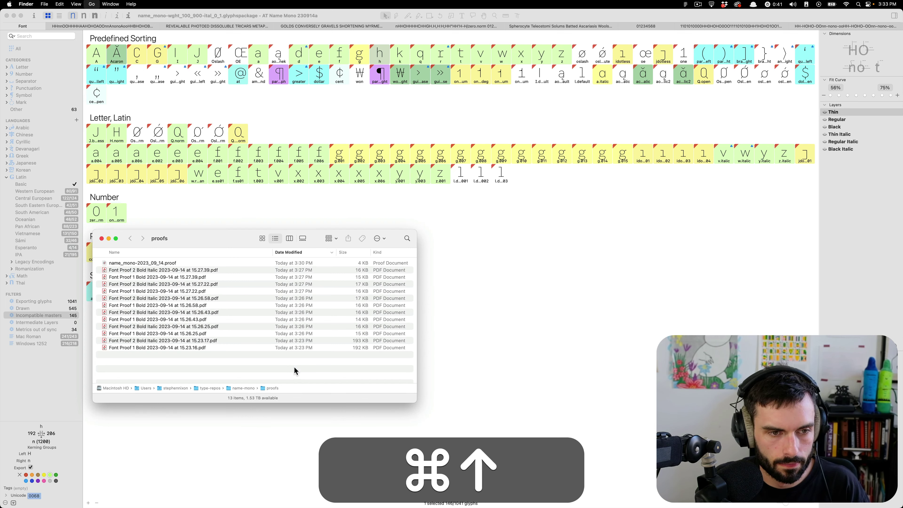
key(Up)
key(Up)
key(super+Down)
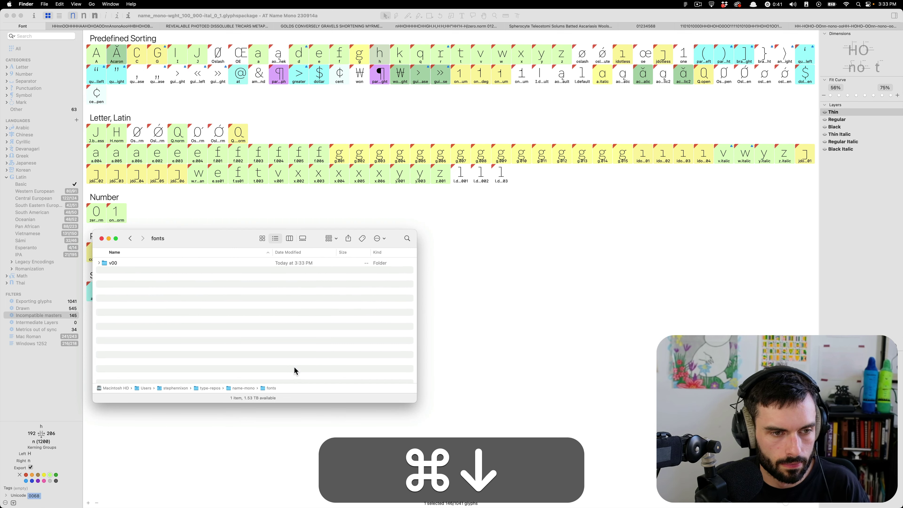
key(Down)
key(super+Down)
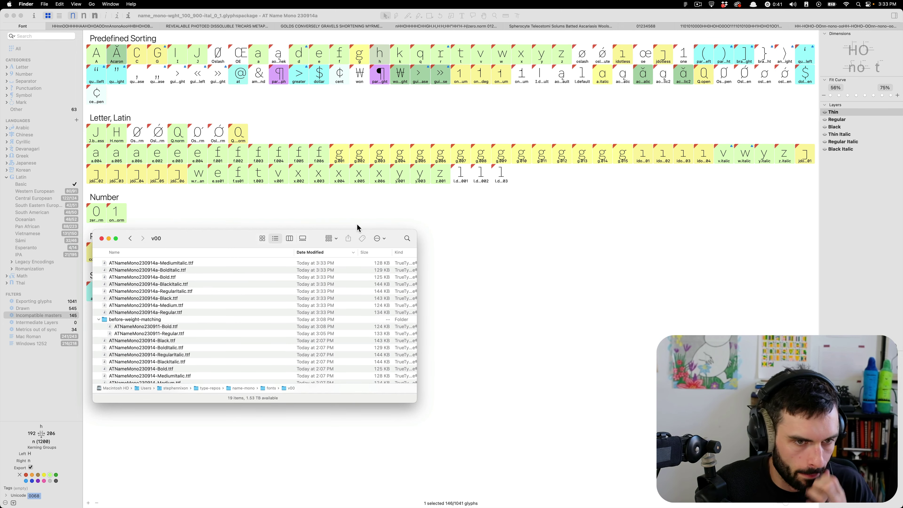
drag(416, 231, 705, 71)
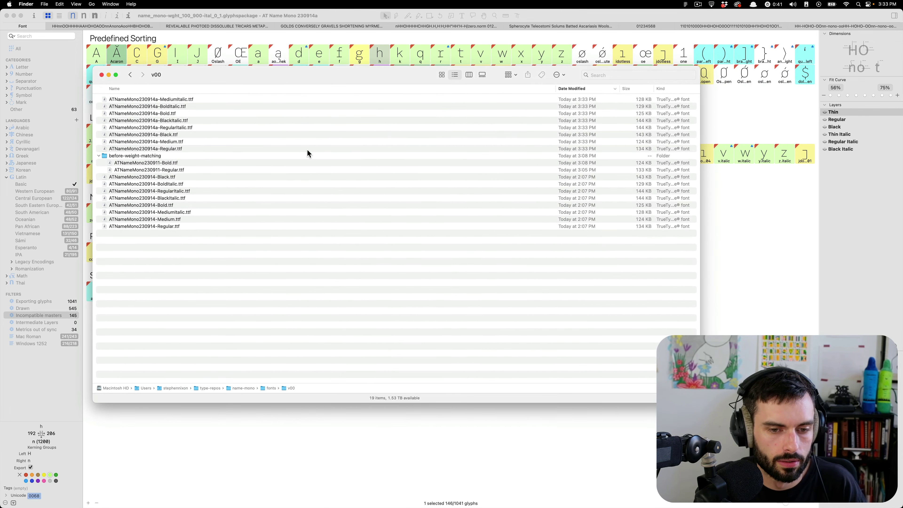
Step: Install the eight ATNameMono230914a .ttf files by copying them from v00 into the favourite Fonts folder
key(ctrl+Down)
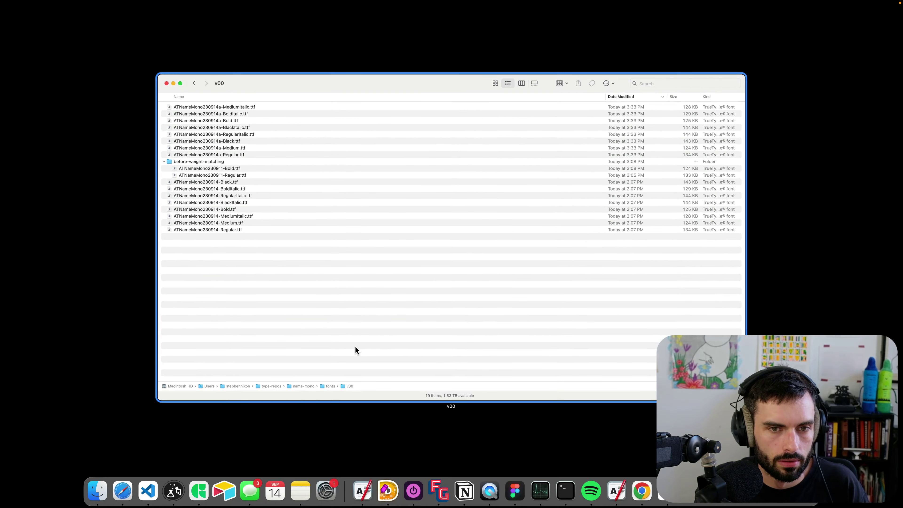
click(355, 346)
key(alt+super)
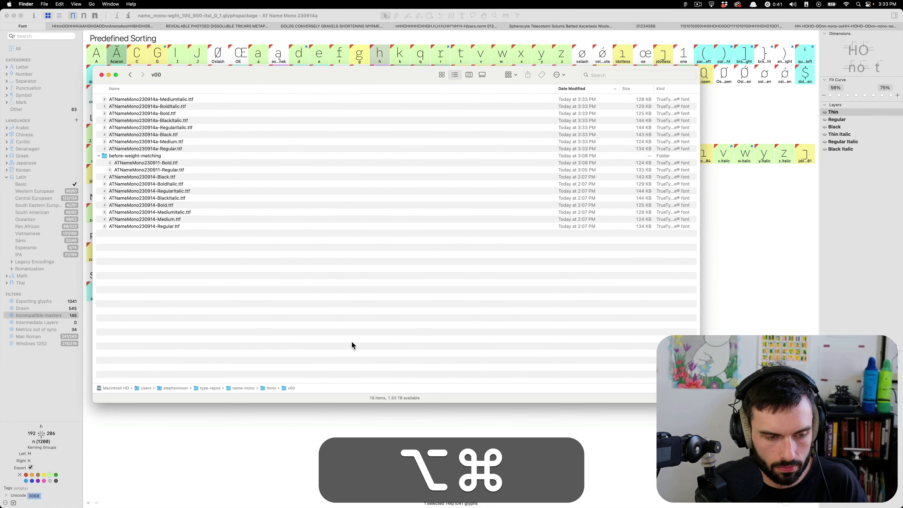
key(alt+super+s)
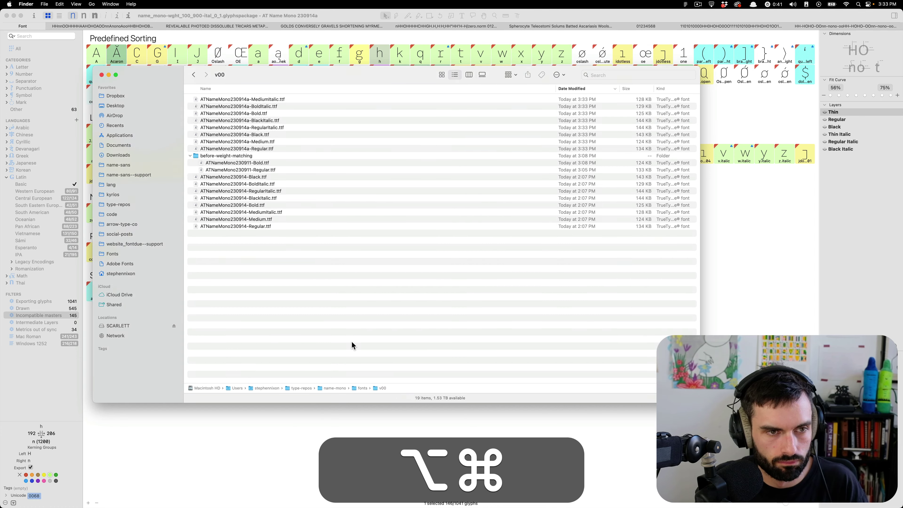
click(280, 150)
key(shift)
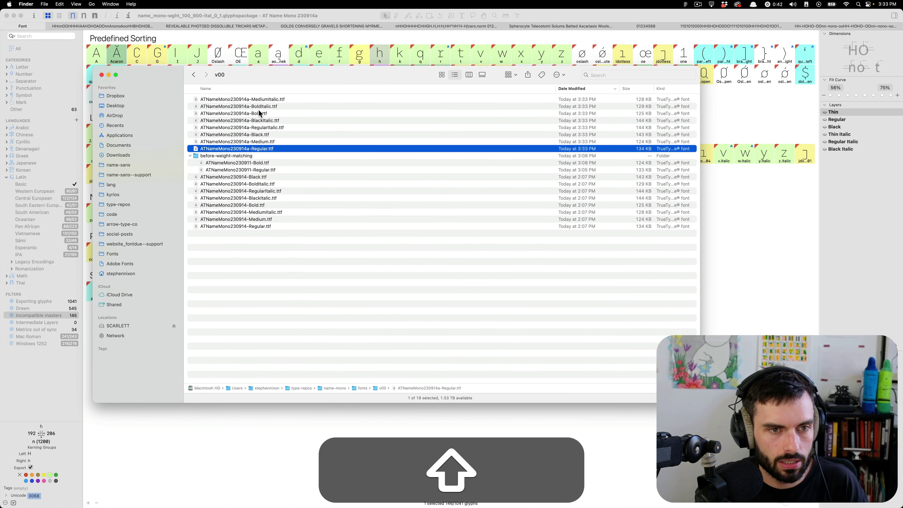
shift+click(252, 100)
drag(252, 104, 151, 253)
key(alt)
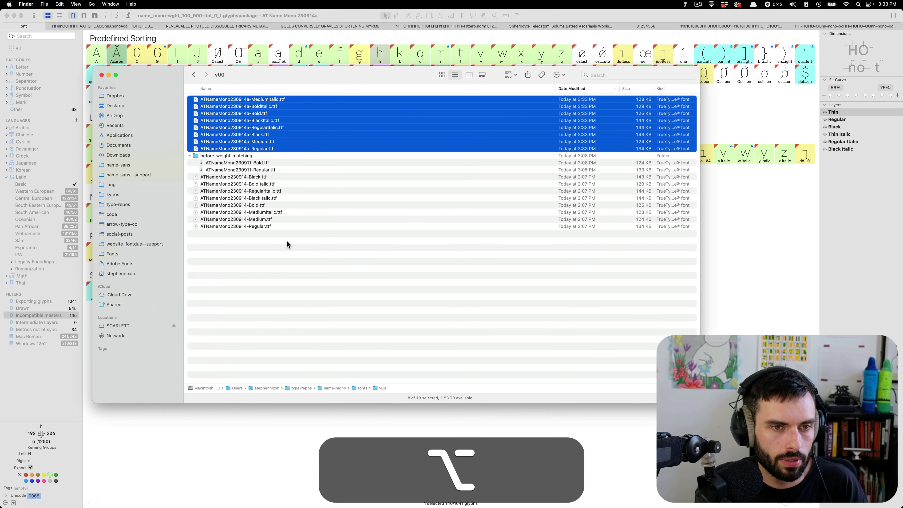
Step: Switch to Visual Studio Code, keep the unsaved text open and bring up the settings beside it
key(super+Tab)
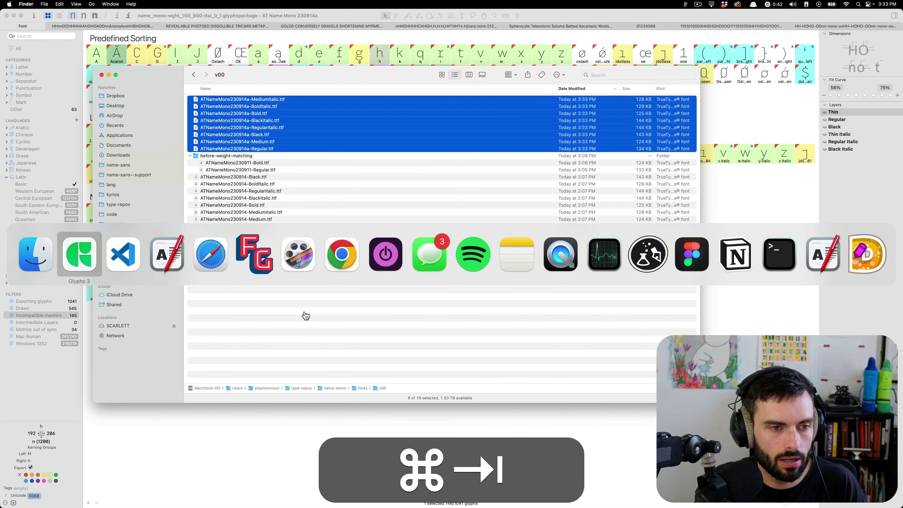
key(super+w)
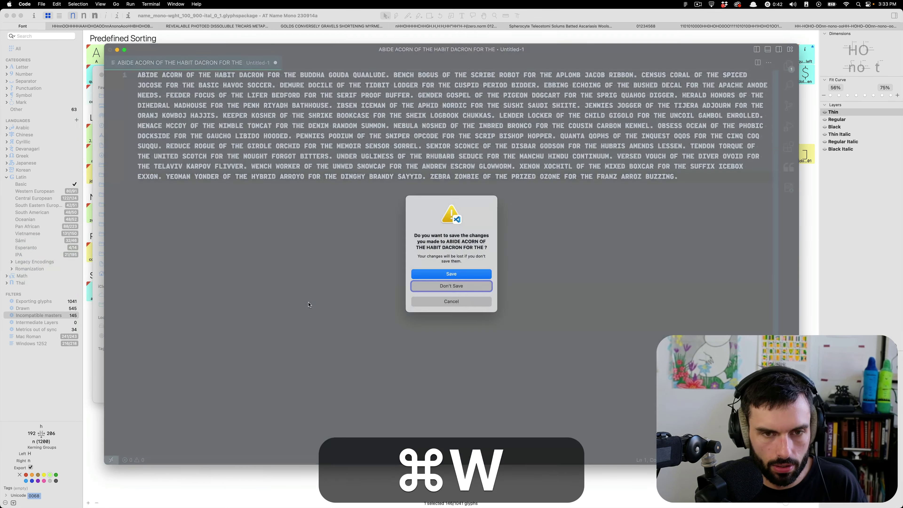
click(442, 301)
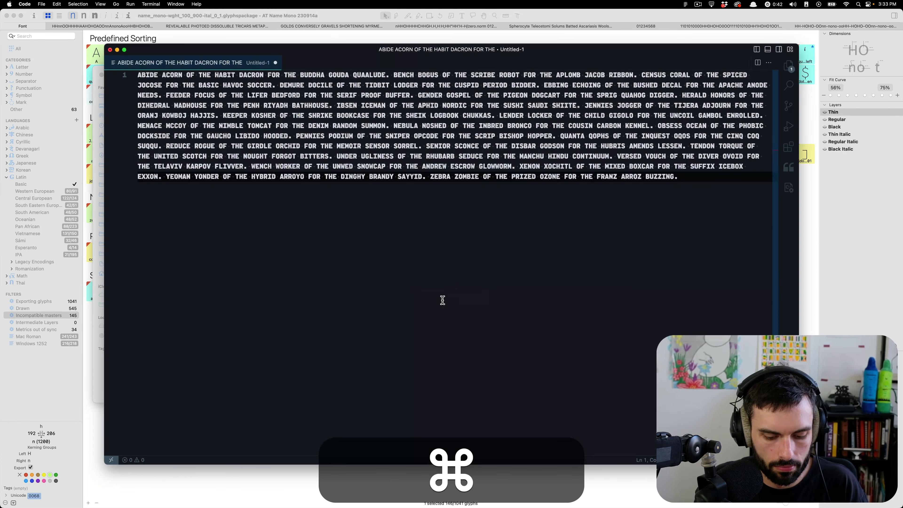
key(super+2)
key(super+comma)
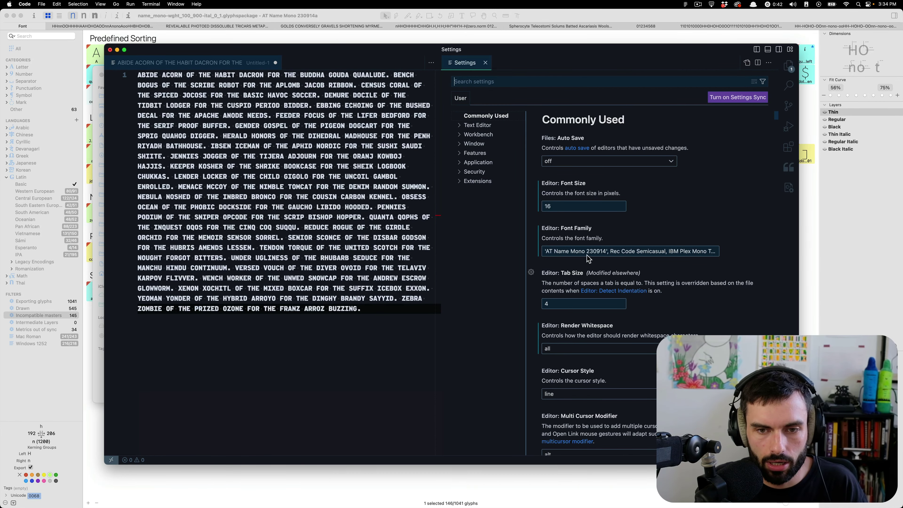
Step: Try 'AT Name Mono 230914a' in the editor's font family, and restore 'AT Name Mono 230914' to compare the two
click(606, 249)
text(a)
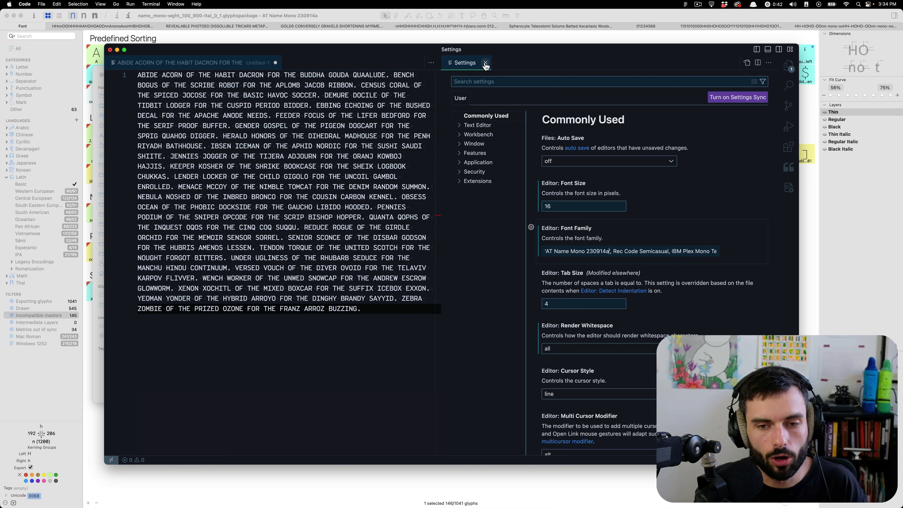
key(BackSpace)
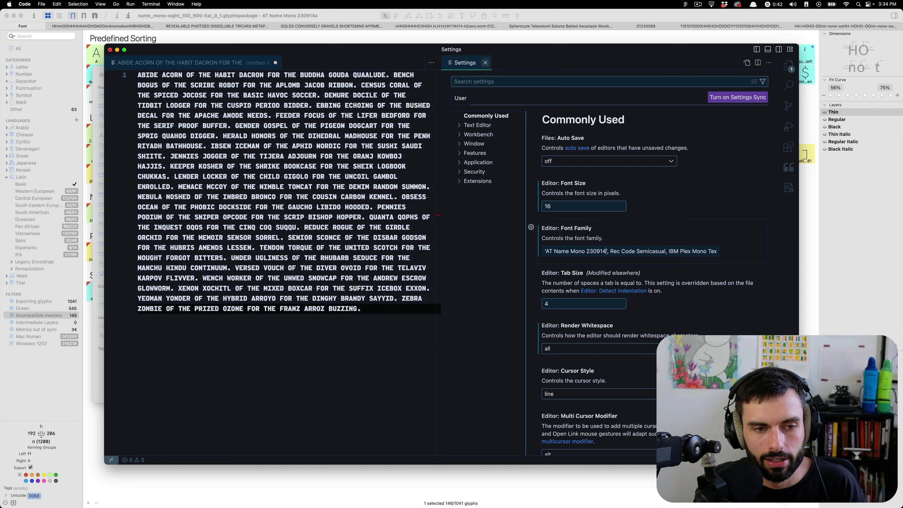
Step: Set the editor's font family to 'AT Name Mono 230914a' and close the settings
text(a)
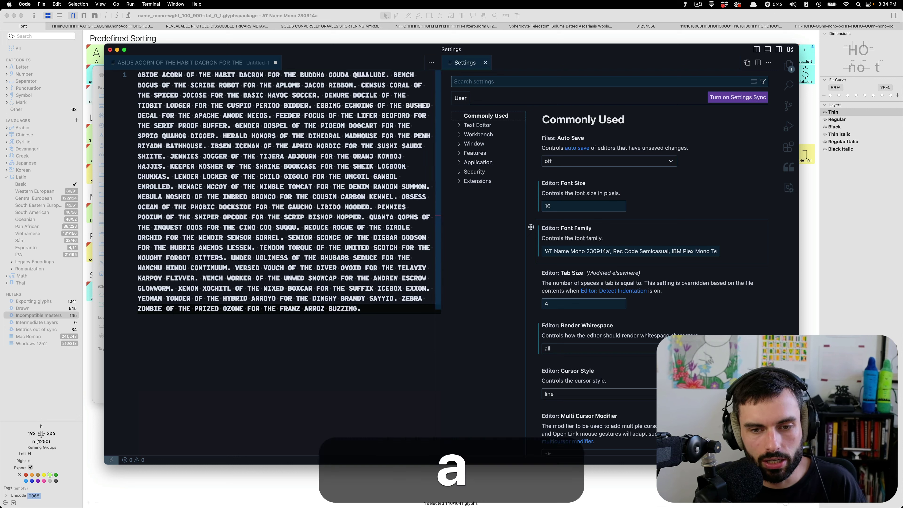
click(486, 62)
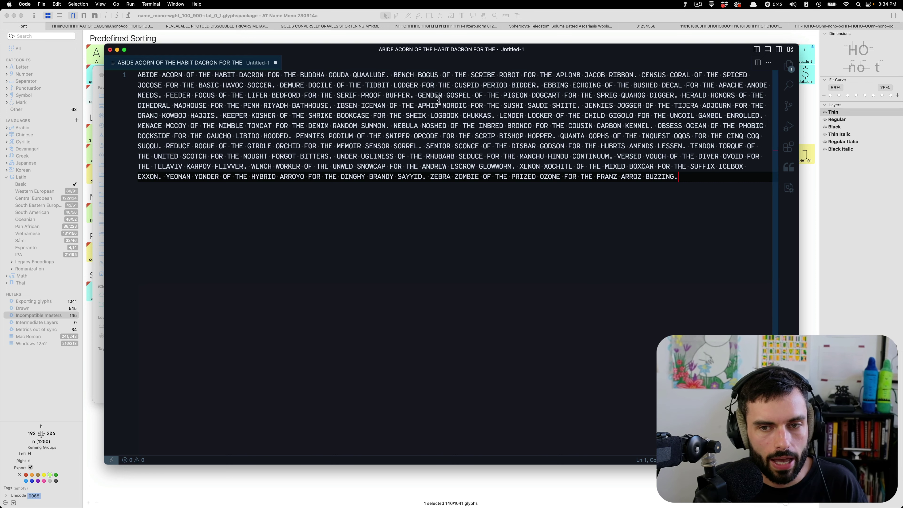
key(super+a)
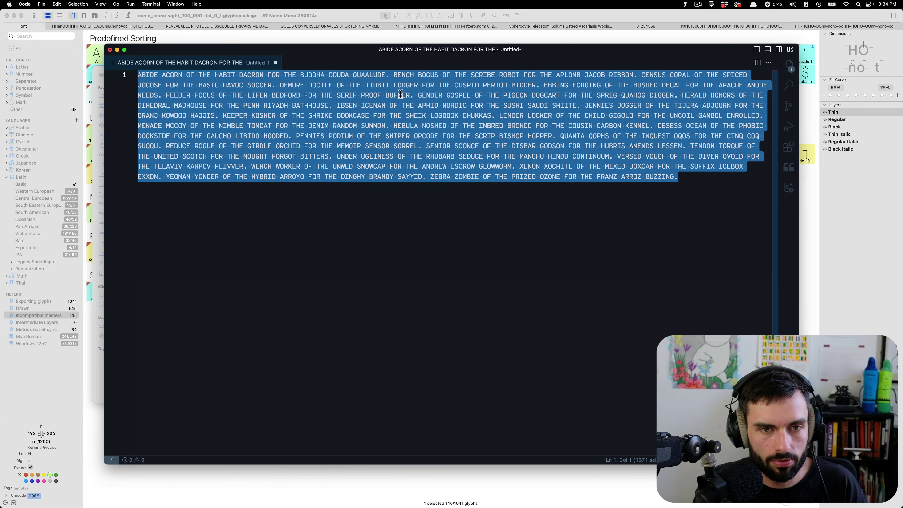
click(393, 239)
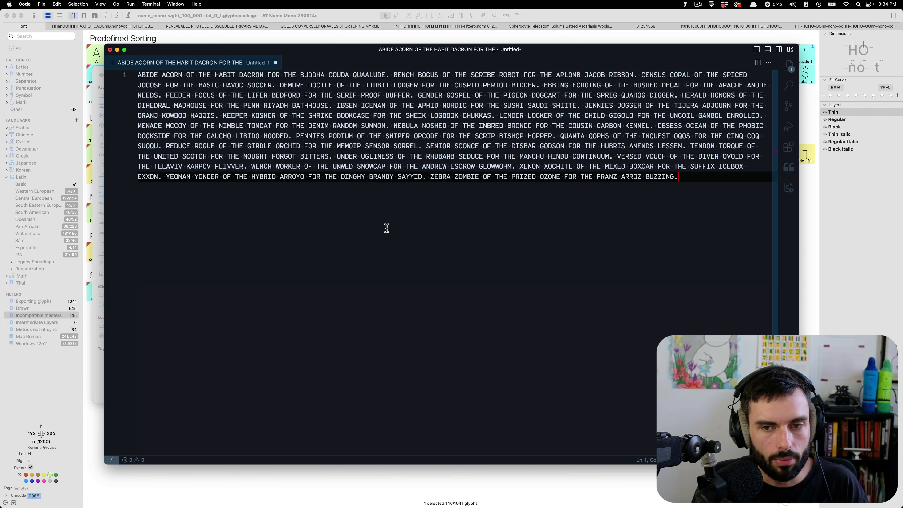
Step: Put each sentence of the uppercase text on its own line by replacing the space after every full stop between sentences with a line break
double_click(394, 75)
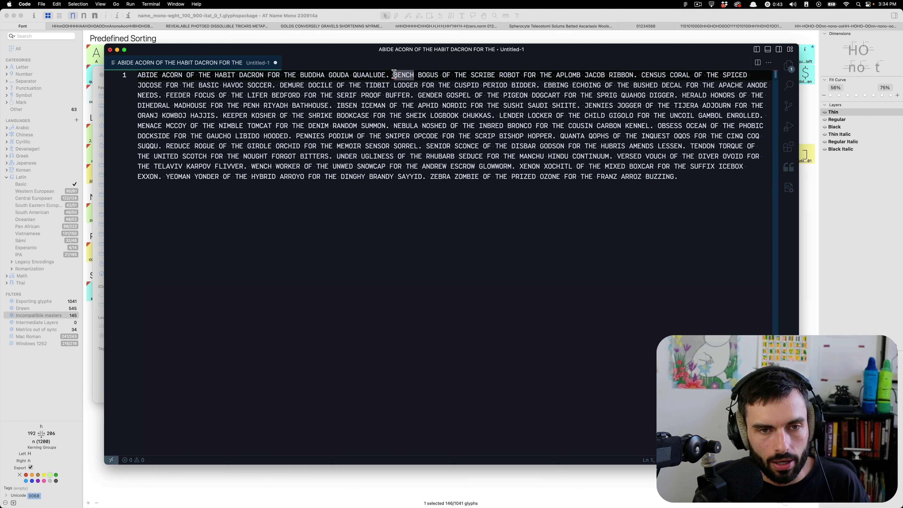
drag(390, 74, 386, 75)
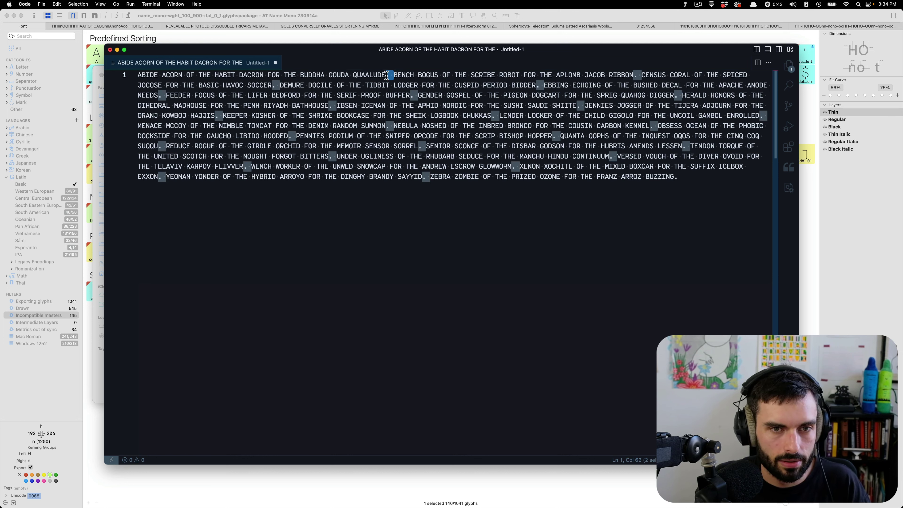
key(super+shift+l)
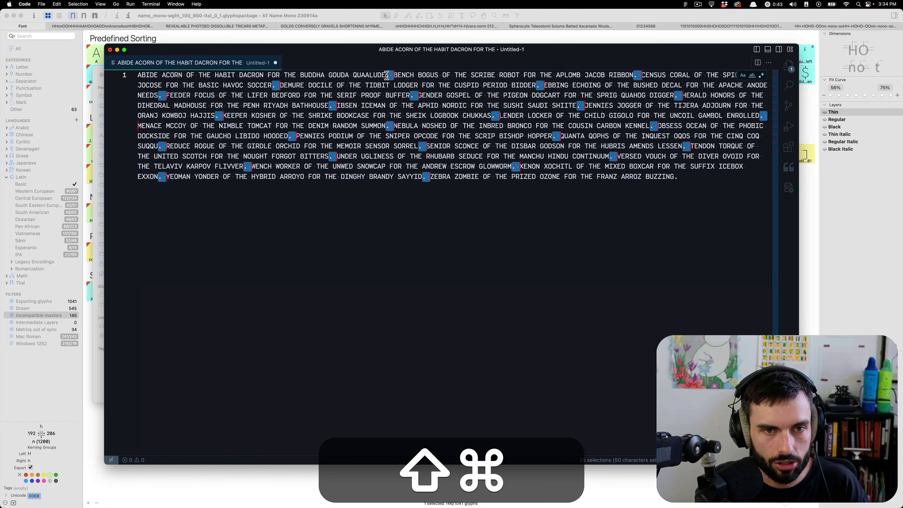
key(Right)
key(BackSpace)
key(Return)
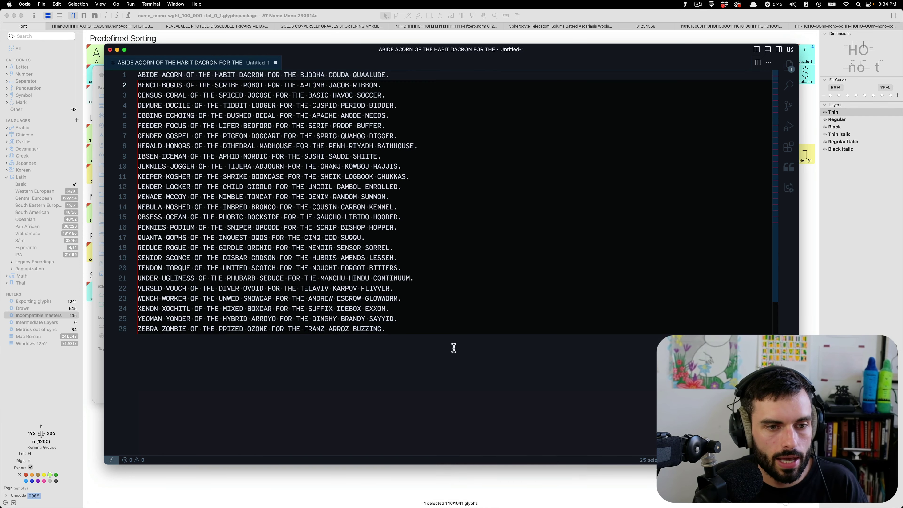
click(453, 356)
drag(481, 371, 29, 5)
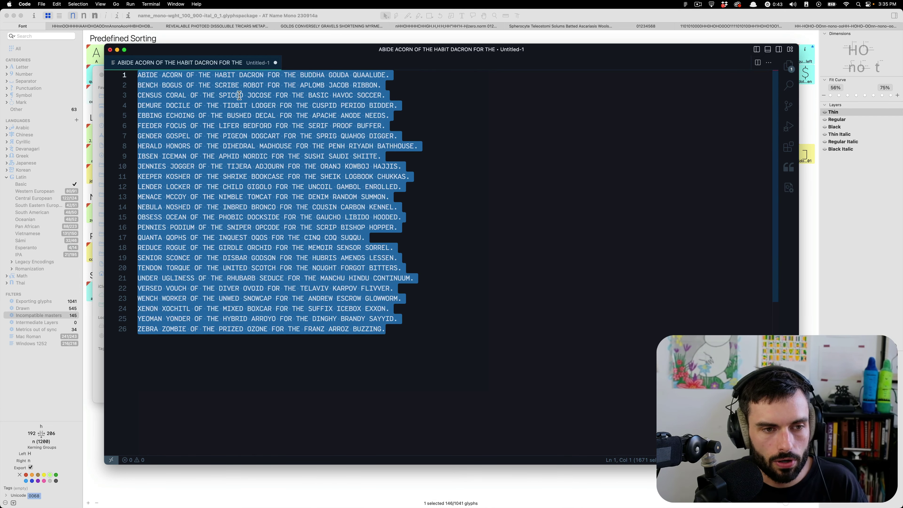
click(457, 339)
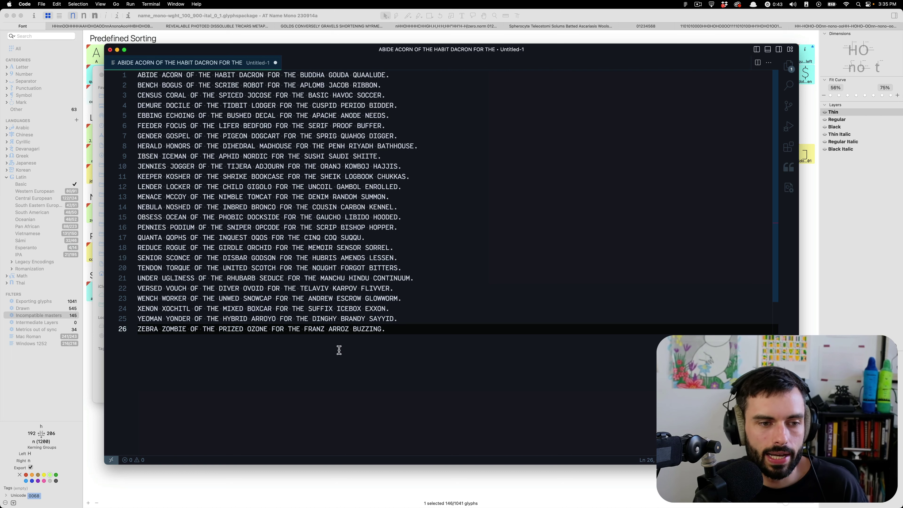
drag(394, 334, 84, 71)
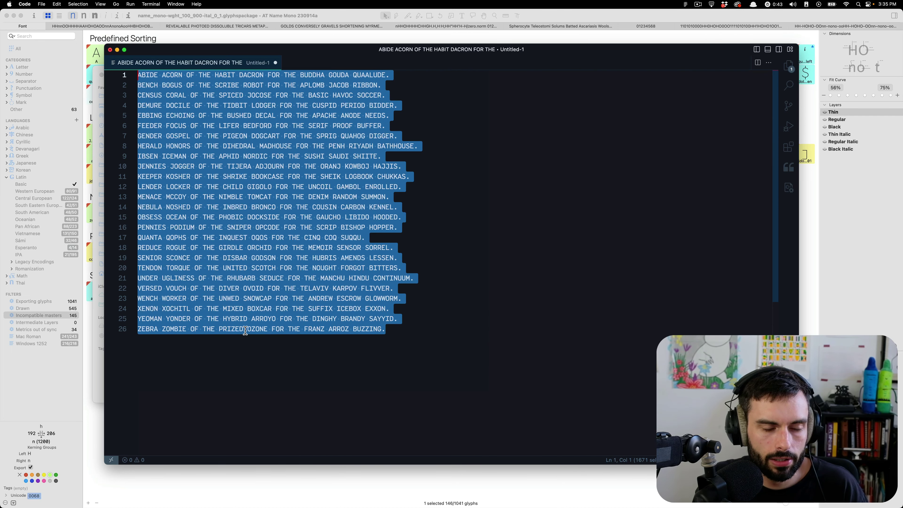
click(312, 344)
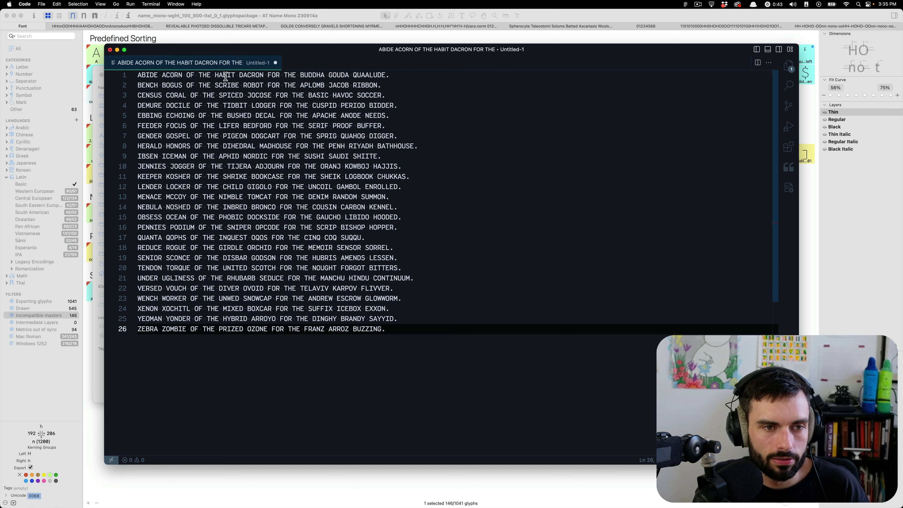
double_click(218, 76)
drag(239, 75, 261, 75)
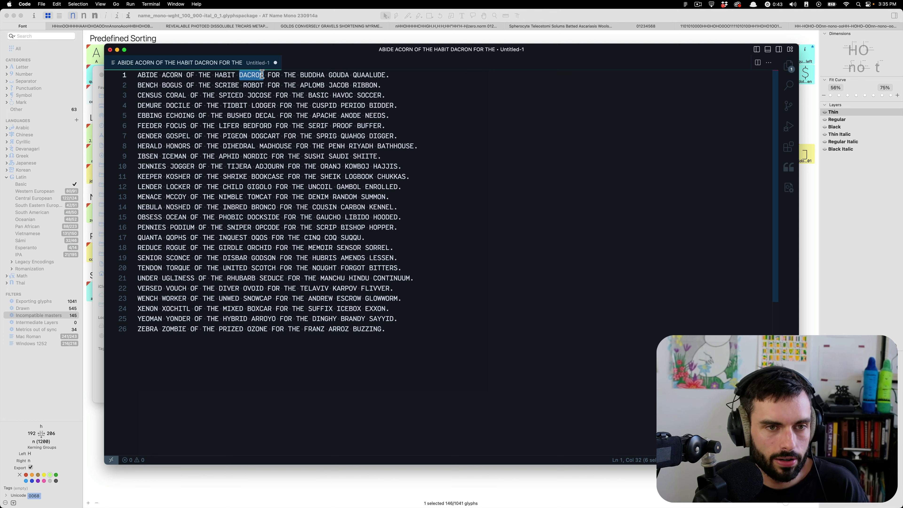
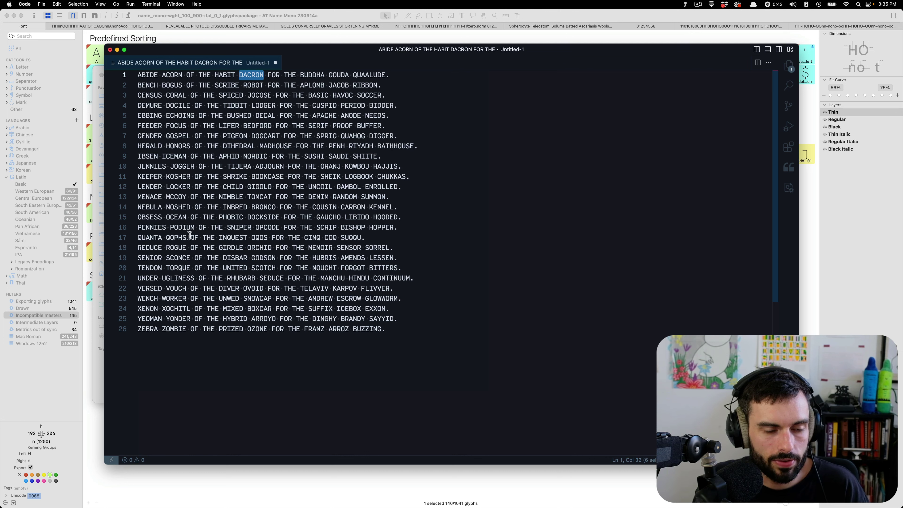
Step: Copy all the lines of the uppercase text and switch to the name_mono-2023_09_14.proof document in Font Proofer
drag(9, 36, 9, 35)
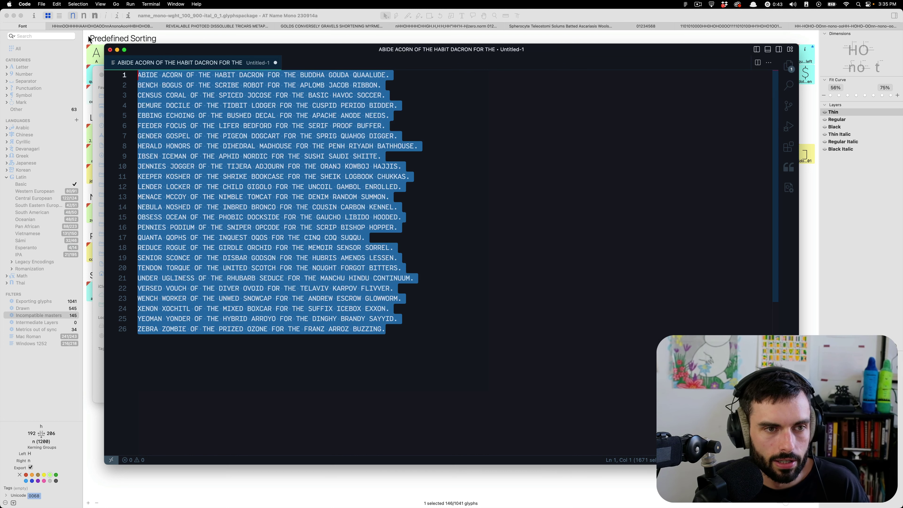
key(super+c)
key(super+Tab)
key(super+Escape)
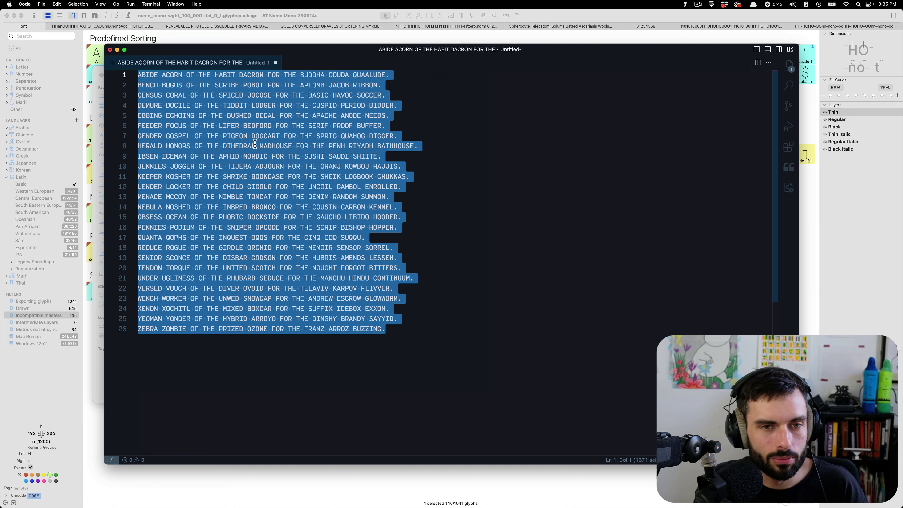
key(super+Tab)
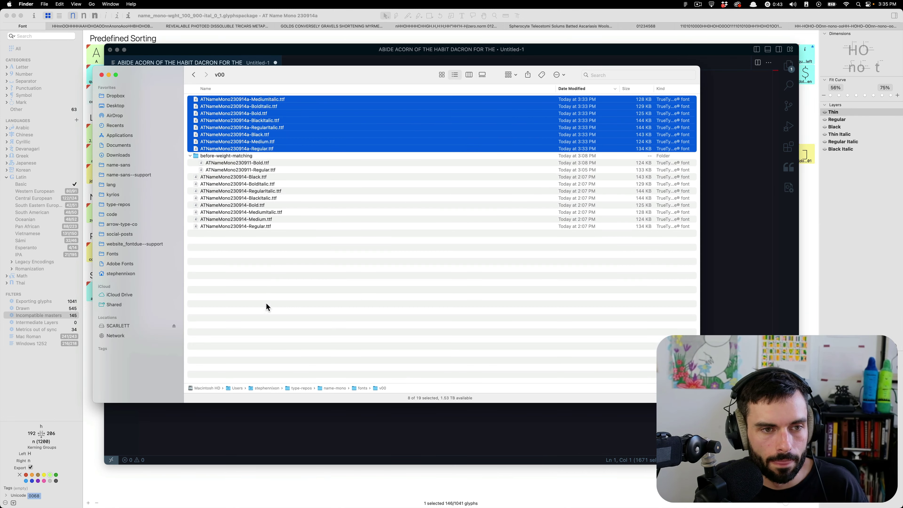
key(super+Tab)
click(178, 261)
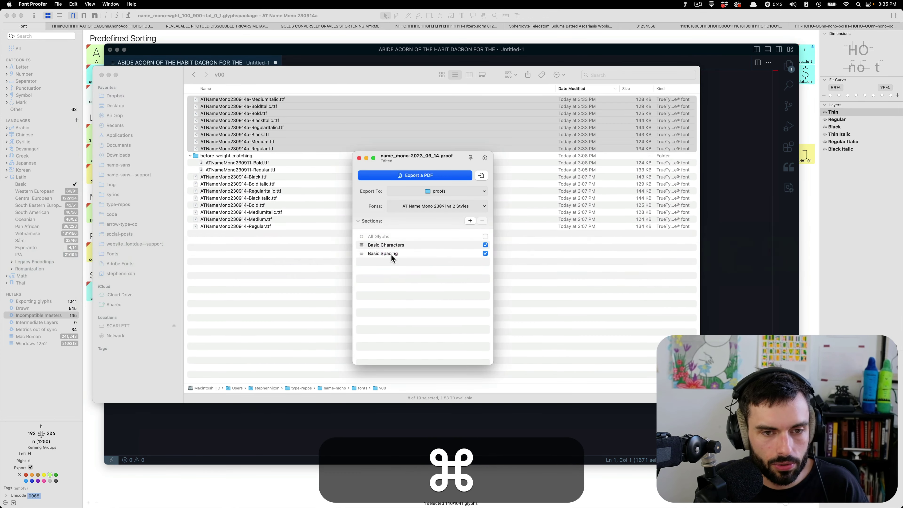
Step: Add a section named 'H&CO UC' to the proof and paste the copied uppercase lines as its content
click(470, 220)
double_click(409, 260)
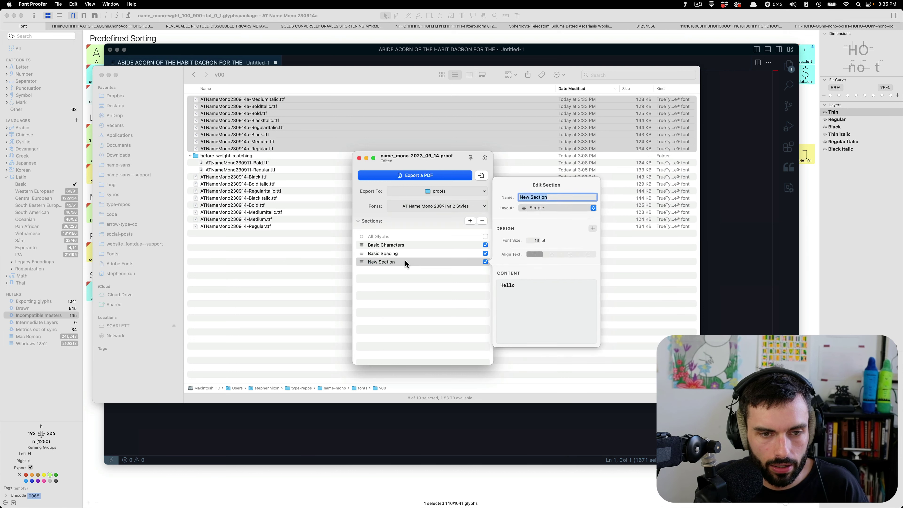
text(H&CO UC)
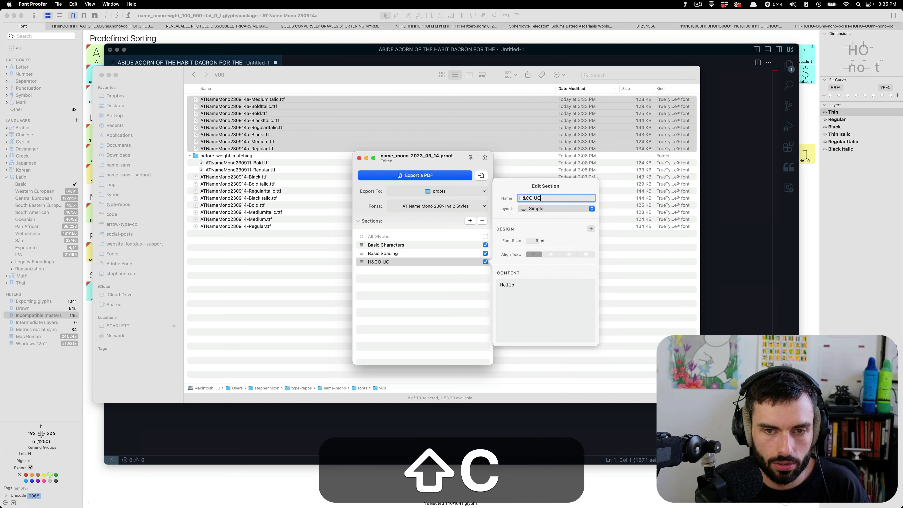
click(542, 294)
key(super+v)
Step: Check the available design options and the pasted content of the H&CO UC section, and close its editor
click(591, 228)
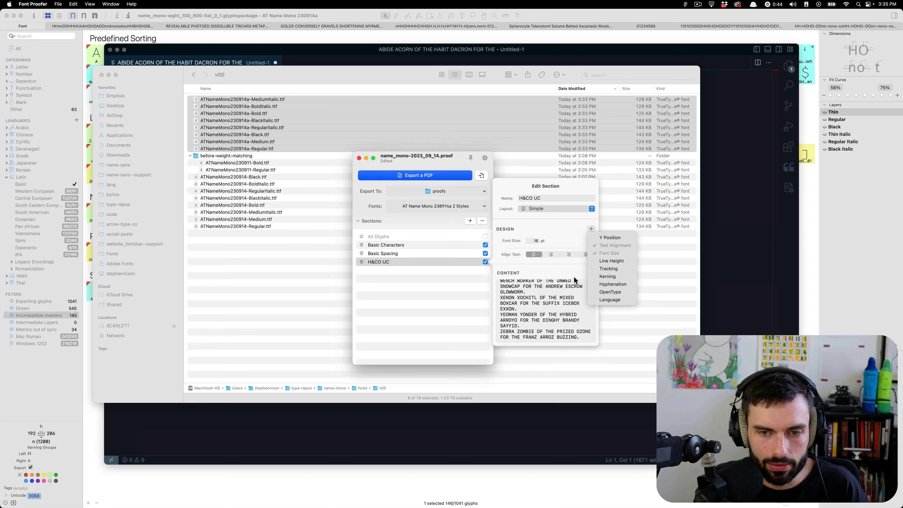
click(563, 265)
scroll(554, 320, up, 10)
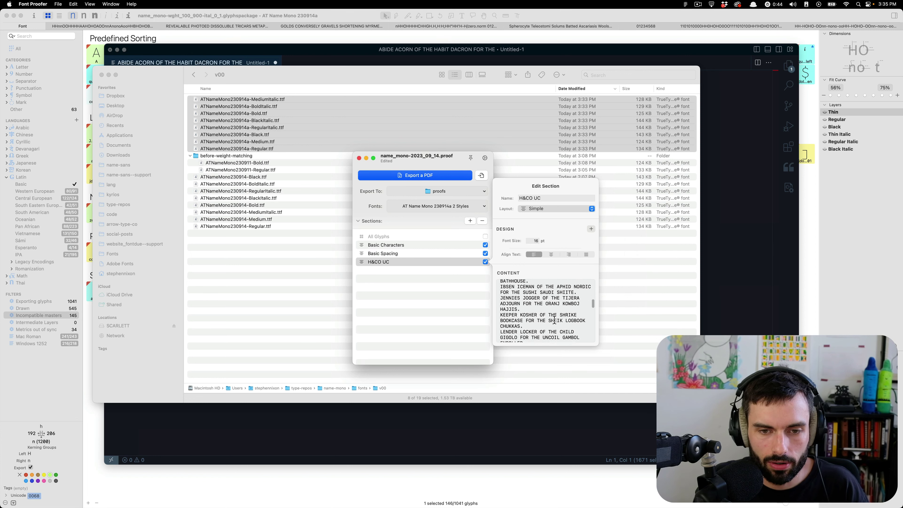
scroll(560, 307, down, 10)
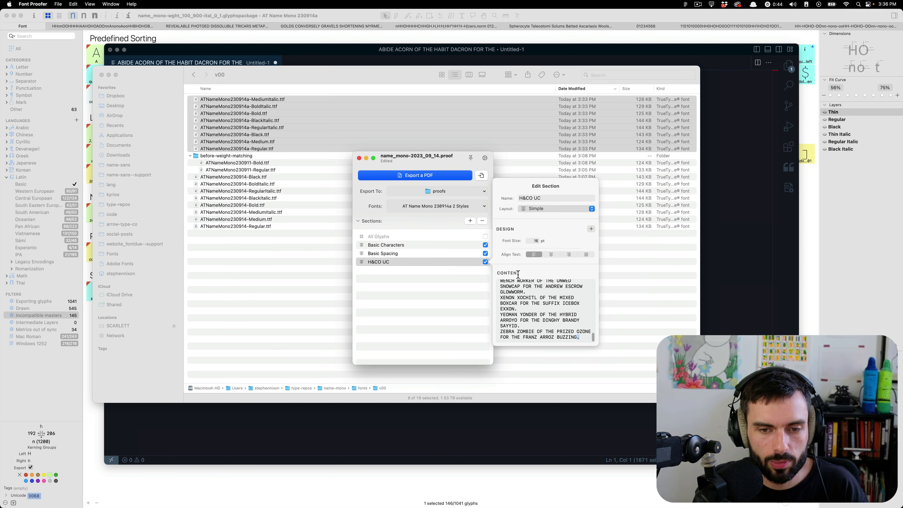
key(super+a)
click(532, 291)
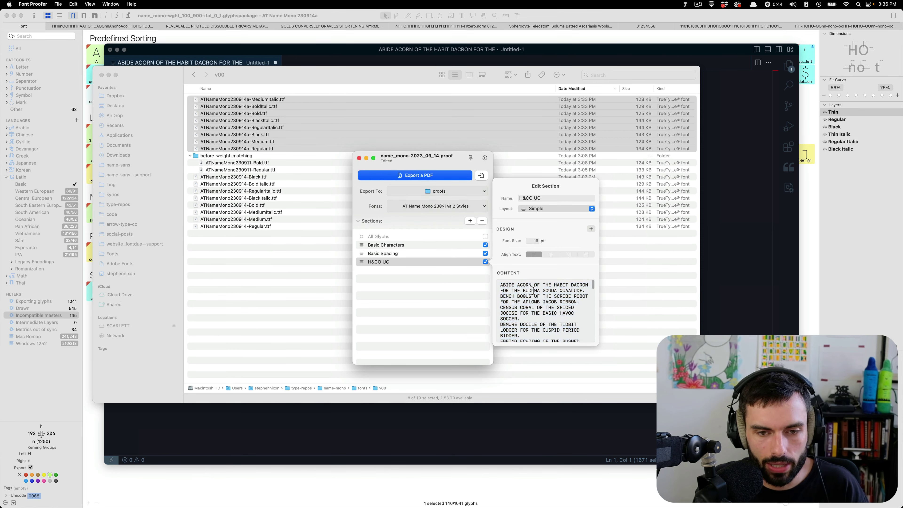
click(409, 277)
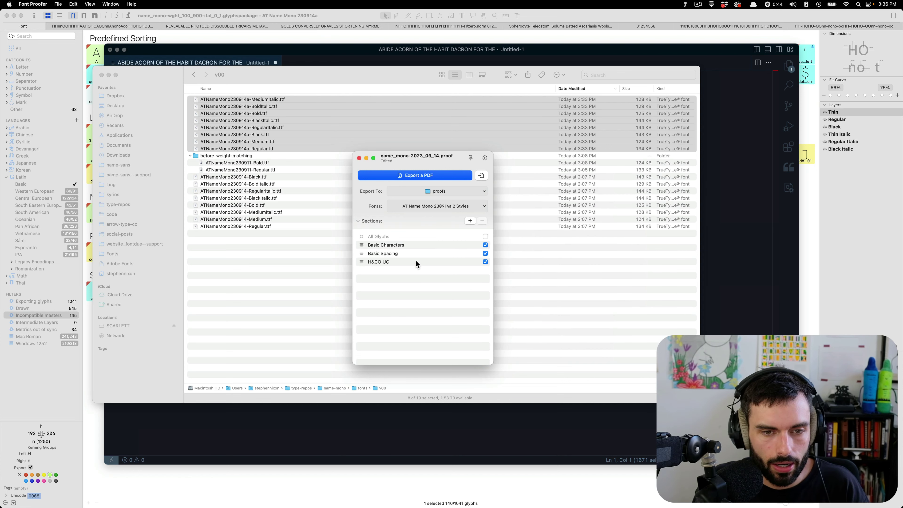
Step: Add another section to the proof and name it 'H&Co LC'
click(469, 221)
click(388, 270)
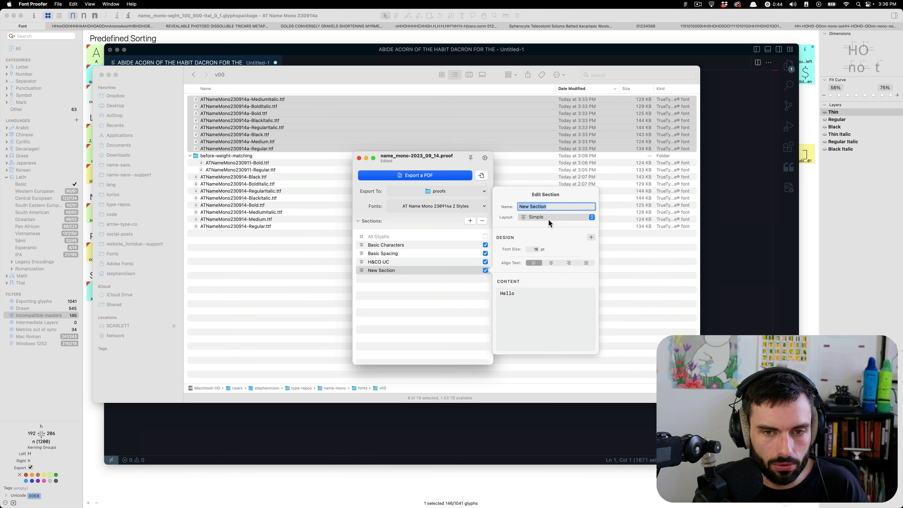
text(HU)
key(BackSpace)
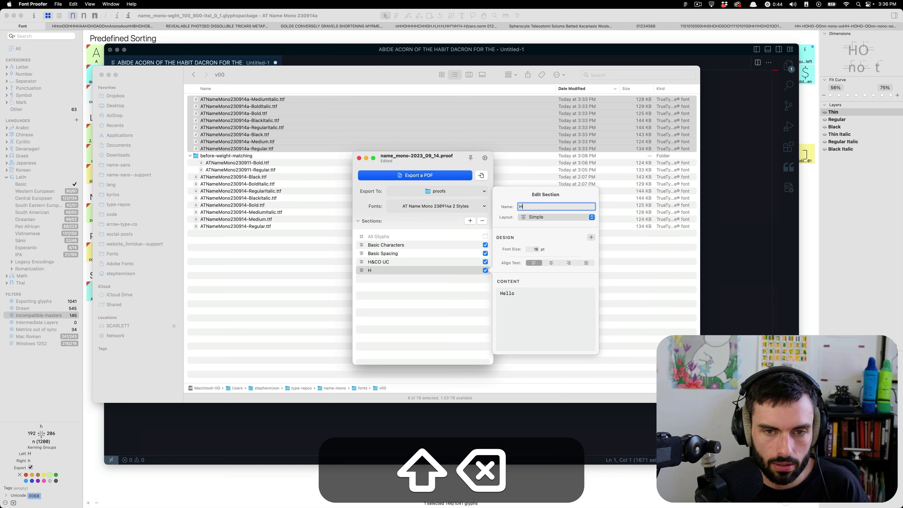
text(&Co )
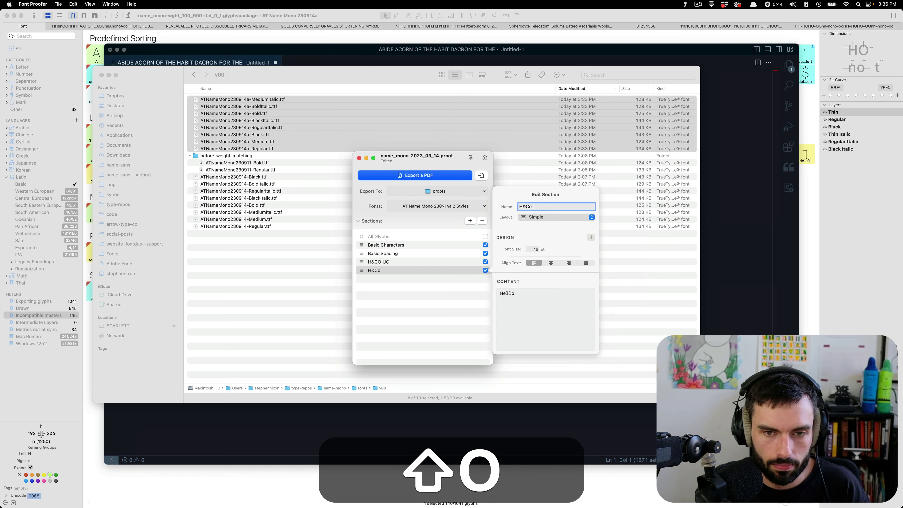
text(LC)
key(BackSpace)
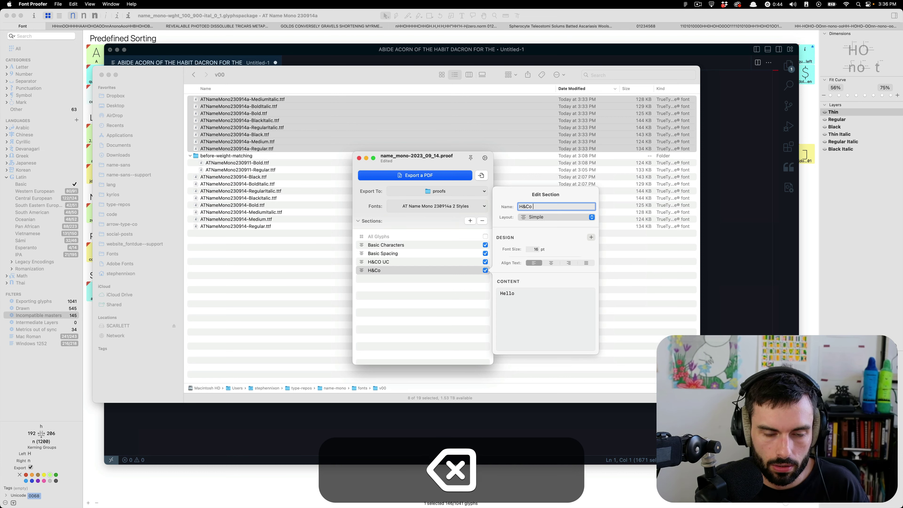
text(LC)
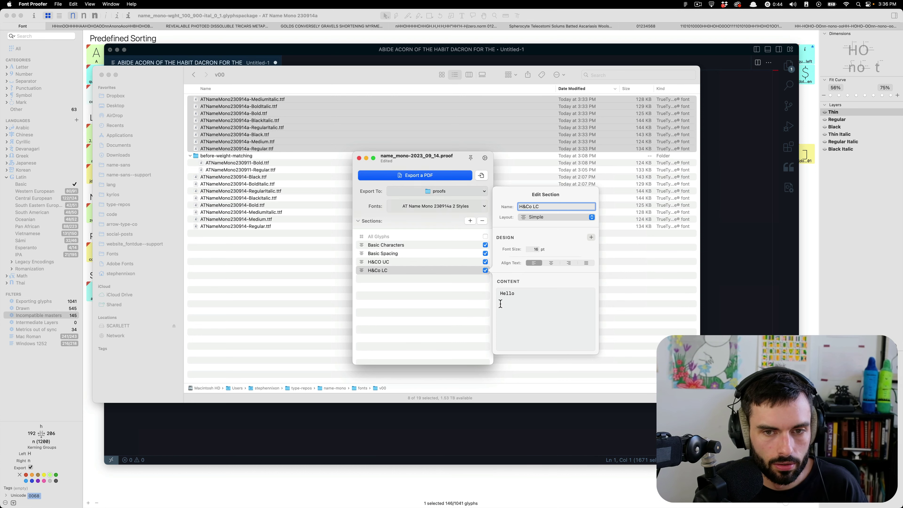
key(Tab)
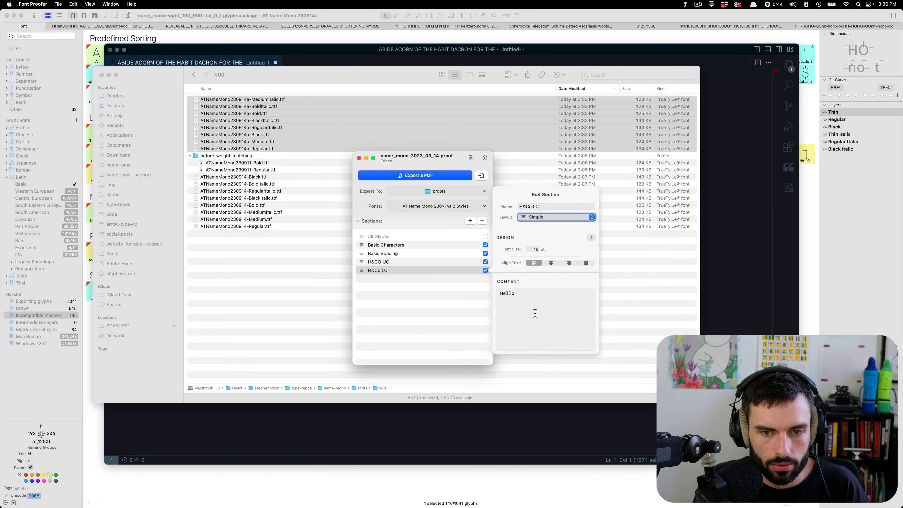
Step: Switch to Visual Studio Code and paste the 'Angel Adept Blind Bodice' text from the clipboard history into a new file, returning to its beginning
click(256, 431)
key(super+n)
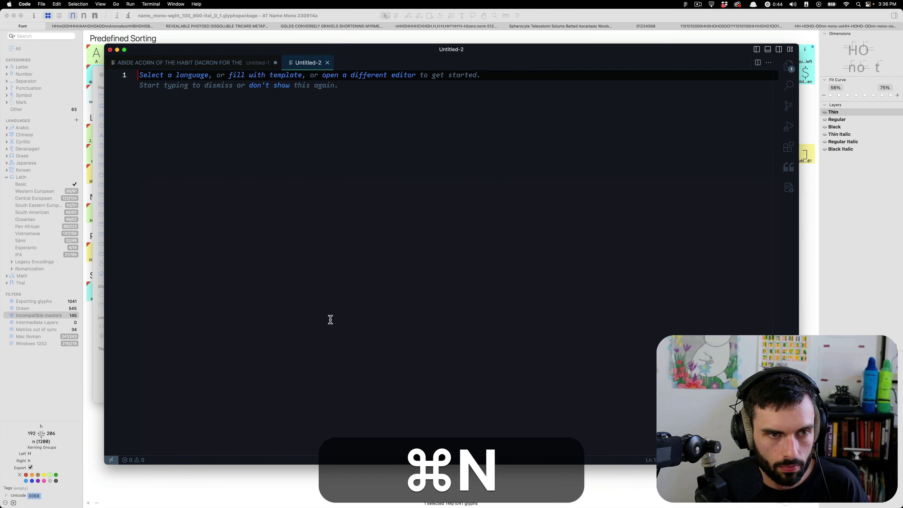
key(alt+super+v)
key(Right)
key(Right)
key(Right)
key(Right)
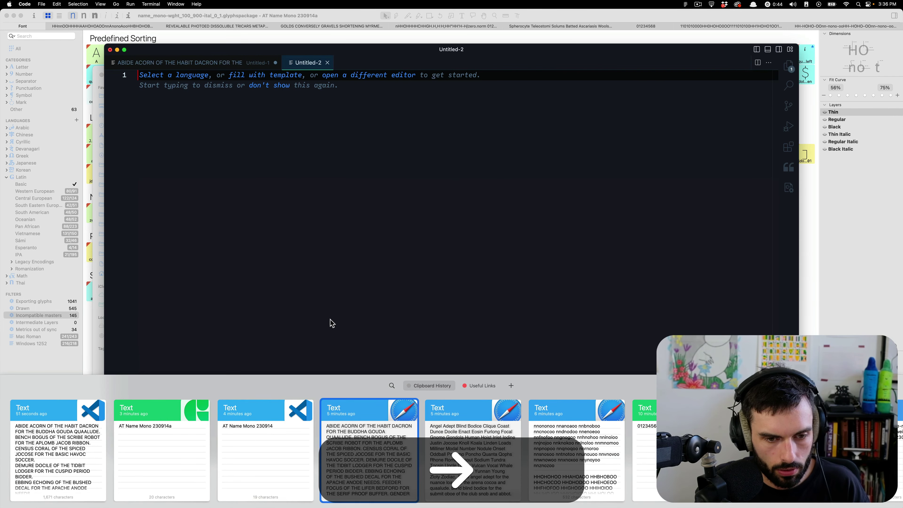
key(Return)
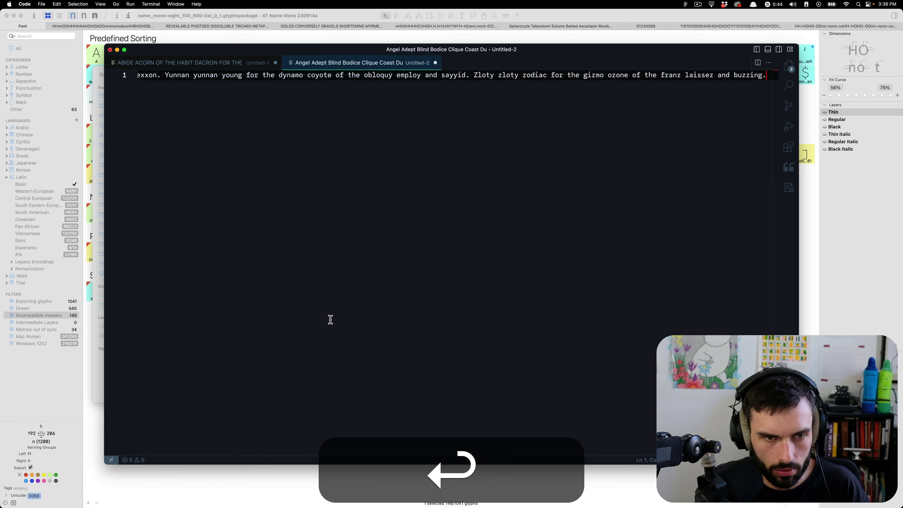
key(super+Left)
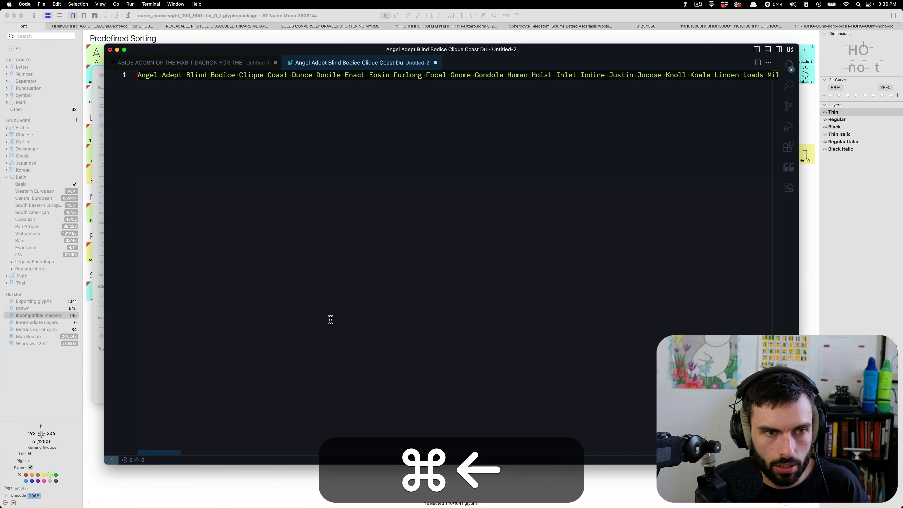
Step: Split the pasted 'Angel Adept' text into separate lines by inserting a line break after every sentence-ending period and space
scroll(666, 90, right, 15)
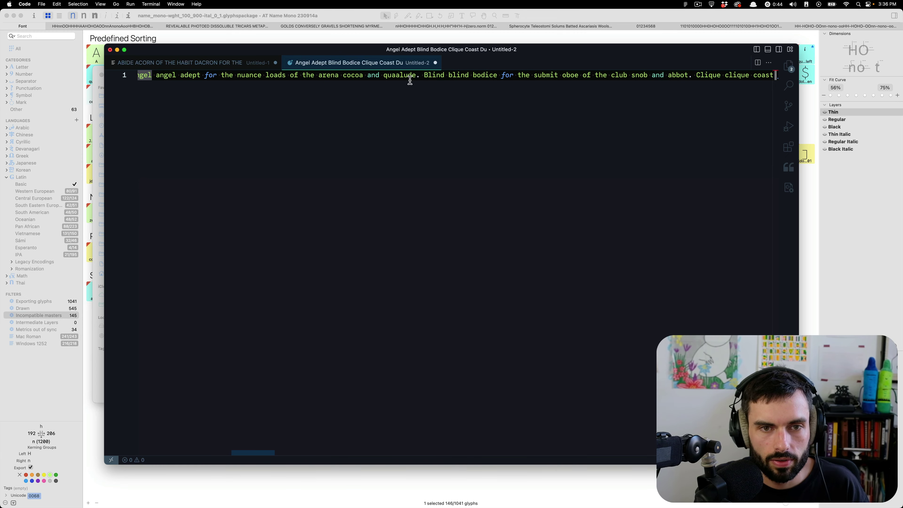
drag(423, 77, 413, 76)
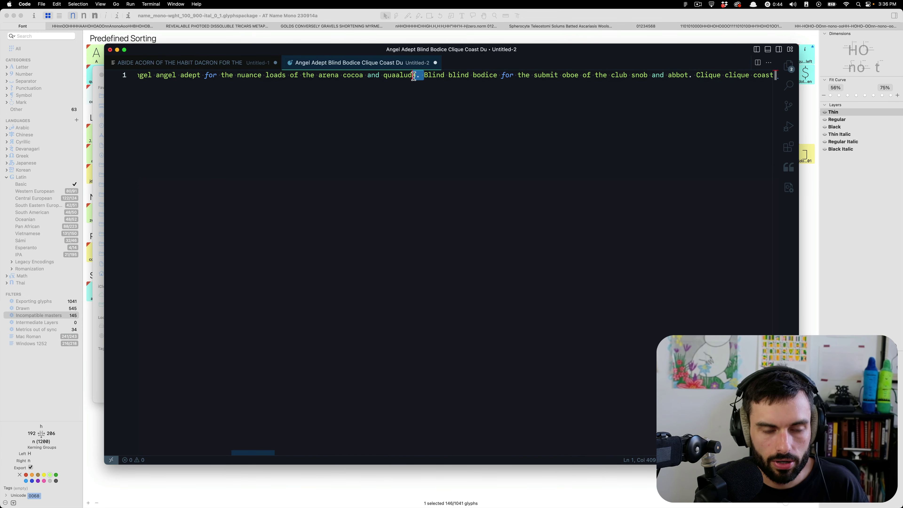
key(Right)
key(shift+Left)
key(shift+Left)
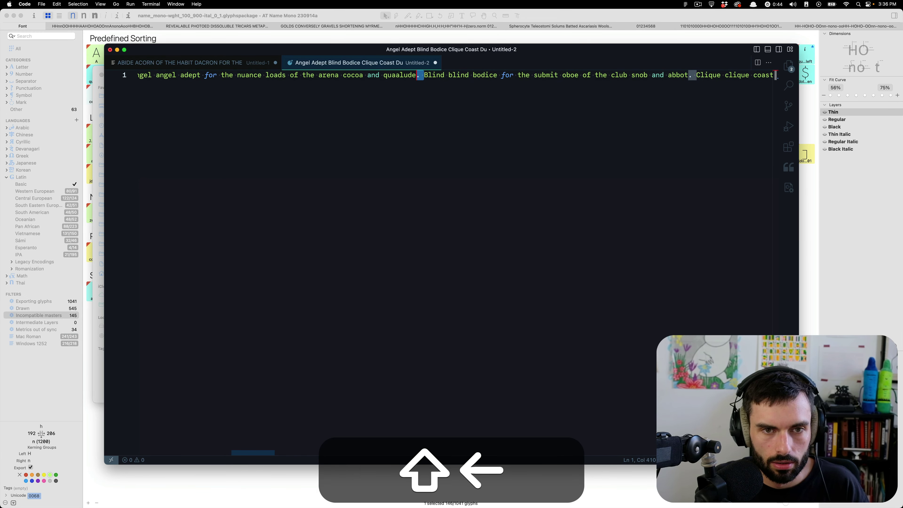
key(super+shift+l)
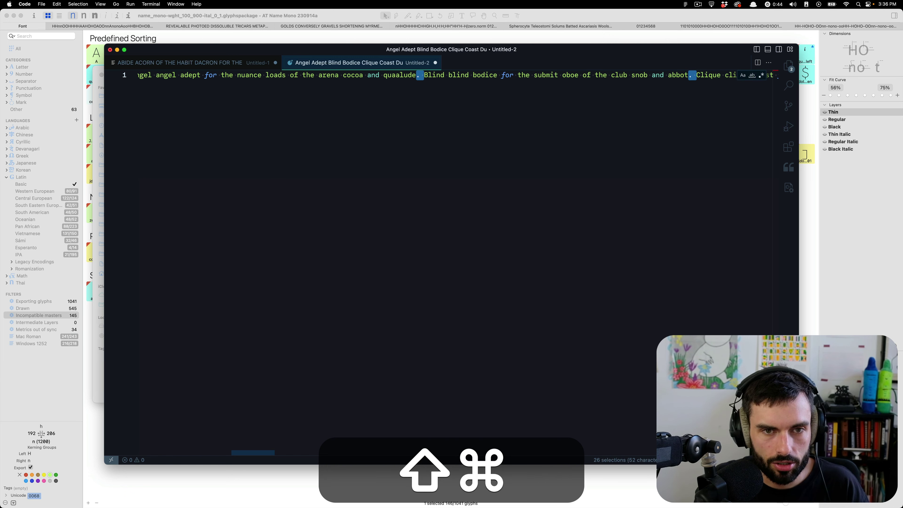
key(Right)
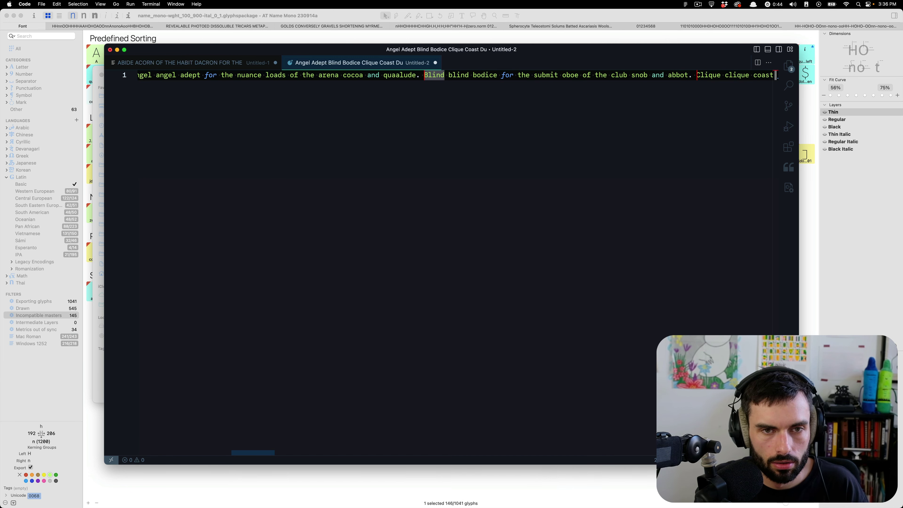
key(Return)
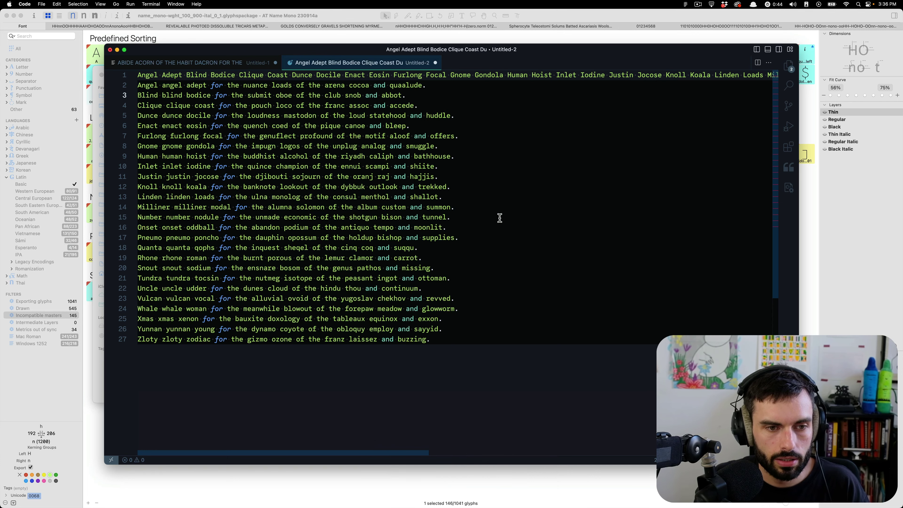
Step: Copy all lines of the separated lowercase text, from 'Angel Adept Blind Bodice' through the 'Zloty' sentence
click(500, 217)
drag(483, 356, 34, 36)
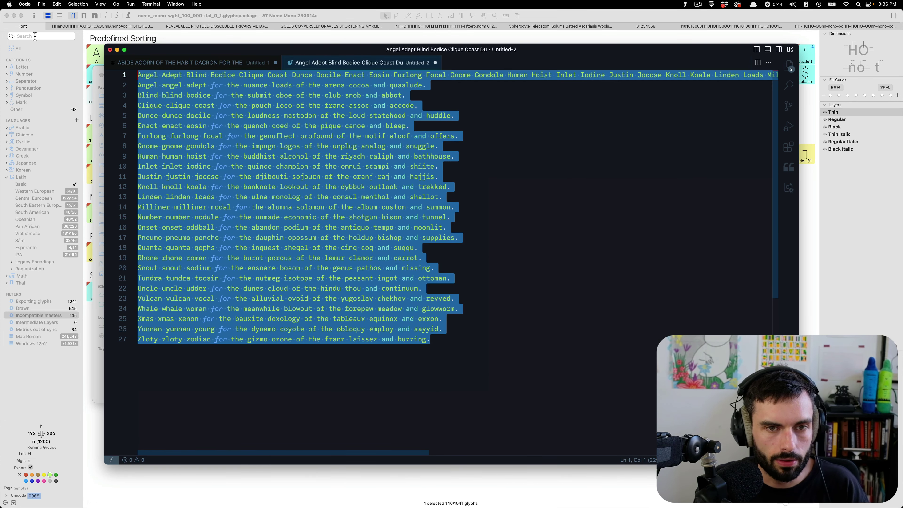
key(super+c)
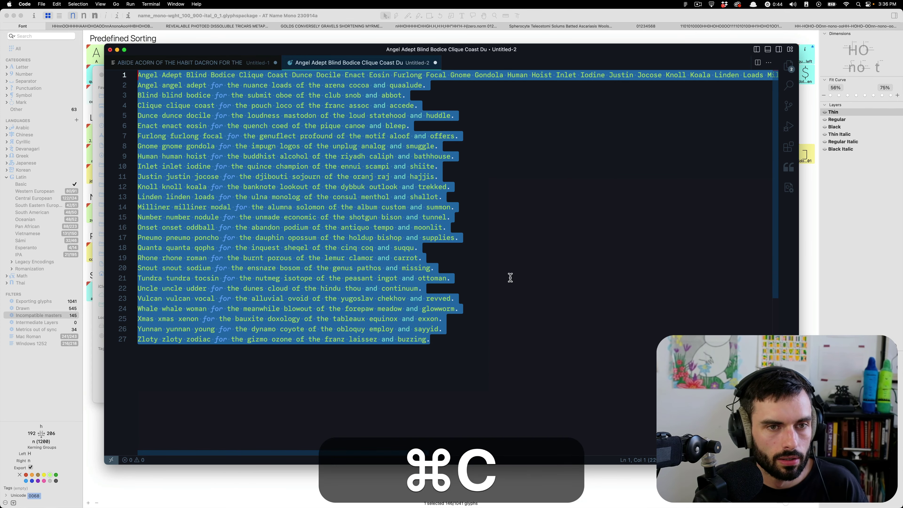
click(315, 393)
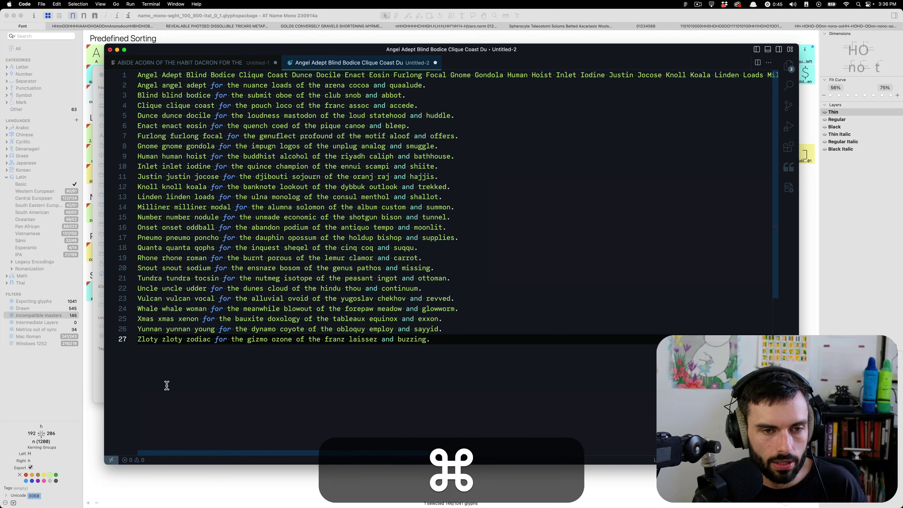
Step: Switch to Font Proofer, paste the copied lines as the content of the H&Co LC section, and close its editor
key(super+Tab)
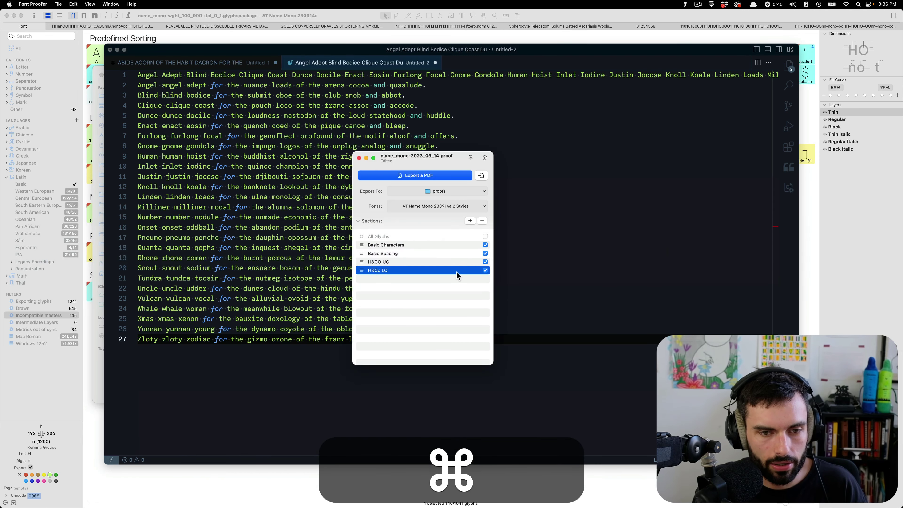
double_click(456, 269)
click(568, 316)
key(super+v)
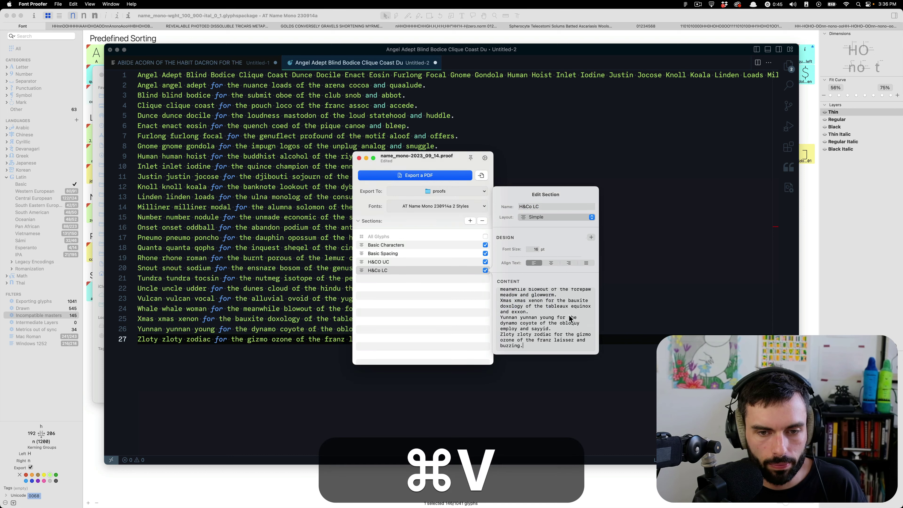
scroll(569, 317, up, 10)
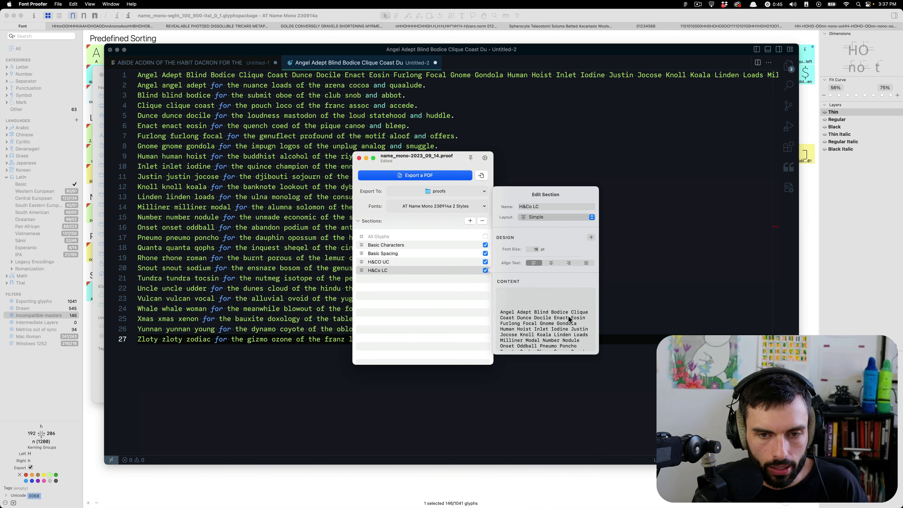
click(463, 302)
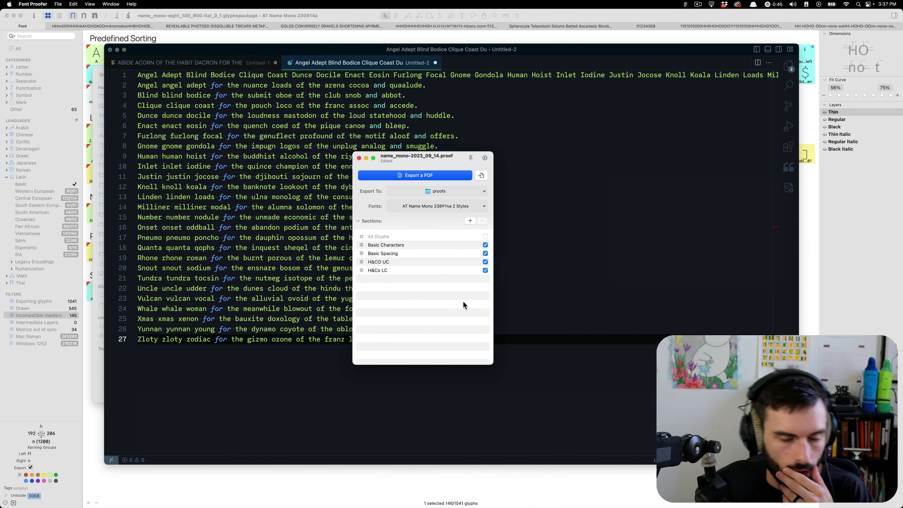
Step: Export the proof as a PDF and show its H&CO UC page in an enlarged Preview window
click(438, 175)
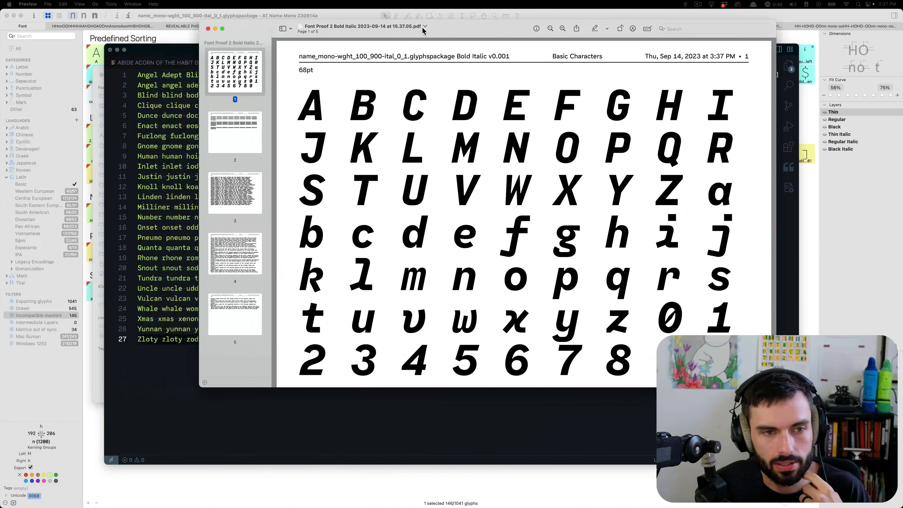
drag(423, 30, 438, 29)
click(268, 185)
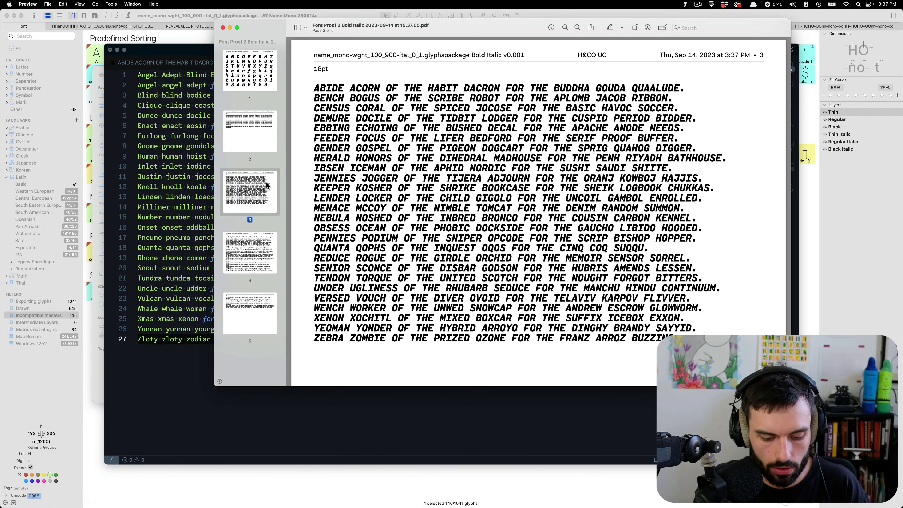
key(ctrl+alt+super+8)
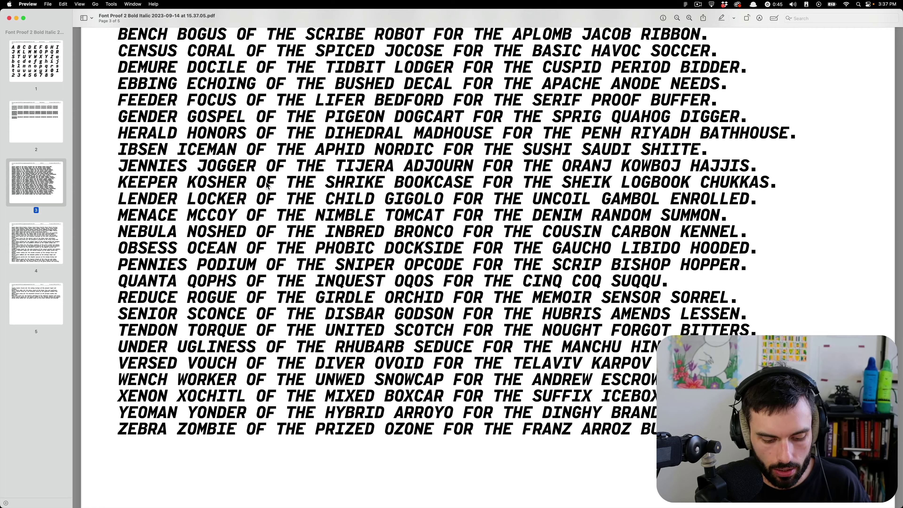
key(super+minus)
key(super+minus)
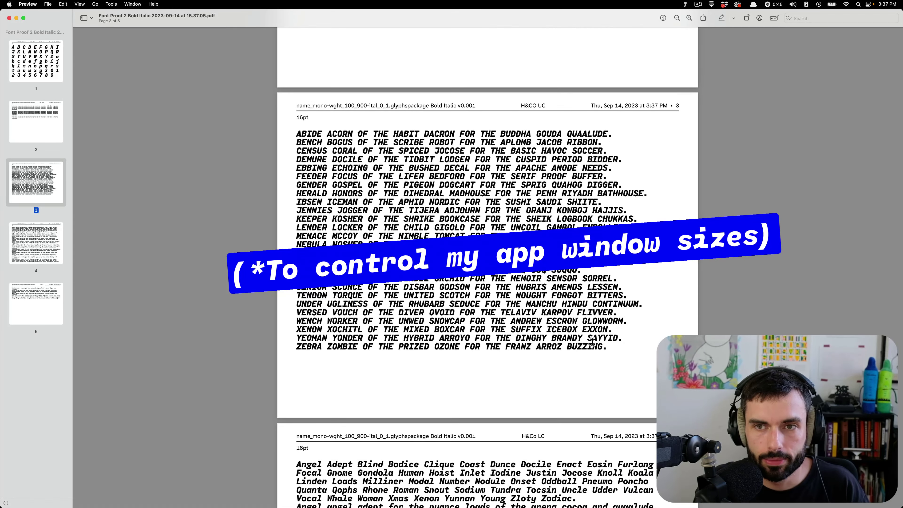
Step: Examine the text size and line wrapping on the Basic Spacing, H&CO UC and H&Co LC pages of the exported proof
scroll(592, 341, up, 10)
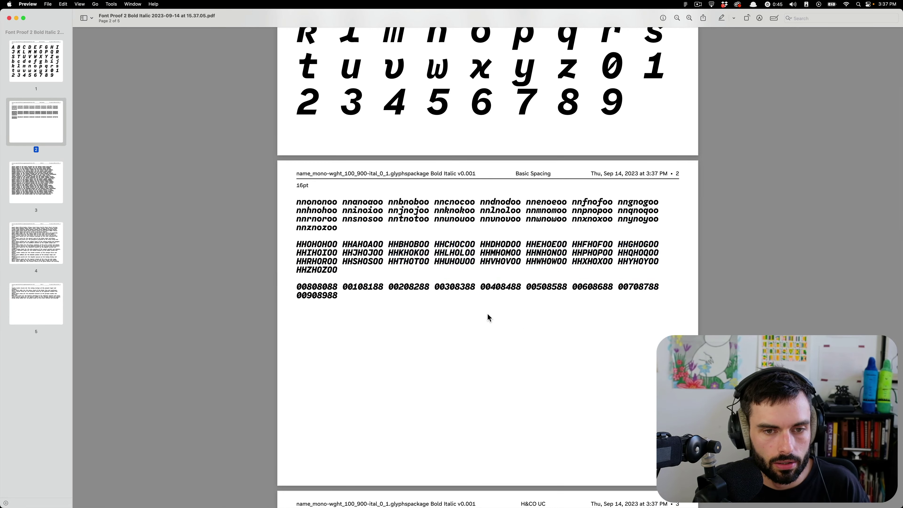
scroll(486, 315, down, 10)
scroll(488, 314, down, 8)
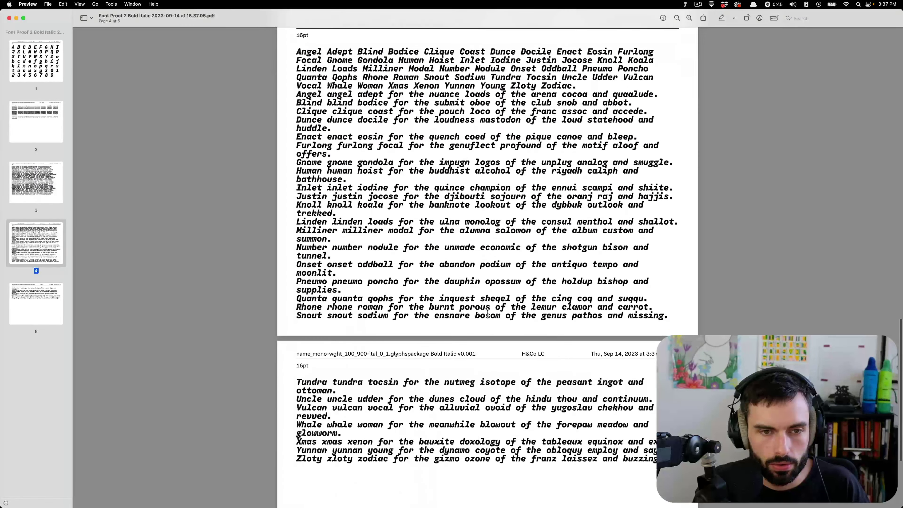
scroll(551, 312, down, 5)
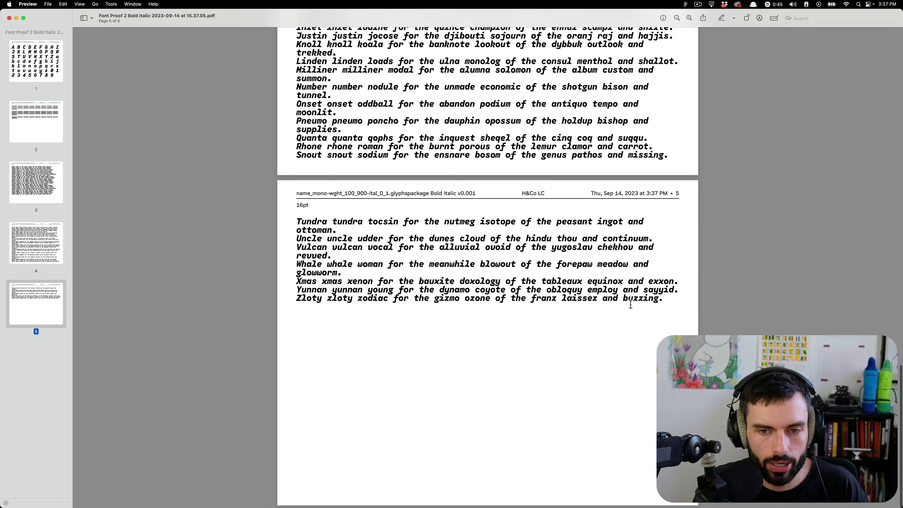
scroll(604, 309, up, 5)
scroll(630, 304, up, 4)
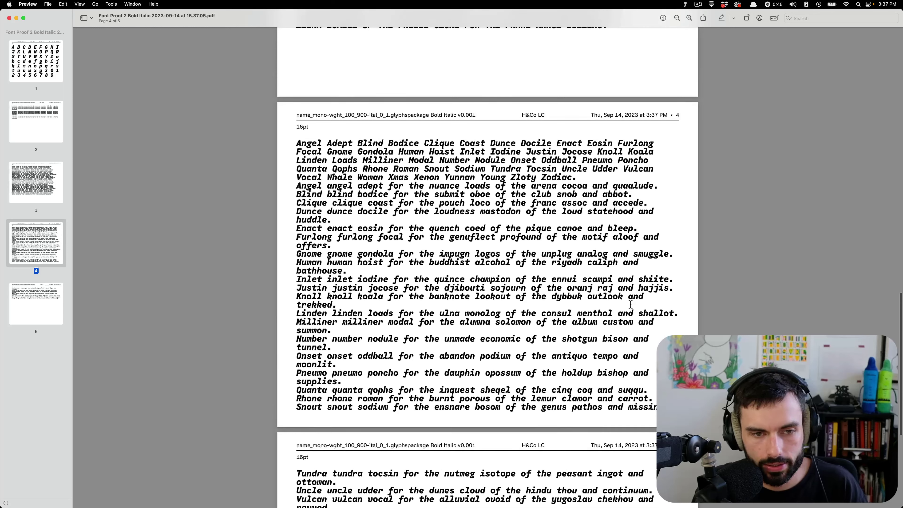
scroll(449, 315, up, 10)
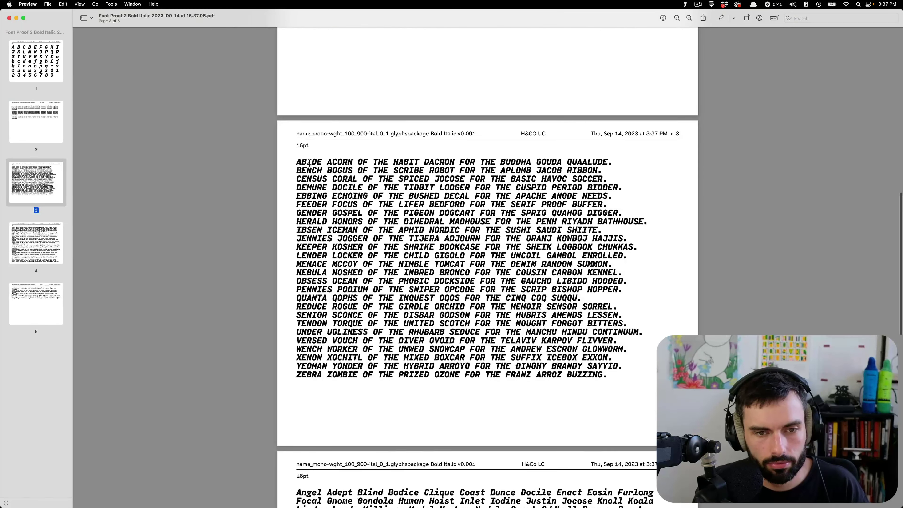
Step: Switch to Font Proofer and set the Basic Spacing section's font size to 12 pt
key(super+Tab)
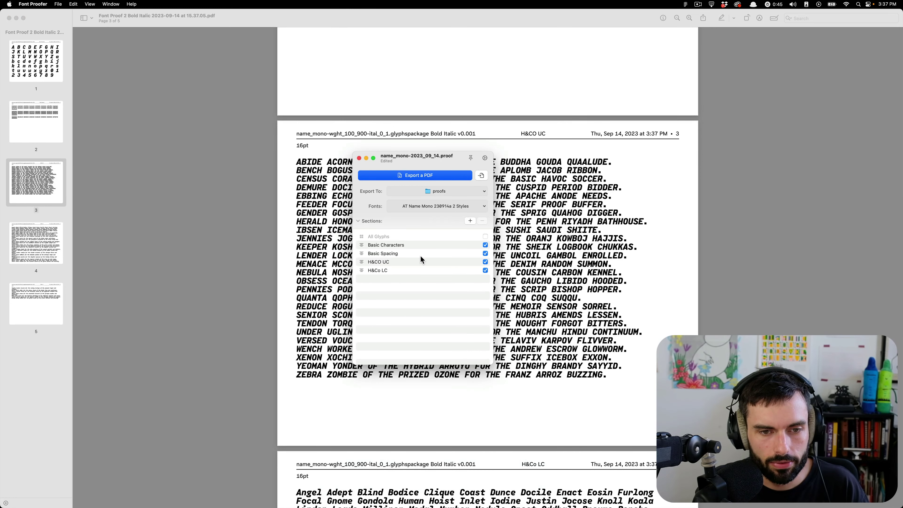
double_click(422, 254)
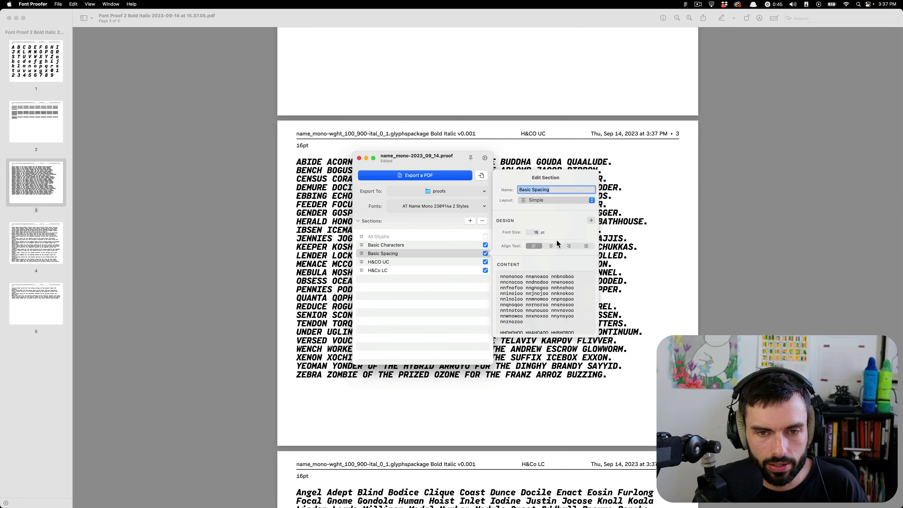
double_click(534, 233)
text(12)
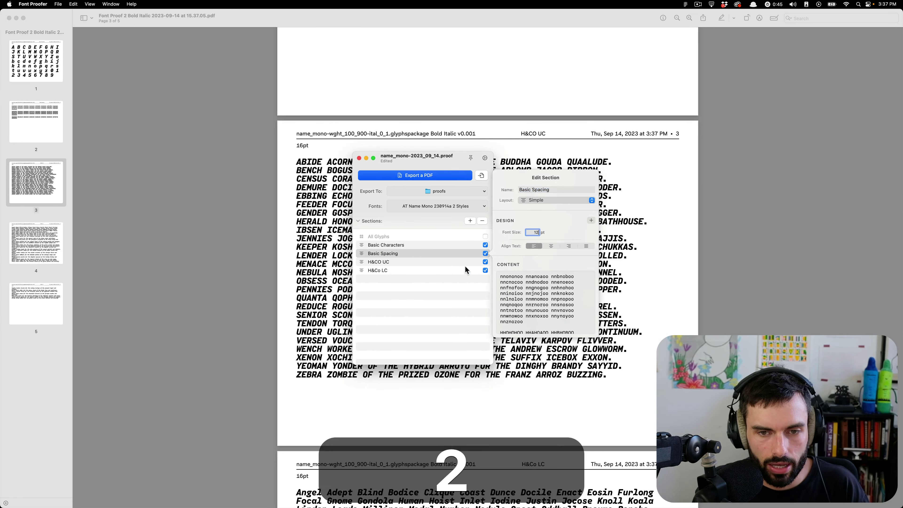
key(Tab)
Step: Set the font size of both the H&CO UC and H&Co LC sections to 12 pt
click(427, 263)
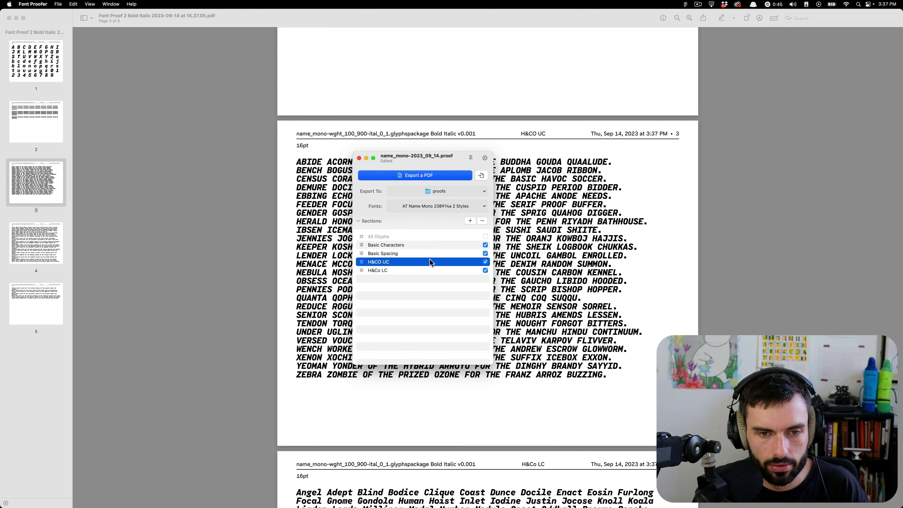
double_click(431, 263)
double_click(533, 240)
text(1)
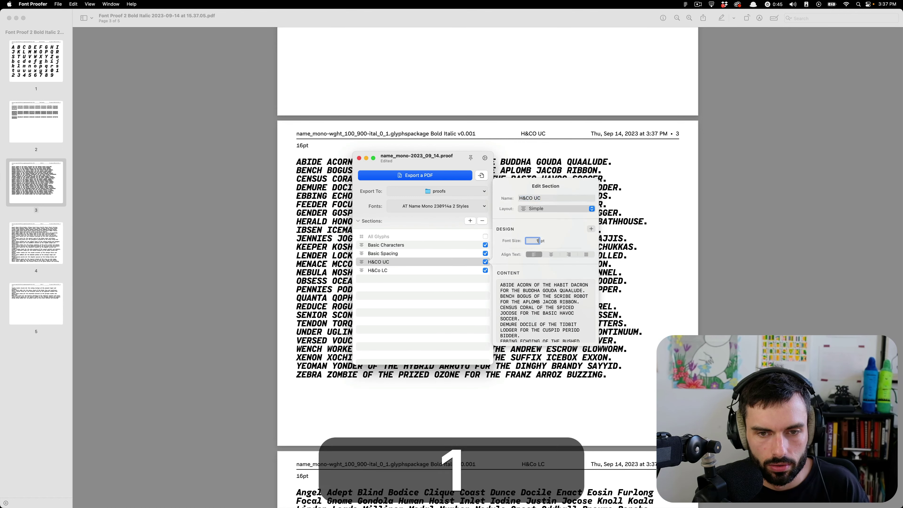
text(2)
double_click(433, 272)
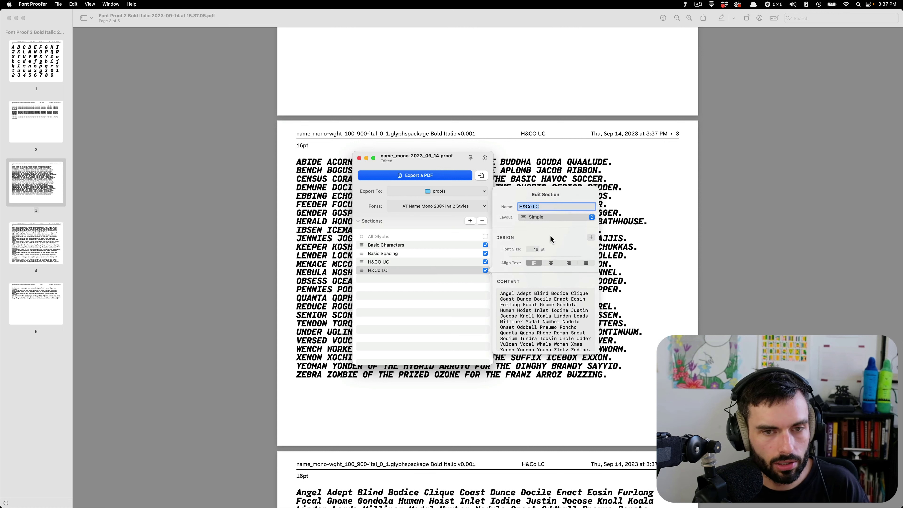
double_click(527, 250)
text(12)
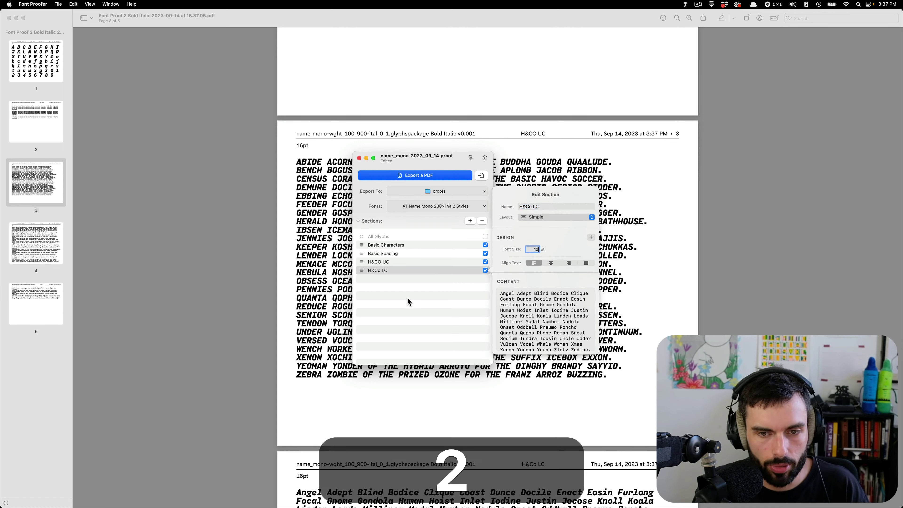
click(408, 302)
Step: Set the font size of the Basic Spacing section to 20 pt
double_click(388, 254)
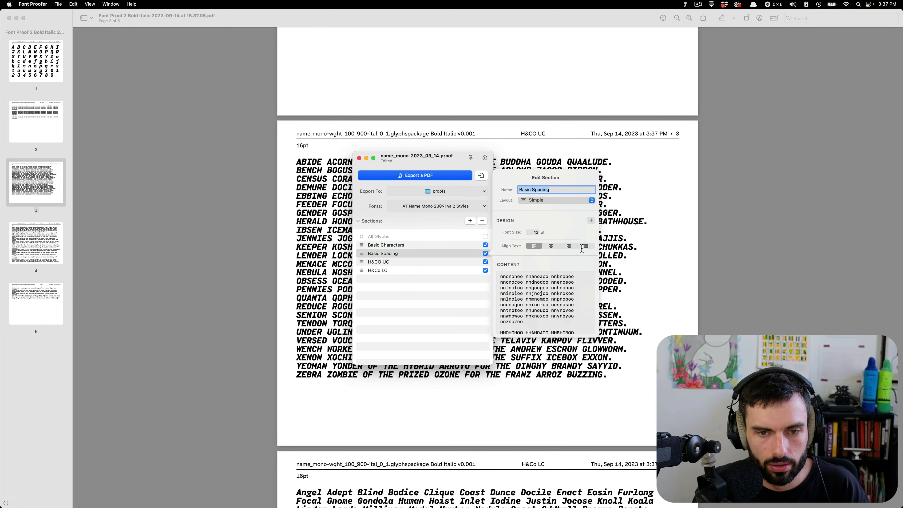
double_click(533, 232)
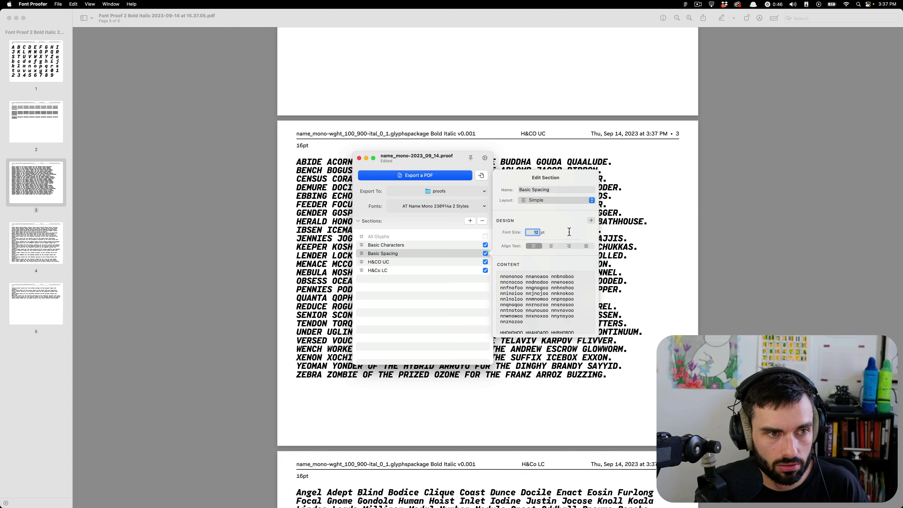
text(20)
key(Tab)
Step: Export the proof as a new PDF and view its Basic Spacing page in an enlarged Preview window
click(424, 177)
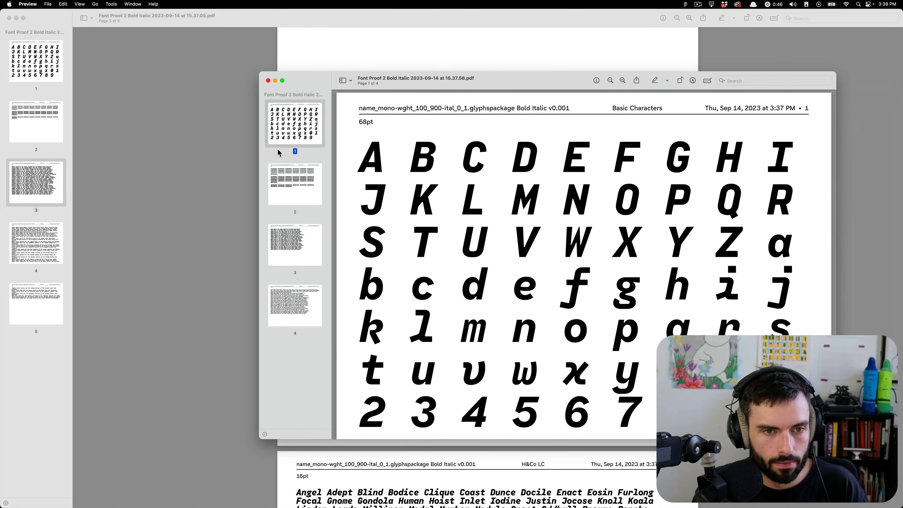
click(290, 181)
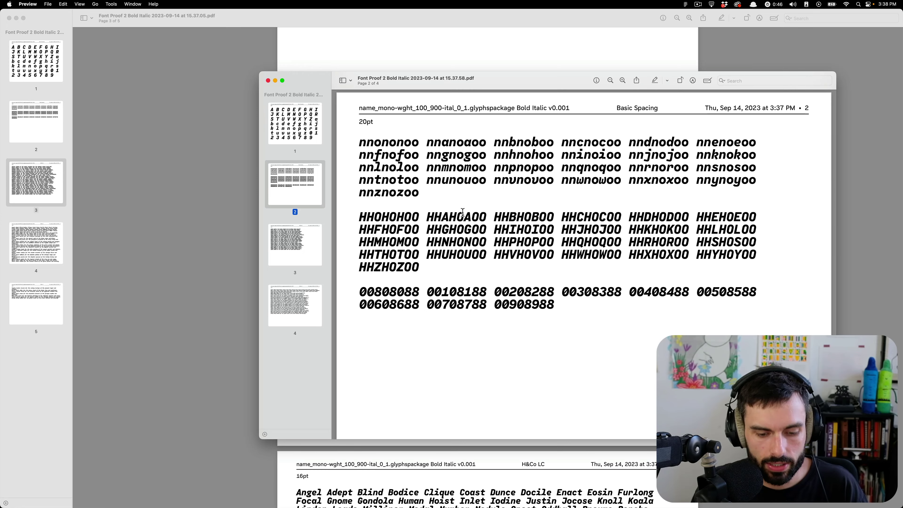
key(ctrl+alt+super+8)
key(super+minus)
key(super+minus)
key(super+minus)
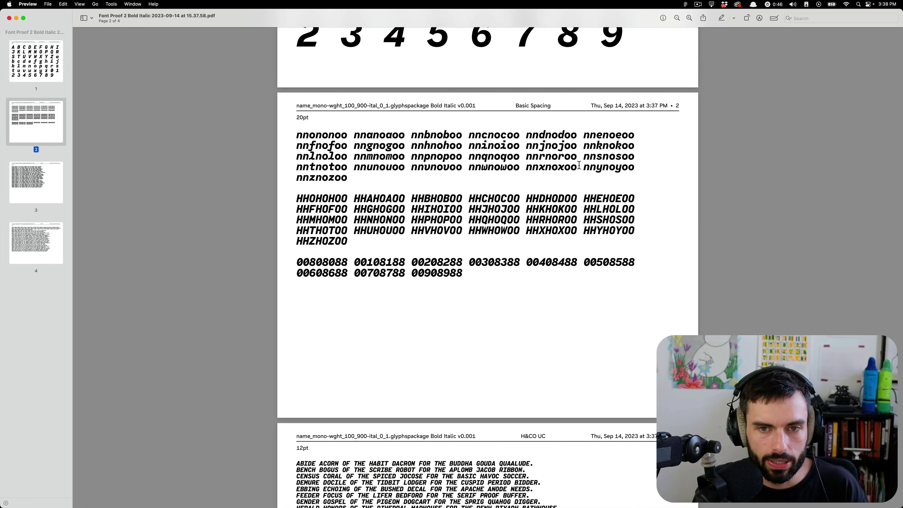
Step: Switch to Font Proofer and add a line height of 1.25 × font size to the Basic Spacing section
key(super+Tab)
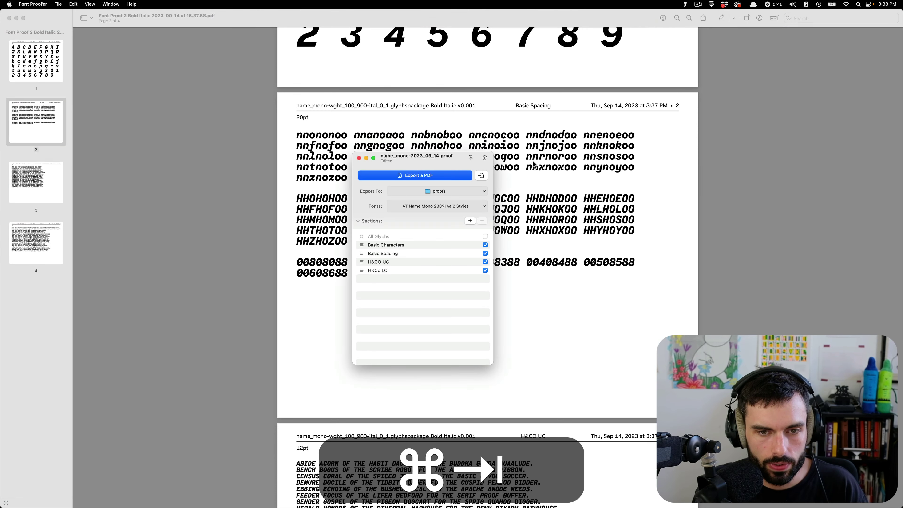
click(437, 255)
click(437, 256)
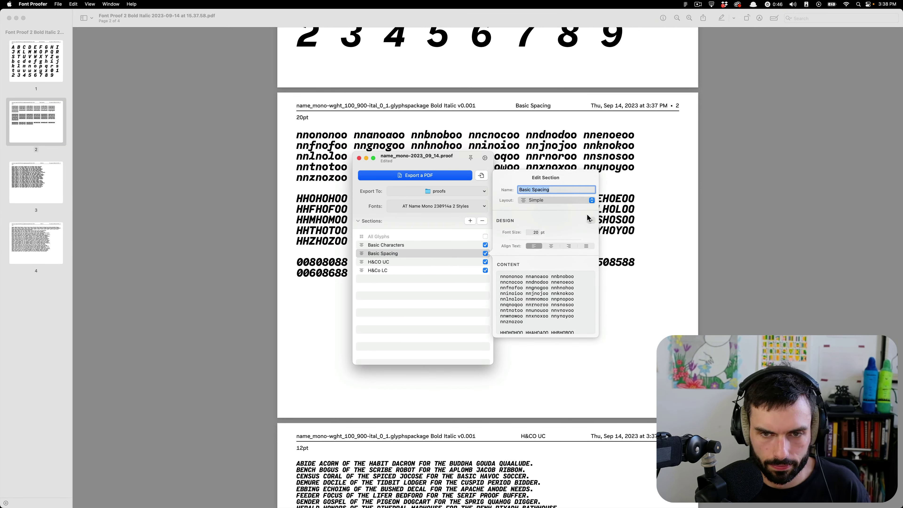
click(592, 221)
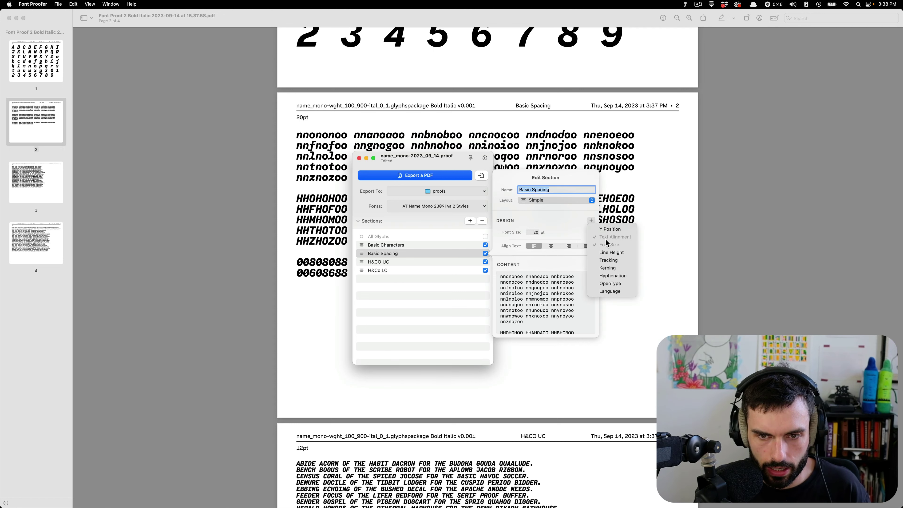
click(611, 253)
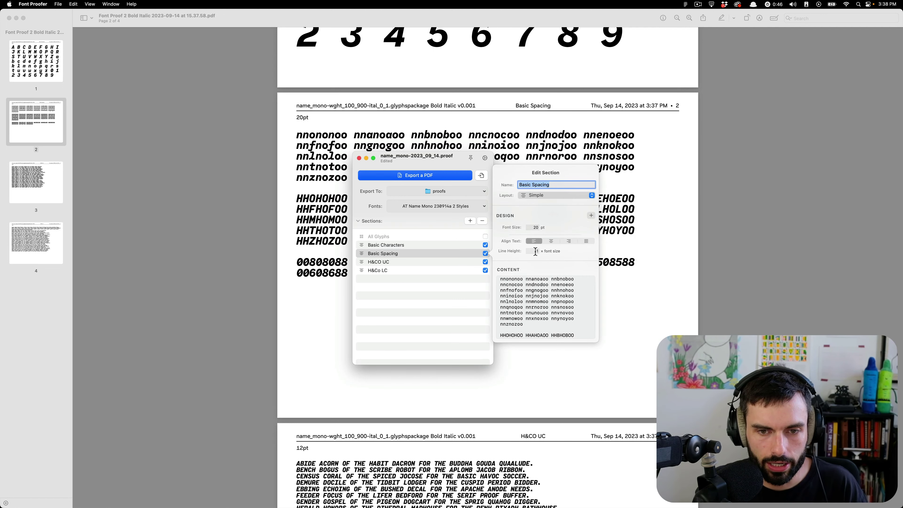
click(535, 251)
key(Right)
text(1)
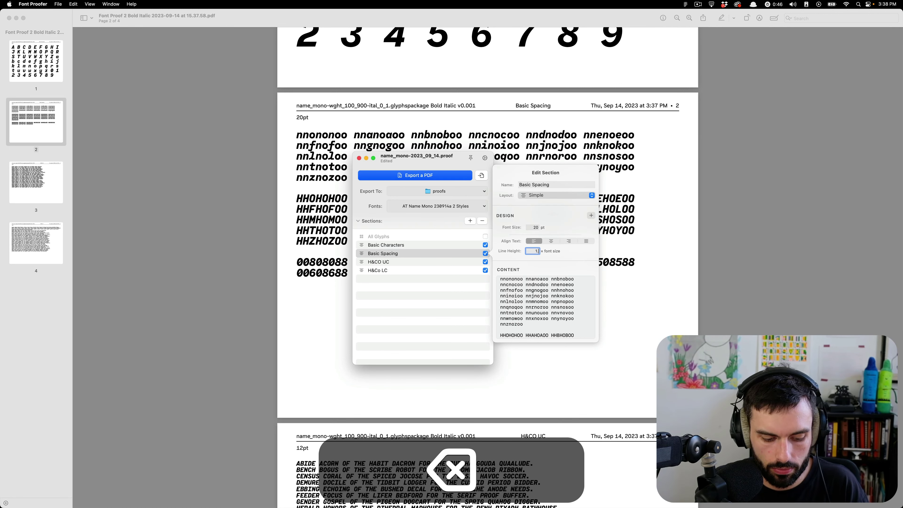
key(BackSpace)
text(25)
key(Tab)
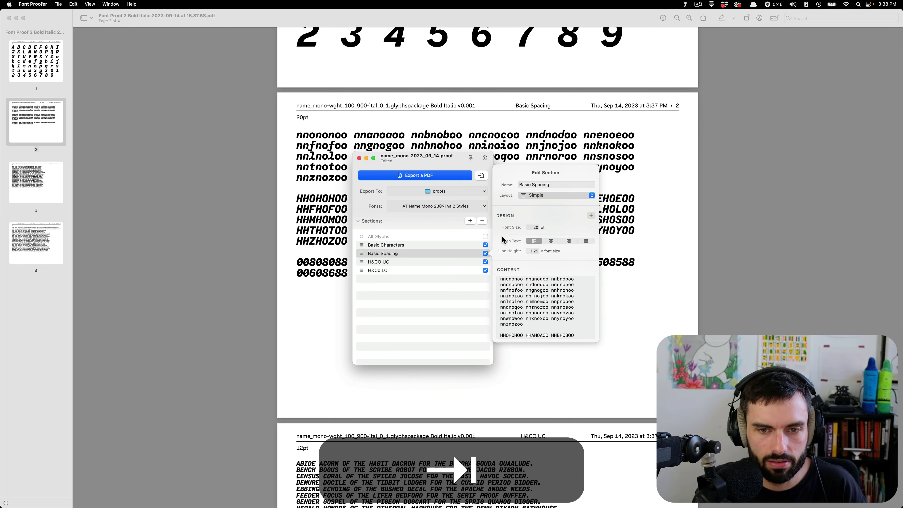
Step: Export the proof as a PDF and view its Basic Spacing page in a screen-filling Preview window
click(440, 177)
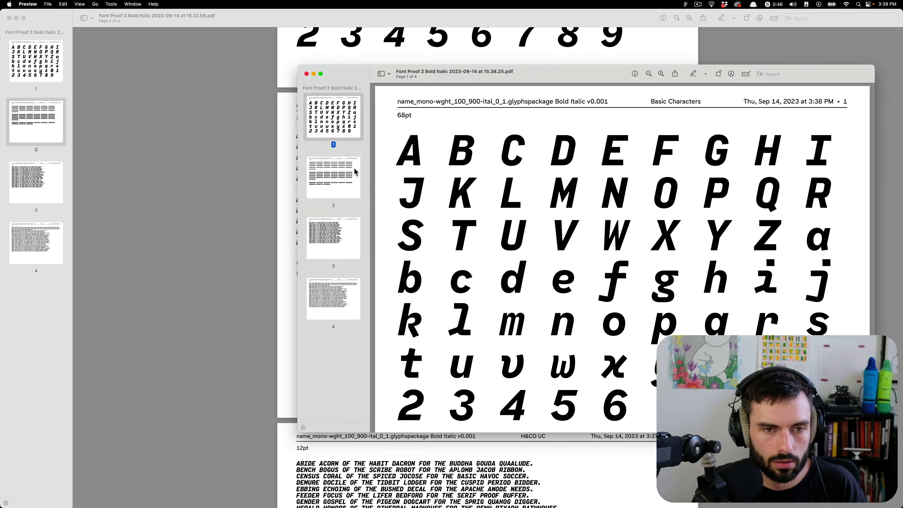
click(355, 167)
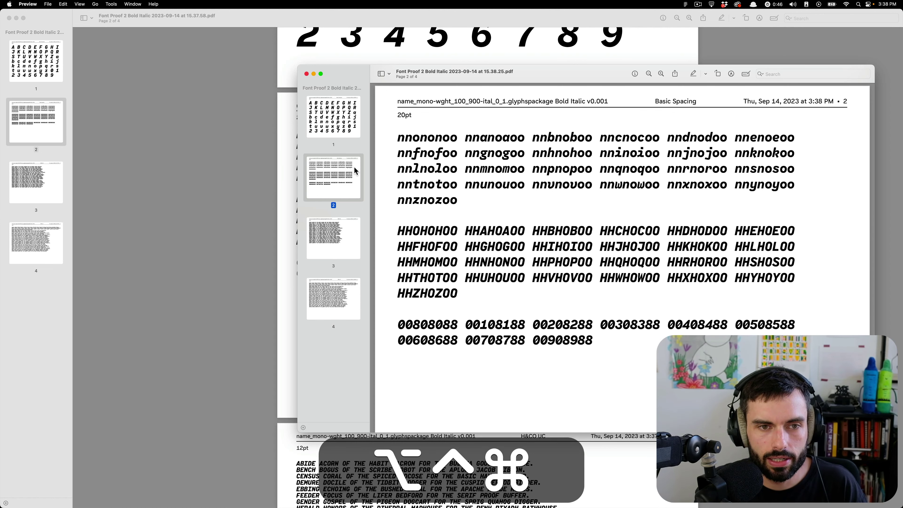
key(ctrl+alt+super+8)
scroll(356, 171, up, 3)
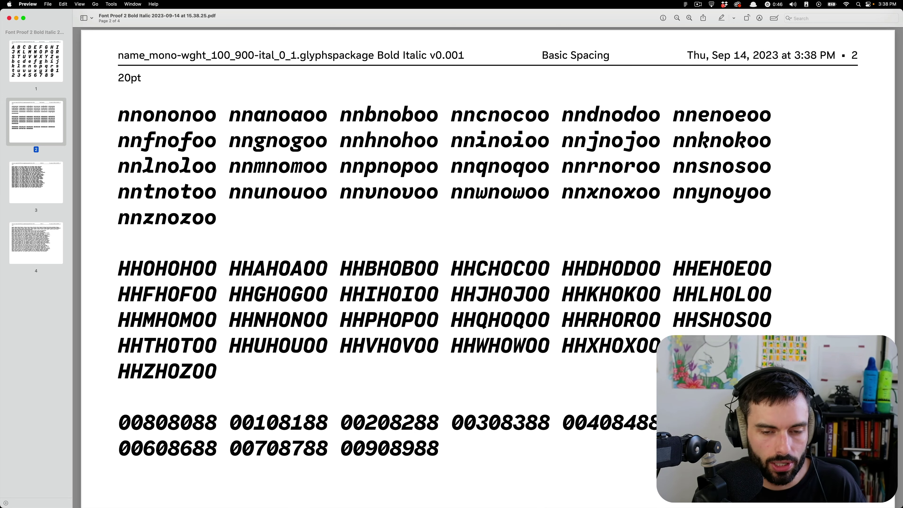
Step: Review the line spacing on the H&CO UC and H&Co LC pages of the exported proof at fit-to-window and actual size
click(50, 196)
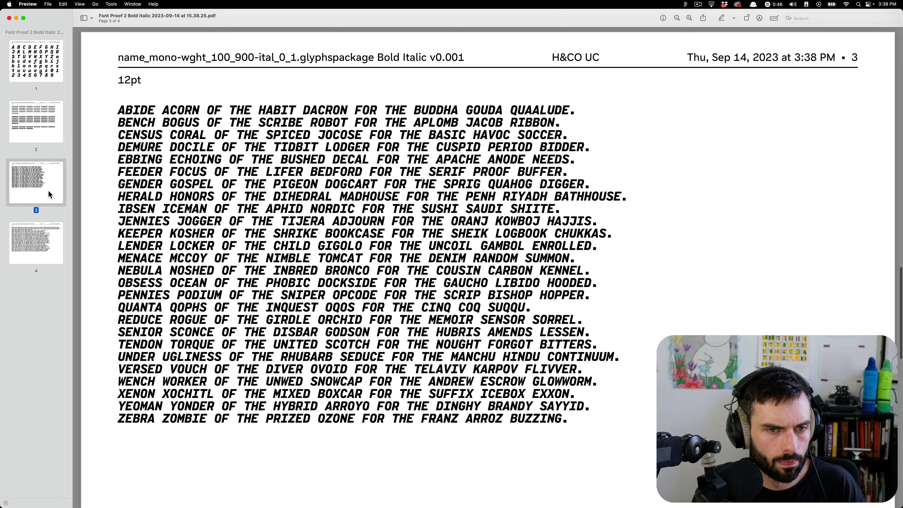
scroll(325, 220, down, 2)
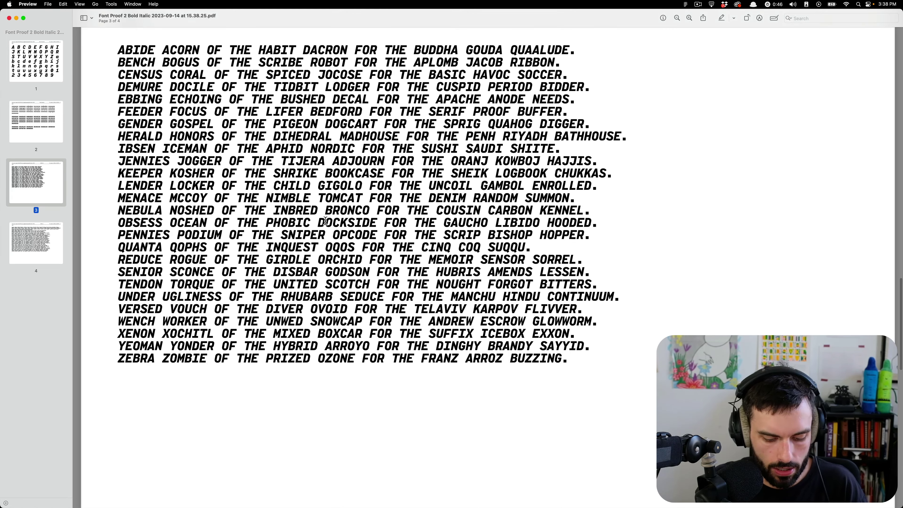
key(super)
key(super+0)
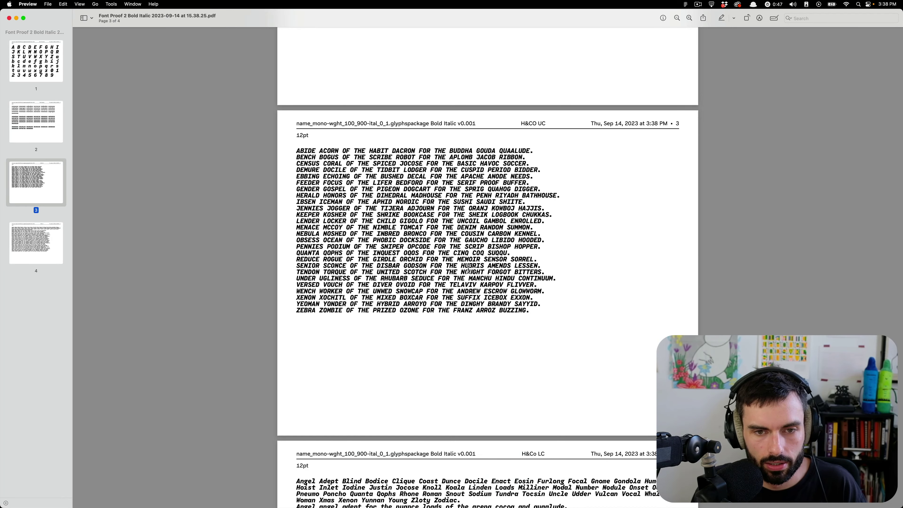
scroll(461, 209, down, 4)
scroll(461, 209, down, 5)
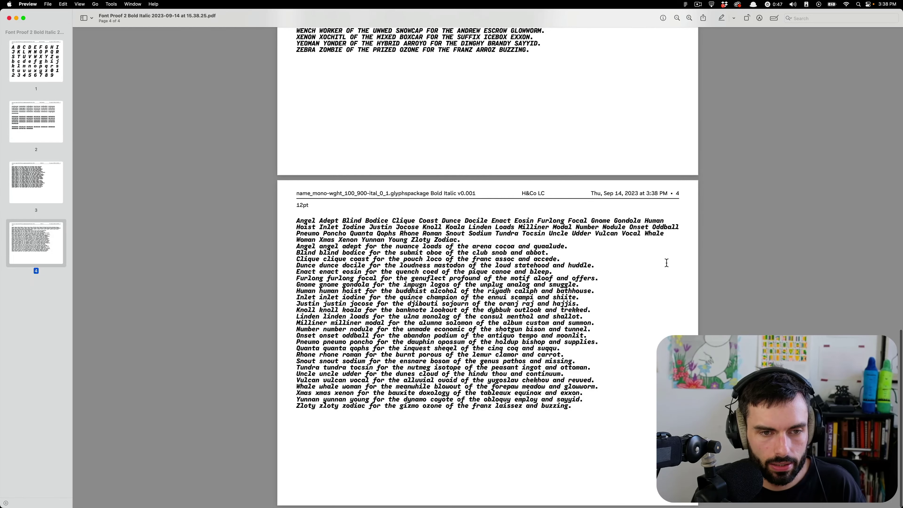
scroll(667, 263, up, 15)
Step: Switch to Font Proofer, add a line height of 1.5 × font size to the H&CO UC section and copy that value
key(super+Tab)
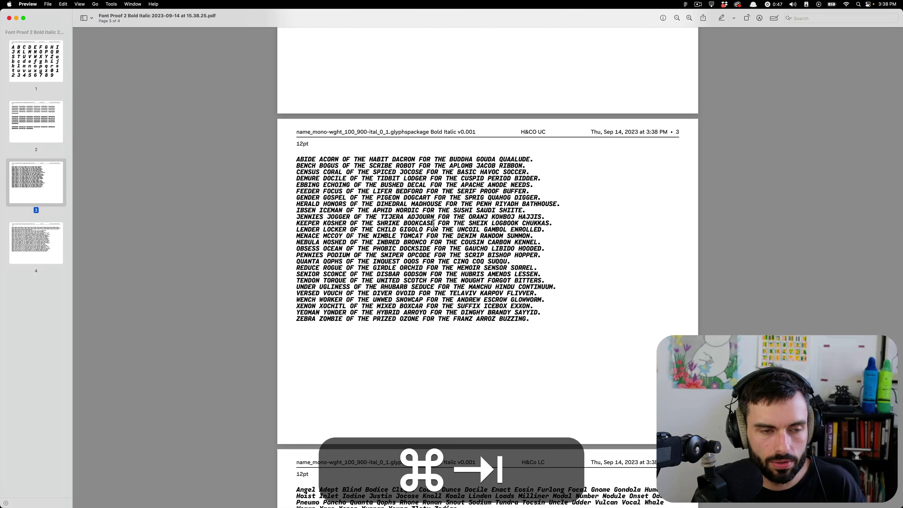
click(404, 260)
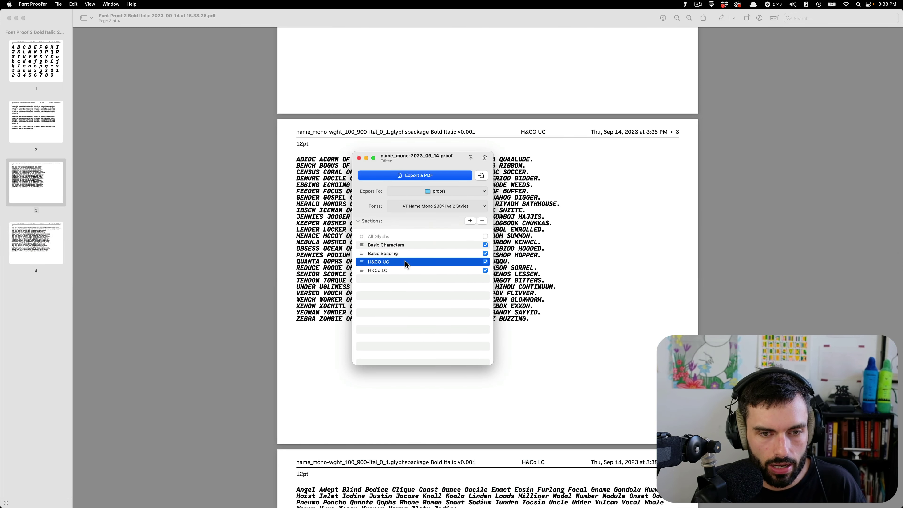
double_click(405, 260)
click(591, 229)
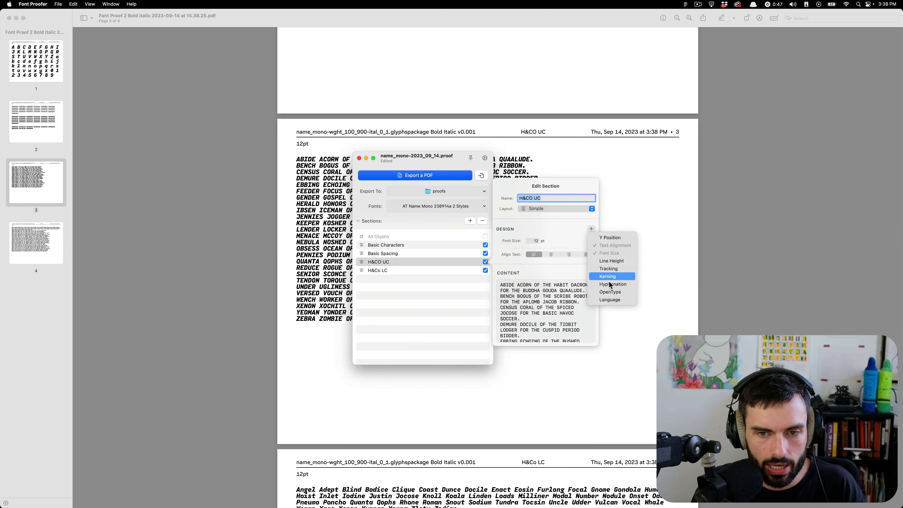
click(611, 261)
click(536, 259)
key(Right)
text(.6)
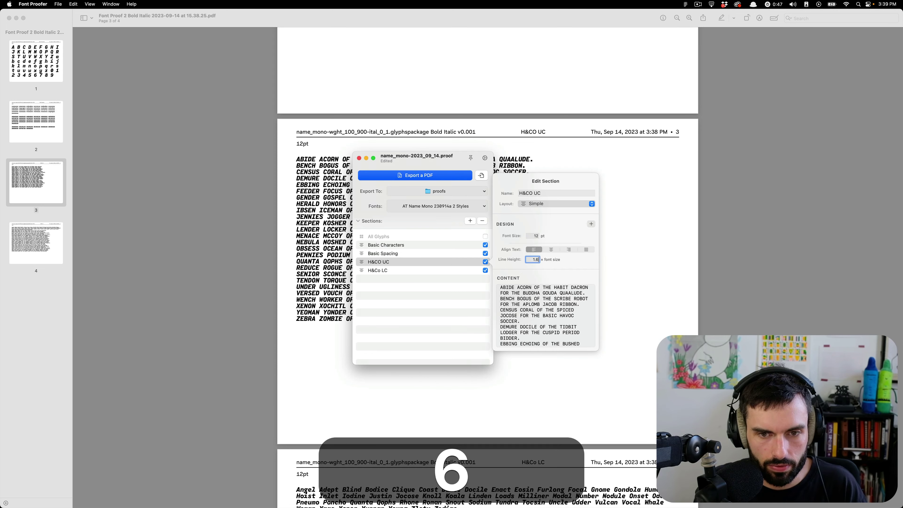
key(BackSpace)
text(5)
key(super+c)
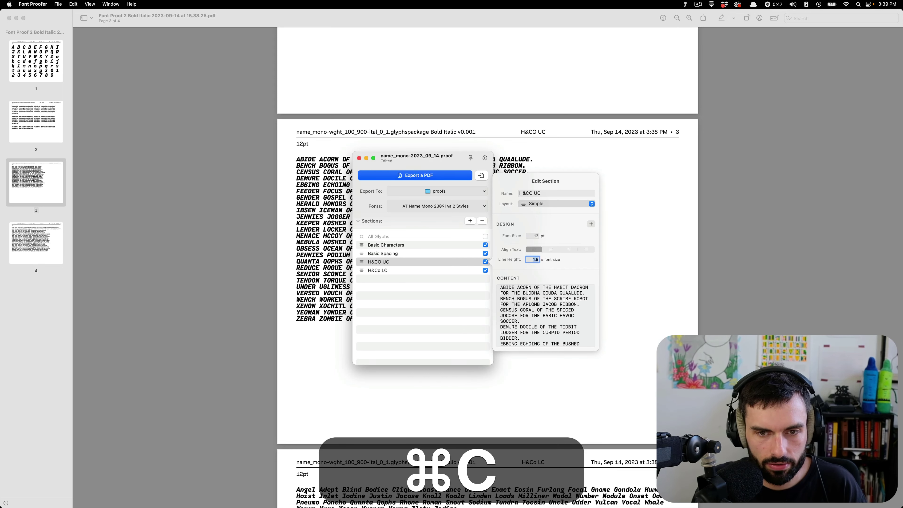
Step: Add a line height to the H&Co LC section and paste the copied value of 1.5 × font size
click(452, 270)
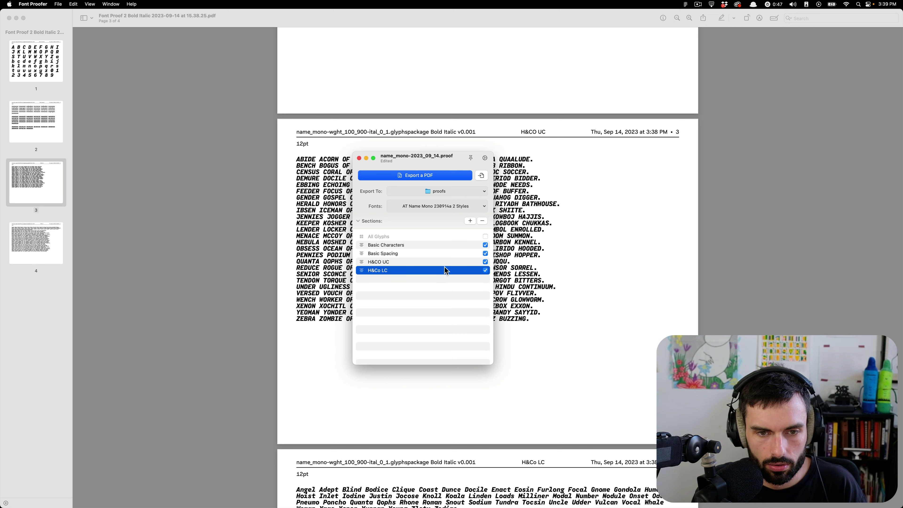
click(591, 237)
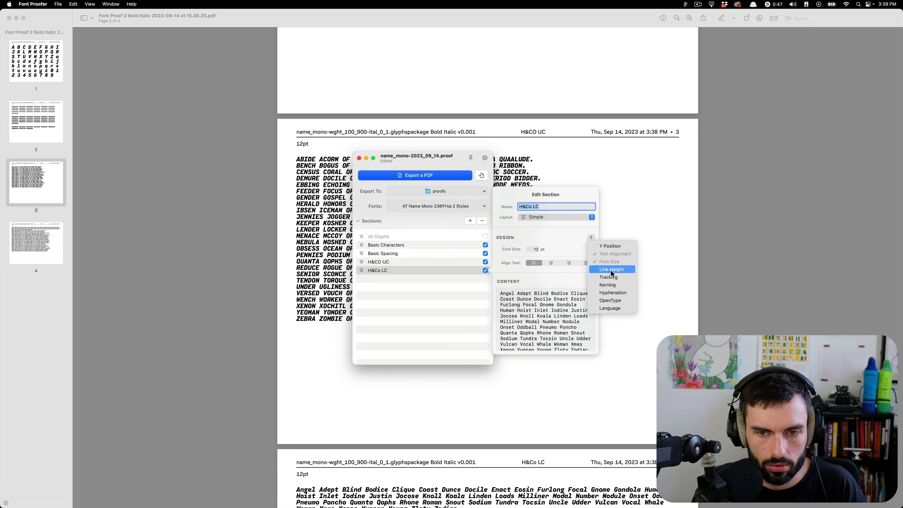
click(544, 276)
key(super+v)
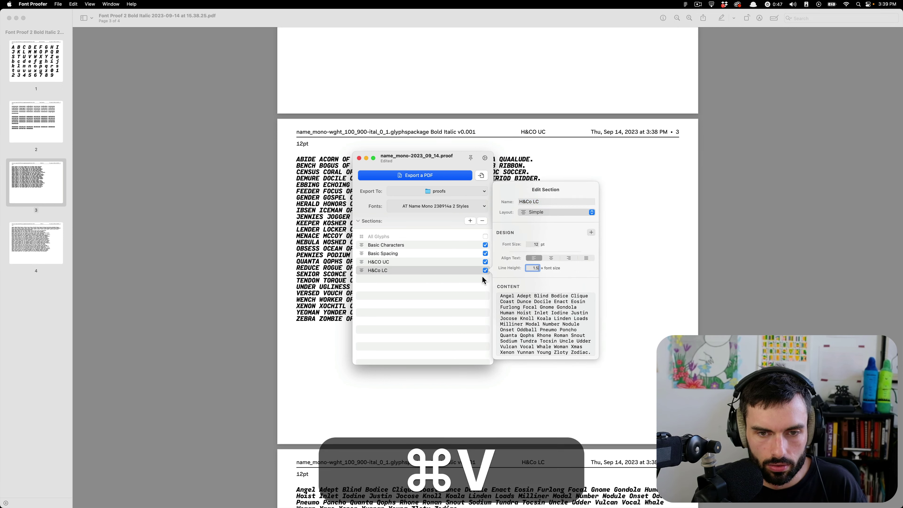
key(super+Tab)
click(445, 299)
Step: Export the proof as a PDF and check how the H&CO UC and H&Co LC text fits its pages at actual size
click(424, 176)
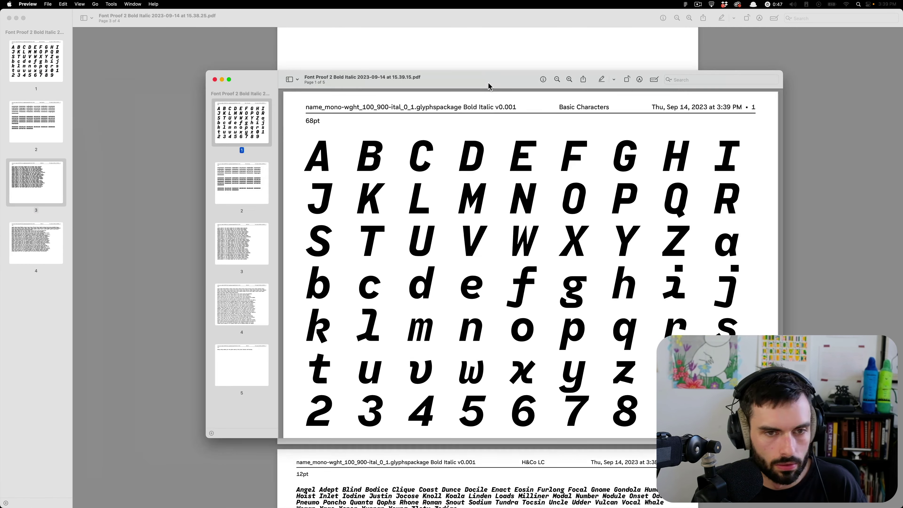
key(ctrl+alt+super+8)
click(56, 174)
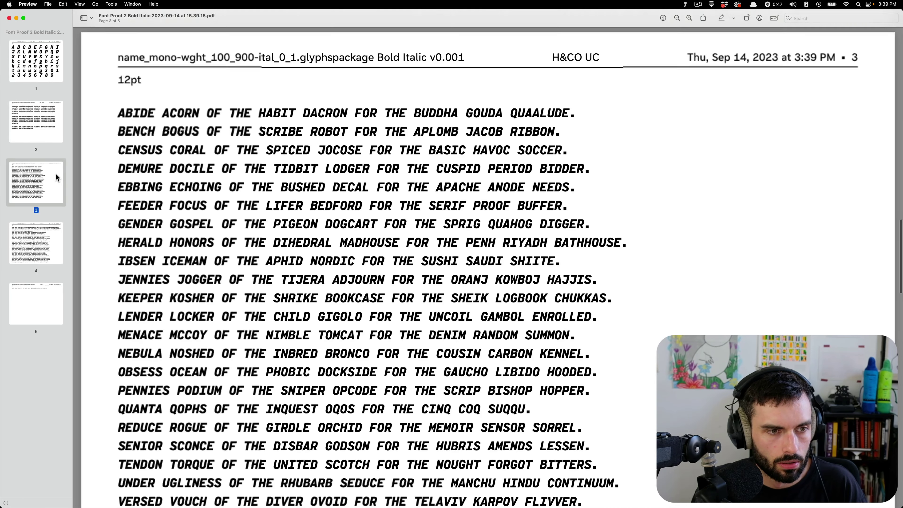
key(super+0)
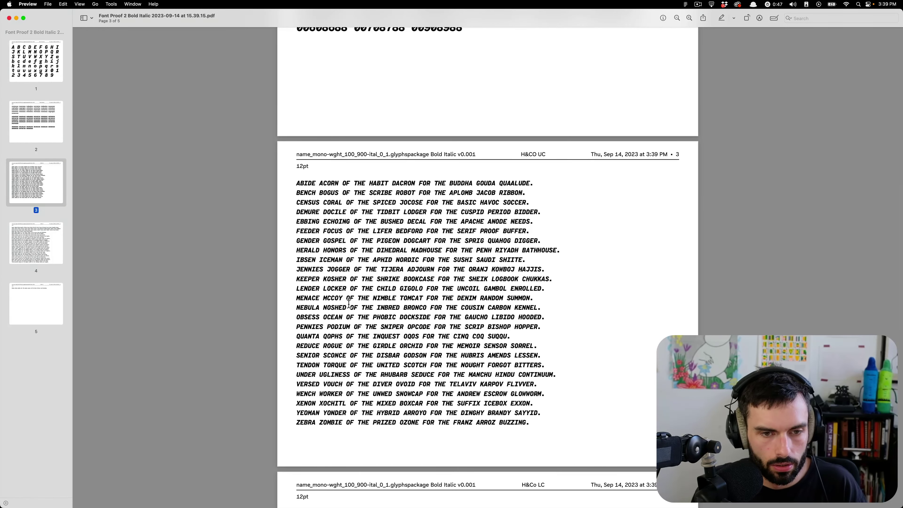
scroll(343, 362, down, 2)
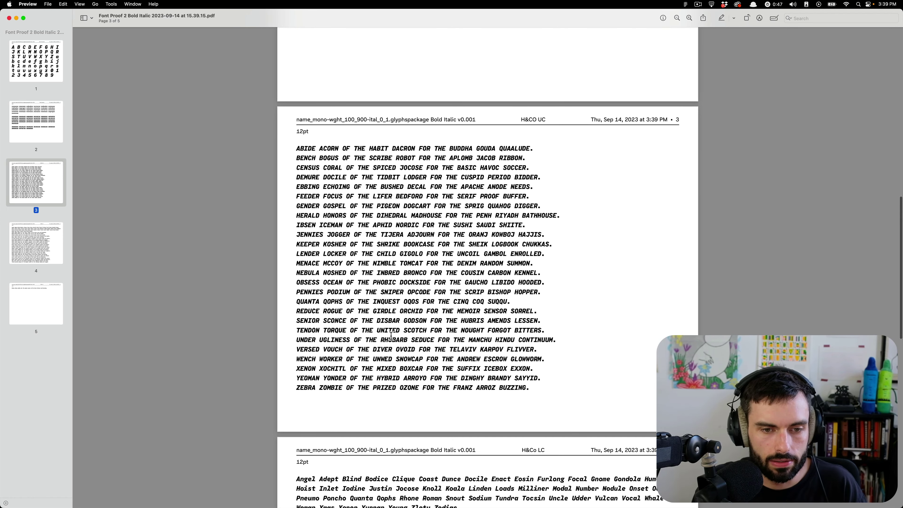
scroll(390, 336, down, 15)
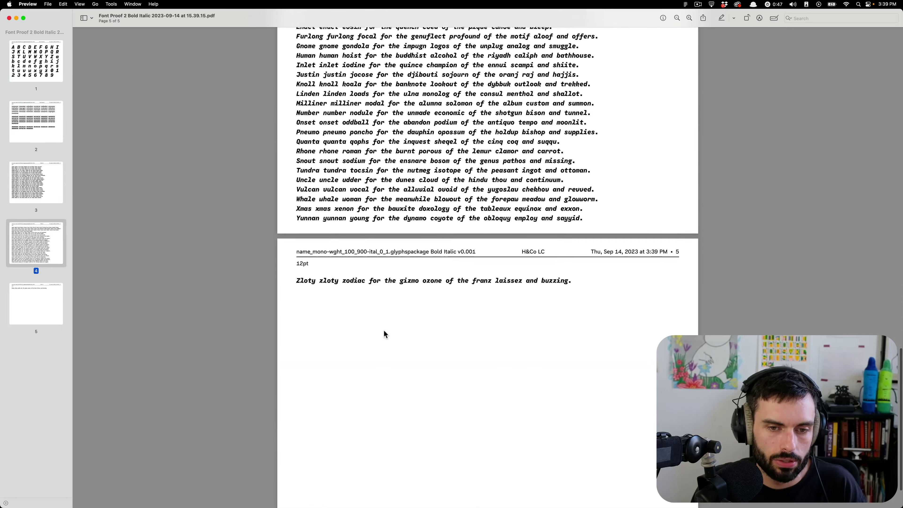
scroll(384, 334, up, 5)
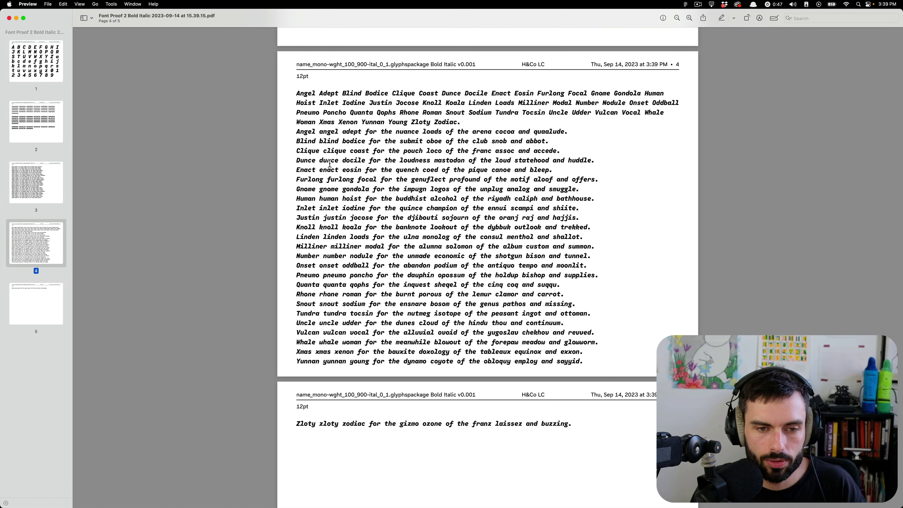
Step: Switch to Font Proofer, set the H&Co LC section's line height to 1.375 × font size and copy the value
key(super+Tab)
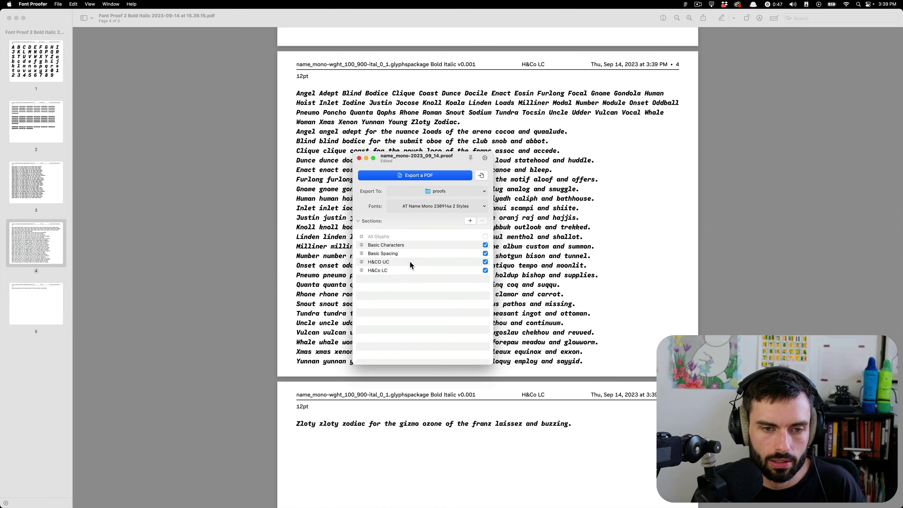
double_click(407, 271)
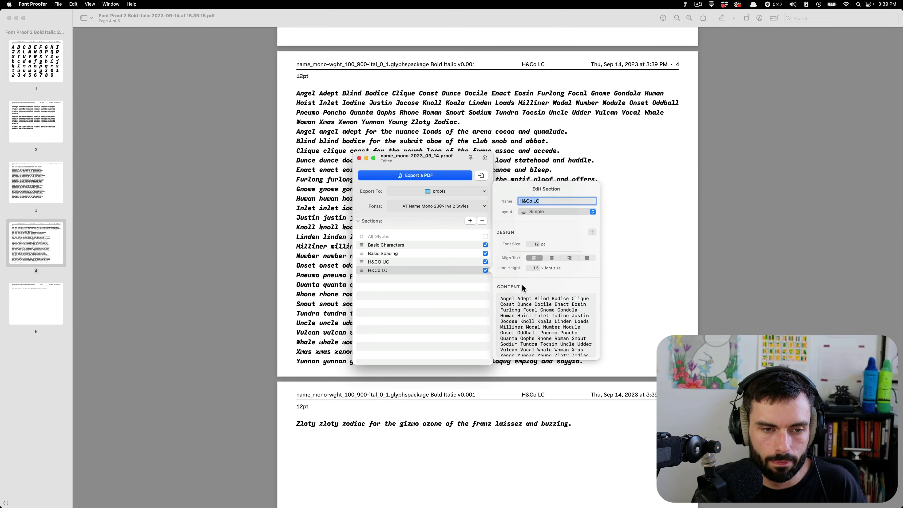
double_click(536, 267)
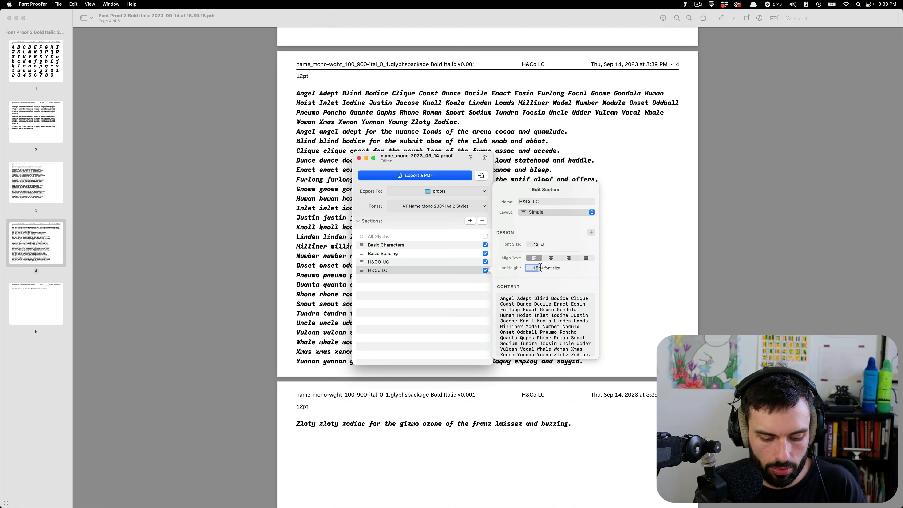
text(1.375)
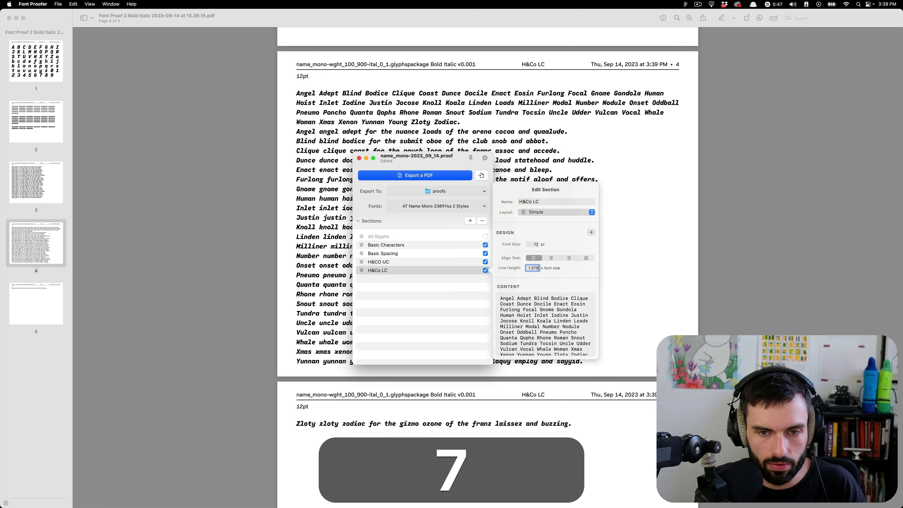
key(super+a)
key(super+c)
Step: Set the H&CO UC section's line height to the copied value of 1.375 × font size
click(408, 262)
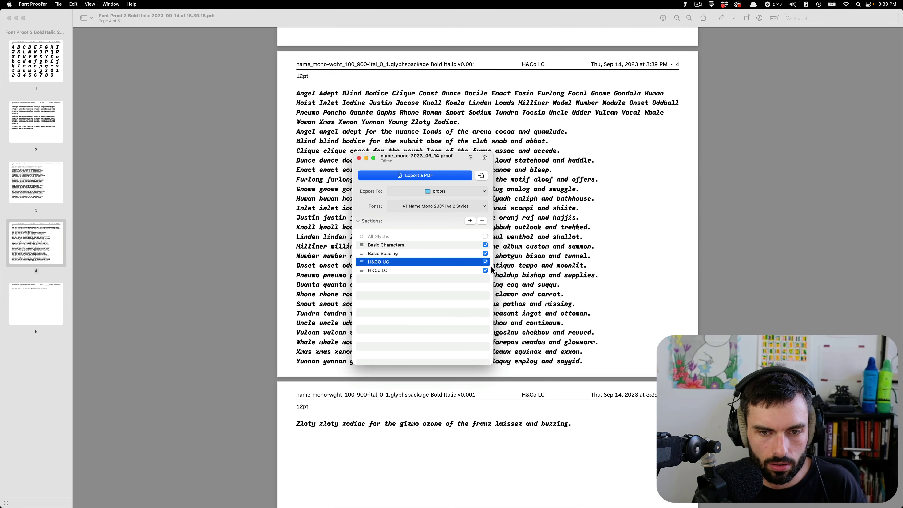
double_click(419, 263)
double_click(535, 259)
key(super+v)
key(Tab)
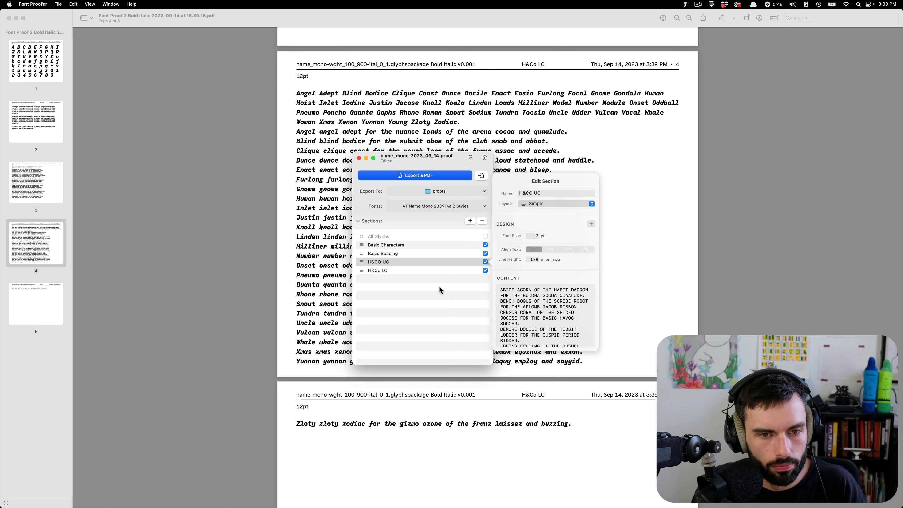
click(591, 225)
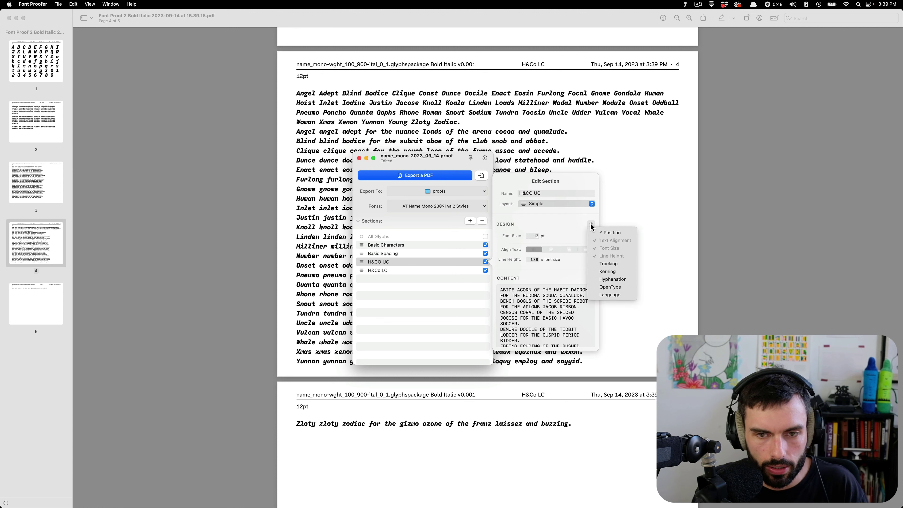
click(558, 270)
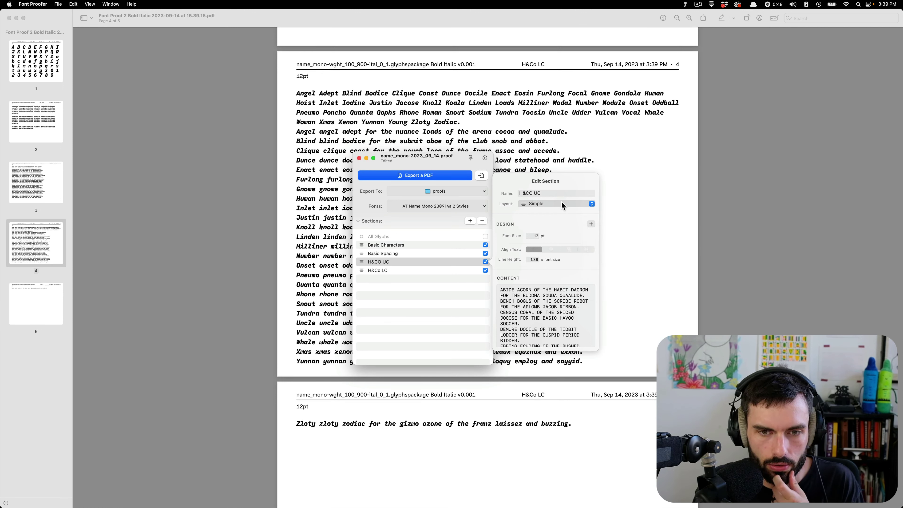
Step: Change the H&CO UC section's layout to Columns with a single 12 pt font size and content that flows across columns
click(563, 205)
click(561, 221)
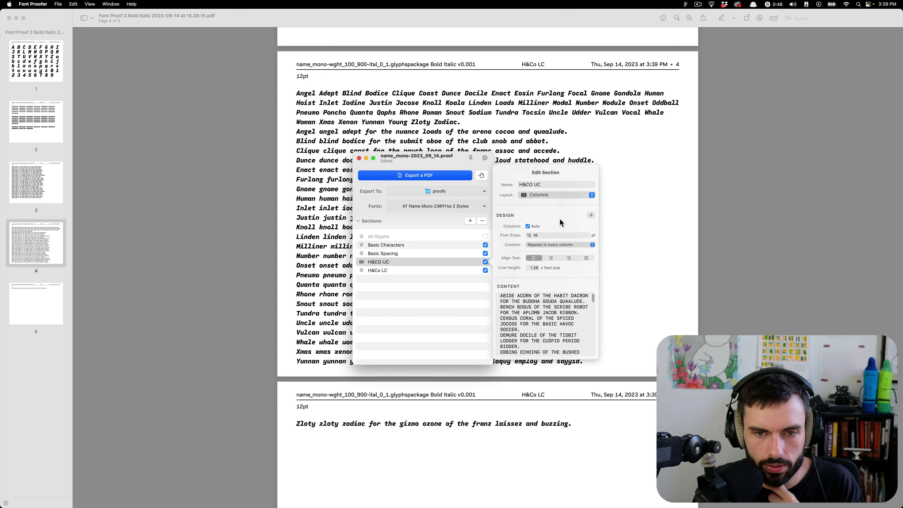
click(546, 235)
key(BackSpace)
key(BackSpace)
key(BackSpace)
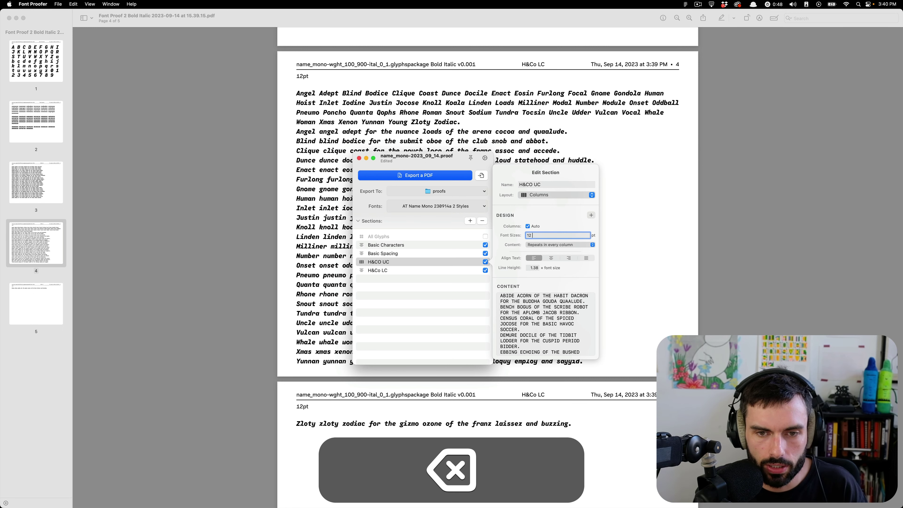
click(546, 245)
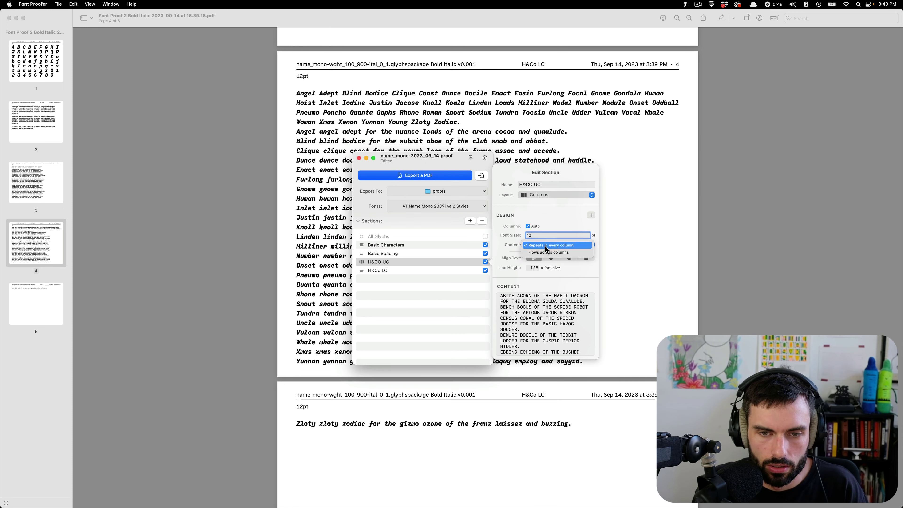
click(546, 253)
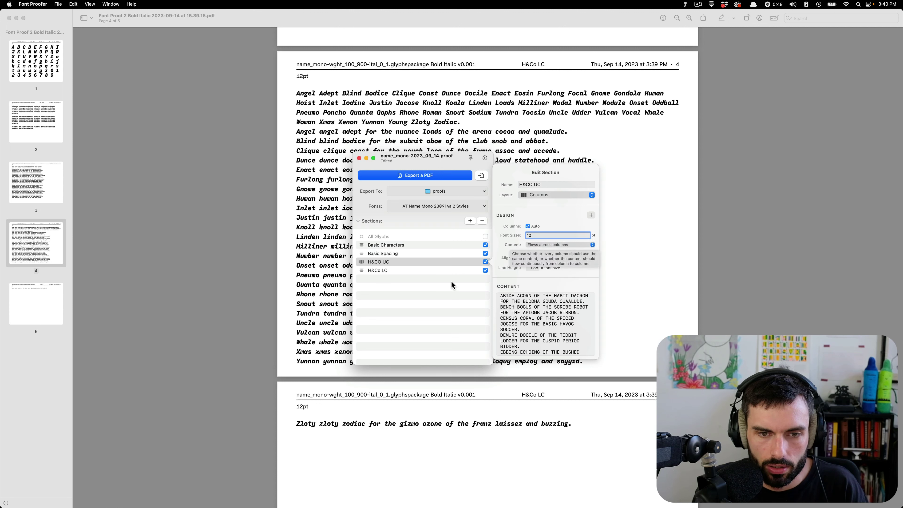
Step: Duplicate the H&CO UC section and copy all the content text of the H&Co LC section
right_click(438, 263)
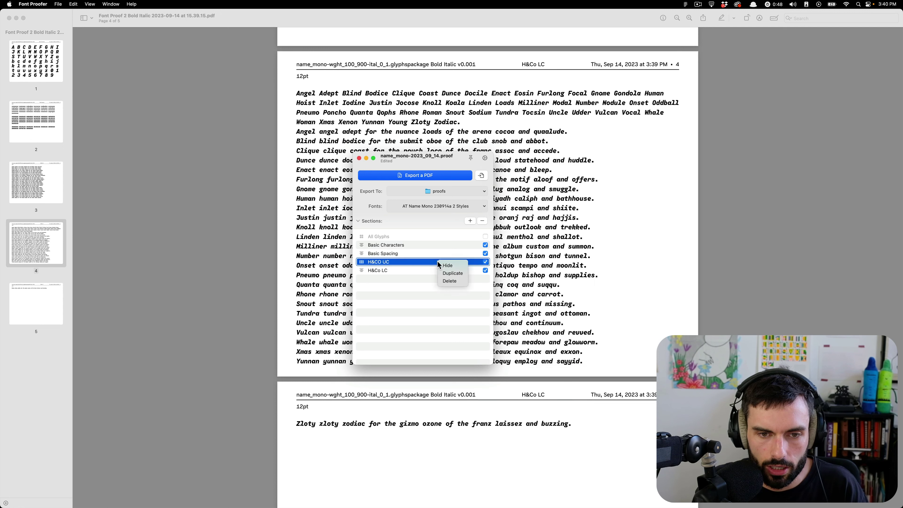
click(446, 272)
click(398, 278)
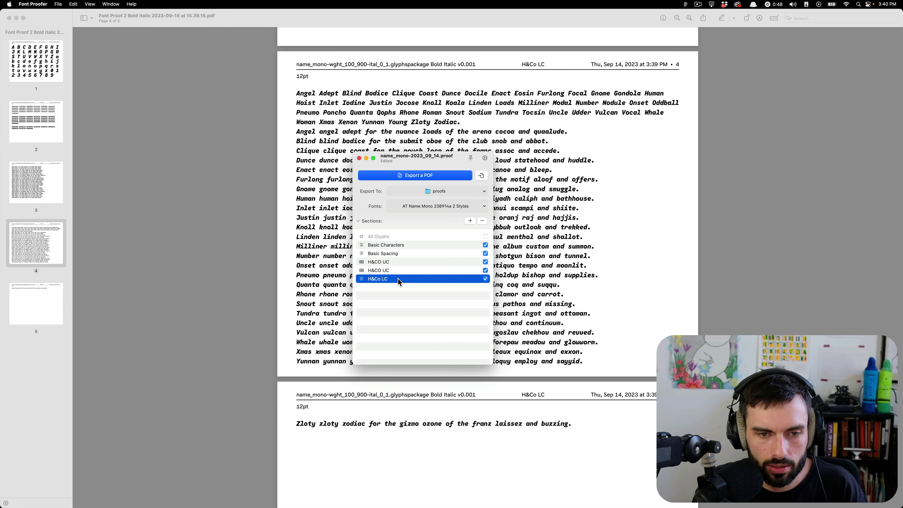
click(521, 324)
key(super+a)
key(super+c)
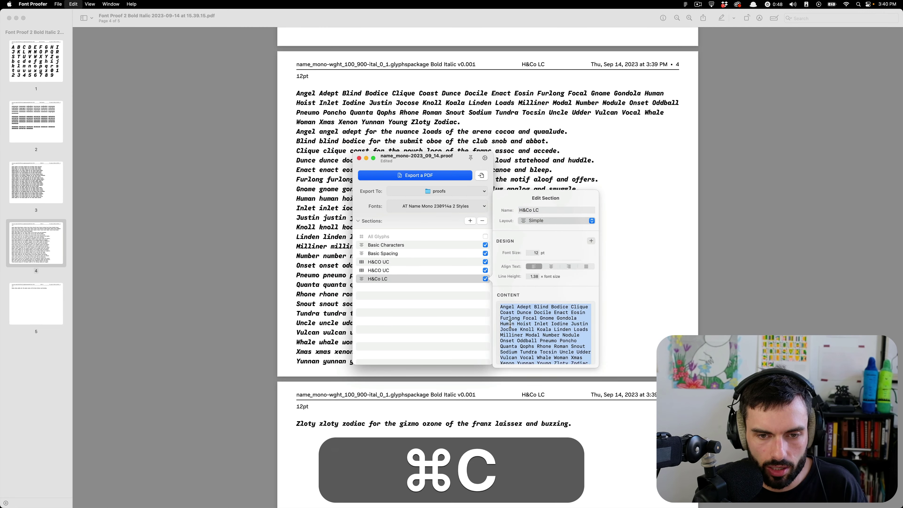
Step: Rename the duplicated section as H&CO LC and replace its content with the copied lowercase text
click(400, 270)
key(Right)
key(Left)
key(BackSpace)
text(L)
click(548, 313)
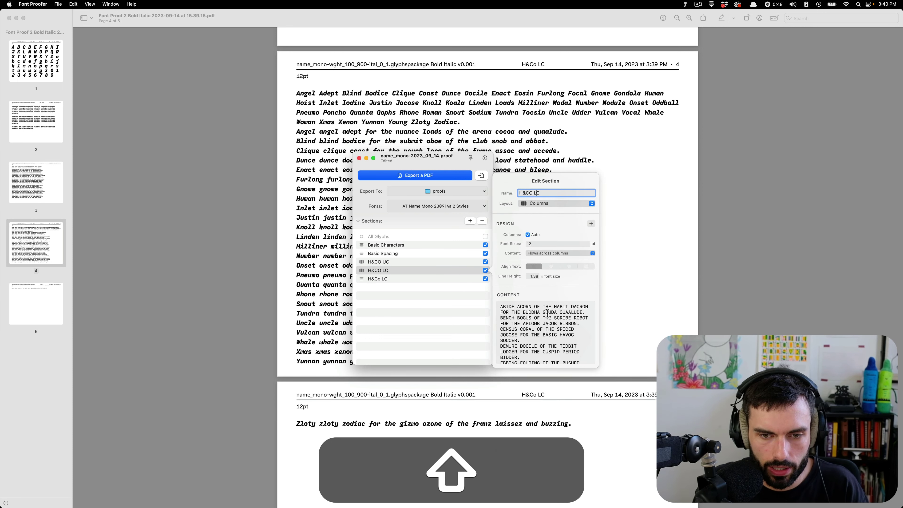
key(super+a)
key(super+v)
click(429, 327)
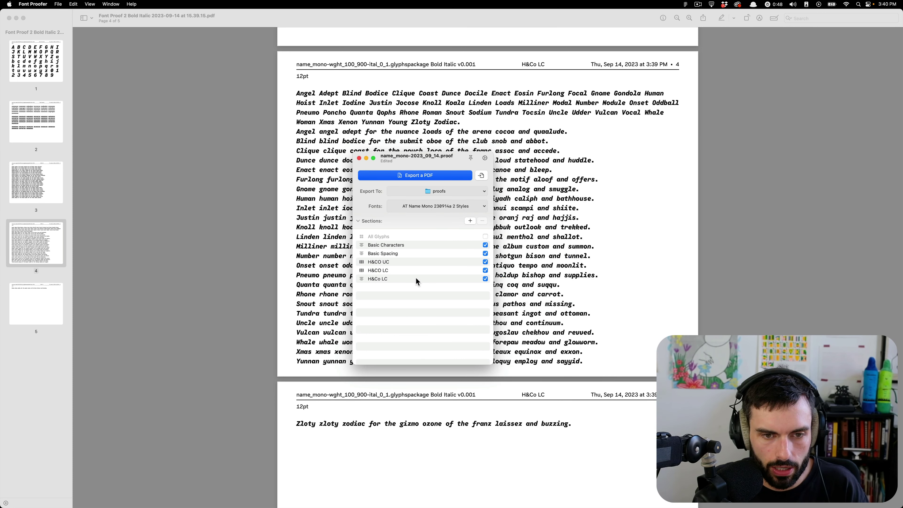
Step: Permanently delete the old H&Co LC section that uses the Simple layout
click(418, 281)
click(482, 220)
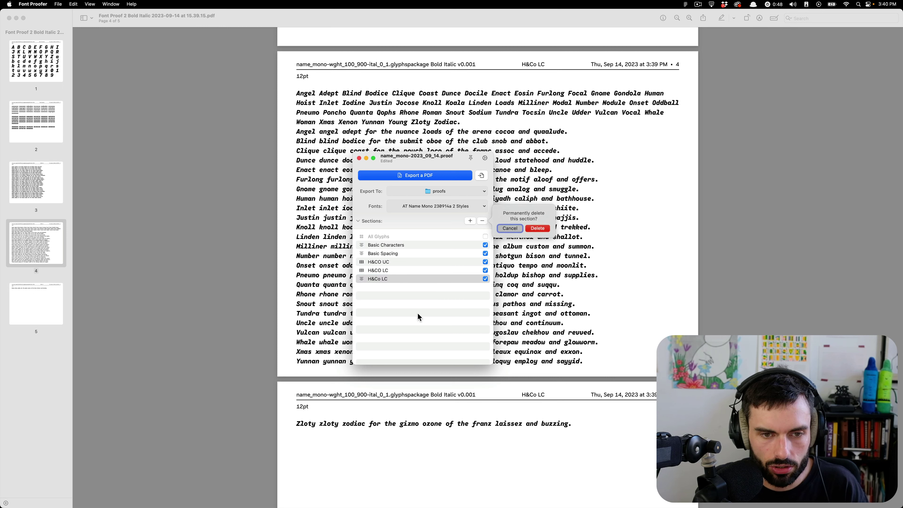
click(537, 228)
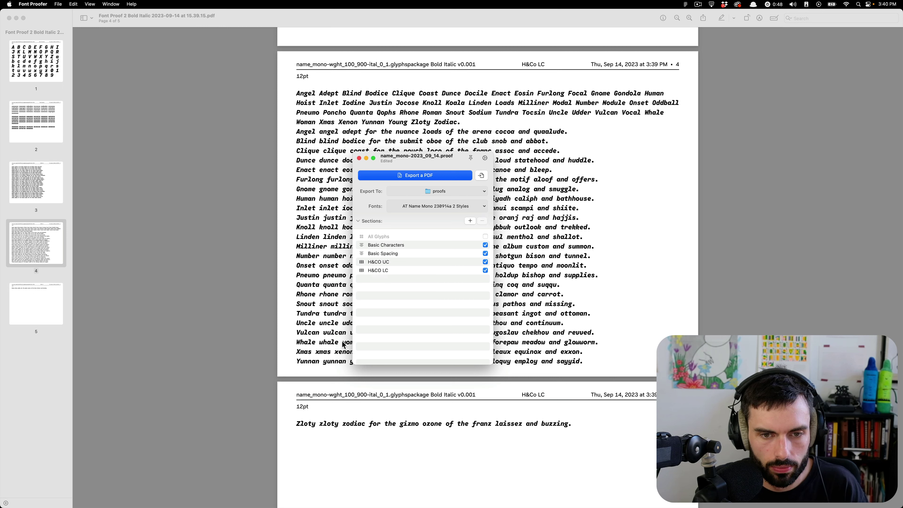
Step: Export the proof as a PDF and check how the H&CO UC and H&CO LC text fits its pages
click(428, 176)
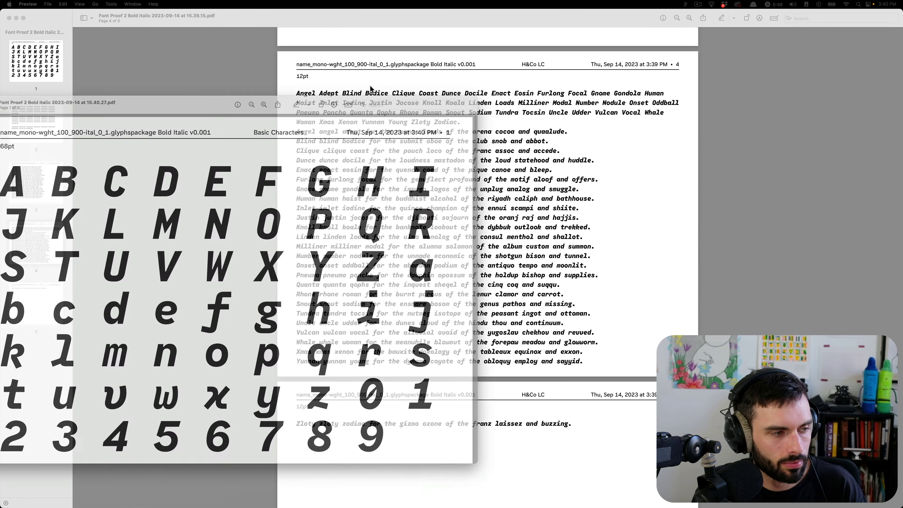
key(ctrl+alt+super+8)
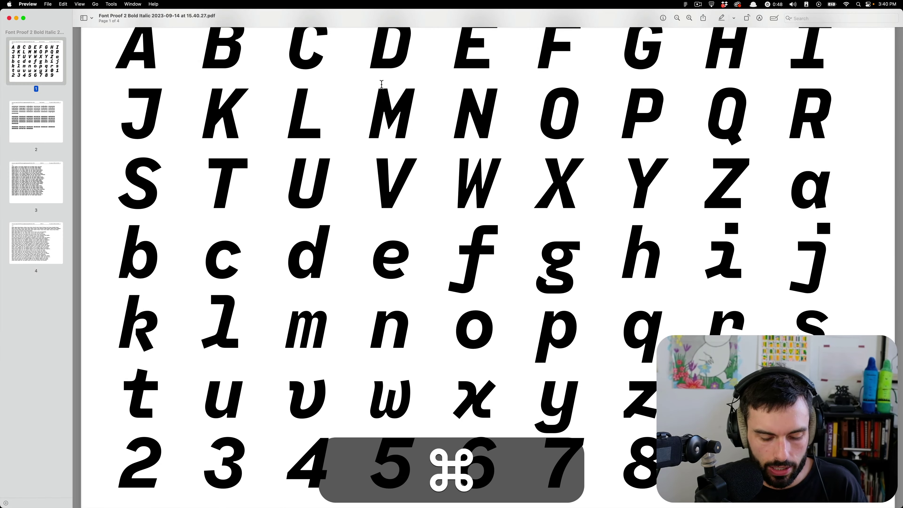
key(super+minus)
key(super+minus)
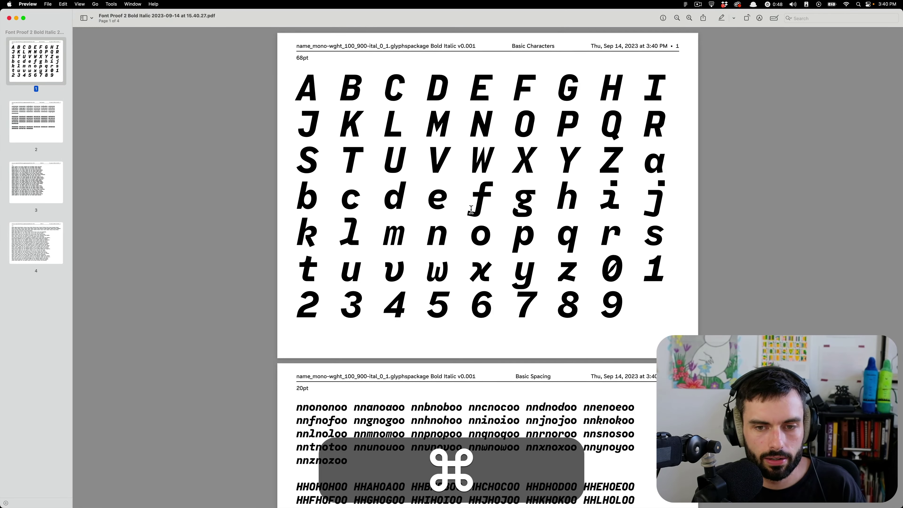
scroll(483, 230, down, 4)
scroll(482, 229, down, 12)
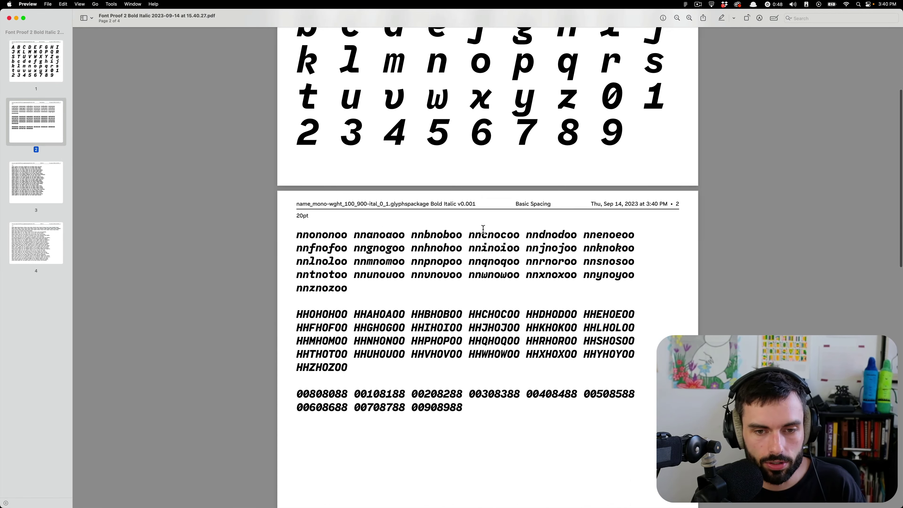
scroll(601, 237, down, 2)
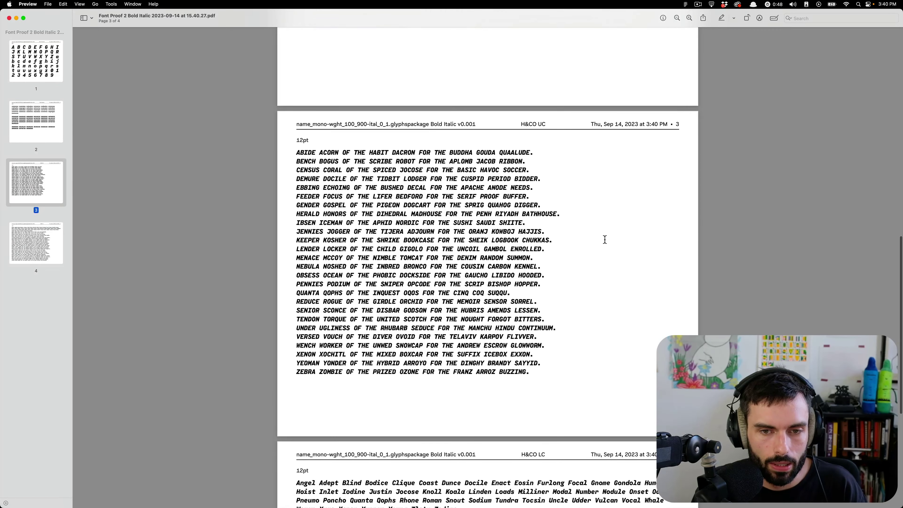
scroll(698, 289, down, 1)
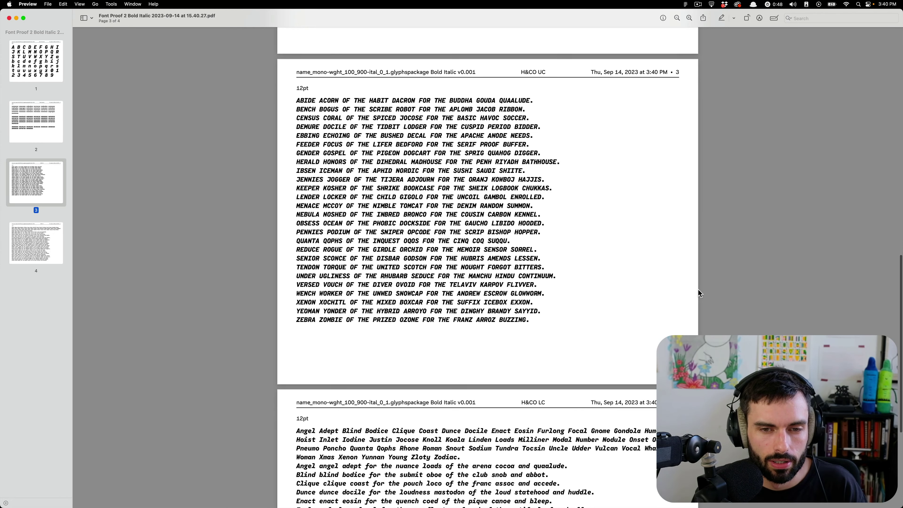
scroll(700, 288, down, 1)
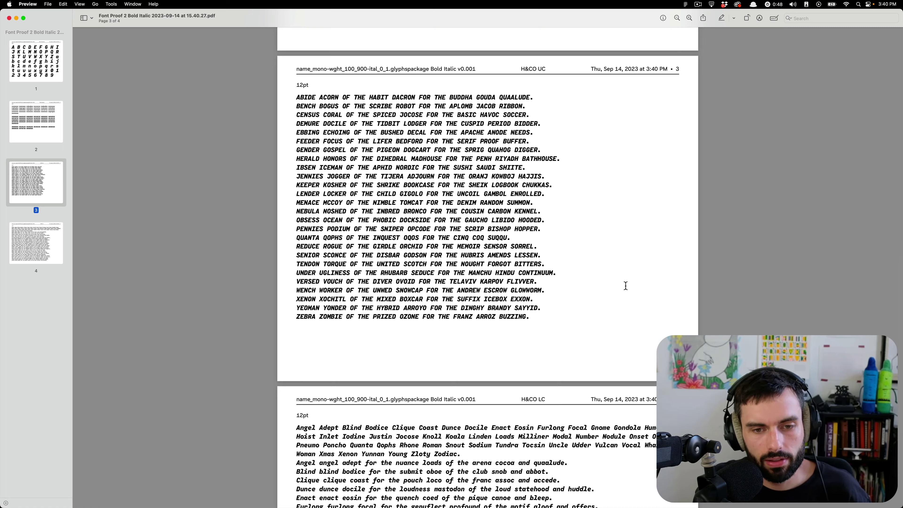
scroll(628, 287, down, 5)
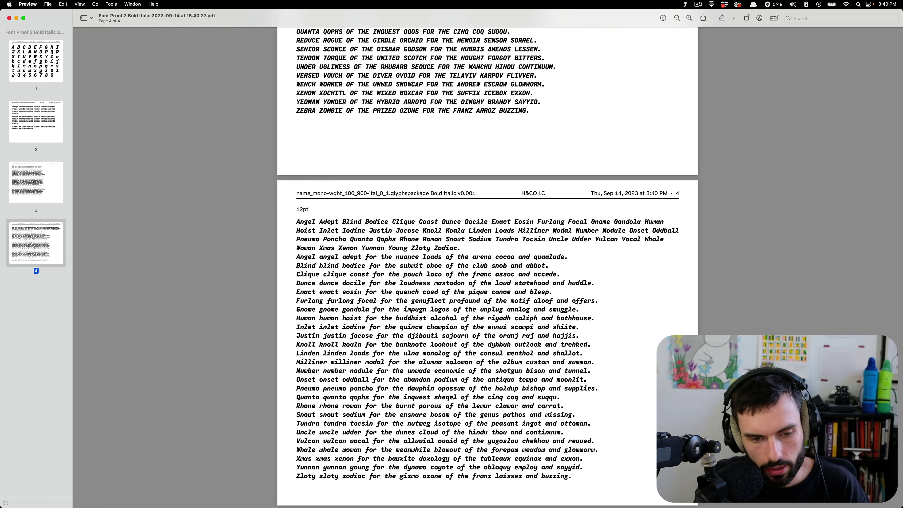
scroll(600, 428, up, 10)
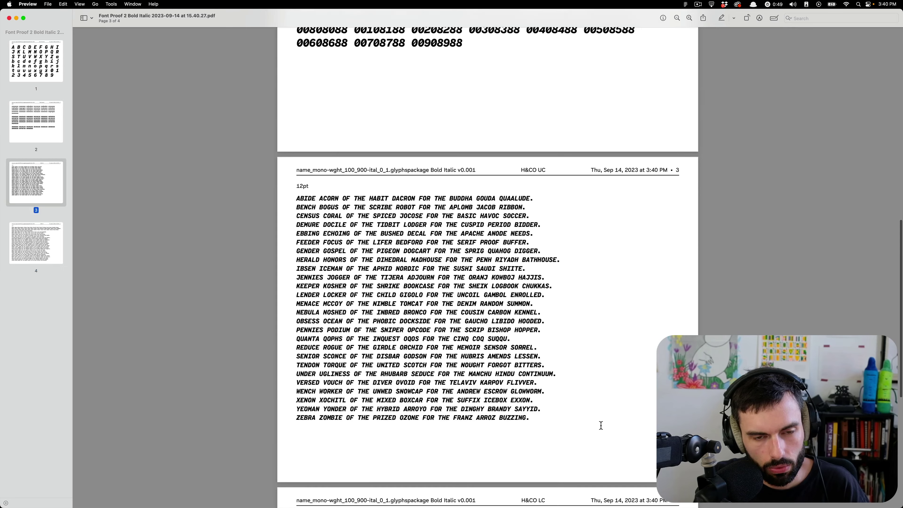
scroll(601, 426, up, 5)
scroll(601, 426, down, 15)
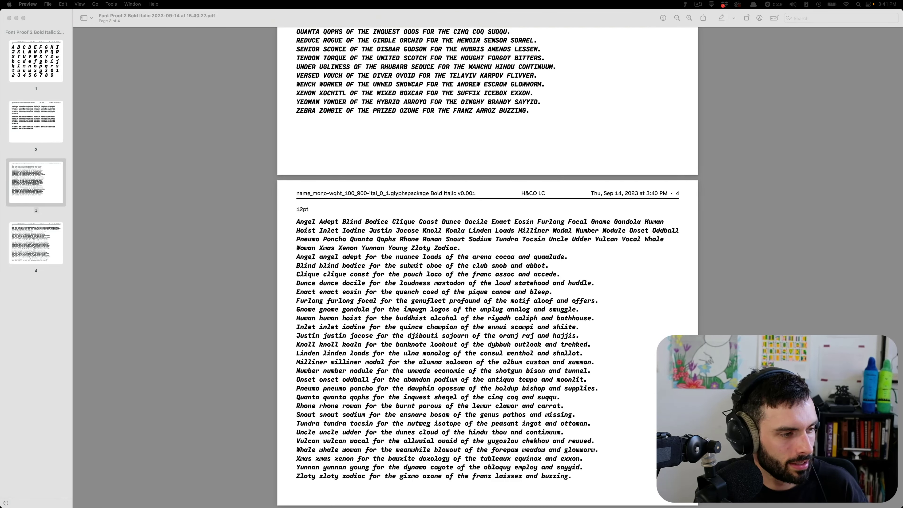
Step: Close all open proof PDFs and export a fresh PDF of the proof
key(alt+super+w)
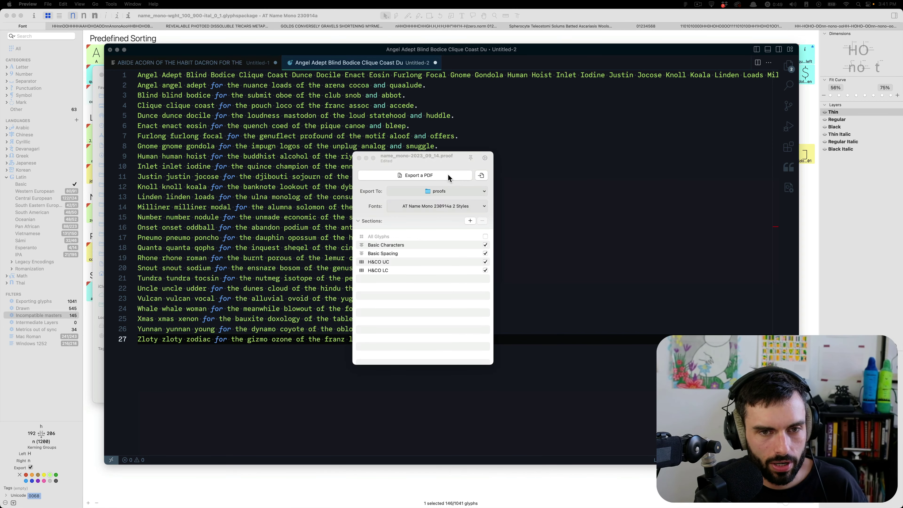
click(449, 177)
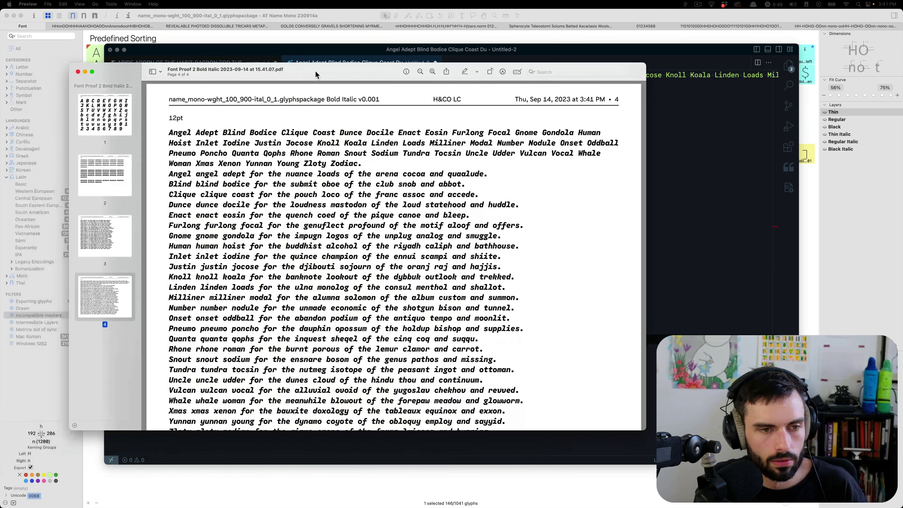
Step: Switch back to Font Proofer and set the H&CO UC section's font sizes to 12 12 12 for three columns
key(super+Tab)
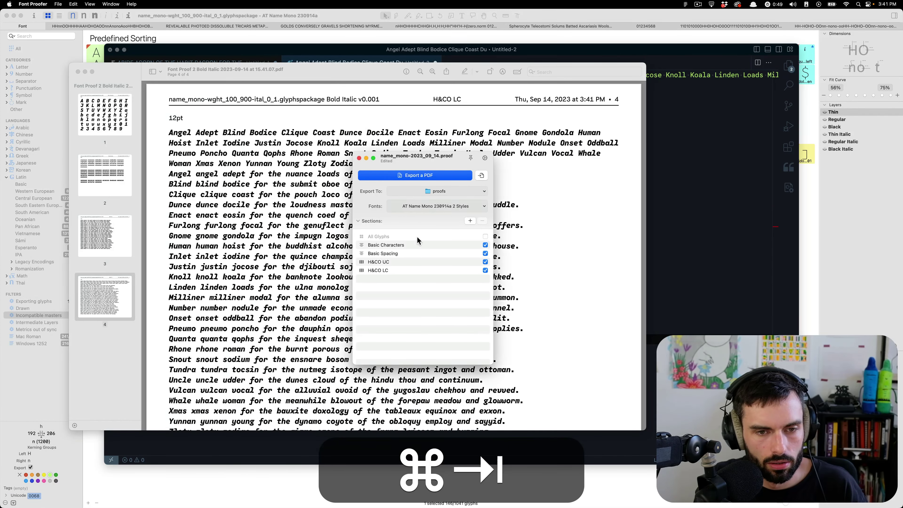
click(414, 260)
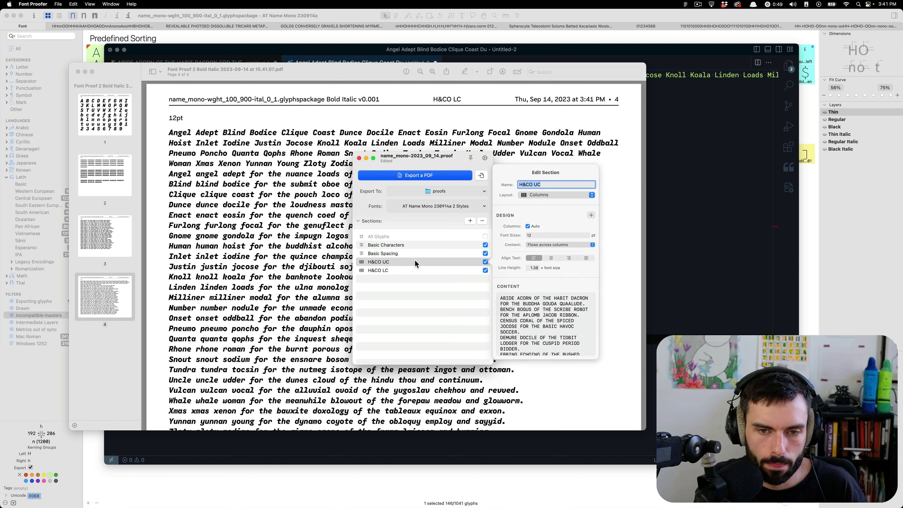
click(544, 235)
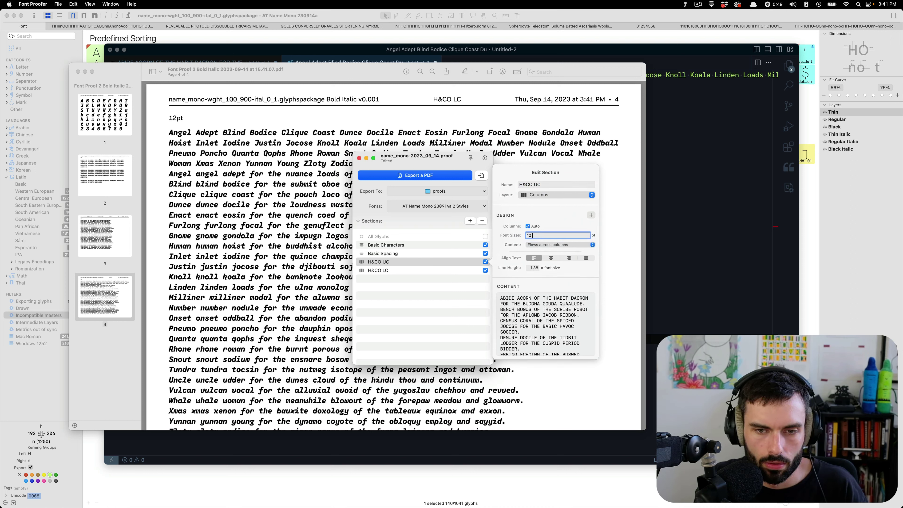
text(12)
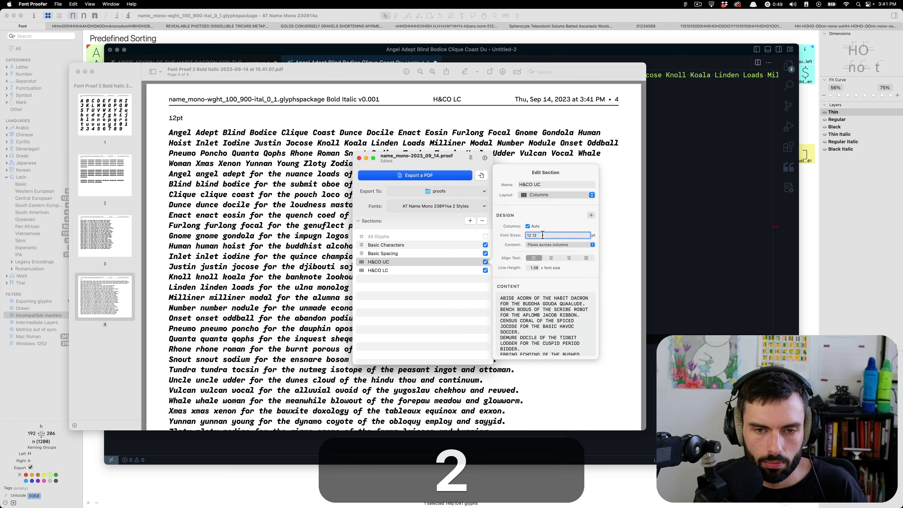
text( 12)
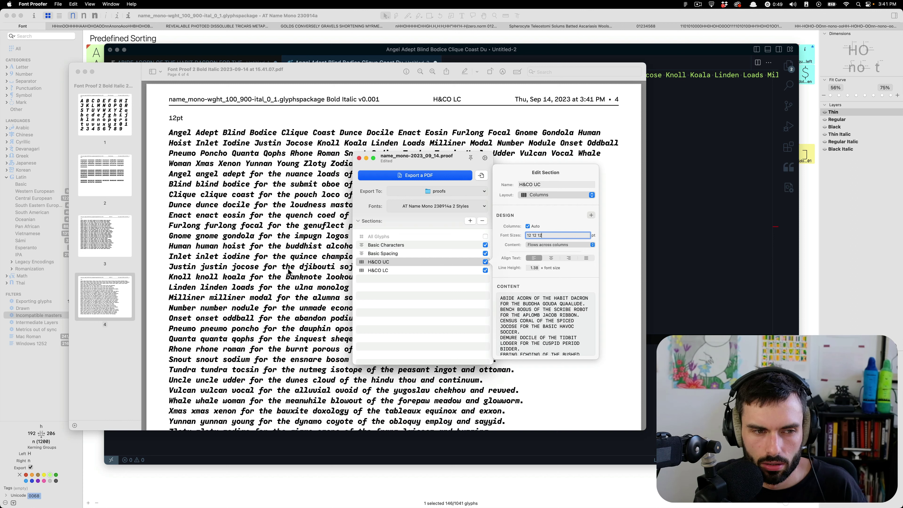
Step: Export the proof again and examine the column layout on the H&CO UC page
click(415, 175)
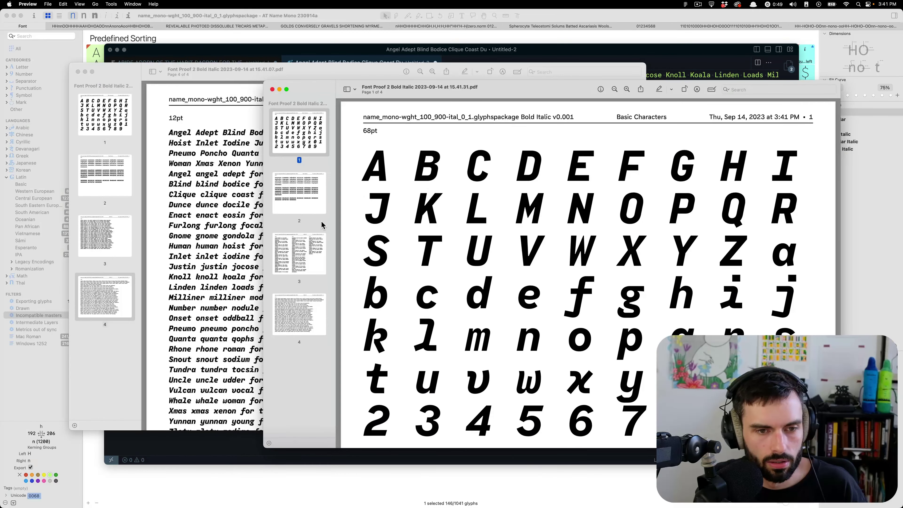
click(298, 251)
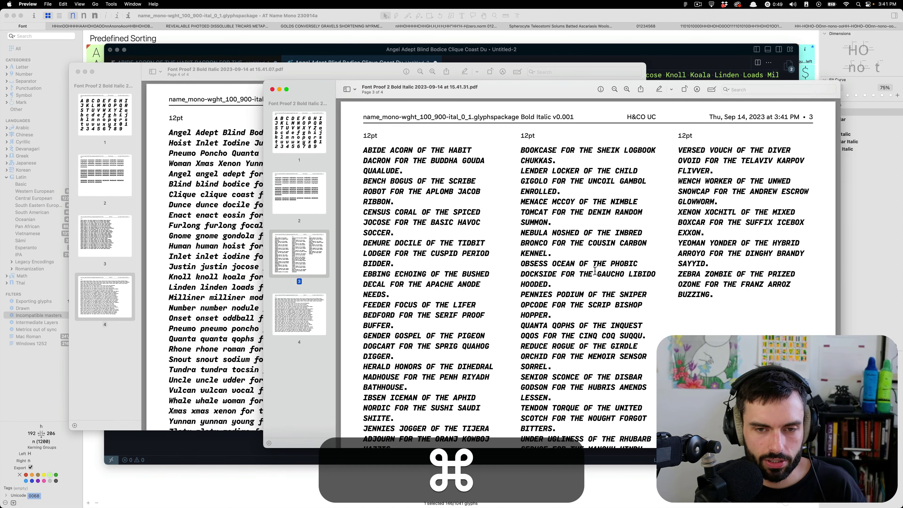
key(ctrl+alt+super+8)
key(super+minus)
key(super+minus)
key(super+minus)
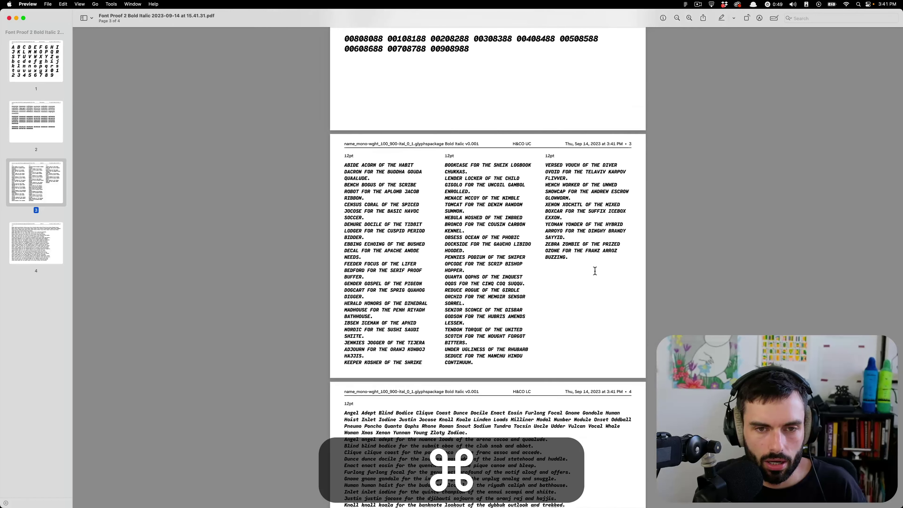
scroll(538, 261, up, 1)
scroll(446, 200, down, 3)
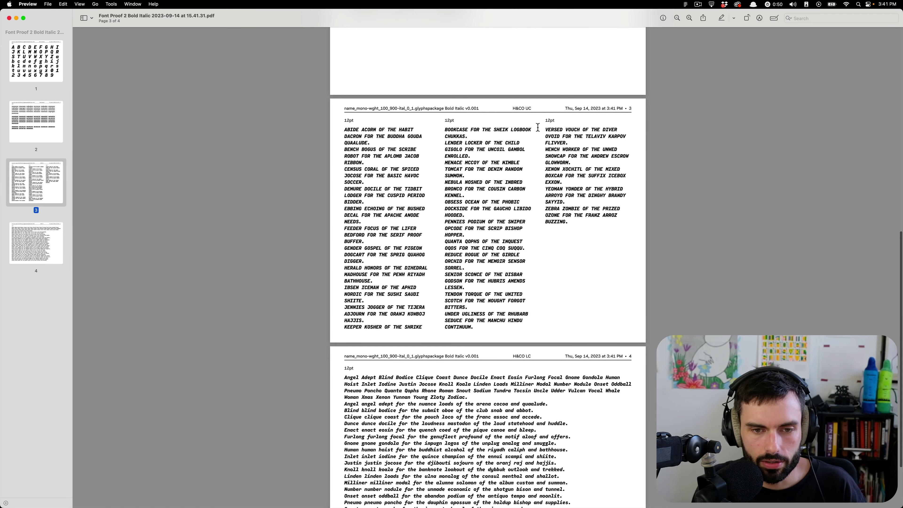
Step: Switch to Font Proofer and set the H&CO LC section's font sizes to 12 12 12
key(super+Tab)
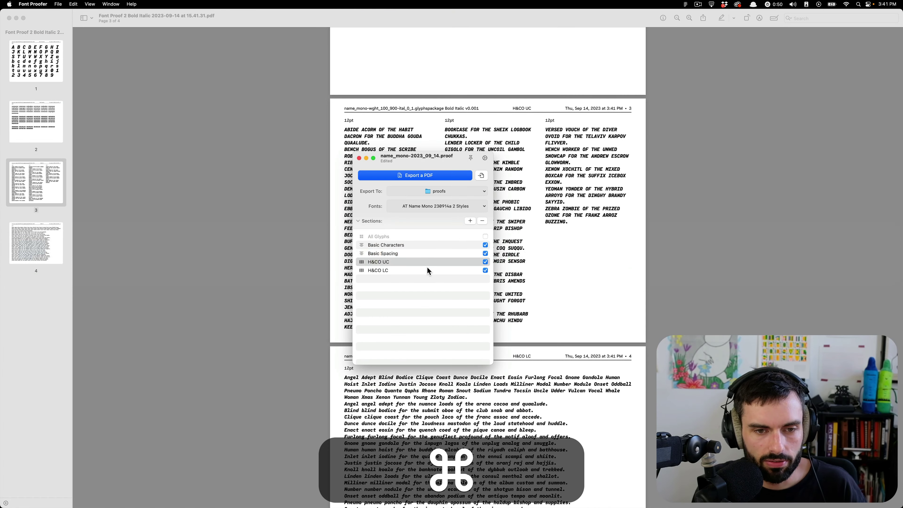
double_click(423, 271)
click(550, 244)
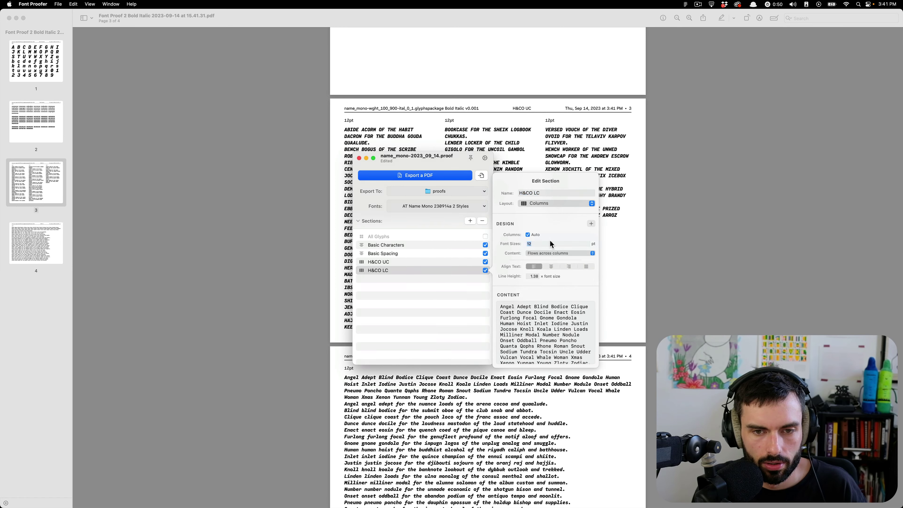
text(12 12 12)
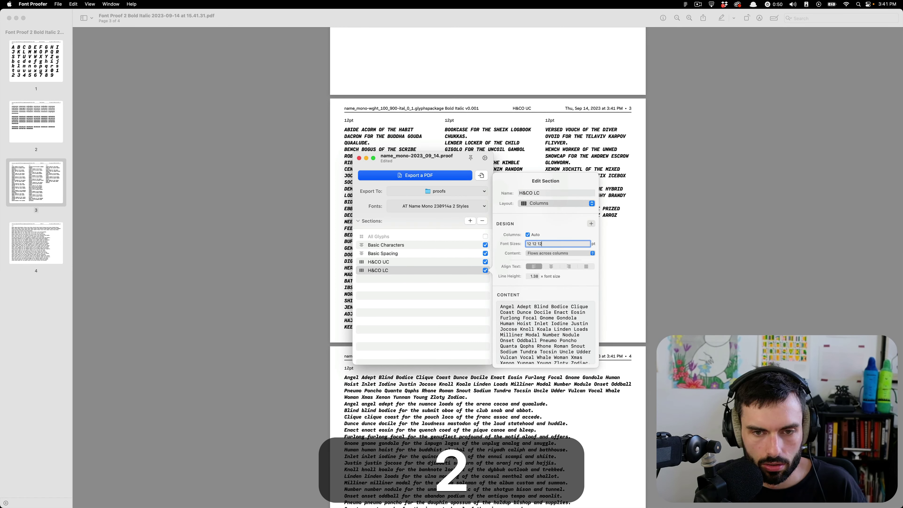
Step: Export the proof as a PDF with the three-column H&CO LC section and examine its last pages
key(Tab)
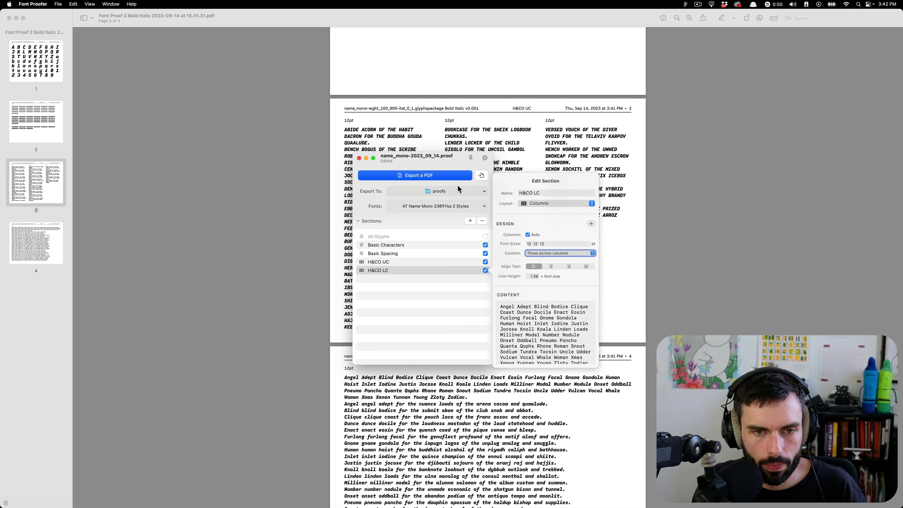
click(441, 178)
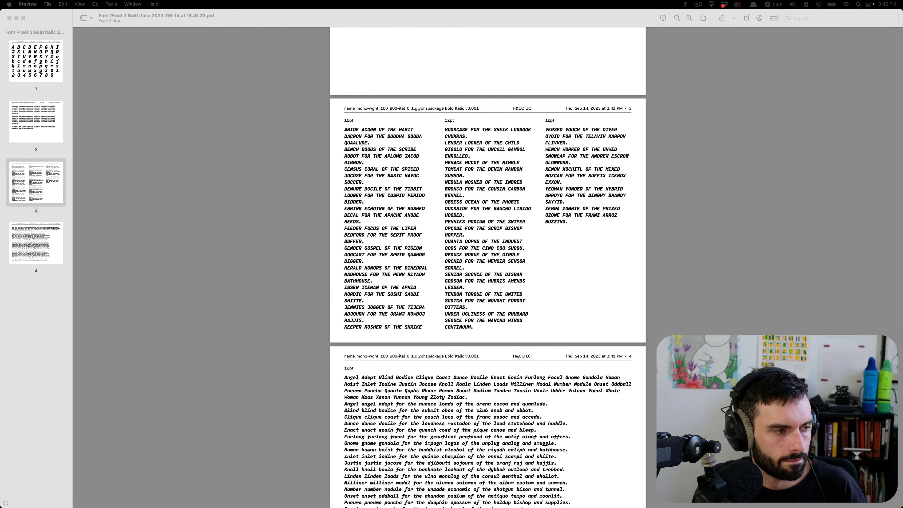
key(ctrl+alt+super+8)
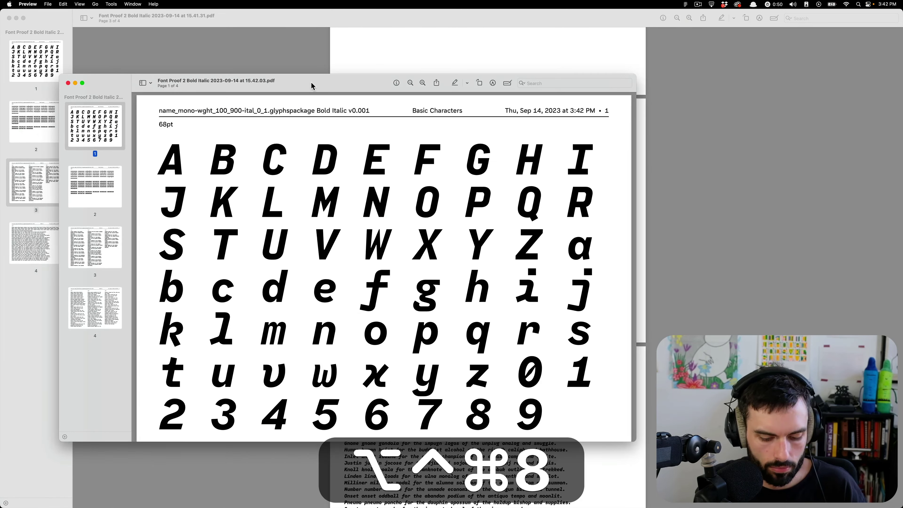
key(End)
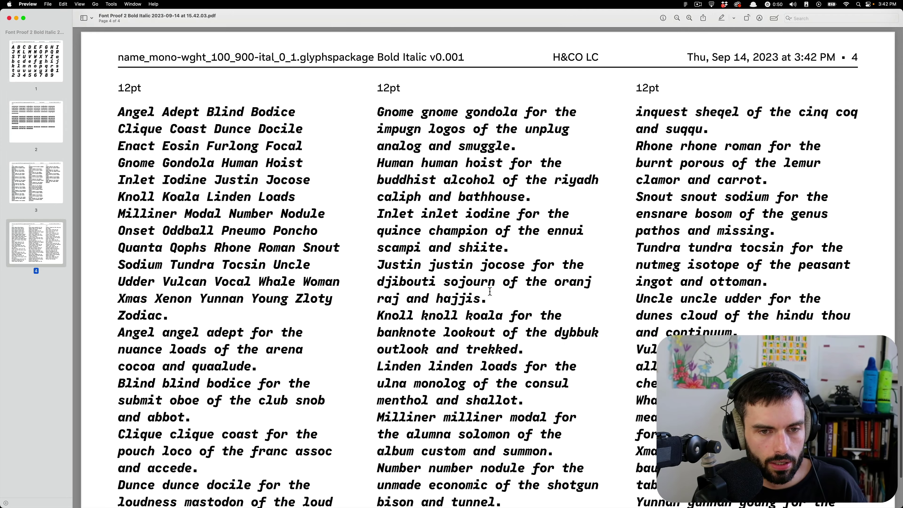
key(super+minus)
key(super+minus)
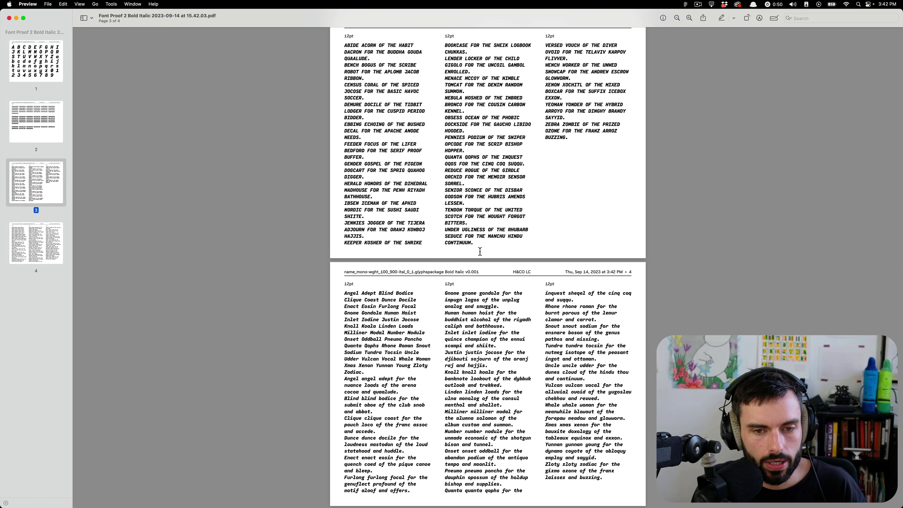
Step: Open the exported PDF's enclosing proofs folder in Finder and sort its files by date modified, newest first
super+click(164, 22)
click(164, 24)
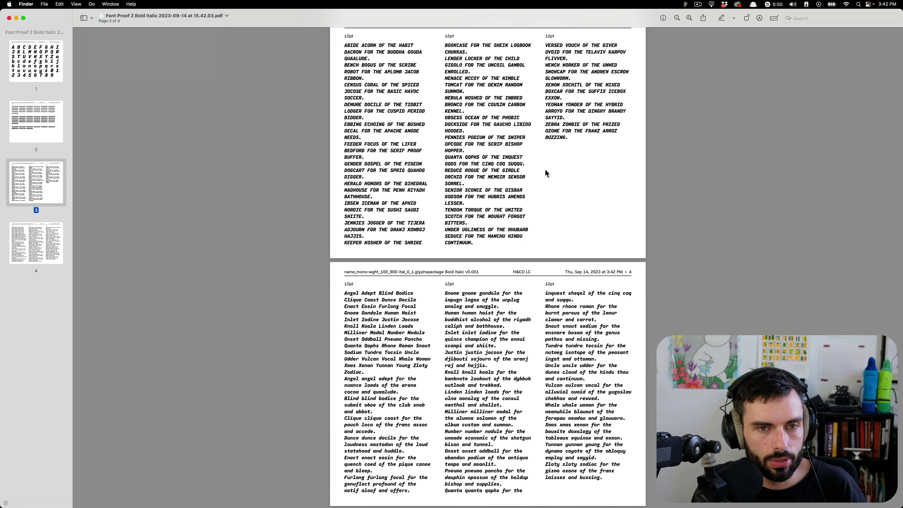
double_click(416, 402)
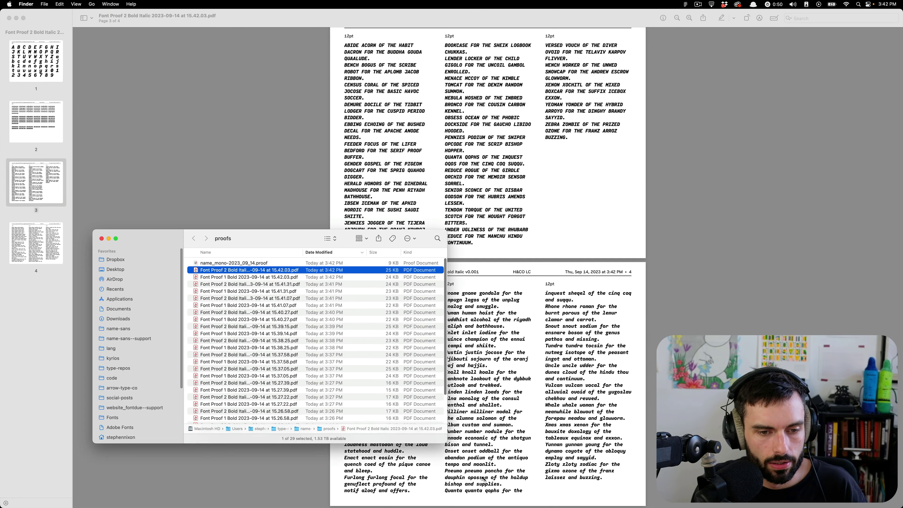
click(308, 277)
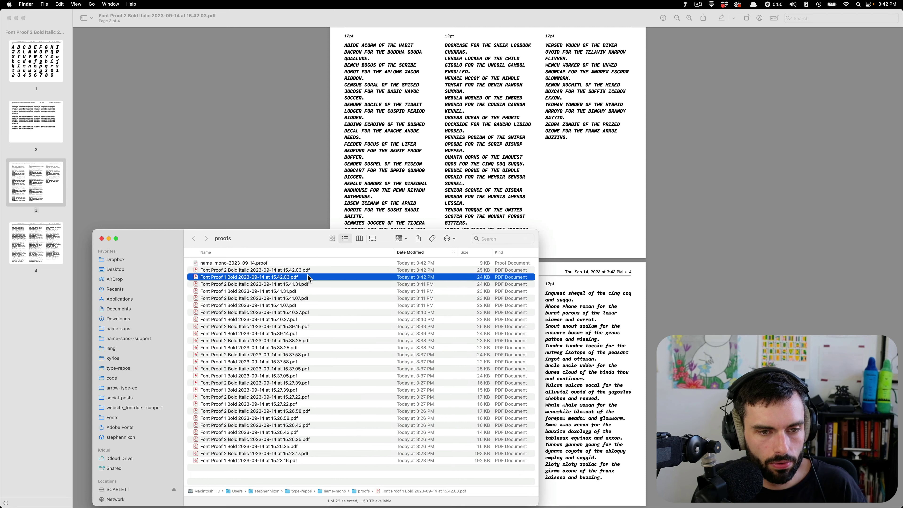
click(411, 253)
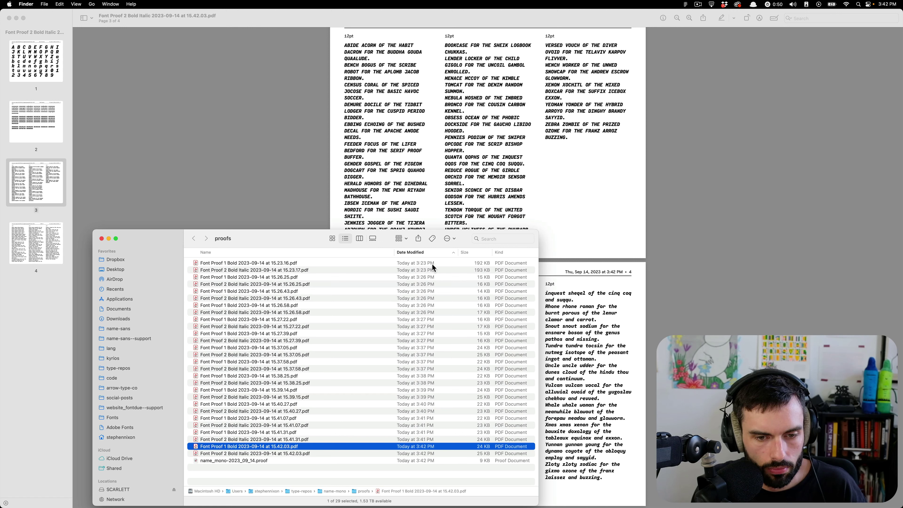
click(431, 254)
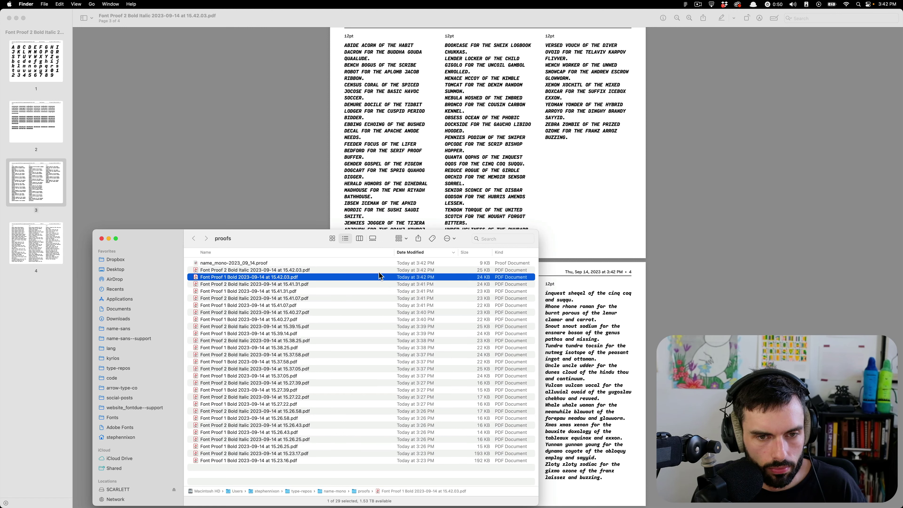
Step: Delete all older proof PDFs from the proofs folder, keeping the two 15.42.03 exports and the .proof document
click(400, 284)
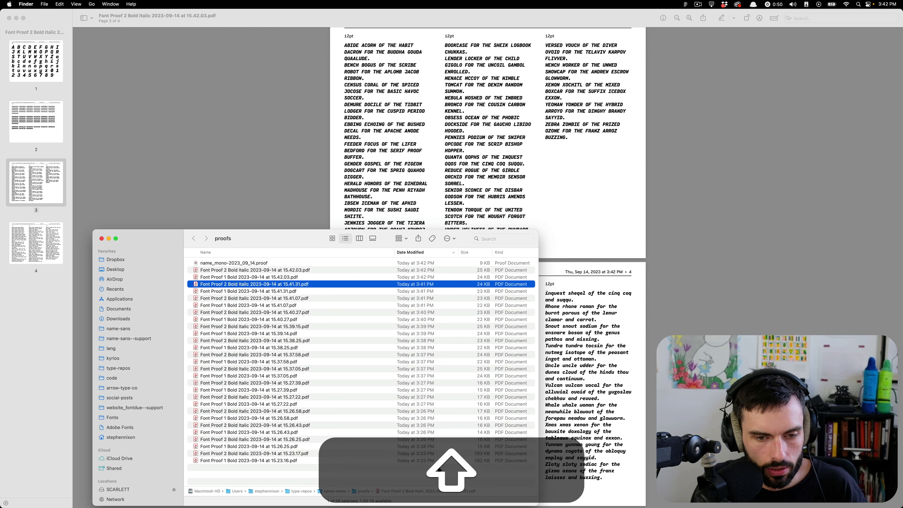
shift+click(434, 460)
key(super+BackSpace)
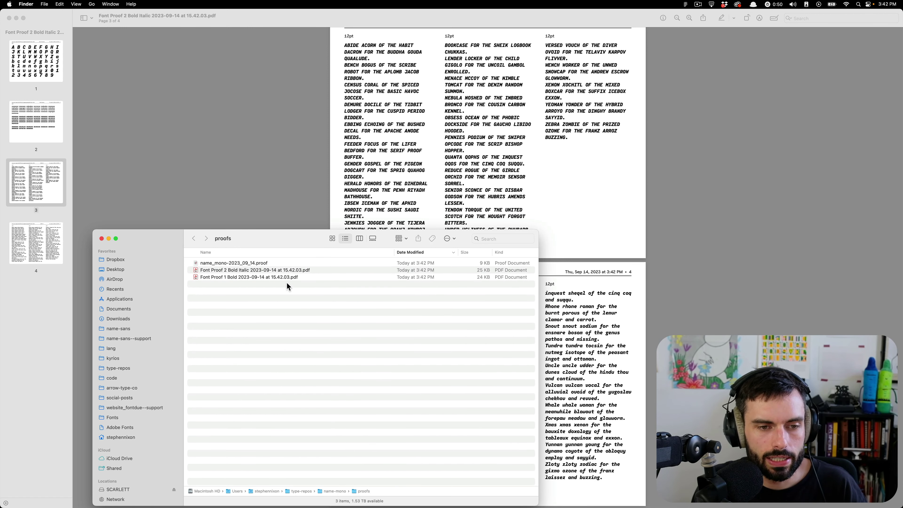
Step: Return to the Bold Italic proof in Preview and examine the text on the H&CO LC page up close
click(249, 194)
scroll(497, 328, down, 3)
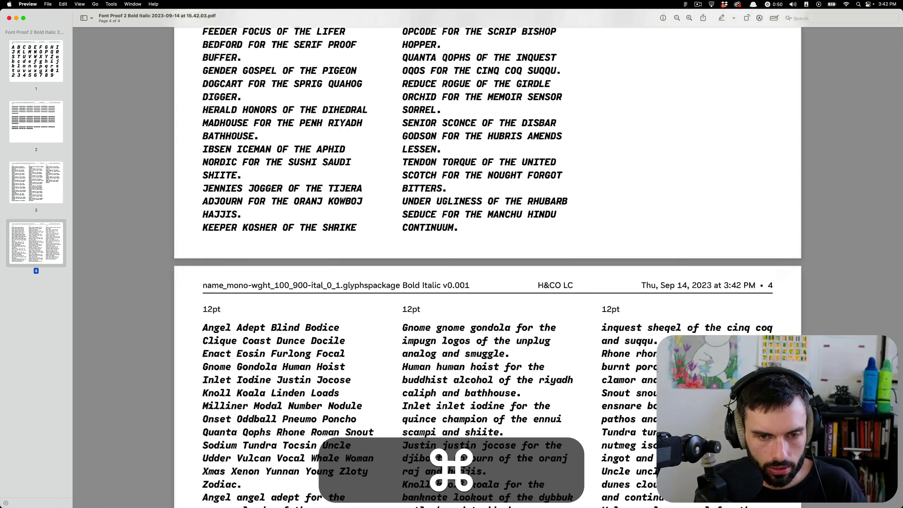
key(super+equal)
scroll(487, 267, down, 2)
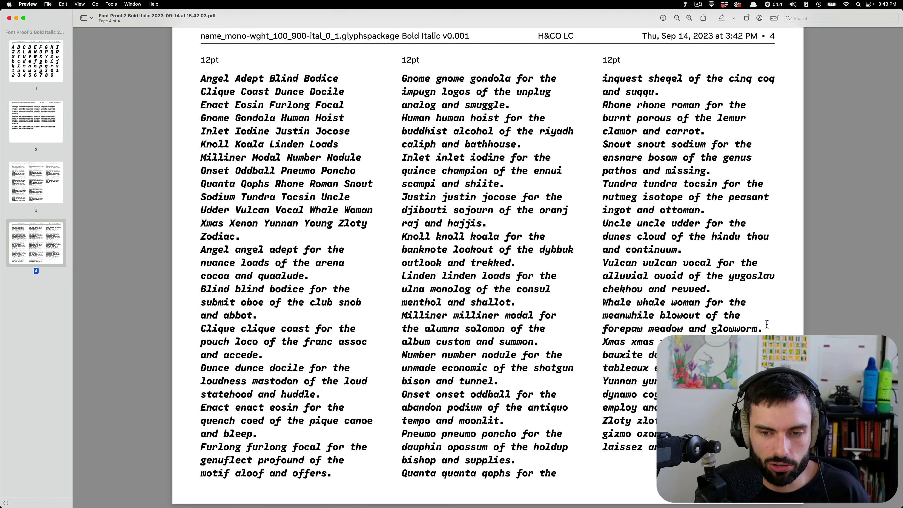
scroll(762, 327, down, 1)
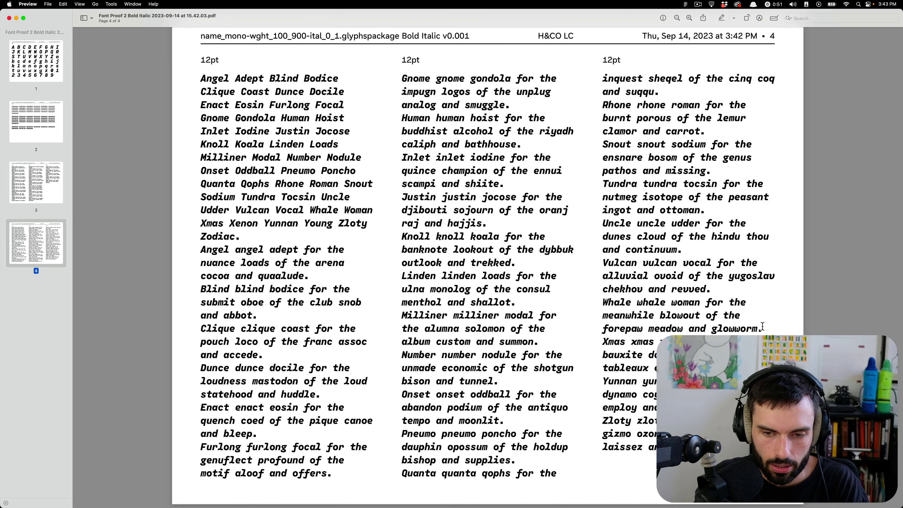
Step: Review the proof from Basic Characters and Basic Spacing through the H&CO UC and H&CO LC pages
scroll(506, 290, up, 20)
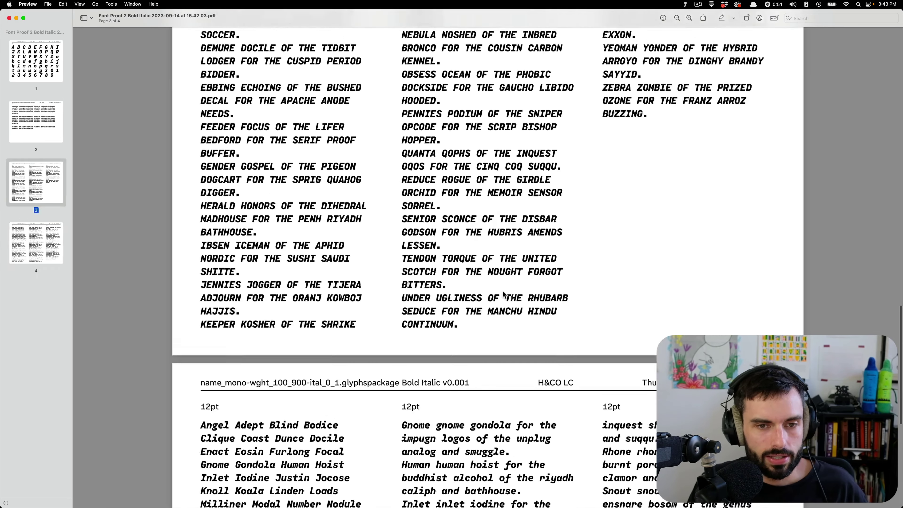
scroll(505, 290, up, 10)
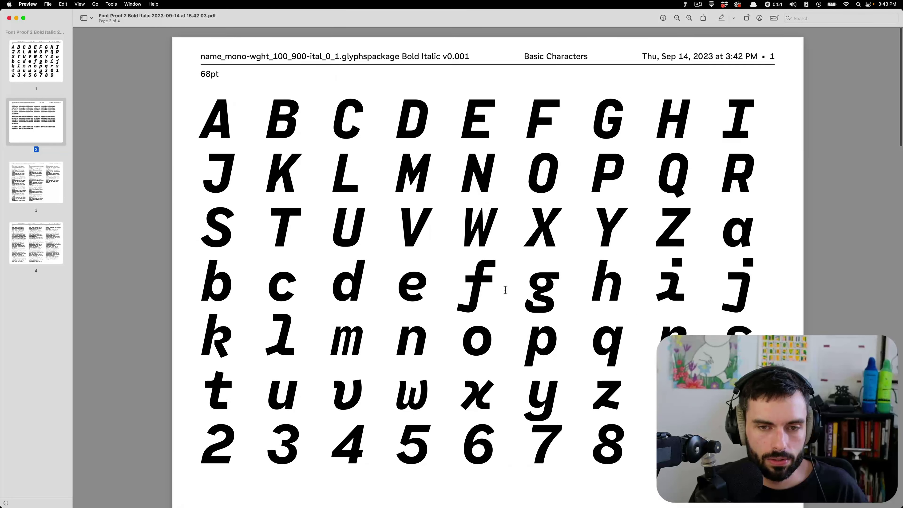
scroll(505, 290, down, 6)
scroll(505, 290, down, 5)
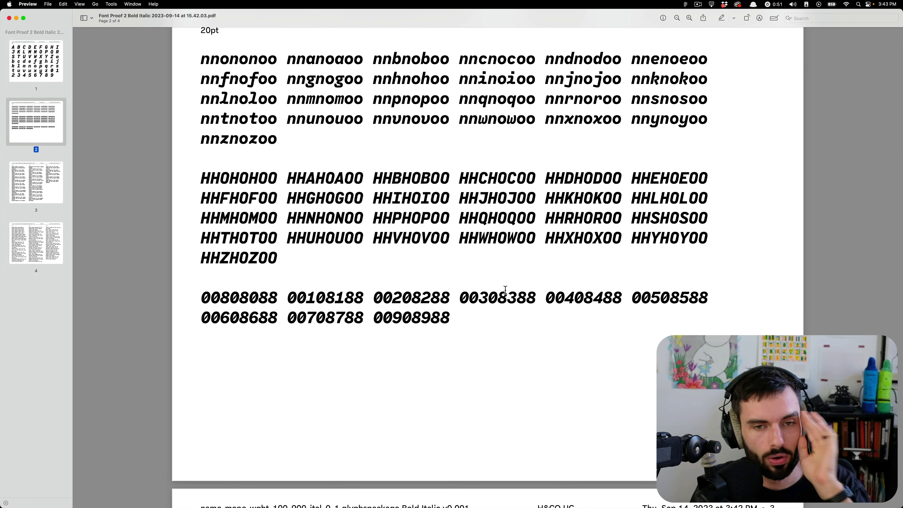
key(super+Tab)
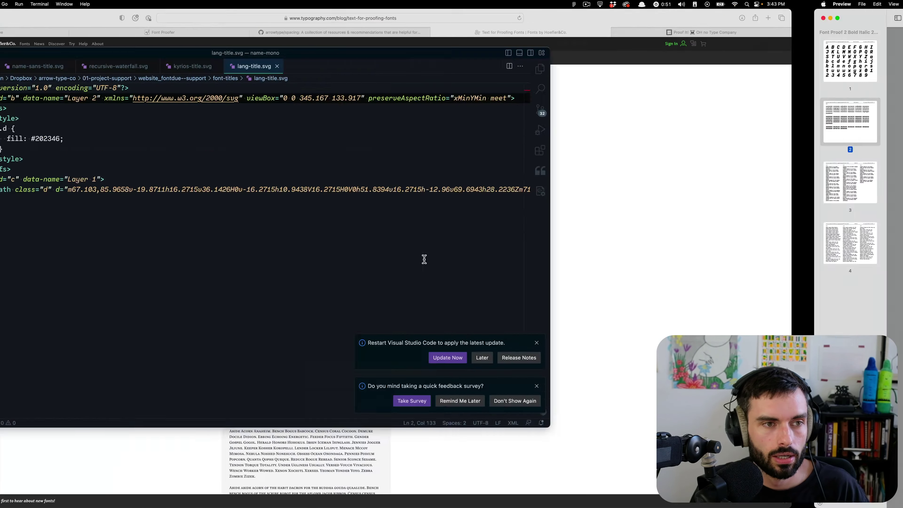
key(super+Tab)
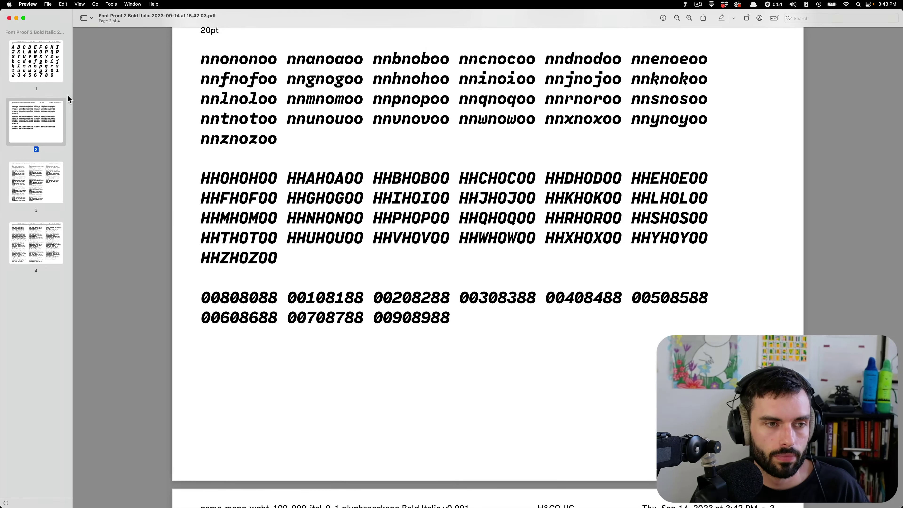
click(53, 75)
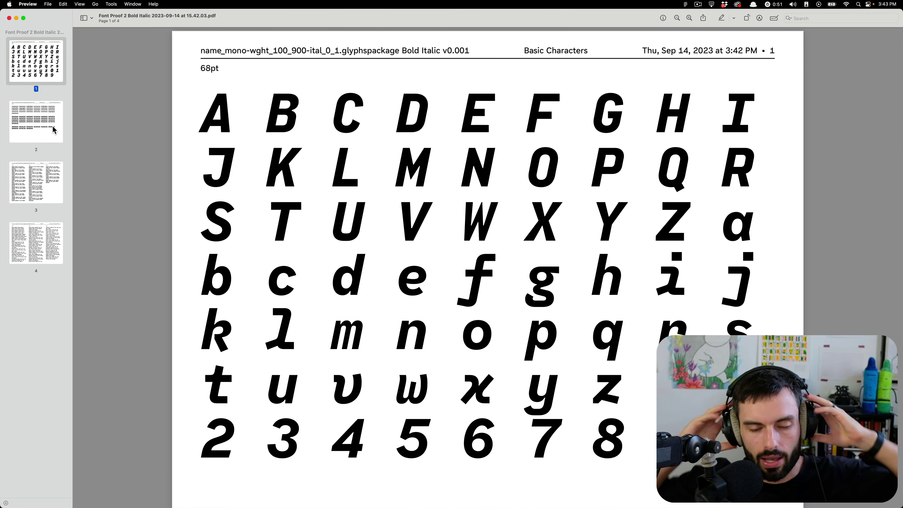
click(53, 130)
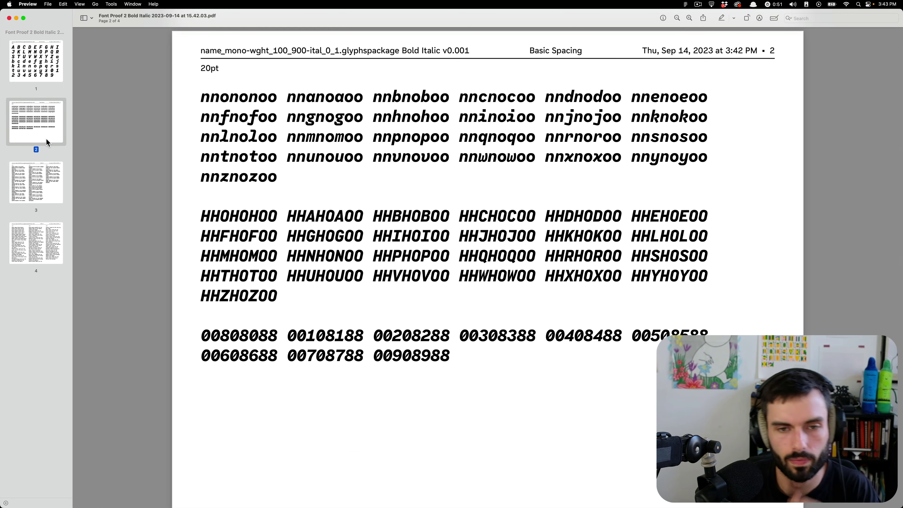
click(38, 184)
click(42, 223)
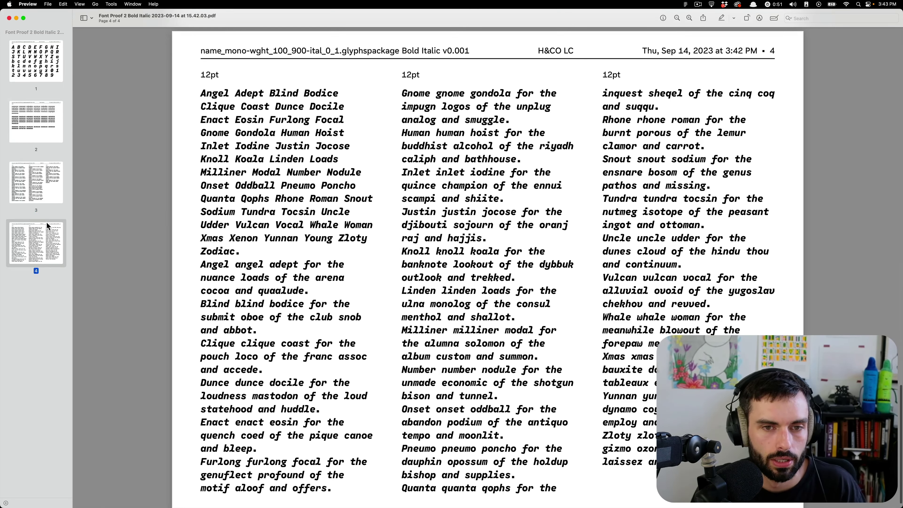
Step: Switch to Safari, look through the arrowtype/spacing README for further spacing tests and proofing texts, and return to the PDF in Preview
key(super+Tab)
key(super+Tab)
key(super+Tab)
key(super+Tab)
key(super+Tab)
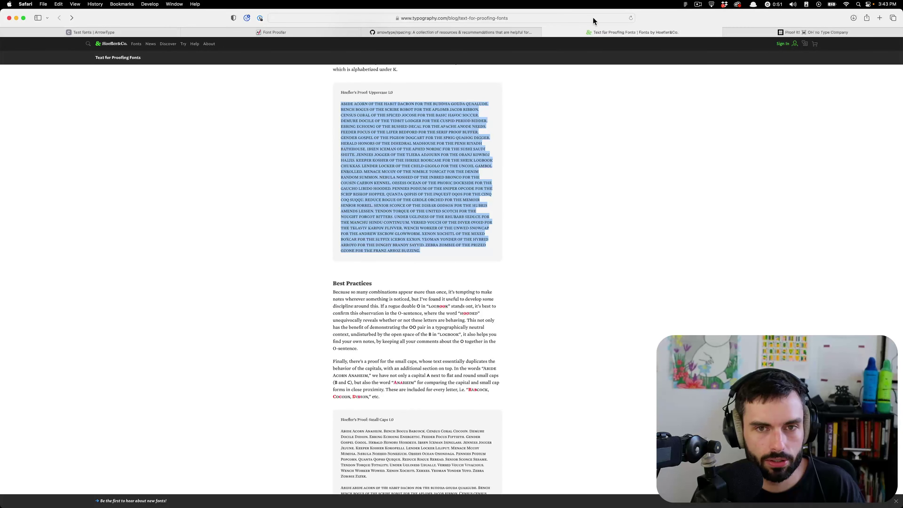
click(512, 32)
scroll(276, 261, down, 15)
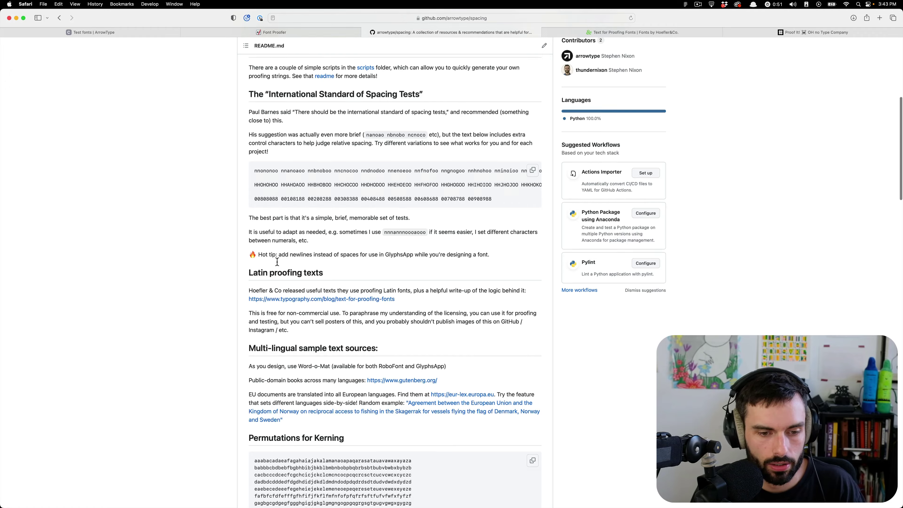
scroll(277, 261, down, 5)
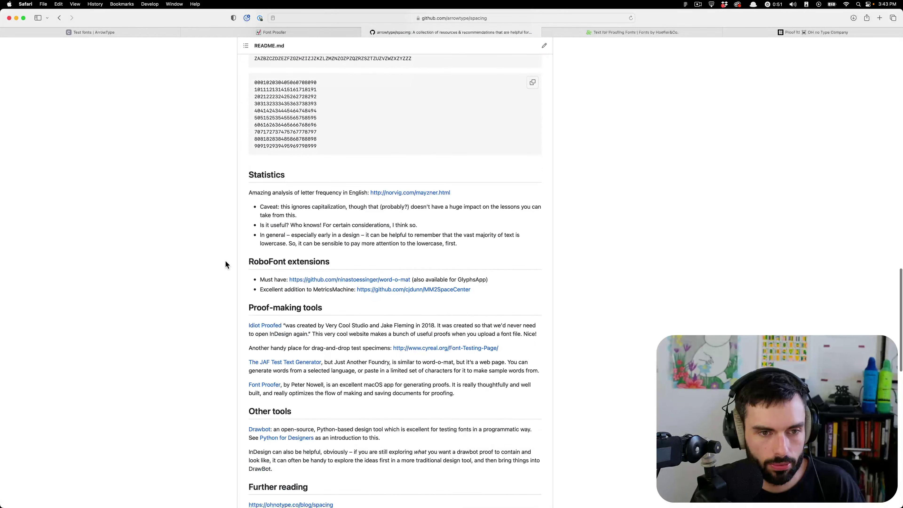
scroll(225, 260, down, 6)
scroll(227, 264, down, 12)
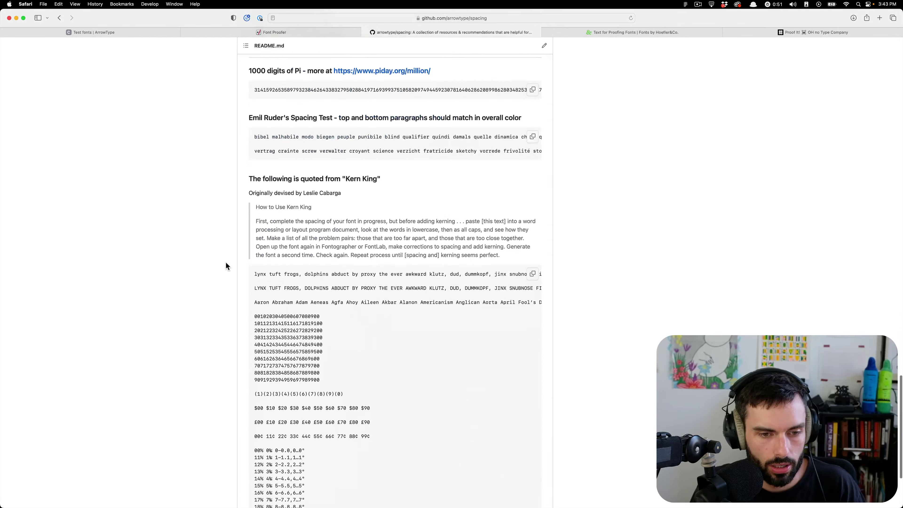
scroll(226, 265, up, 20)
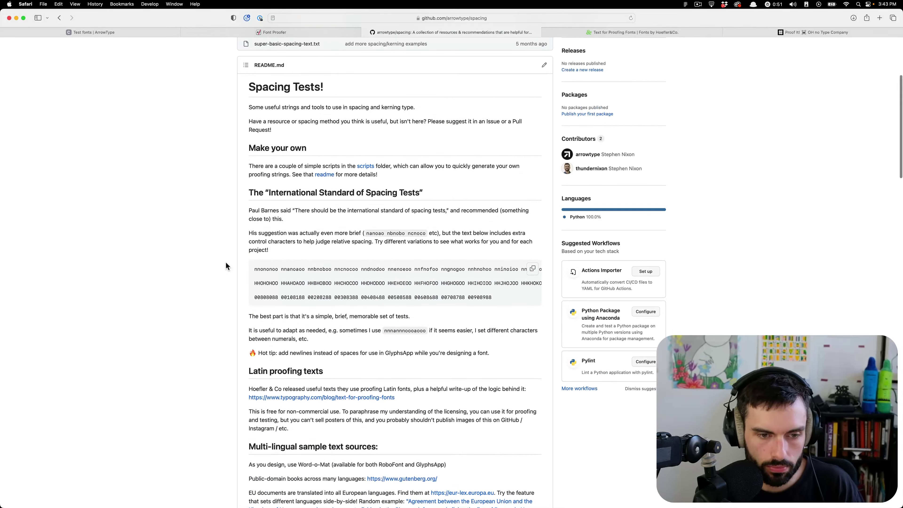
scroll(227, 263, up, 6)
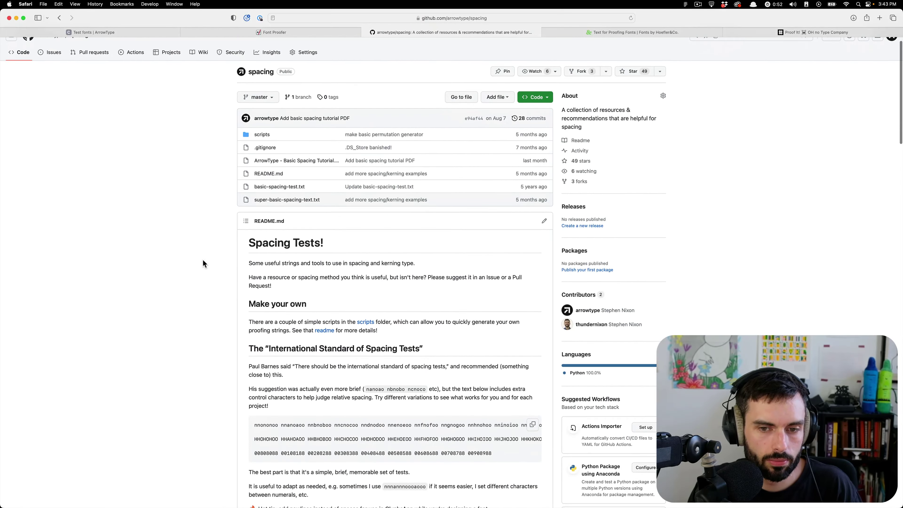
key(super+Tab)
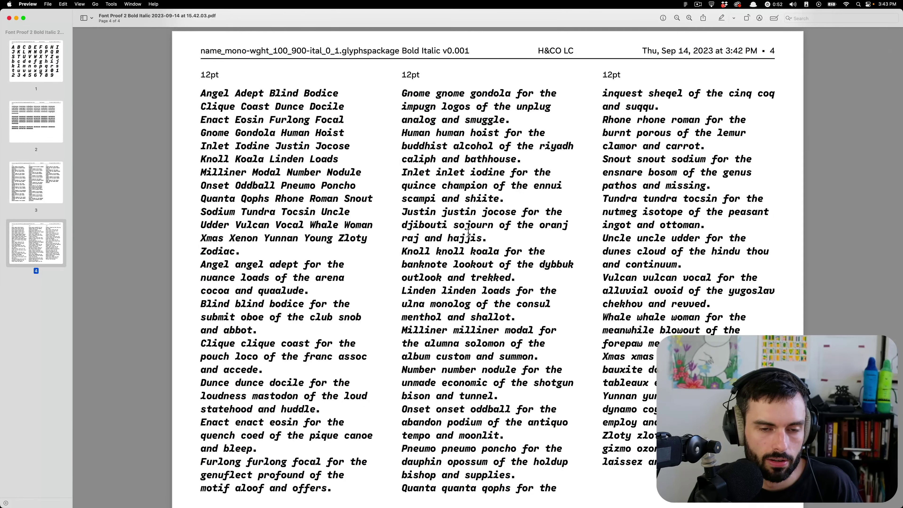
Step: Review the H&CO UC and H&CO LC pages of the Bold Italic proof PDF
scroll(270, 224, down, 2)
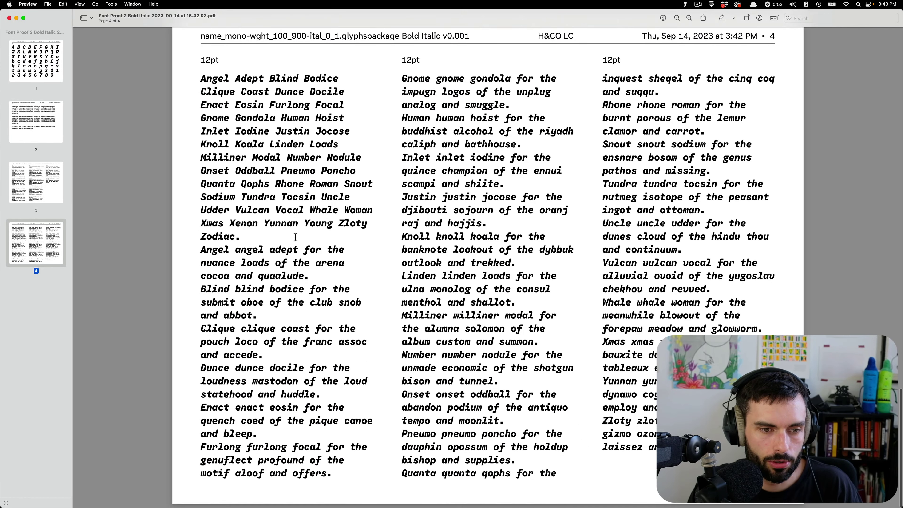
click(49, 198)
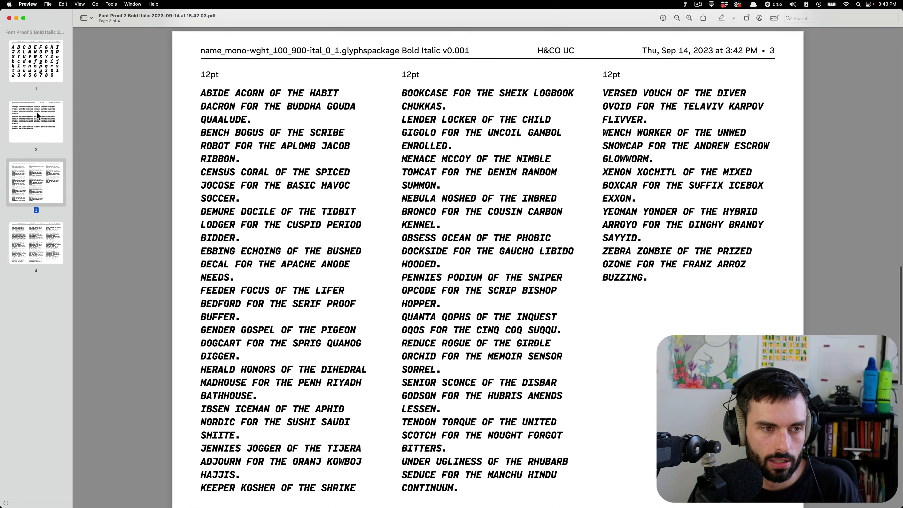
click(37, 112)
click(51, 175)
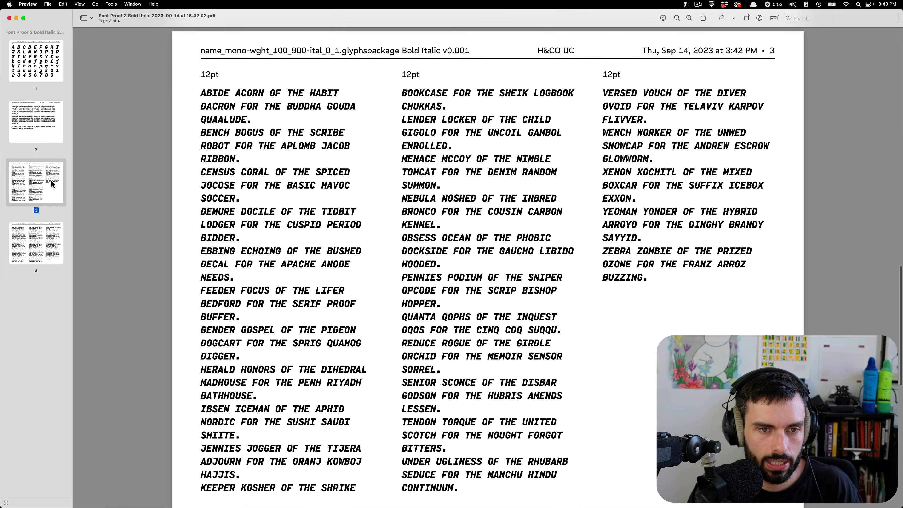
click(47, 245)
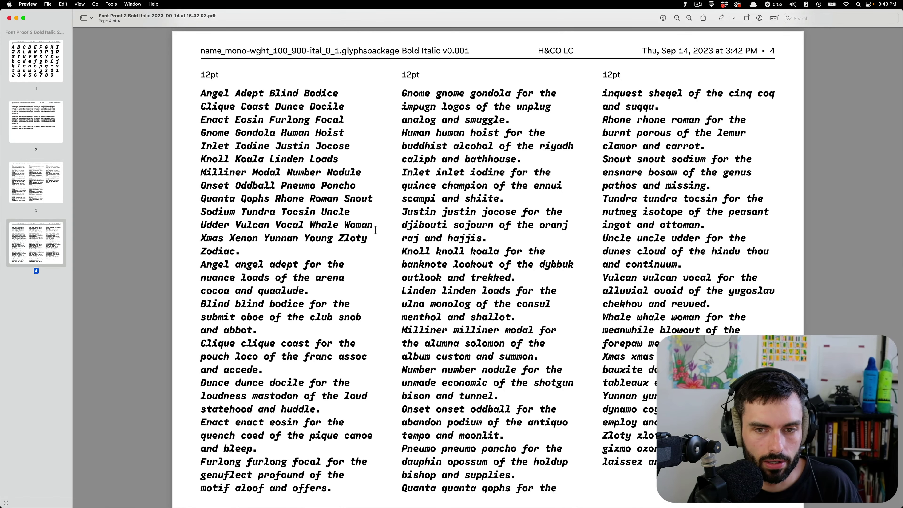
key(ctrl+Up)
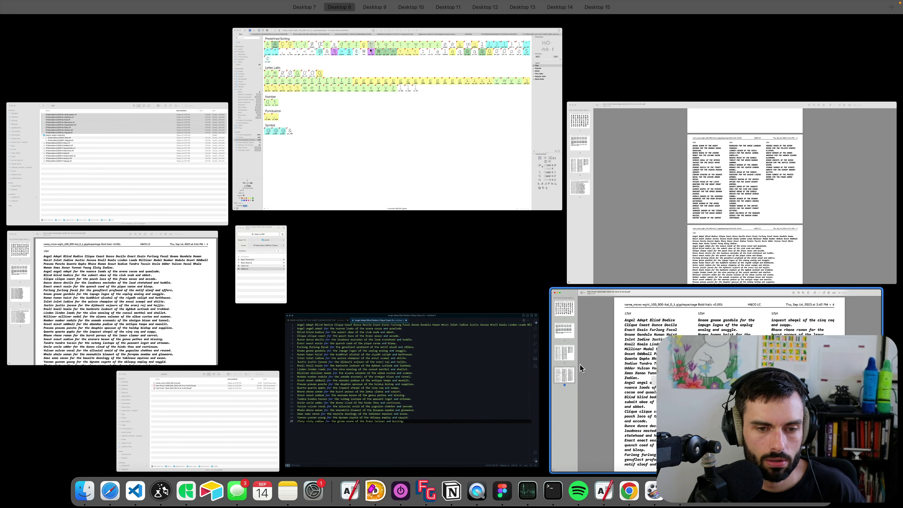
click(598, 336)
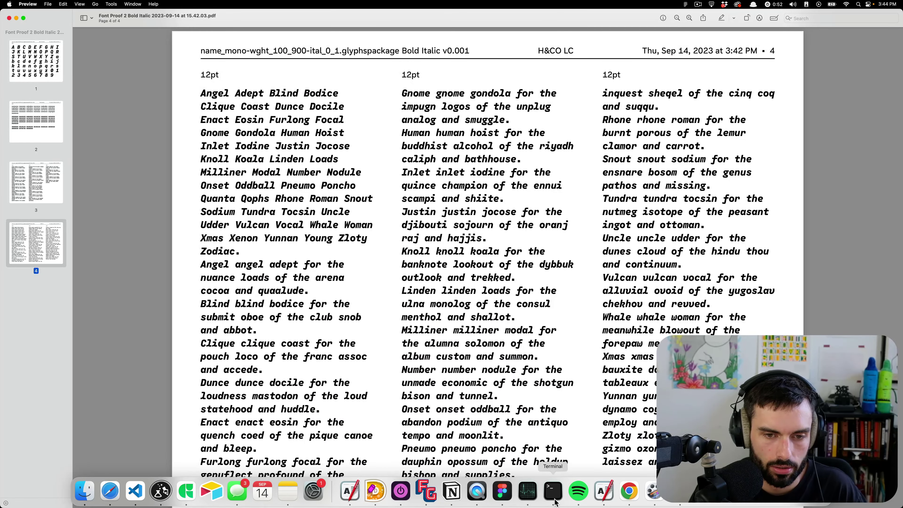
Step: Switch to Glyphs, show the punctuation glyphs, and open the edit tab containing the HH-HOHO-OO punctuation spacing strings
click(186, 491)
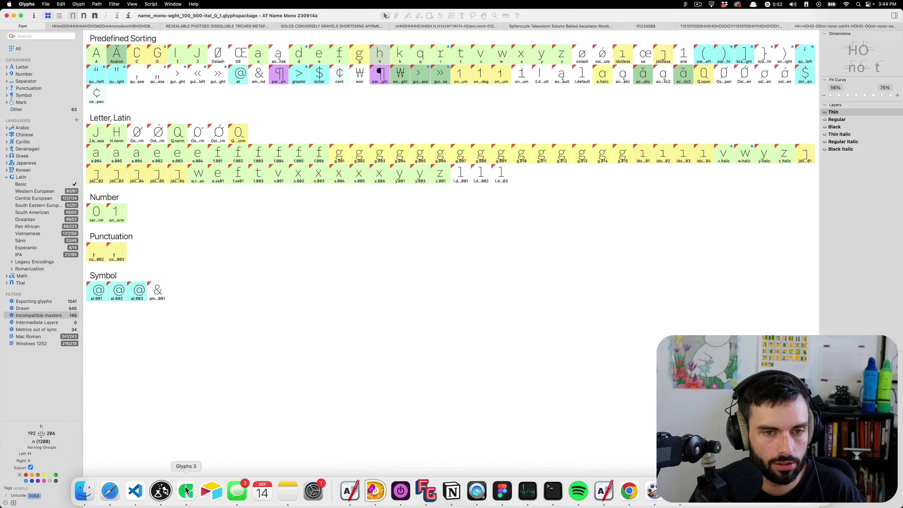
click(23, 50)
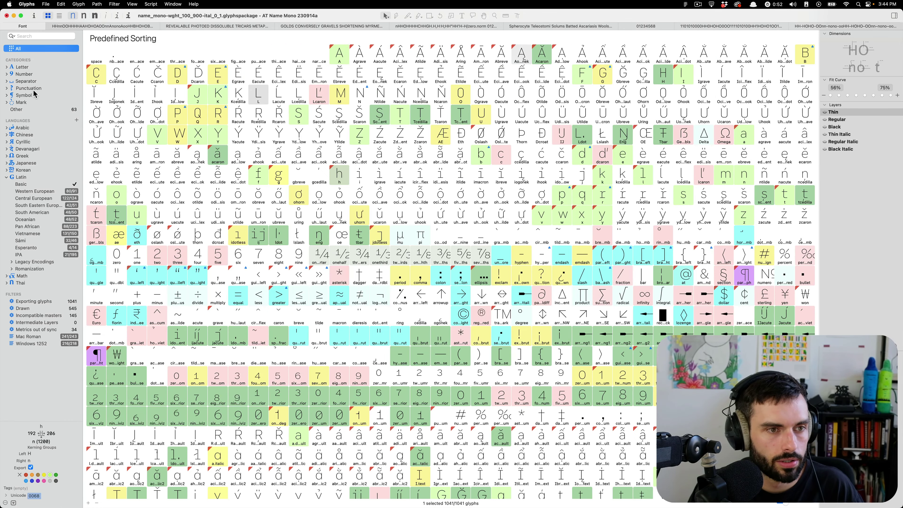
click(26, 88)
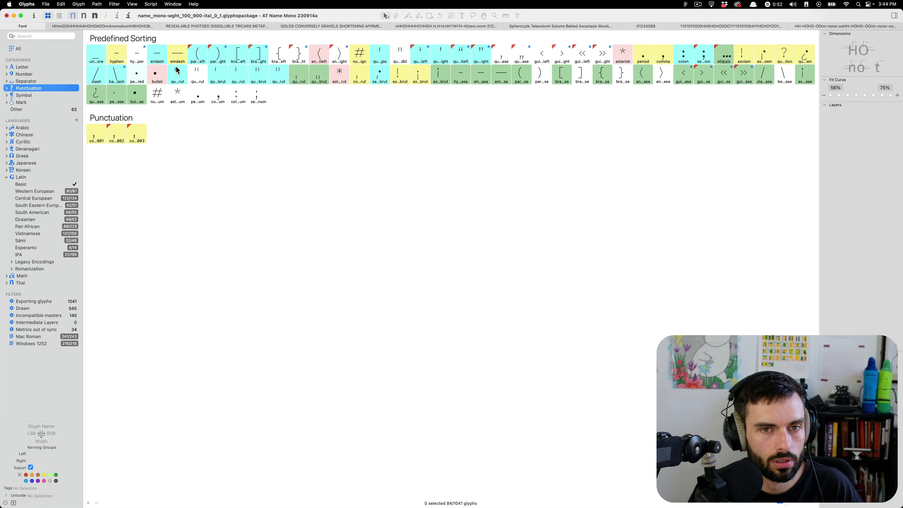
click(747, 27)
key(cmd+alt+Right)
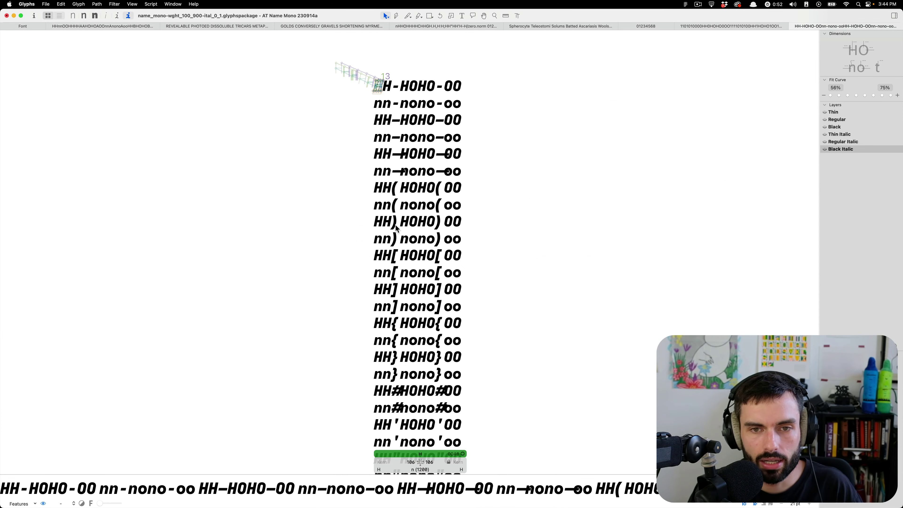
Step: Copy all the punctuation spacing strings and paste them into a new untitled file in VS Code
key(t)
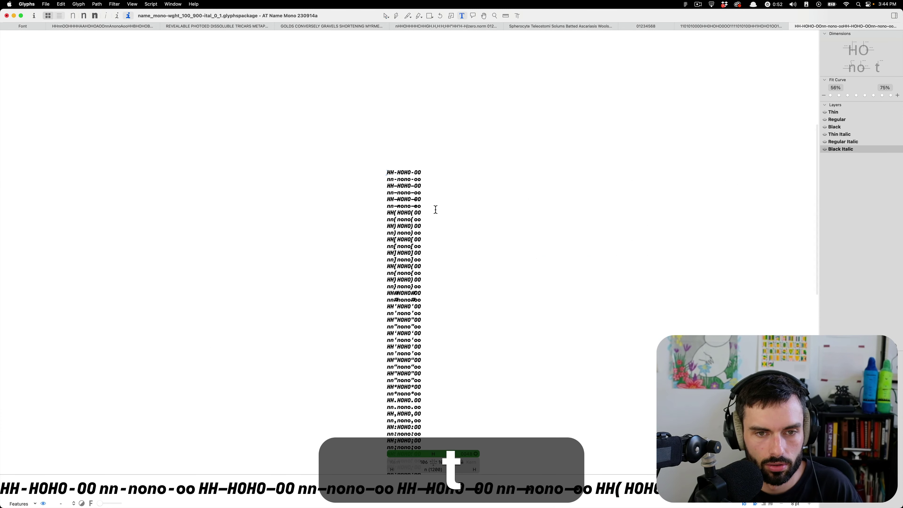
key(cmd+a)
key(cmd+c)
scroll(435, 210, down, 5)
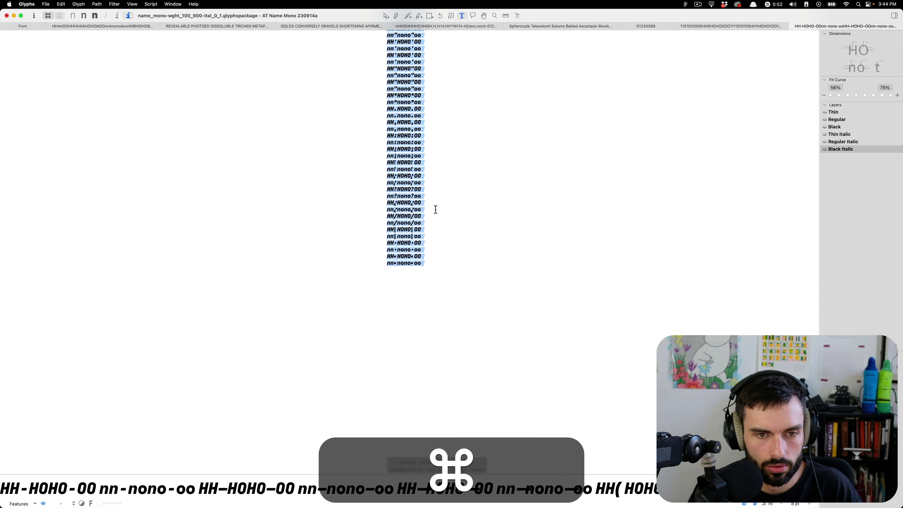
key(cmd+Tab)
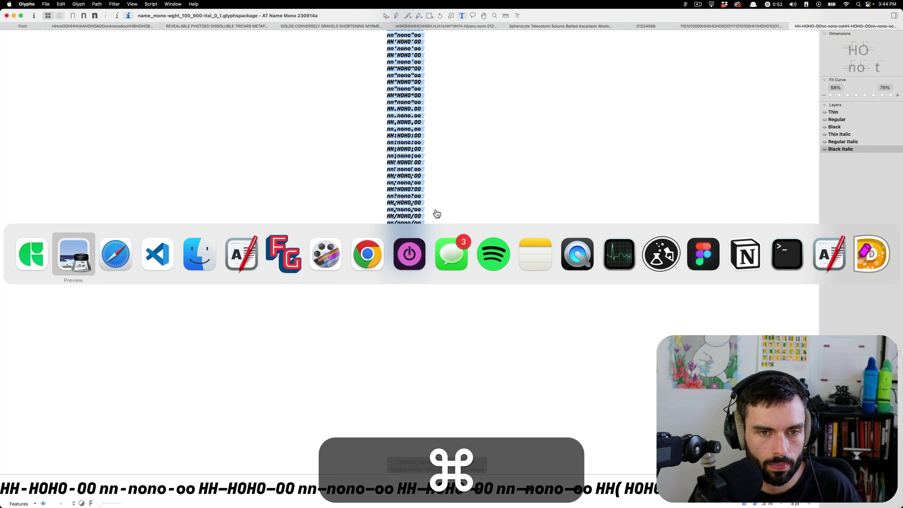
click(157, 254)
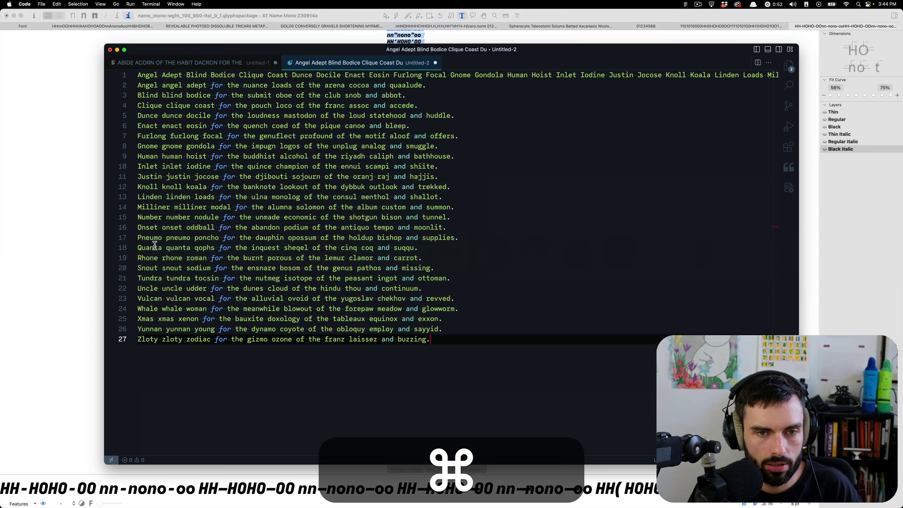
key(super+n)
key(super+v)
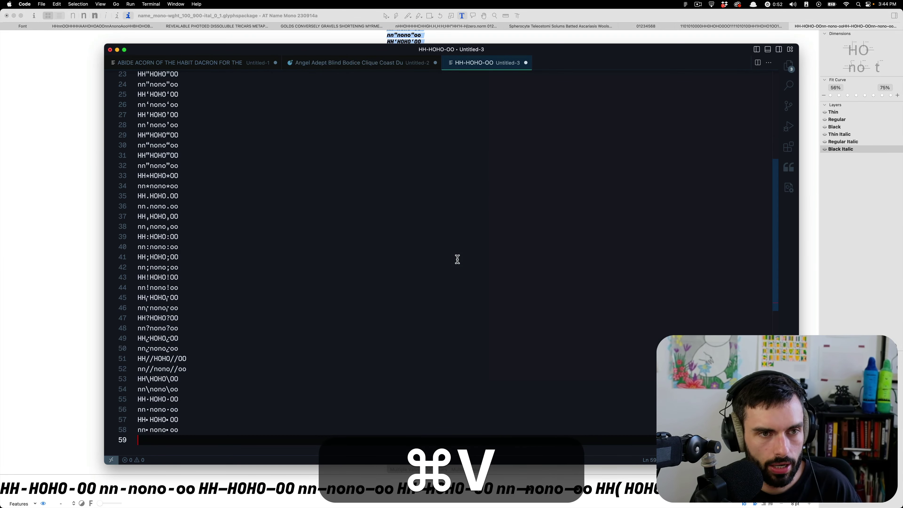
scroll(244, 355, up, 5)
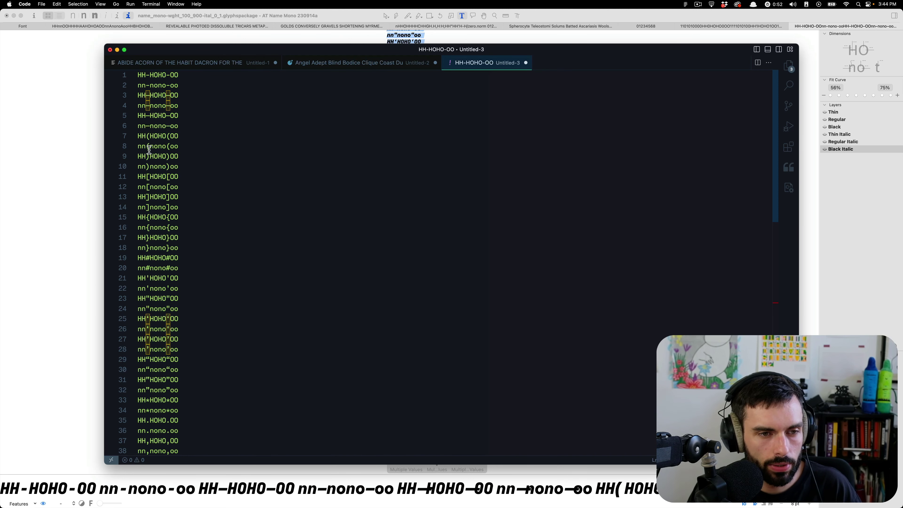
Step: Delete every line starting with HH together with its line break, leaving only the lowercase nn strings
double_click(146, 74)
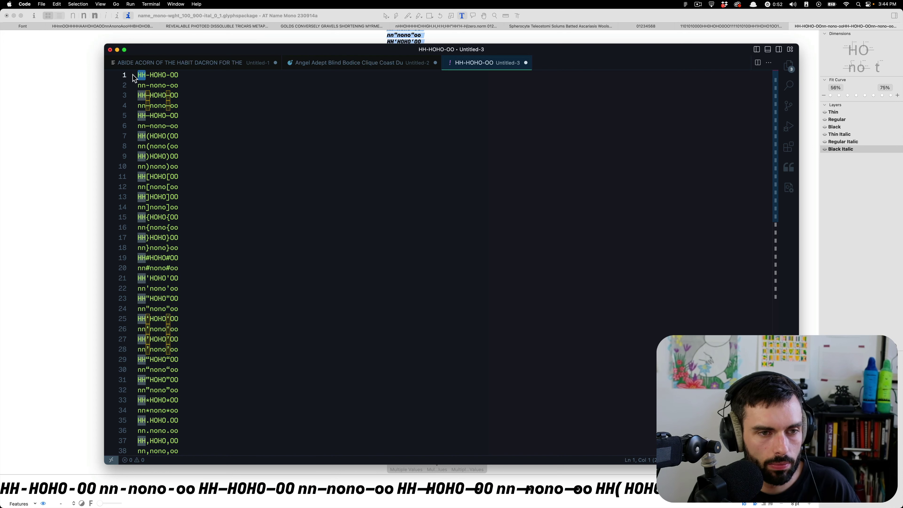
key(super+shift+l)
key(super+shift+Right)
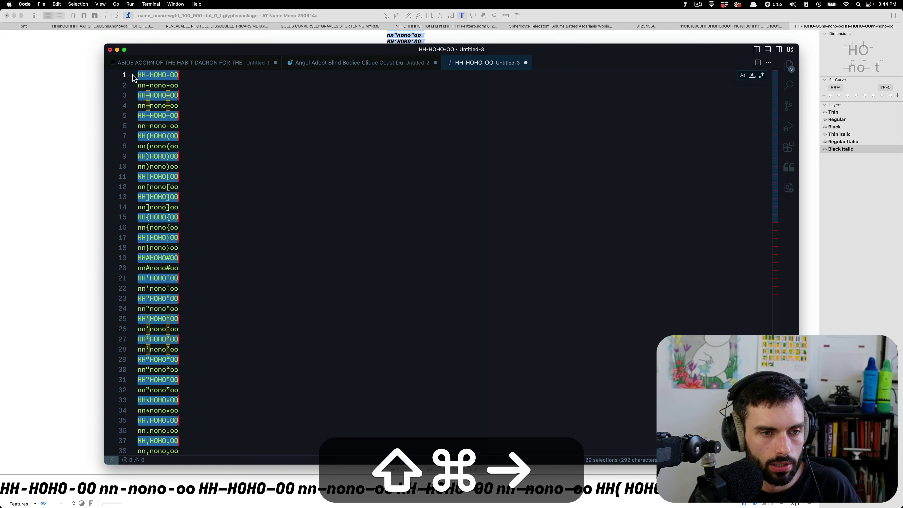
key(super+shift+BackSpace)
key(Right)
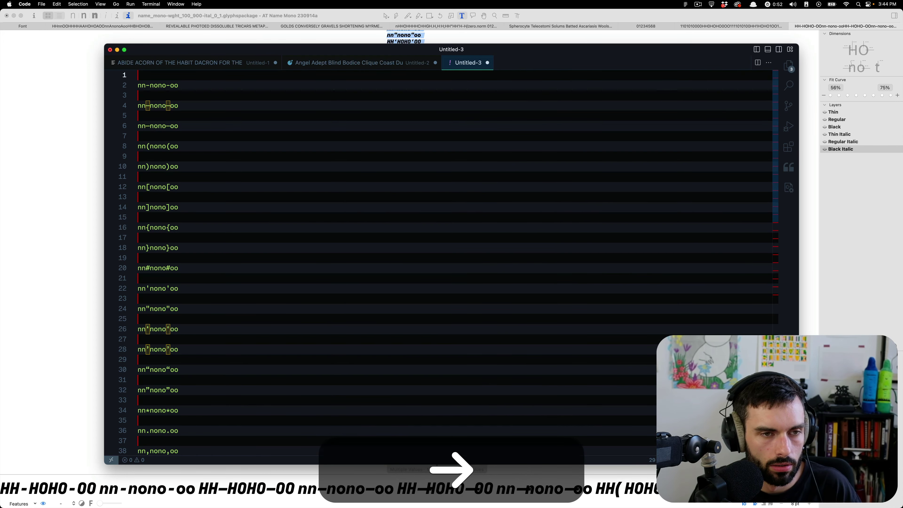
key(BackSpace)
click(242, 267)
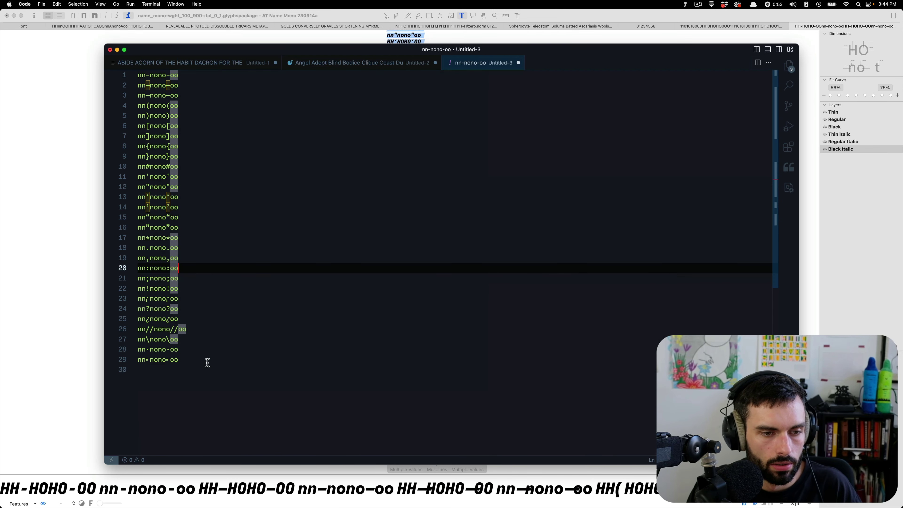
Step: Copy all the remaining nn punctuation strings and switch to Font Proofer
drag(208, 362, 135, 71)
key(super+Tab)
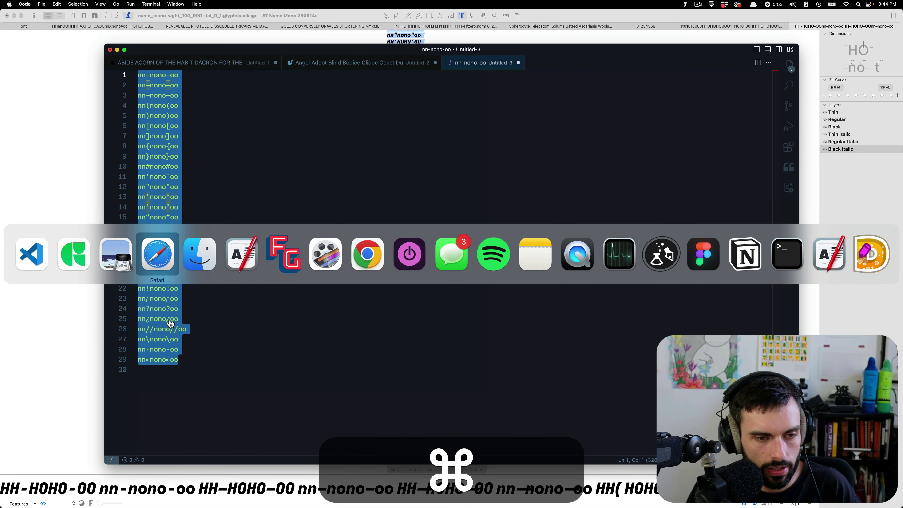
key(super+a)
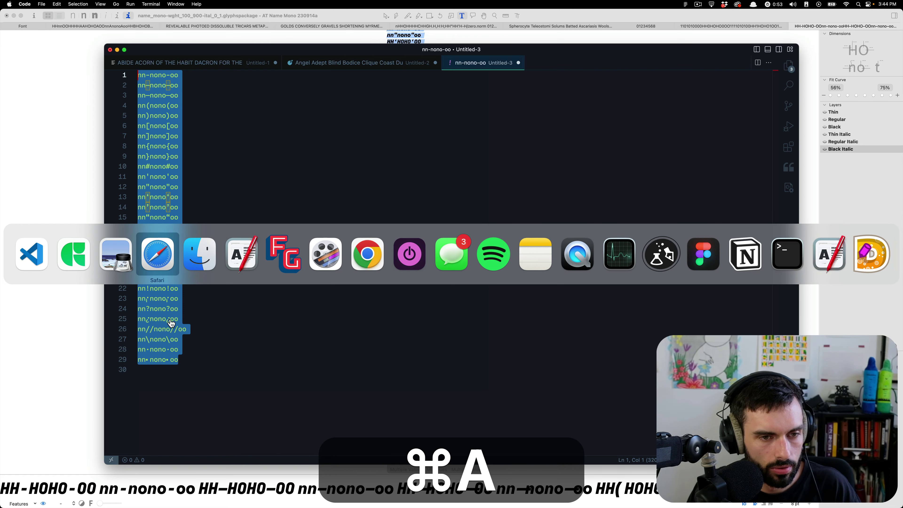
click(229, 245)
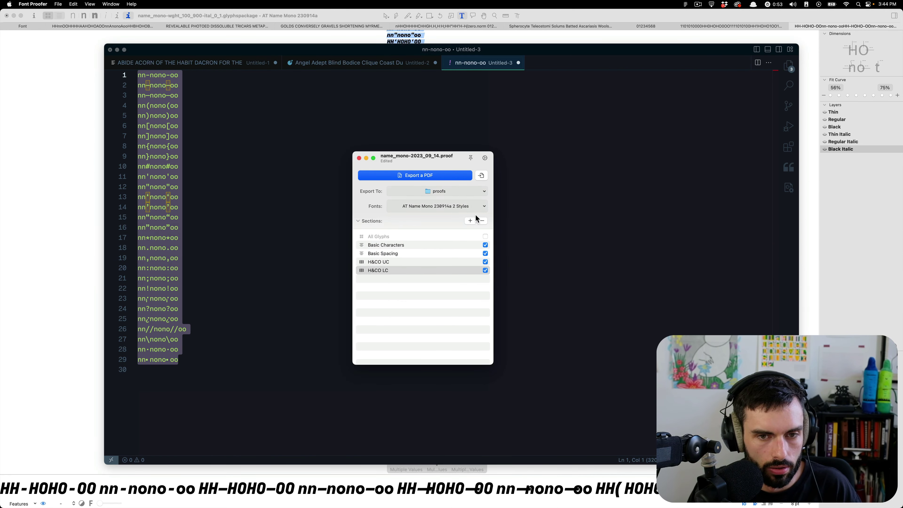
Step: Add a proof section named "Basic Punc" and replace its sample content with the copied punctuation strings
click(470, 221)
click(385, 281)
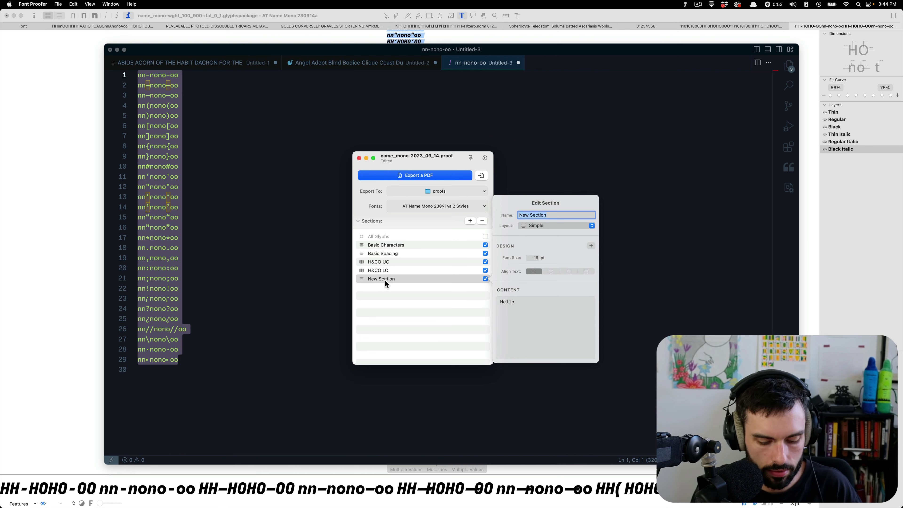
key(Tab)
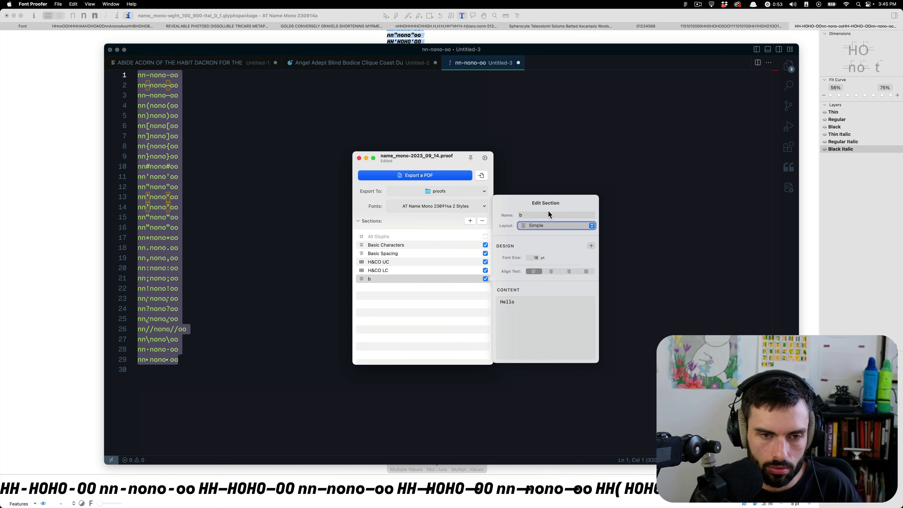
key(shift+Tab)
text(Basi)
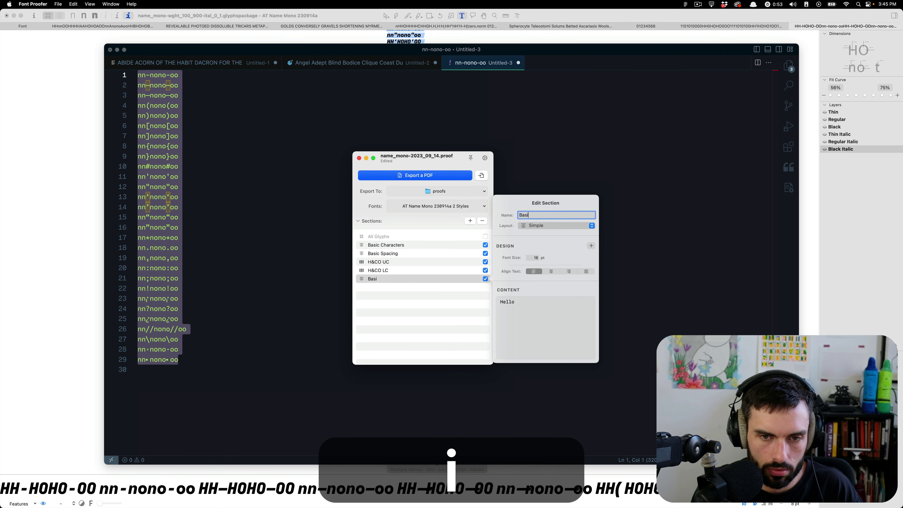
text(c Punc)
click(522, 314)
key(super+v)
scroll(537, 318, up, 6)
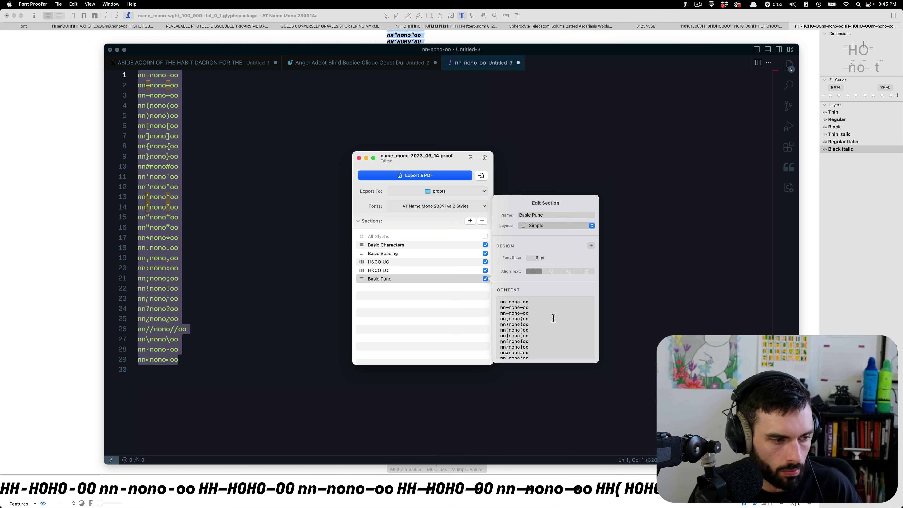
Step: Set the Basic Punc section to the Columns layout with font sizes 12 12 12 and content that flows across columns
click(553, 226)
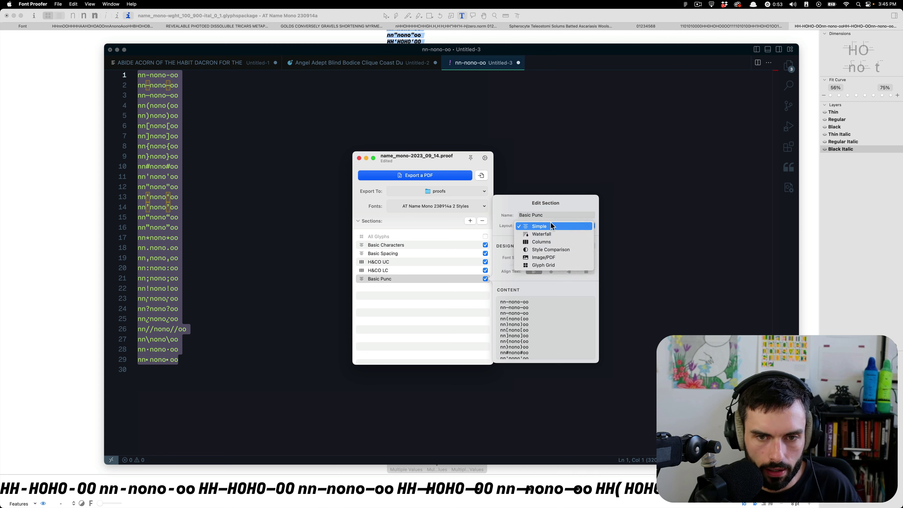
click(547, 242)
click(535, 257)
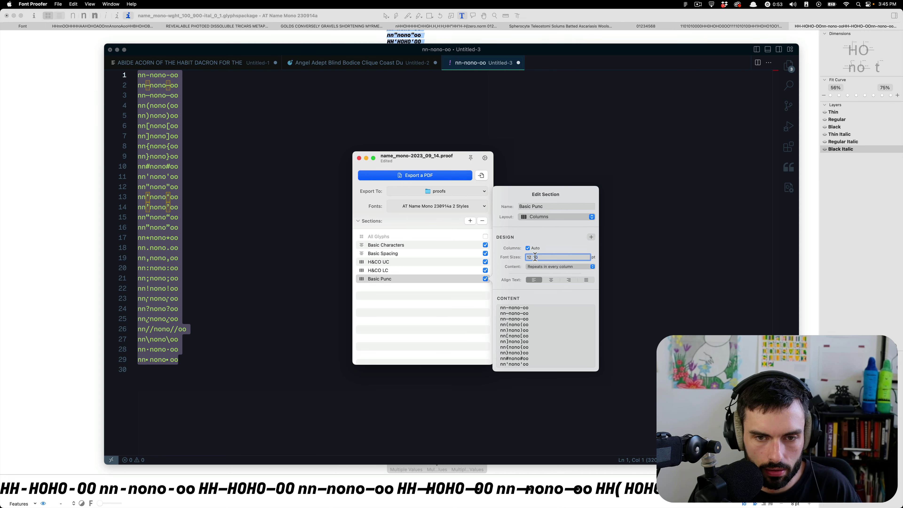
text(2 12)
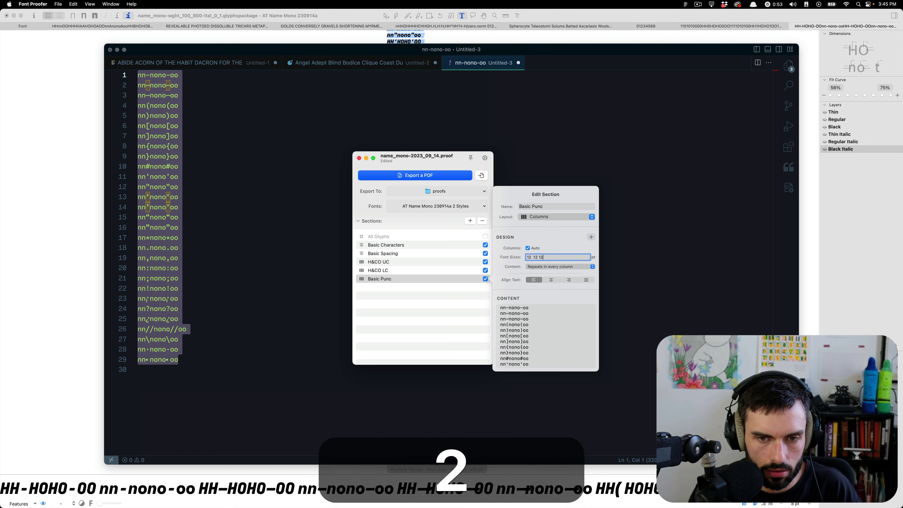
click(553, 270)
click(551, 275)
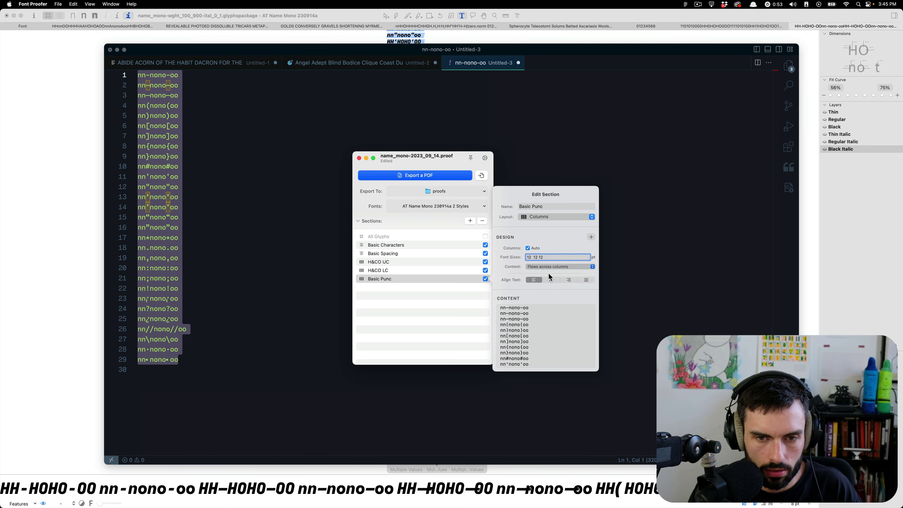
Step: Export the proof as a PDF and check its Basic Punc and Basic Spacing pages
click(458, 175)
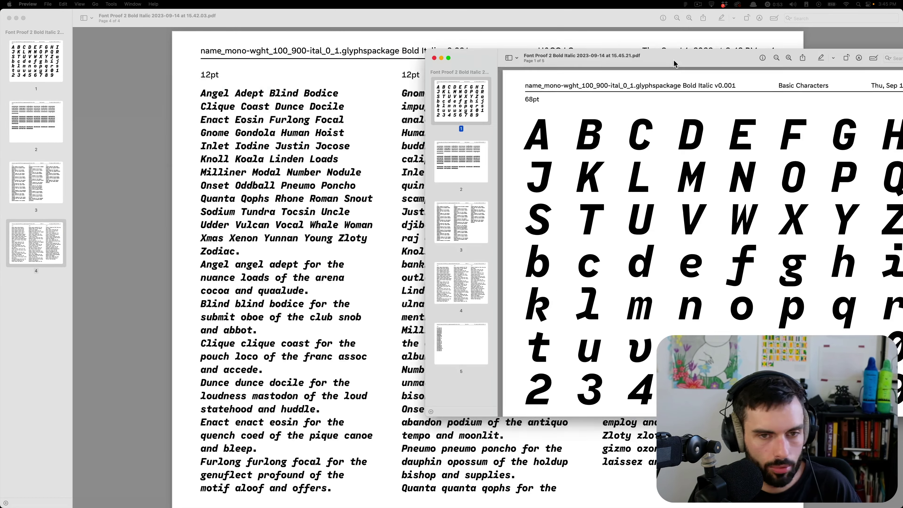
click(299, 324)
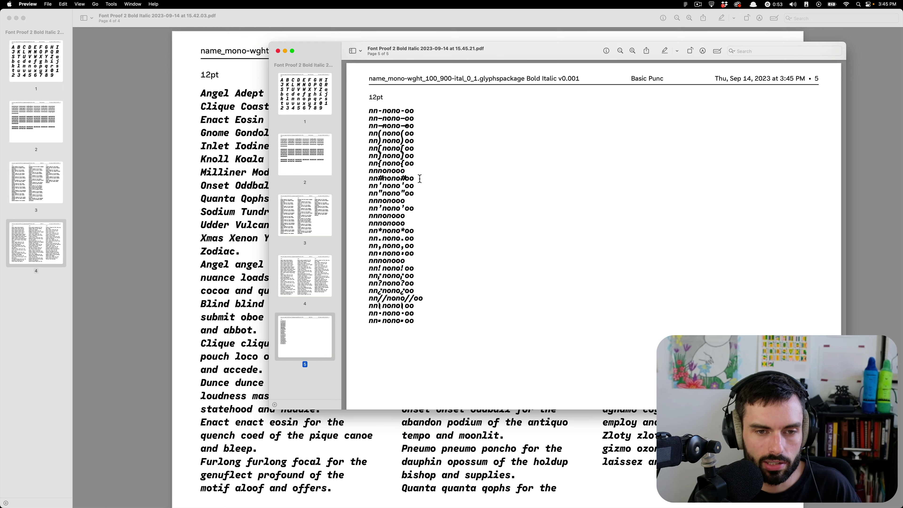
click(313, 157)
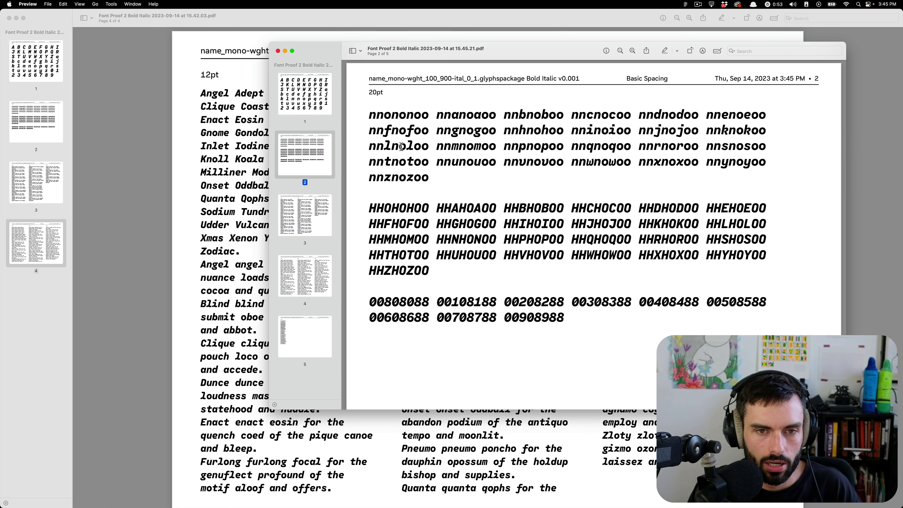
scroll(492, 217, down, 5)
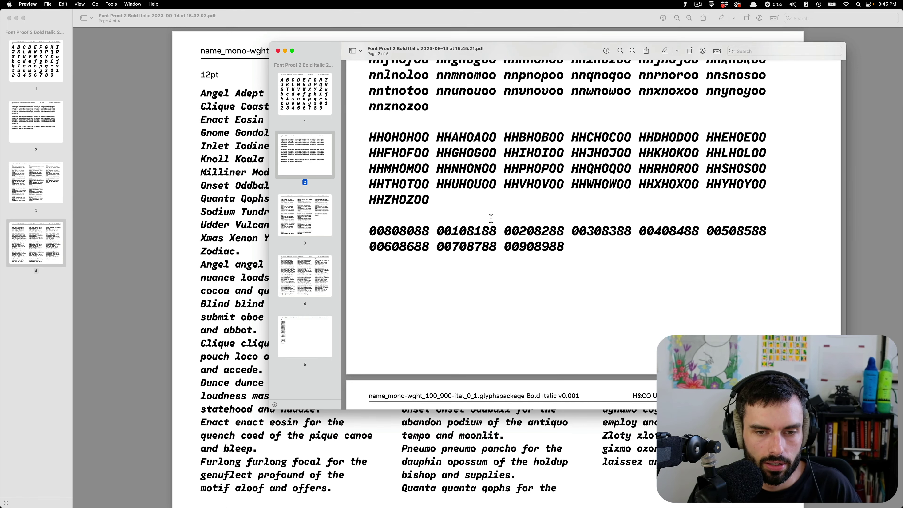
Step: Switch to VS Code and join all the nn punctuation strings into one line separated by spaces
scroll(522, 265, up, 4)
scroll(522, 265, up, 2)
key(super+Tab)
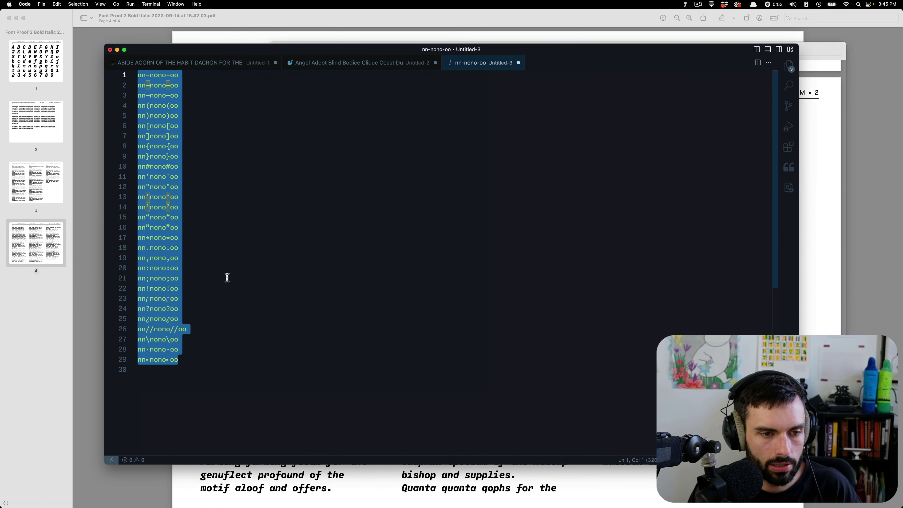
click(225, 278)
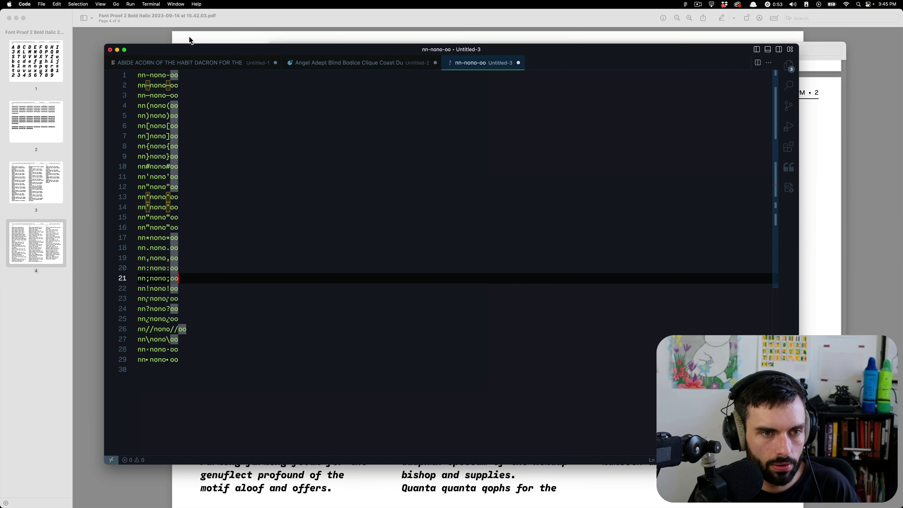
click(187, 78)
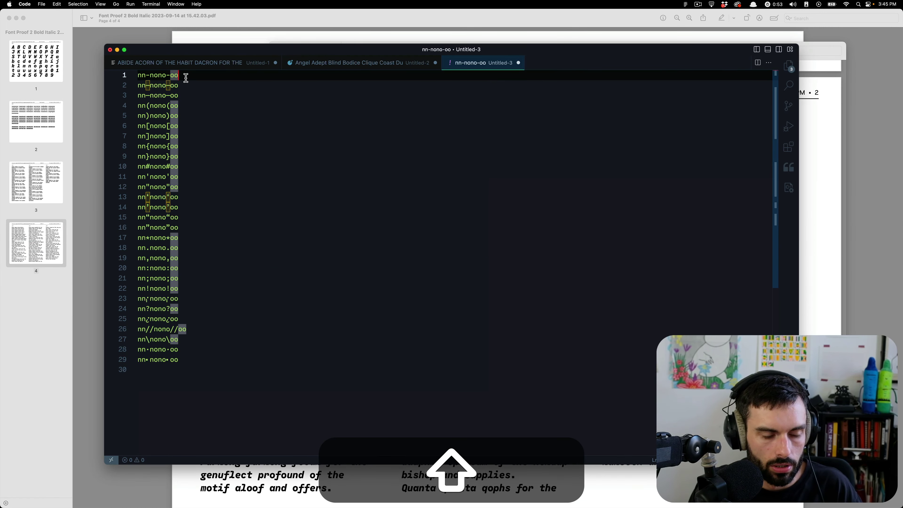
key(shift+Right)
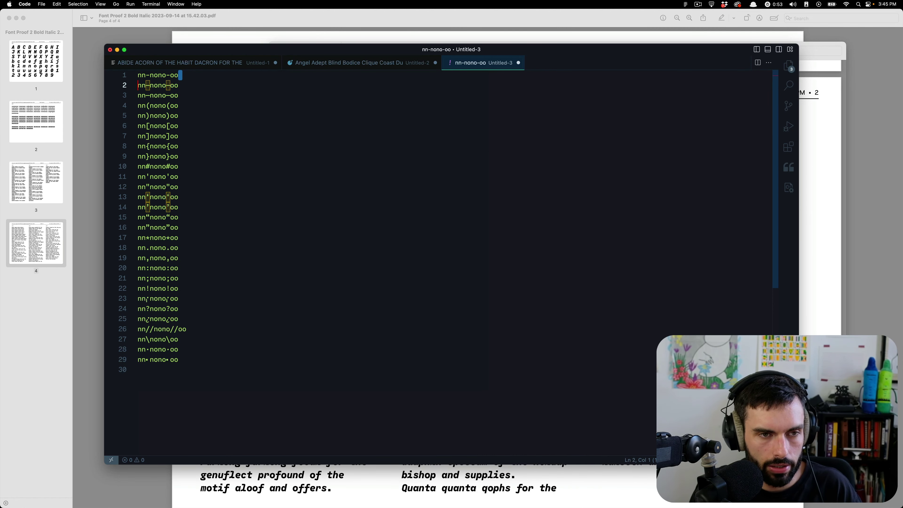
key(super+shift+l)
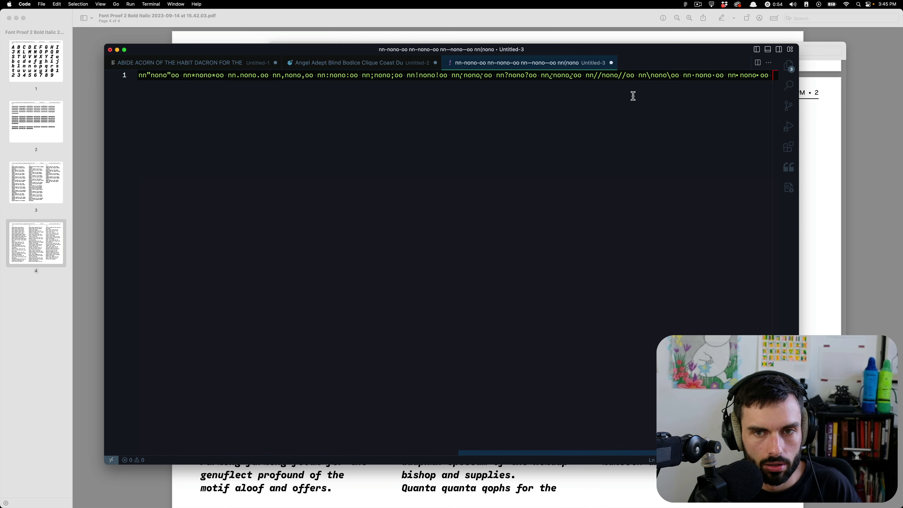
Step: Reduce the doubled slashes to nn/nono/oo, copy the whole line of punctuation strings and switch to Font Proofer
click(625, 76)
key(BackSpace)
key(Left)
key(BackSpace)
key(super+a)
key(super+c)
key(super+Tab)
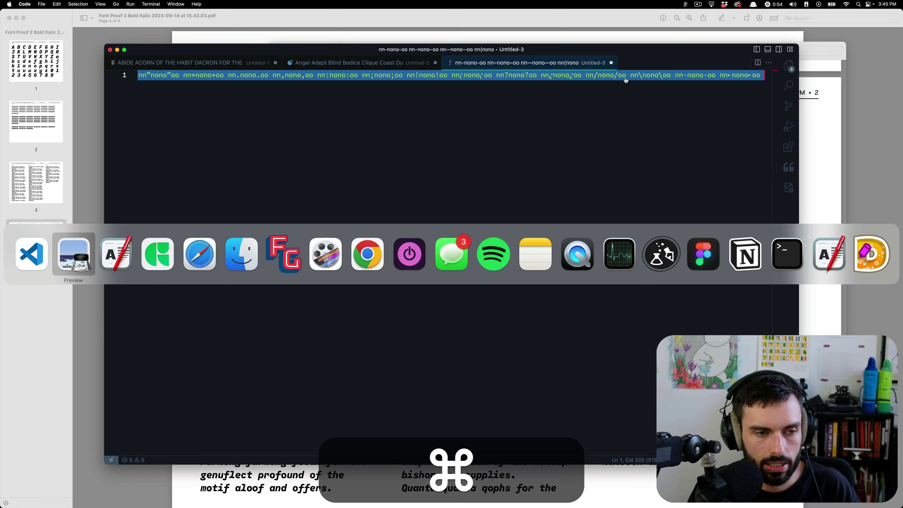
key(super+a)
key(super+s)
key(super+Tab)
key(super+Tab)
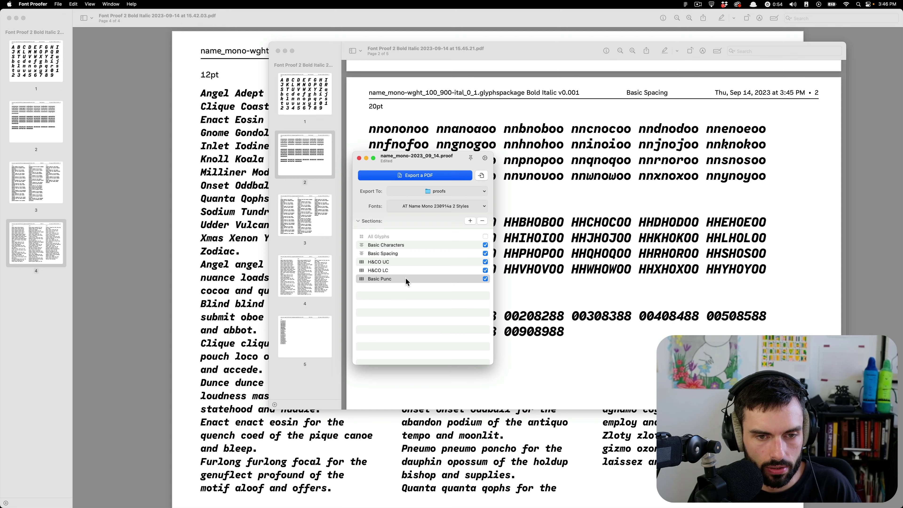
Step: Append the copied punctuation strings below the numeral strings in the Basic Spacing section's content
double_click(407, 252)
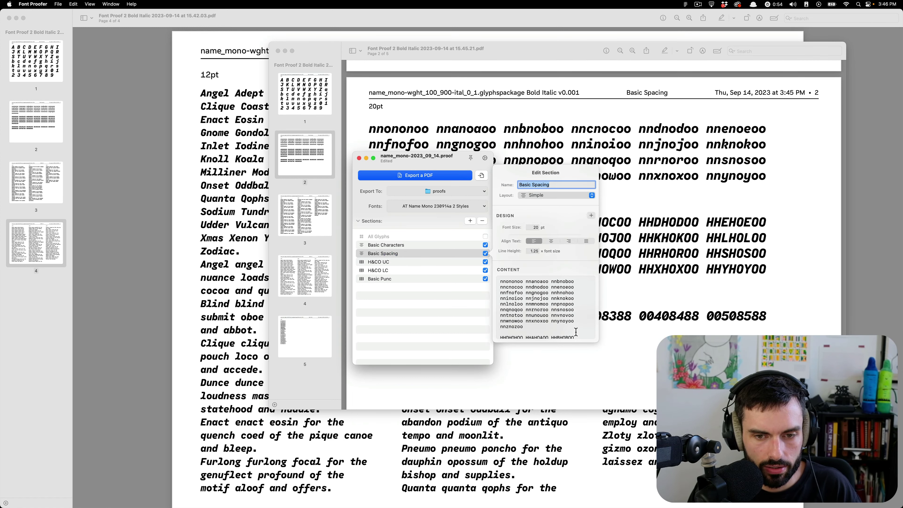
scroll(574, 331, down, 5)
click(574, 331)
key(super+Return)
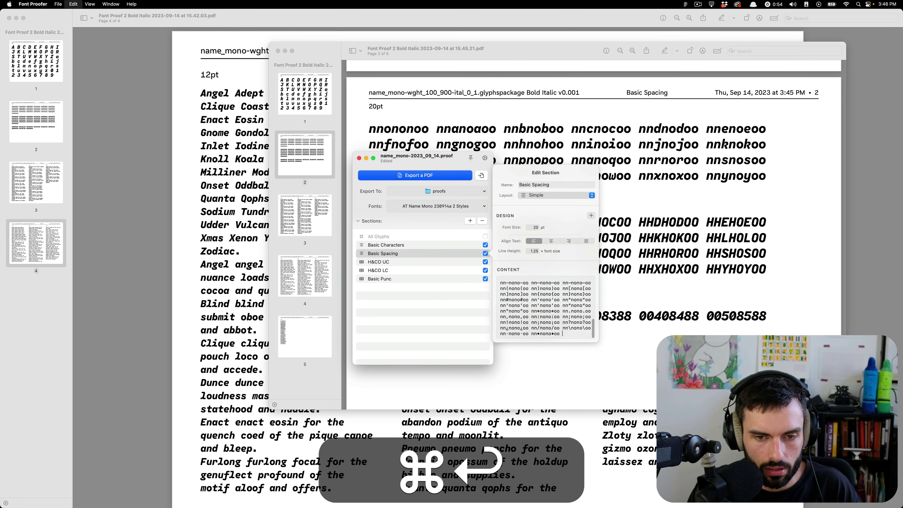
scroll(551, 322, up, 3)
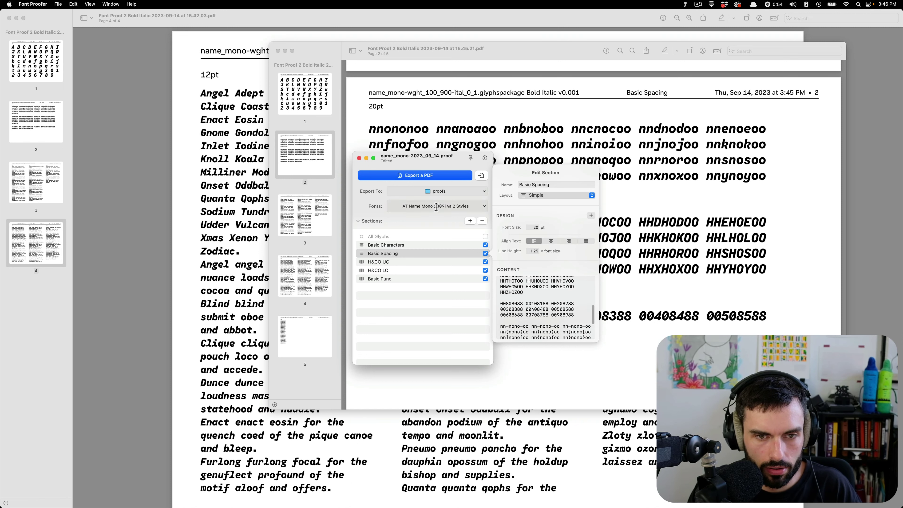
Step: Export the proof as a PDF and check the punctuation strings on its Basic Spacing page
click(434, 177)
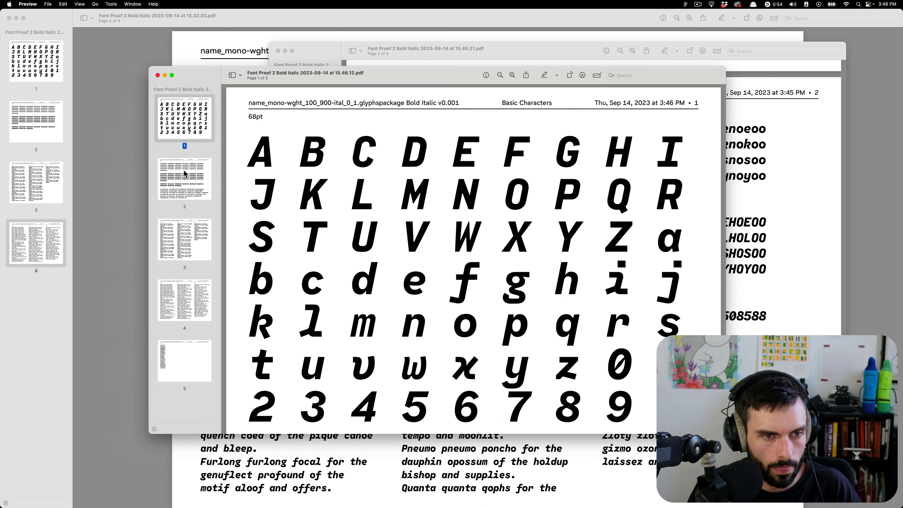
click(185, 173)
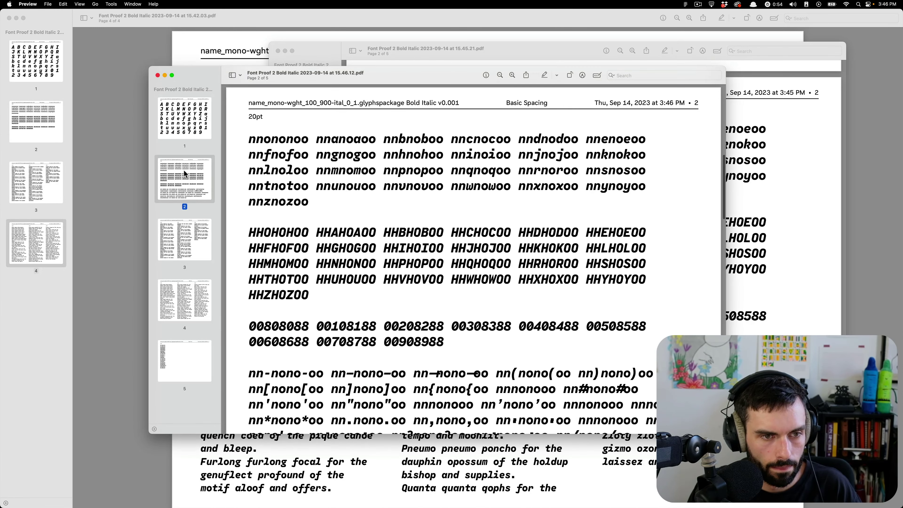
click(199, 226)
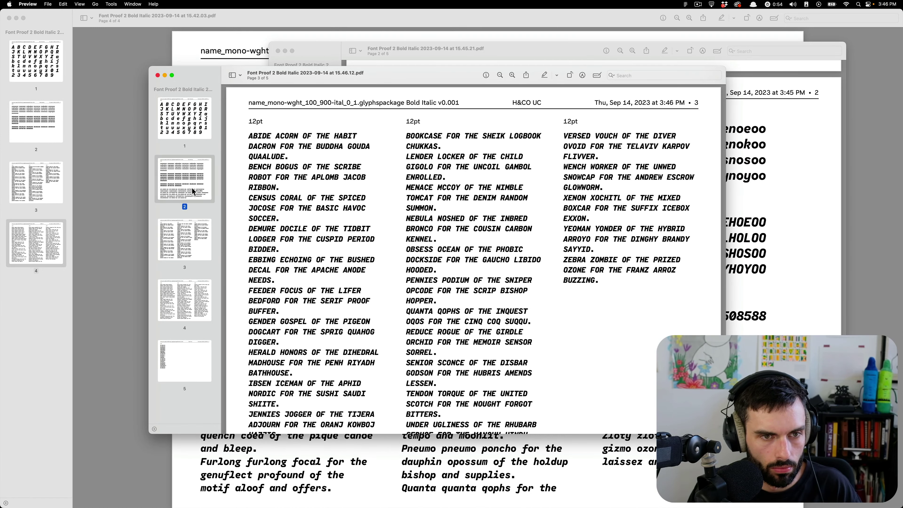
click(196, 193)
scroll(439, 216, down, 3)
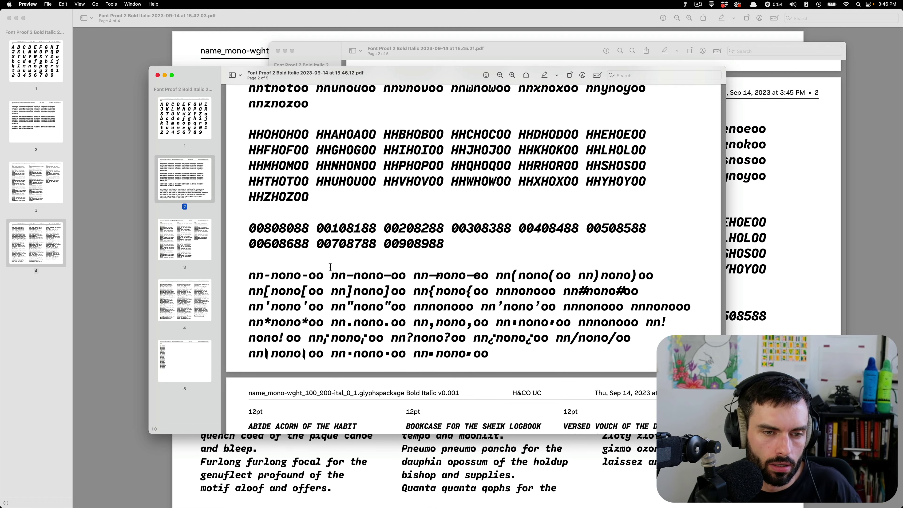
scroll(330, 266, up, 1)
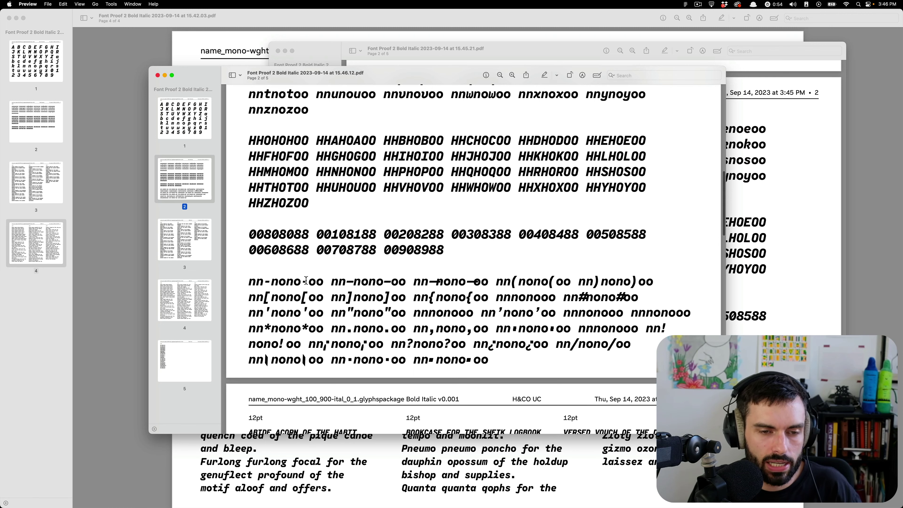
scroll(324, 280, up, 5)
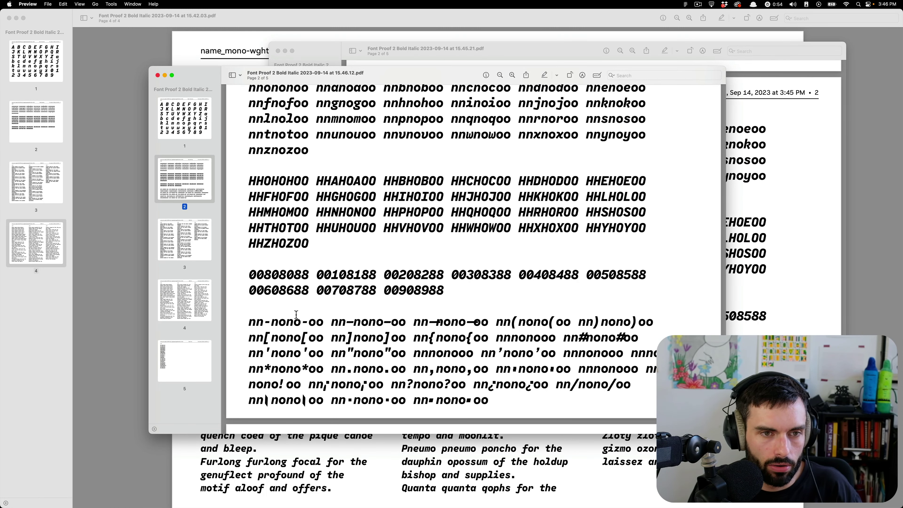
scroll(296, 315, up, 3)
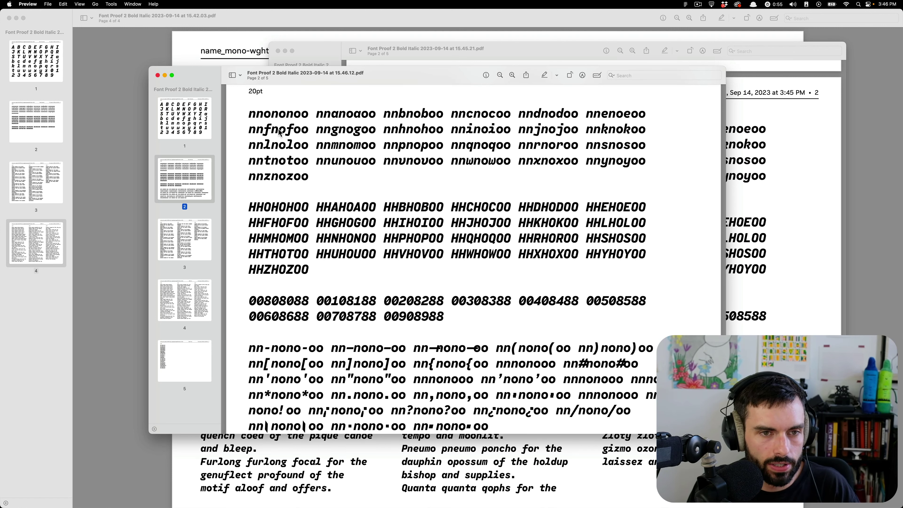
Step: In VS Code, shorten every "nono" in the punctuation strings to "no", and copy the whole line for Font Proofer
key(super+Tab)
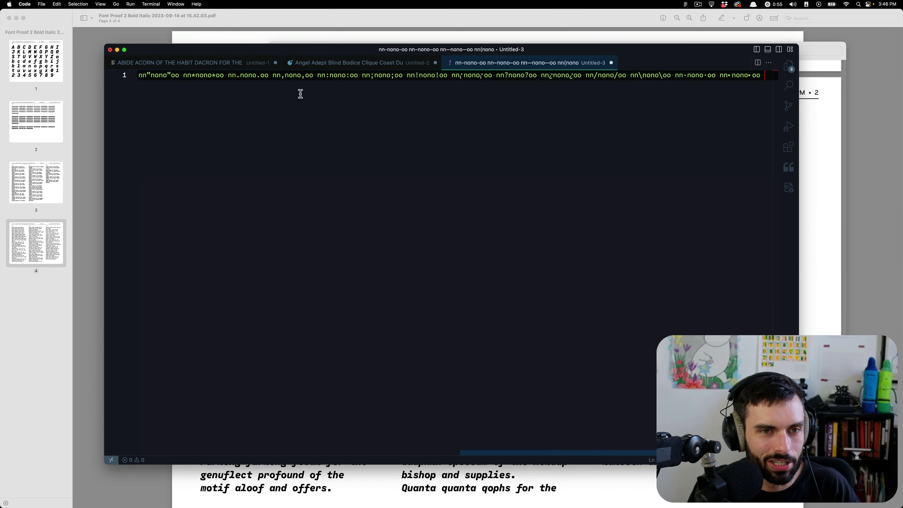
double_click(294, 76)
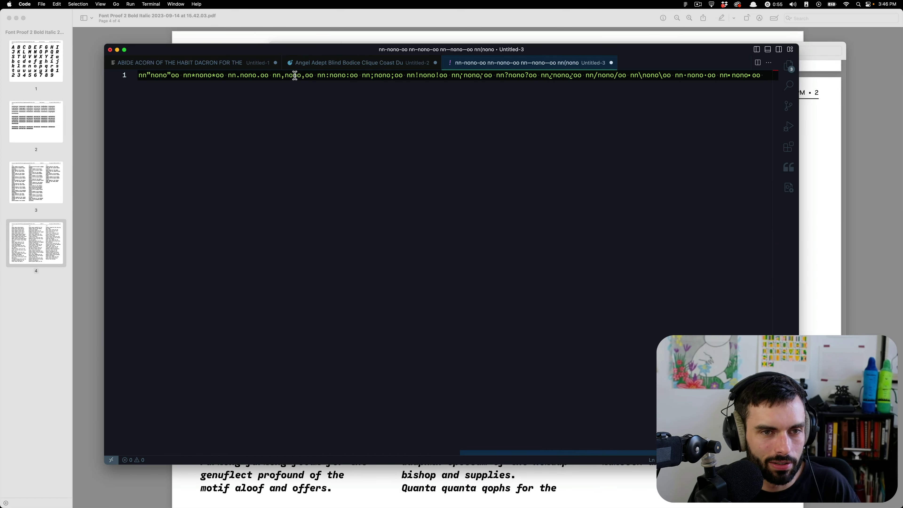
key(shift+super+l)
text(no‘oo nn’no’oo nn“no“oo)
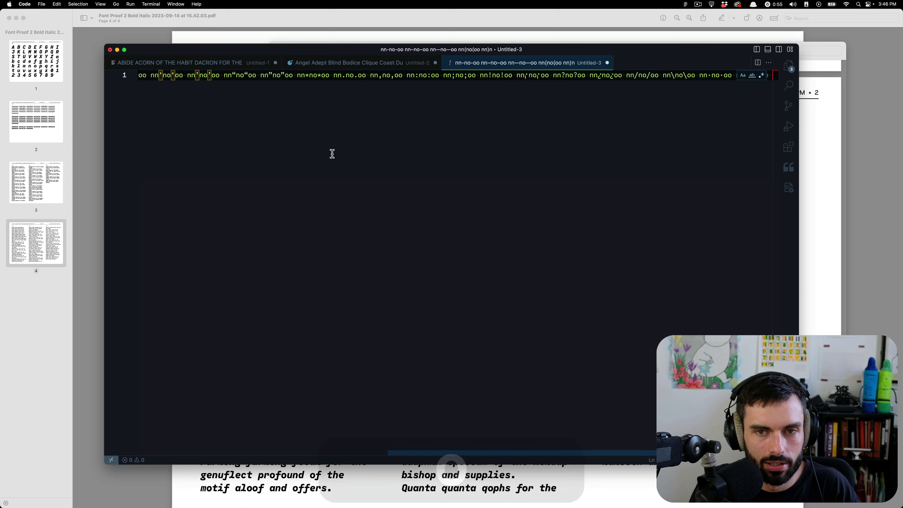
key(super+a)
key(super+c)
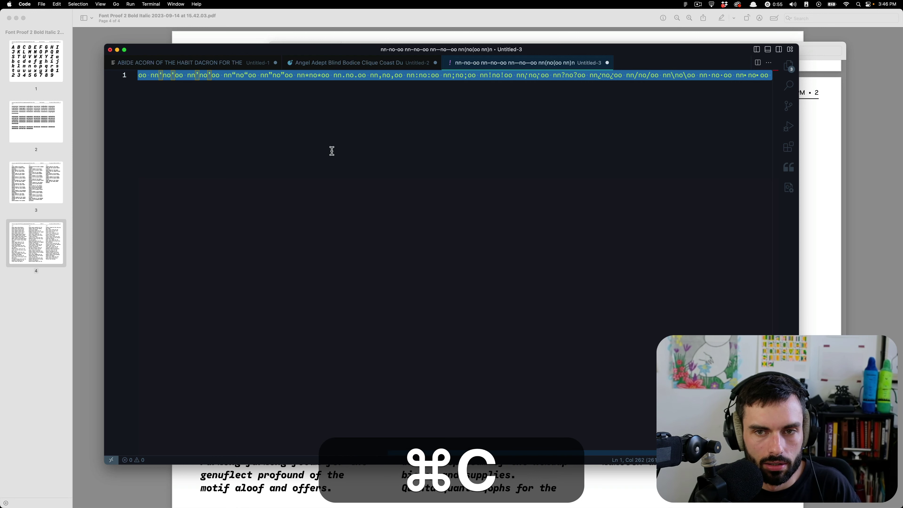
key(super+Tab)
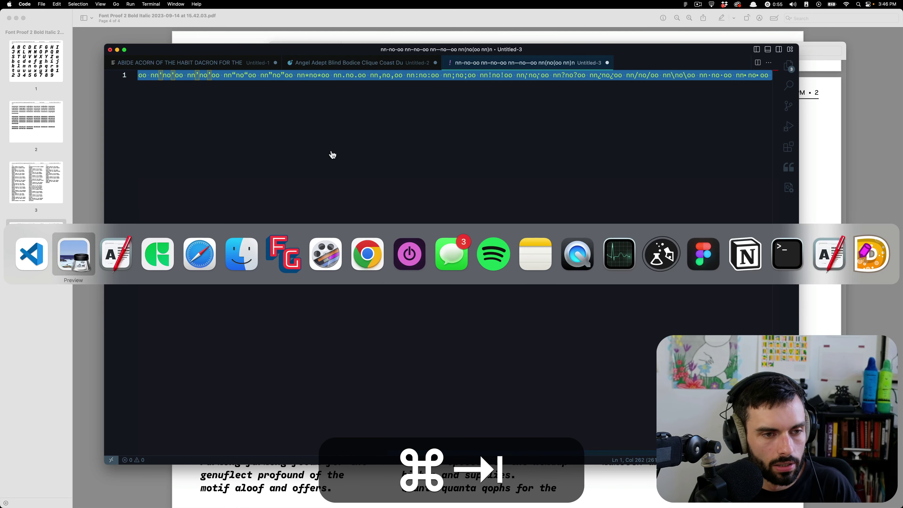
Step: Replace the nono punctuation strings at the end of the Basic Spacing content with the copied shorter strings
double_click(393, 254)
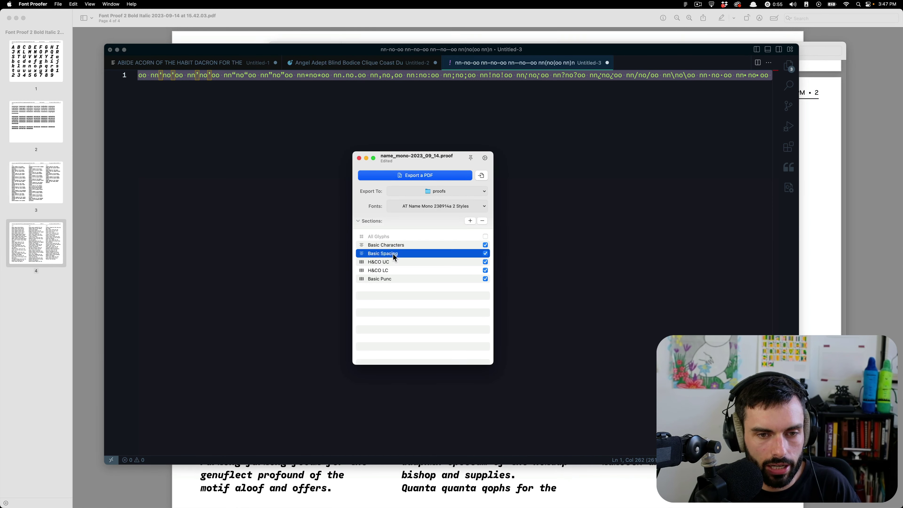
click(559, 325)
key(super+a)
key(super+v)
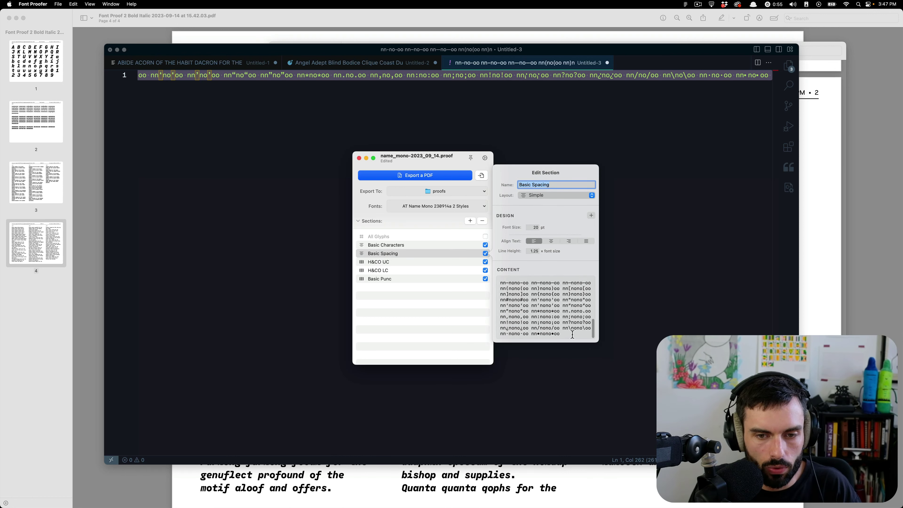
click(543, 316)
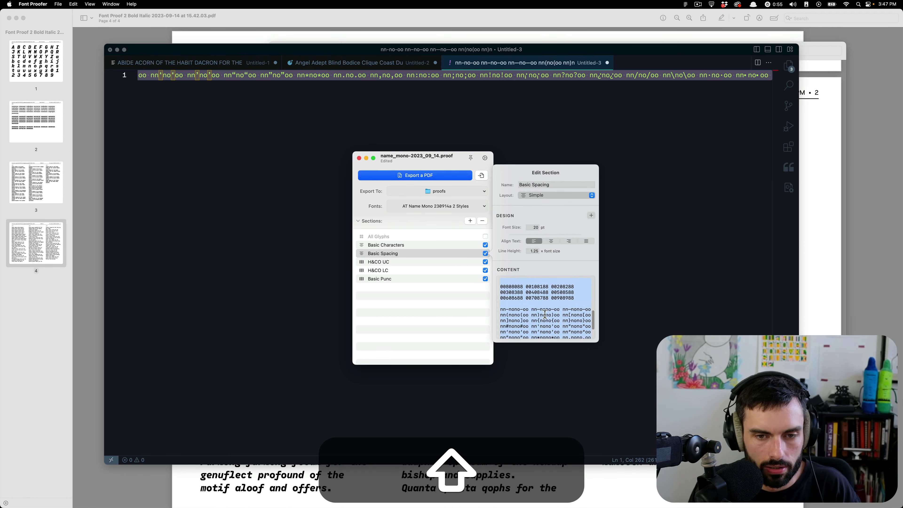
key(shift+Down)
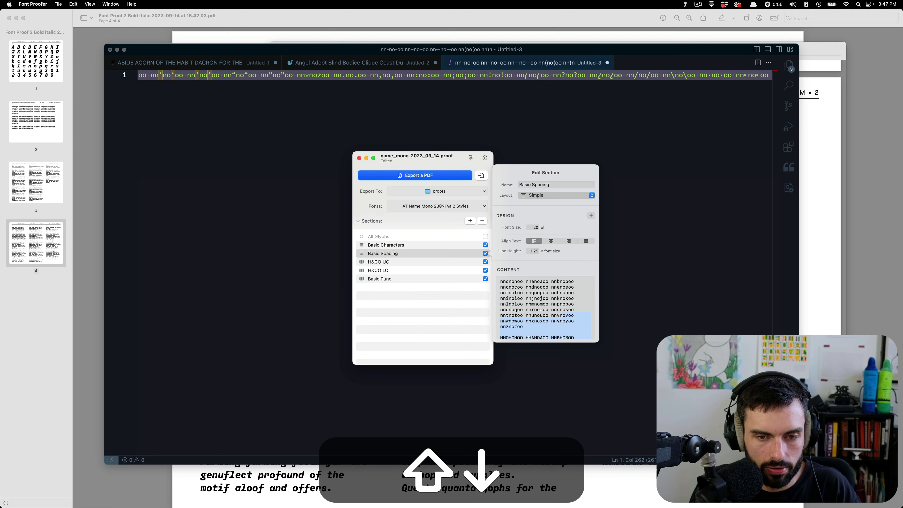
key(shift+Down)
key(shift+Down)
key(shift+Down)
key(shift+Down)
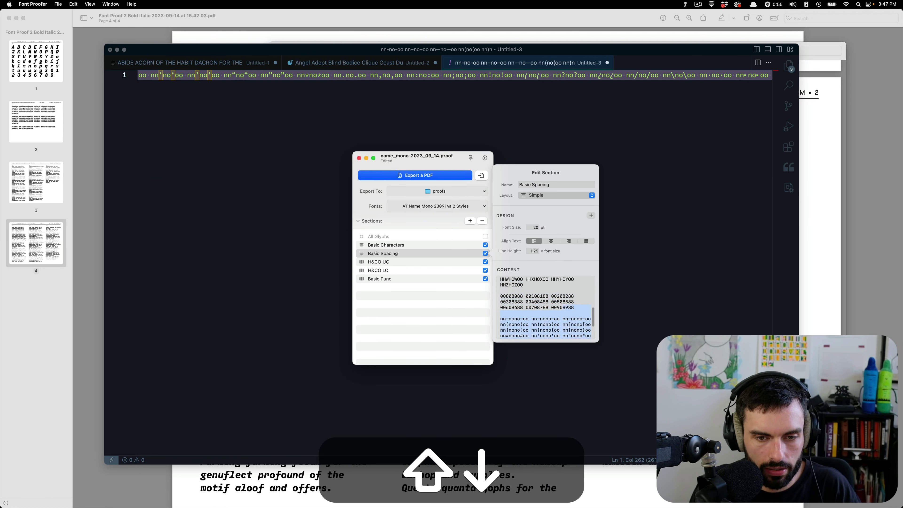
key(shift+super+Left)
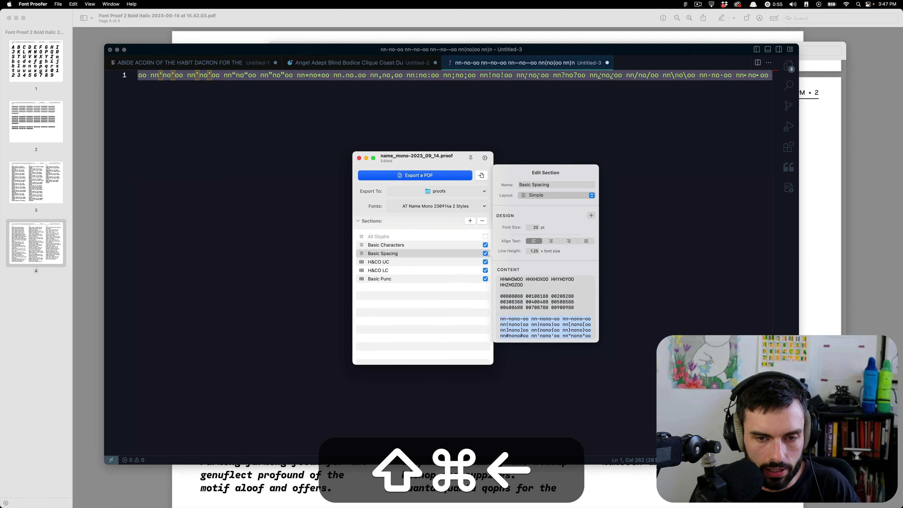
key(super+v)
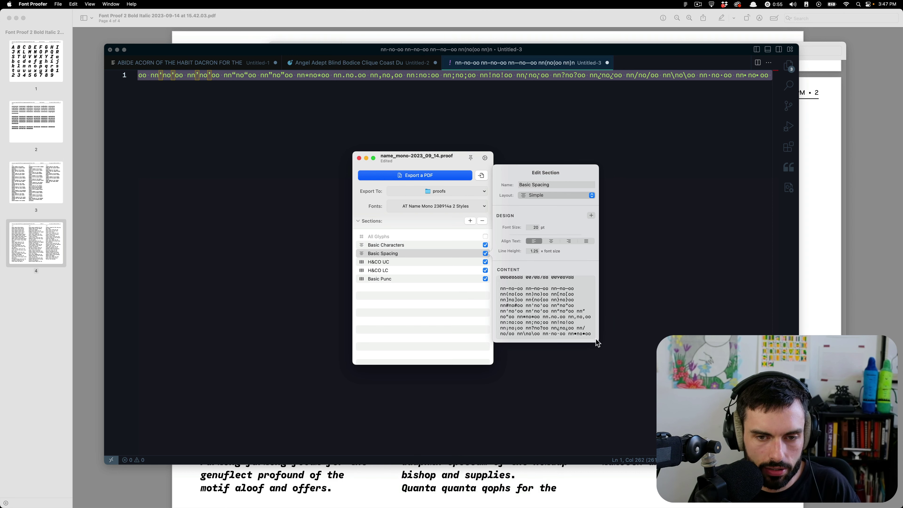
Step: Delete the Basic Punc section from the proof
click(411, 281)
click(414, 279)
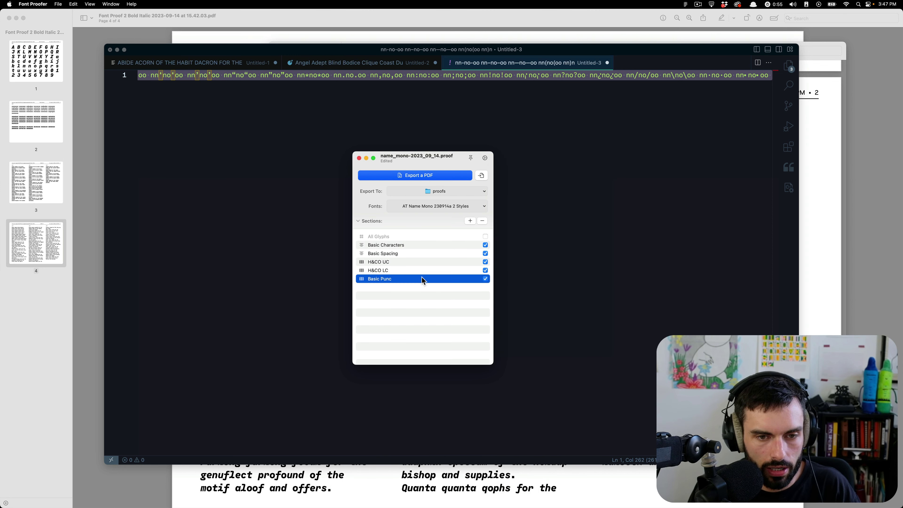
click(482, 221)
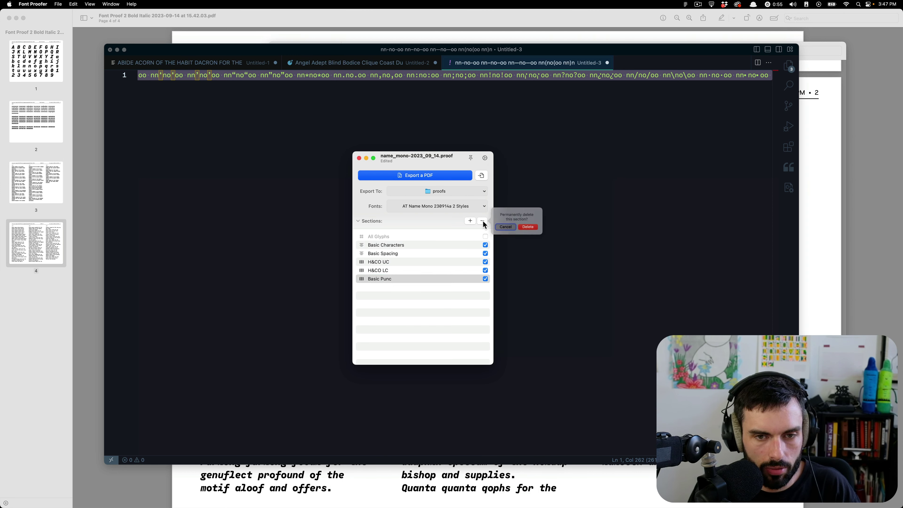
click(537, 229)
Step: Export the proof as a PDF again and check the shortened punctuation strings on its Basic Spacing page
click(439, 176)
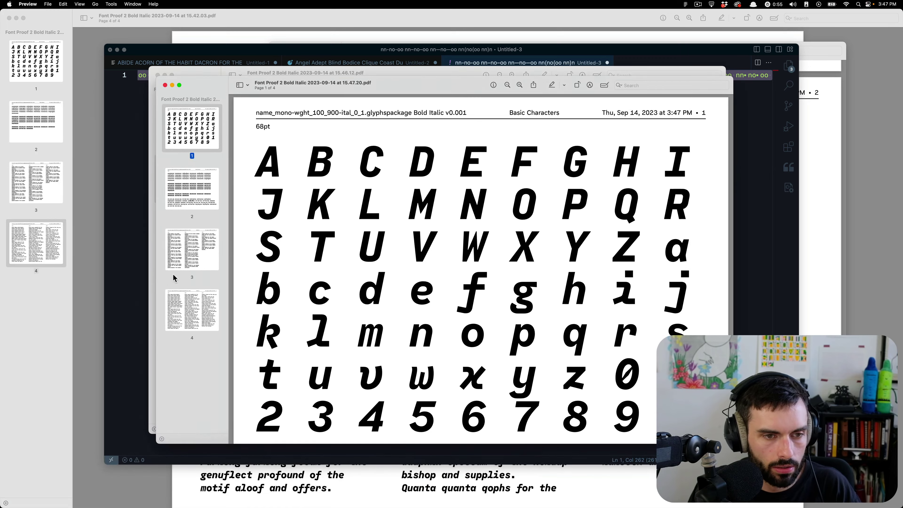
scroll(473, 320, down, 4)
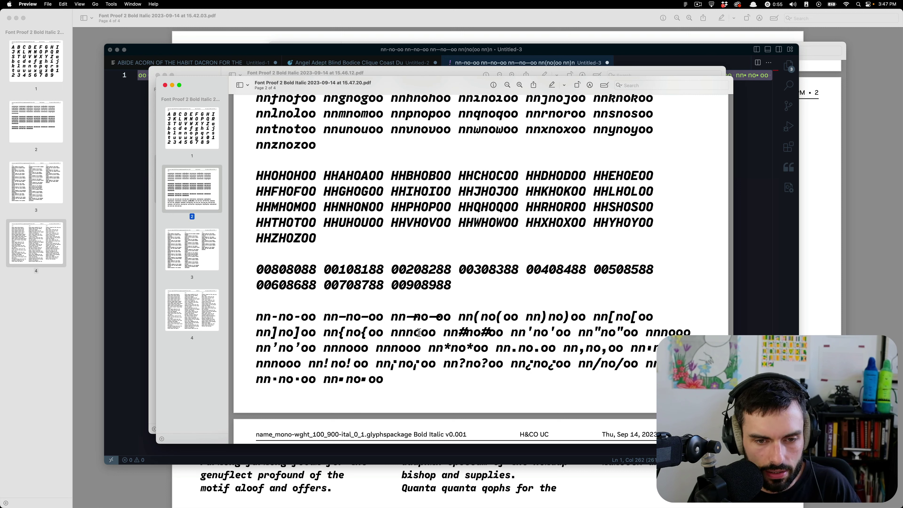
double_click(405, 332)
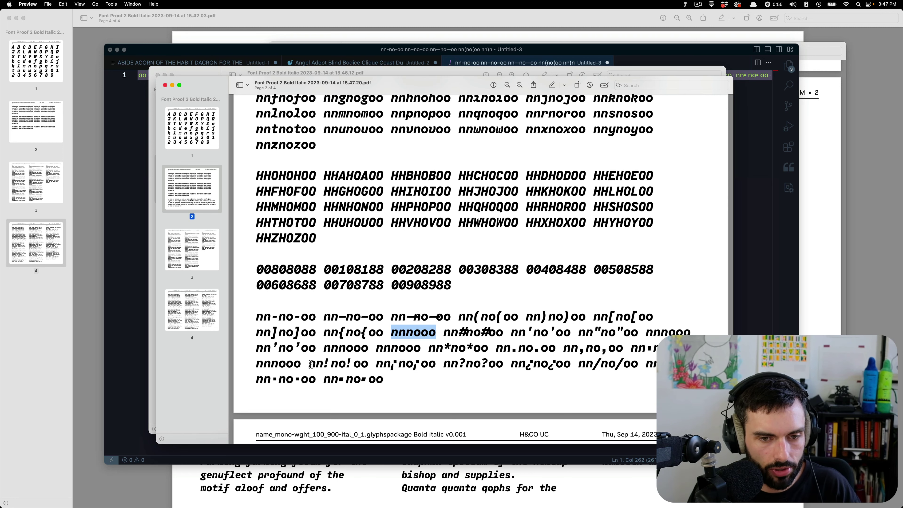
key(super+Tab)
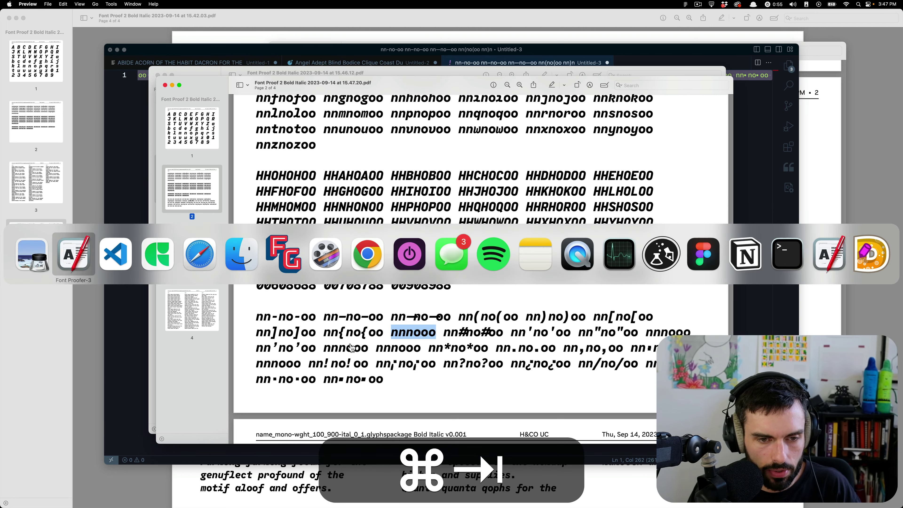
Step: Switch to VS Code and toggle word wrap so the whole line of punctuation strings can be read
key(super+Tab)
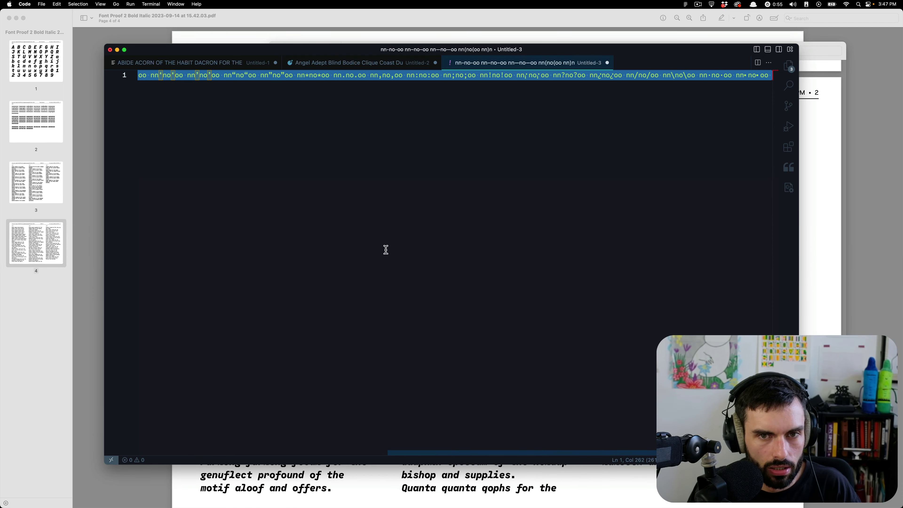
key(shift+super+p)
text(wr)
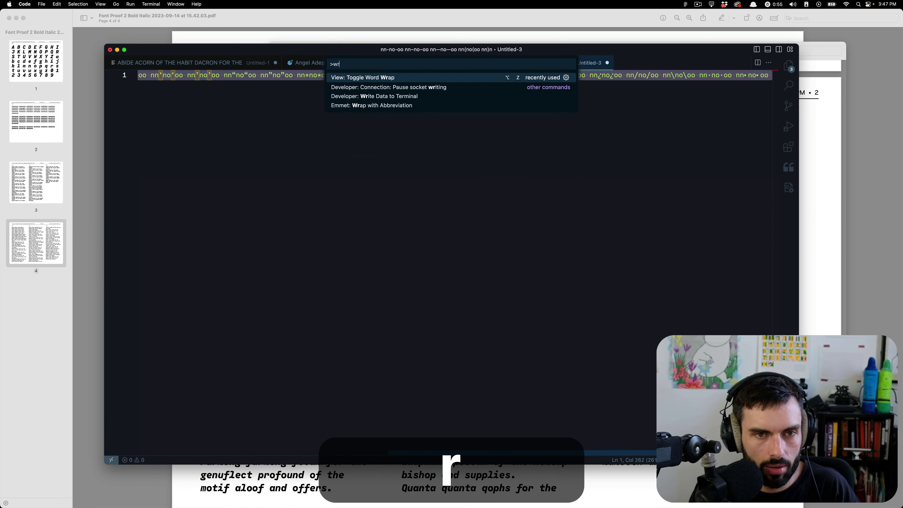
key(Return)
click(604, 290)
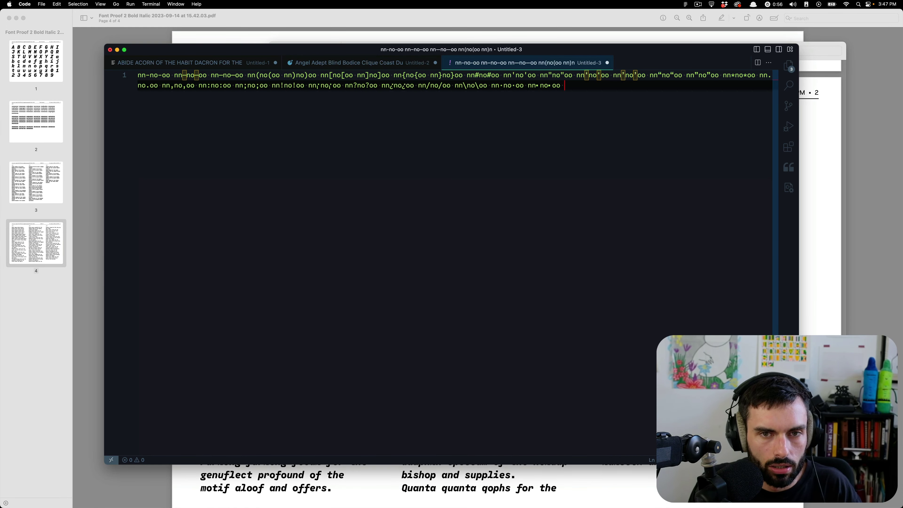
Step: Review the pages of the latest Bold Italic proof in Preview and close all open proof PDFs
key(super+Tab)
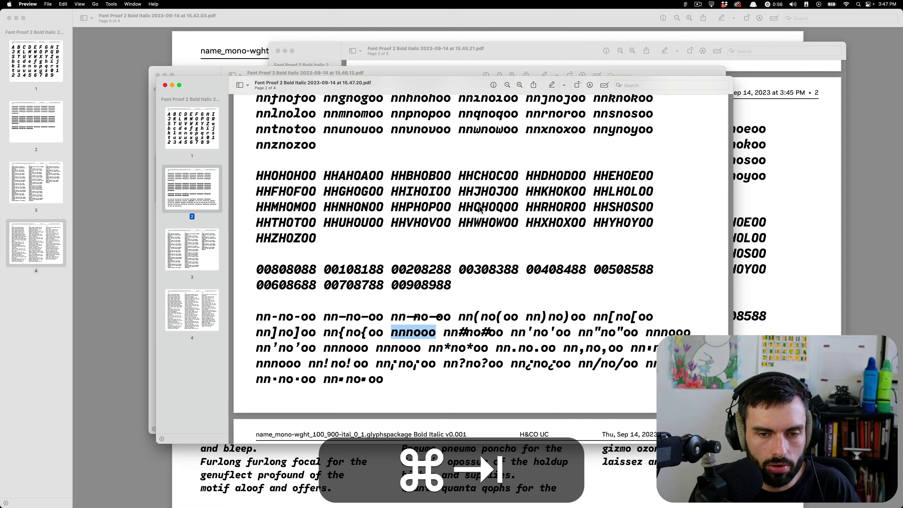
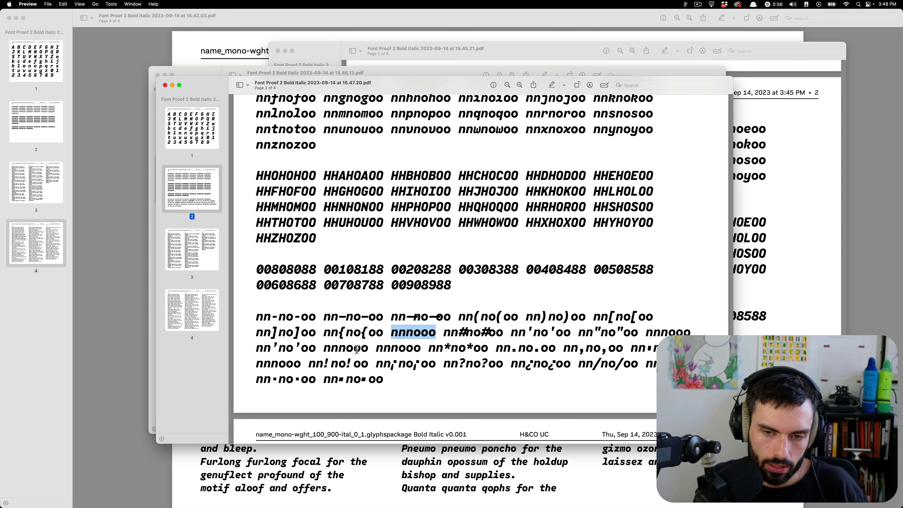
scroll(312, 374, down, 20)
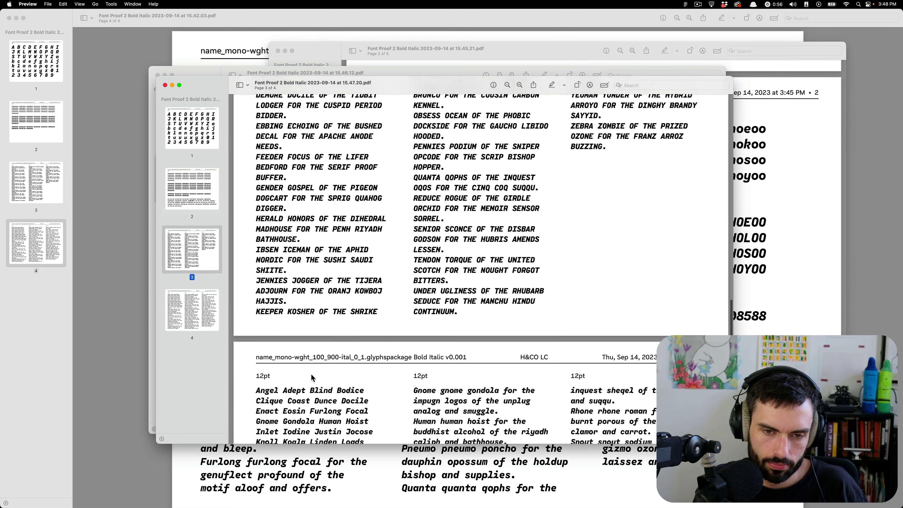
scroll(311, 374, up, 20)
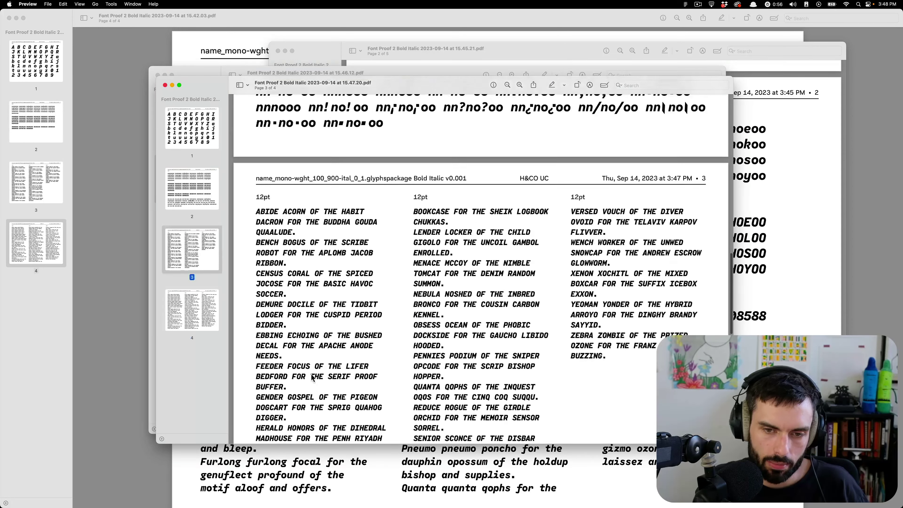
scroll(311, 377, up, 10)
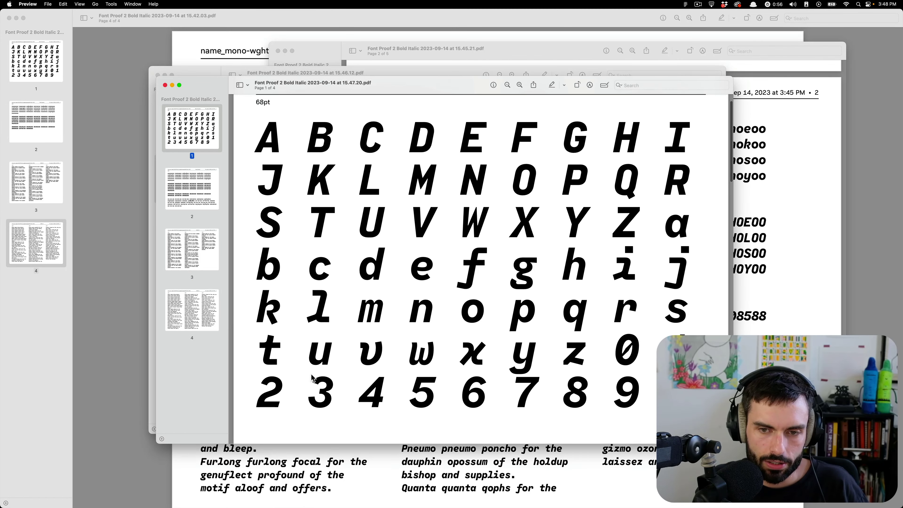
scroll(311, 377, up, 2)
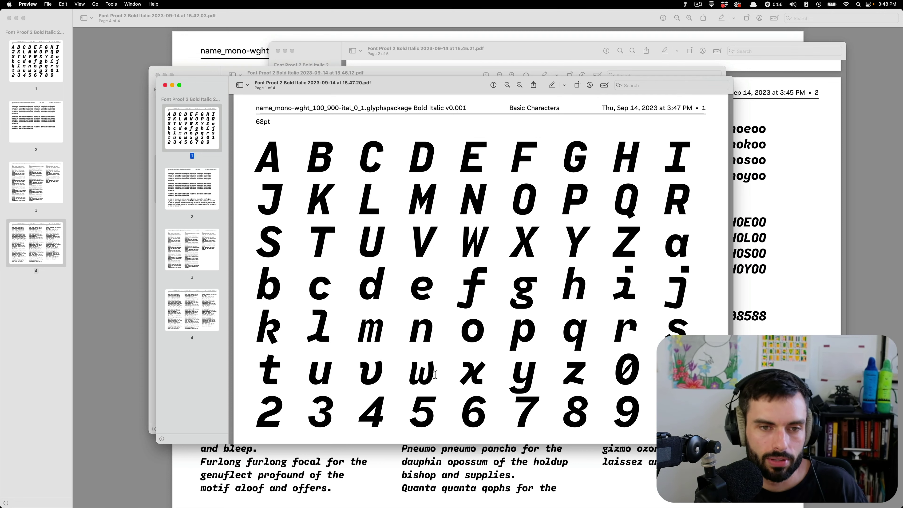
key(super+Tab)
key(super+Escape)
key(alt+super+w)
Step: In Font Proofer, add the Regular and Regular Italic exports of AT Name Mono 230914a to the fonts to proof
key(super+Tab)
key(super+Tab)
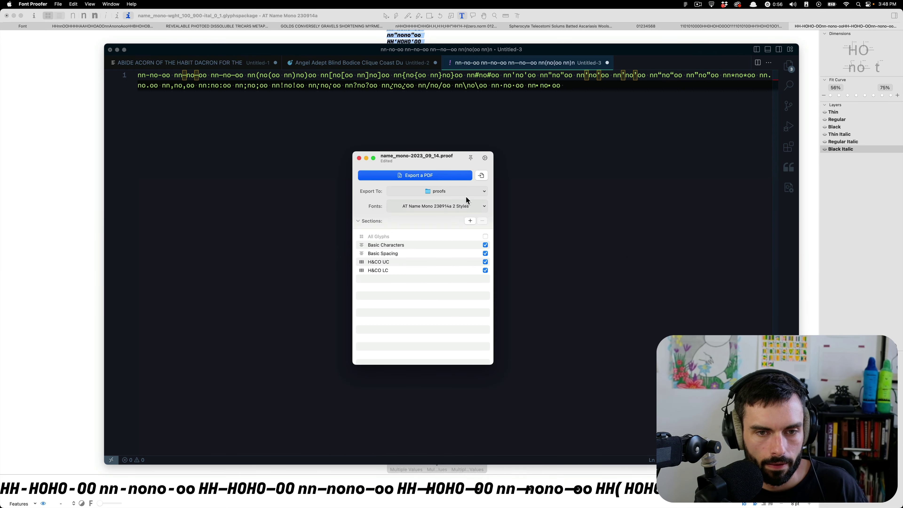
click(464, 206)
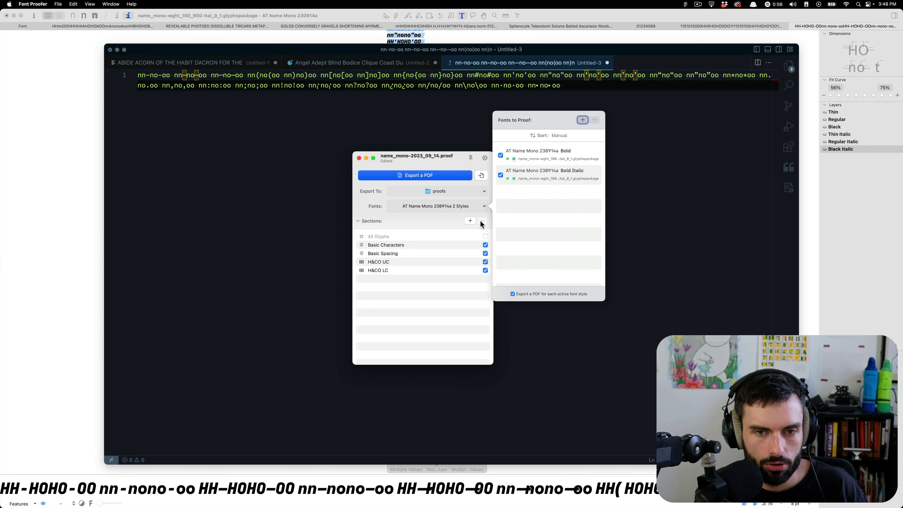
click(583, 121)
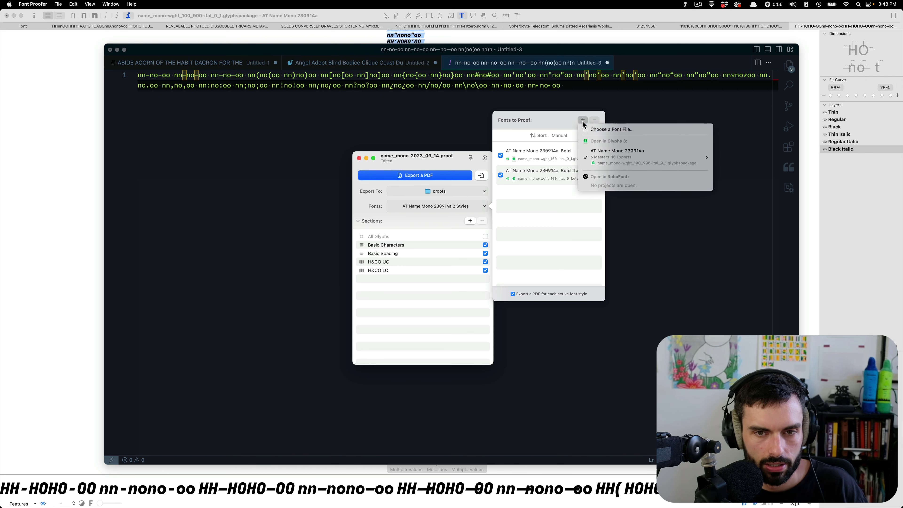
mouse_move(615, 167)
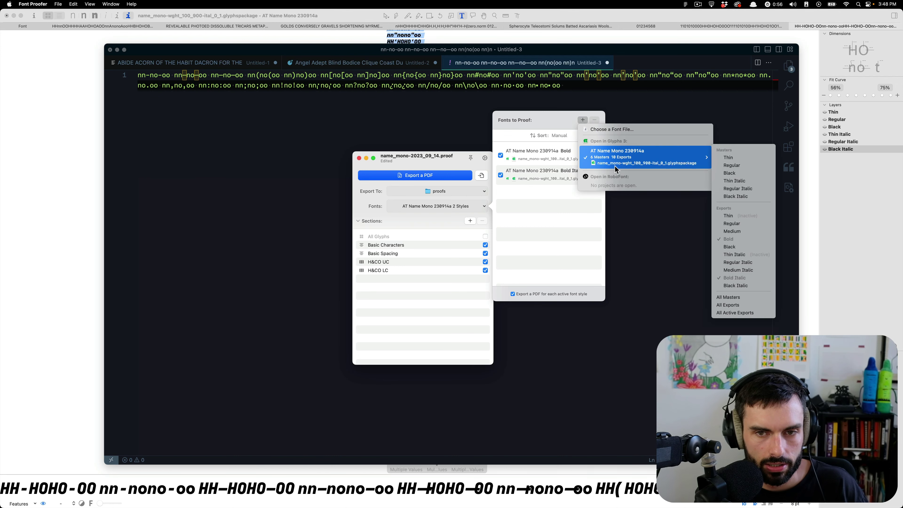
click(743, 223)
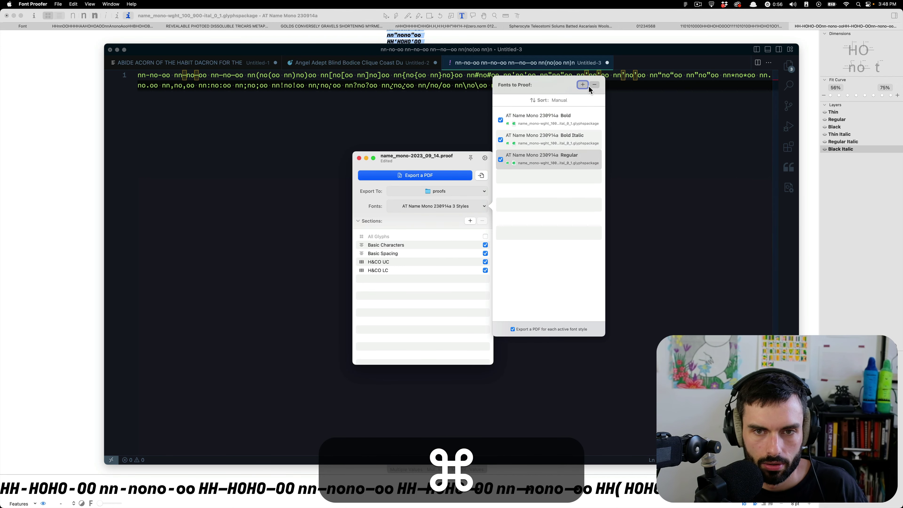
click(582, 85)
mouse_move(623, 118)
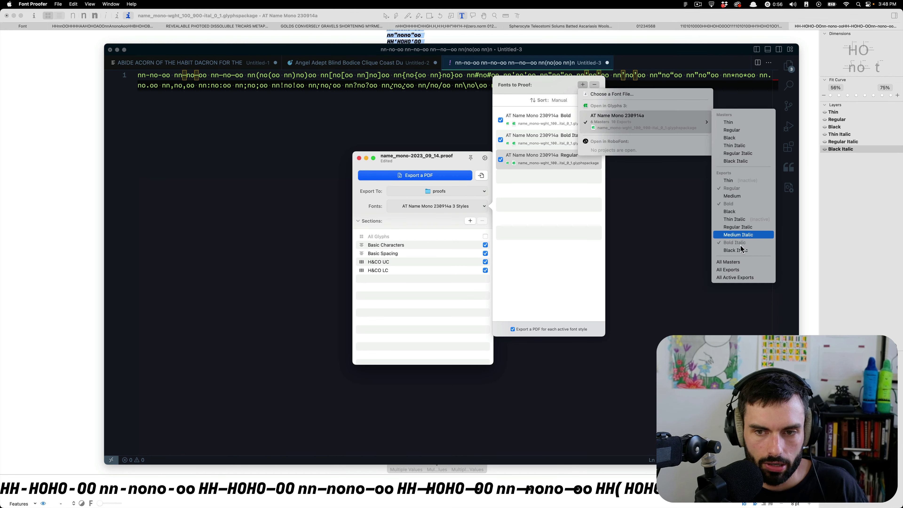
click(743, 230)
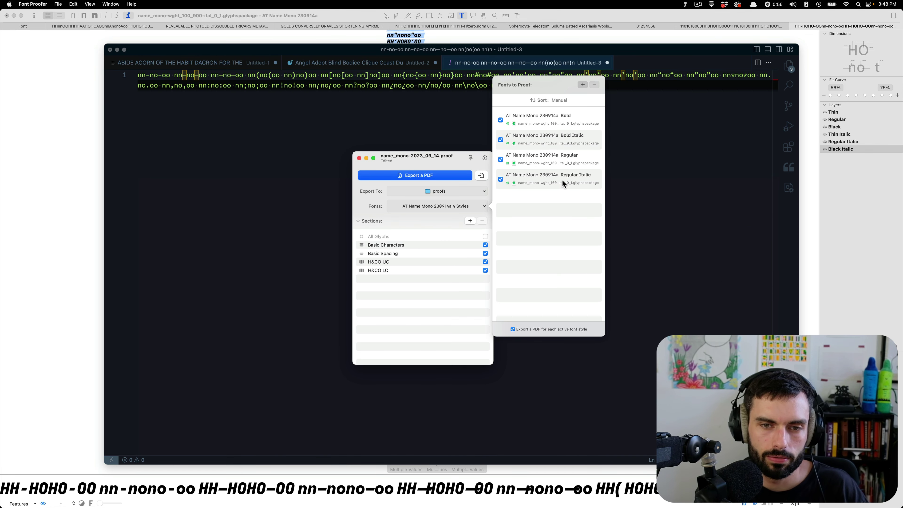
click(442, 299)
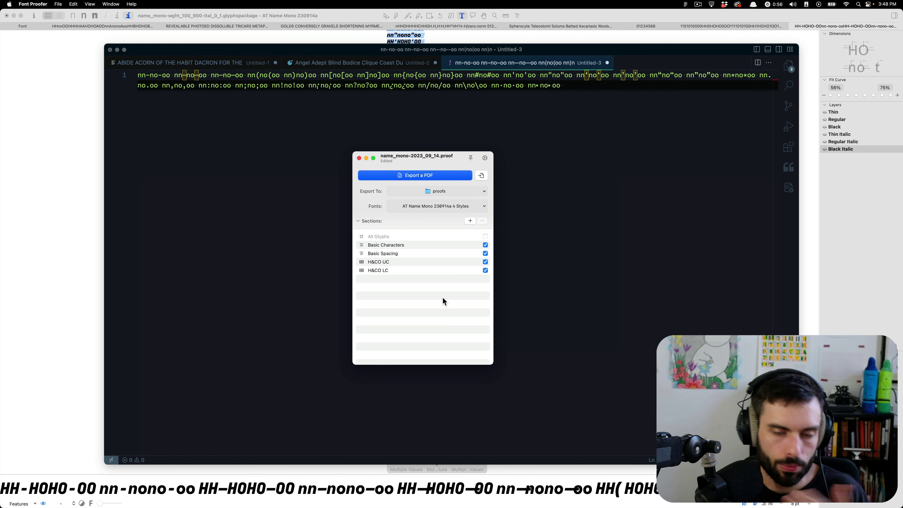
Step: Export a single proof PDF with per-style export turned off and AT Name Mono 230914a Regular as the default font
click(487, 160)
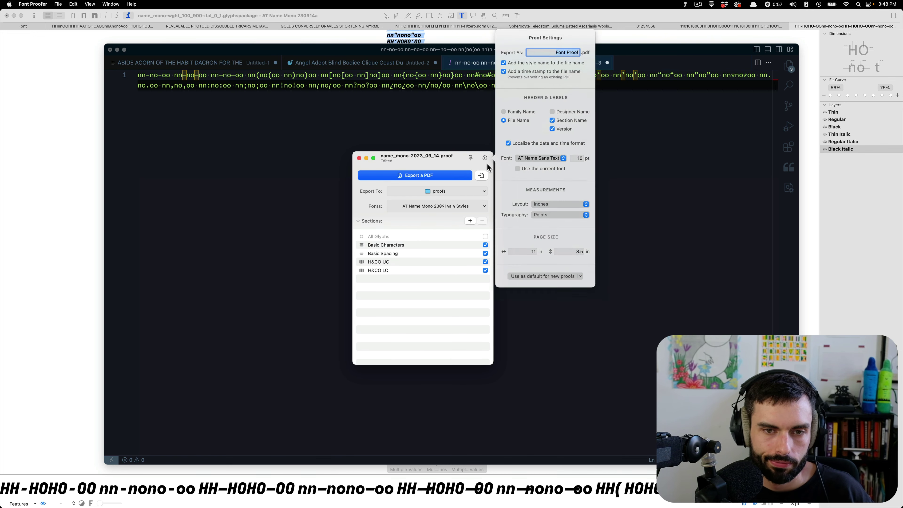
click(453, 203)
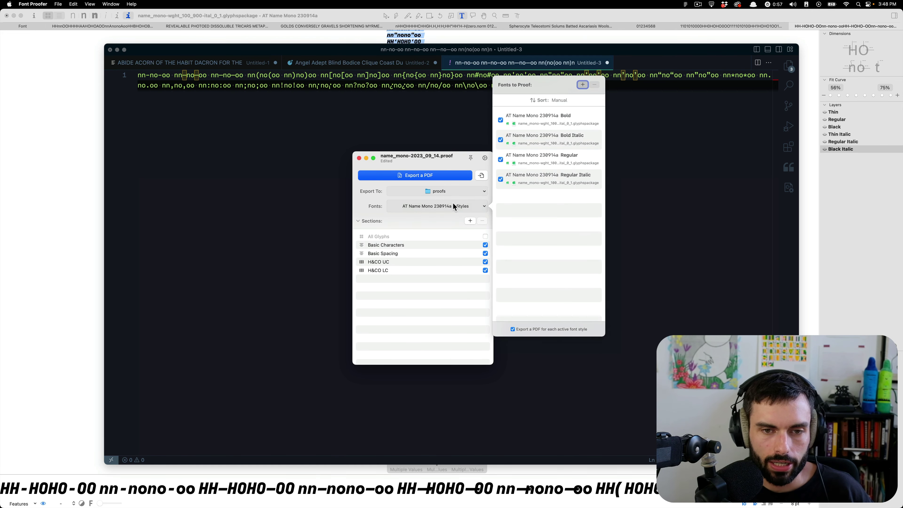
click(551, 328)
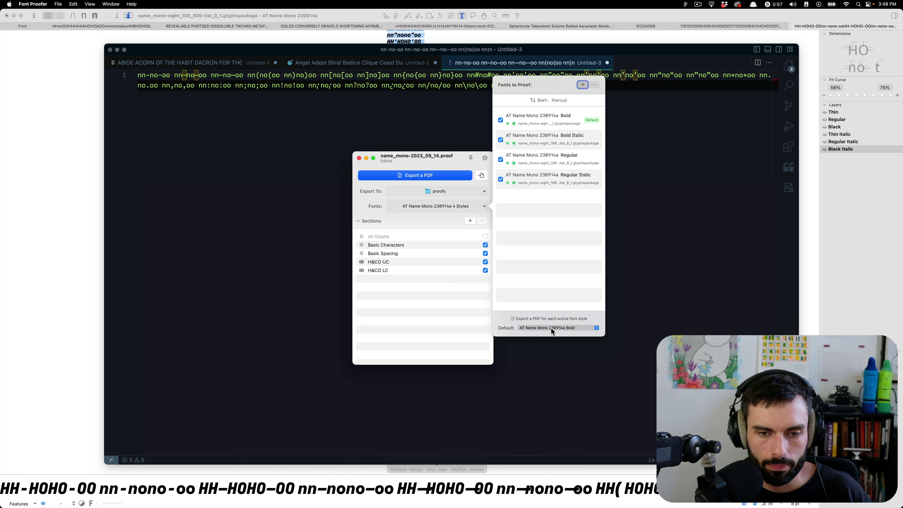
click(554, 327)
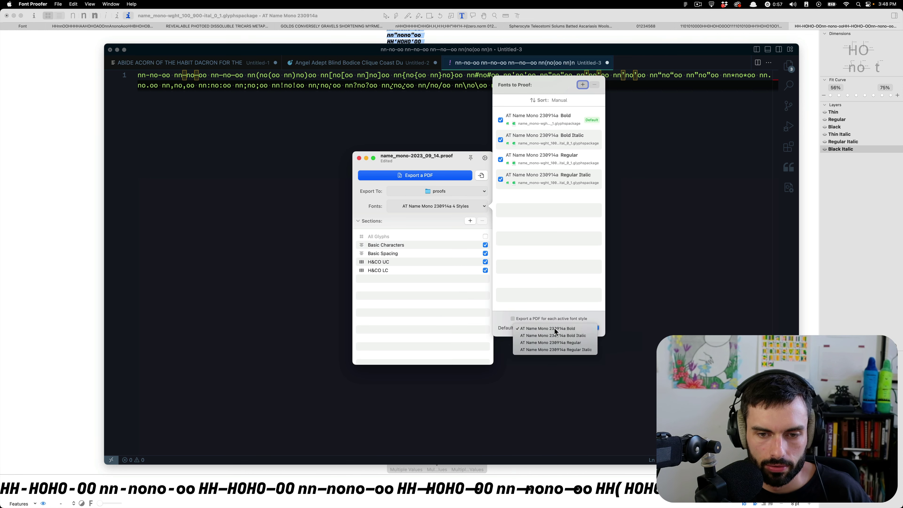
click(546, 342)
click(430, 286)
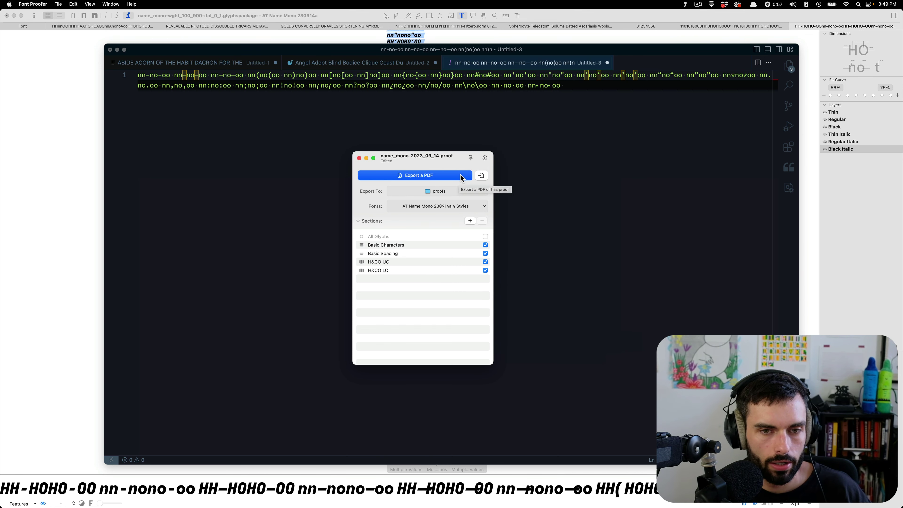
click(451, 176)
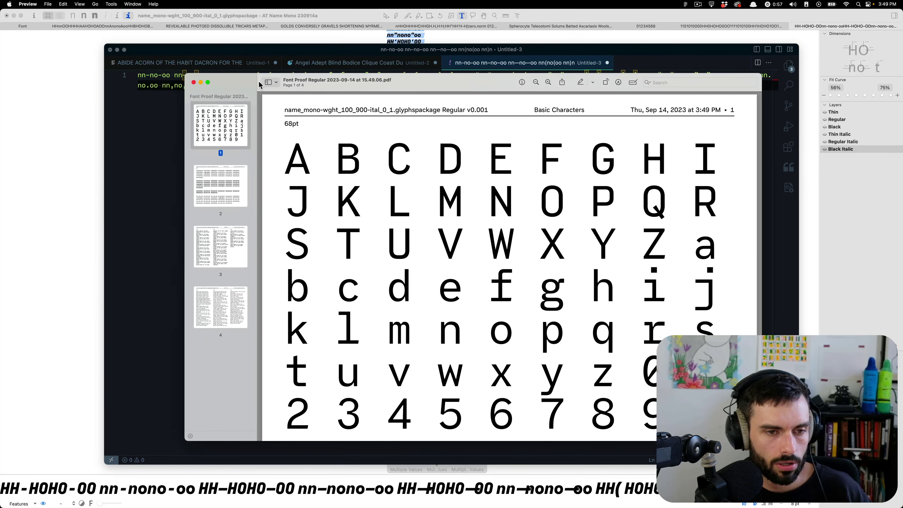
click(193, 82)
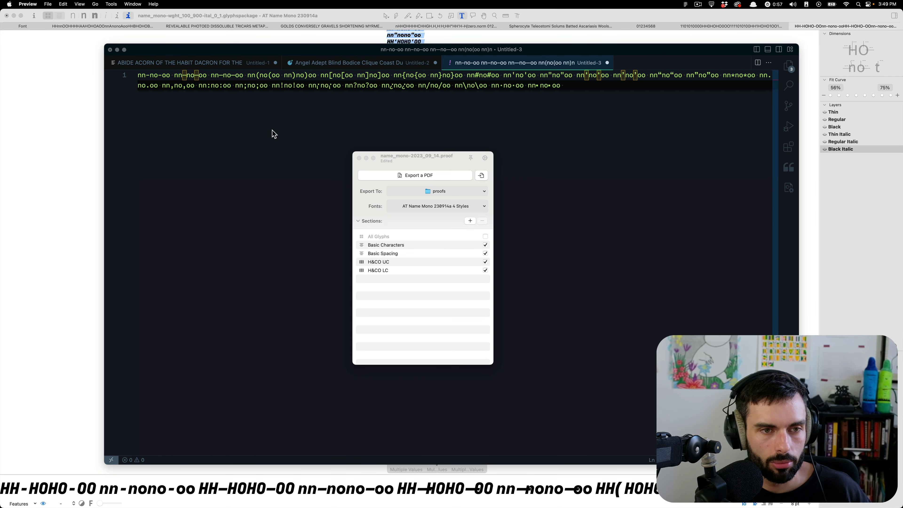
Step: Turn exporting a PDF for each active font style back on
click(458, 203)
click(456, 206)
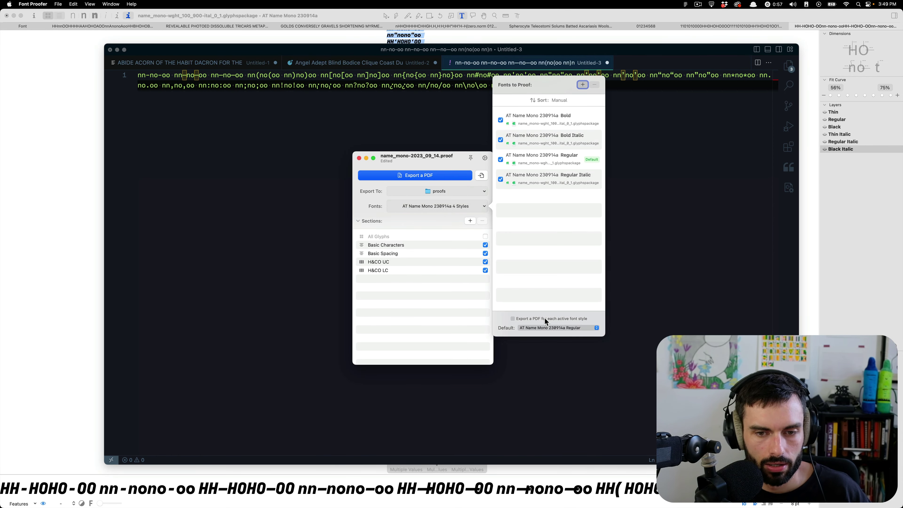
click(546, 319)
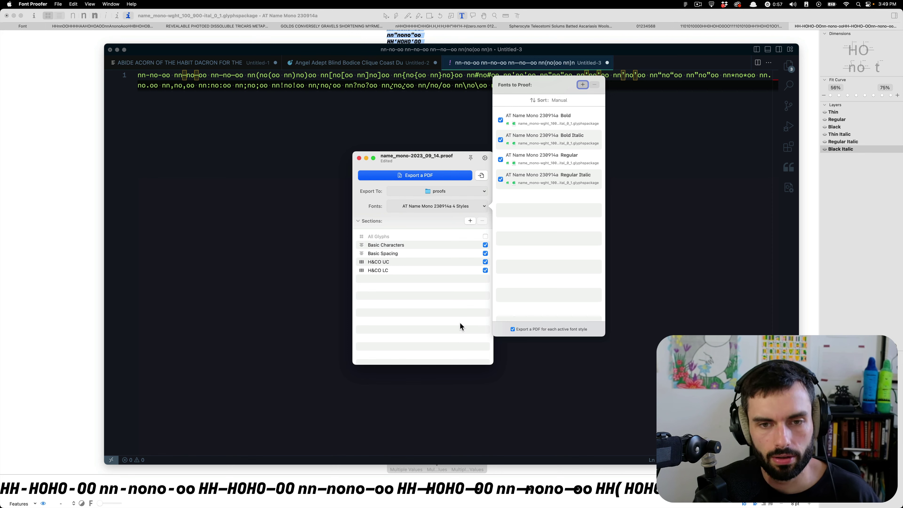
click(437, 323)
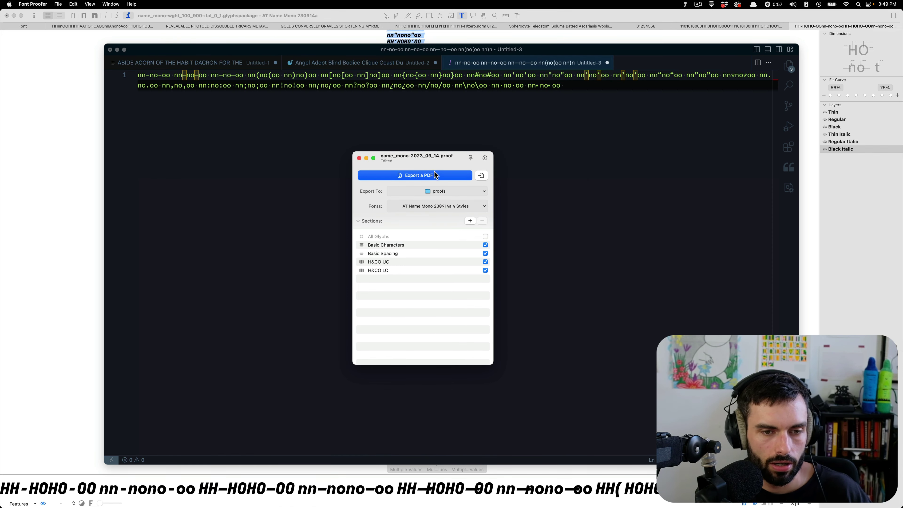
Step: Switch to Finder and delete all previously exported Font Proof PDFs from the proofs folder, keeping name_mono-2023_09_14.proof
key(super+Tab)
key(super+Tab)
key(super+Tab)
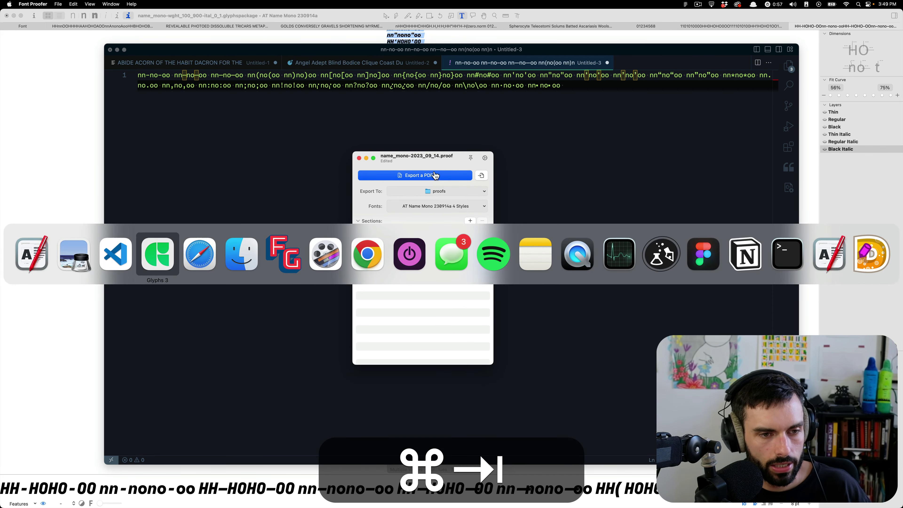
key(super+Tab)
key(super+Tab)
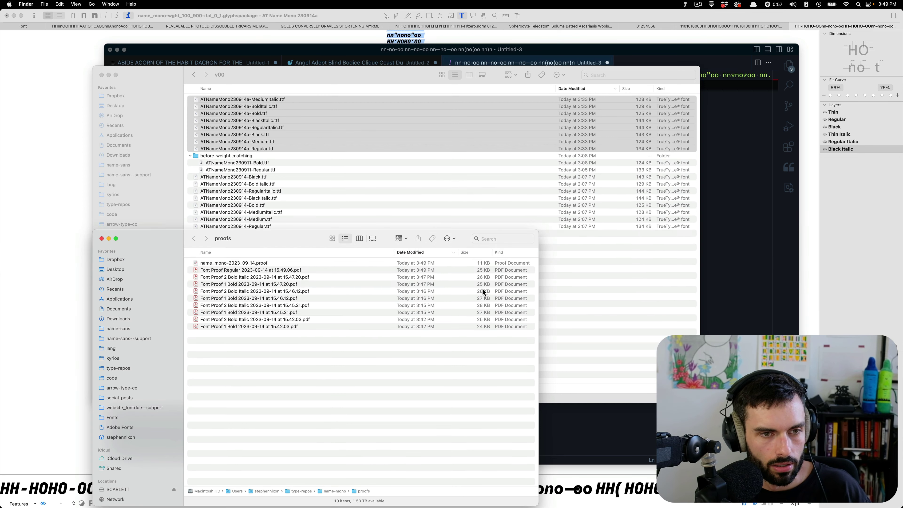
click(419, 278)
click(367, 270)
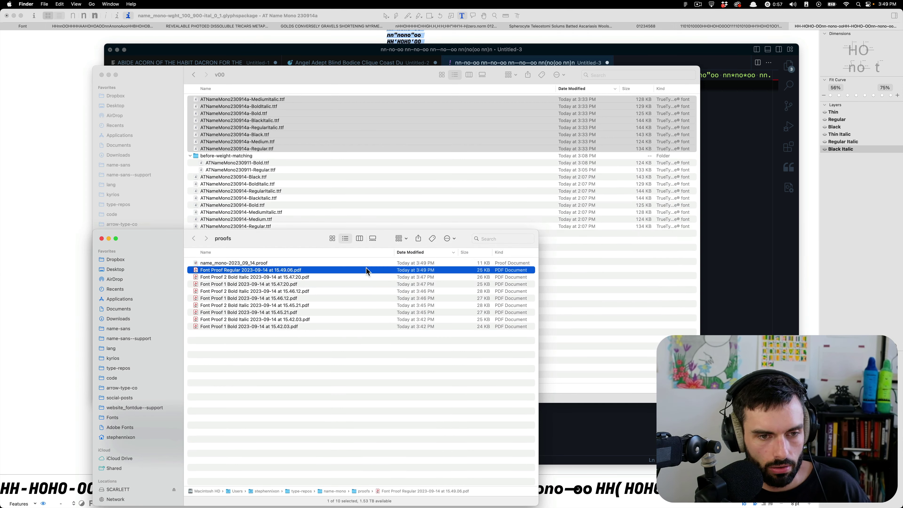
shift+click(314, 325)
key(shift+super+BackSpace)
Step: Export the proof from Font Proofer as PDFs of all four styles, and return to the proofs folder in Finder
key(super+Tab)
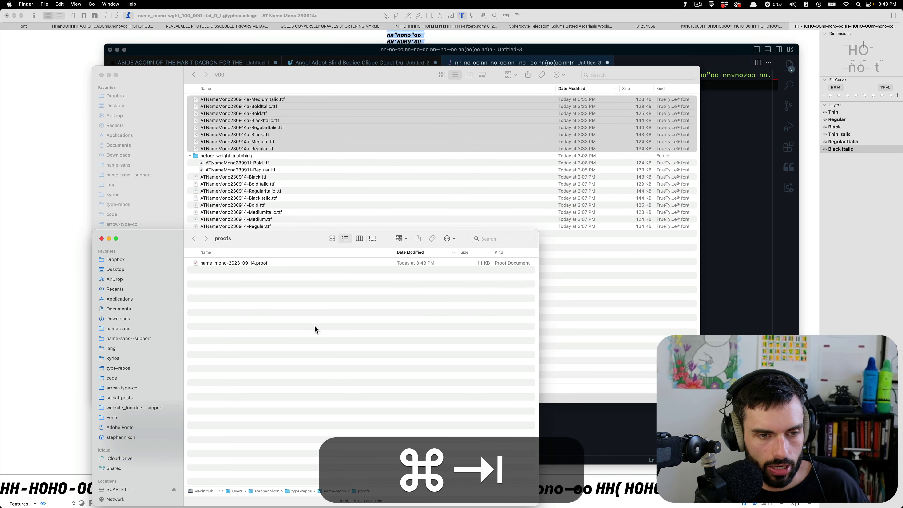
click(448, 176)
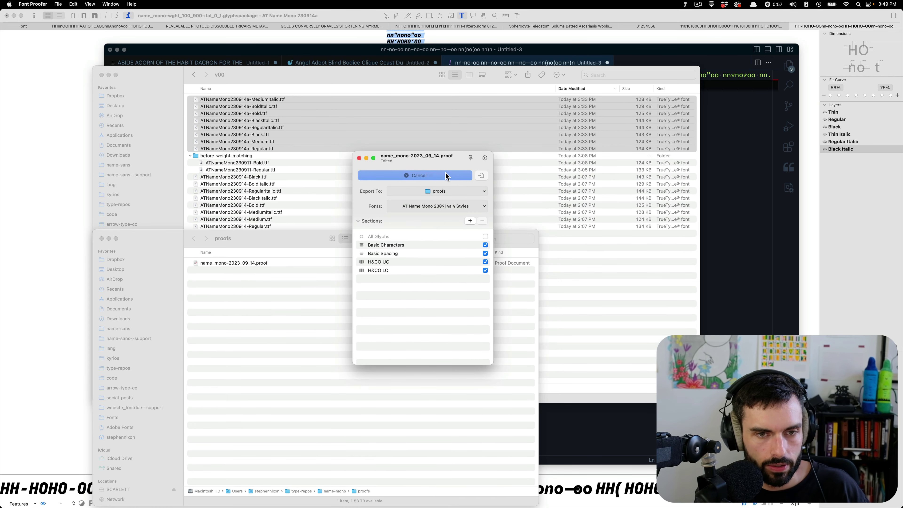
click(270, 352)
Step: Combine the four exported Font Proof PDFs in the proofs folder into one PDF
drag(277, 310, 273, 272)
right_click(275, 292)
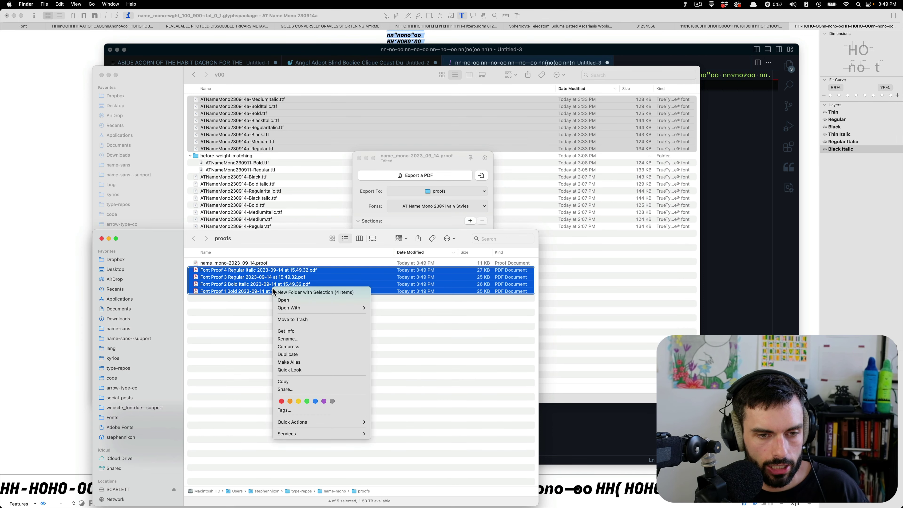
mouse_move(342, 422)
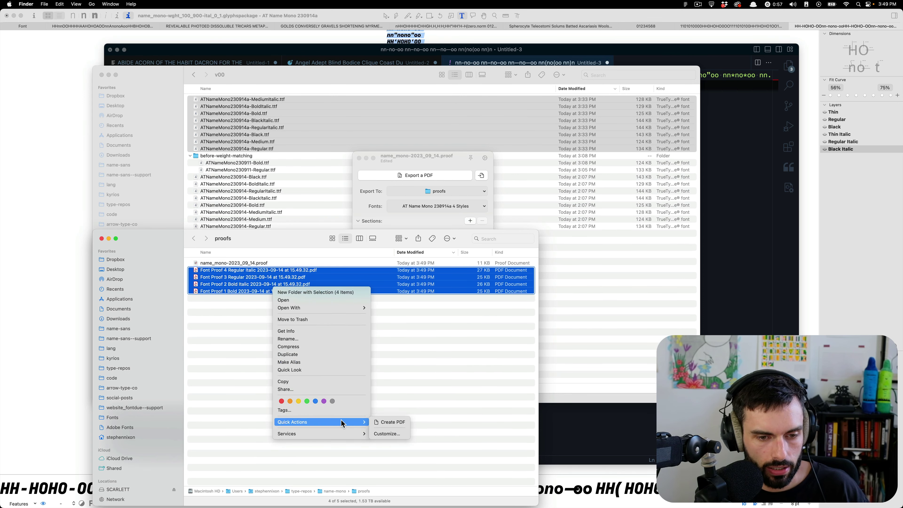
click(390, 423)
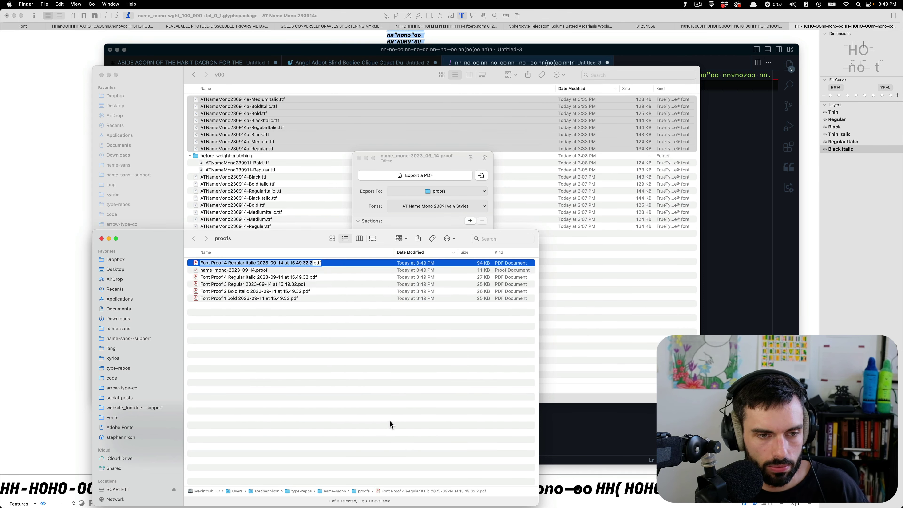
Step: Rename the combined PDF by replacing "Font Proof 4 Regular Italic" with "Name Mono RIBBI", keeping the date and time, and open it in Acrobat
key(Left)
key(alt+shift+Right)
key(alt+shift+Right)
key(alt+shift+Right)
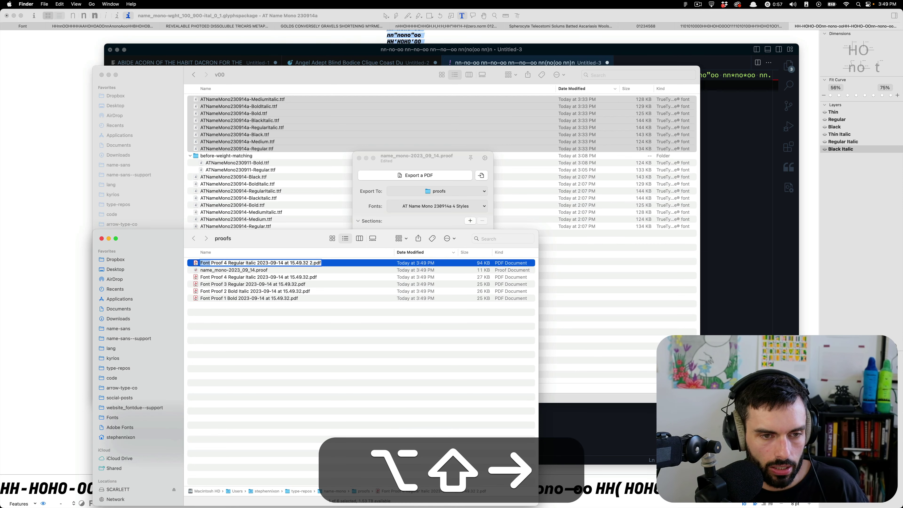
key(alt+shift+Right)
key(alt+shift+Right)
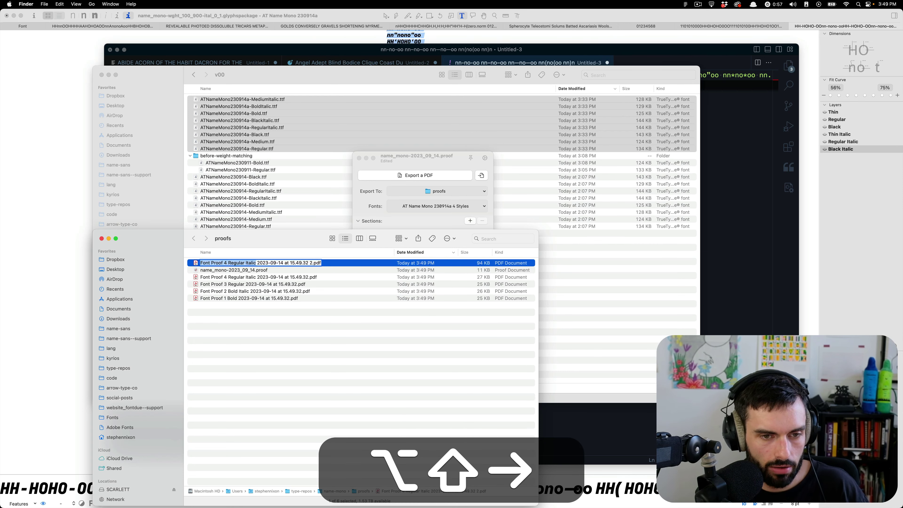
text(zname)
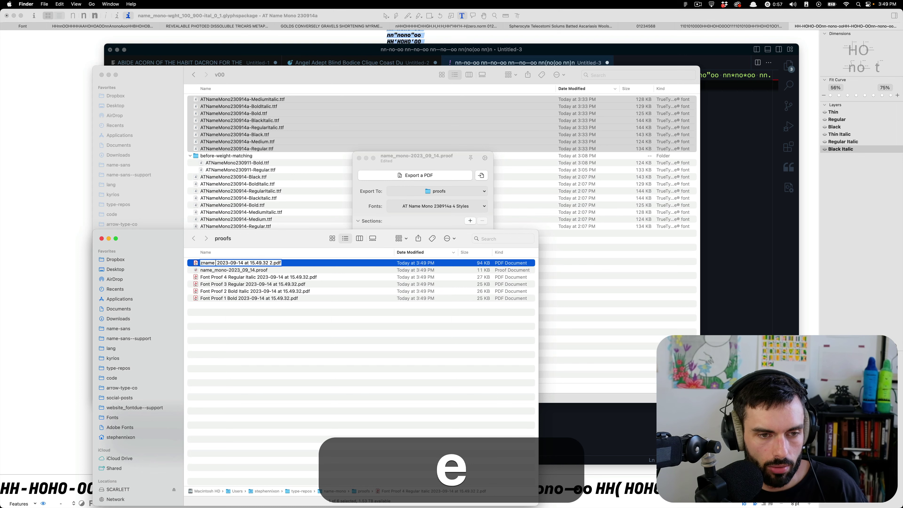
text(E)
key(alt+BackSpace)
text(N)
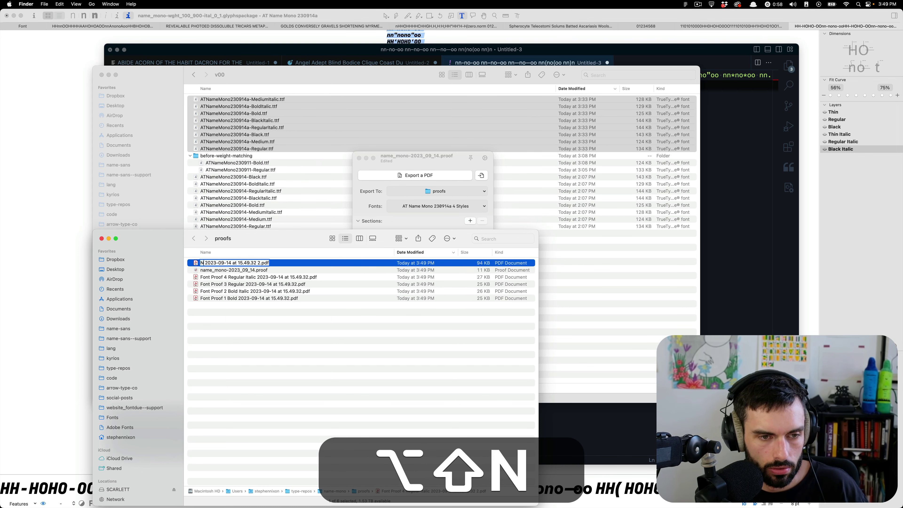
text(ame Mono)
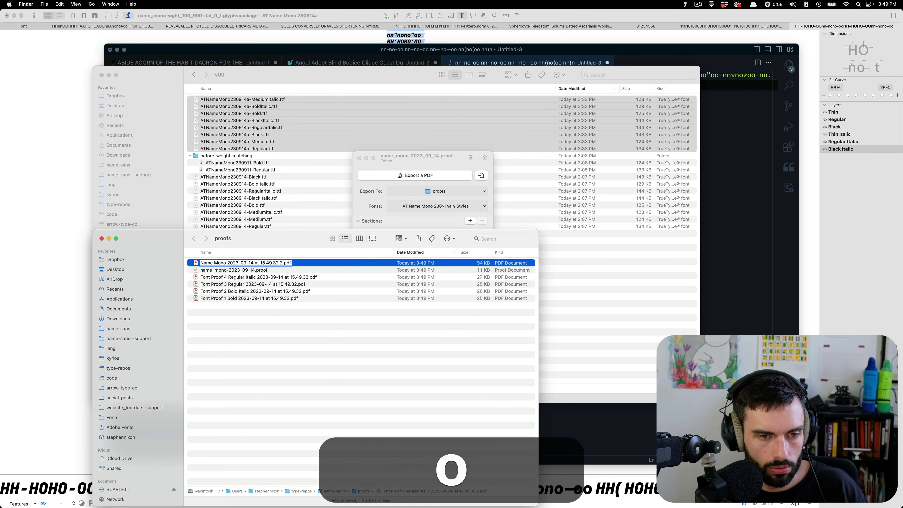
text( RIBBI)
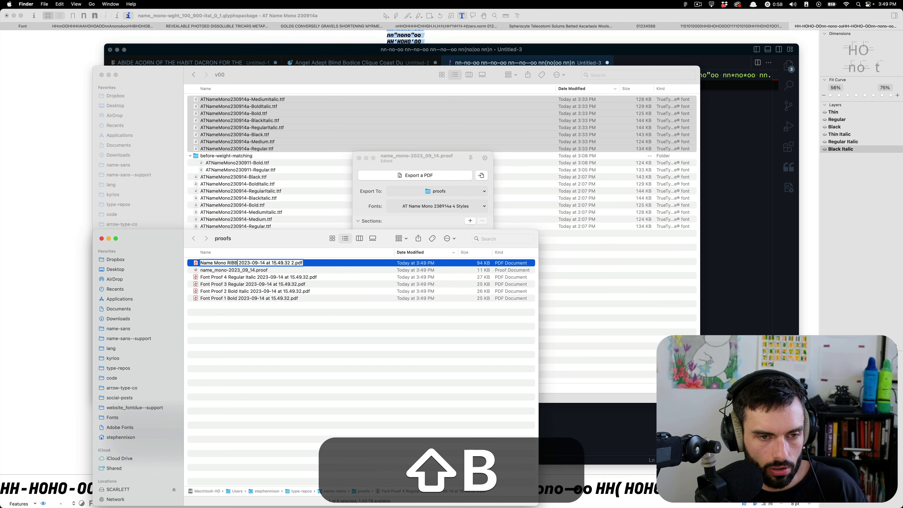
key(Return)
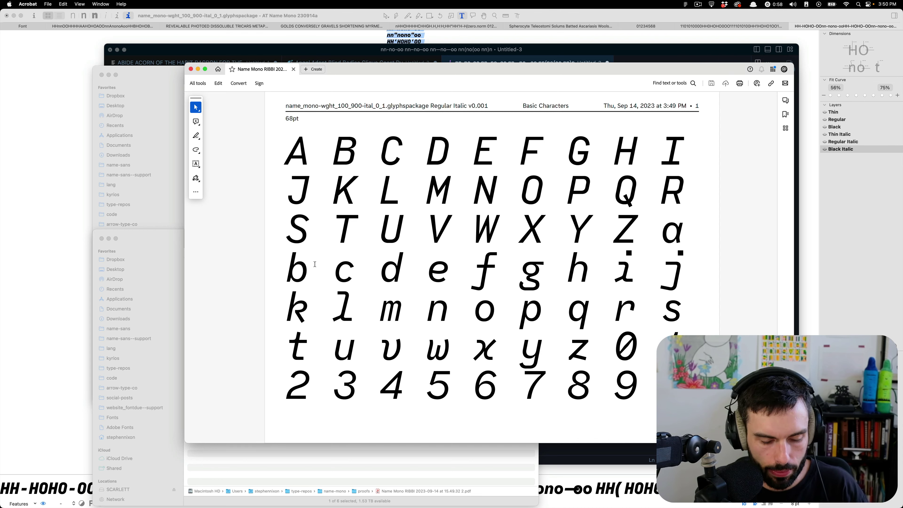
Step: Page back and forth through the combined proof in Acrobat to check the order of the font styles
key(Down)
key(Down)
key(Down)
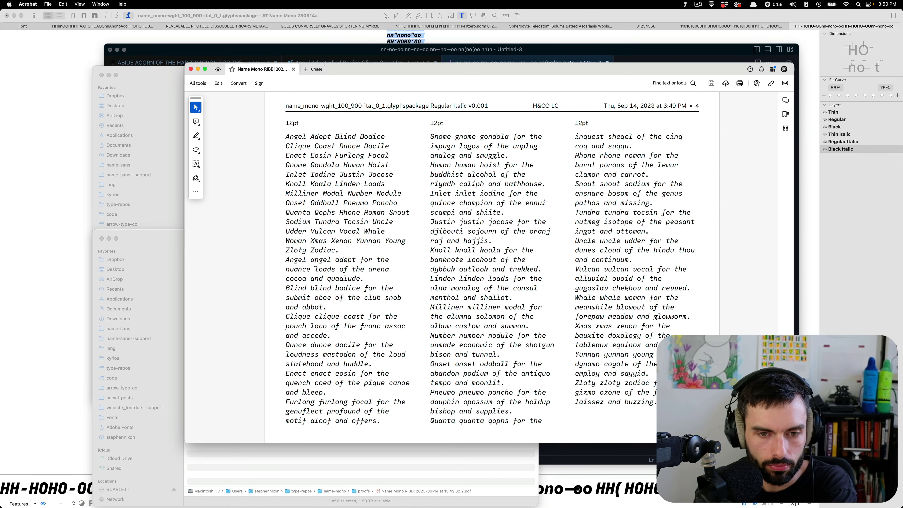
key(Down)
key(Down)
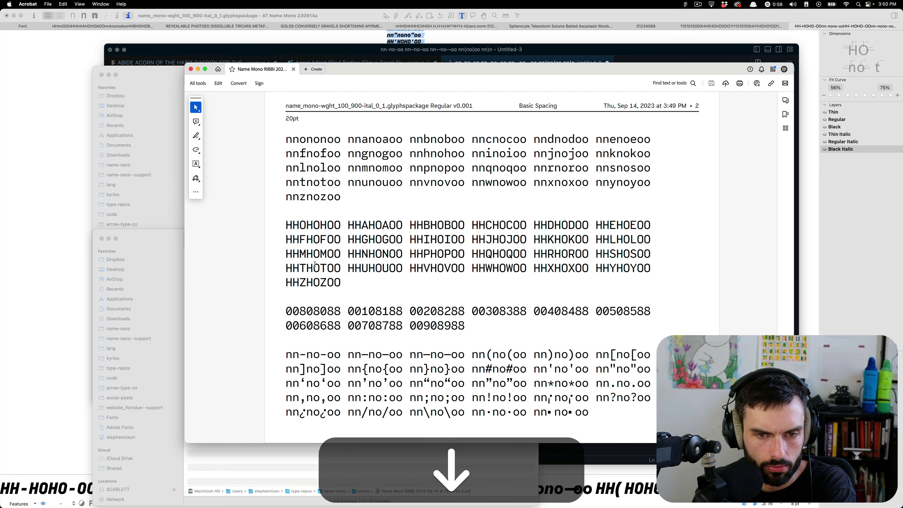
key(Down)
key(Up)
key(Up)
key(Up)
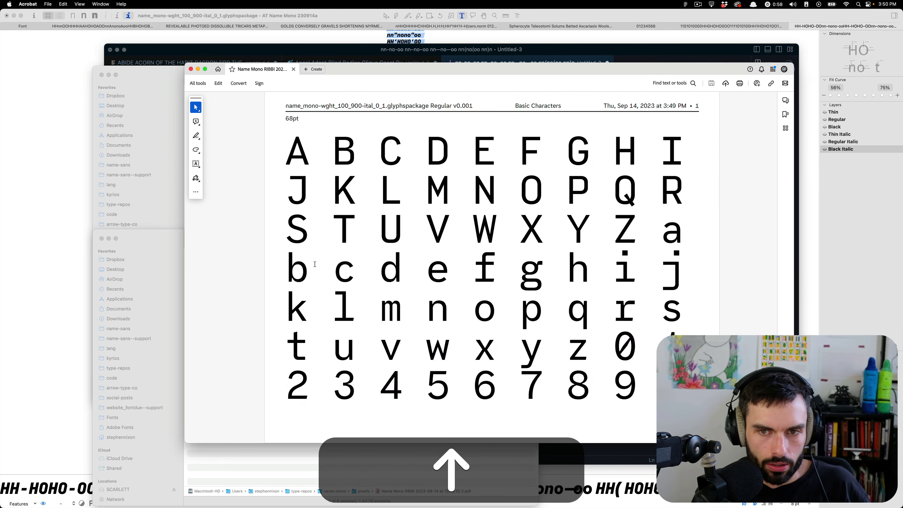
key(Up)
key(Up)
key(Up)
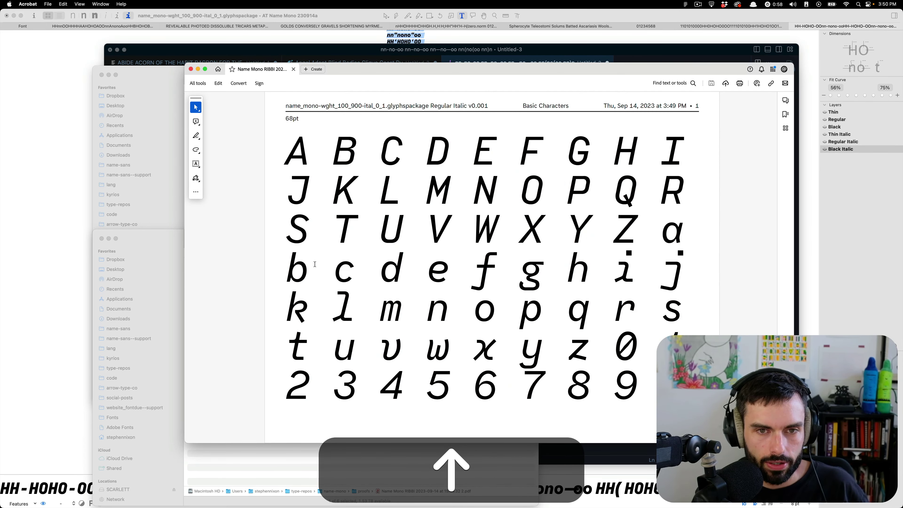
key(Down)
key(Down)
key(Down)
key(Down)
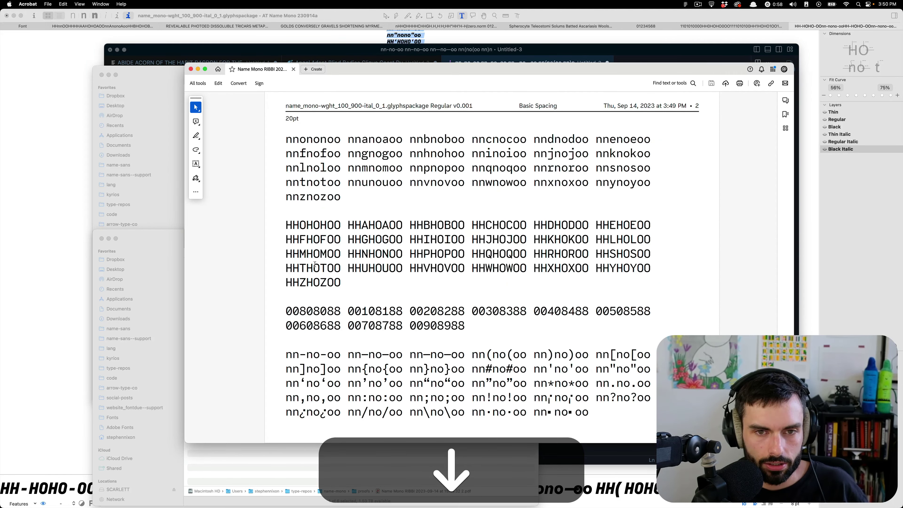
key(Down)
key(Down)
key(Down)
key(Down)
key(Down)
key(Down)
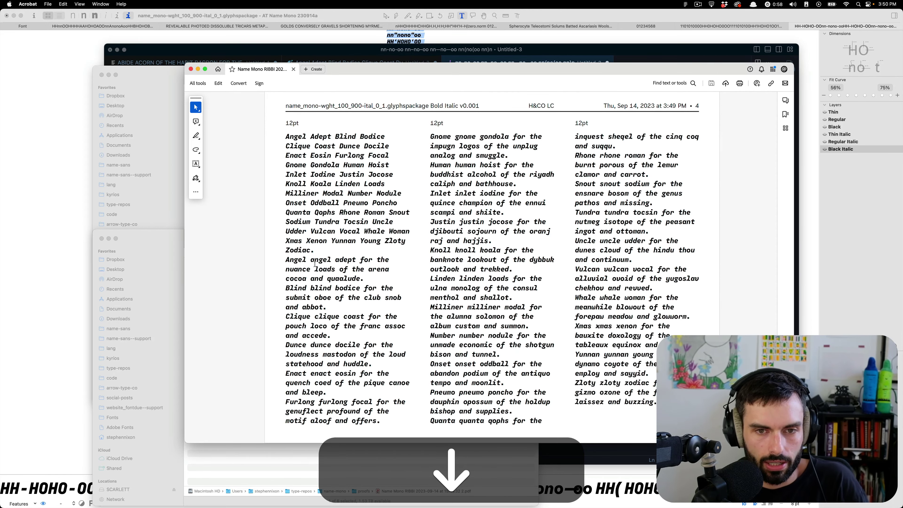
key(Down)
Step: Return to Finder and sort the proofs folder by name in ascending order
key(super+Tab)
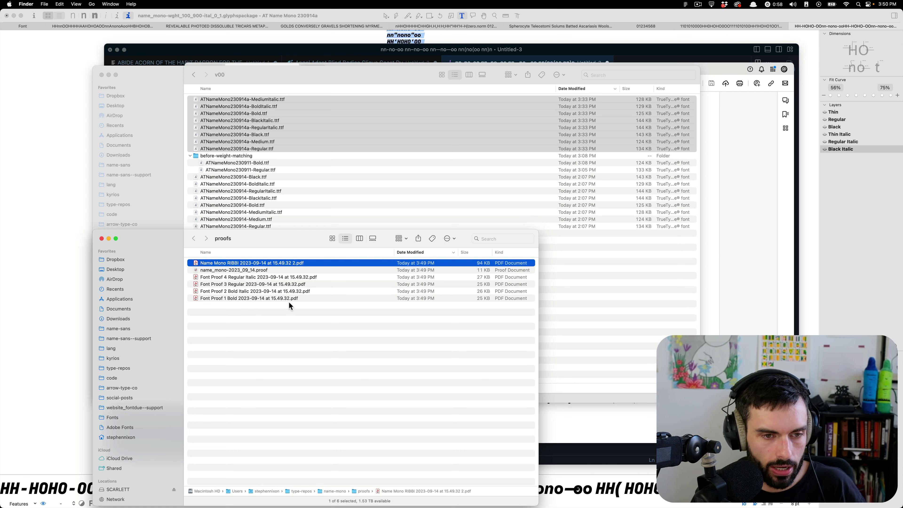
click(382, 253)
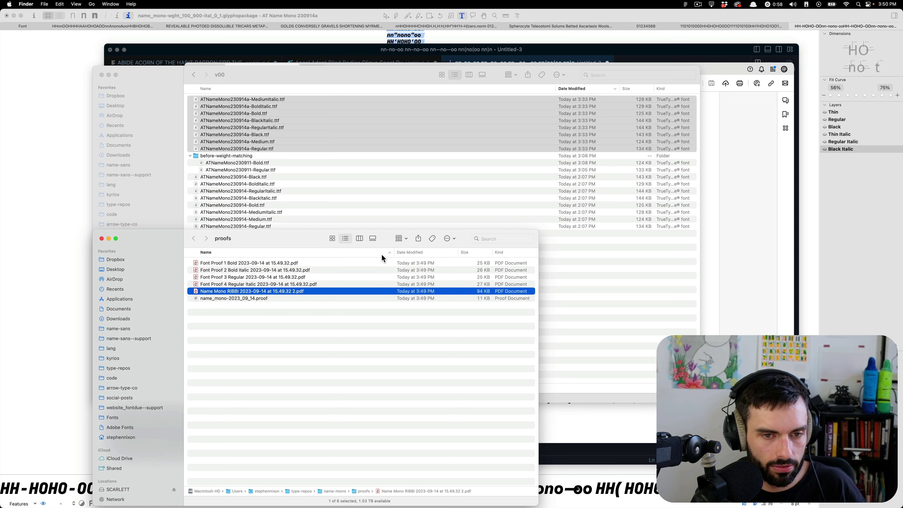
click(383, 252)
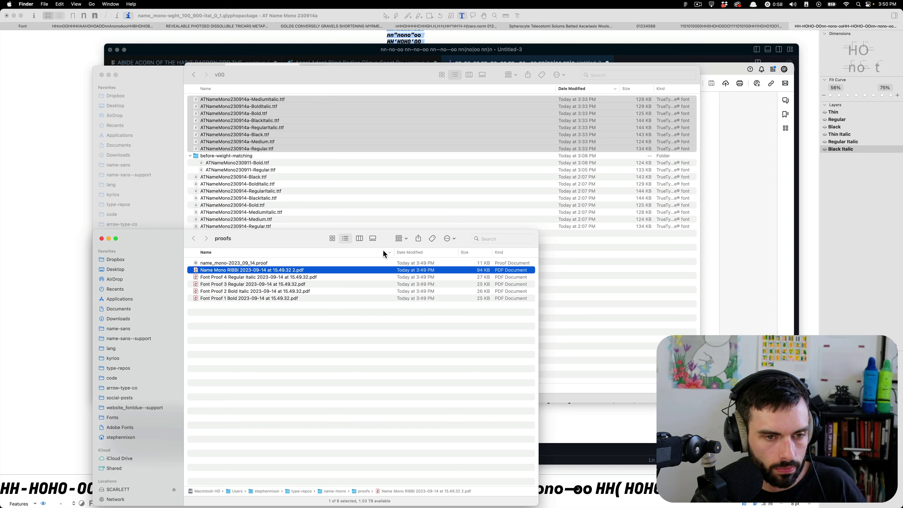
click(383, 250)
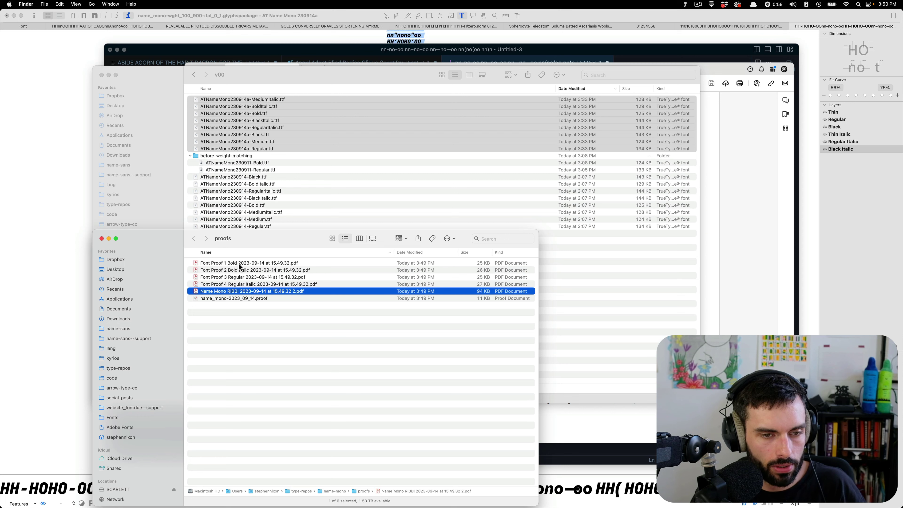
Step: Switch to Font Proofer and sort the fonts to proof by Weight in ascending order
key(super+Tab)
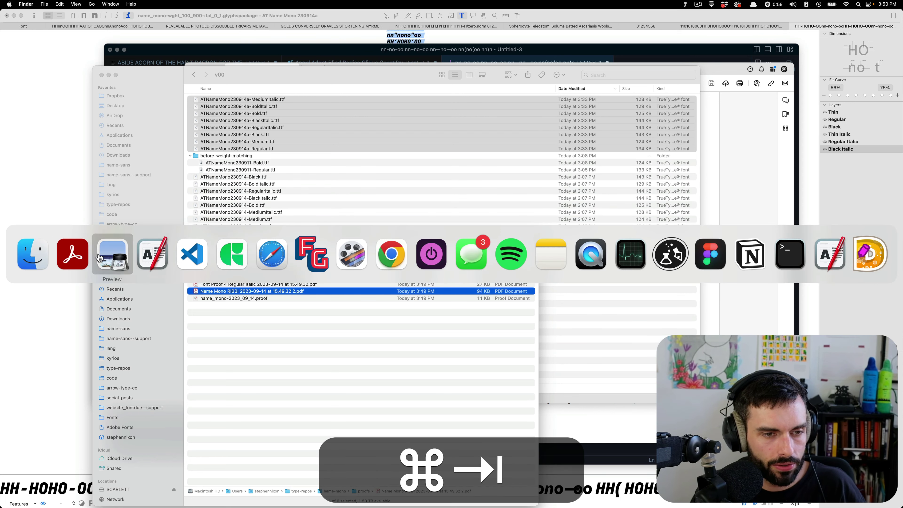
click(145, 254)
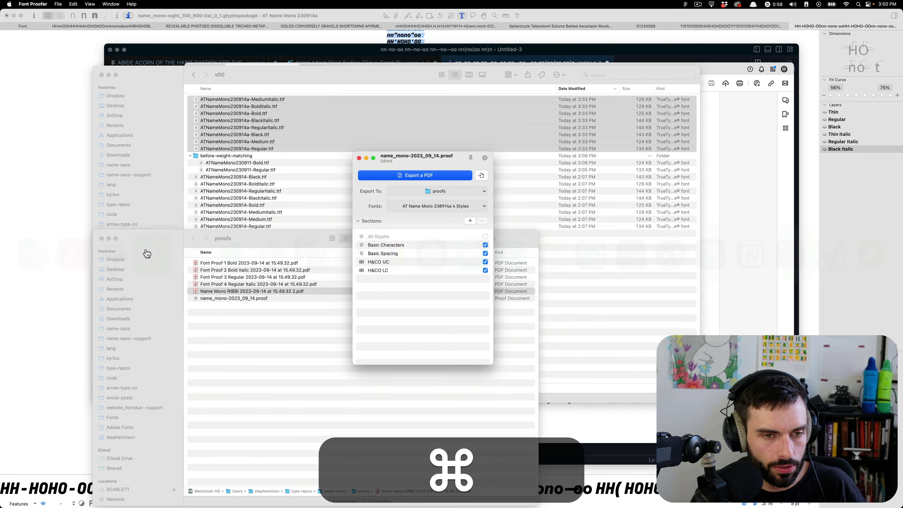
click(449, 204)
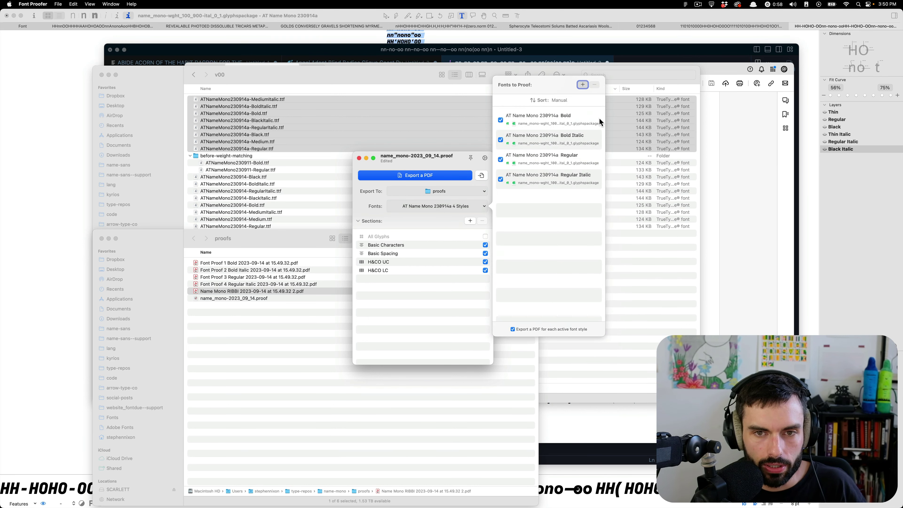
click(559, 101)
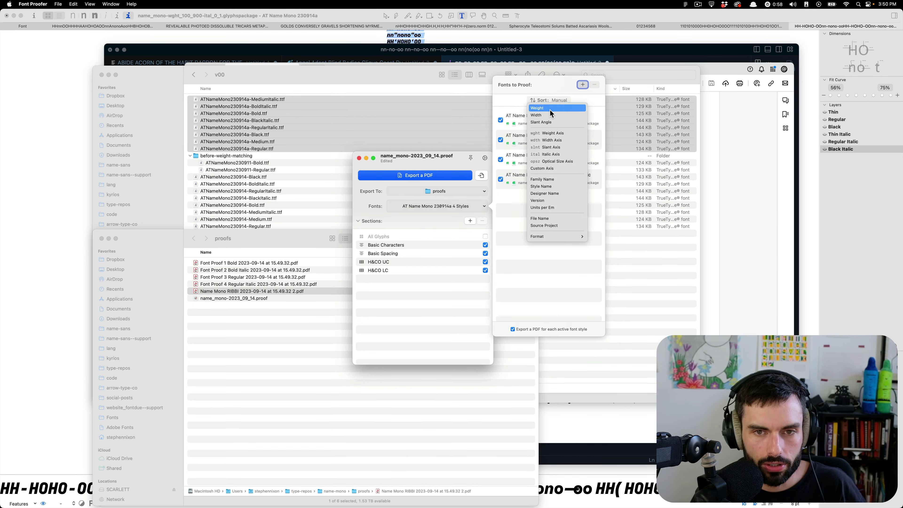
click(556, 107)
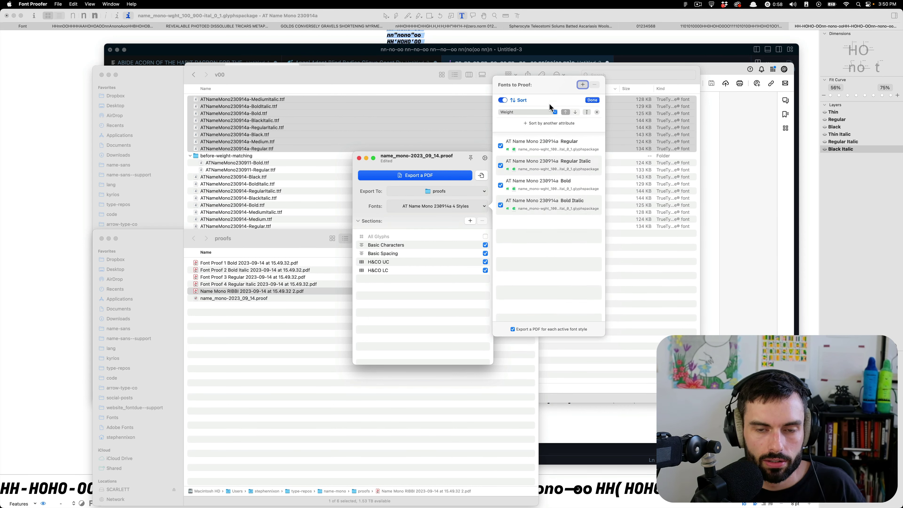
click(553, 112)
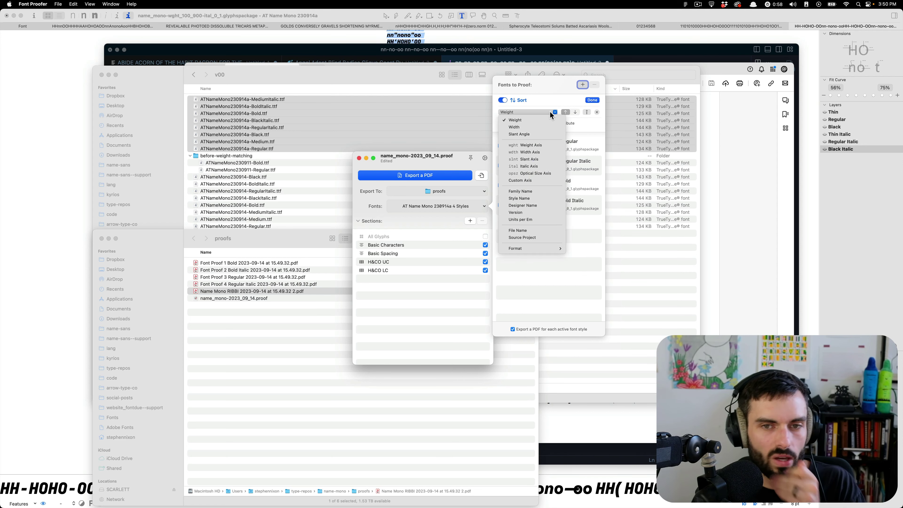
click(536, 274)
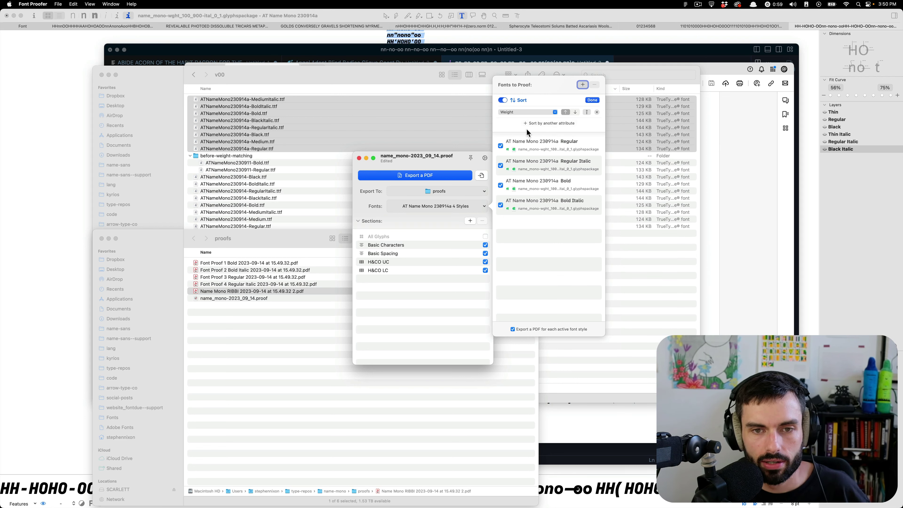
Step: Delete all old PDFs from the proofs folder in Finder, keeping the .proof file, and export the proof again from Font Proofer
click(288, 388)
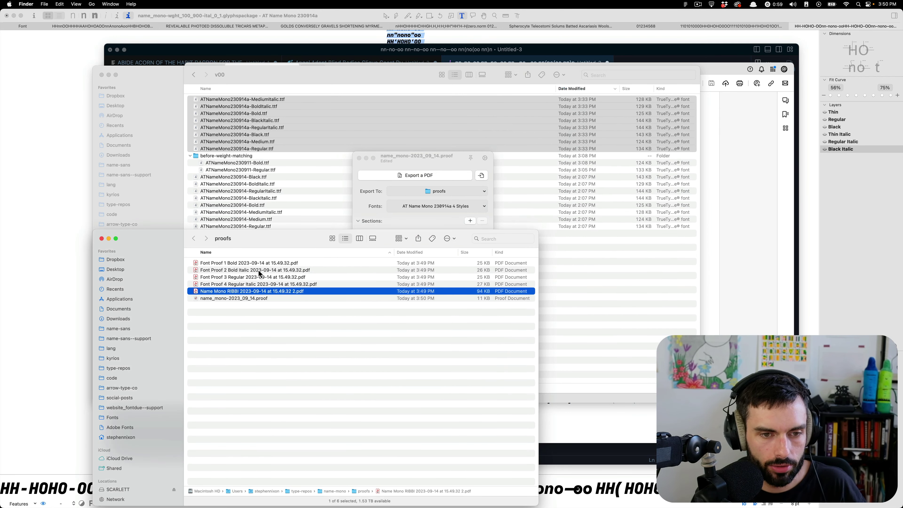
key(Down)
click(237, 291)
shift+click(251, 264)
key(cmd+BackSpace)
click(371, 209)
click(396, 176)
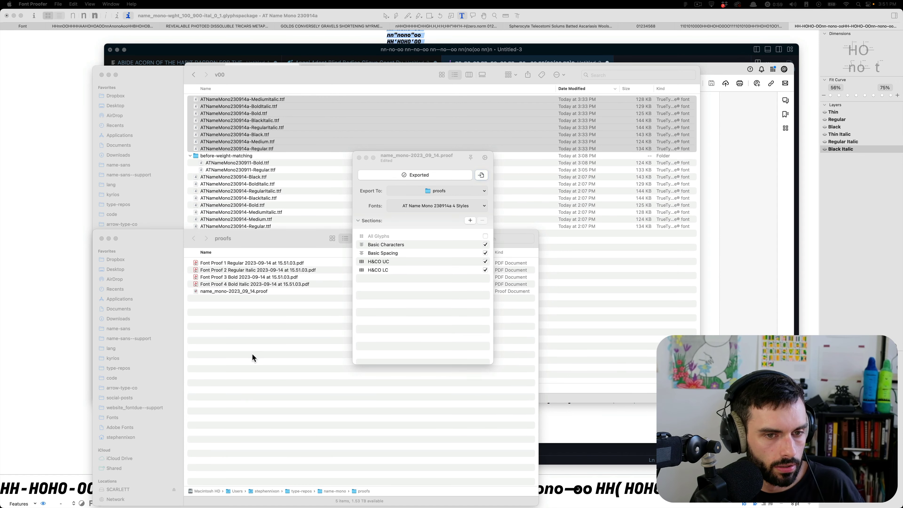
Step: In Finder, combine the four newly exported Font Proof PDFs into a single PDF
click(264, 285)
click(263, 285)
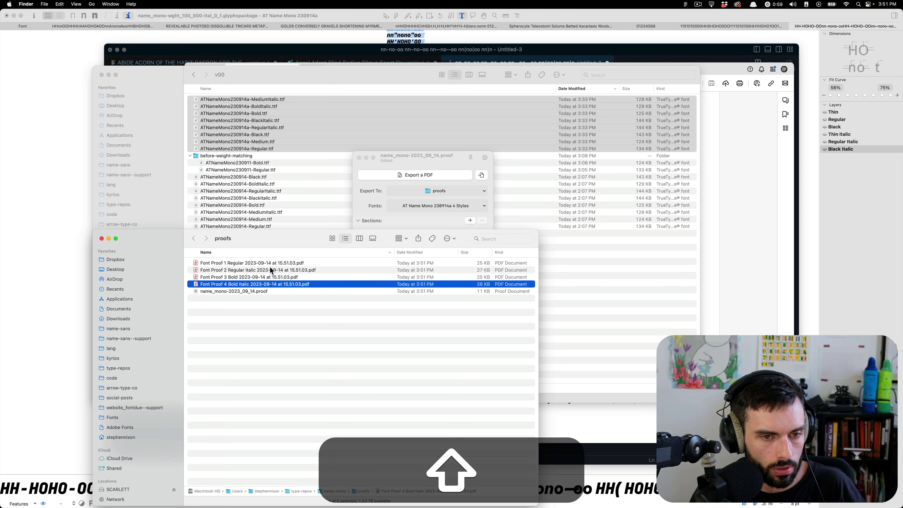
shift+click(272, 264)
right_click(273, 265)
mouse_move(314, 409)
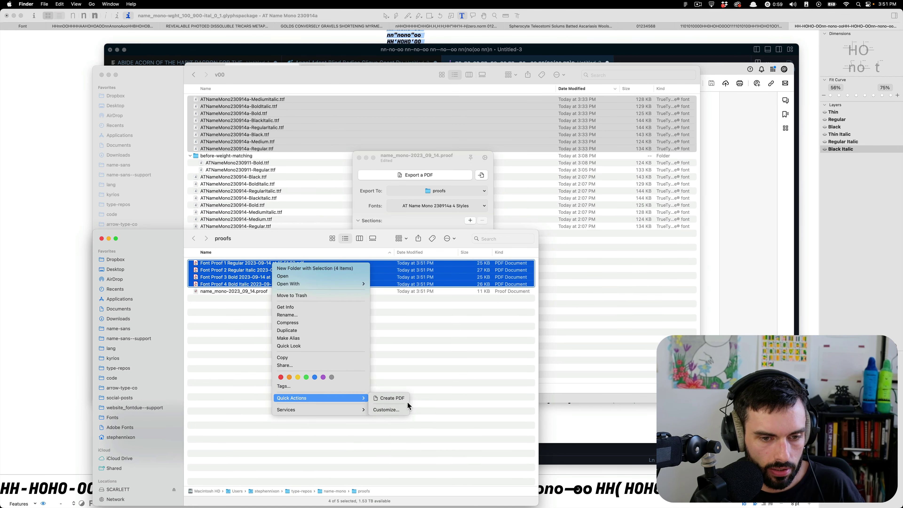
click(402, 398)
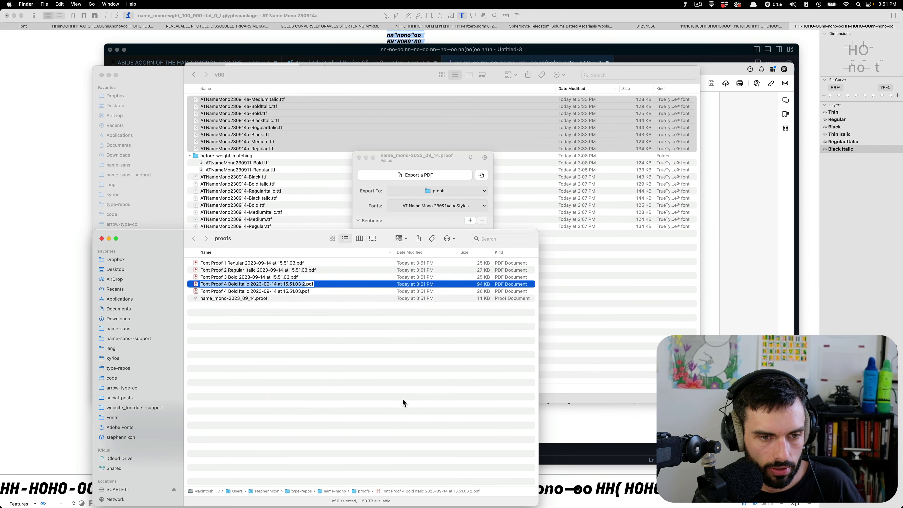
Step: Rename the new combined PDF by replacing "Font Proof 4 Bold Italic" with "Name Mono RIBBI", keeping the date and time
key(Left)
key(shift+alt+Right)
key(shift+alt+Right)
key(shift+alt+Right)
key(shift+alt+Right)
key(shift+alt+Right)
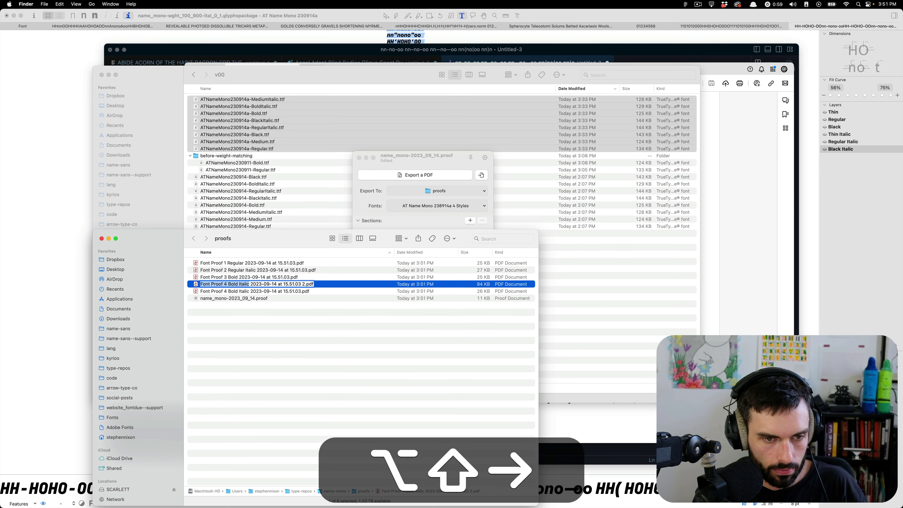
text(Name Mono RIBBI)
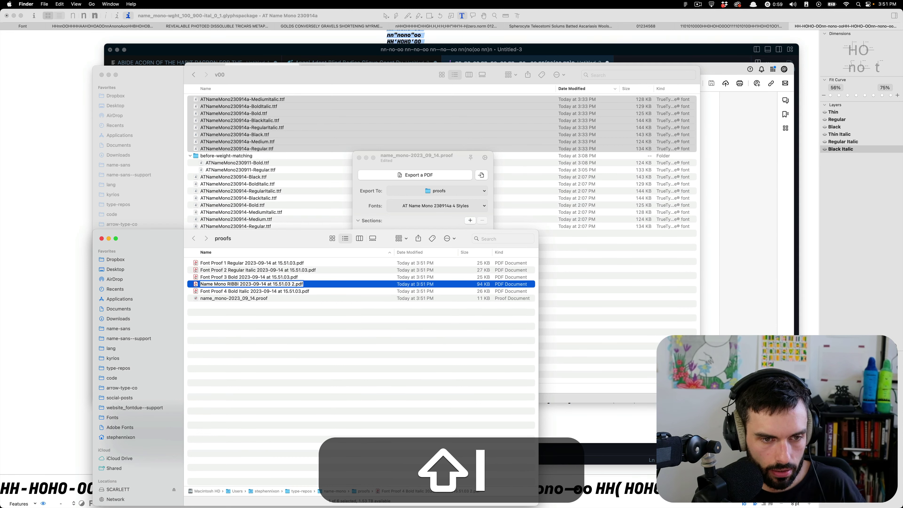
key(Return)
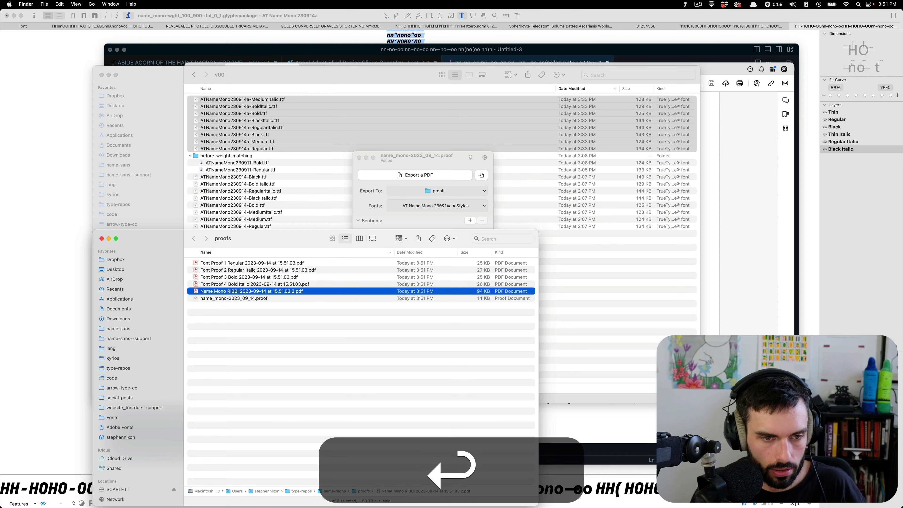
Step: Open the Name Mono RIBBI PDF in Preview, enlarge its window to fill the screen and zoom out one level
right_click(286, 293)
mouse_move(351, 302)
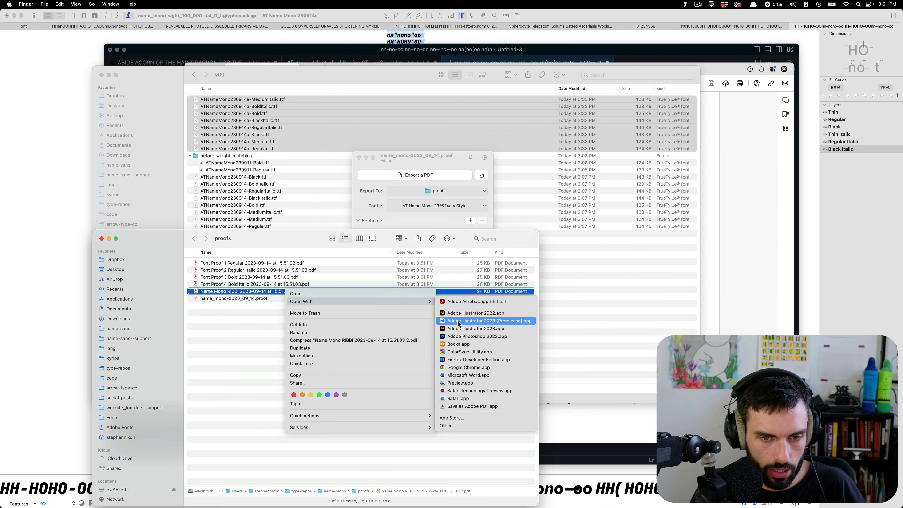
click(468, 383)
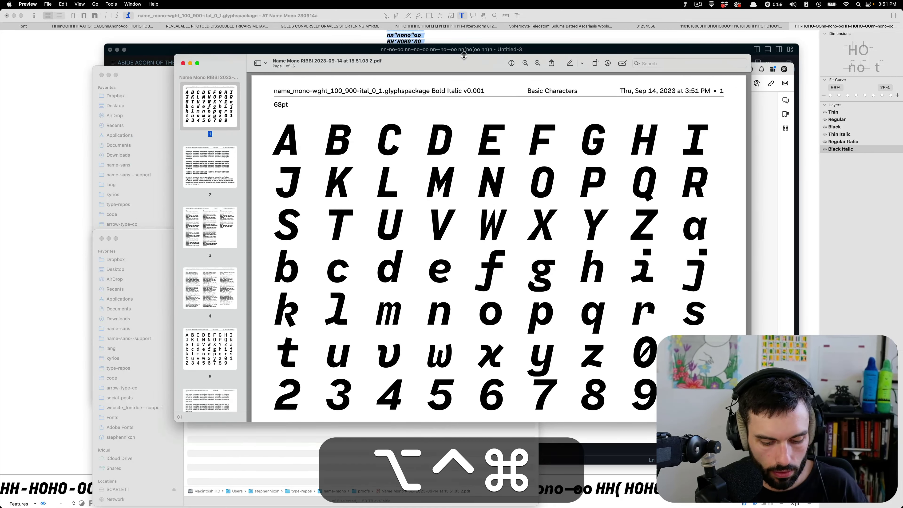
key(ctrl+alt+super+8)
key(super+minus)
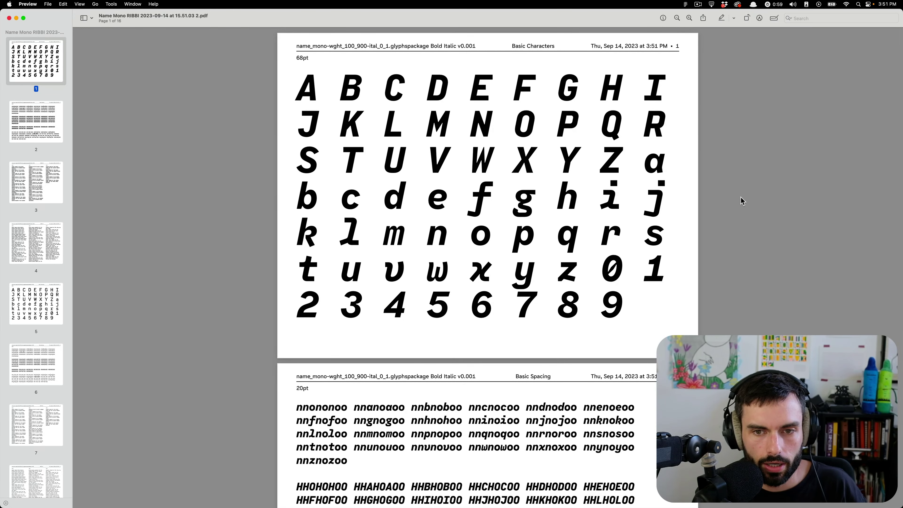
Step: Check the Basic Characters pages of all four styles in the combined PDF: Bold Italic, Regular, Regular Italic and Bold
key(alt)
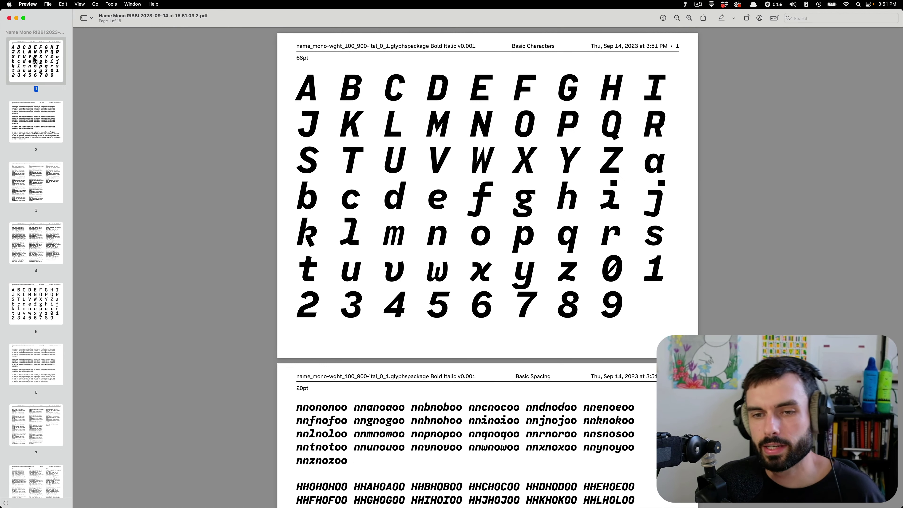
click(25, 291)
scroll(536, 155, up, 1)
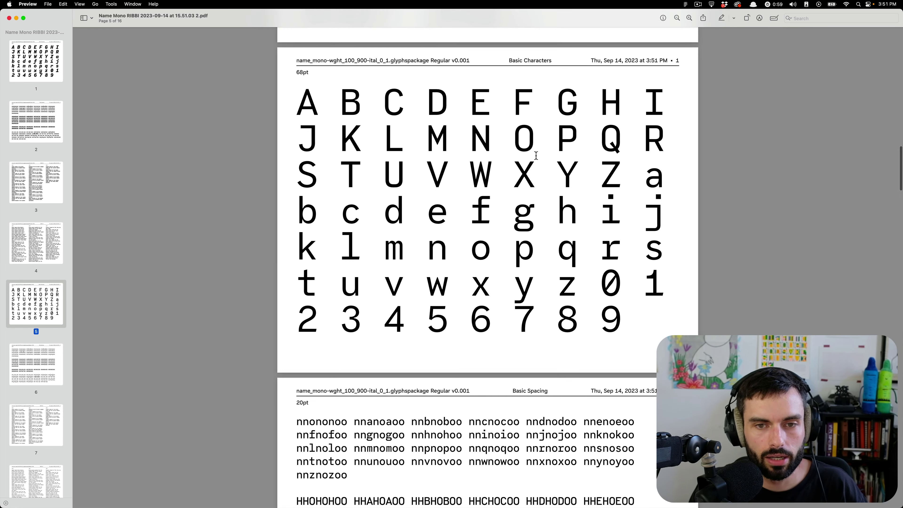
click(43, 70)
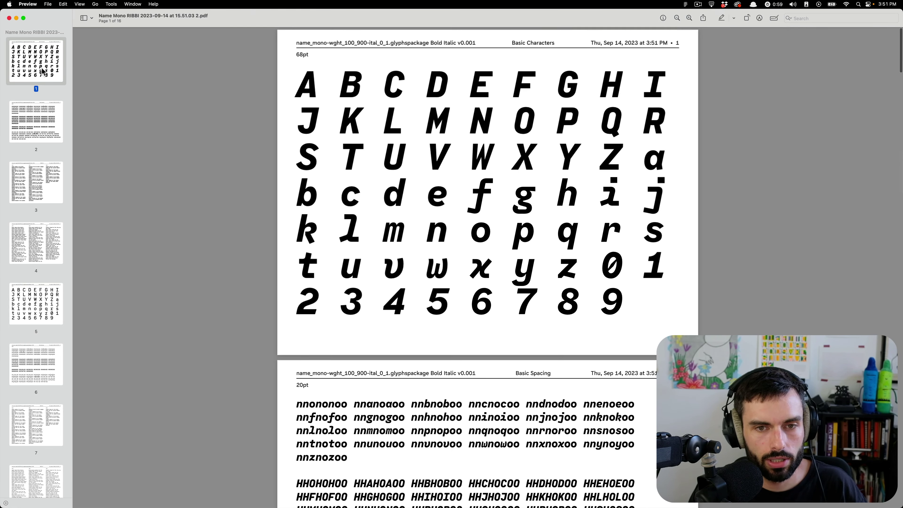
scroll(41, 166, down, 10)
scroll(50, 206, down, 2)
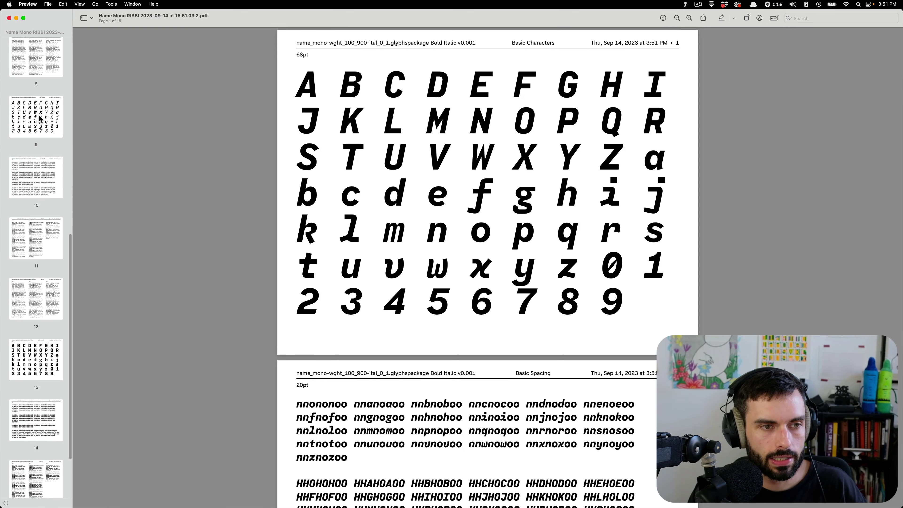
click(38, 117)
scroll(37, 118, down, 3)
scroll(37, 118, down, 1)
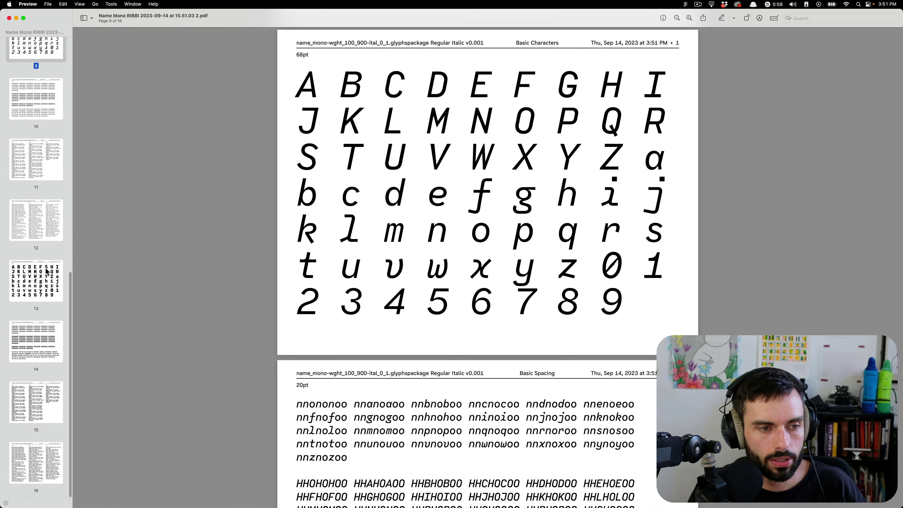
click(46, 270)
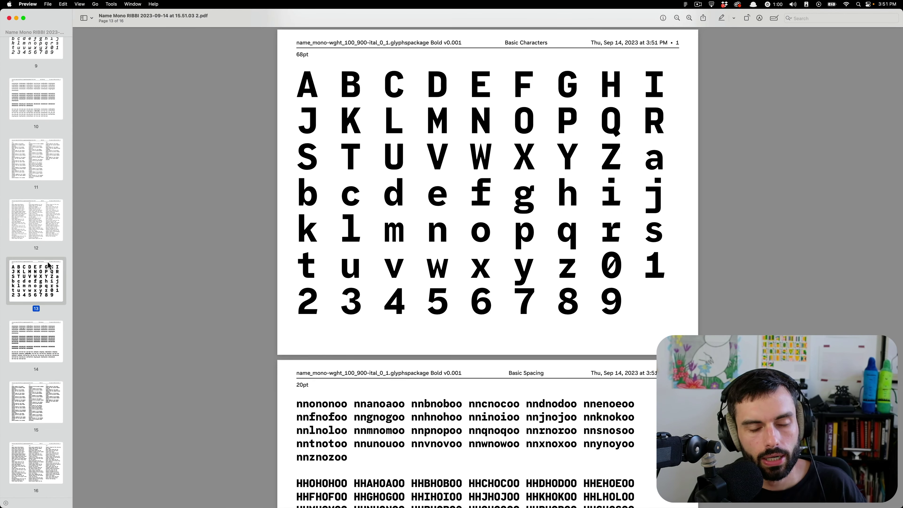
scroll(48, 274, up, 5)
scroll(48, 277, up, 5)
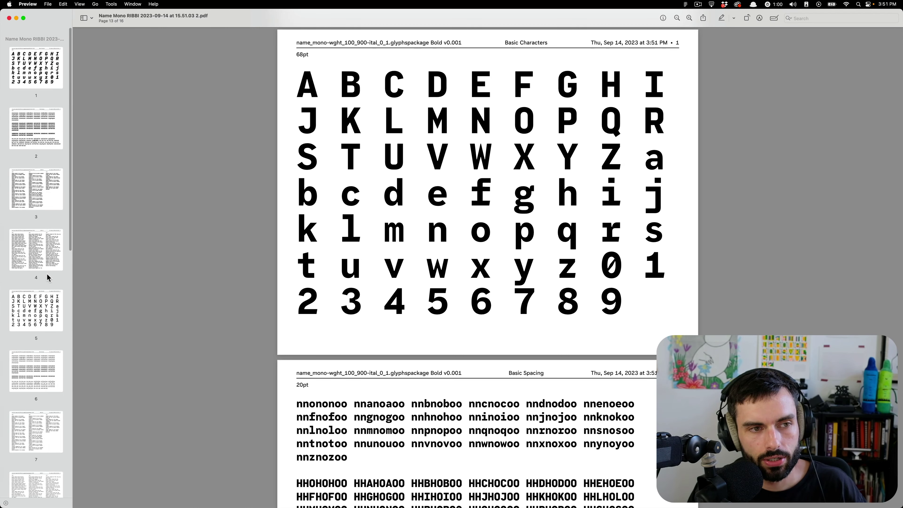
Step: Switch to Font Proofer, add a new section to the proof, and move it directly above Basic Characters
key(ctrl+Up)
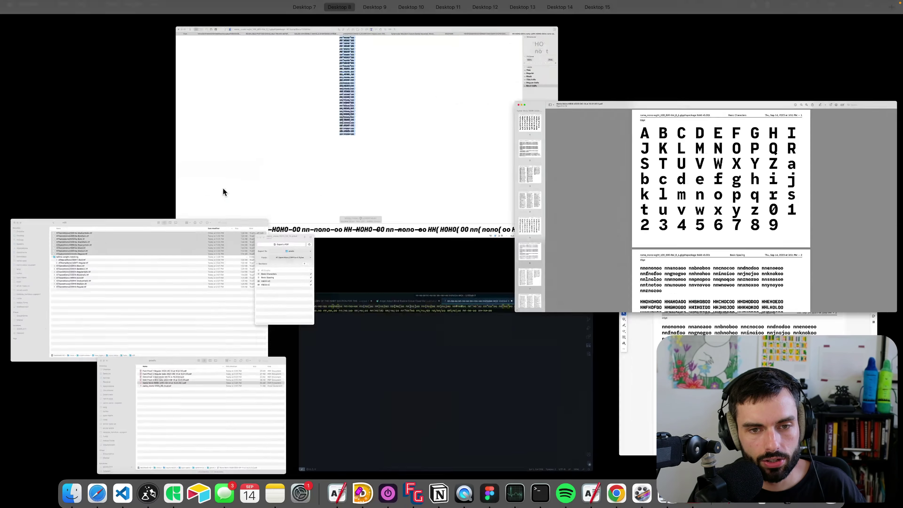
click(270, 309)
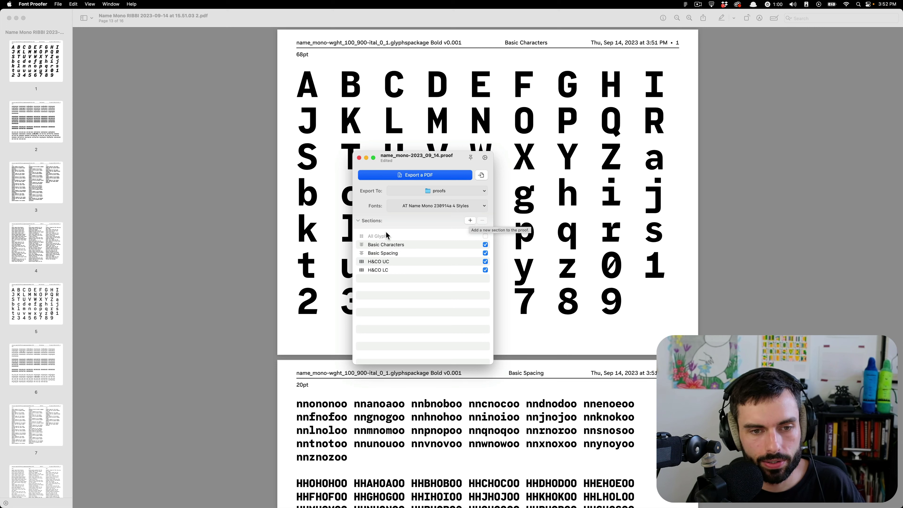
click(471, 221)
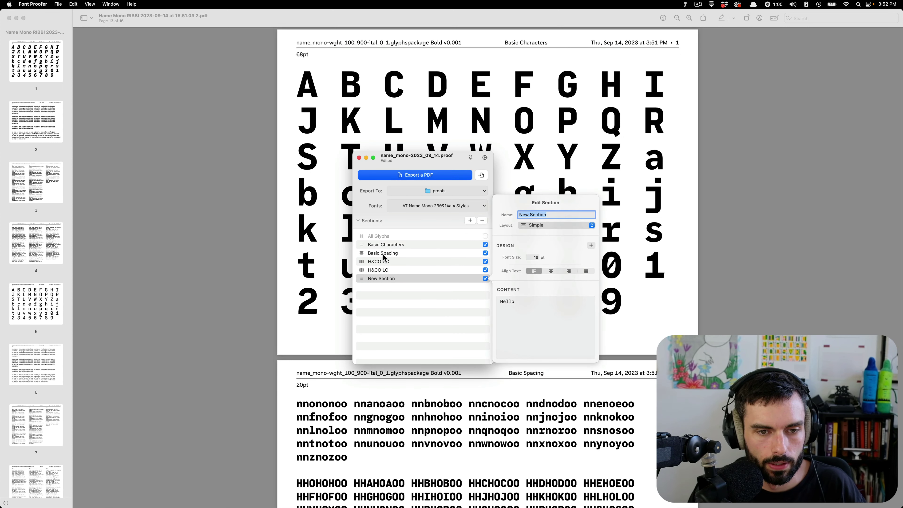
click(387, 247)
drag(361, 279, 378, 248)
click(378, 248)
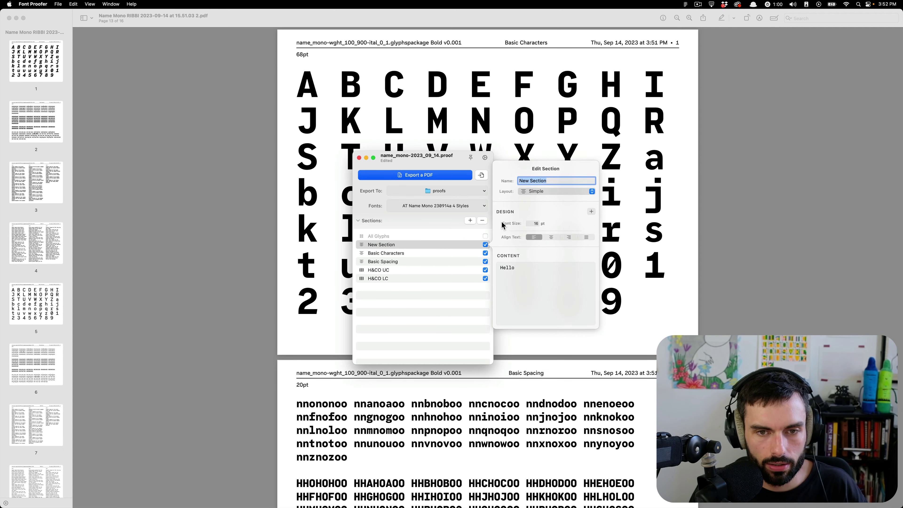
Step: Name the new section "Section Title" and set its content to "Name Mono" with "Sep 14, 2023" on the second line
text(S)
text(ion Title)
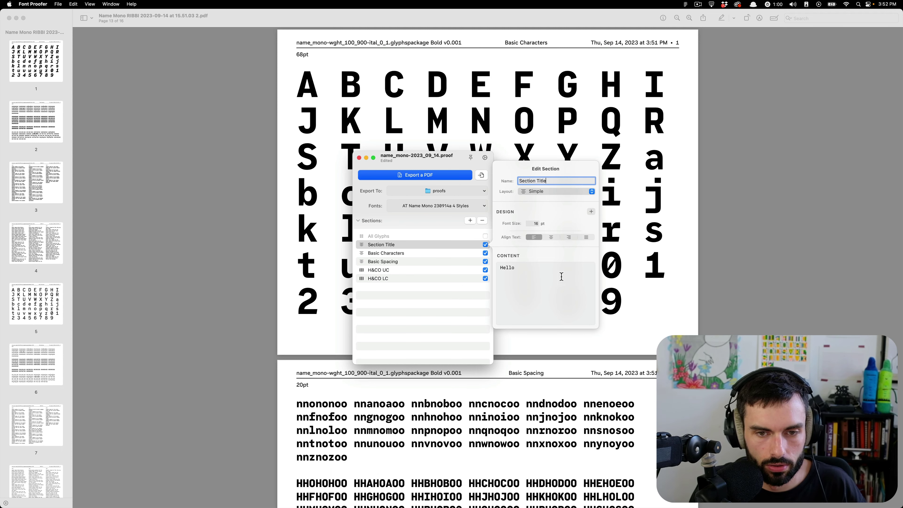
double_click(507, 268)
text(Name Mono)
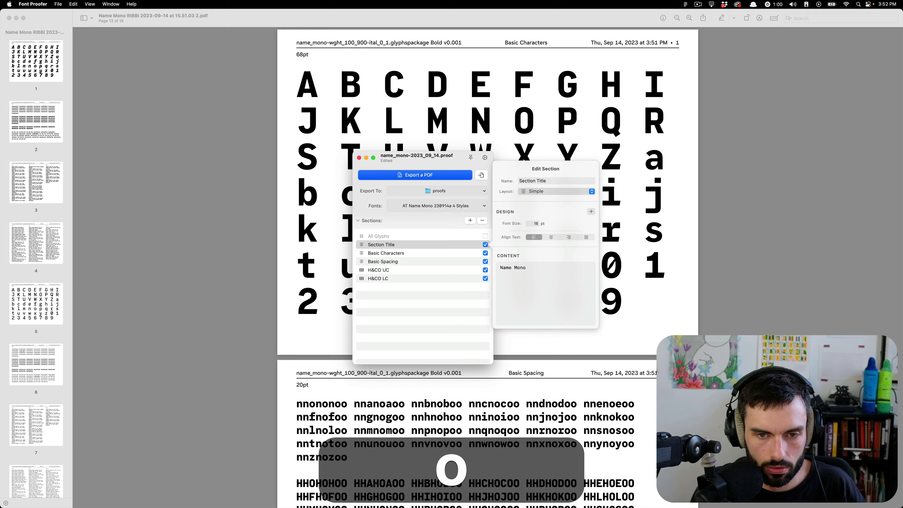
key(Return)
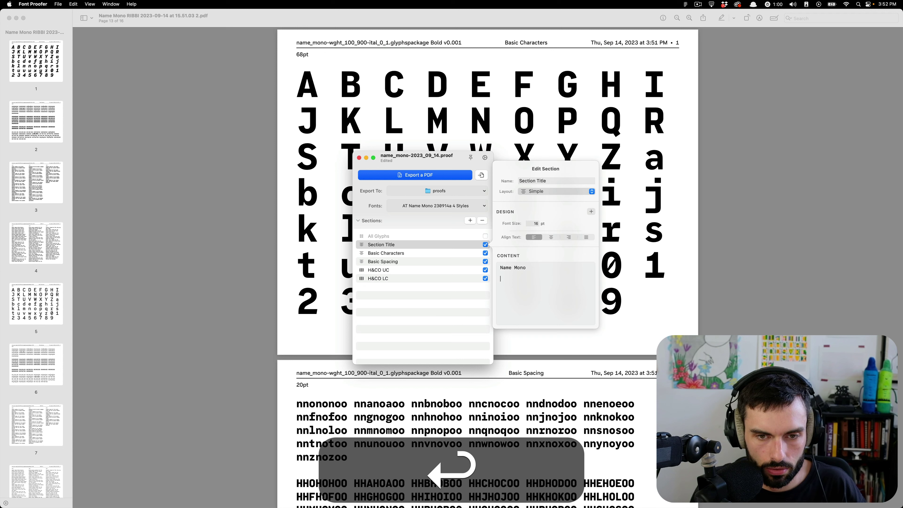
text(Sep 14, 2023)
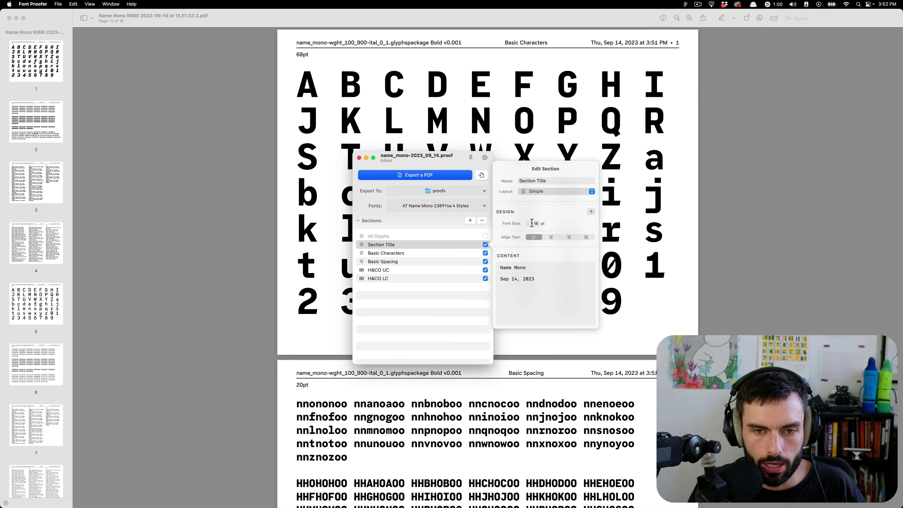
Step: Set the Section Title font size to 144 pt
click(531, 223)
text(144)
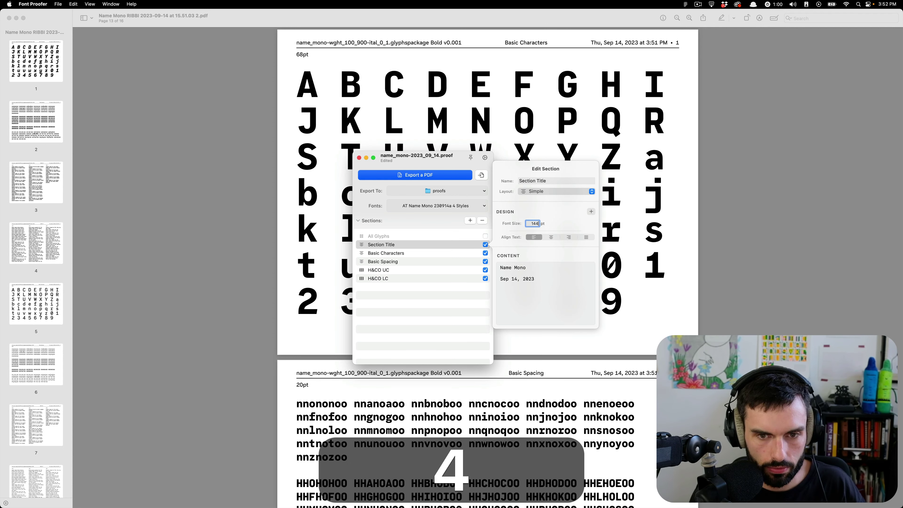
key(Tab)
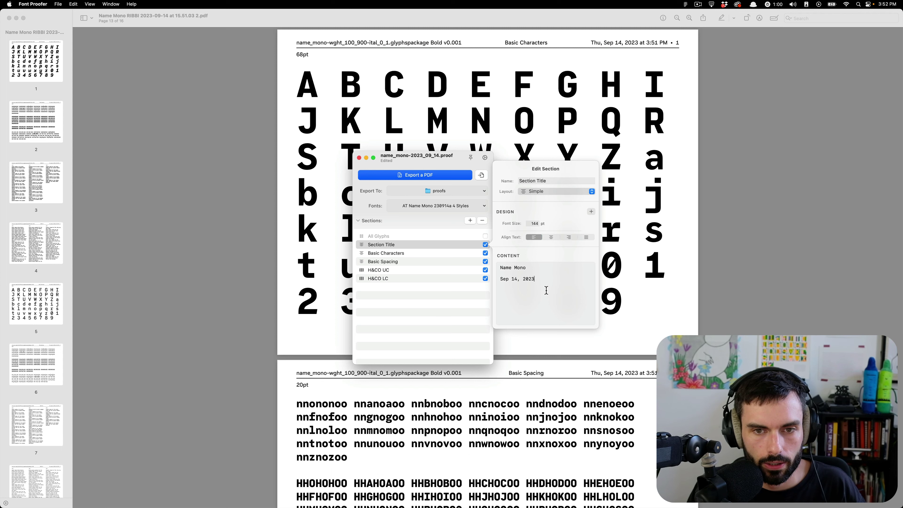
Step: Extend the first line of the Section Title content to read "Name Mono Proofs"
text(PRO)
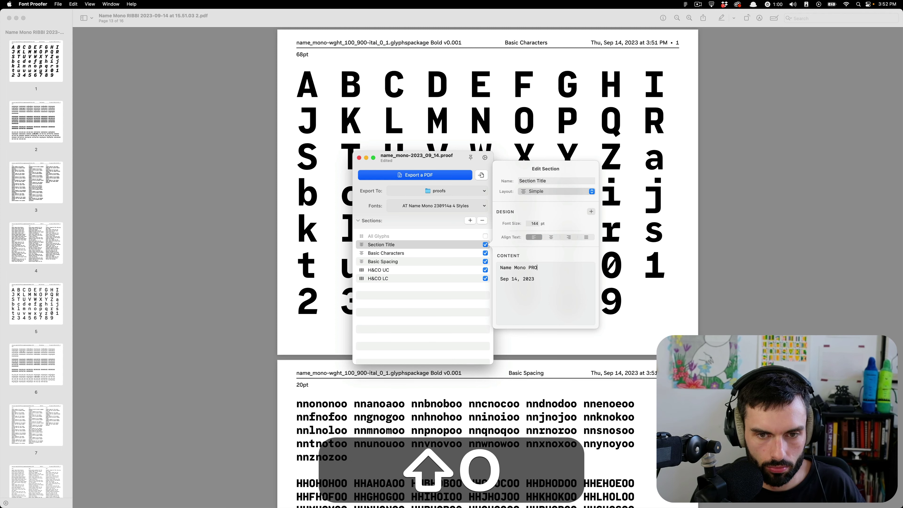
key(shift+BackSpace)
text(of)
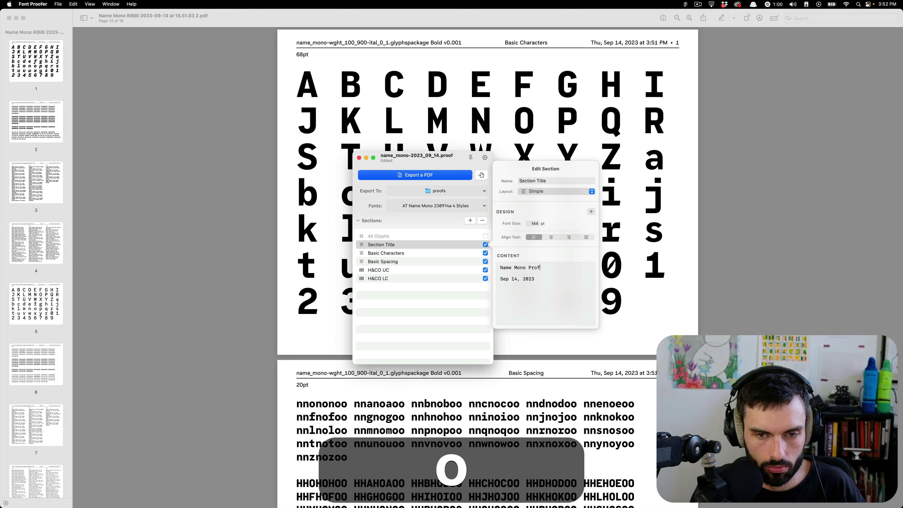
key(BackSpace)
text(ofs)
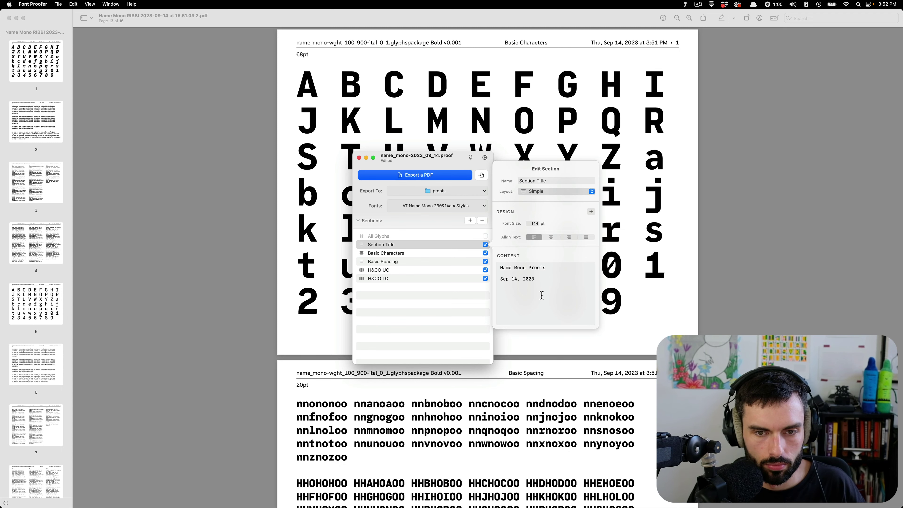
Step: Export the proof to PDF and check the first two title pages of the Bold Italic file
click(460, 324)
click(421, 176)
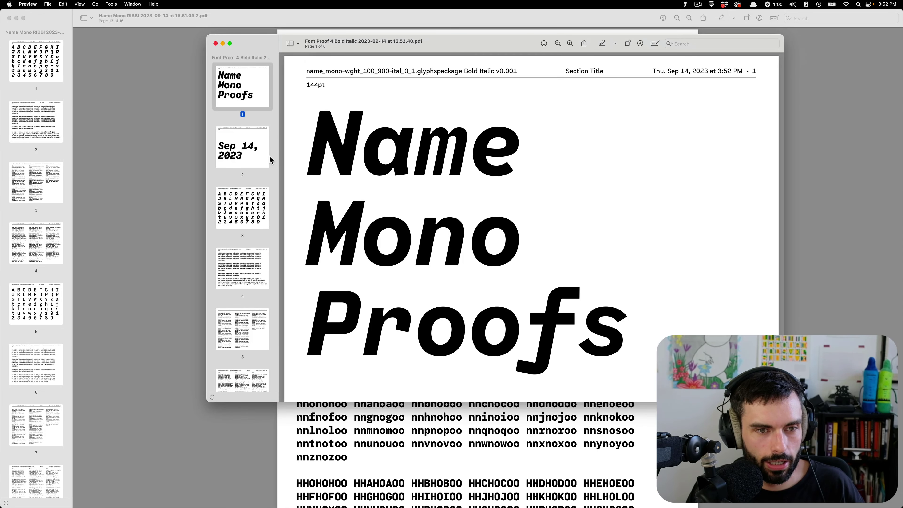
click(260, 157)
click(242, 99)
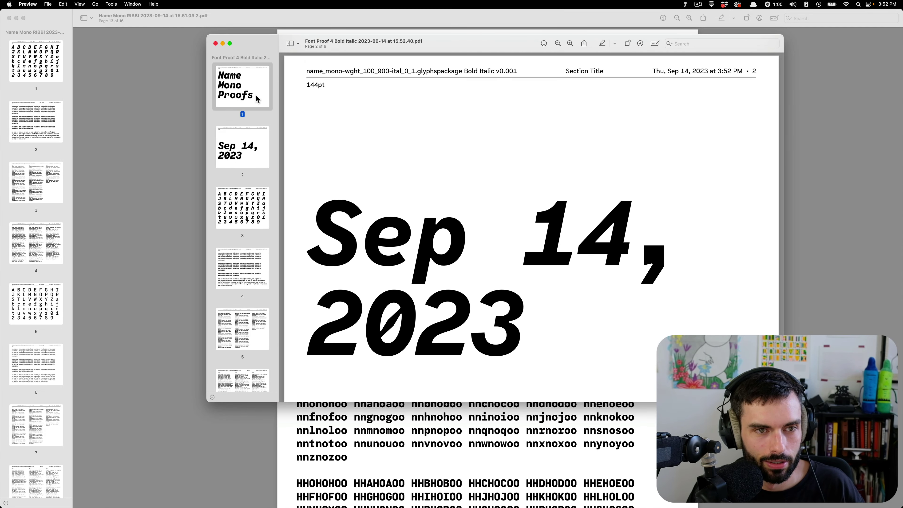
Step: Back in Font Proofer, set the Section Title font size to 72 pt and export the proof to PDF again
key(ctrl+Up)
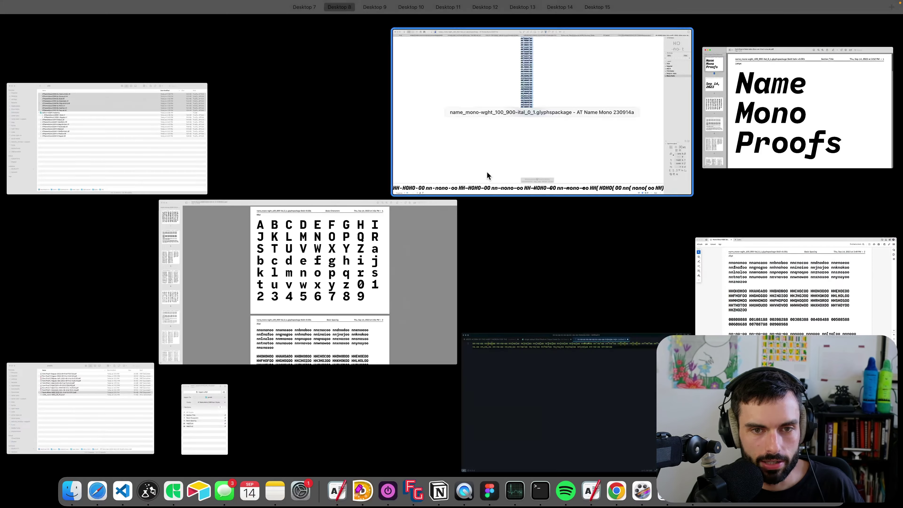
click(211, 439)
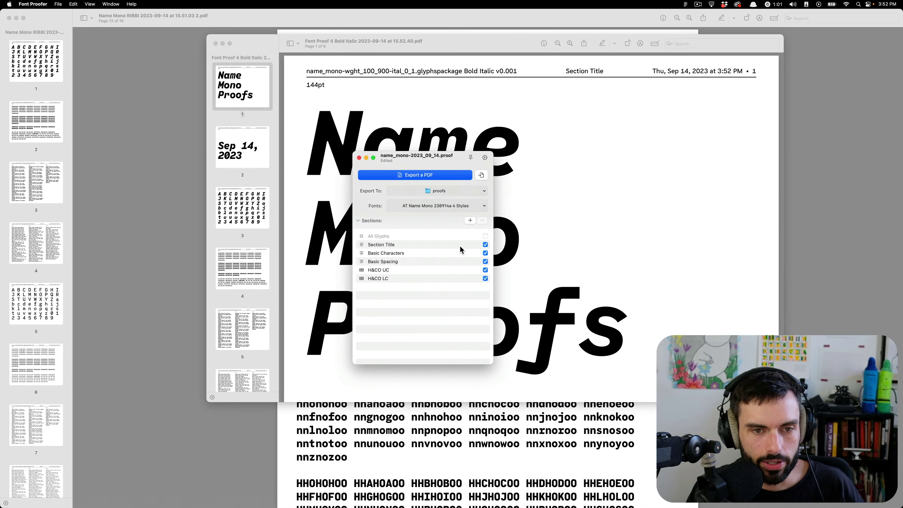
click(423, 245)
double_click(531, 223)
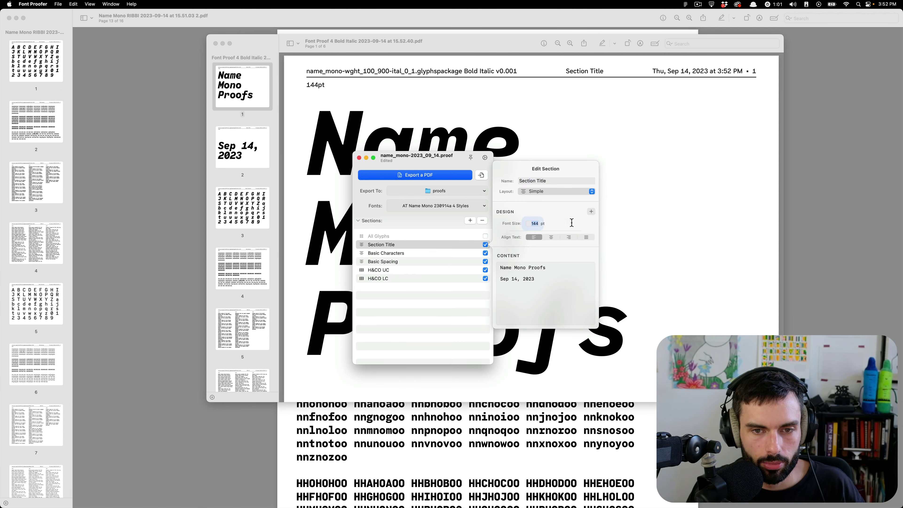
text(72)
key(Tab)
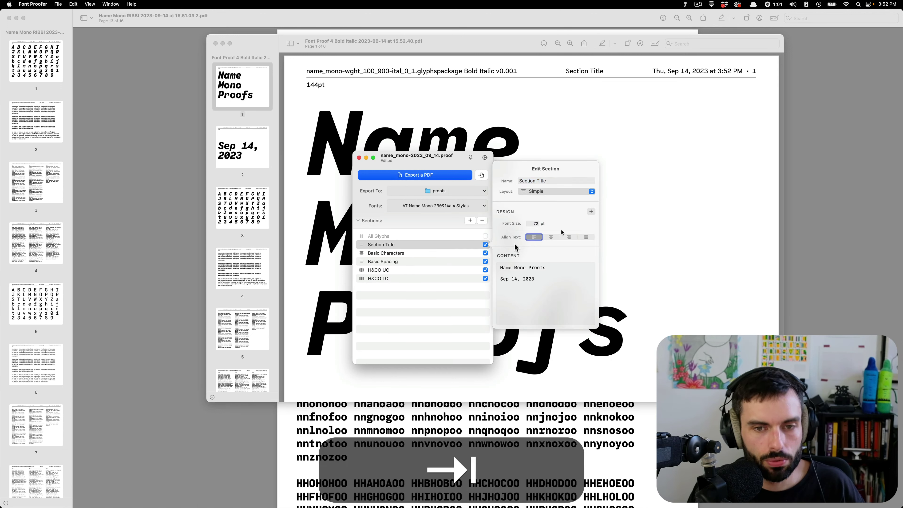
click(444, 175)
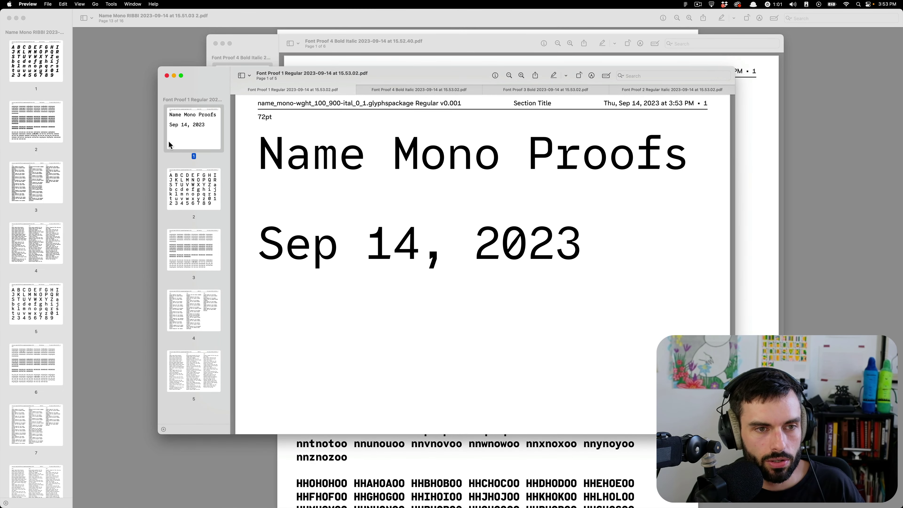
Step: Close all open PDF windows in Preview and go back to the proofs folder in Finder
key(alt+super+w)
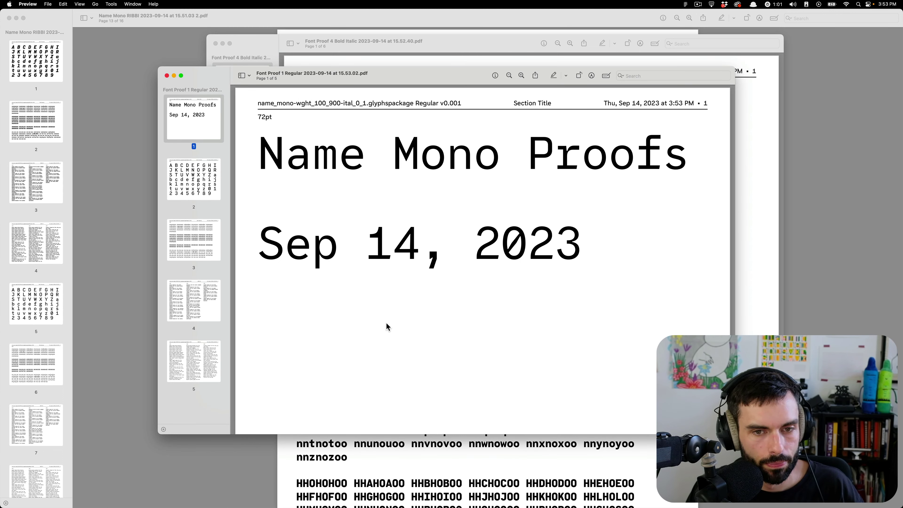
key(alt+super+w)
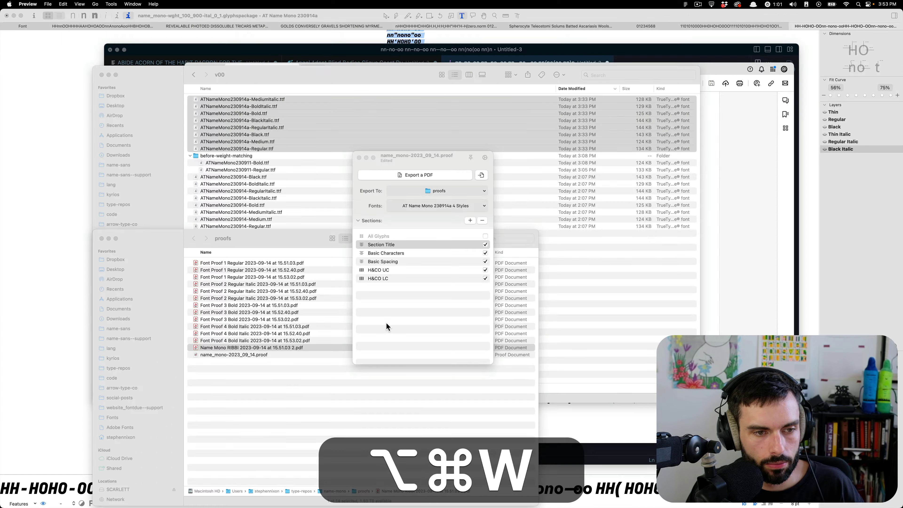
click(282, 405)
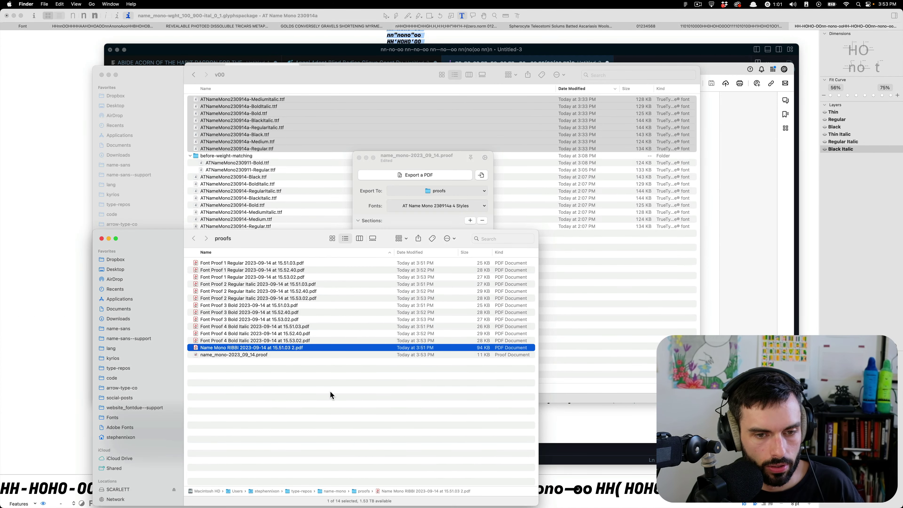
double_click(226, 345)
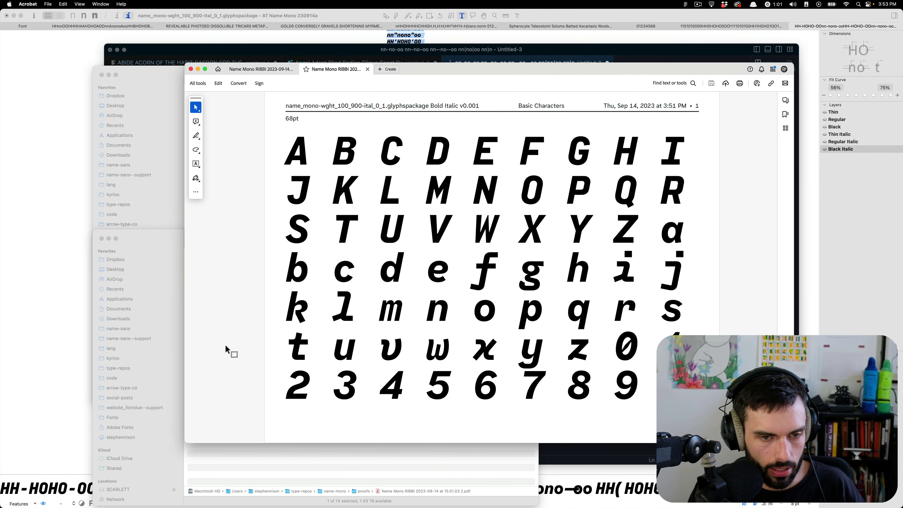
key(super+w)
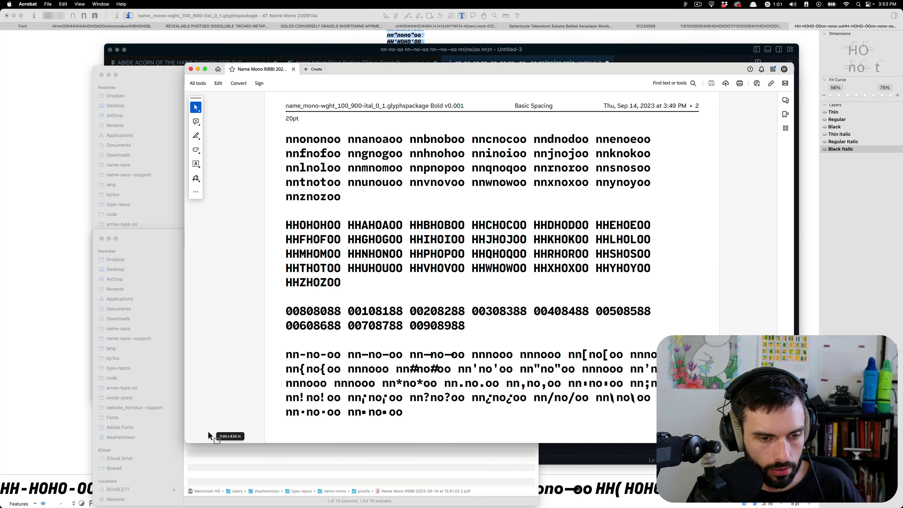
Step: In Finder, copy the text "Name Mono RIBBI" from the combined PDF's file name without renaming the file
click(198, 467)
key(Return)
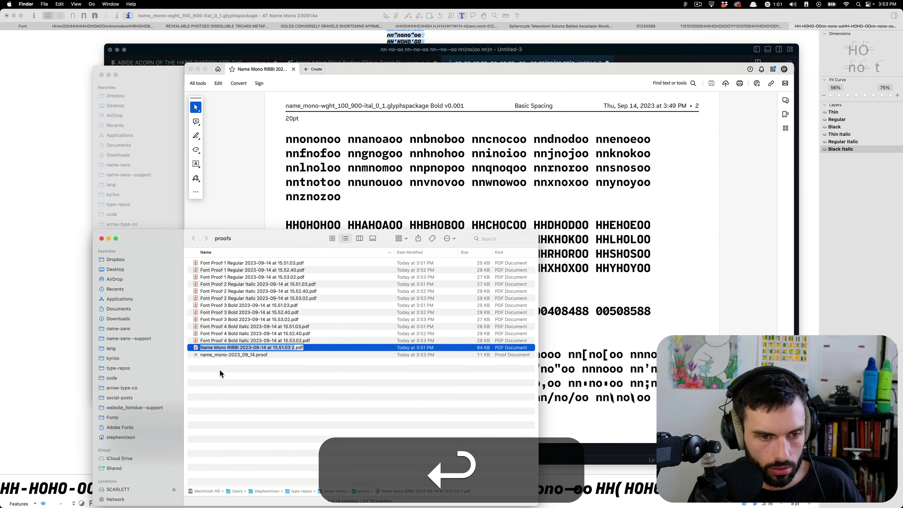
key(alt+Left)
key(alt+shift+Right)
key(alt+shift+Right)
key(alt+shift+Right)
key(super+c)
key(alt+shift+super+c)
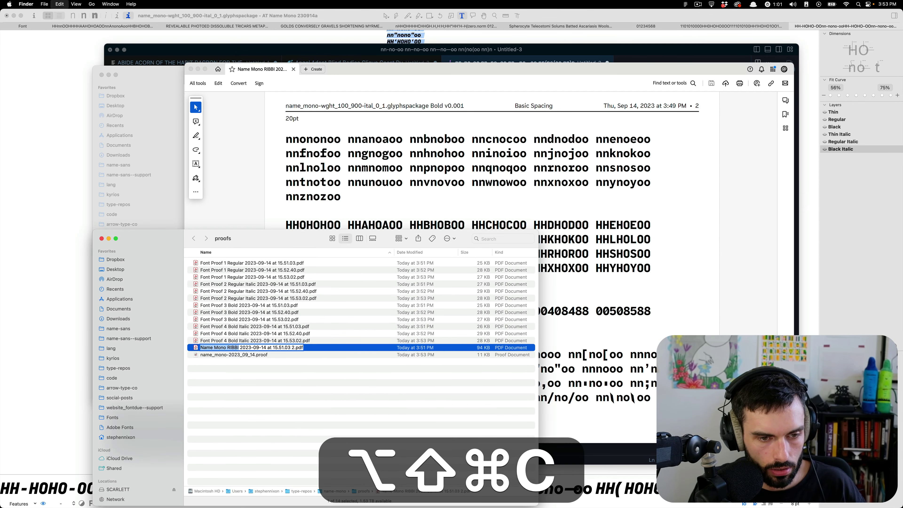
key(super+Return)
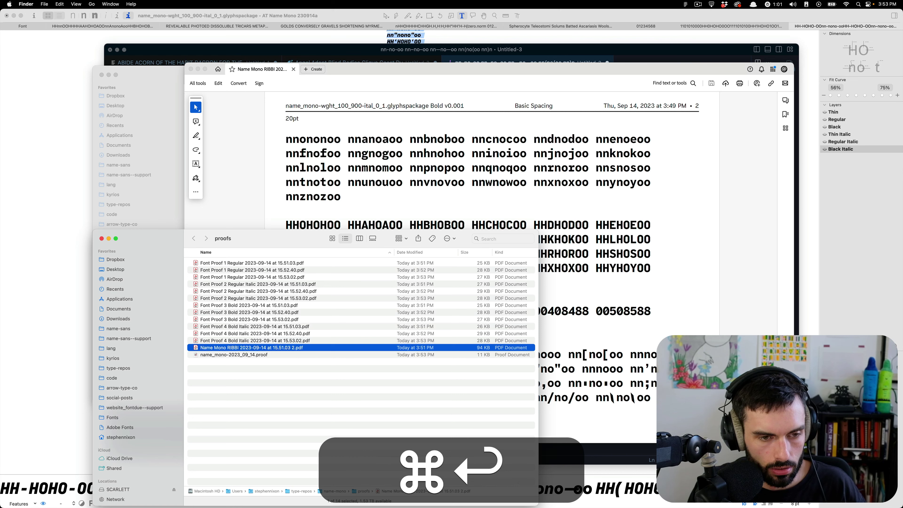
Step: Combine the four Font Proof PDFs from 15.53.02 into one PDF, ordered Regular, Regular Italic, Bold, Bold Italic
click(420, 264)
click(431, 254)
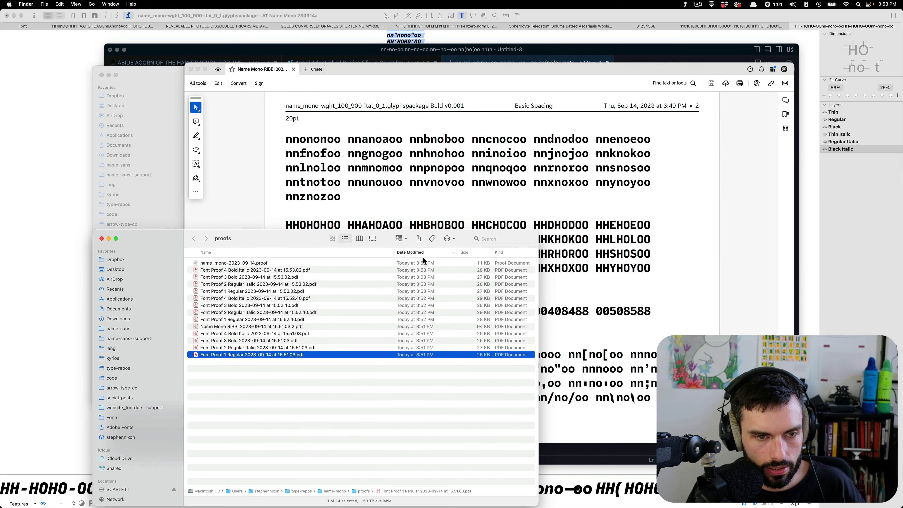
click(314, 271)
shift+click(271, 291)
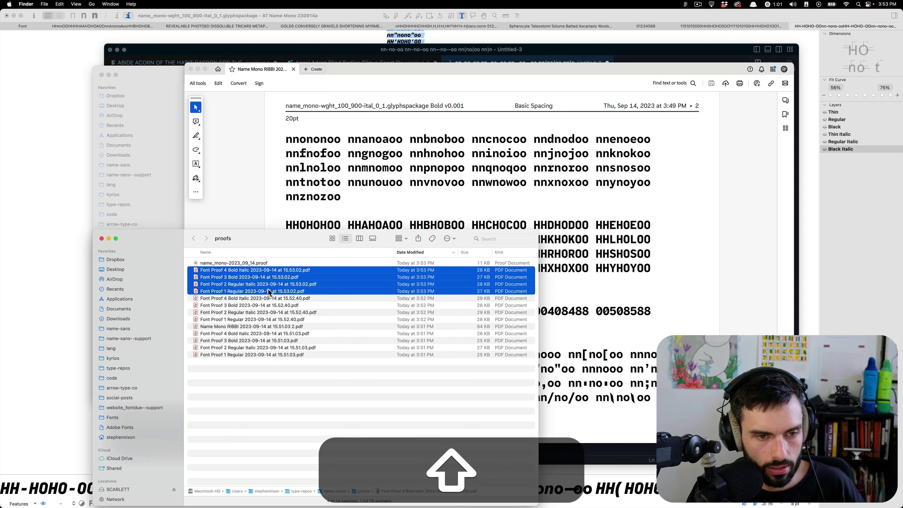
click(368, 252)
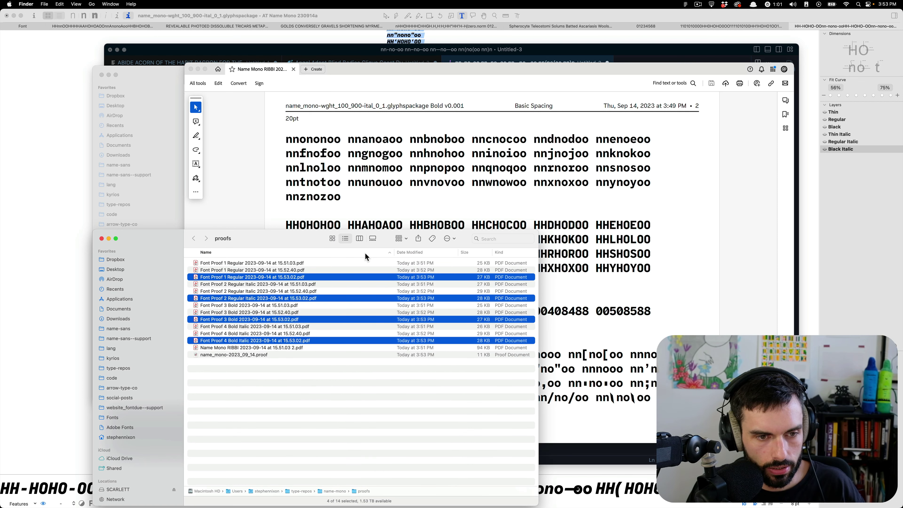
right_click(299, 279)
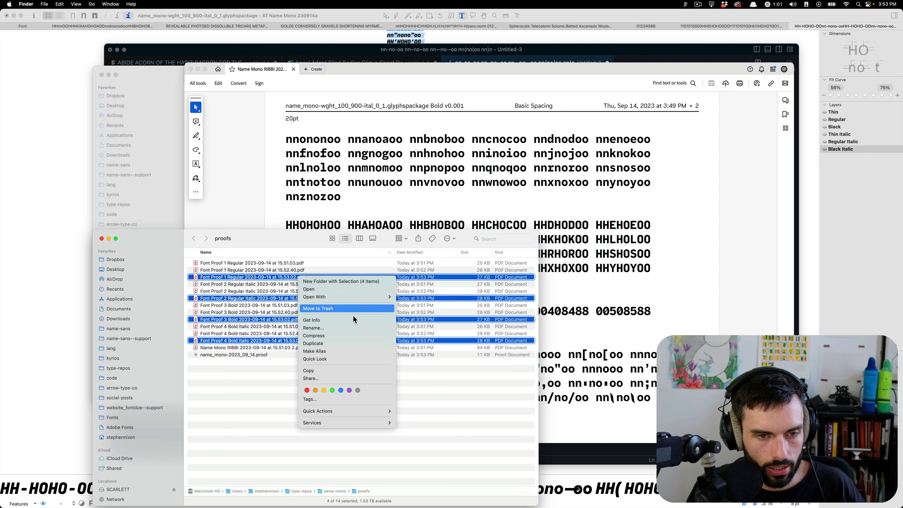
mouse_move(359, 412)
click(408, 412)
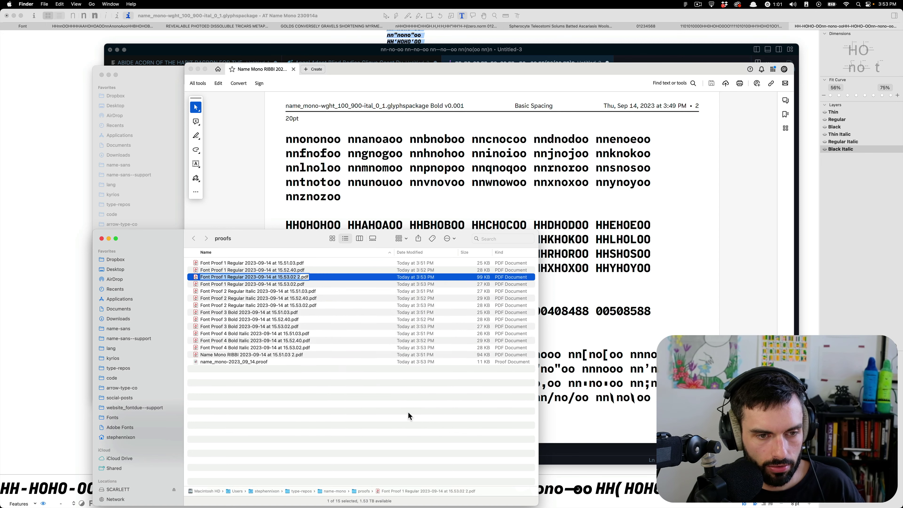
Step: Rename the combined PDF to "Name Mono RIBBI 2023-09-14 at 15.53.02 2.pdf" by replacing "Font Proof 1 Regular" with the copied text
key(Up)
key(alt+shift+Right)
key(alt+shift+Right)
key(alt+shift+Right)
key(alt+shift+Right)
key(super+v)
key(Return)
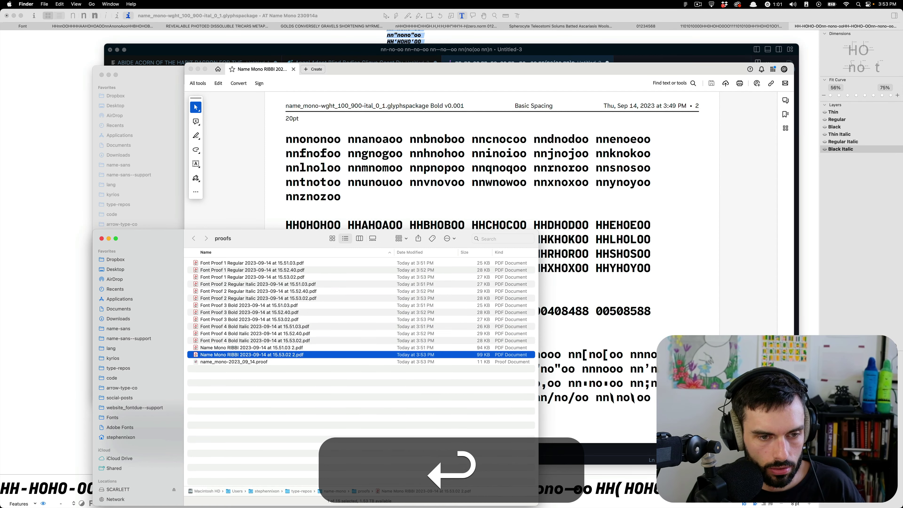
Step: Open the new RIBBI PDF in Preview instead of Acrobat, filling the screen and showing whole pages
right_click(310, 359)
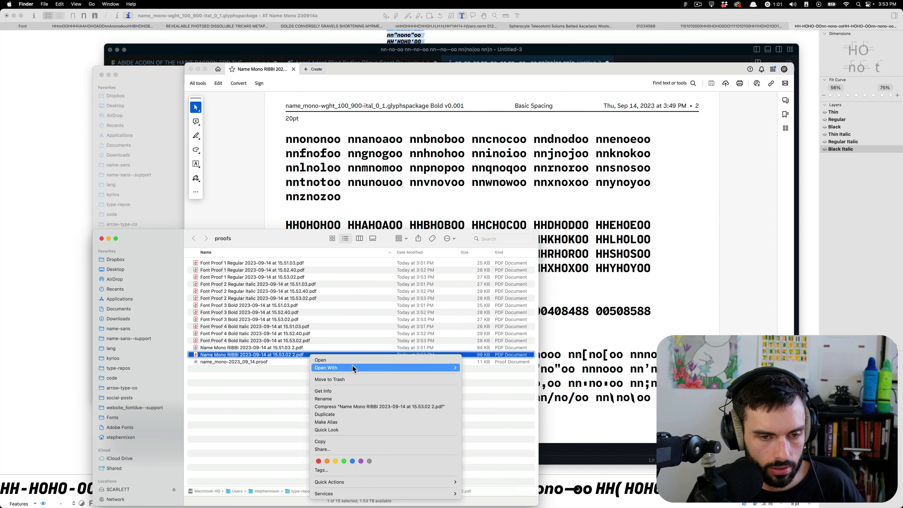
mouse_move(354, 368)
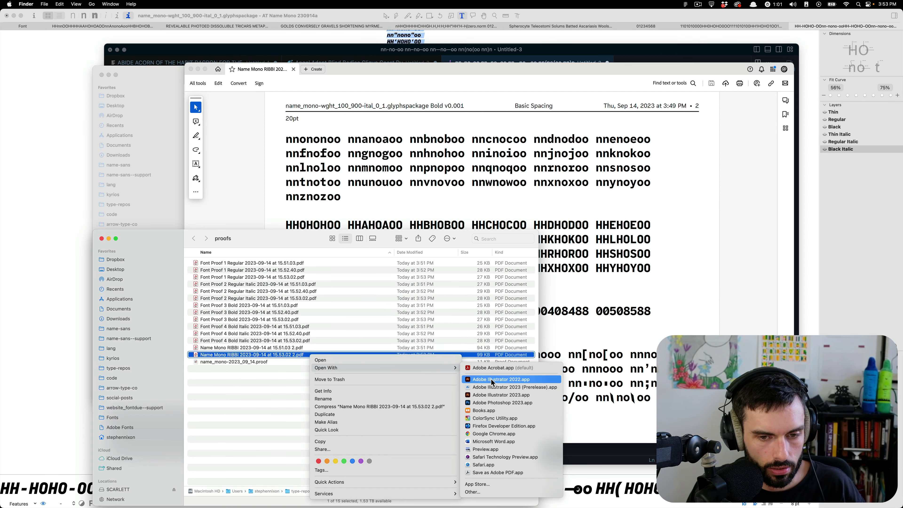
click(491, 450)
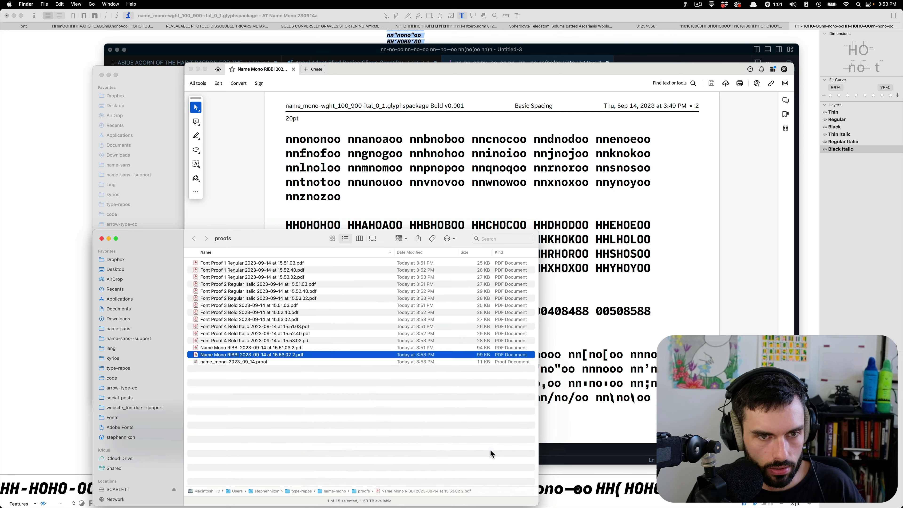
click(191, 69)
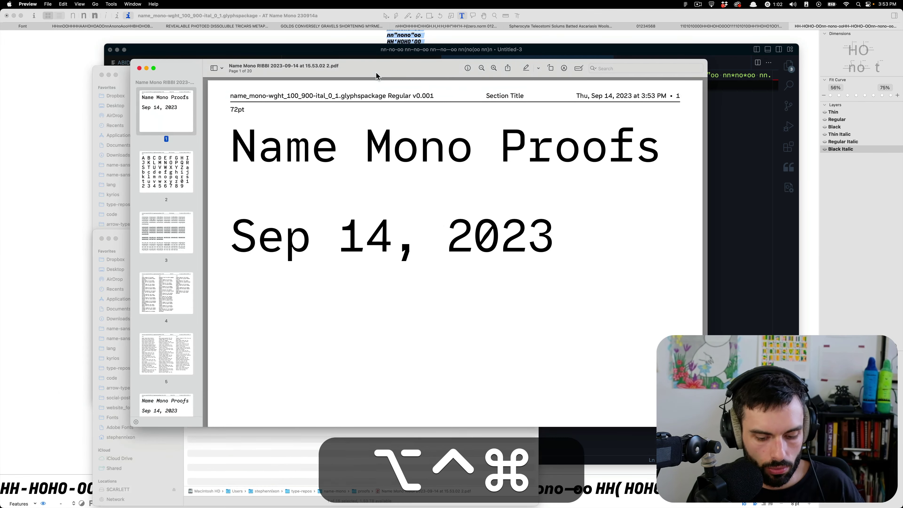
key(ctrl+alt+super+8)
key(super+minus)
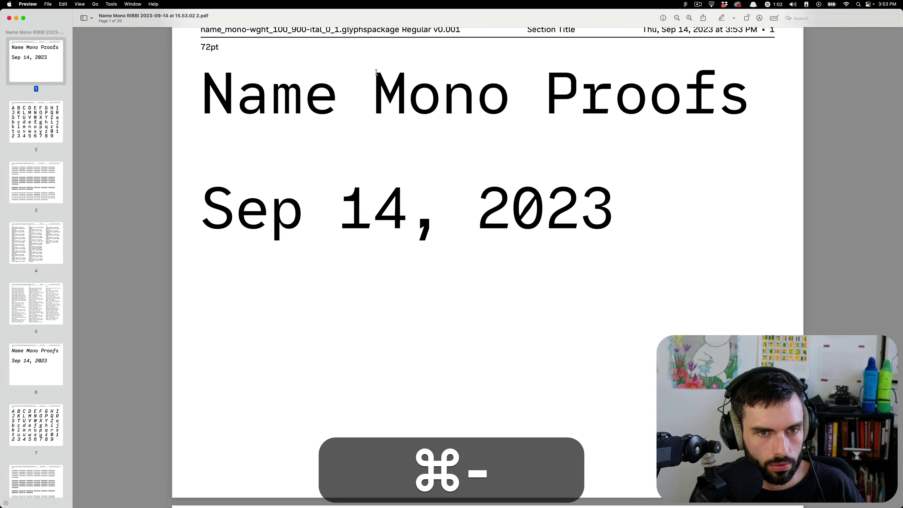
key(super+minus)
key(super+minus)
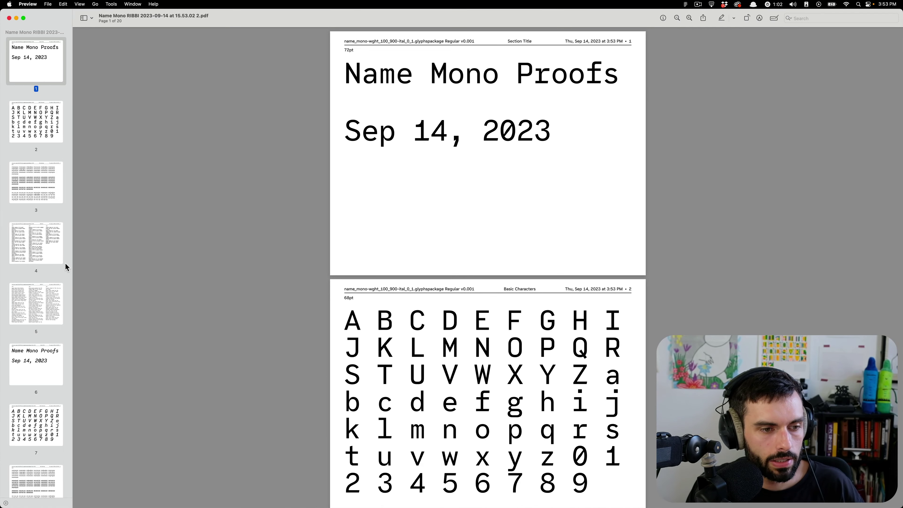
Step: Check the section title pages of the Regular Italic, Bold Italic, Bold and Regular styles in the combined PDF
click(39, 371)
scroll(39, 371, down, 1)
scroll(40, 372, down, 8)
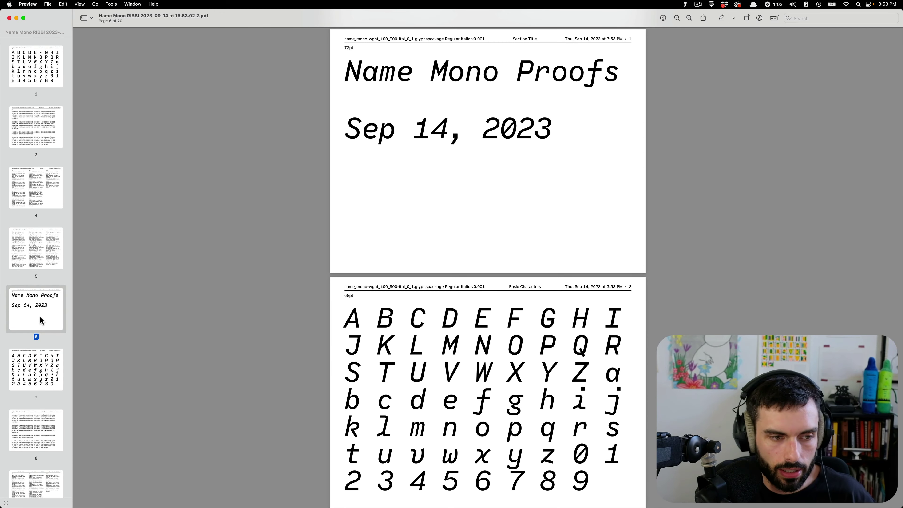
scroll(37, 329, down, 8)
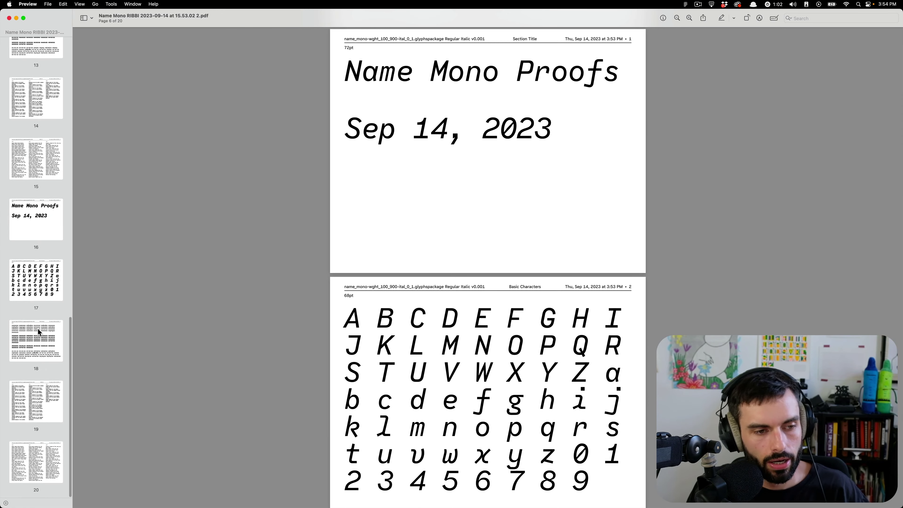
click(34, 228)
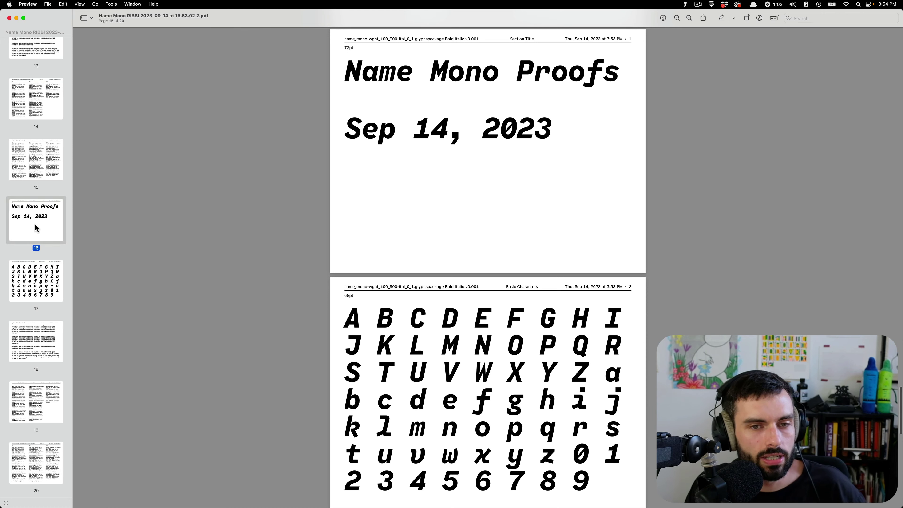
scroll(24, 226, up, 2)
scroll(23, 226, up, 10)
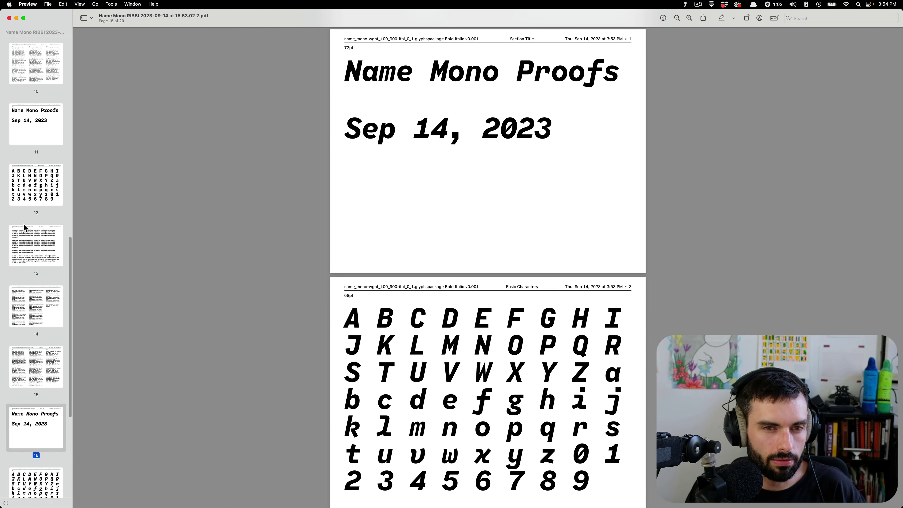
click(22, 420)
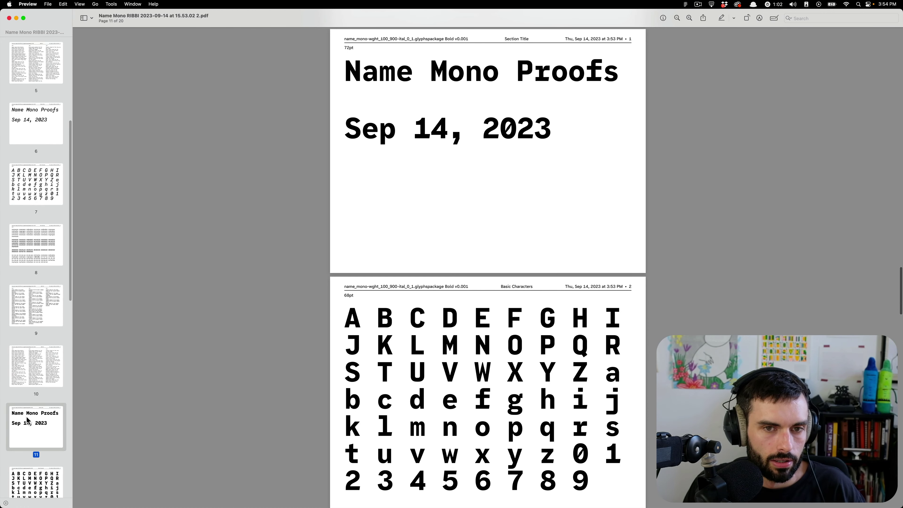
scroll(32, 213, up, 6)
click(43, 58)
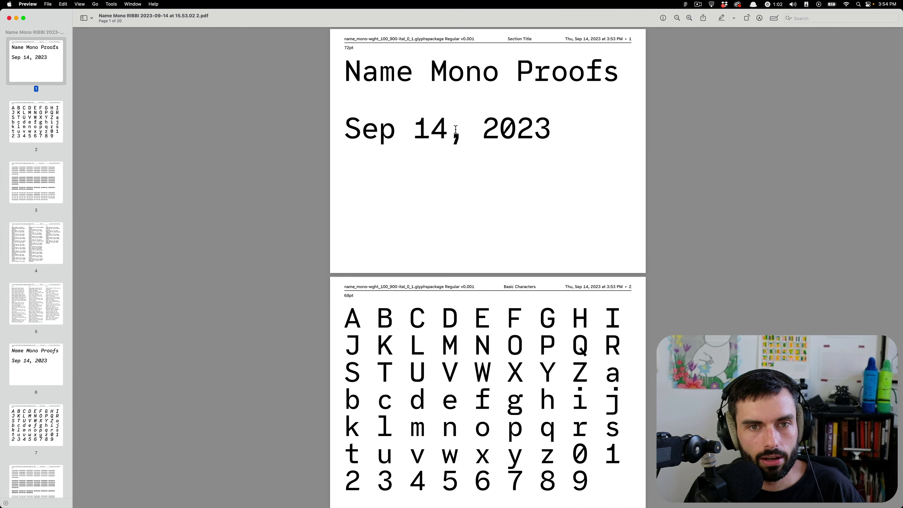
Step: Highlight the style name and title text on the Regular and Regular Italic title pages, and go to the Bold Italic title page
drag(444, 38, 474, 41)
click(507, 103)
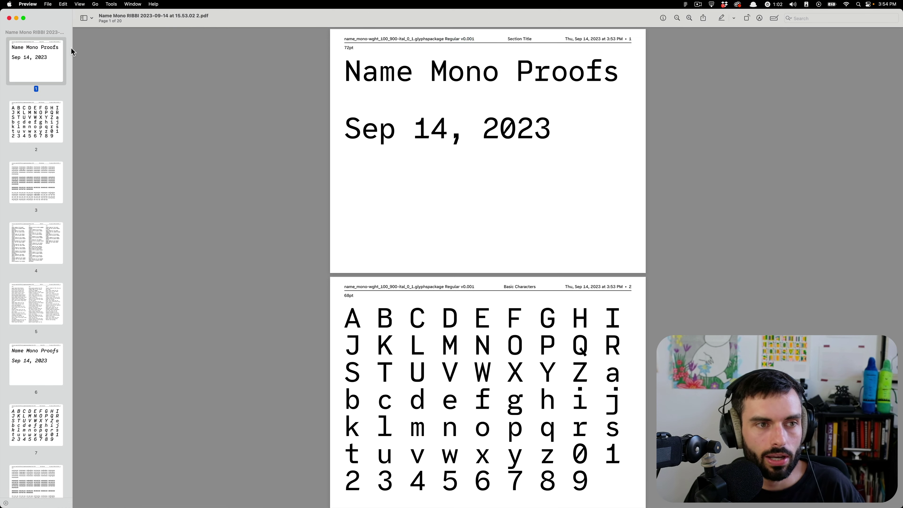
drag(533, 143, 305, 48)
click(39, 363)
drag(562, 214, 248, 65)
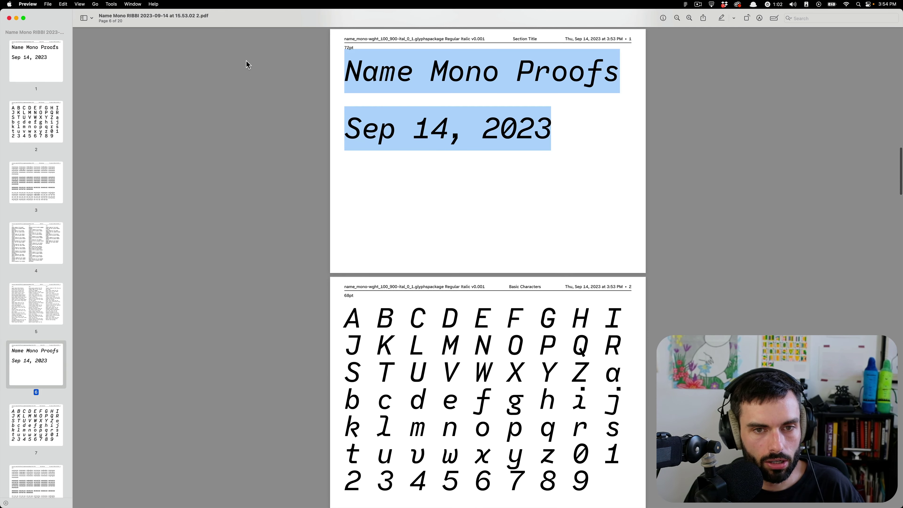
scroll(53, 428, down, 10)
click(39, 386)
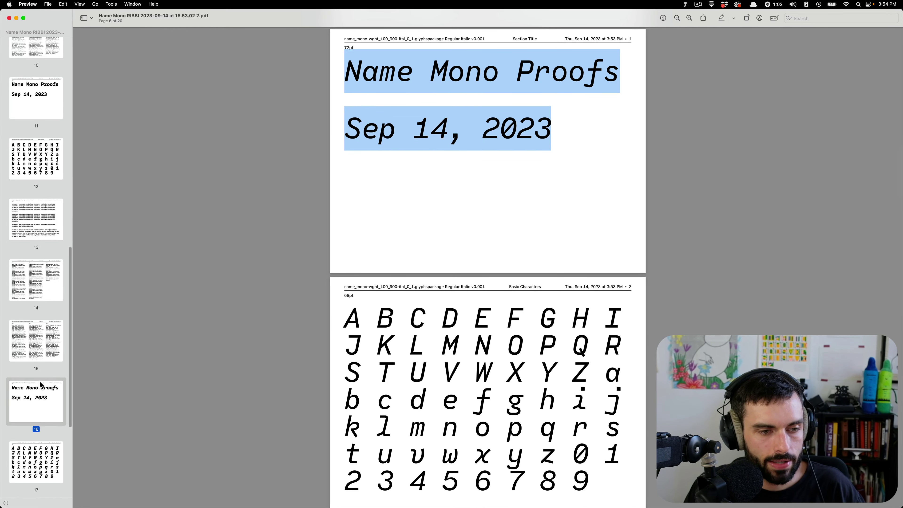
Step: Return to the beginning of the PDF and review the Regular pages through to the Regular Italic Basic Spacing page
scroll(391, 253, up, 5)
scroll(390, 253, up, 20)
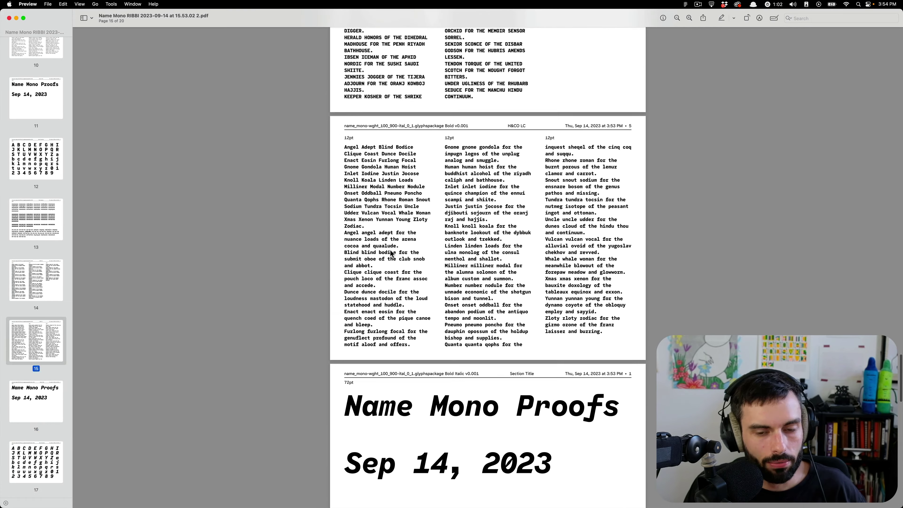
scroll(390, 253, up, 20)
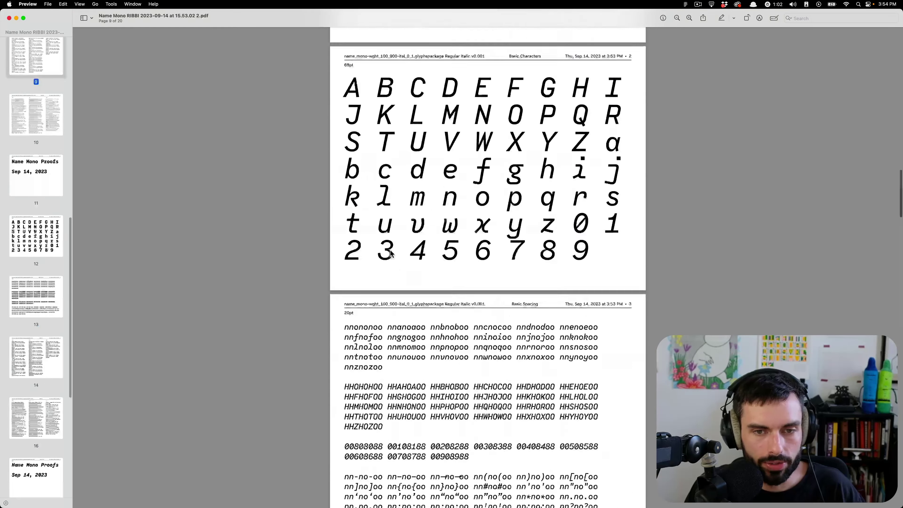
scroll(472, 255, down, 5)
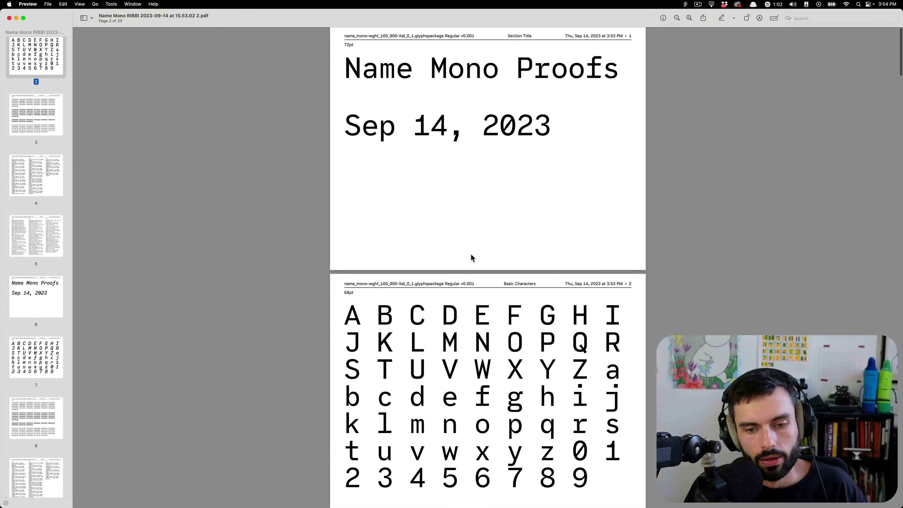
scroll(476, 254, down, 3)
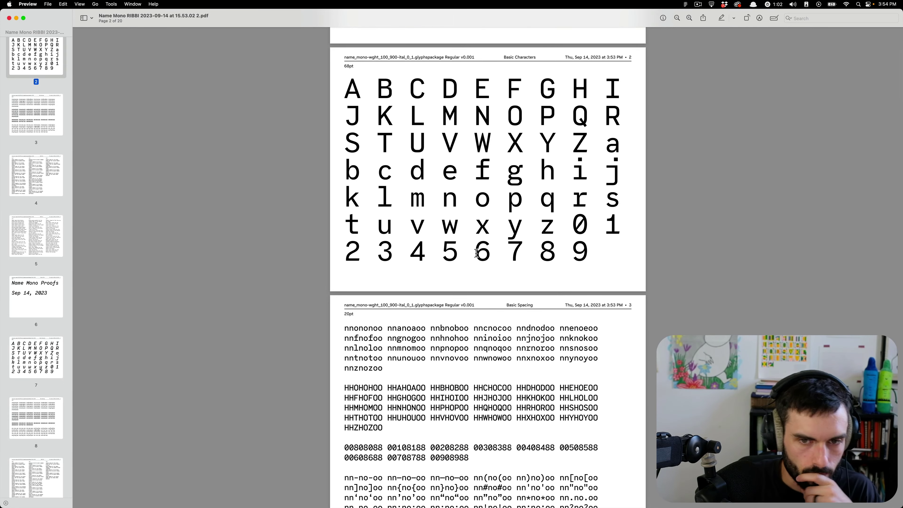
scroll(477, 253, down, 20)
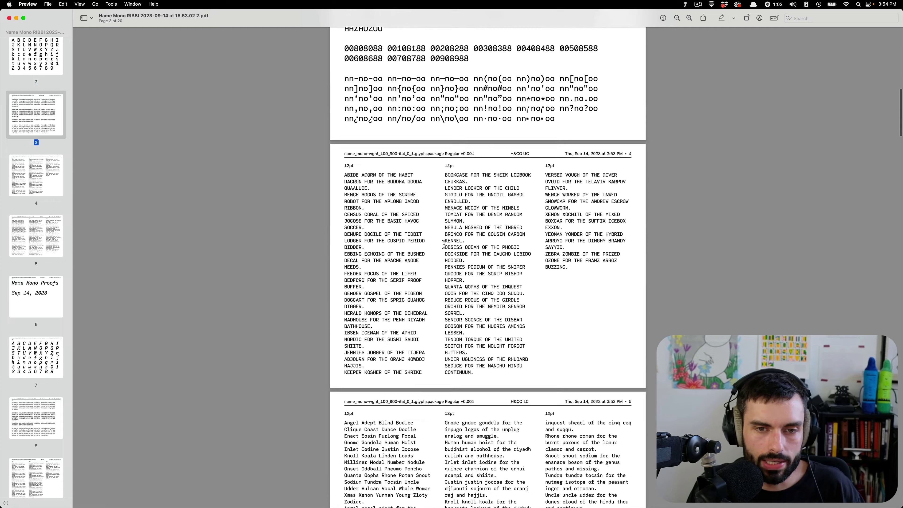
click(486, 216)
scroll(485, 215, down, 6)
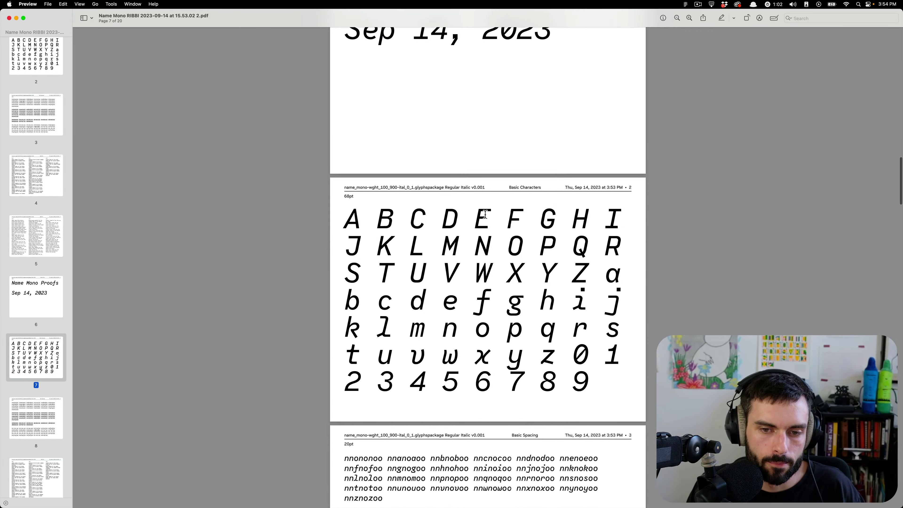
scroll(485, 215, down, 7)
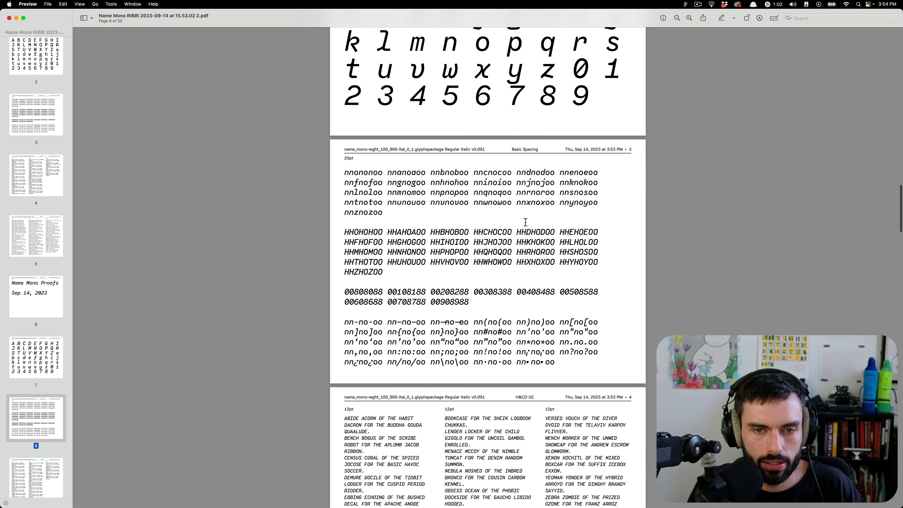
Step: Examine the Regular Italic spacing and text pages up close, and continue to the punctuation lines on the Bold Basic Spacing page
scroll(525, 222, up, 5)
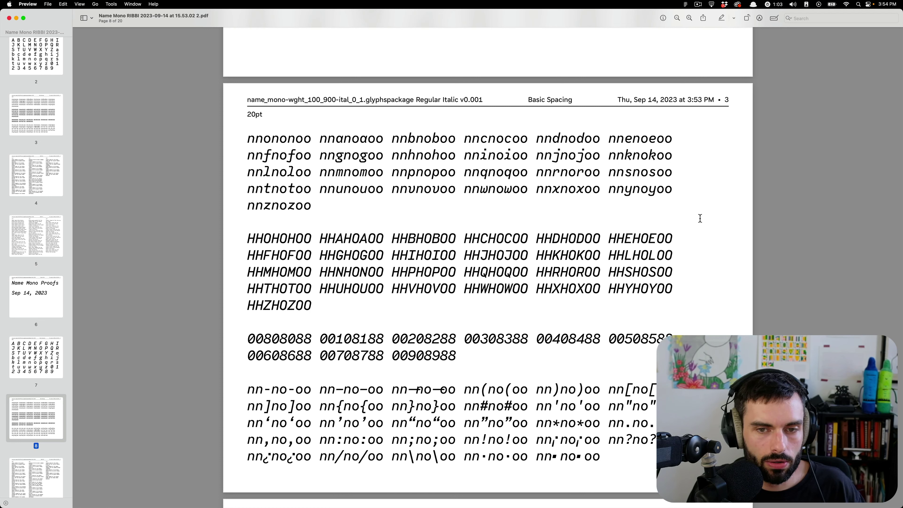
scroll(700, 218, down, 20)
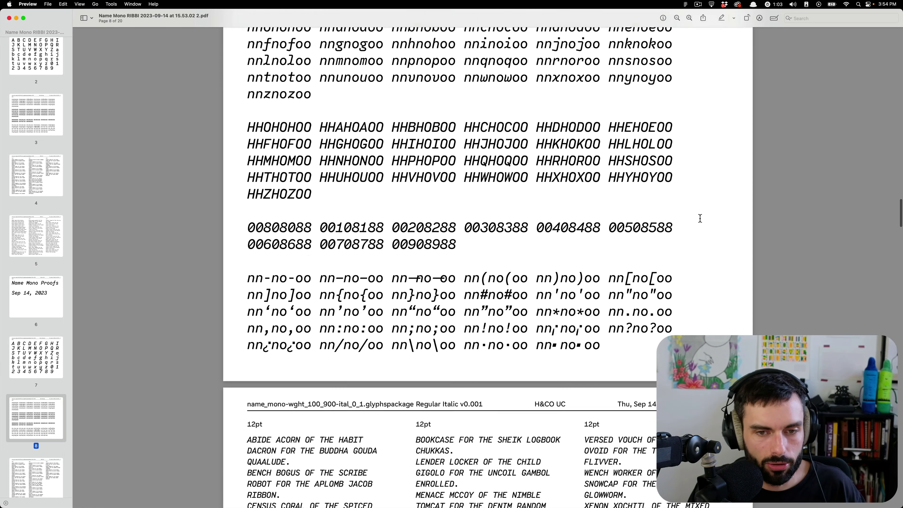
scroll(701, 223, down, 20)
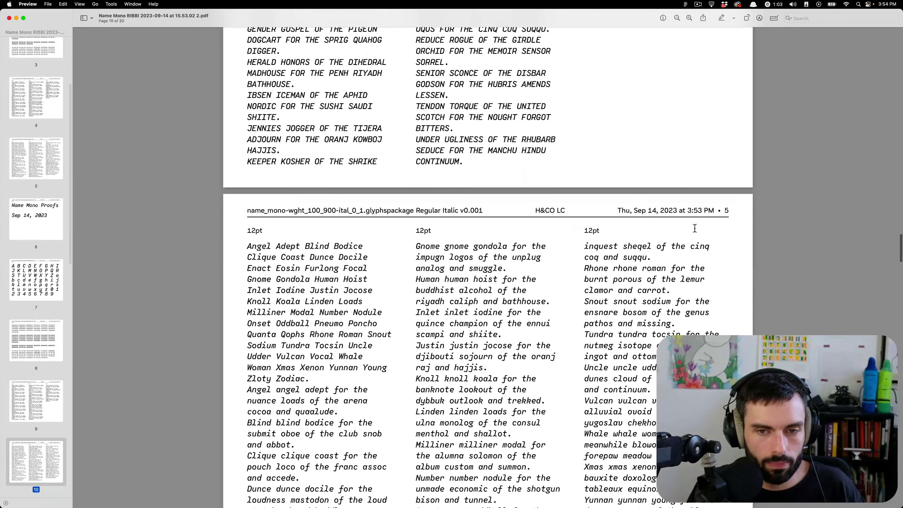
scroll(683, 228, down, 20)
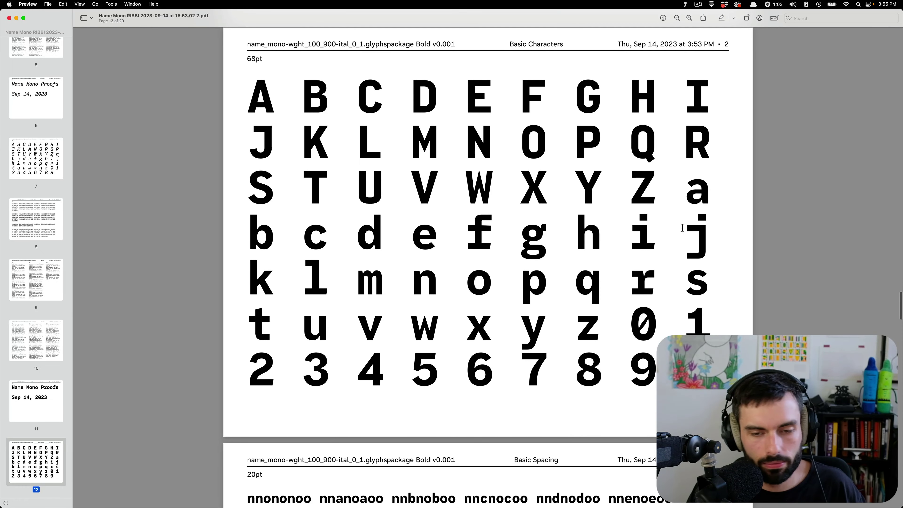
scroll(682, 228, down, 10)
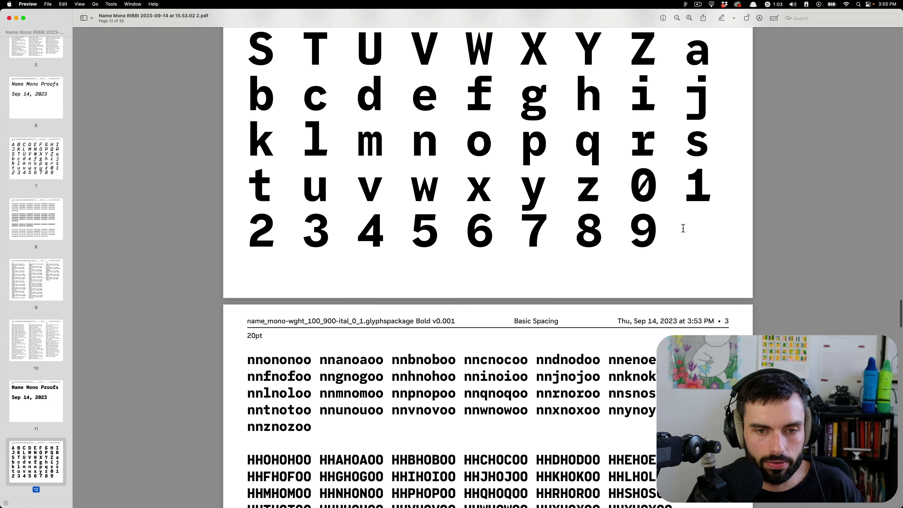
scroll(683, 229, down, 7)
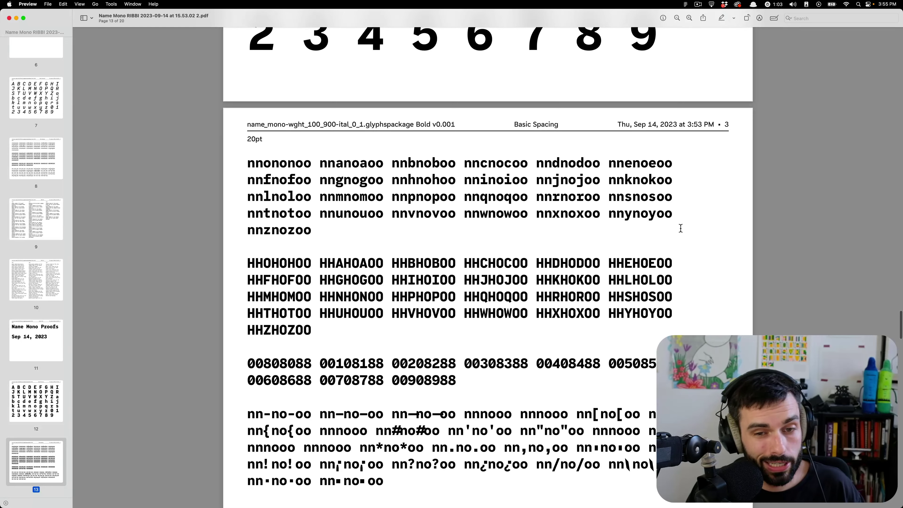
scroll(680, 228, down, 9)
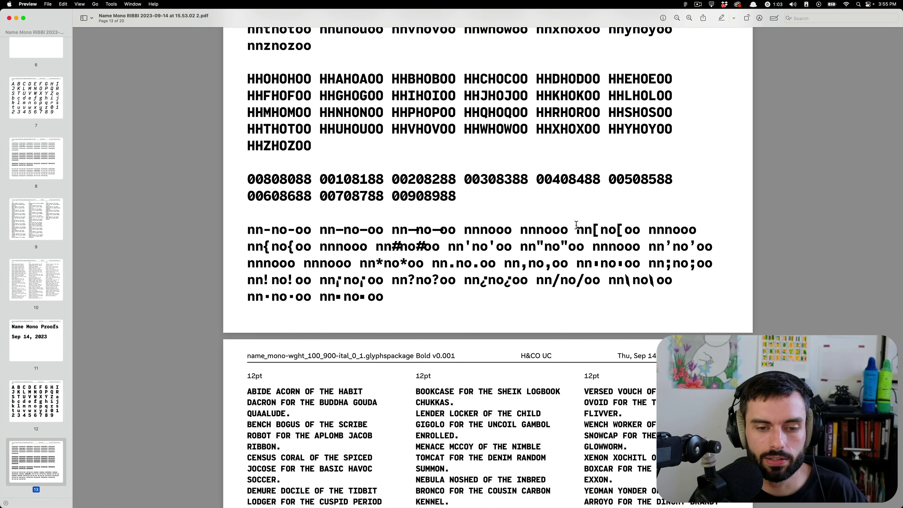
Step: Highlight the punctuation lines and the numeral lines on the Bold Basic Spacing page to inspect them, clearing each selection
scroll(675, 228, down, 7)
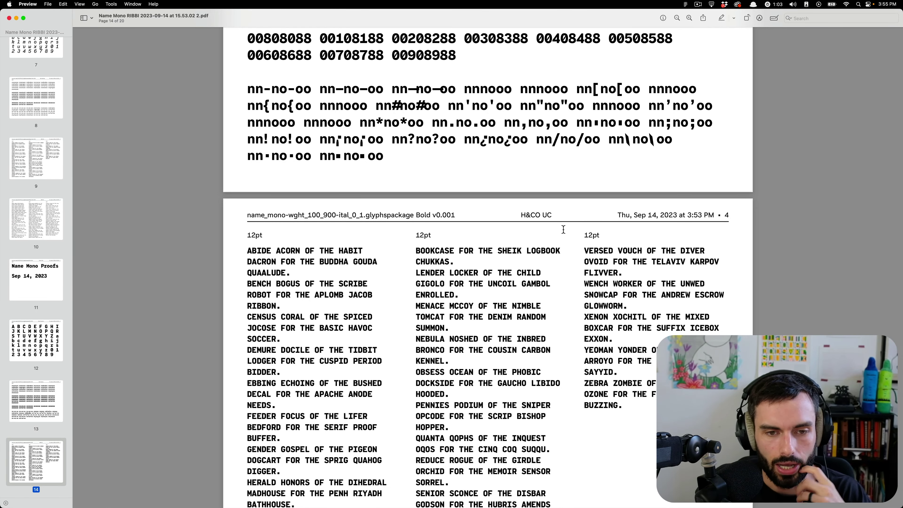
scroll(560, 226, up, 5)
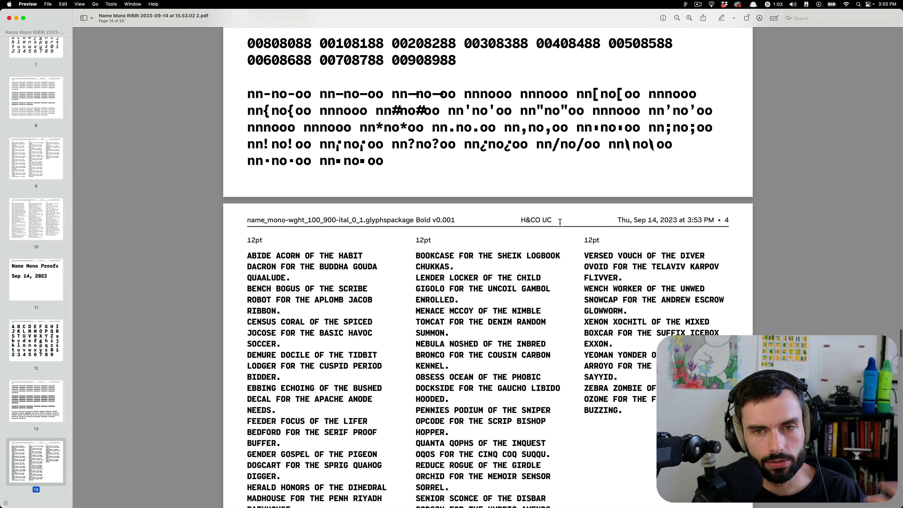
drag(404, 270, 211, 192)
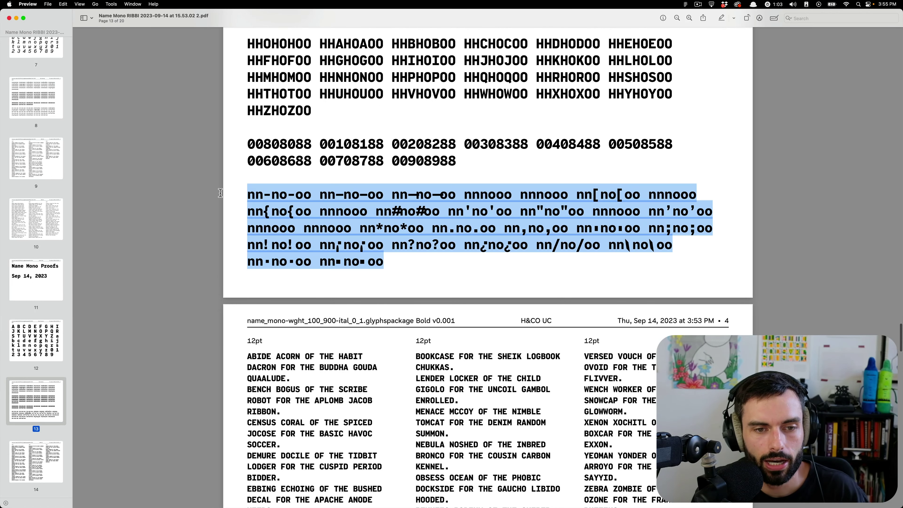
click(212, 192)
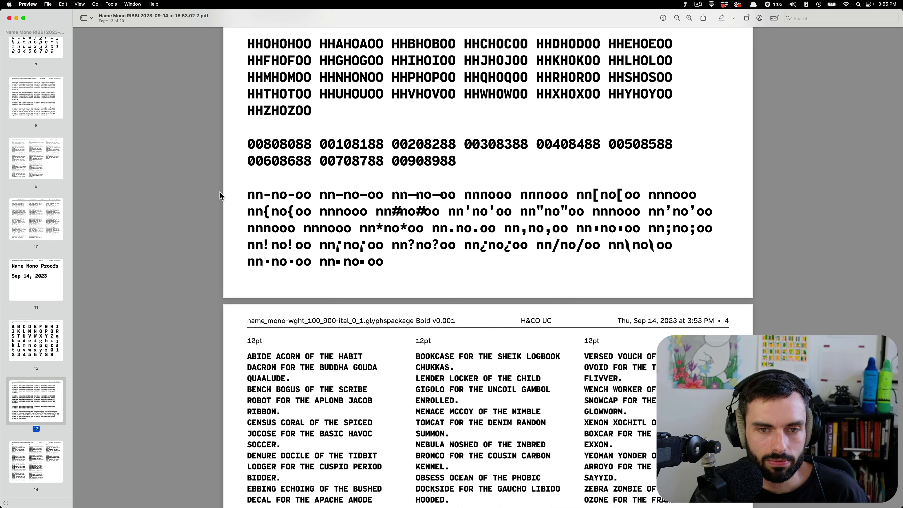
scroll(219, 191, up, 5)
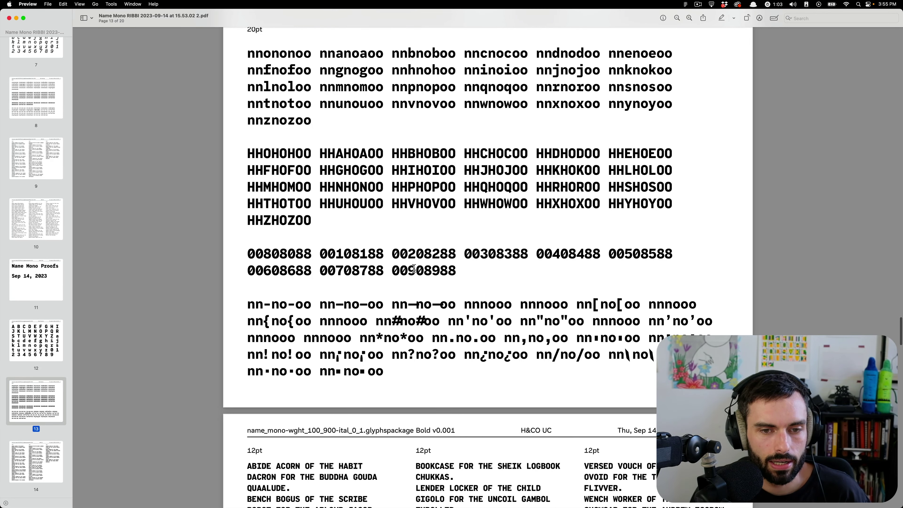
drag(459, 273, 233, 255)
click(217, 255)
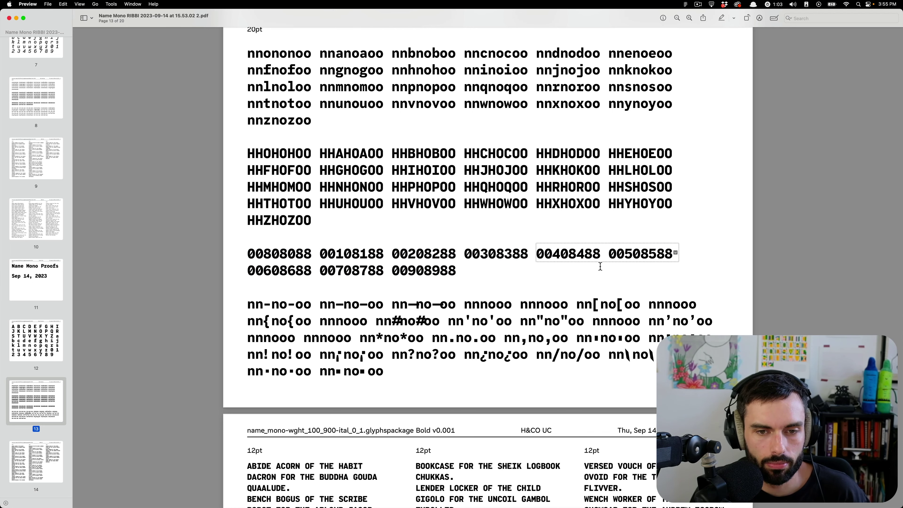
Step: Review the remaining Bold and Bold Italic pages through the end of the PDF, revisiting the Bold Italic Basic Spacing page
scroll(609, 270, down, 20)
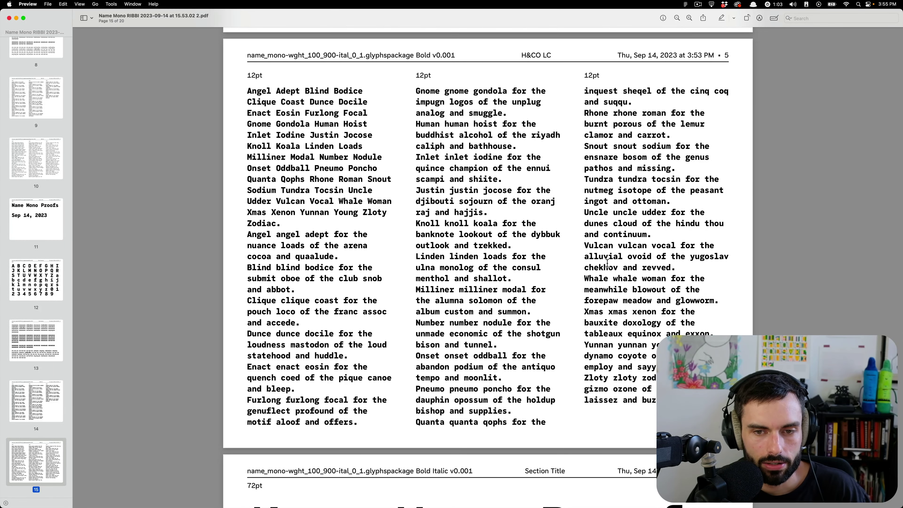
scroll(607, 263, down, 20)
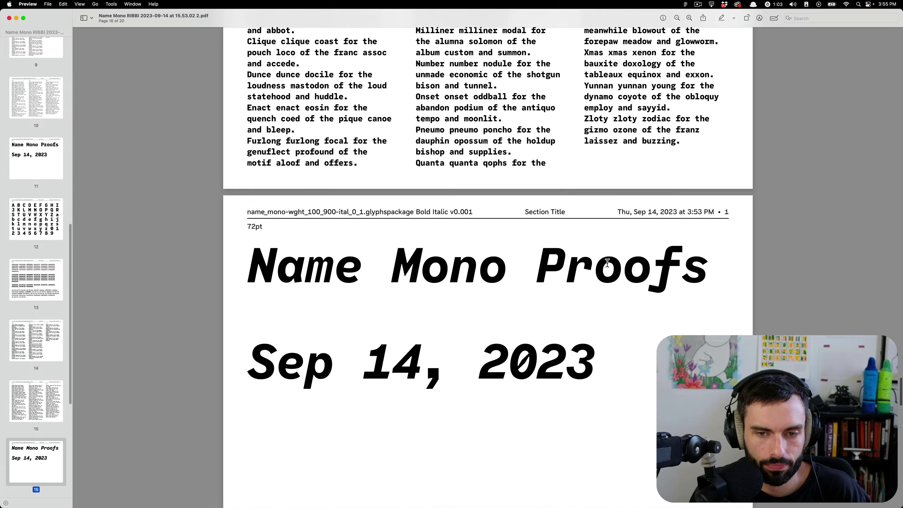
scroll(607, 263, down, 20)
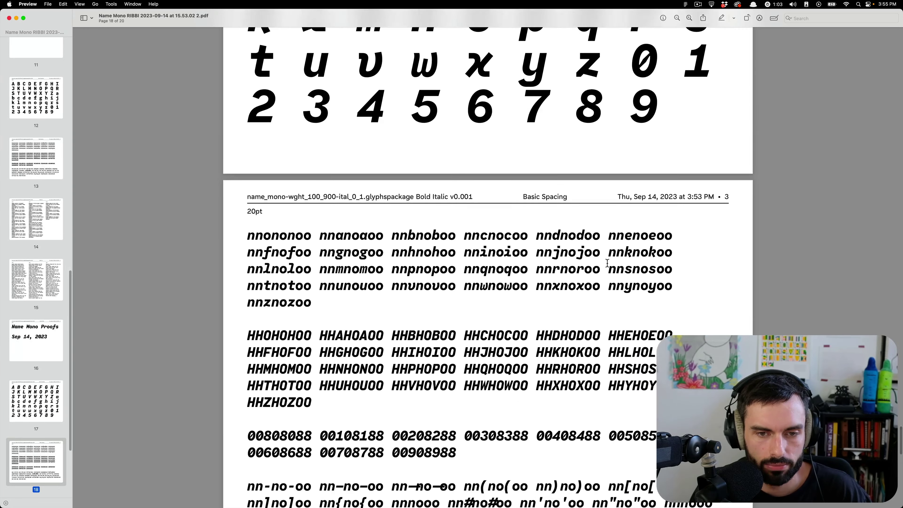
scroll(607, 263, down, 10)
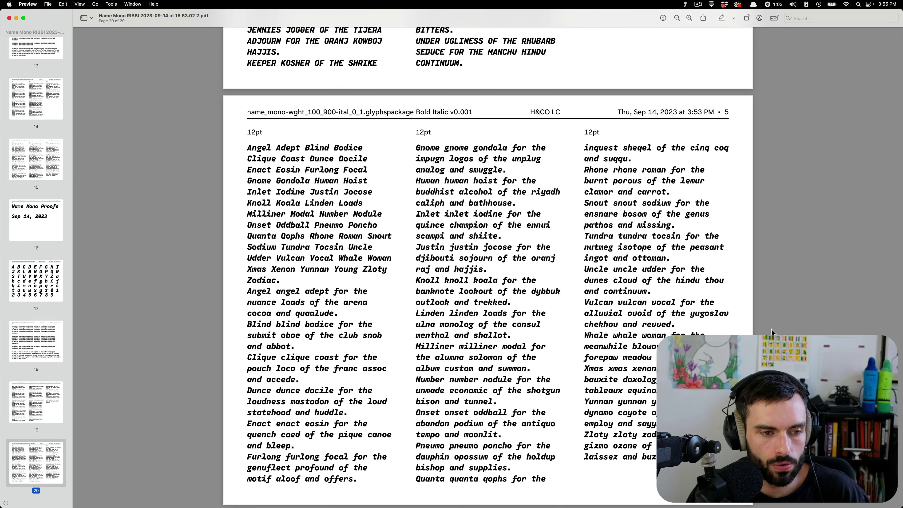
click(59, 337)
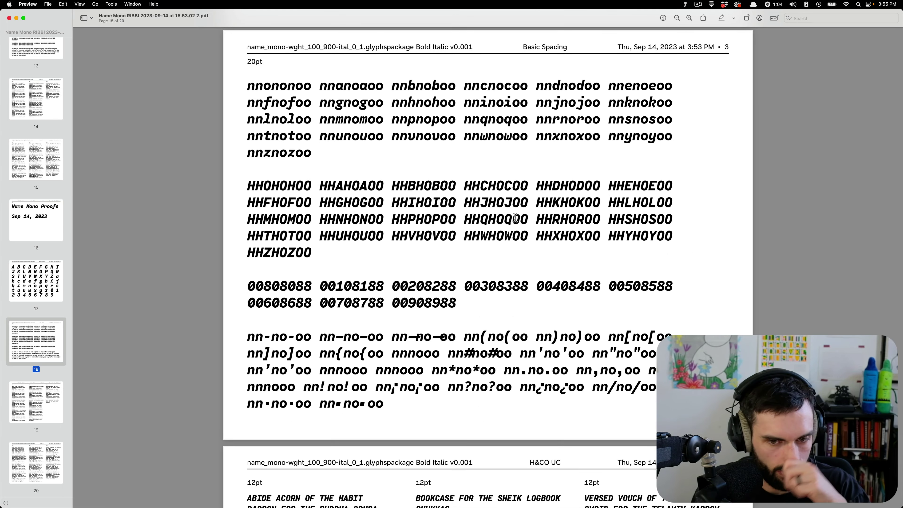
scroll(502, 213, down, 5)
scroll(501, 213, down, 20)
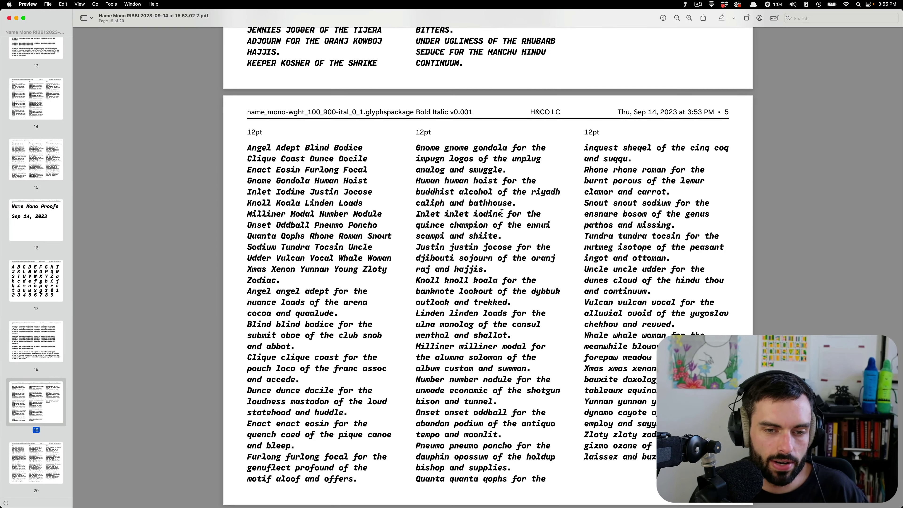
Step: Go back through the Bold Italic Basic Characters page and the Bold text pages to the Bold punctuation spacing lines
scroll(501, 213, up, 10)
scroll(502, 213, up, 15)
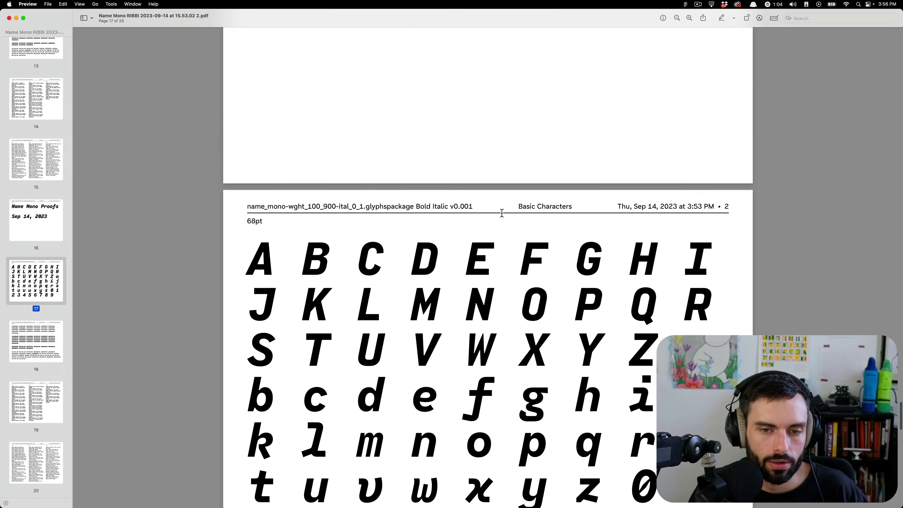
scroll(501, 213, down, 5)
scroll(501, 213, up, 2)
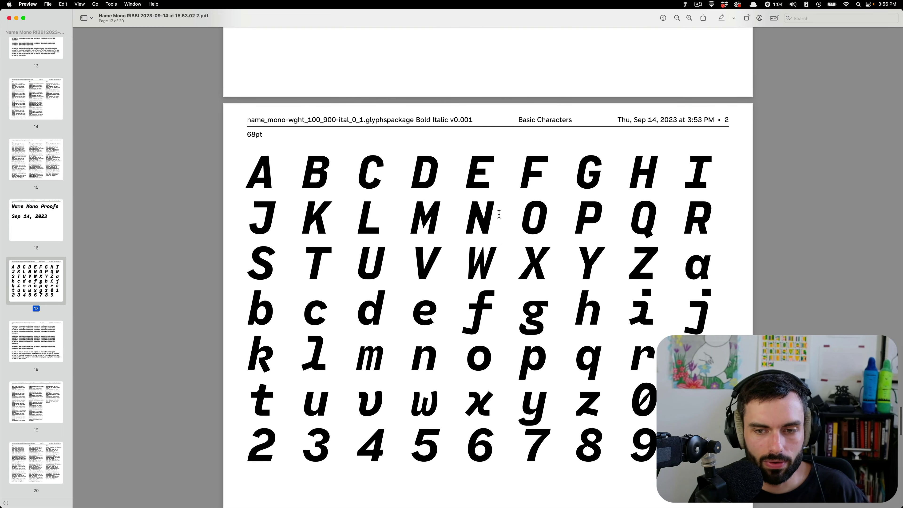
scroll(500, 213, up, 15)
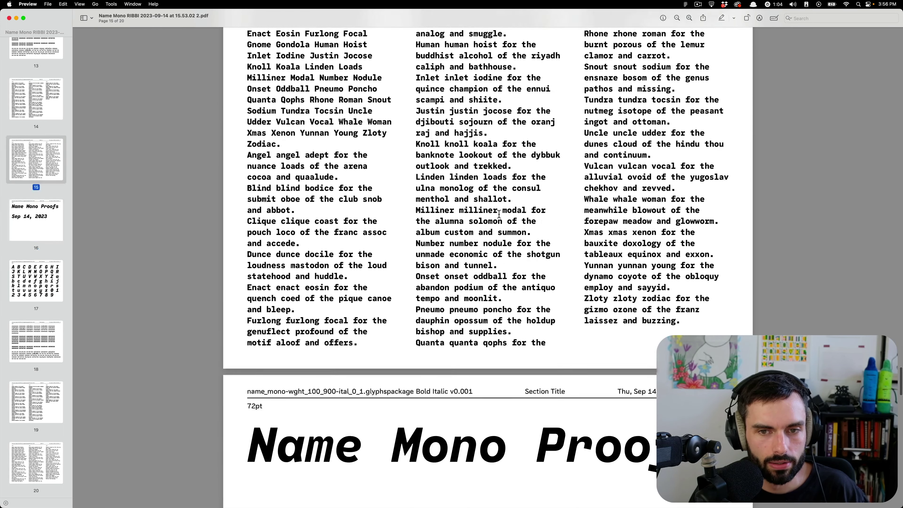
scroll(499, 214, up, 3)
scroll(497, 213, up, 15)
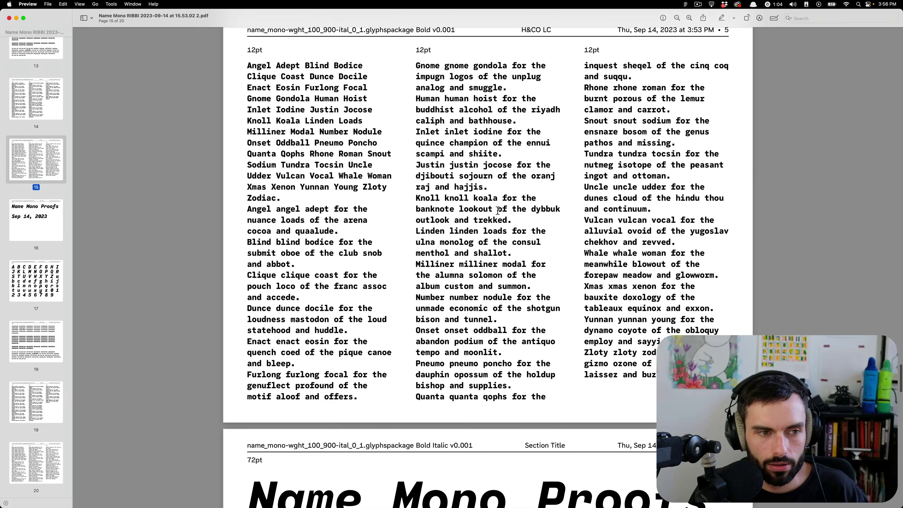
scroll(431, 190, up, 10)
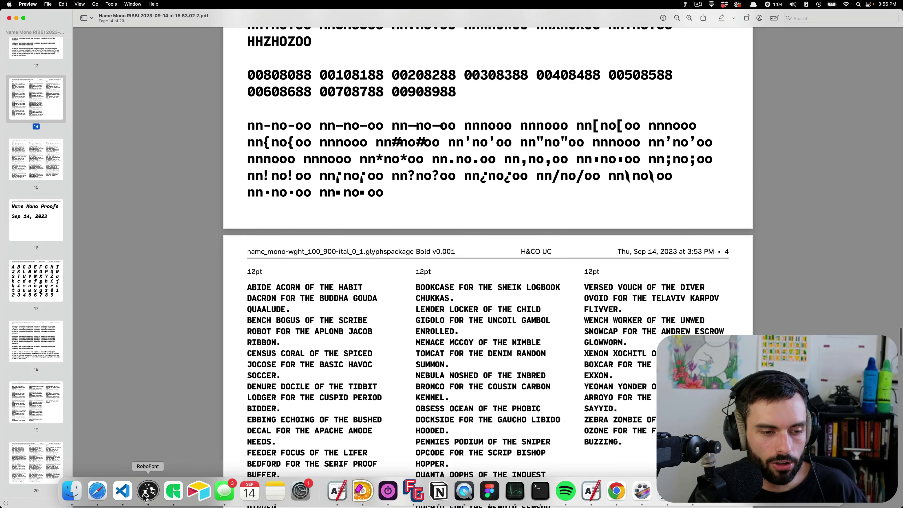
Step: Switch to Safari and highlight the Idiot Proofed entry under Proof-making tools in the arrowtype/spacing README
click(98, 492)
scroll(257, 375, down, 20)
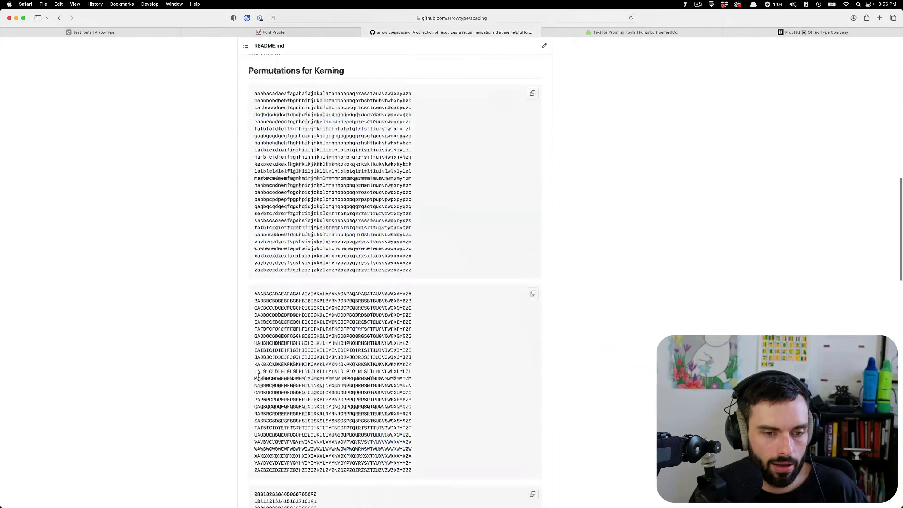
scroll(262, 380, down, 10)
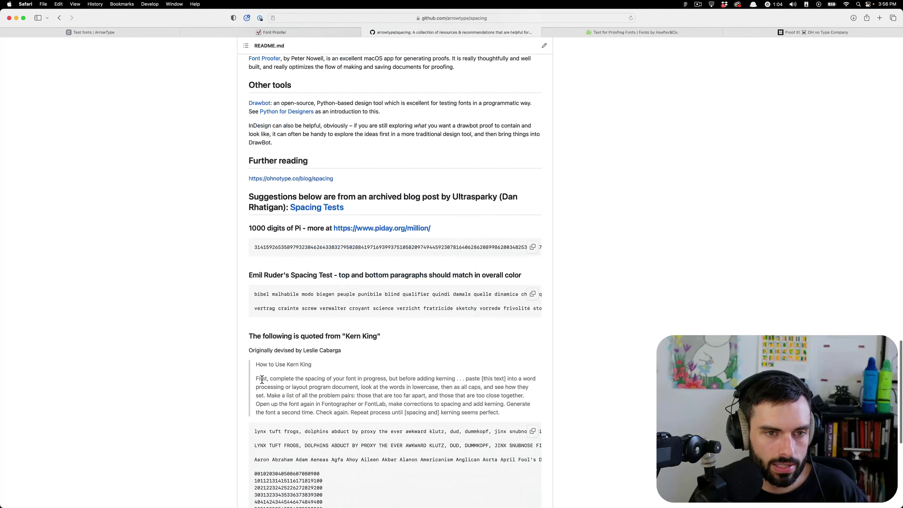
scroll(262, 380, up, 12)
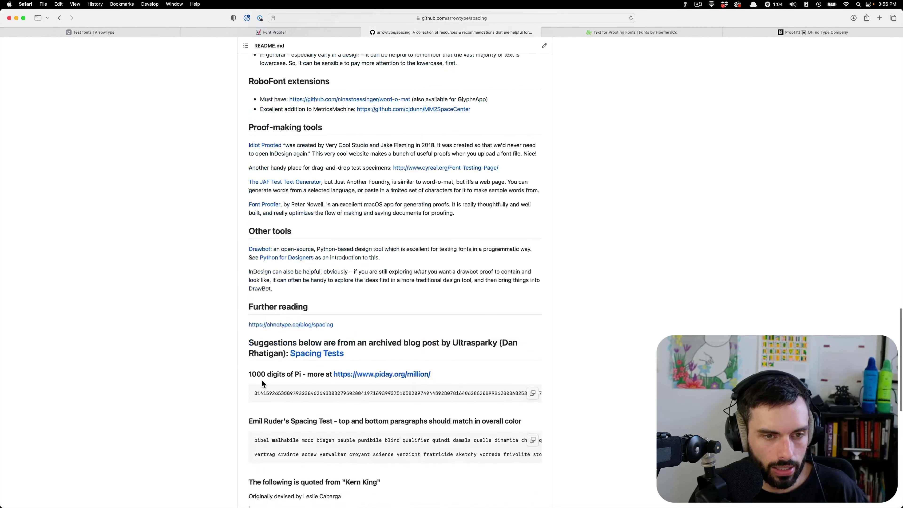
triple_click(308, 156)
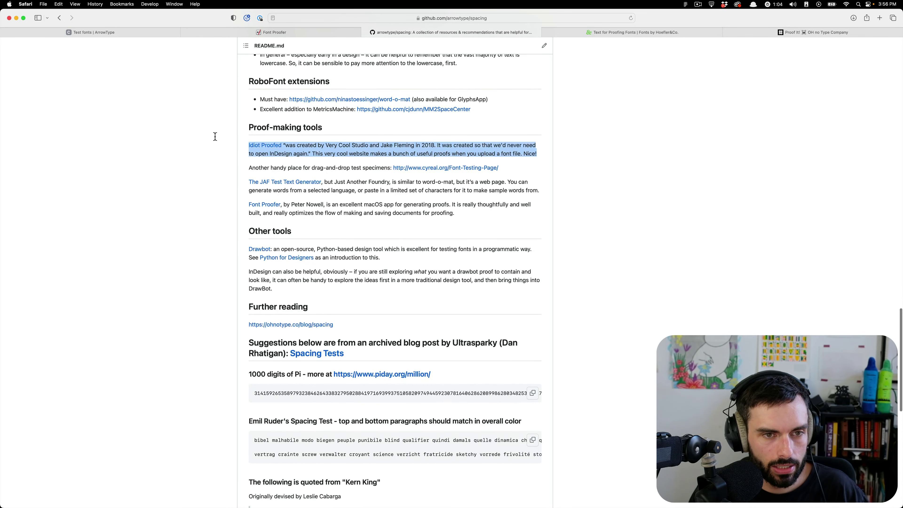
Step: Look back through the README's kerning permutations, sample text sources and spacing test sections to the repository's file list
scroll(216, 156, up, 3)
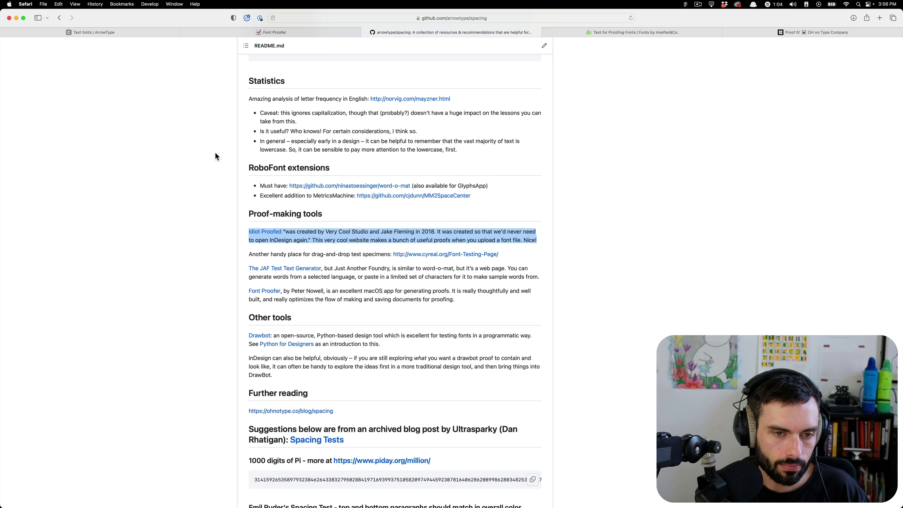
scroll(593, 274, up, 3)
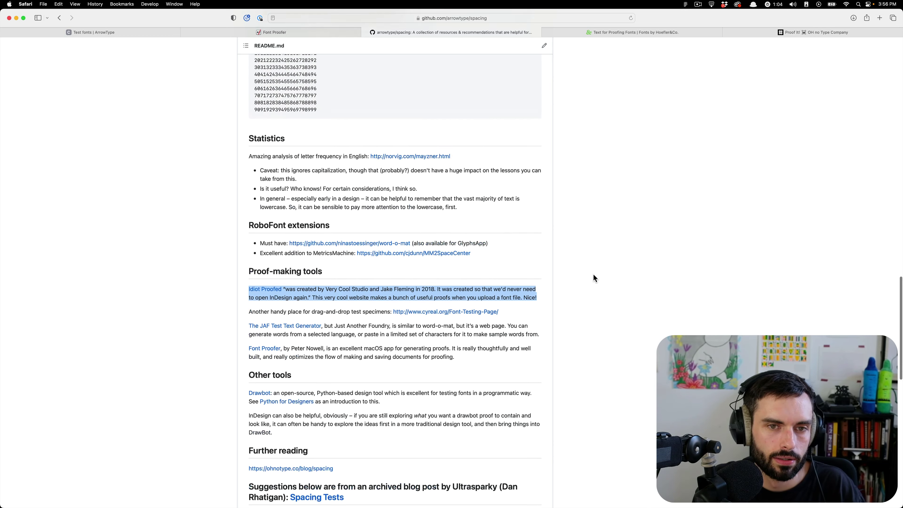
scroll(566, 274, up, 10)
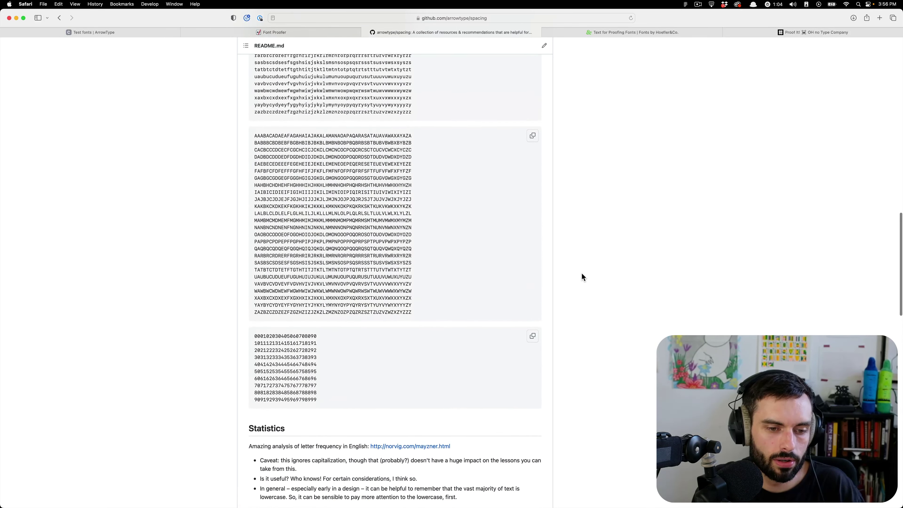
scroll(577, 274, up, 11)
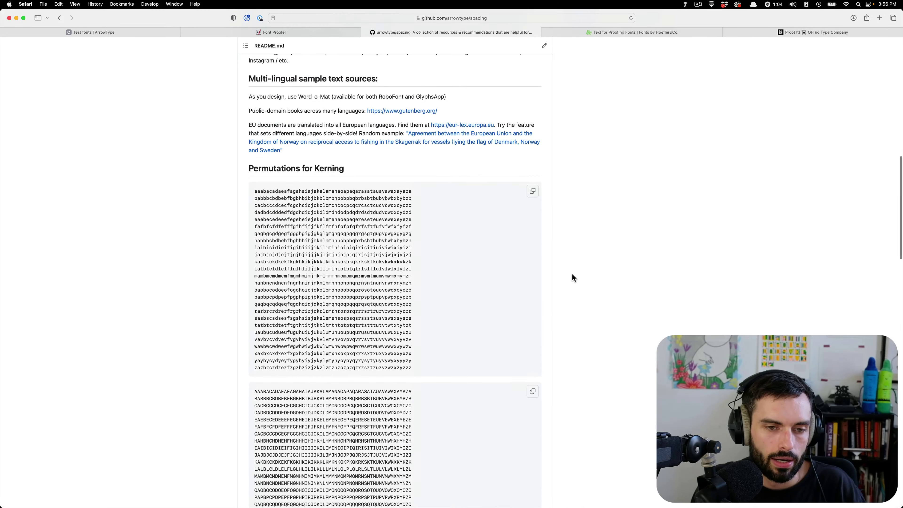
scroll(572, 276, up, 7)
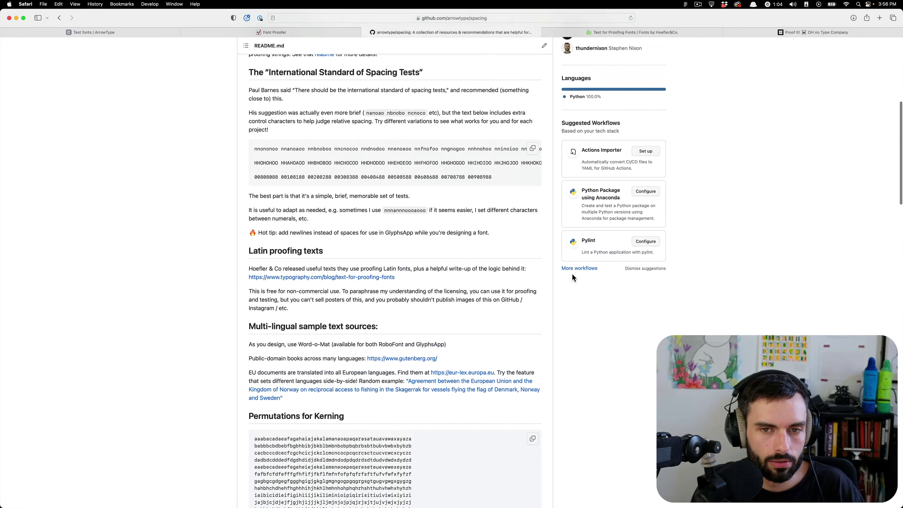
scroll(547, 273, up, 9)
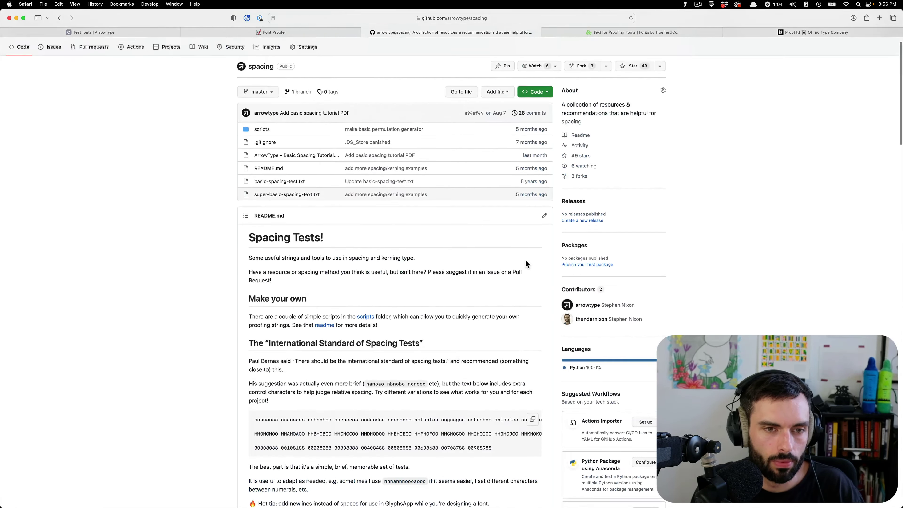
Step: Return to the combined PDF in Preview and review the pages from Bold H&CO UC through the Bold Italic text pages
key(super+Tab)
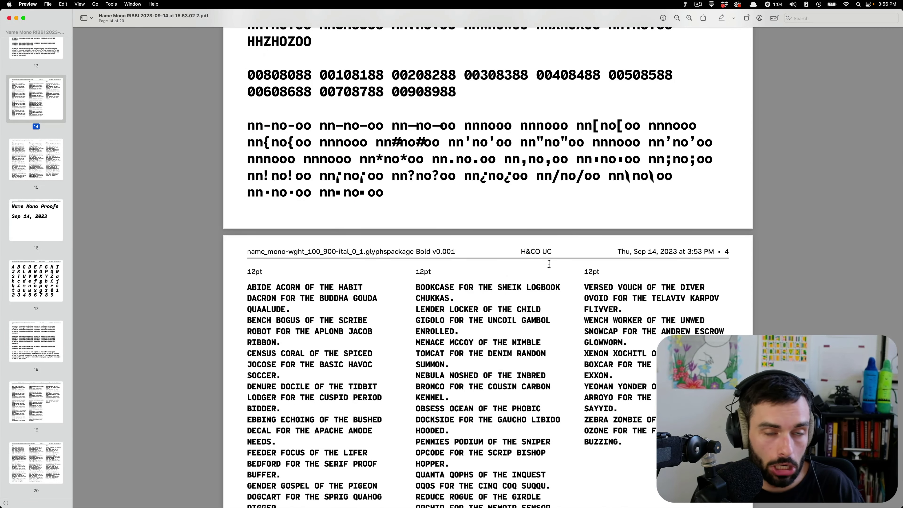
scroll(549, 264, down, 3)
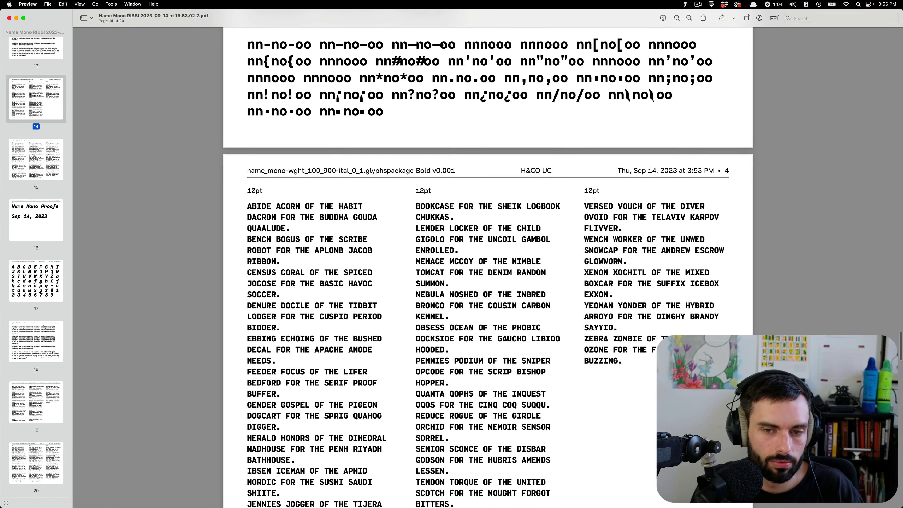
scroll(487, 267, down, 7)
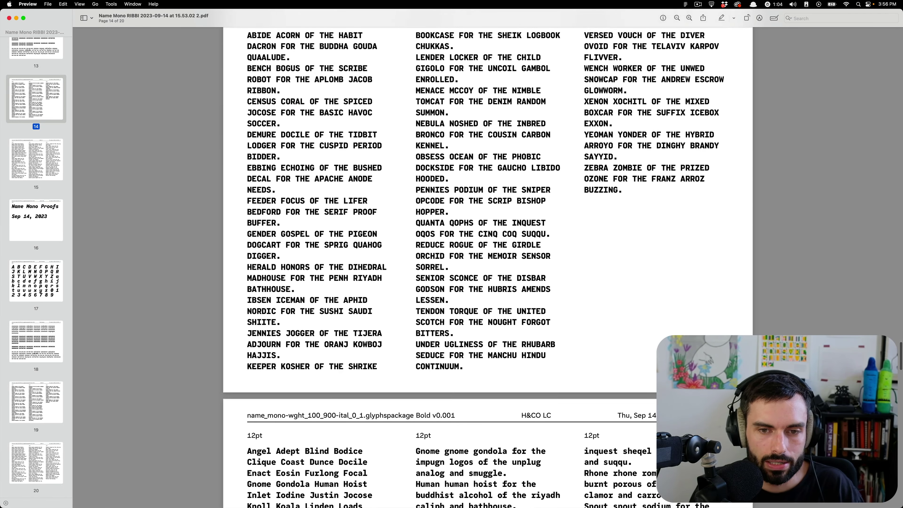
scroll(473, 260, down, 1)
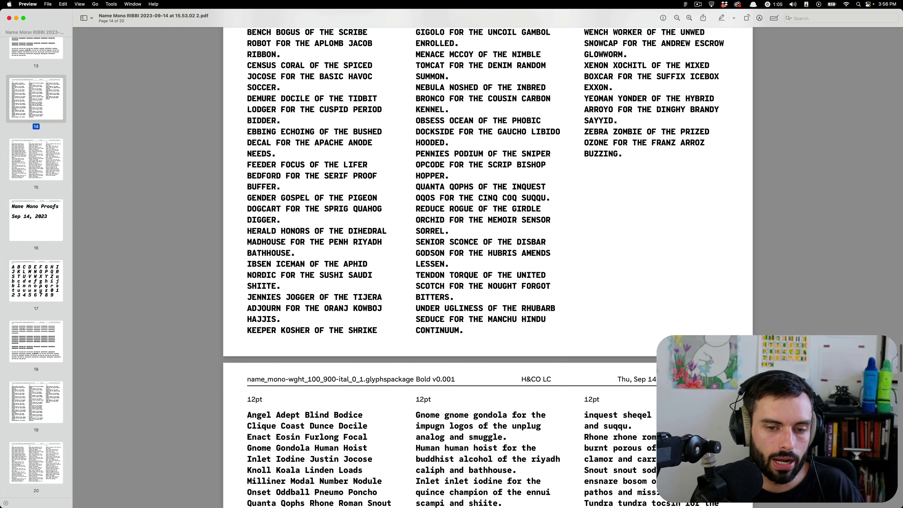
scroll(487, 266, down, 10)
scroll(488, 267, down, 12)
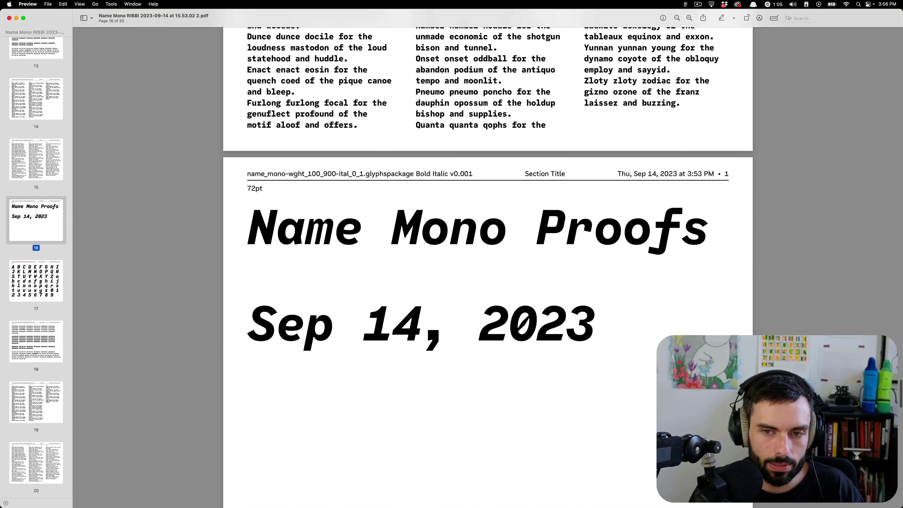
scroll(488, 266, down, 18)
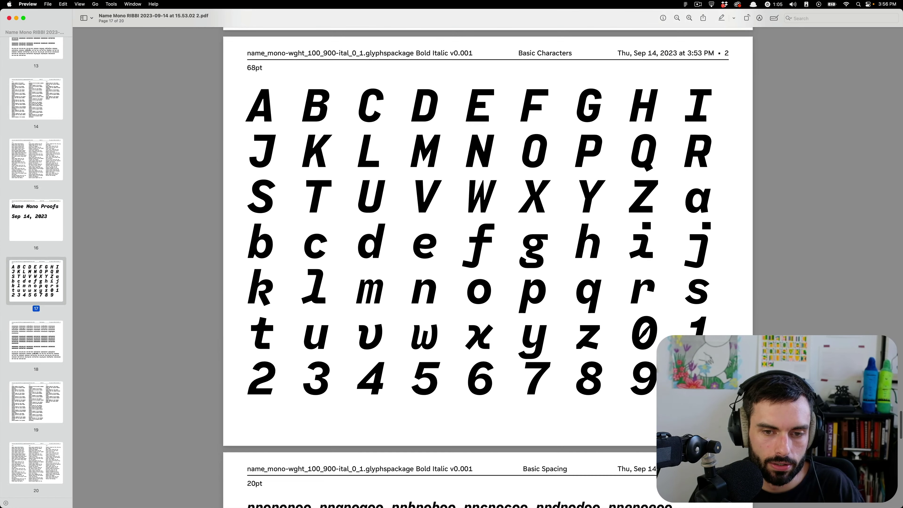
scroll(488, 266, down, 5)
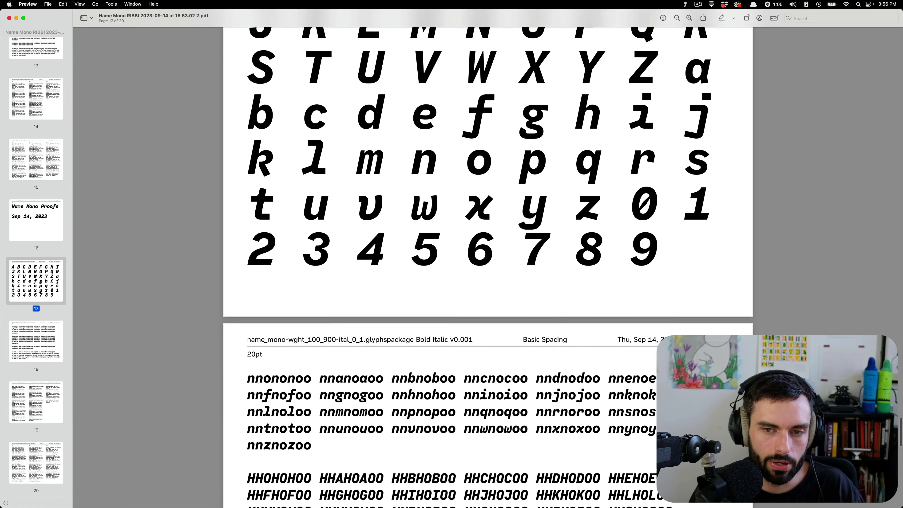
scroll(488, 266, down, 20)
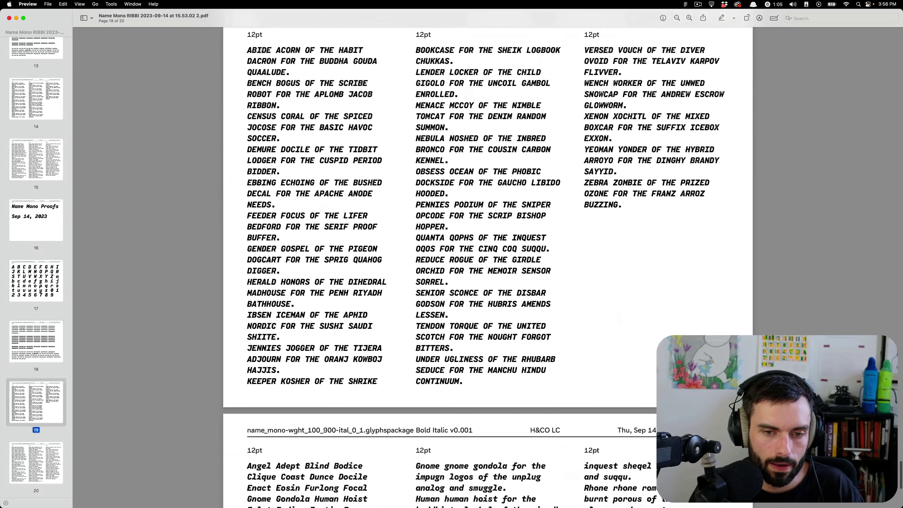
Step: Review the final Bold Italic H&CO LC page, and go back to the Bold Italic Basic Characters page
scroll(488, 267, down, 11)
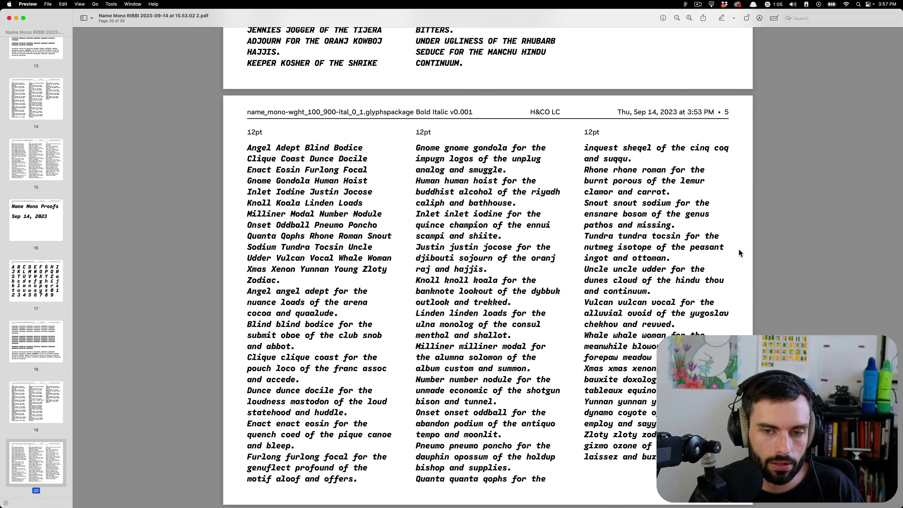
mouse_move(394, 505)
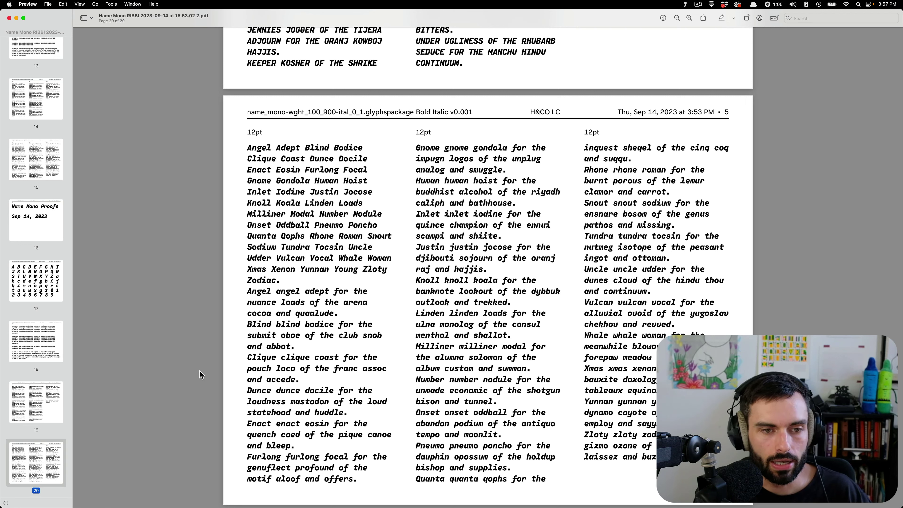
click(43, 278)
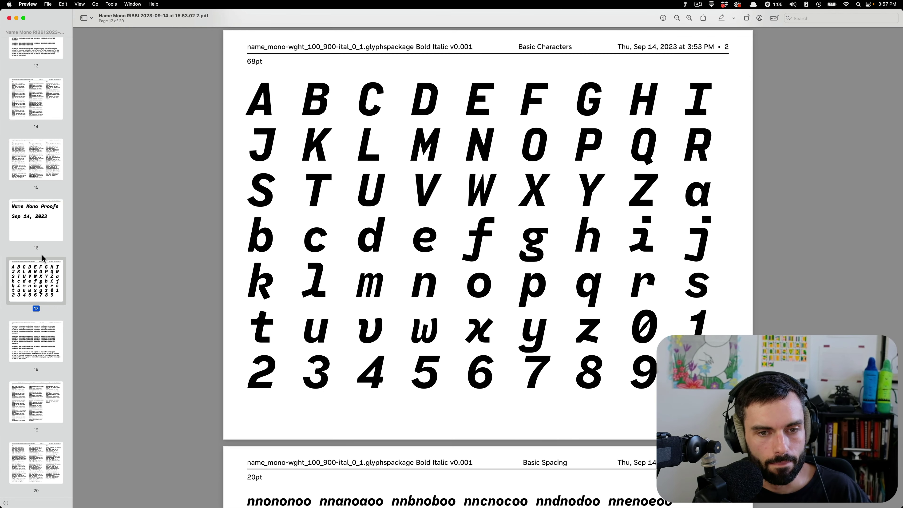
click(47, 240)
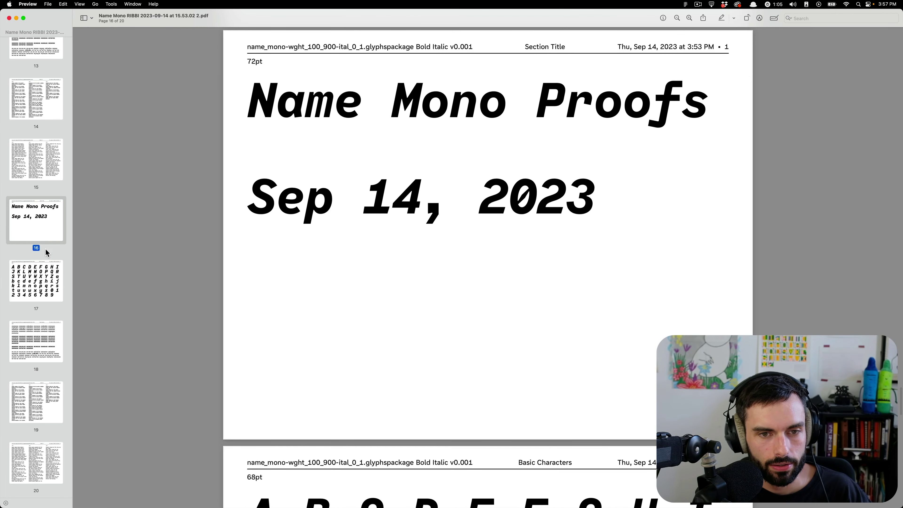
click(48, 295)
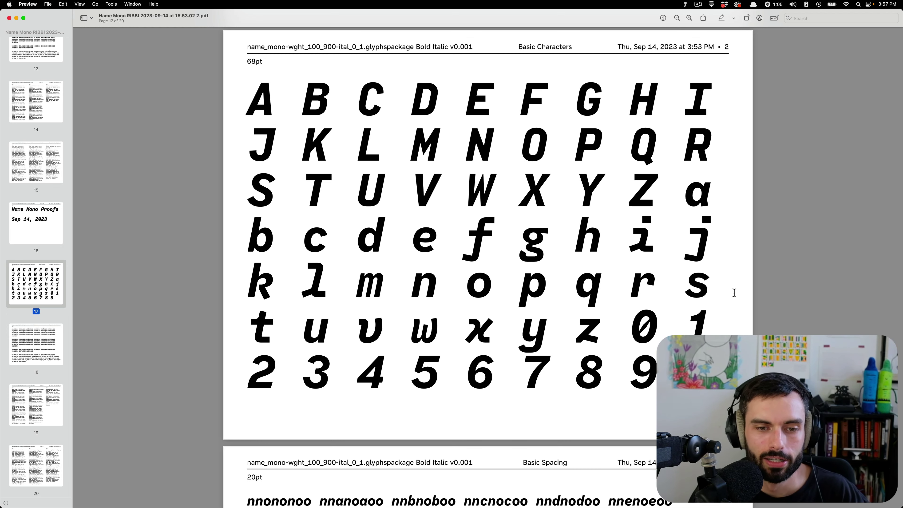
scroll(753, 290, up, 1)
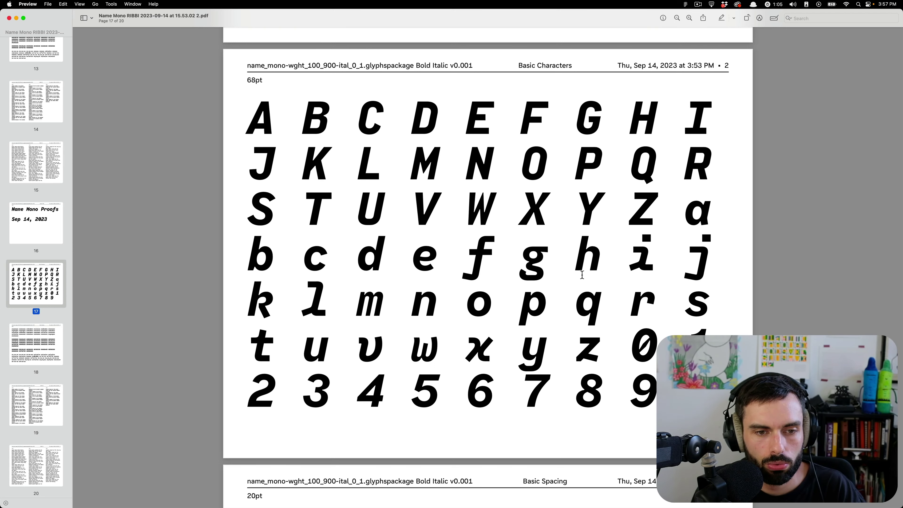
Step: Highlight the f and j glyphs on the Bold Italic Basic Characters page to compare their shapes
double_click(489, 262)
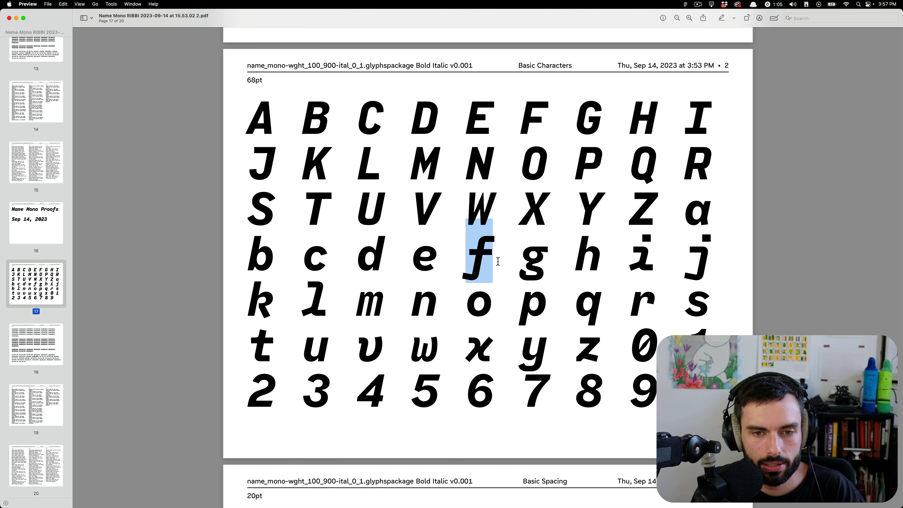
double_click(703, 259)
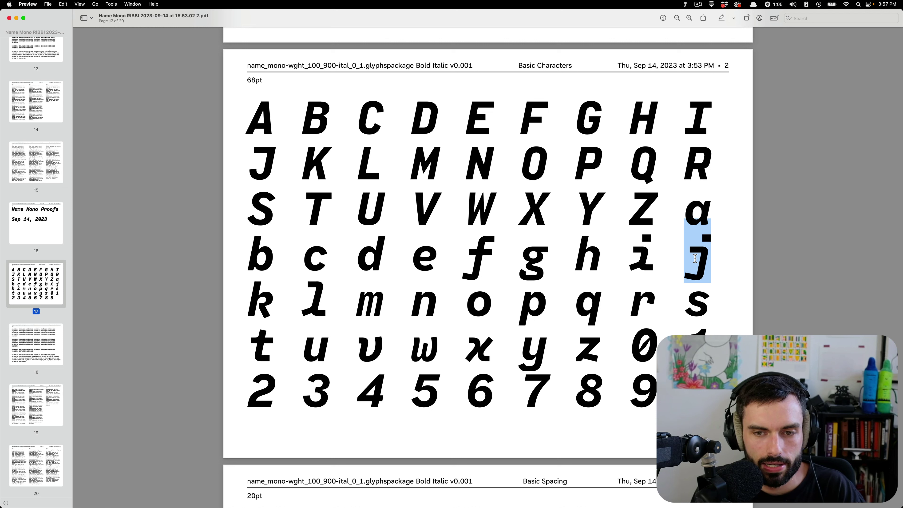
click(706, 256)
double_click(695, 259)
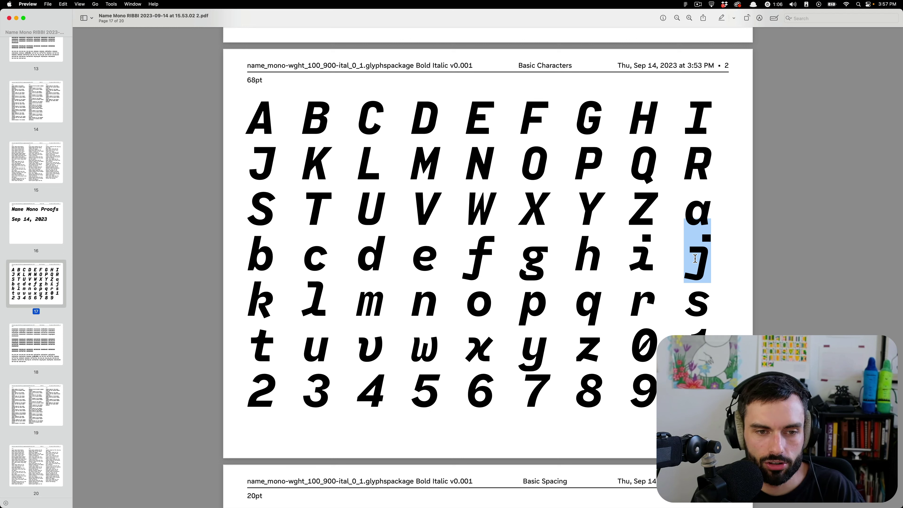
double_click(495, 261)
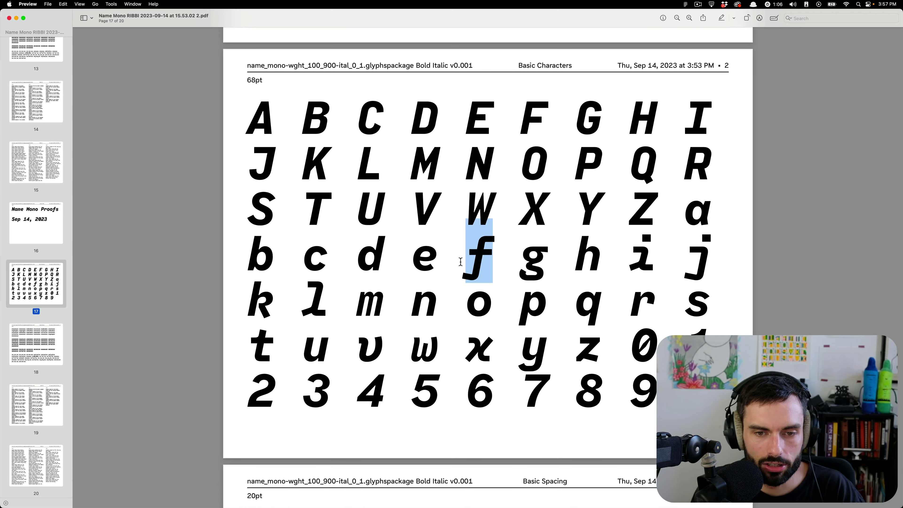
Step: Highlight the y and g glyphs on the Bold Italic Basic Characters page to compare their descenders
double_click(538, 347)
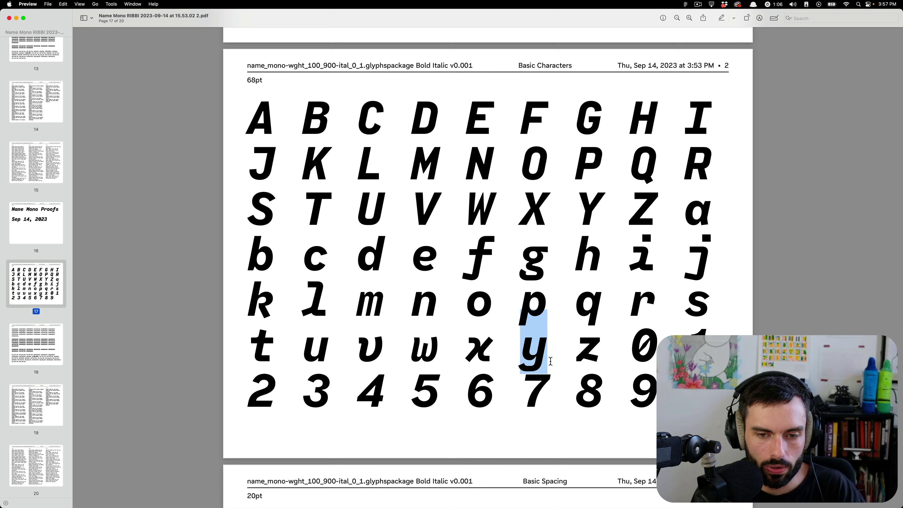
click(550, 361)
double_click(548, 351)
double_click(505, 350)
double_click(527, 347)
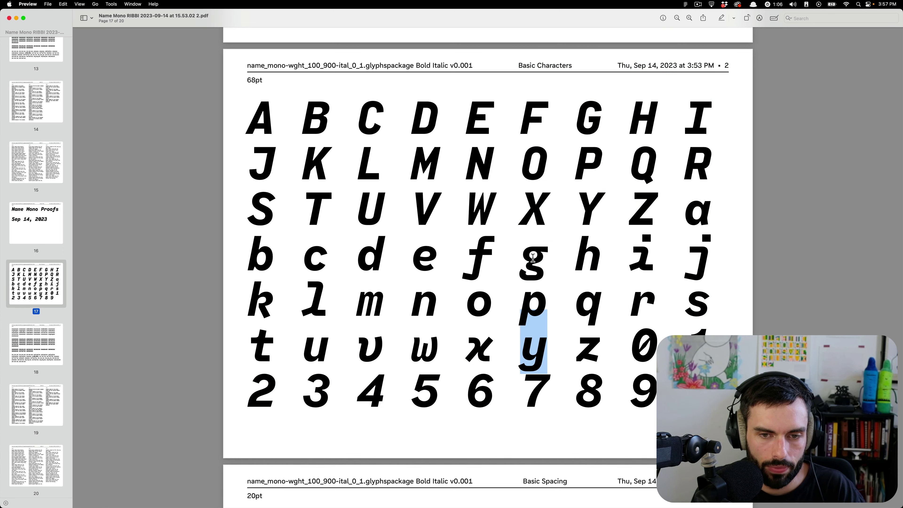
double_click(537, 256)
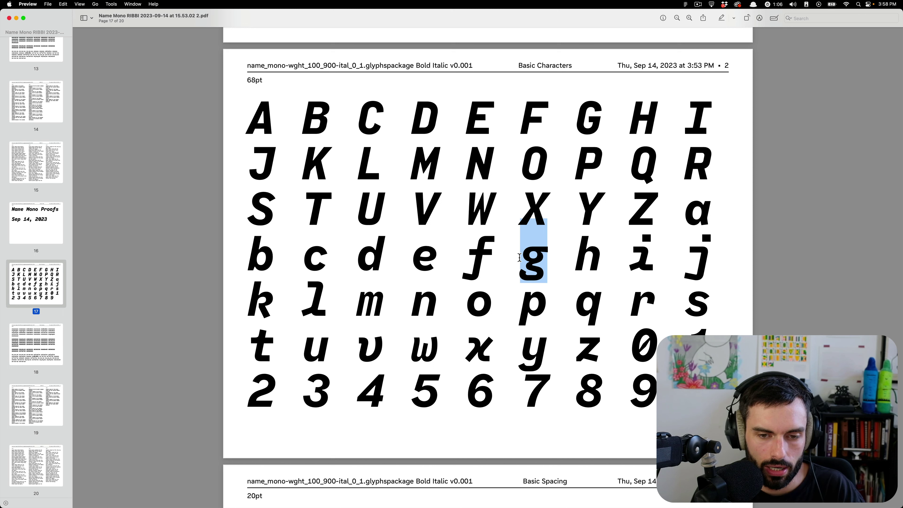
double_click(531, 356)
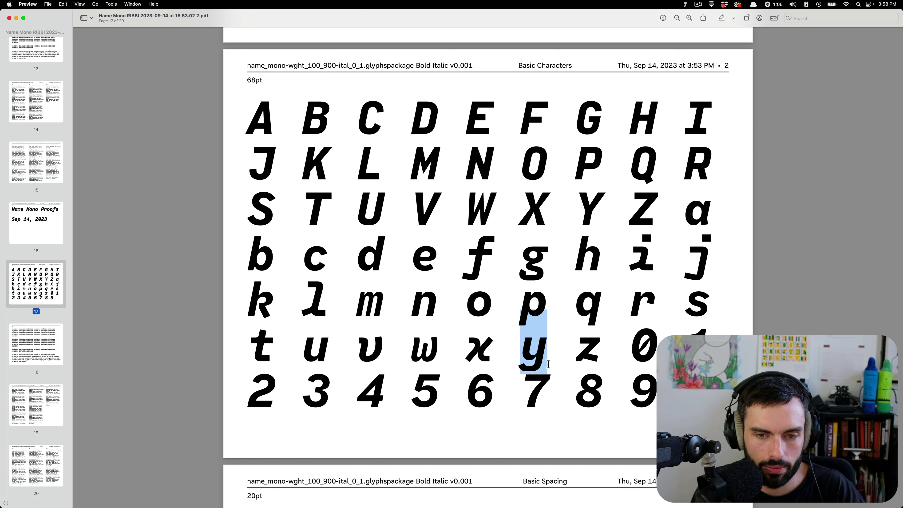
Step: Highlight the j and y glyphs in alternation to compare them on the Bold Italic Basic Characters page
click(541, 366)
double_click(696, 275)
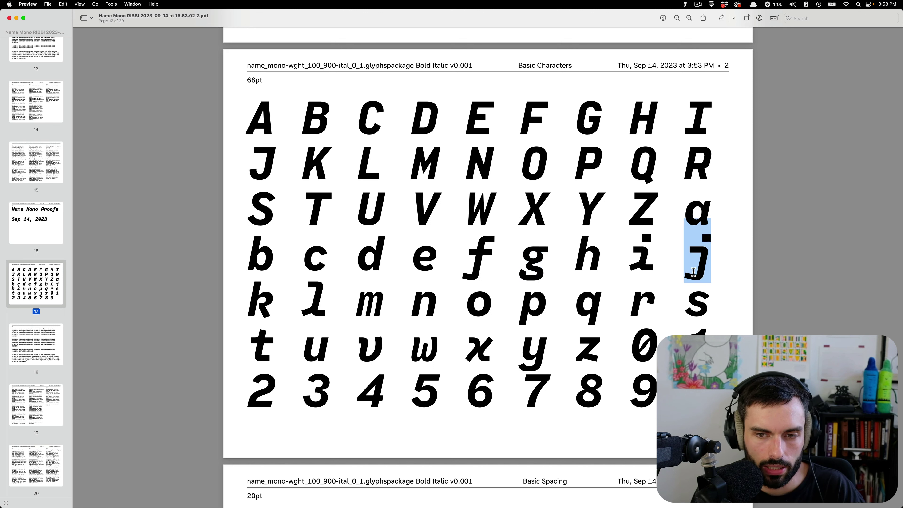
double_click(526, 347)
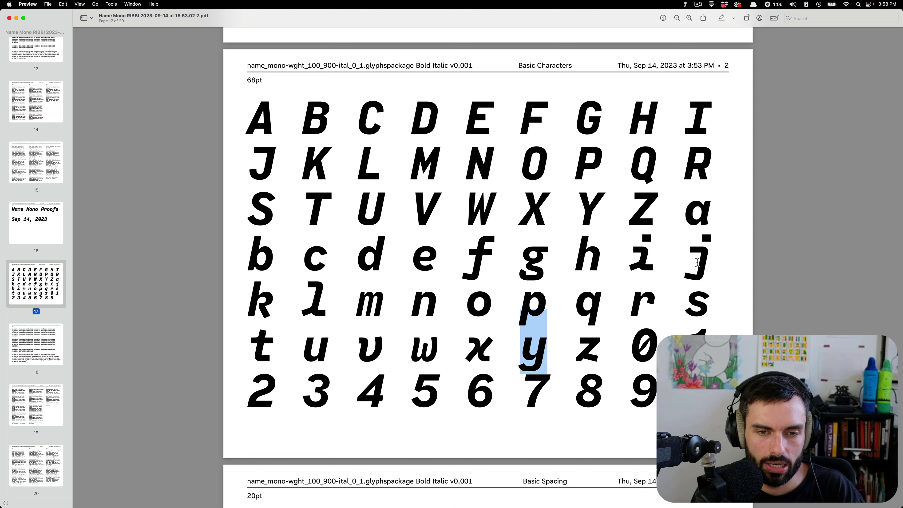
double_click(695, 263)
double_click(524, 344)
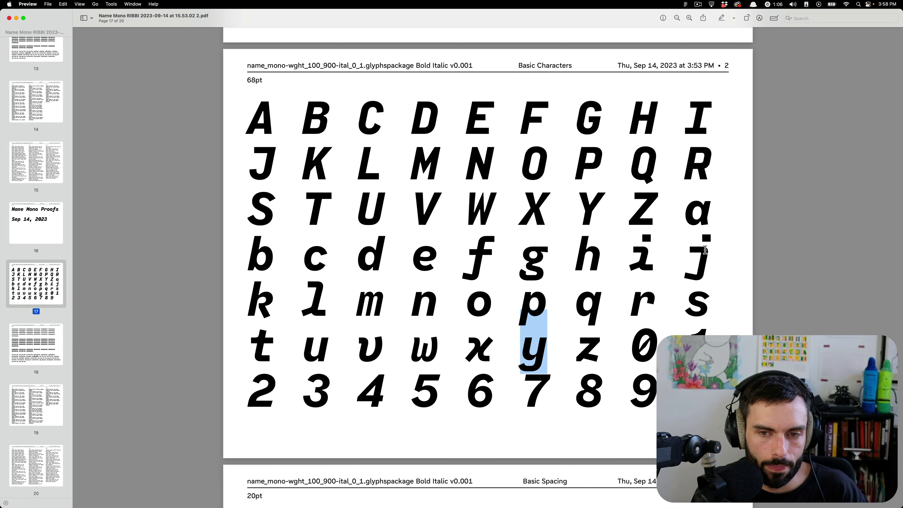
drag(714, 261, 692, 258)
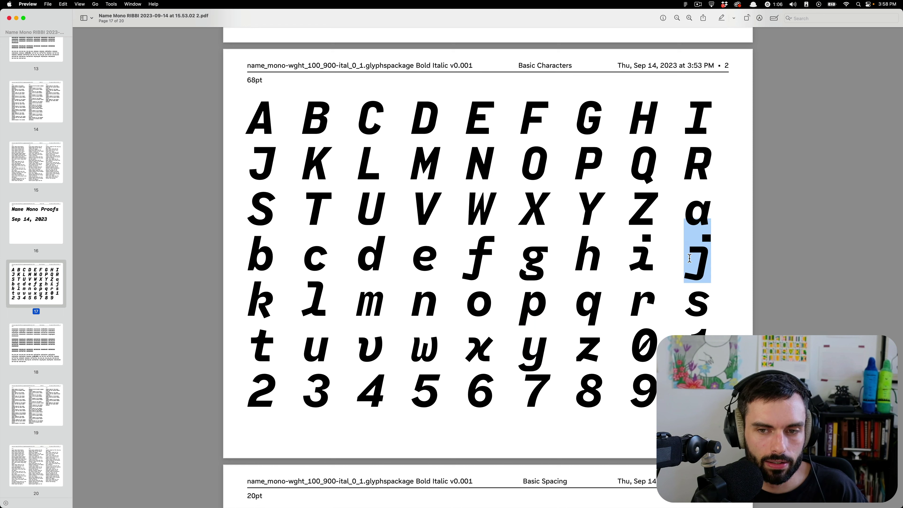
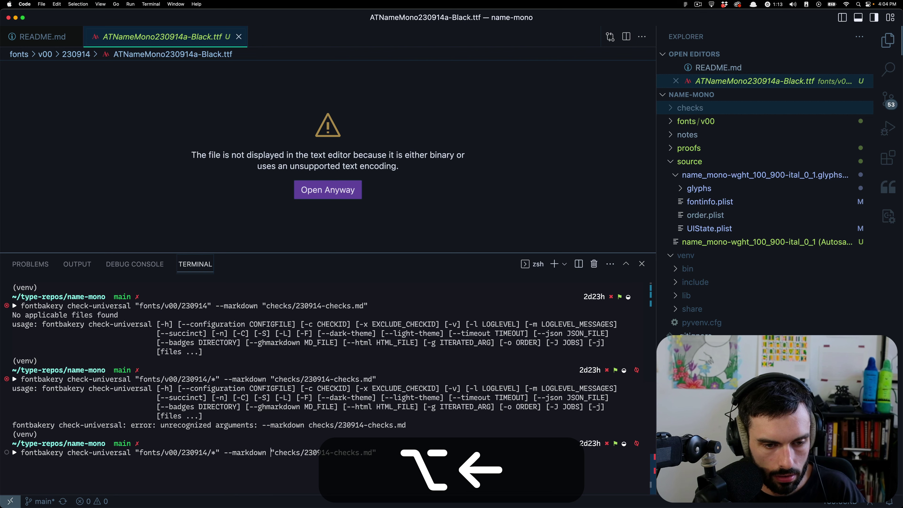
Step: In VS Code, rerun fontbakery check-universal on "fonts/v00/230914/*" with --ghmarkdown, saving the report to checks/230914-checks.md
key(alt+Left)
text(gh)
key(Return)
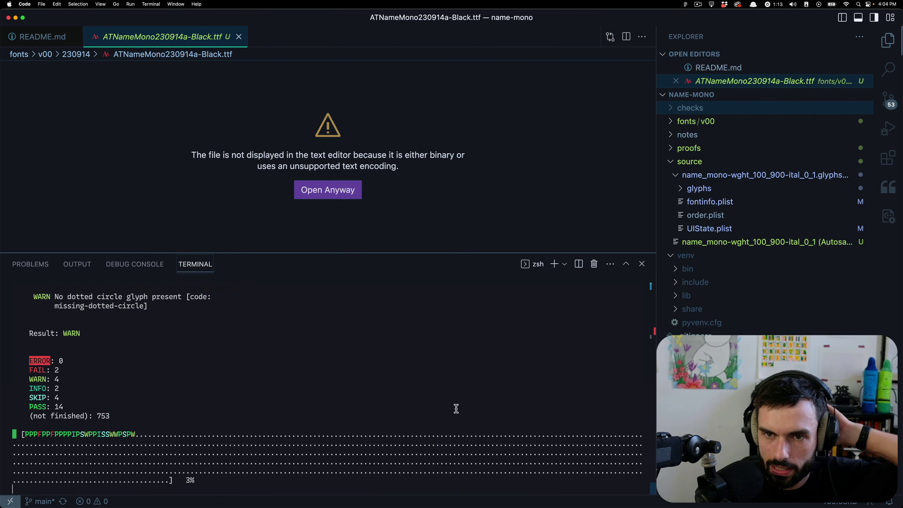
Step: Open 230914-checks.md from the checks folder and give its text most of the window at a reduced zoom
click(679, 112)
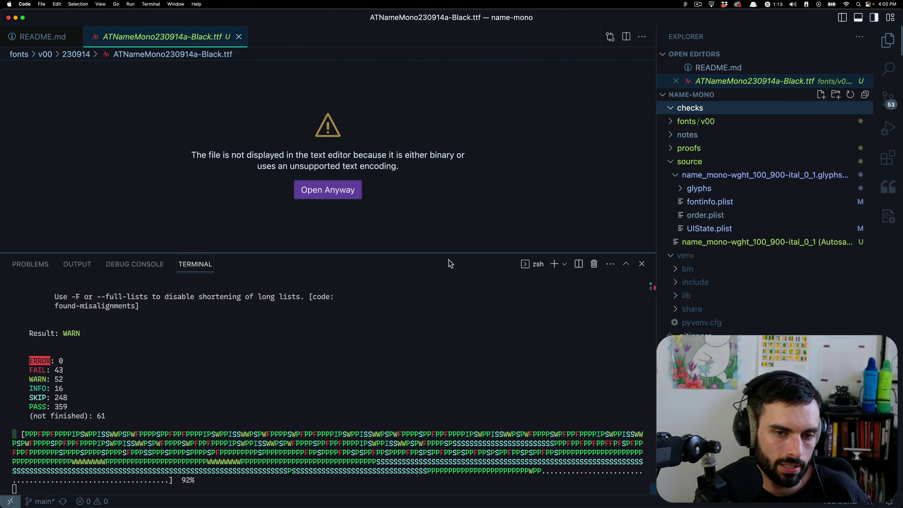
drag(451, 253, 476, 53)
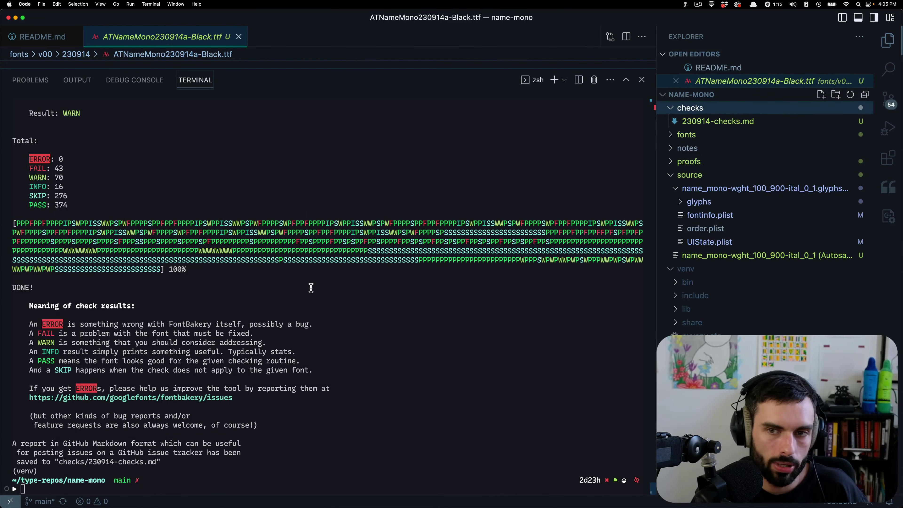
click(747, 121)
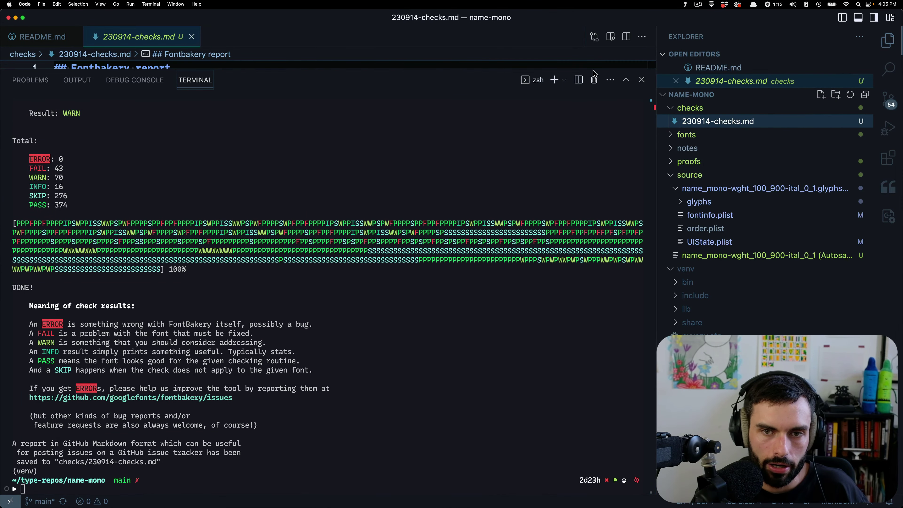
drag(595, 68, 589, 392)
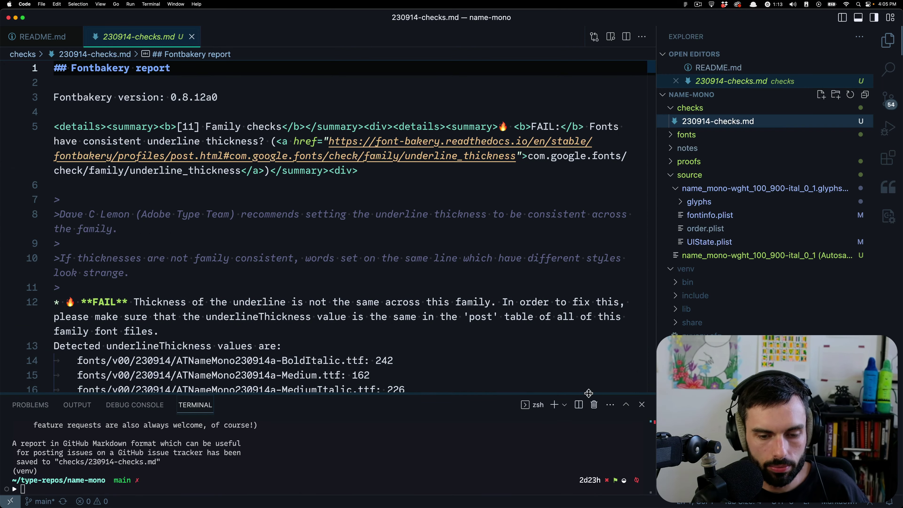
key(cmd+minus)
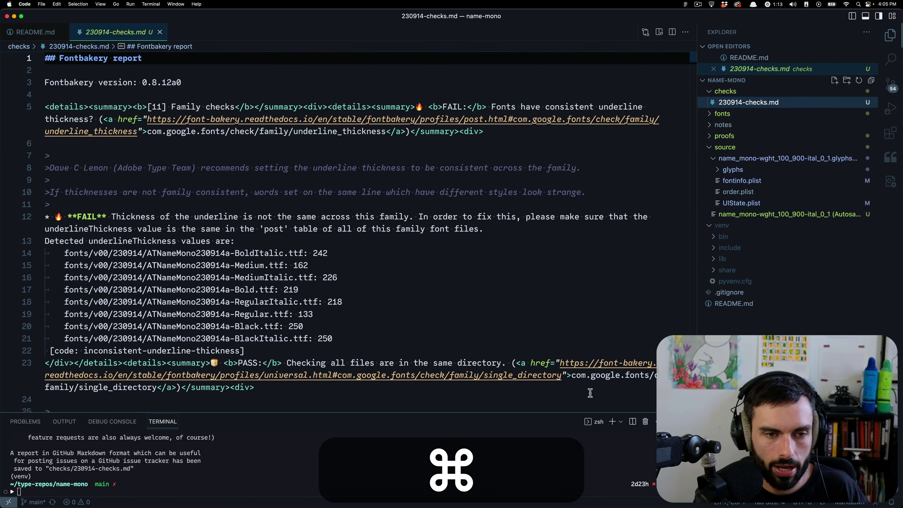
Step: Open the rendered Markdown preview of the Fontbakery report and hide the file explorer and terminal
double_click(516, 322)
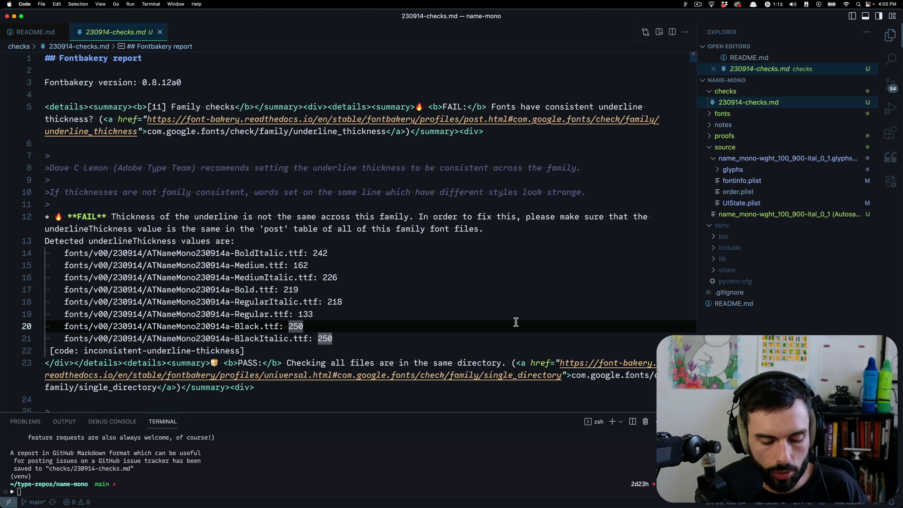
key(cmd+shift+p)
text(mark)
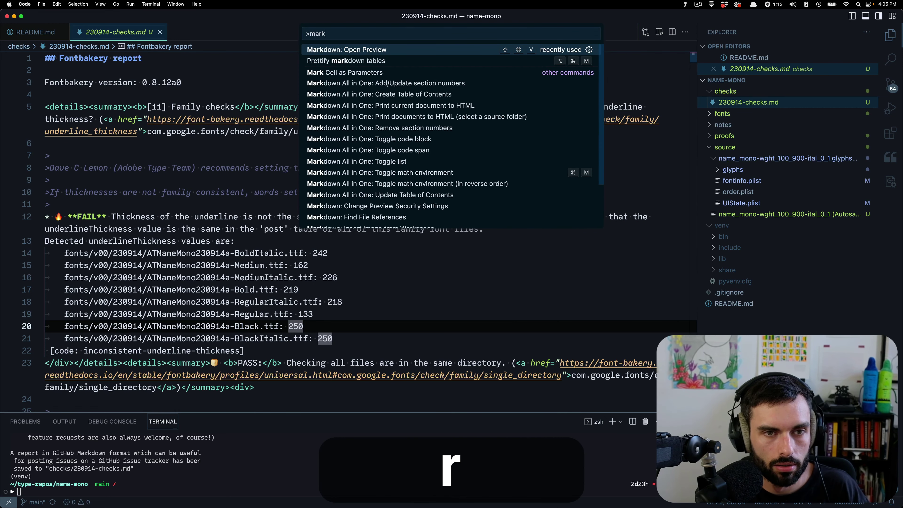
key(Return)
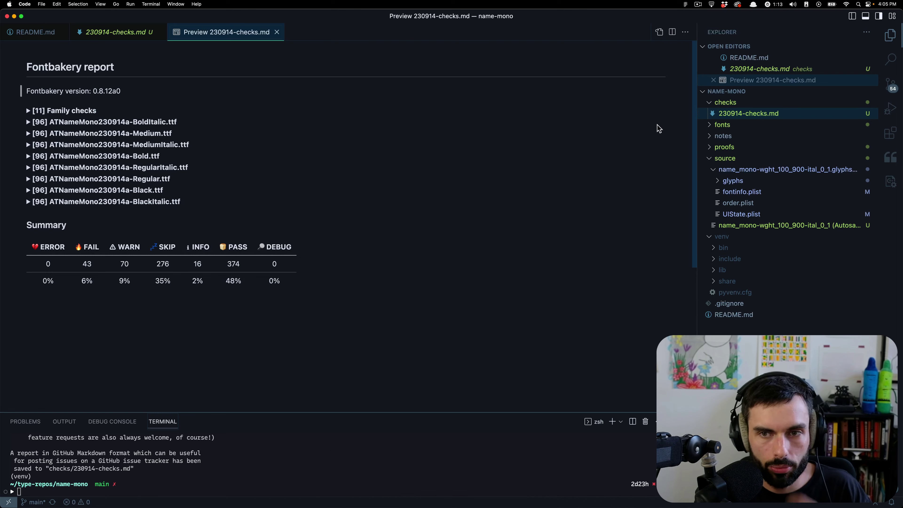
key(cmd+b)
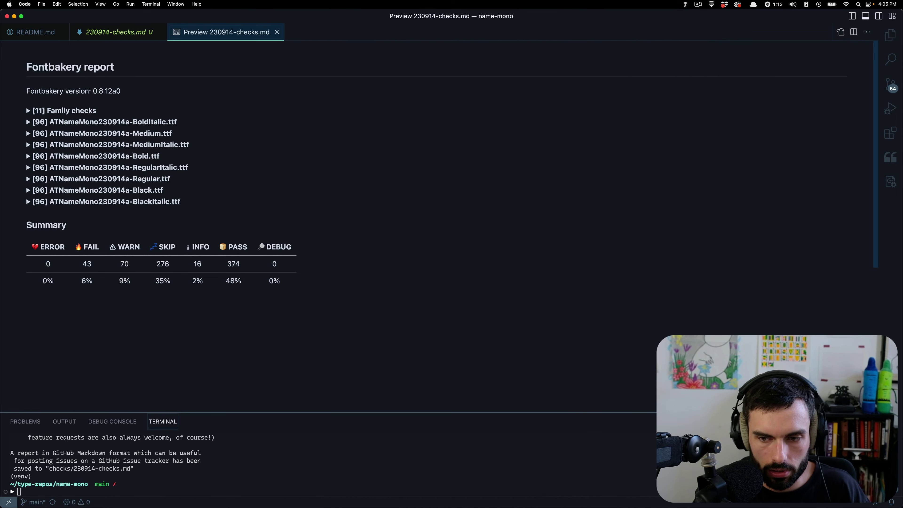
key(cmd+j)
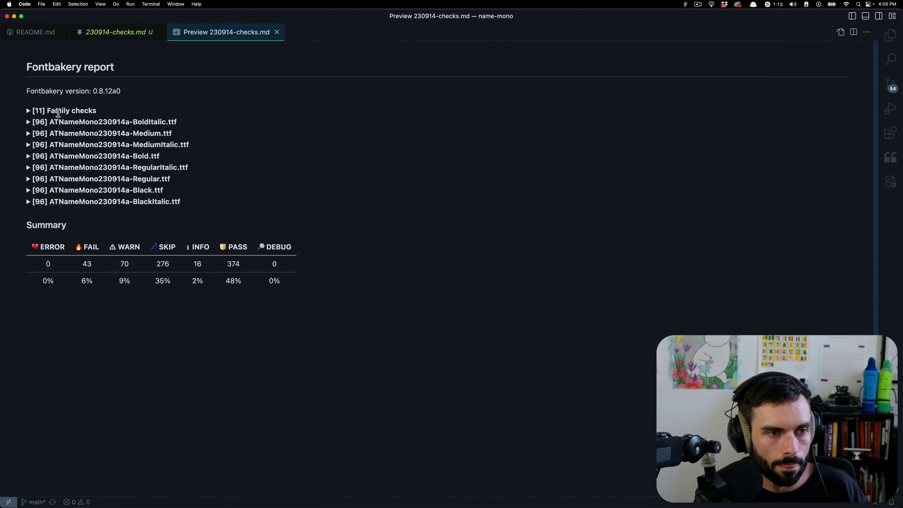
Step: Expand the Family checks in the report and examine the underline thickness check
click(58, 114)
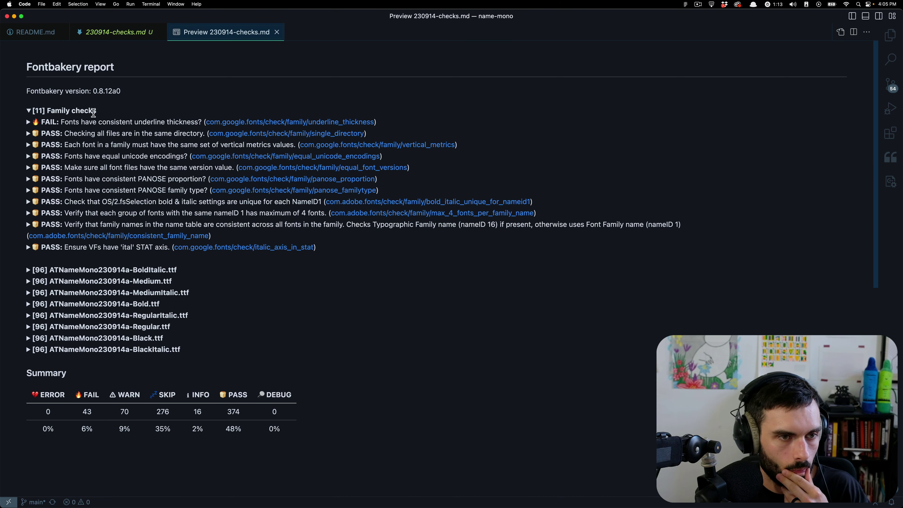
drag(378, 122, 43, 128)
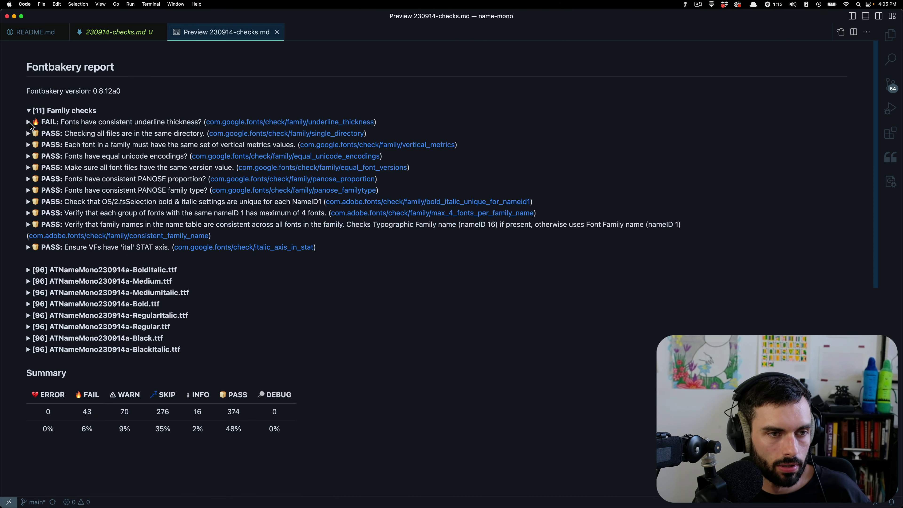
click(31, 125)
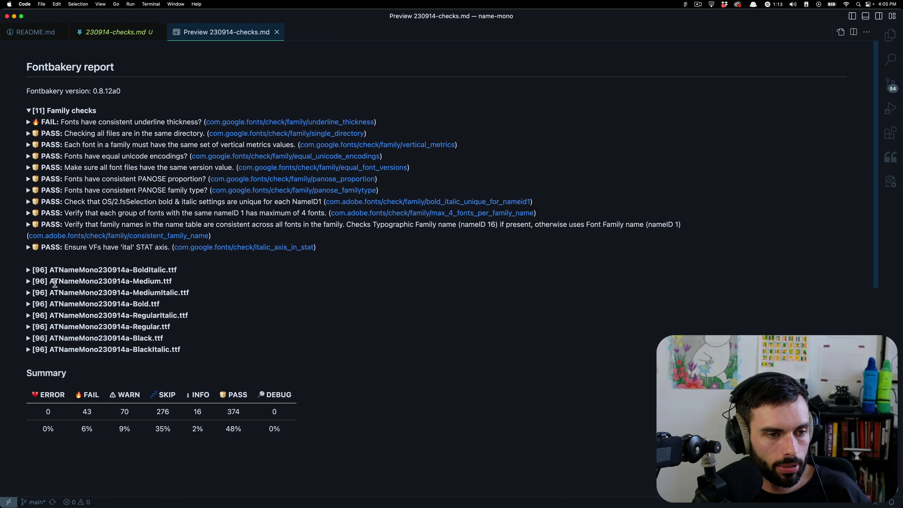
Step: Expand the ATNameMono230914a-Regular.ttf checks and collapse the Family checks to examine the Regular font's results
click(91, 326)
scroll(91, 329, down, 1)
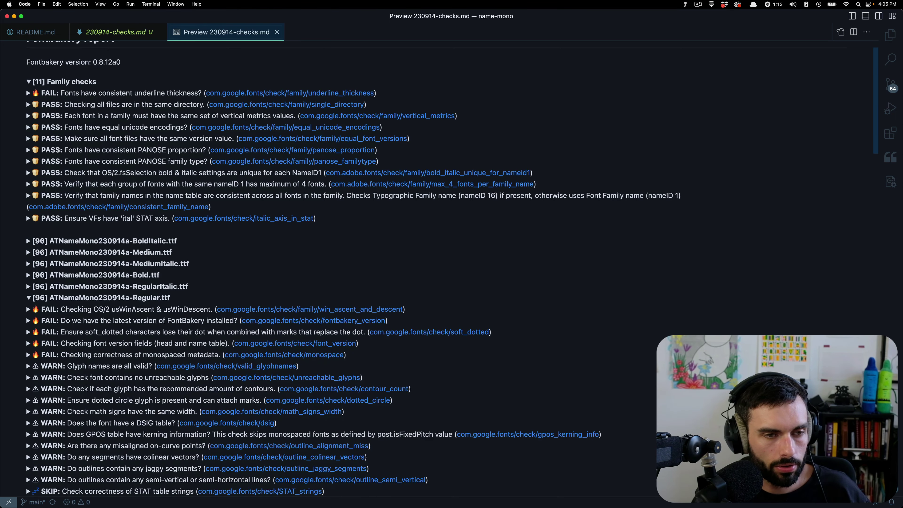
scroll(152, 94, up, 1)
click(153, 89)
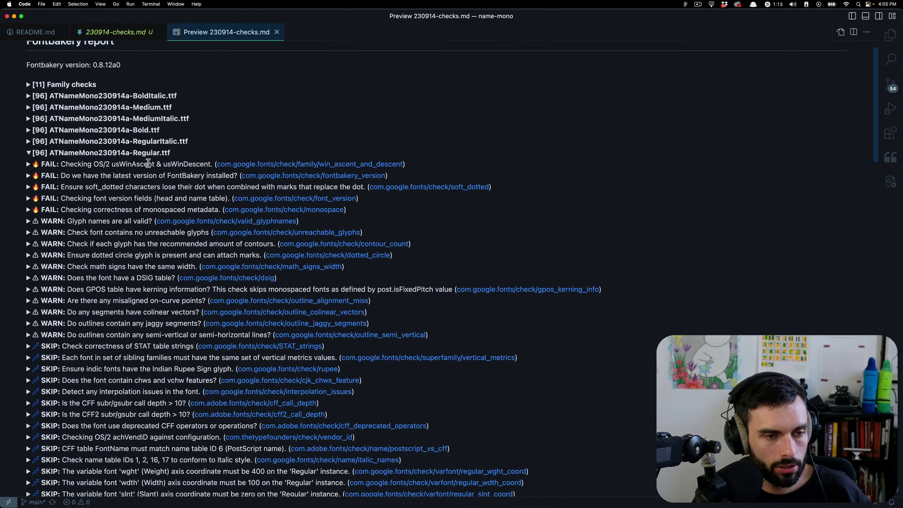
Step: Examine the OS/2 usWinAscent and usWinDescent check under ATNameMono230914a-Regular.ttf, and collapse its details again
click(91, 152)
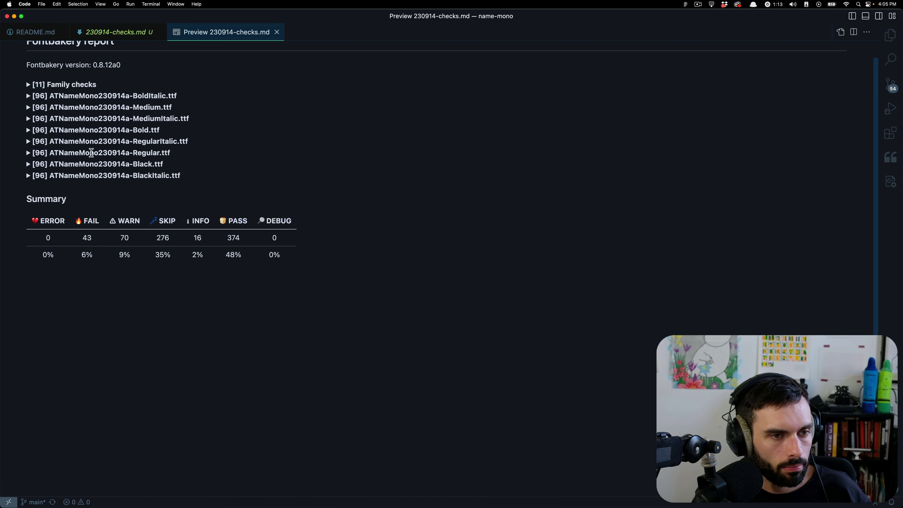
click(85, 153)
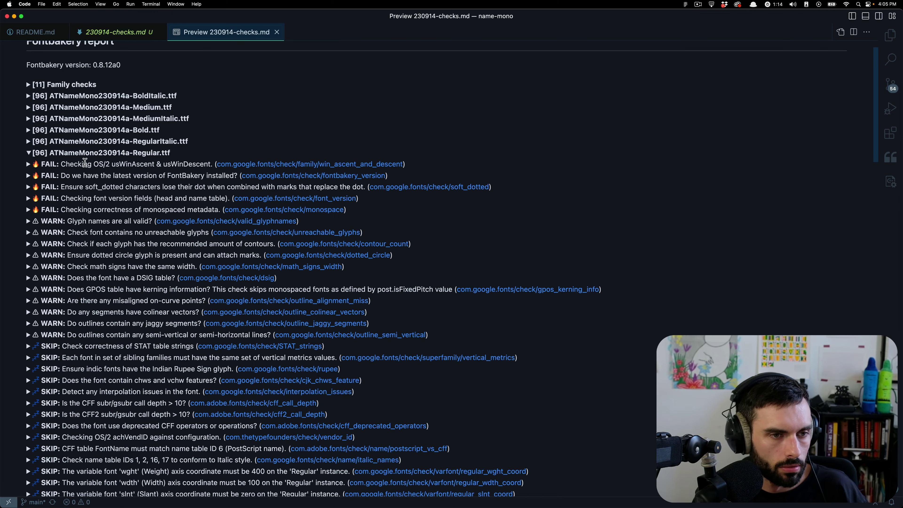
click(86, 164)
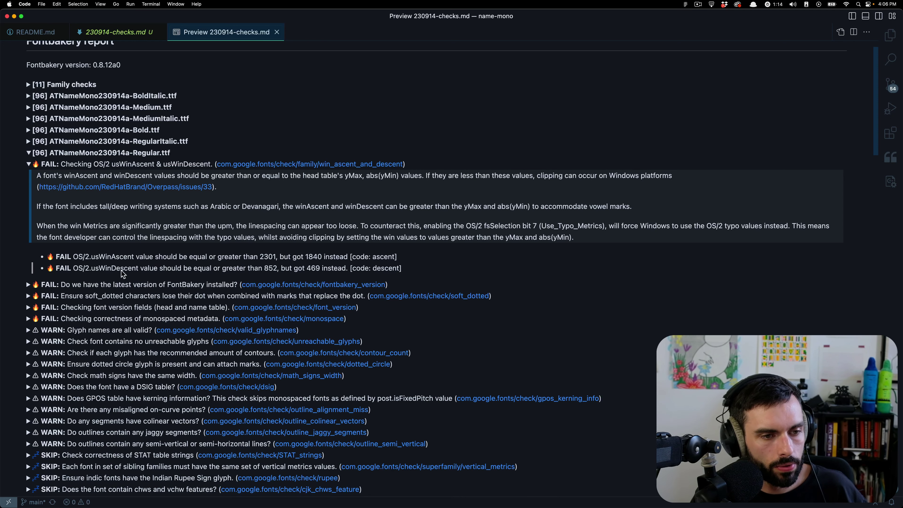
click(56, 163)
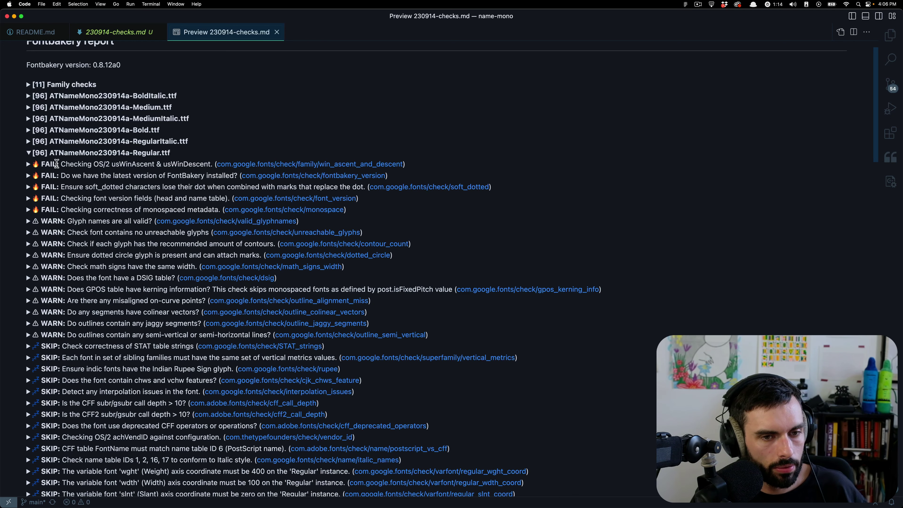
Step: Expand the check for the latest FontBakery version and copy the upgrade command "pip install -U fontbakery"
click(73, 178)
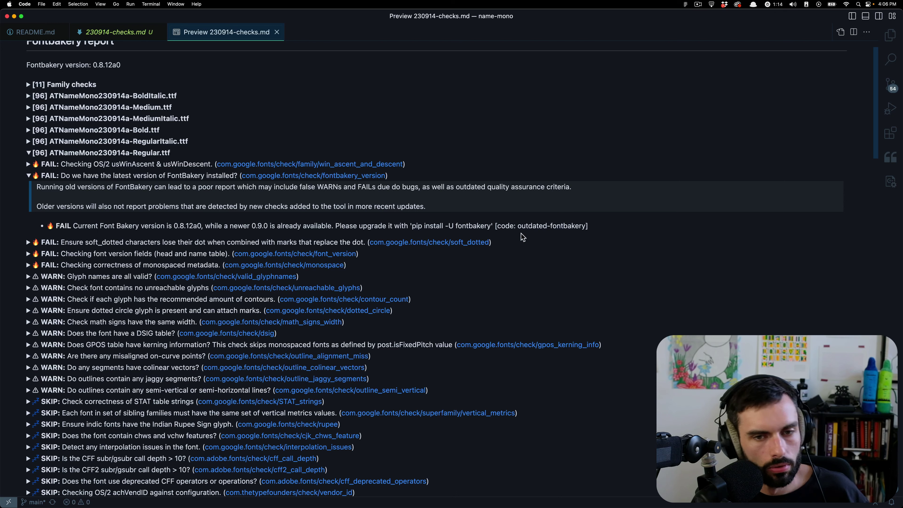
drag(490, 225, 411, 225)
key(super+c)
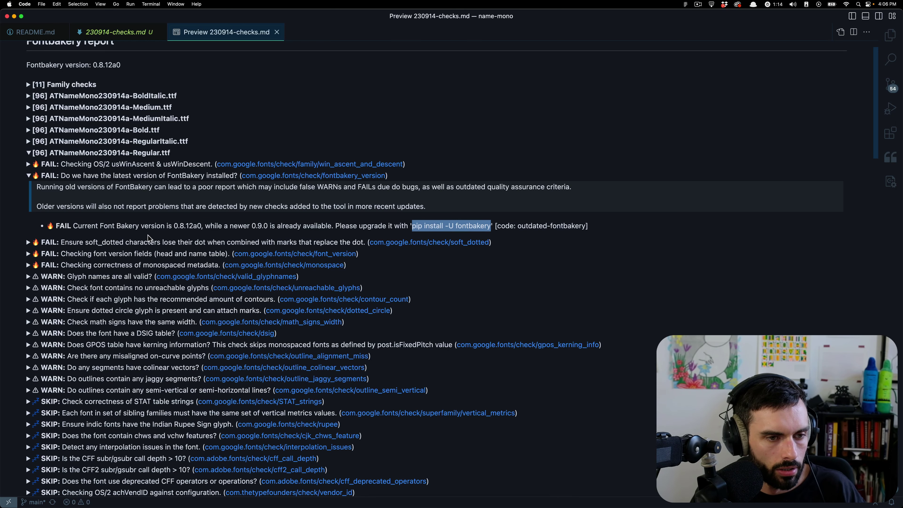
Step: Examine the font version fields check briefly, and expand the monospaced metadata check to read its requirements for monospace fonts
click(121, 251)
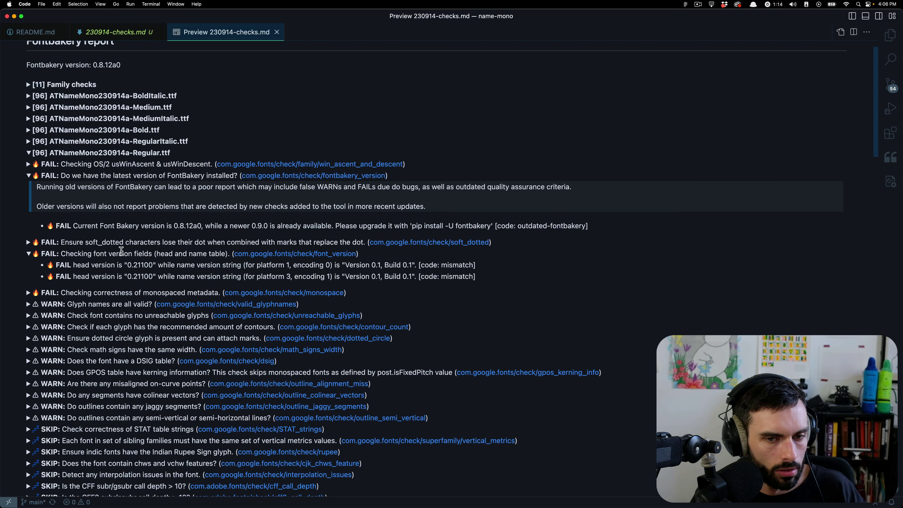
click(121, 251)
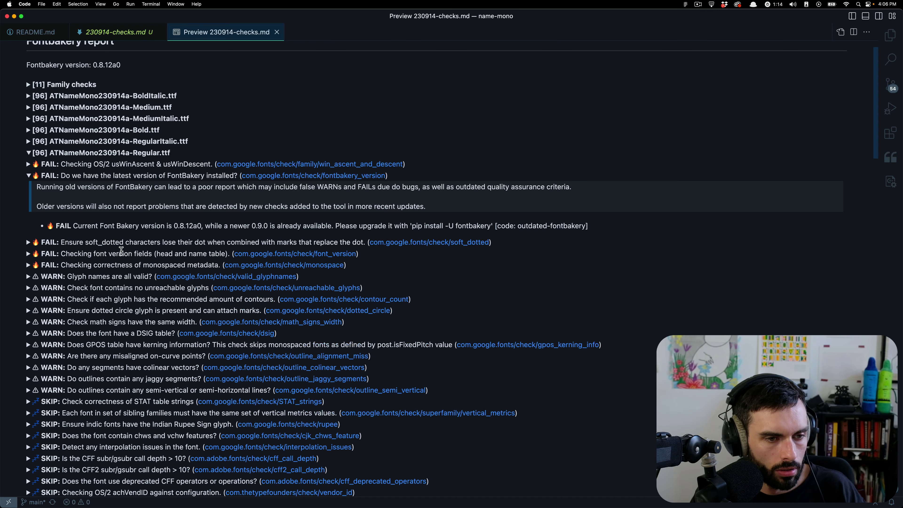
click(109, 265)
scroll(107, 265, down, 3)
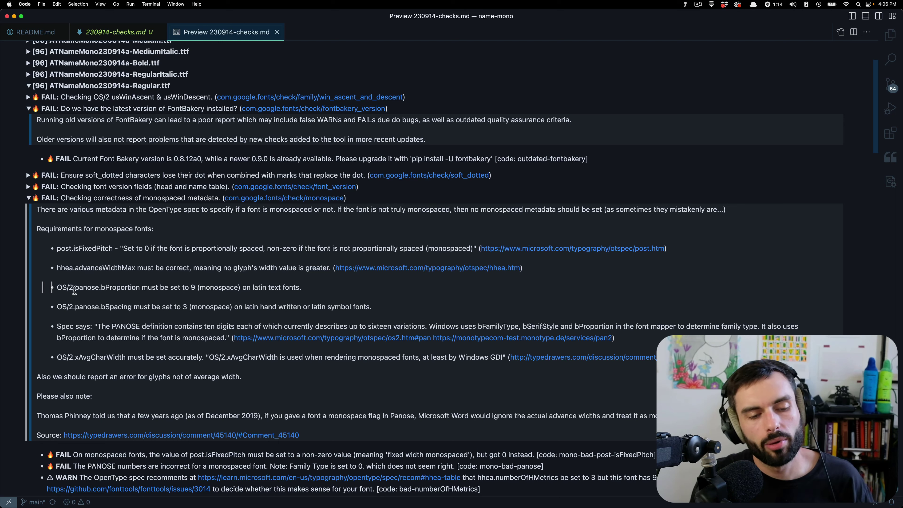
drag(107, 369, 43, 253)
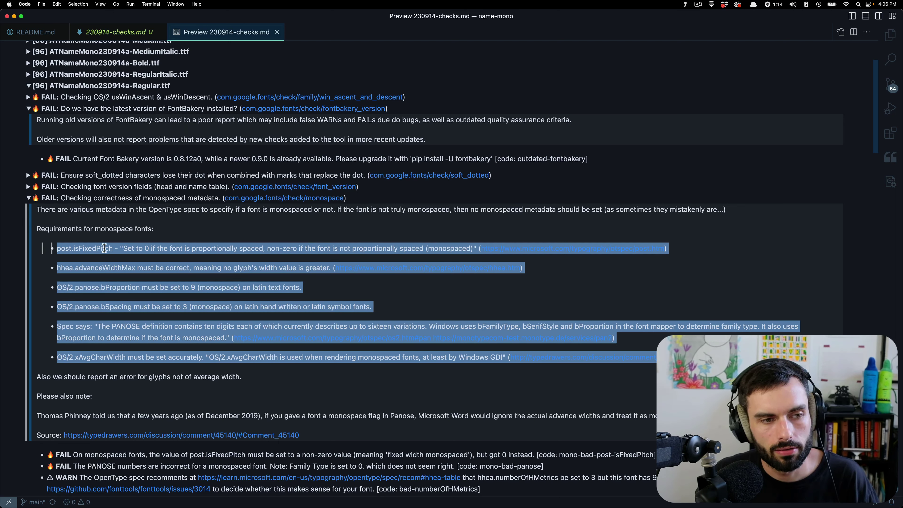
click(195, 233)
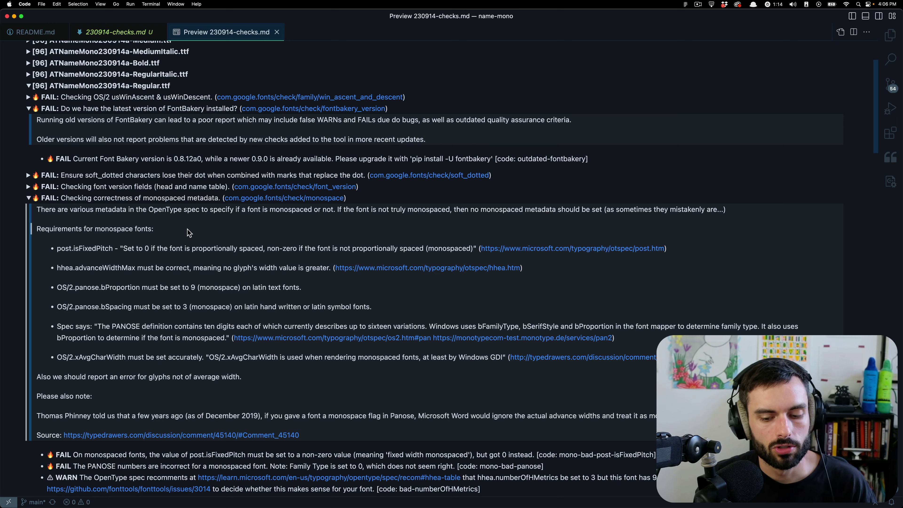
click(172, 248)
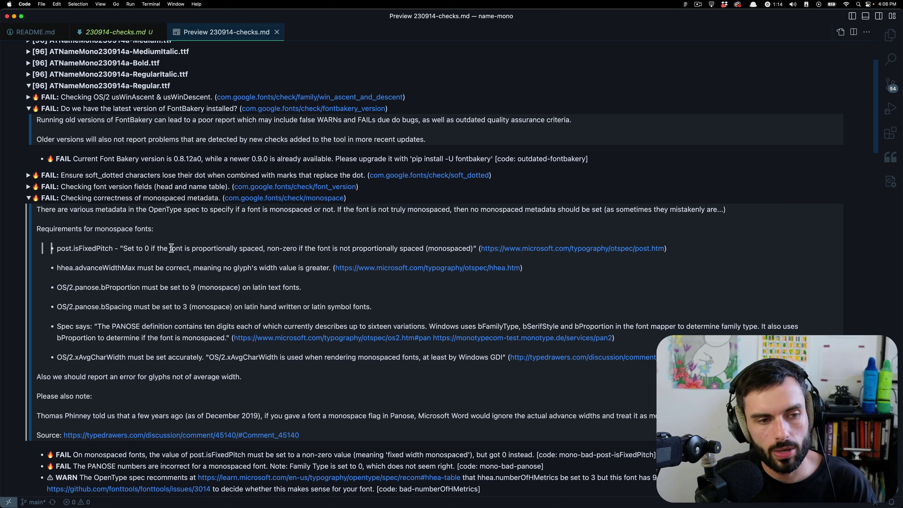
drag(113, 248, 57, 248)
drag(136, 267, 50, 268)
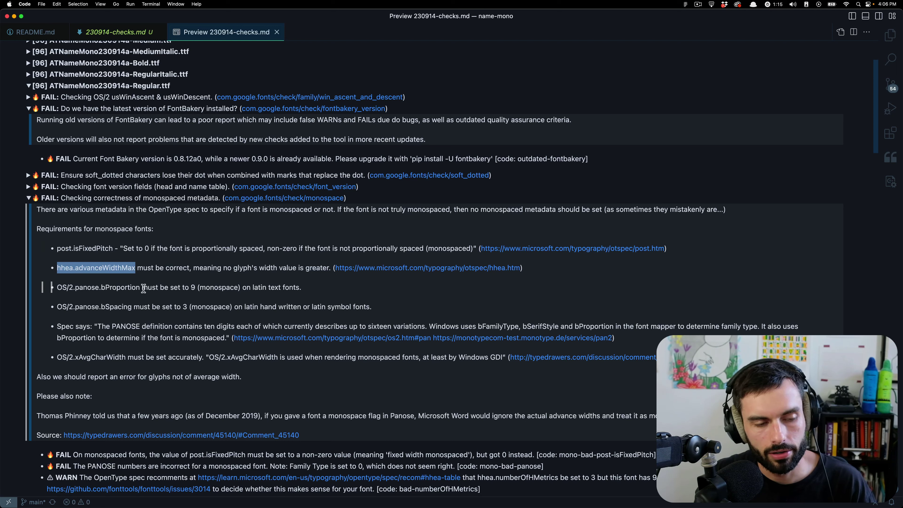
drag(141, 287, 57, 288)
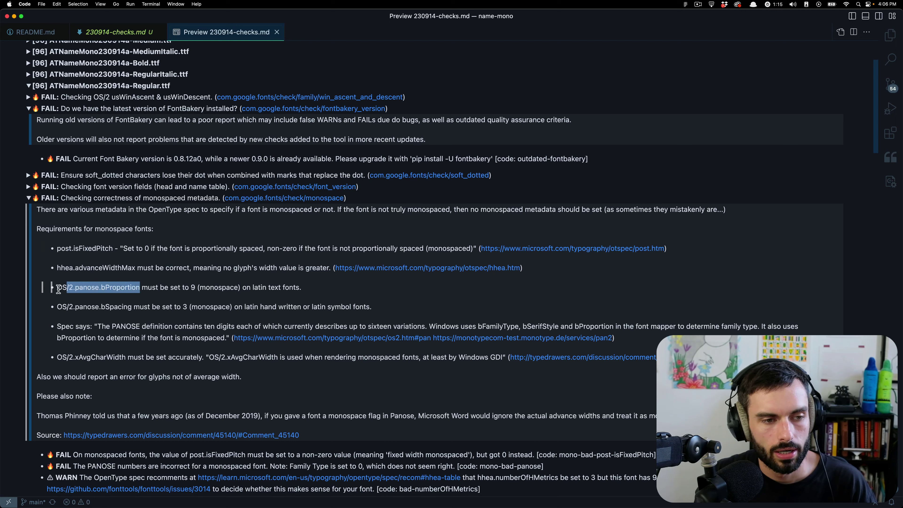
click(145, 299)
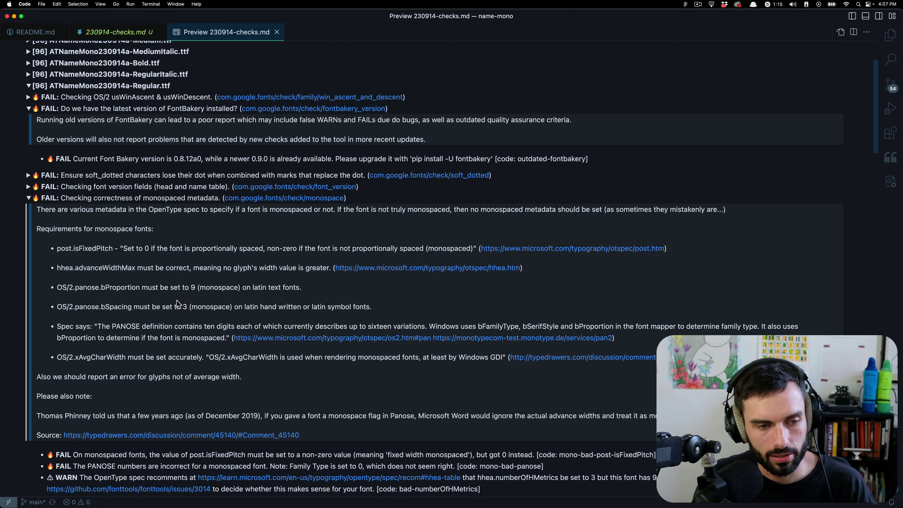
Step: Examine the FAIL and WARN results listed under the monospaced metadata check, including the glyphs with differing widths
scroll(178, 299, down, 5)
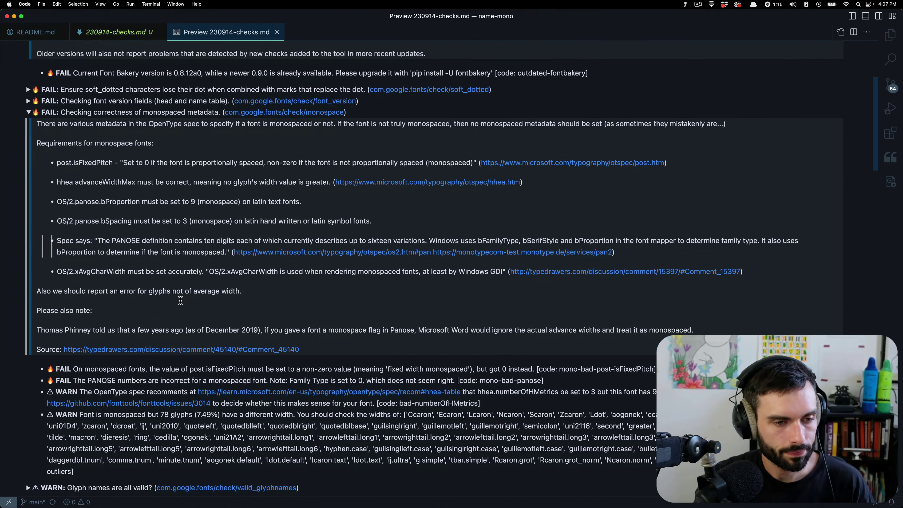
scroll(178, 302, down, 3)
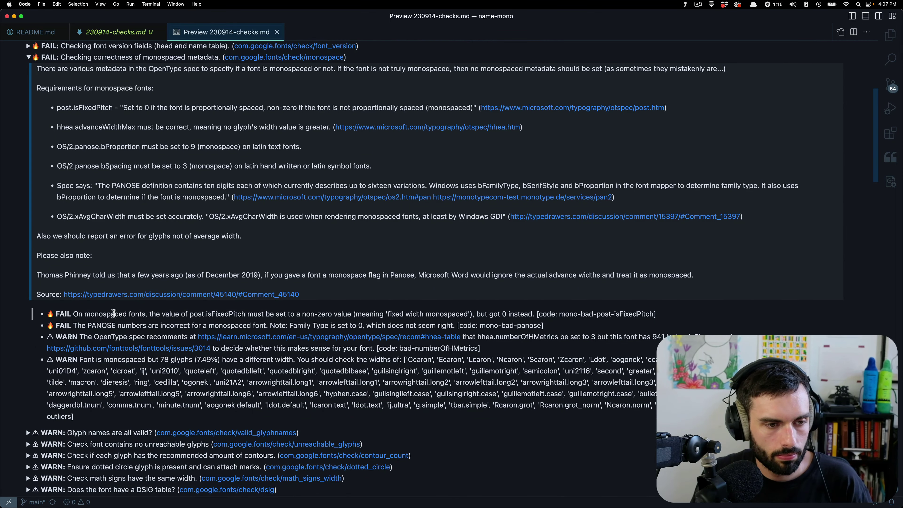
scroll(114, 313, down, 1)
scroll(109, 312, down, 4)
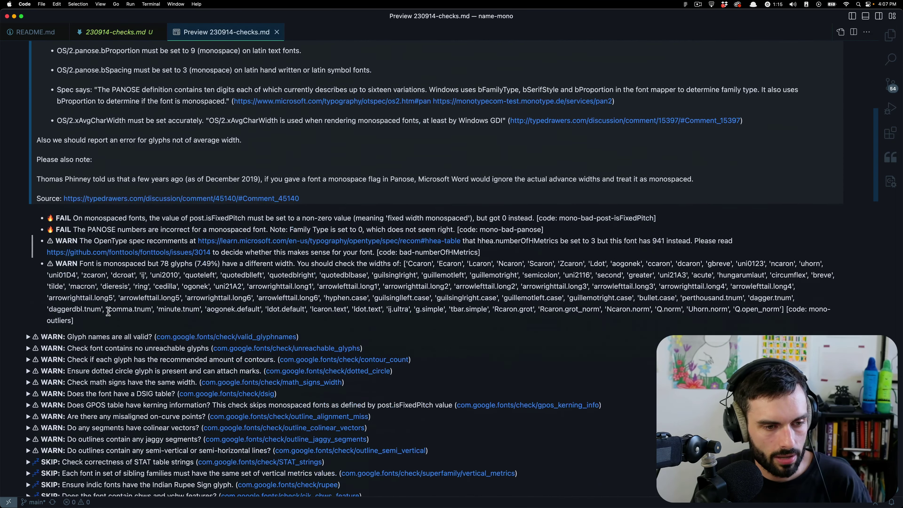
scroll(108, 312, down, 1)
scroll(114, 301, down, 1)
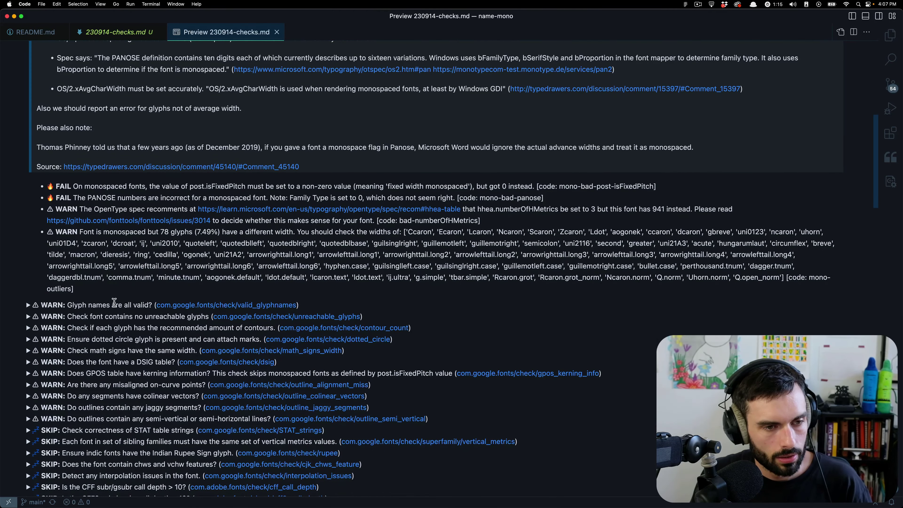
Step: Examine the valid glyph names and math signs width warnings, collapsing each one after reading
click(114, 302)
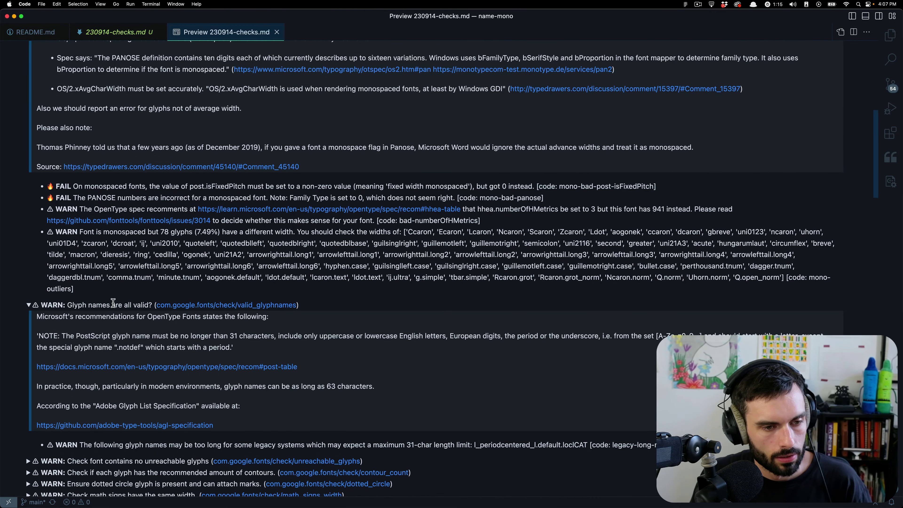
click(113, 304)
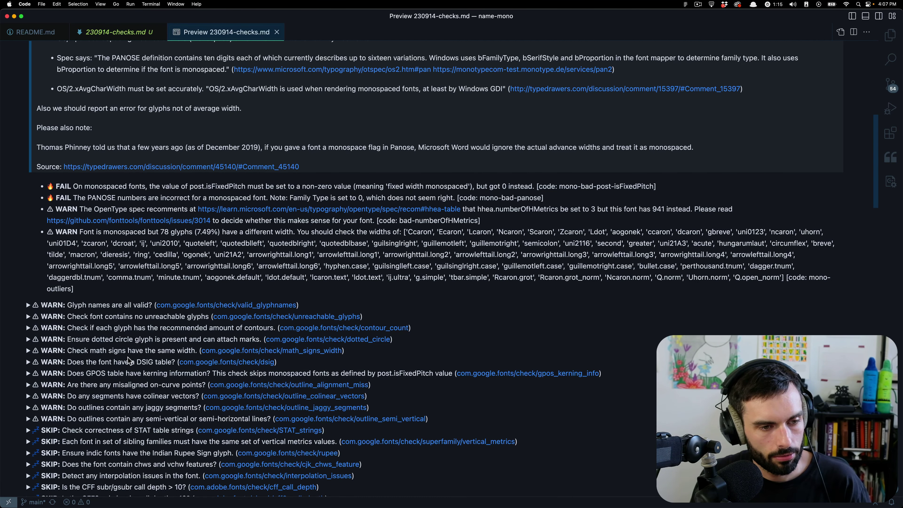
scroll(123, 372, down, 2)
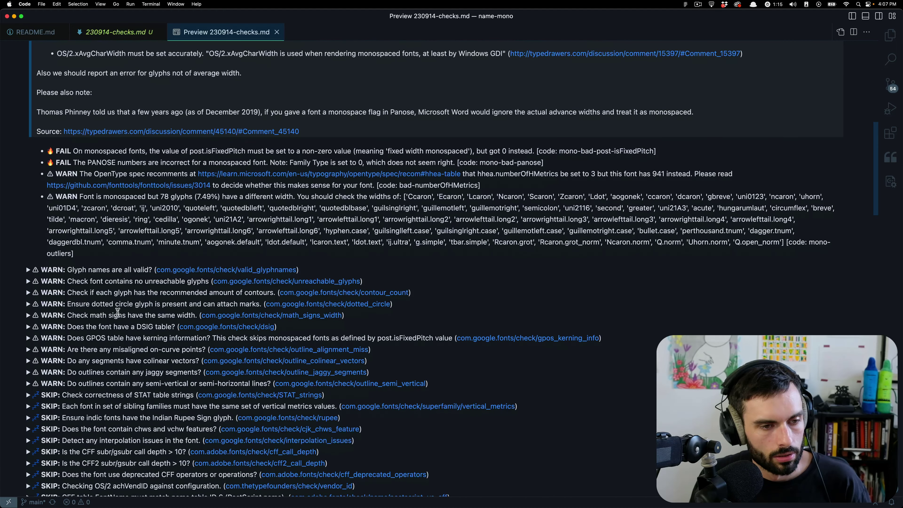
click(117, 314)
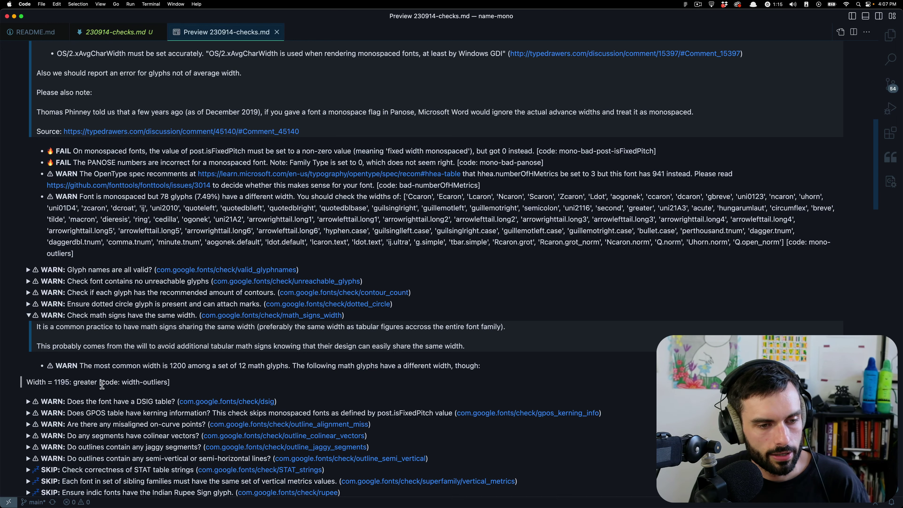
click(81, 315)
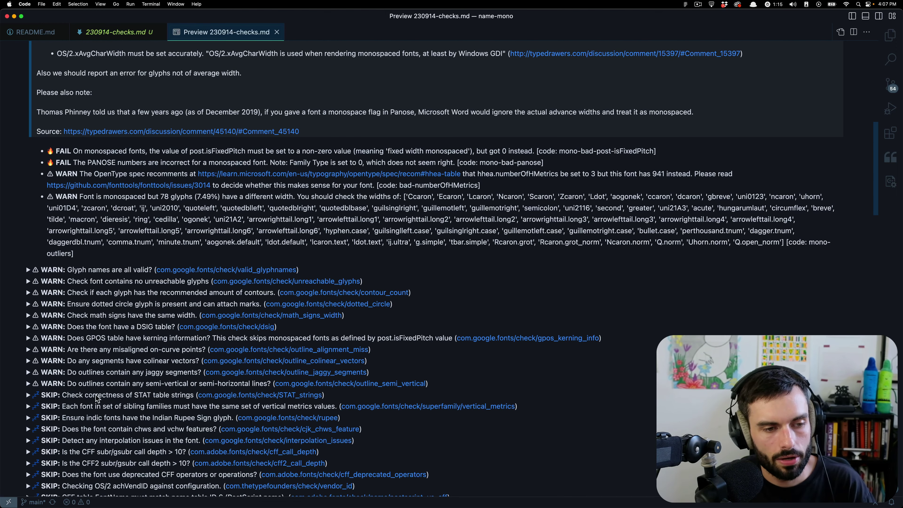
Step: Return to the monospaced metadata check and reread its explanation and monospace font requirements
scroll(97, 398, up, 10)
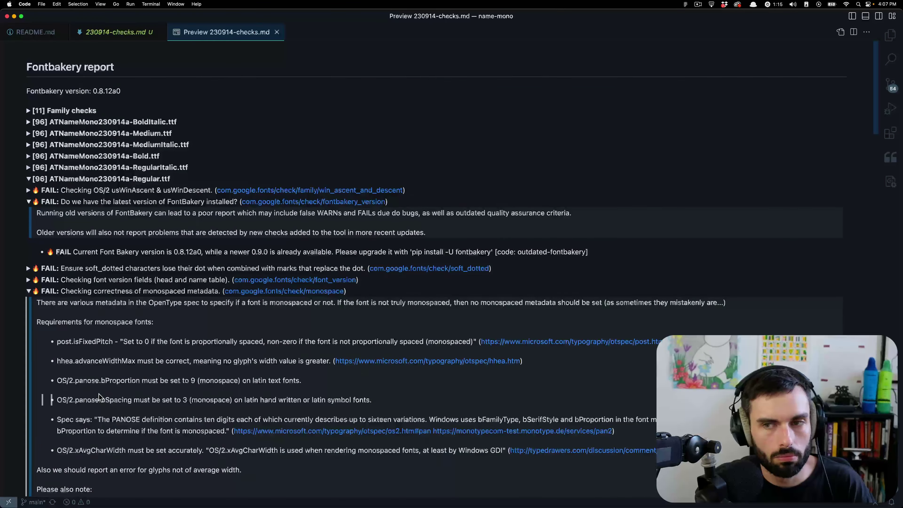
scroll(102, 395, down, 5)
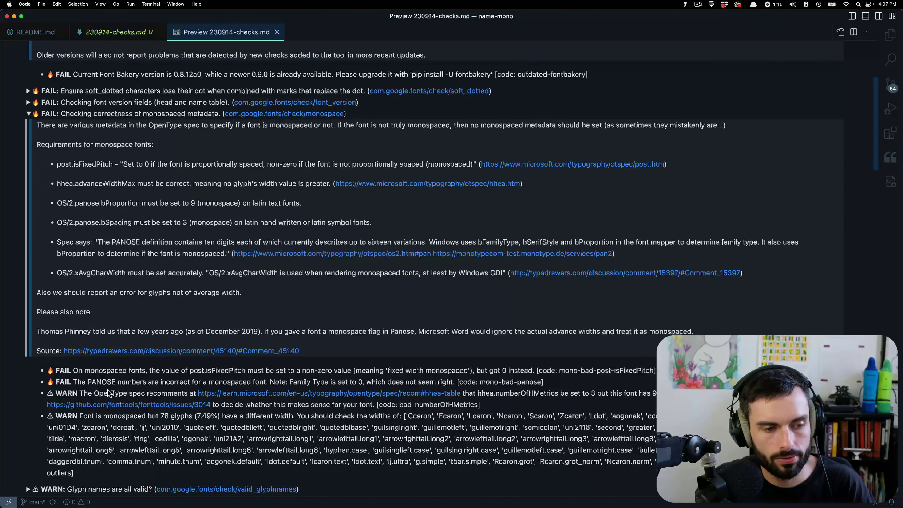
scroll(108, 389, up, 2)
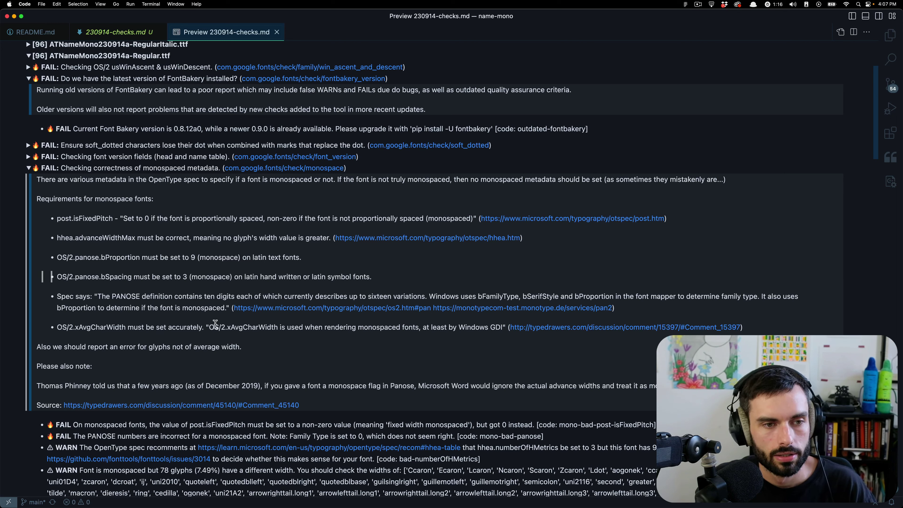
drag(639, 405, 256, 176)
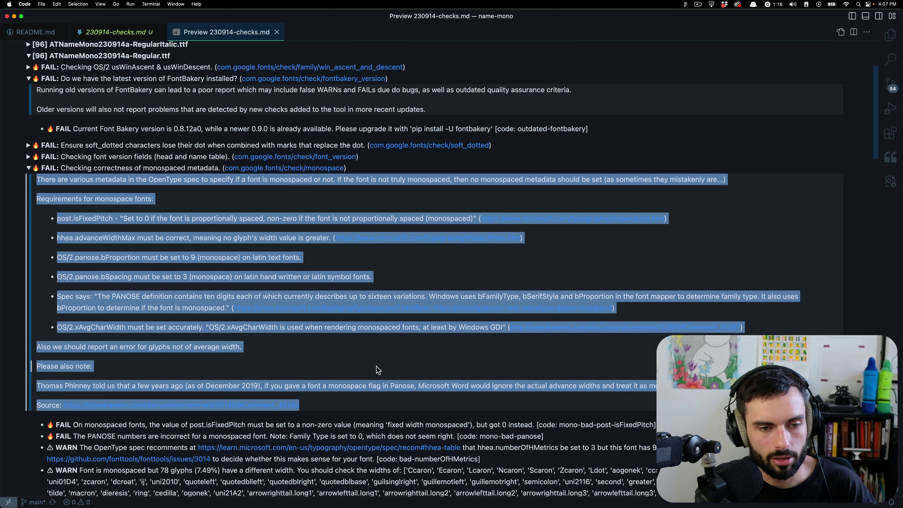
click(264, 247)
click(119, 240)
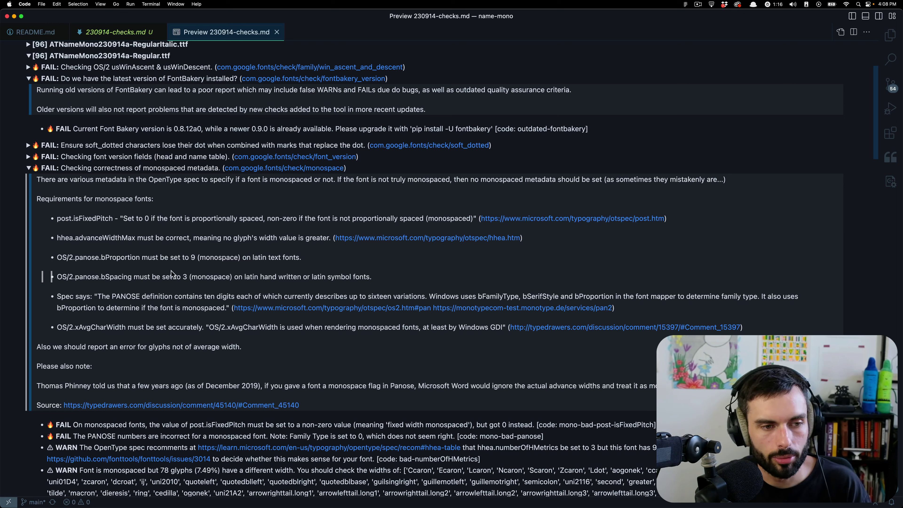
Step: Switch to Glyphs and enlarge the start of the Black Italic punctuation spacing text to examine the hyphen and dash lines
mouse_move(309, 505)
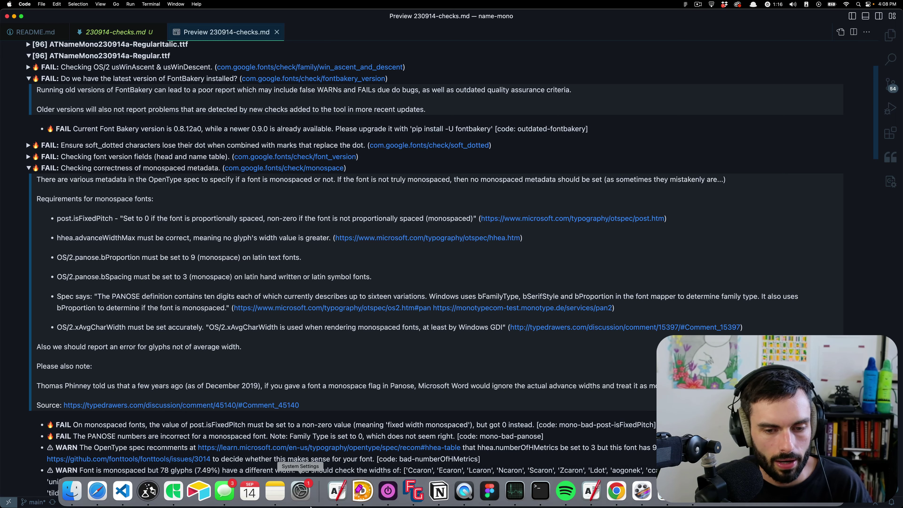
click(173, 490)
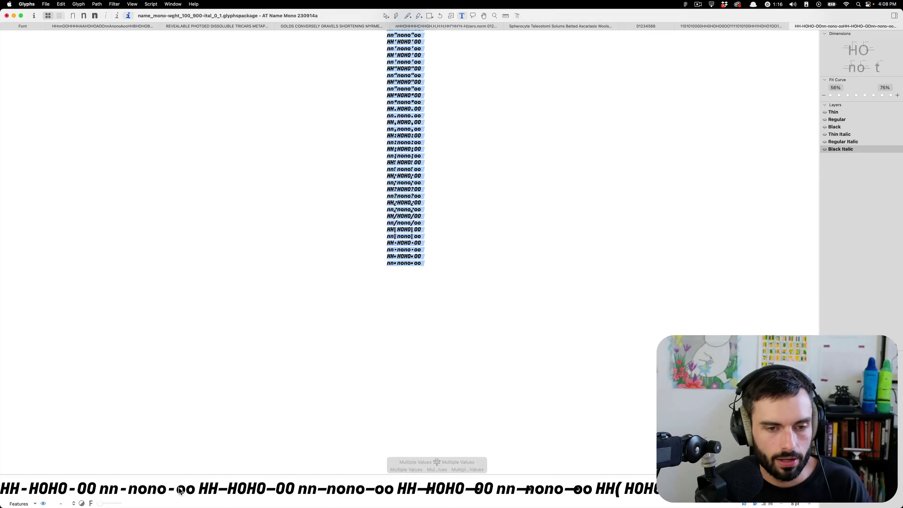
scroll(394, 345, up, 10)
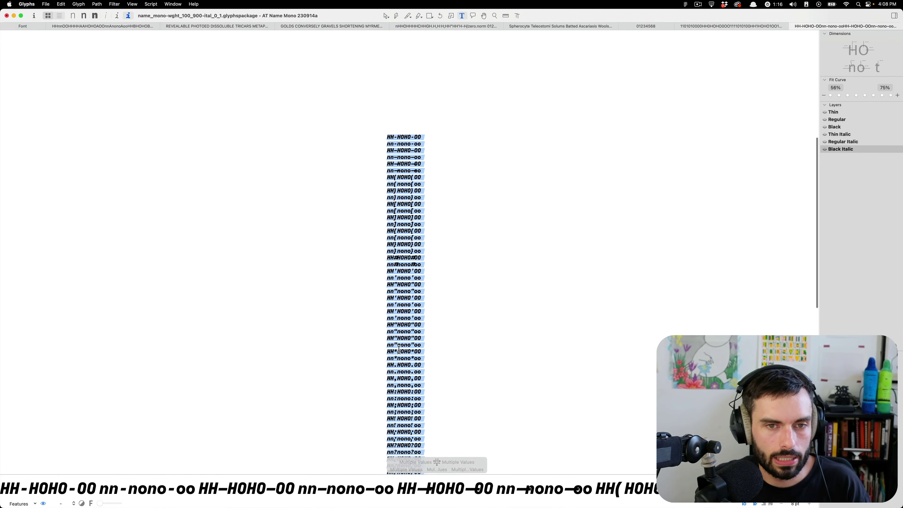
key(alt)
scroll(429, 218, up, 10)
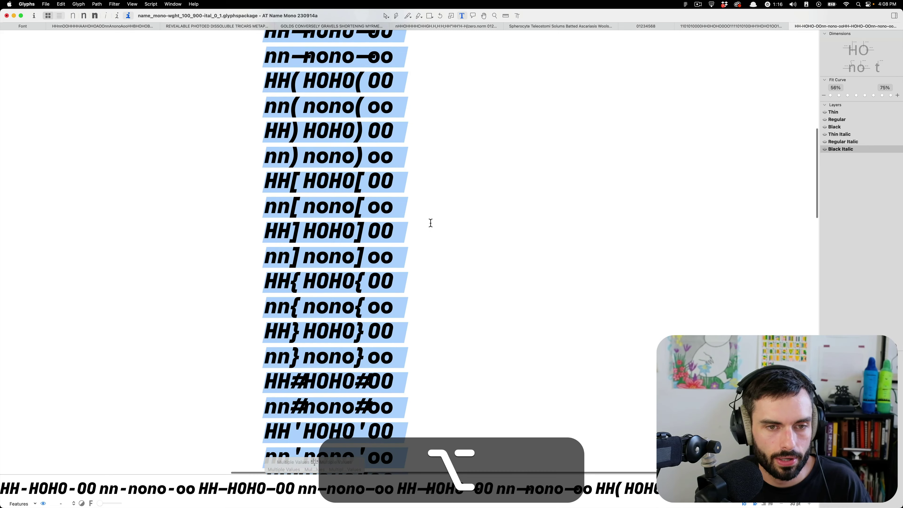
scroll(431, 223, up, 1)
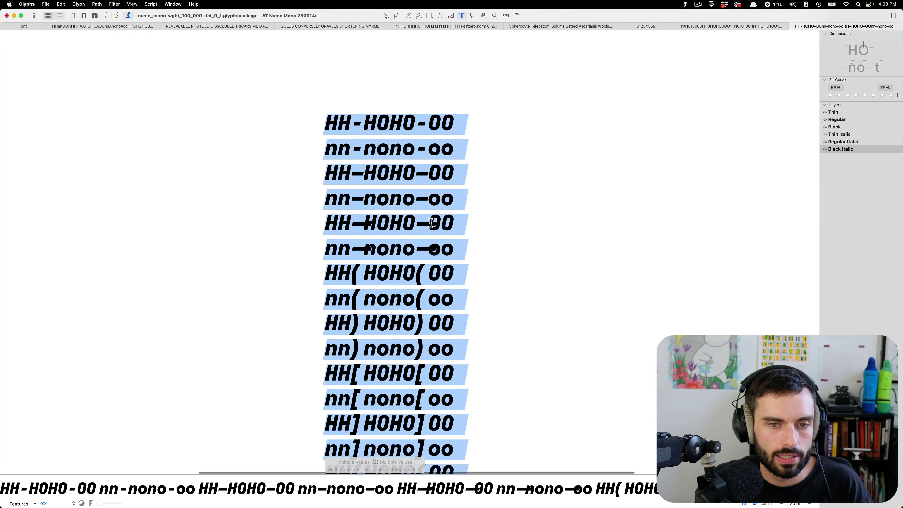
scroll(428, 224, up, 8)
scroll(424, 225, down, 4)
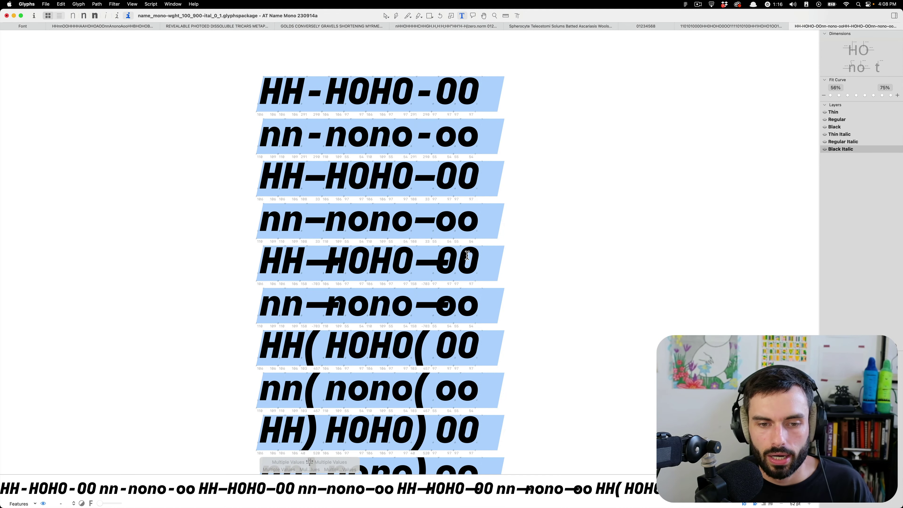
Step: Examine the numeral spacing text set between 1, 0, H and O from start to end, zooming in on the first figures
click(720, 29)
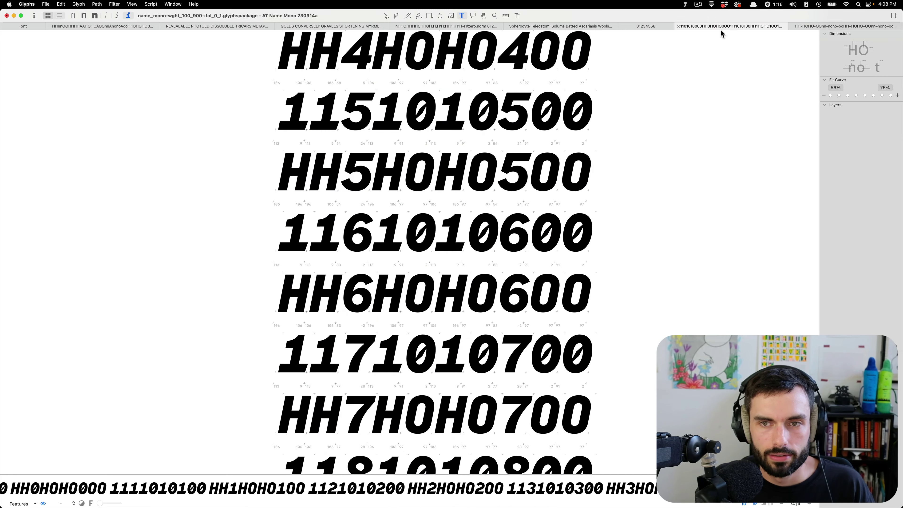
scroll(404, 283, down, 2)
scroll(405, 283, down, 3)
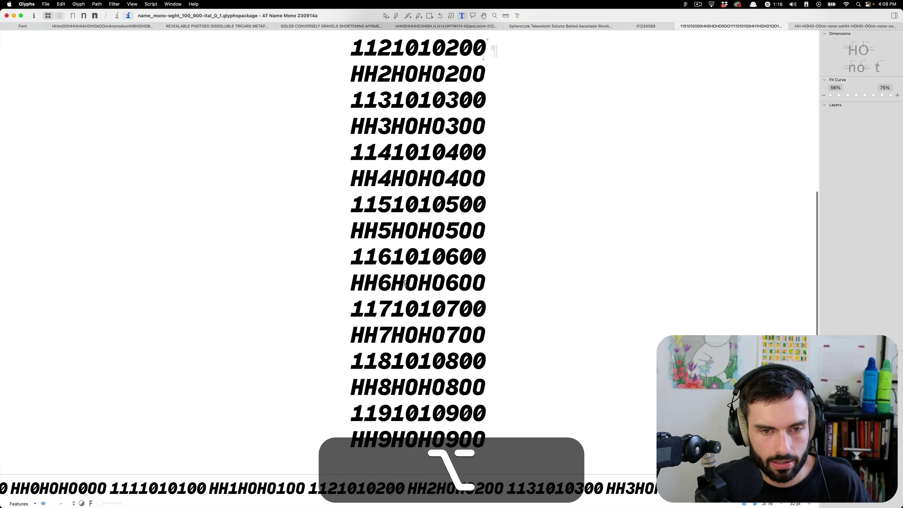
scroll(405, 283, up, 5)
scroll(405, 283, up, 4)
scroll(404, 283, down, 1)
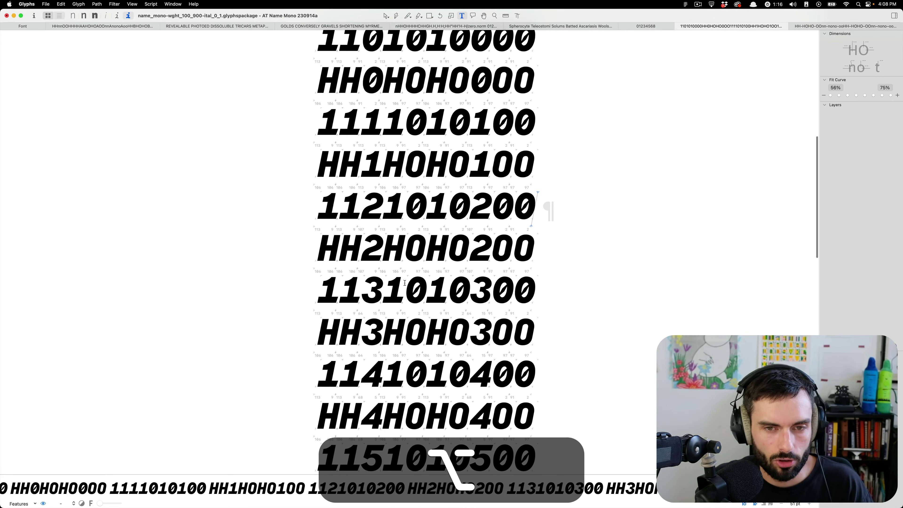
scroll(405, 283, up, 1)
scroll(481, 232, up, 5)
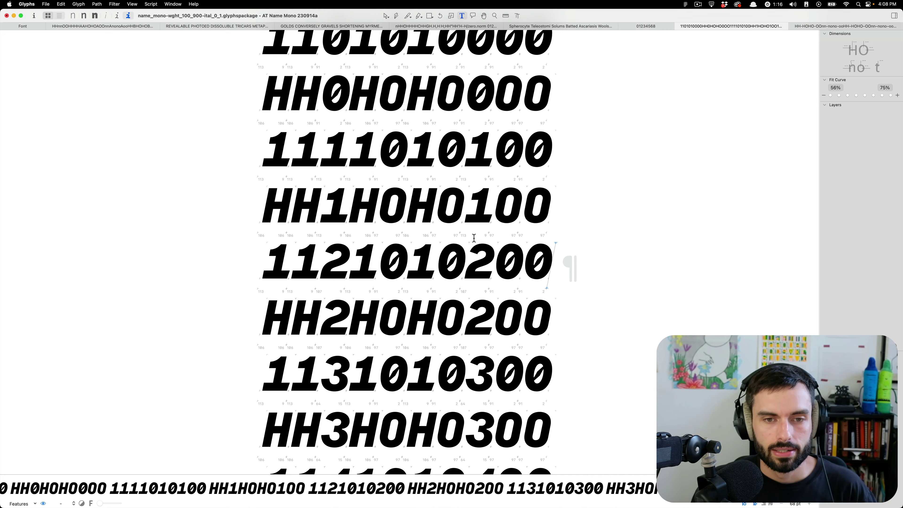
Step: Switch to the Name Mono proof PDF in Preview and look through the Bold Italic spacing, H&CO UC and H&CO LC pages
mouse_move(618, 506)
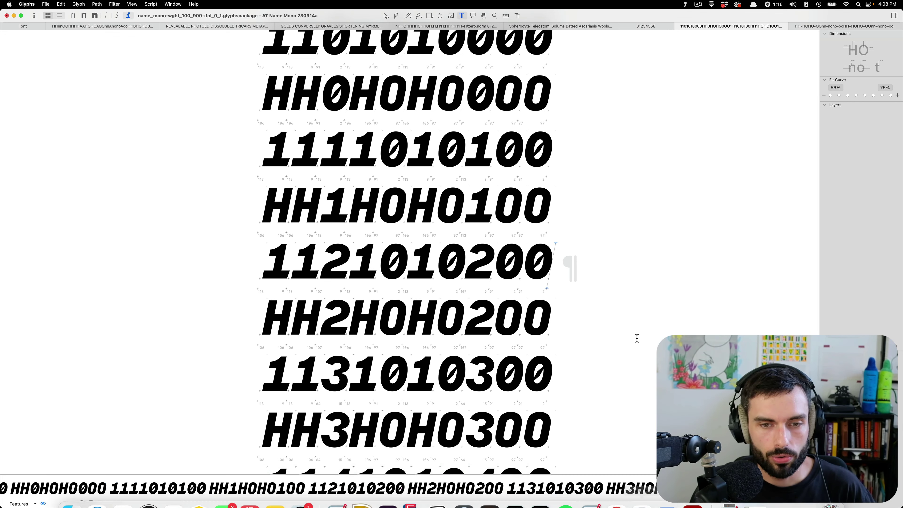
key(ctrl+Up)
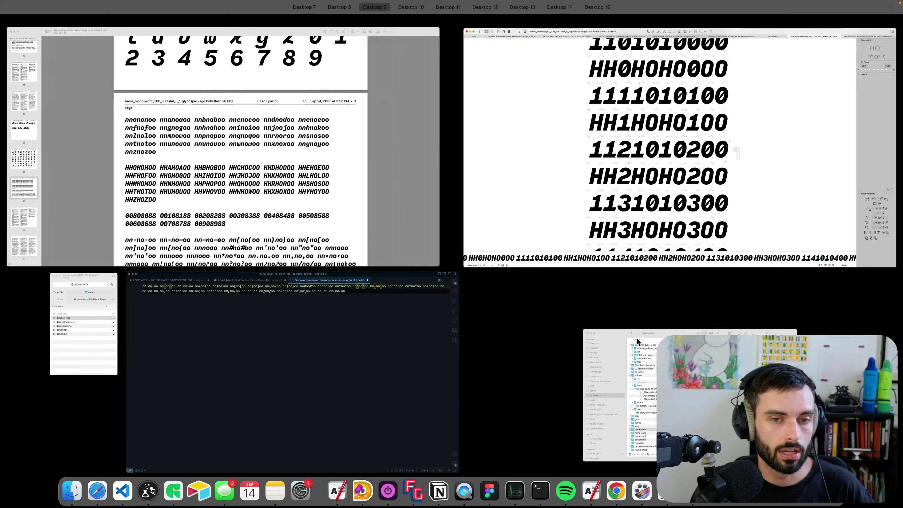
click(269, 149)
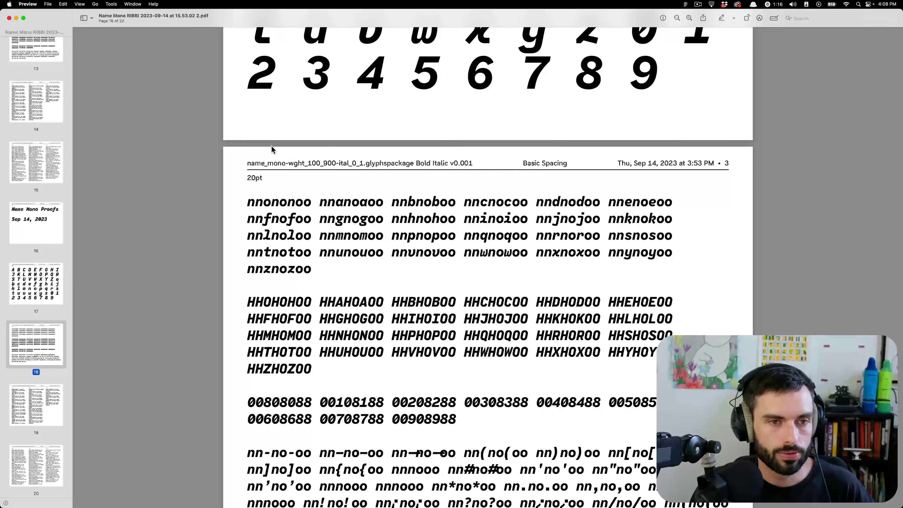
scroll(551, 263, down, 5)
scroll(528, 237, down, 10)
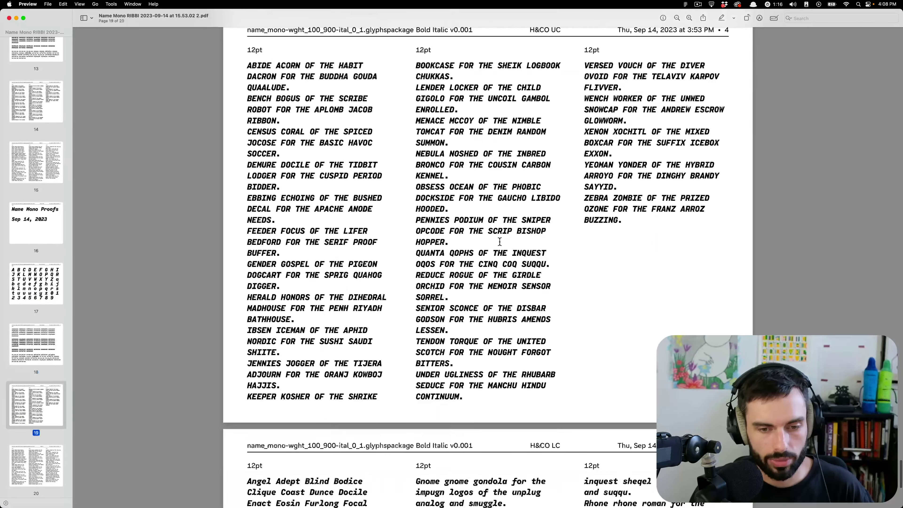
scroll(528, 237, down, 6)
scroll(527, 237, down, 5)
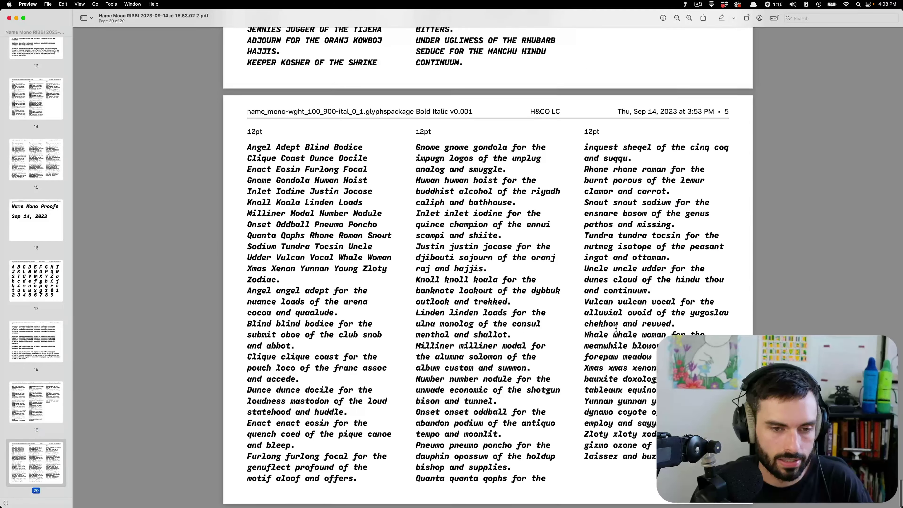
Step: Switch to the name-mono project in Visual Studio Code and show the Markdown source of 230914-checks.md
key(ctrl+Up)
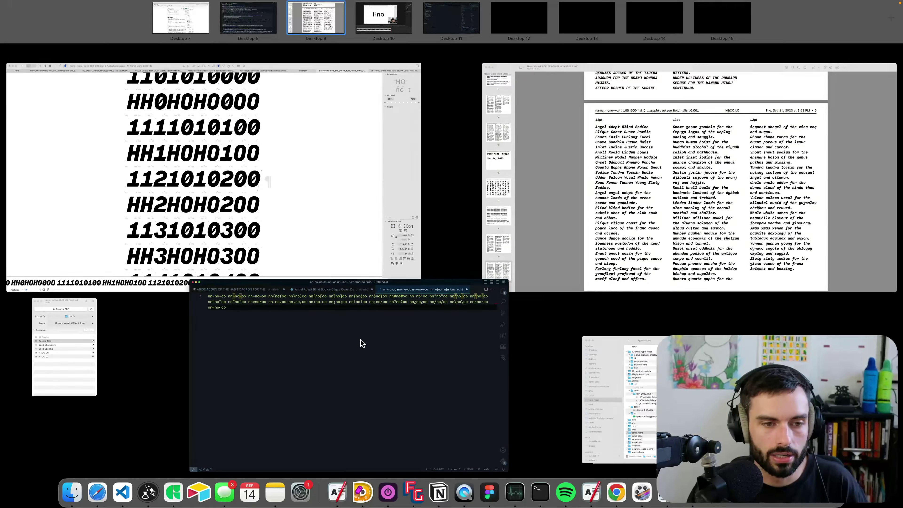
click(361, 341)
key(ctrl+Up)
mouse_move(391, 4)
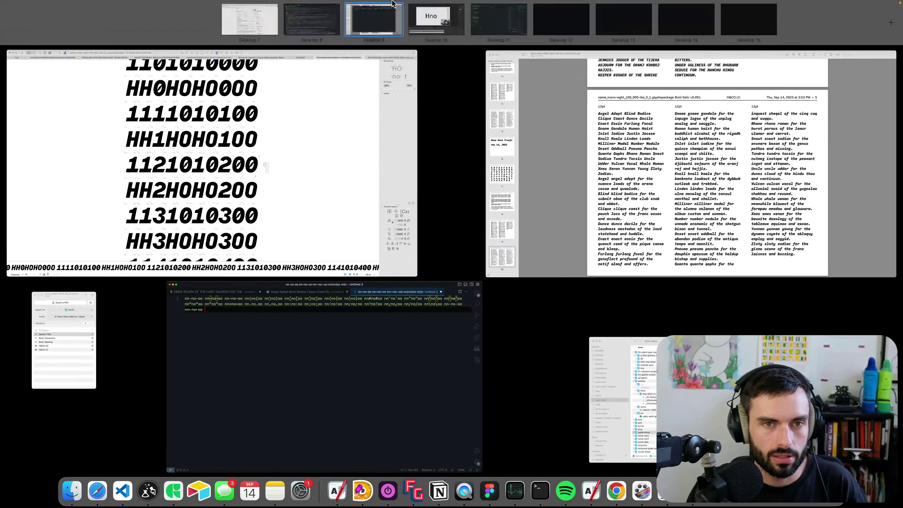
click(316, 26)
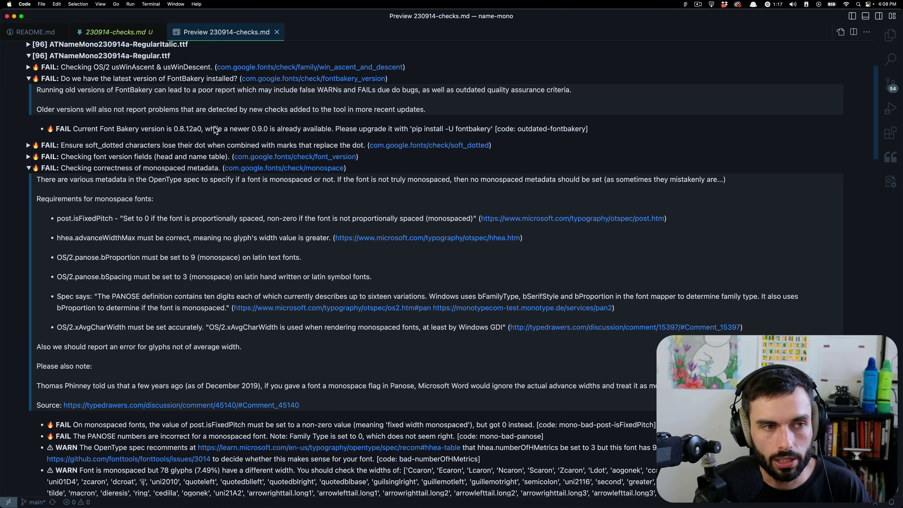
click(19, 31)
click(114, 32)
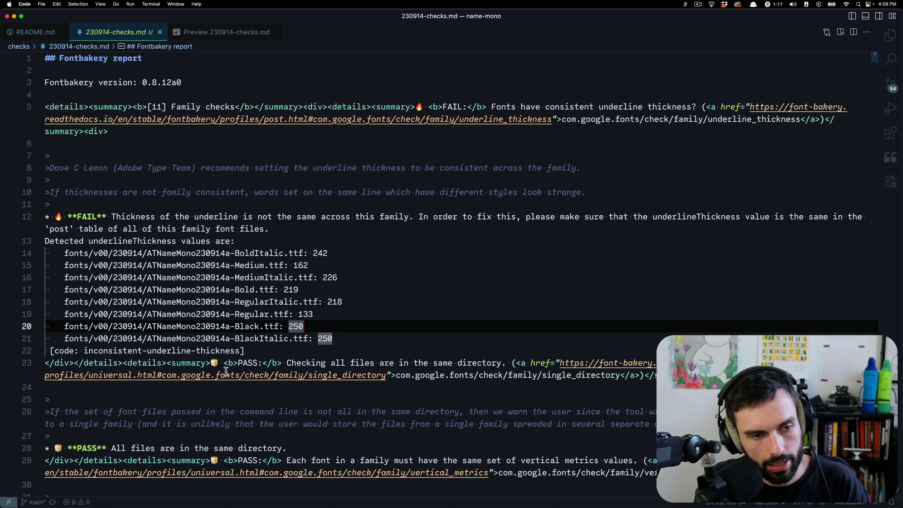
Step: Highlight the underline thickness FAIL entry with its per-font values to read it, and clear the selection
drag(367, 435, 162, 253)
drag(96, 200, 153, 220)
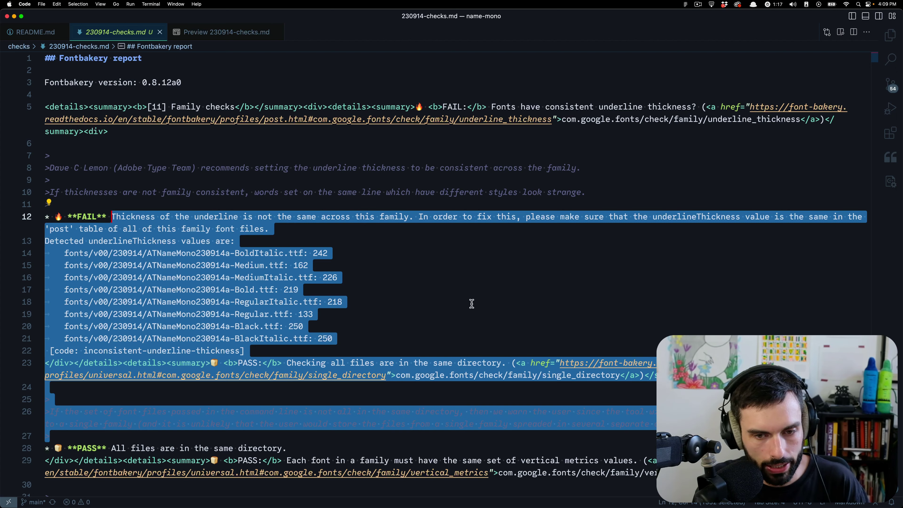
click(472, 305)
Step: Read through the family checks in the report source, covering PANOSE, family naming and the ital axis, up to the BoldItalic section
scroll(472, 307, down, 15)
scroll(473, 307, down, 3)
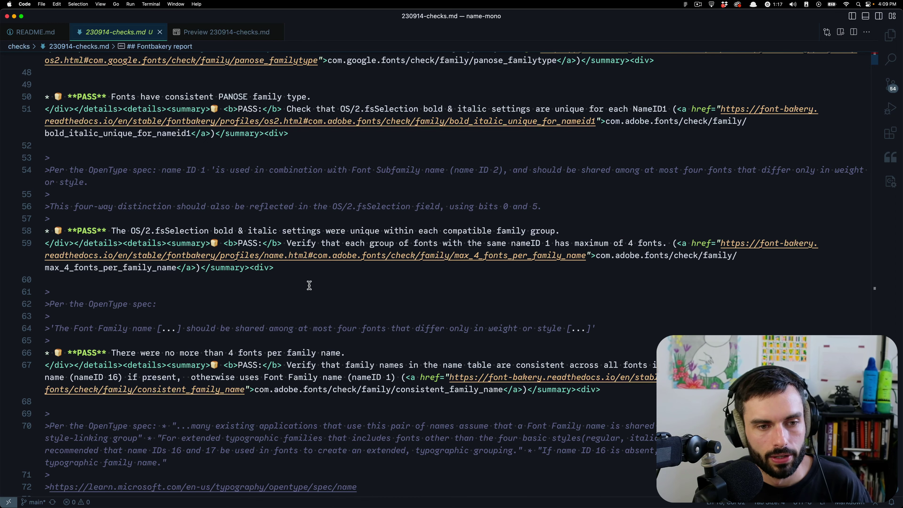
scroll(302, 275, up, 1)
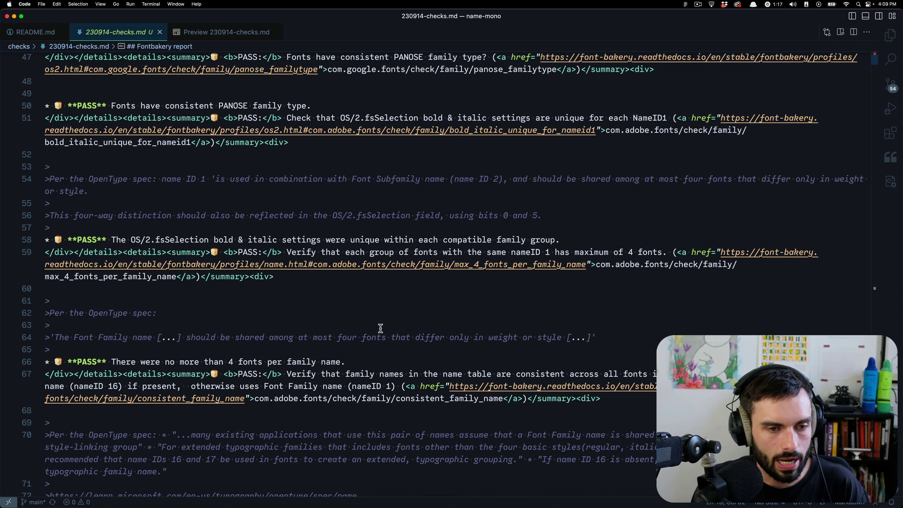
click(428, 300)
scroll(428, 298, down, 3)
scroll(428, 299, down, 3)
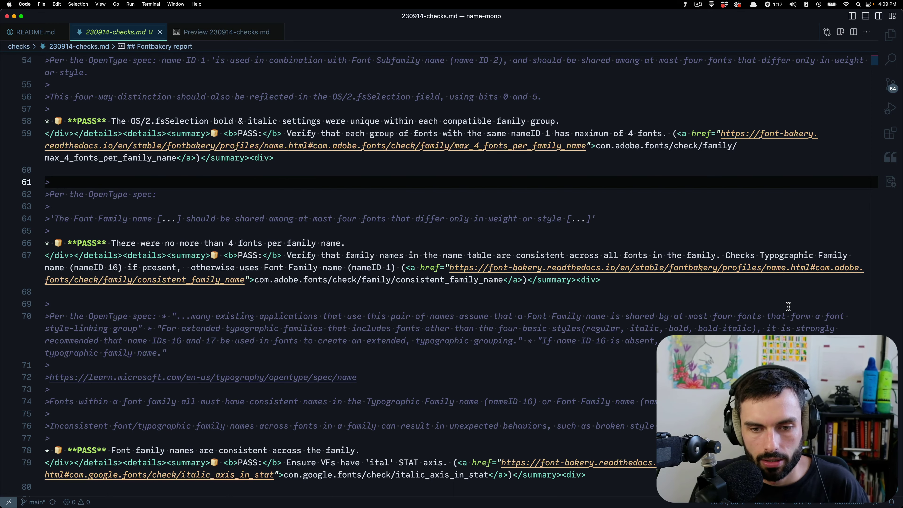
scroll(460, 297, down, 5)
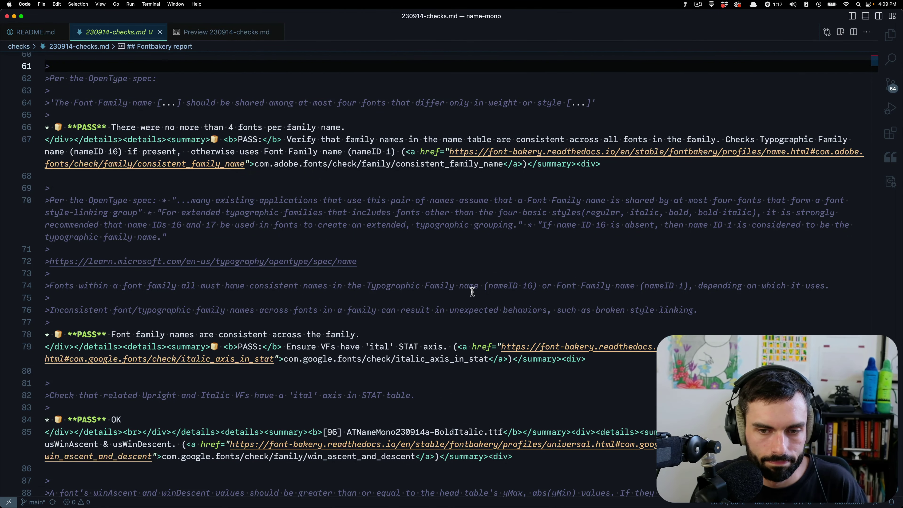
scroll(472, 291, down, 5)
scroll(472, 292, up, 6)
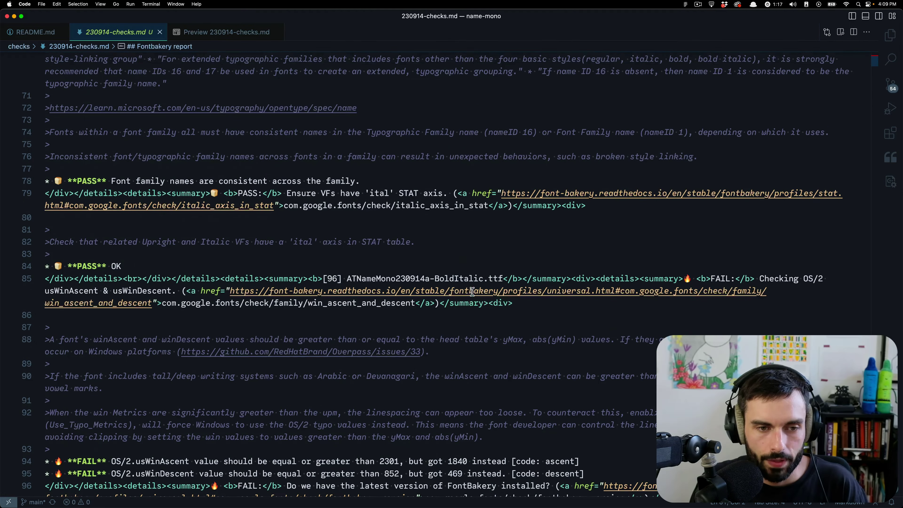
scroll(472, 291, up, 1)
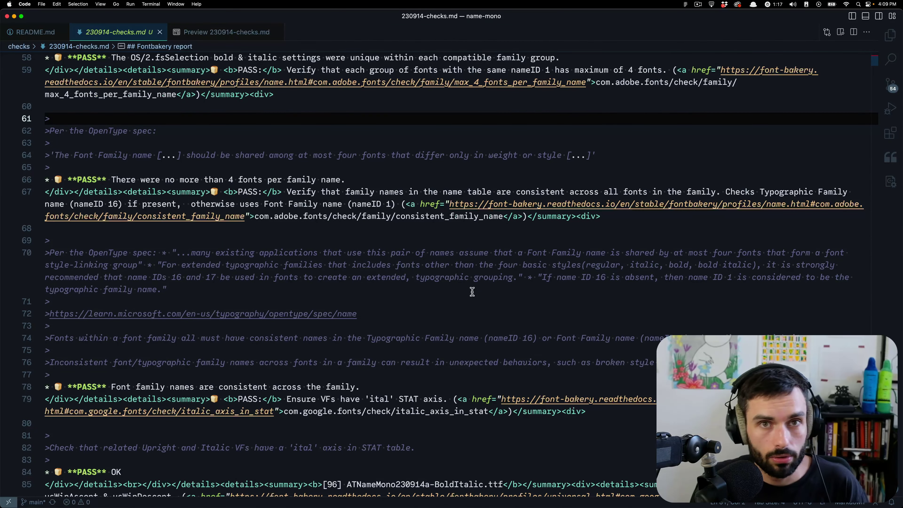